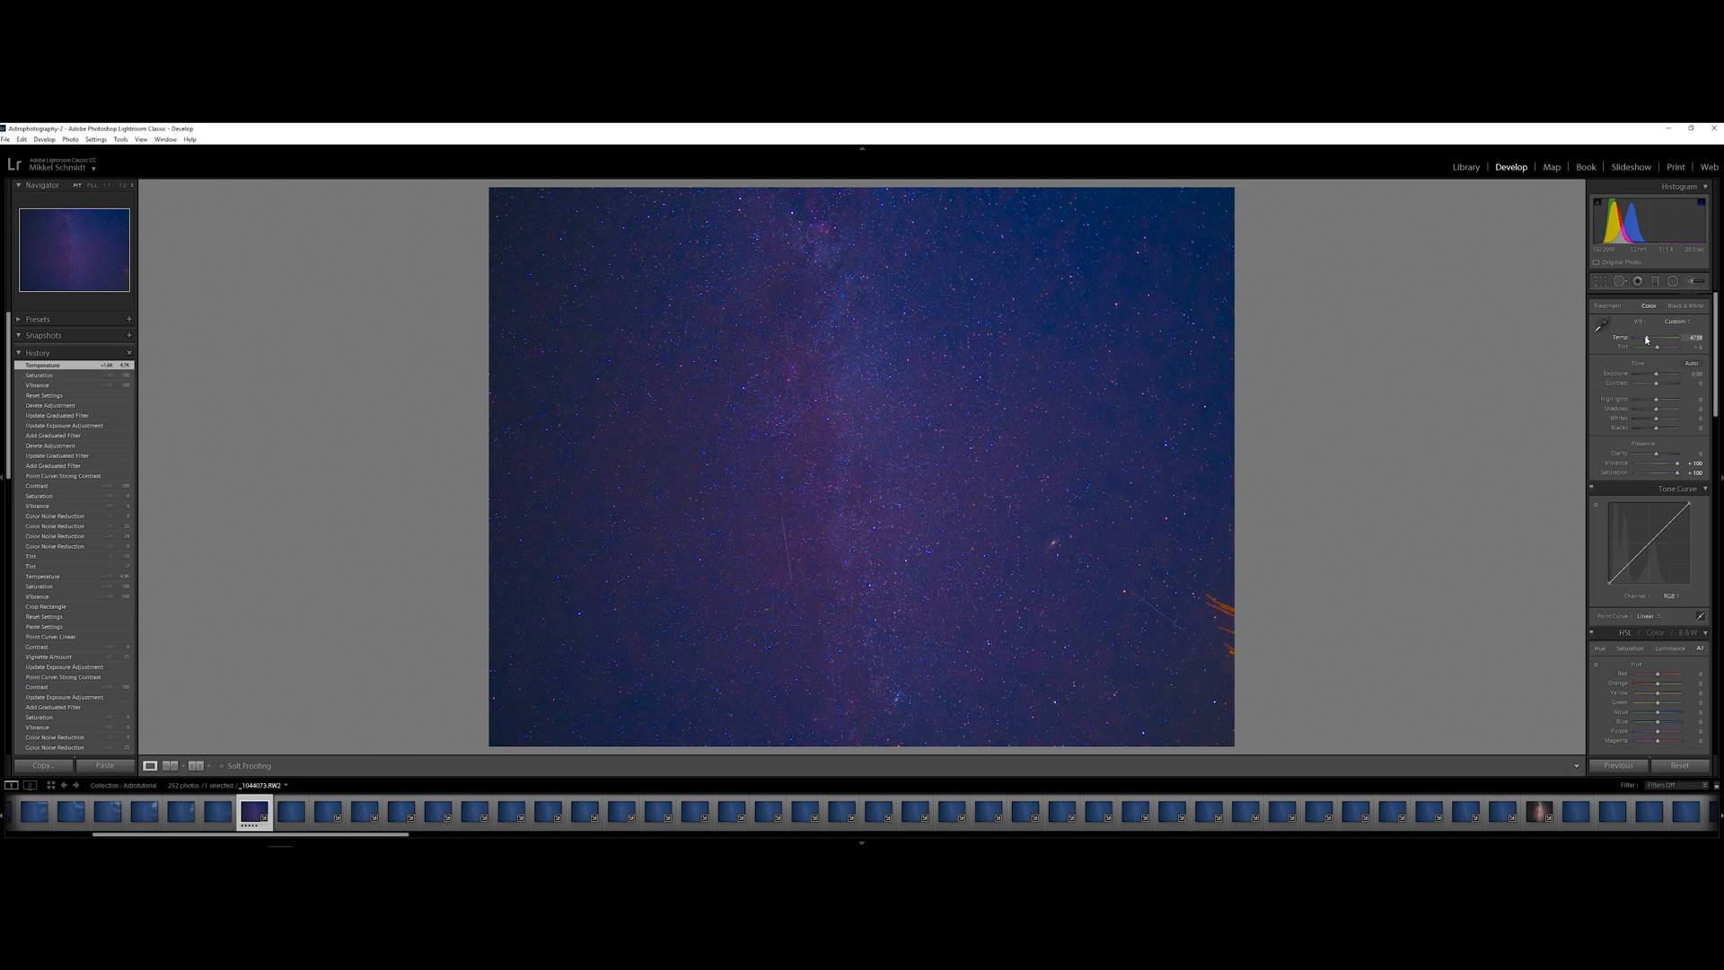
Warm the sky photo's white balance temperature slightly and set the tint to a negative value to remove the purple cast
drag(1647, 339, 1648, 340)
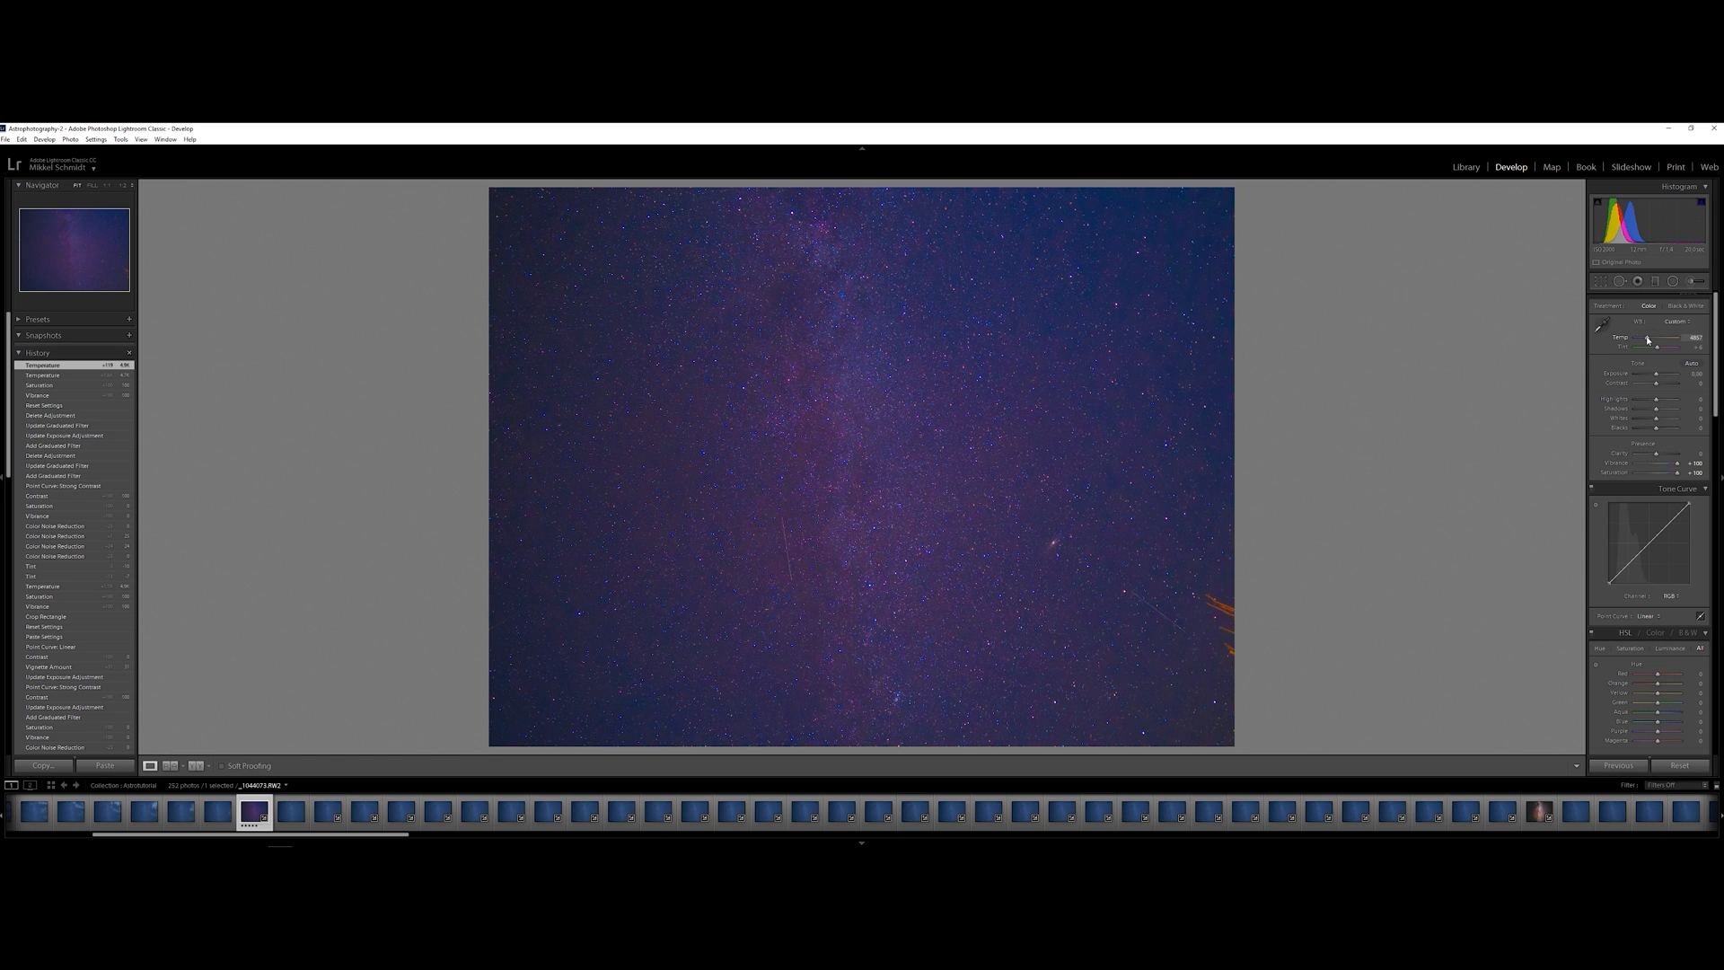
double_click(1657, 348)
drag(1657, 350, 1657, 350)
click(1695, 347)
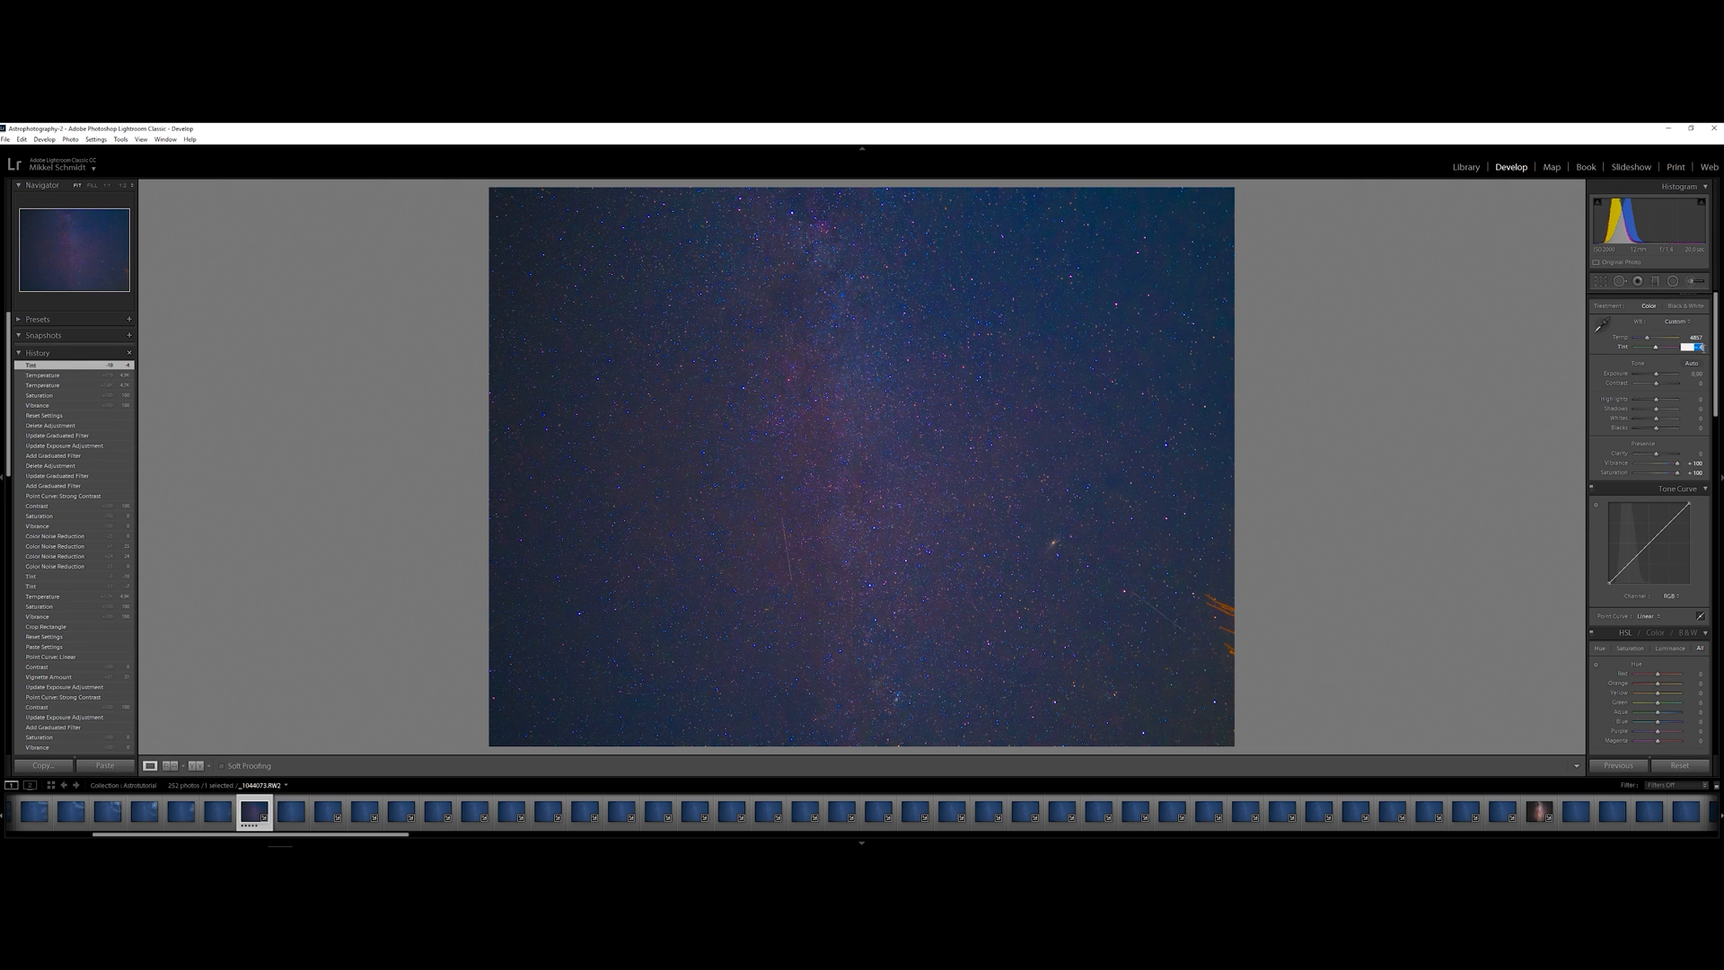
text(-10)
key(BackSpace)
text(6)
key(Return)
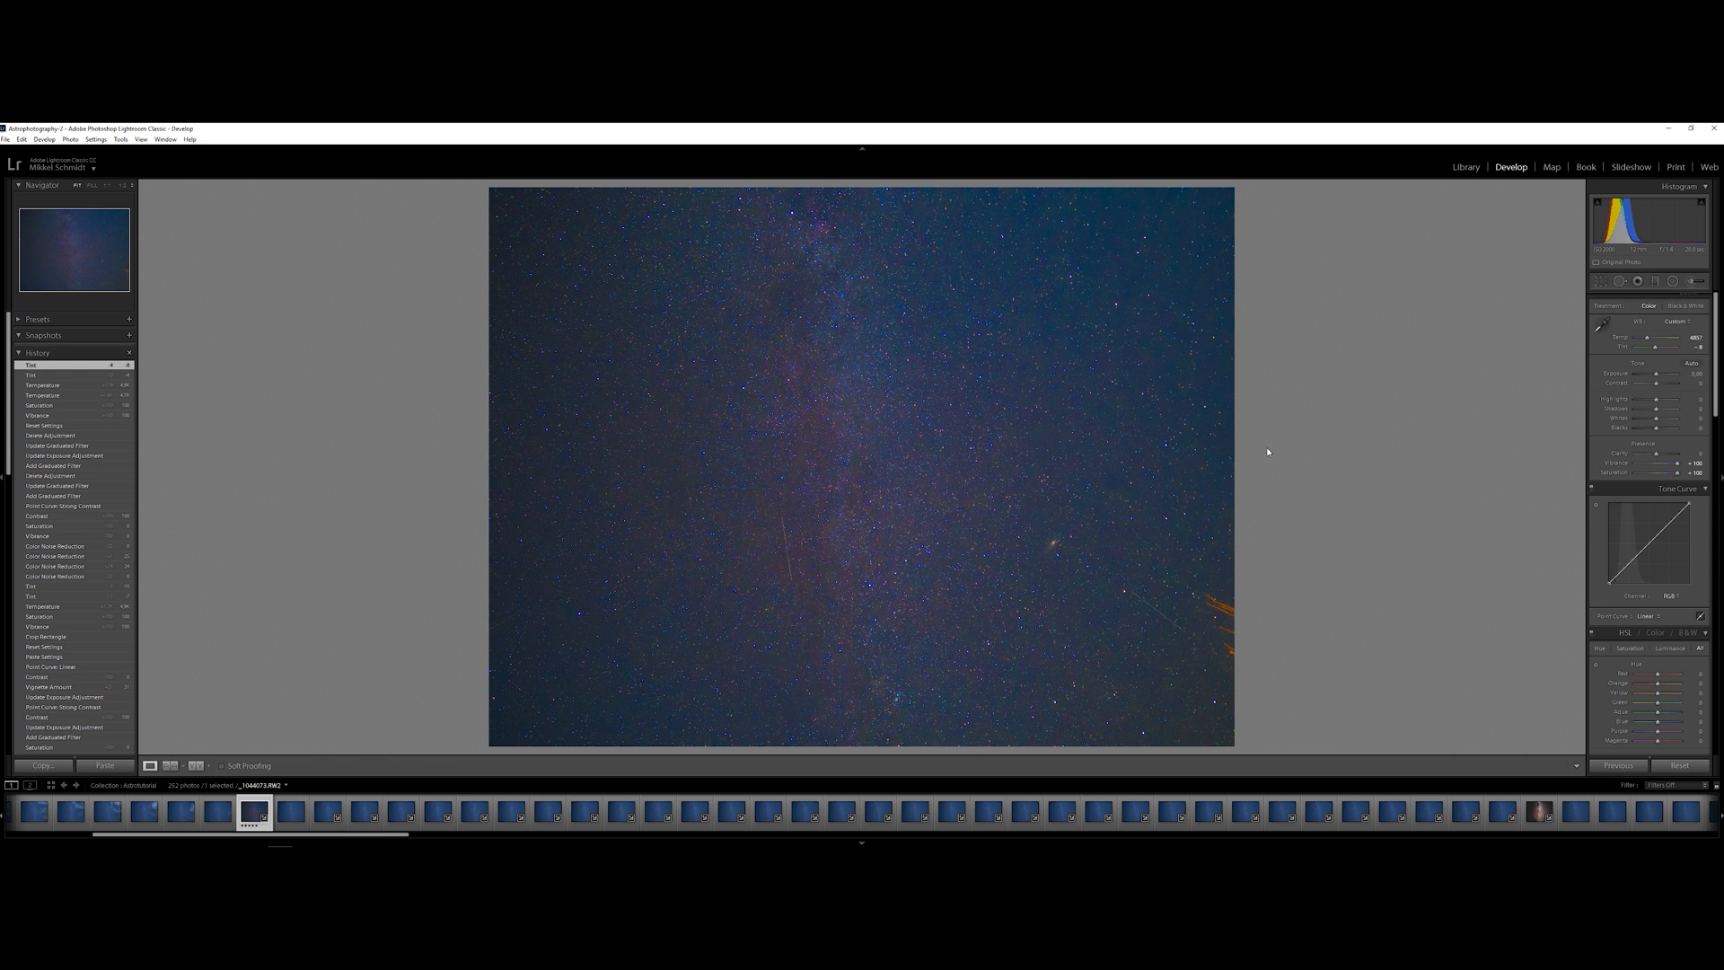
Crop the photo's right edge inward to cut out the orange branches
click(1600, 284)
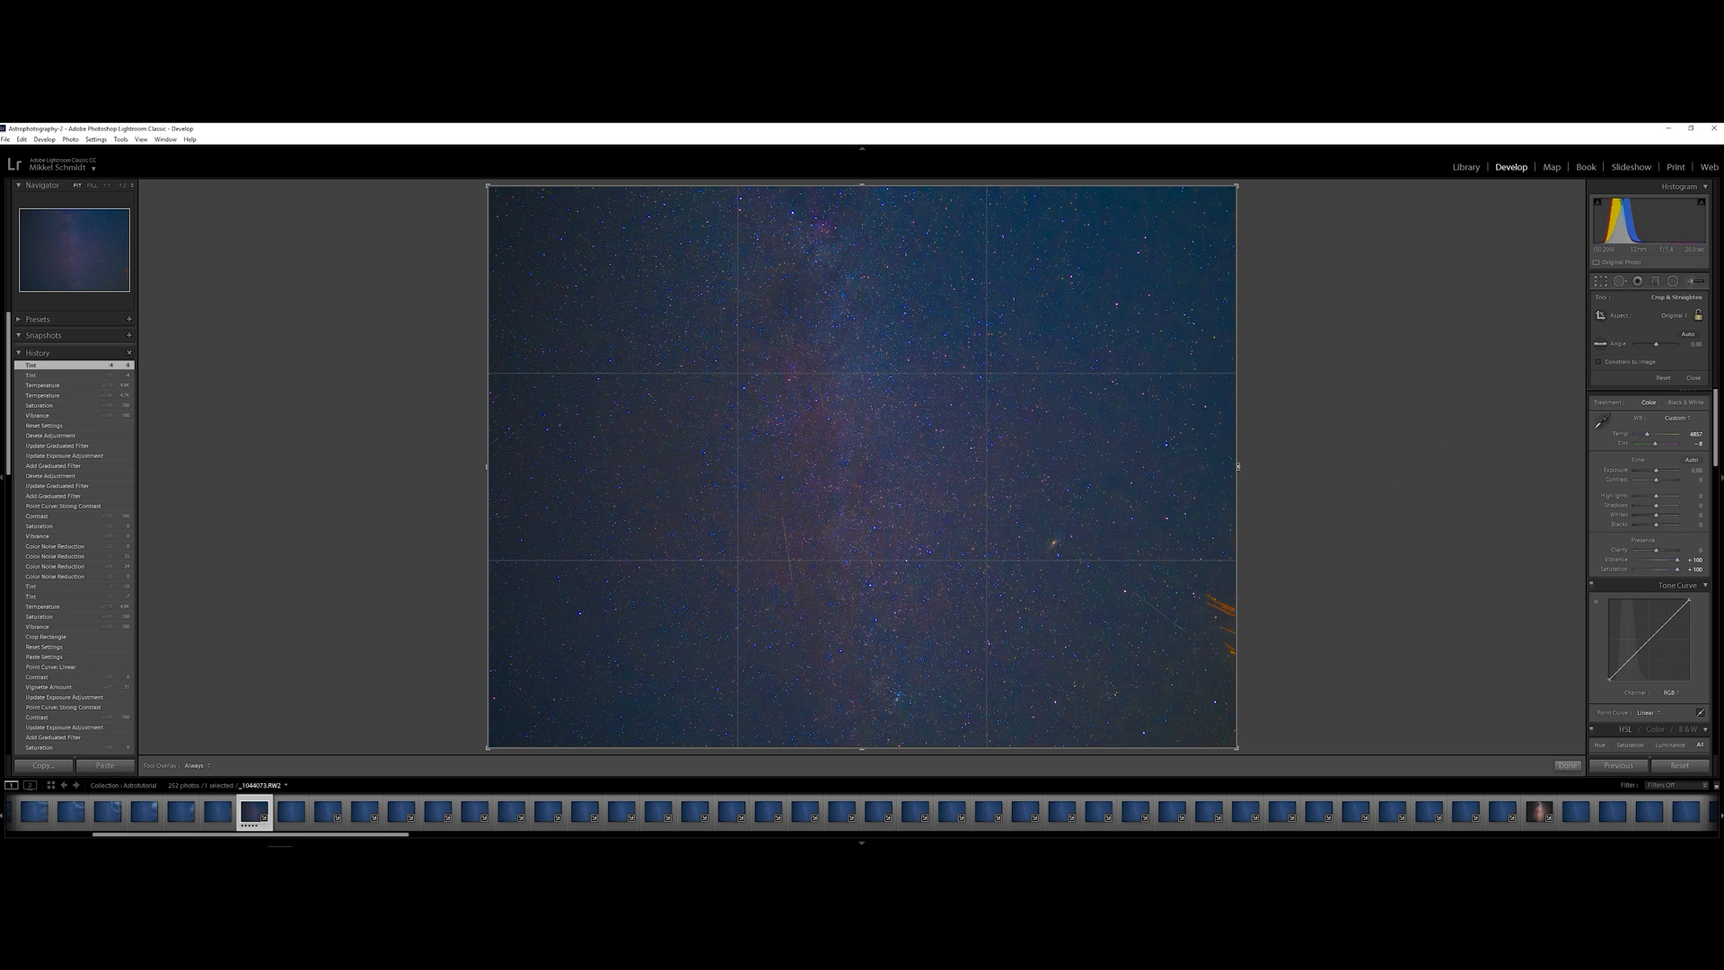
drag(1239, 467, 1218, 467)
key(Return)
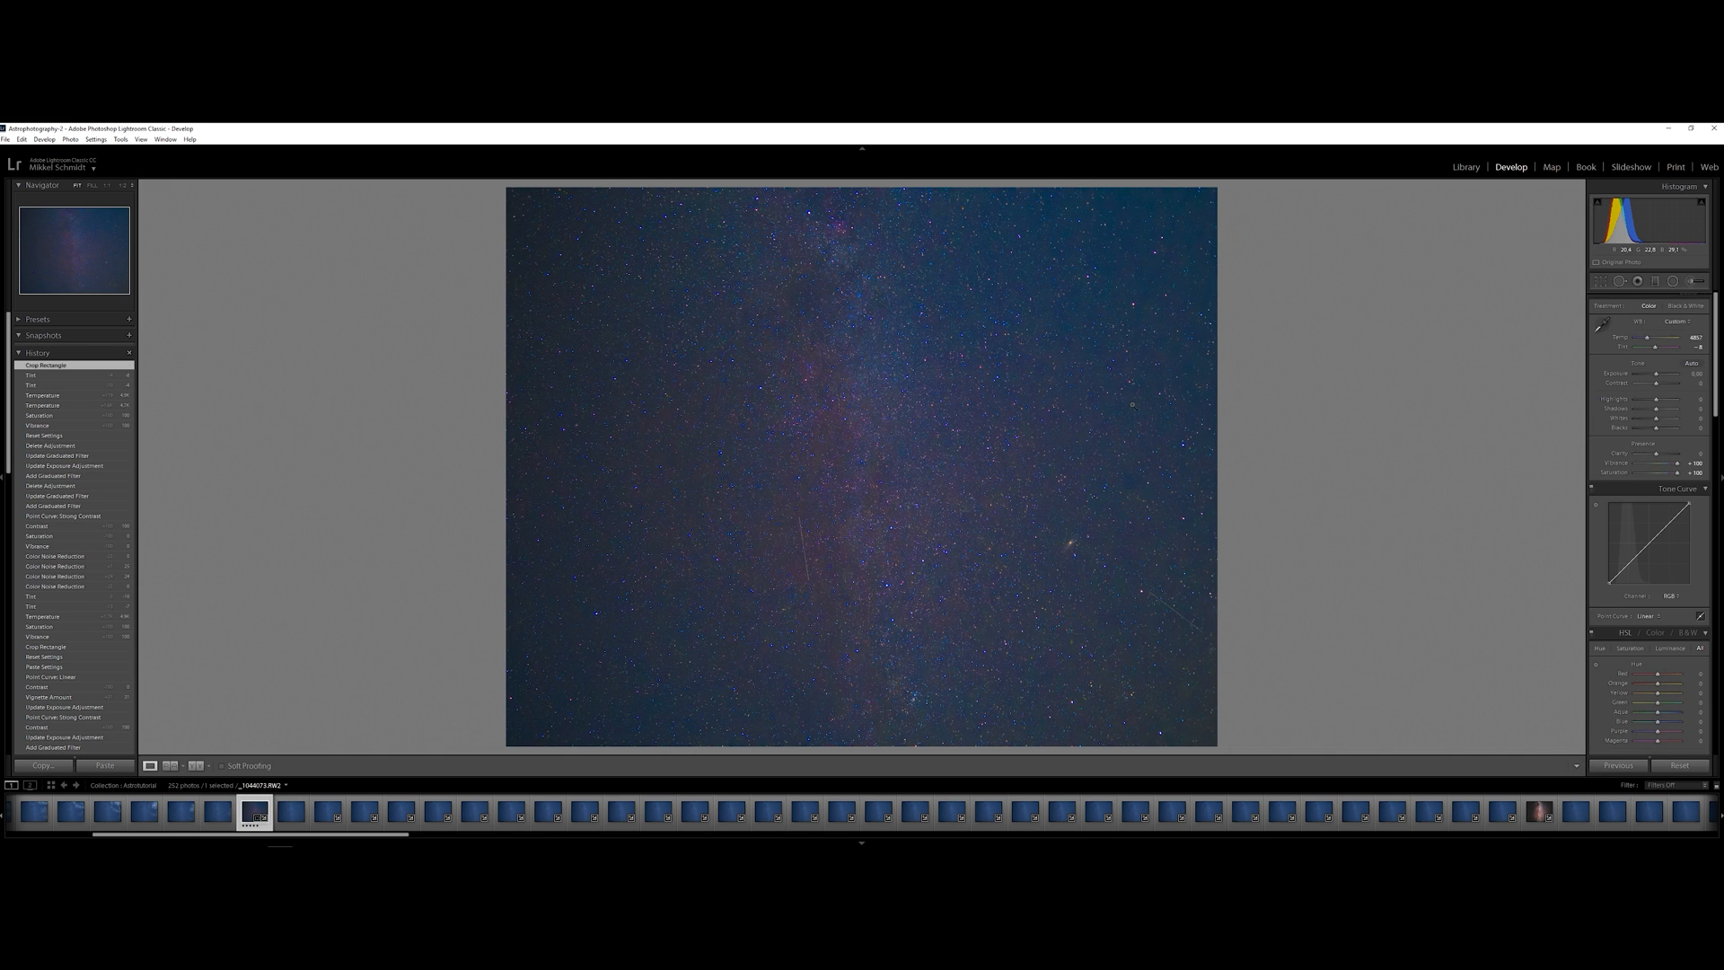
Reset Vibrance and Saturation to 0
double_click(1677, 463)
double_click(1678, 472)
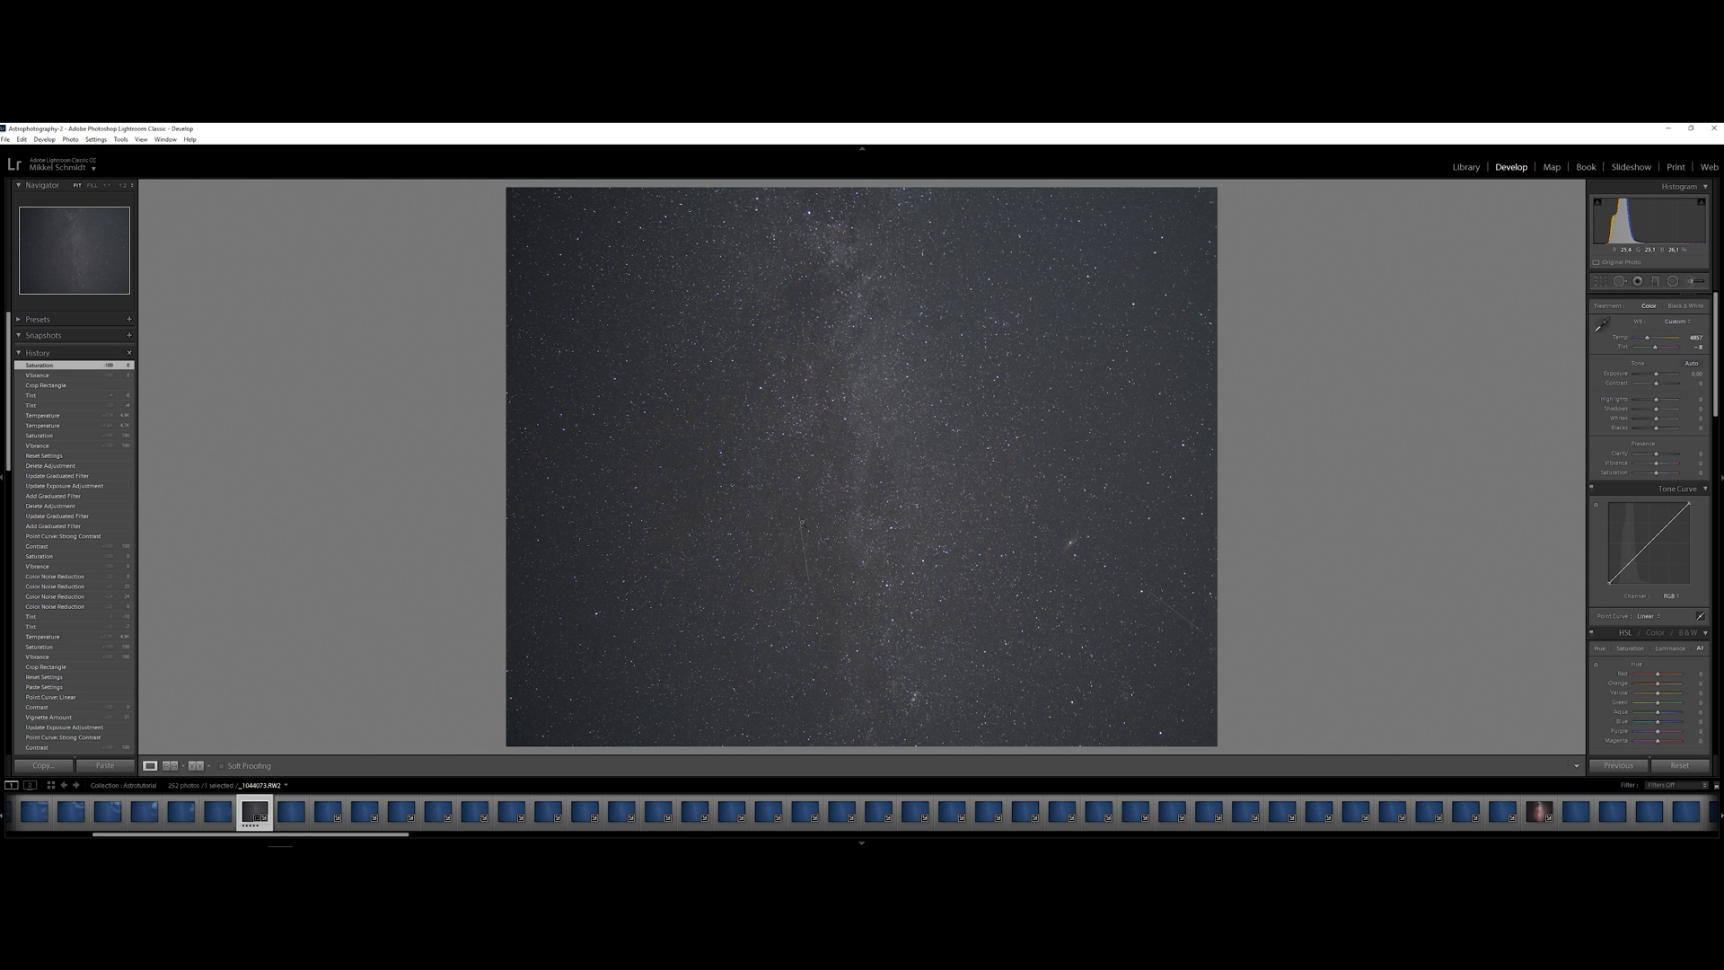
Raise the contrast to +100 and apply the Strong Contrast point curve
drag(1656, 392, 1688, 391)
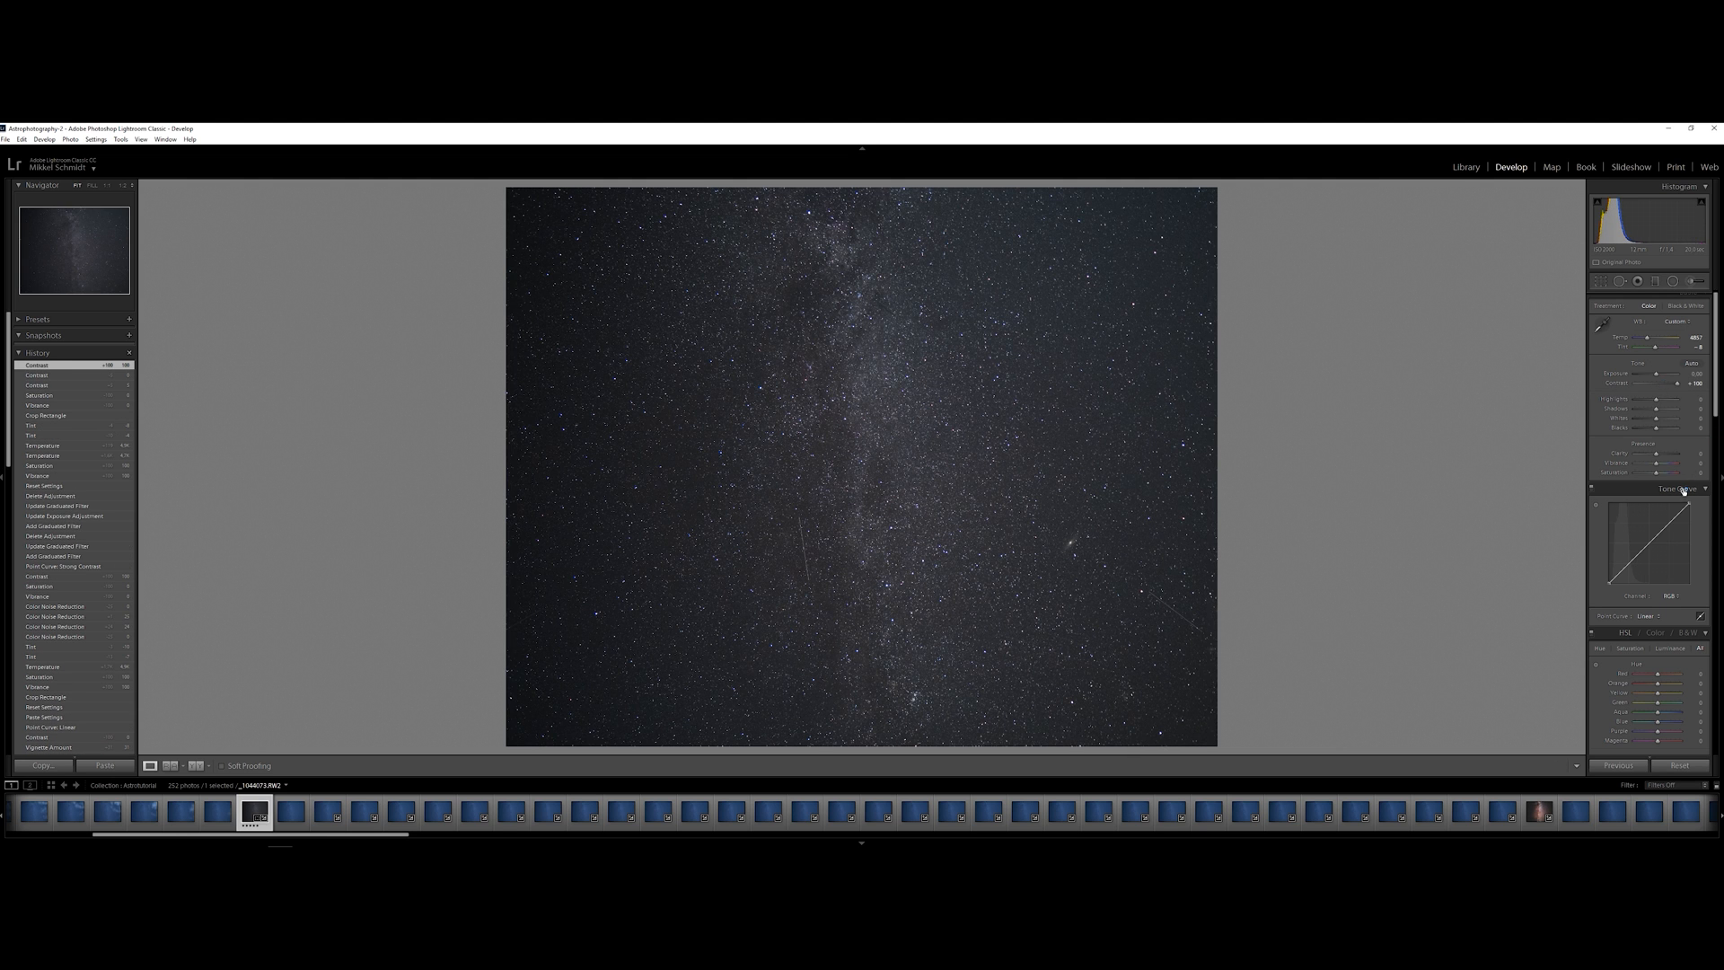
click(1653, 616)
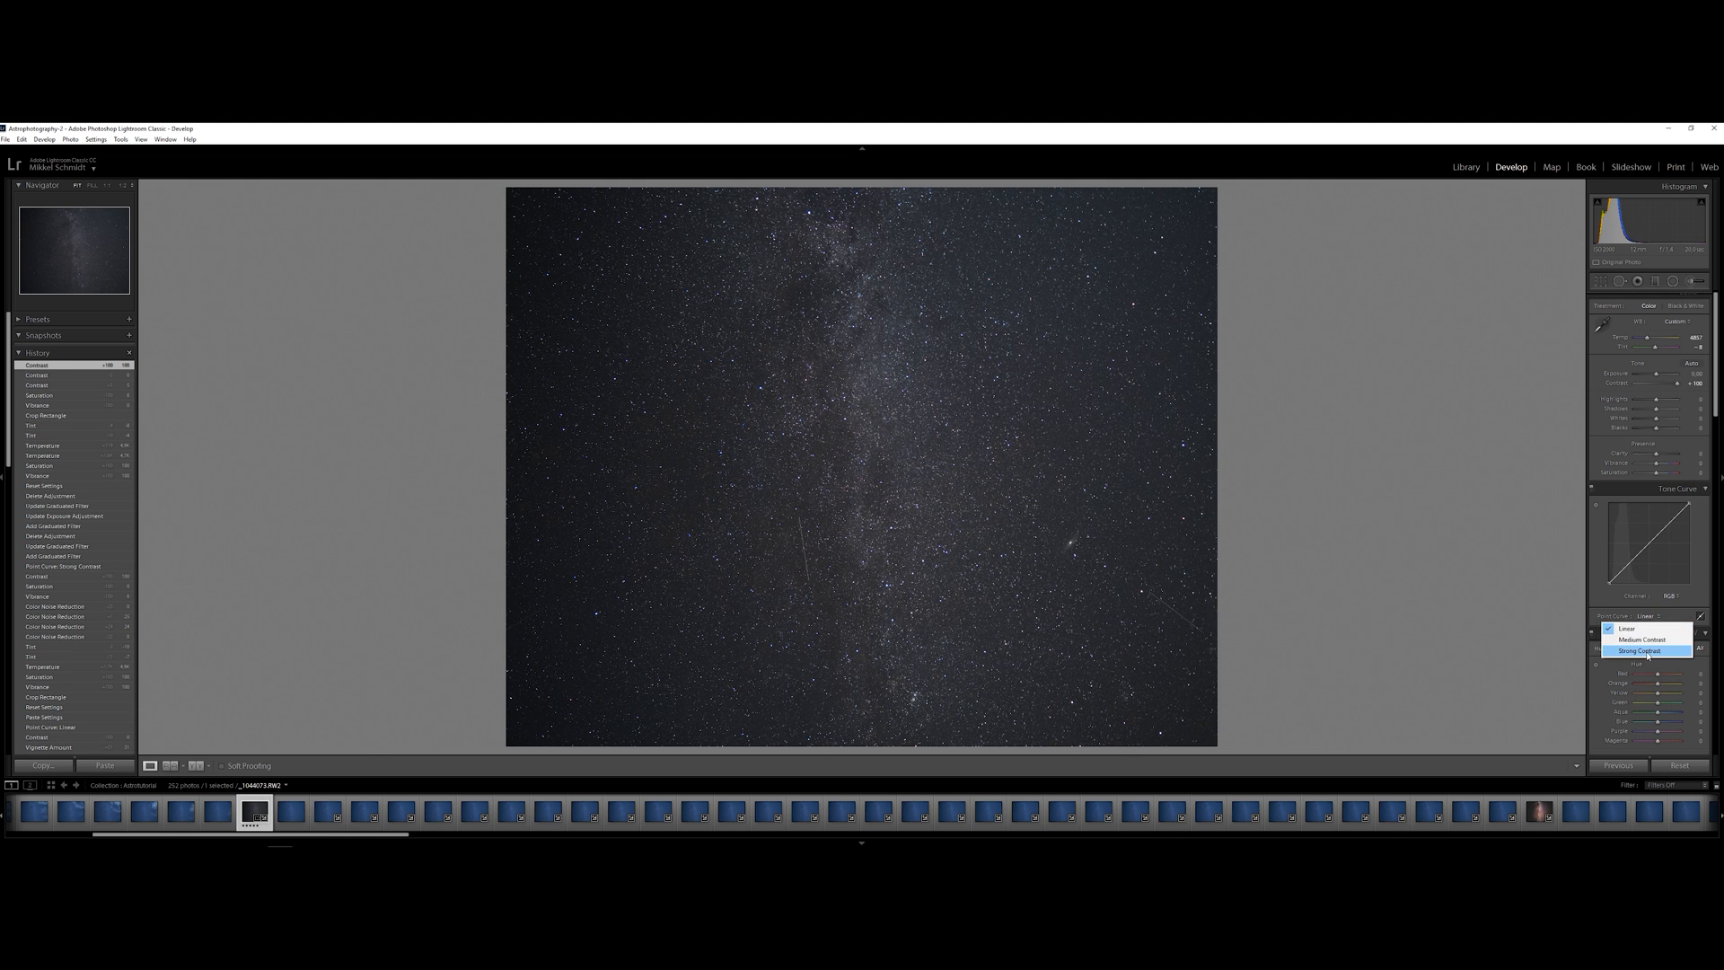
click(1648, 652)
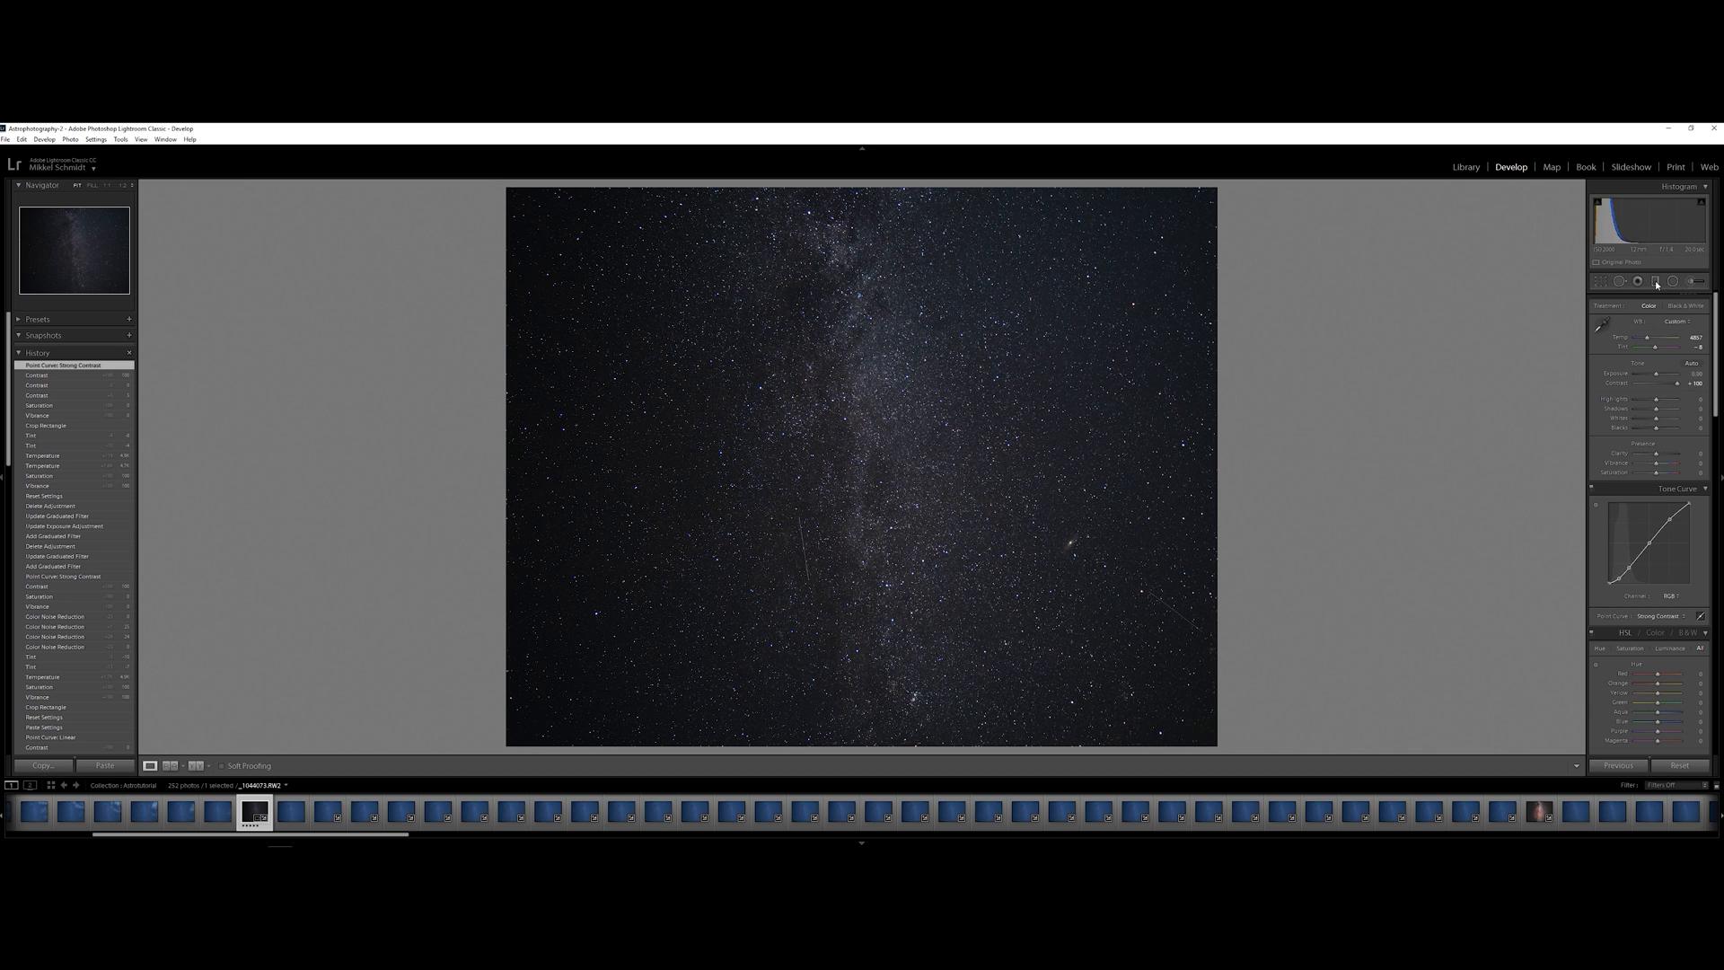
Add a vertical graduated filter from the photo's left edge towards the Milky Way and raise its exposure slightly
key(m)
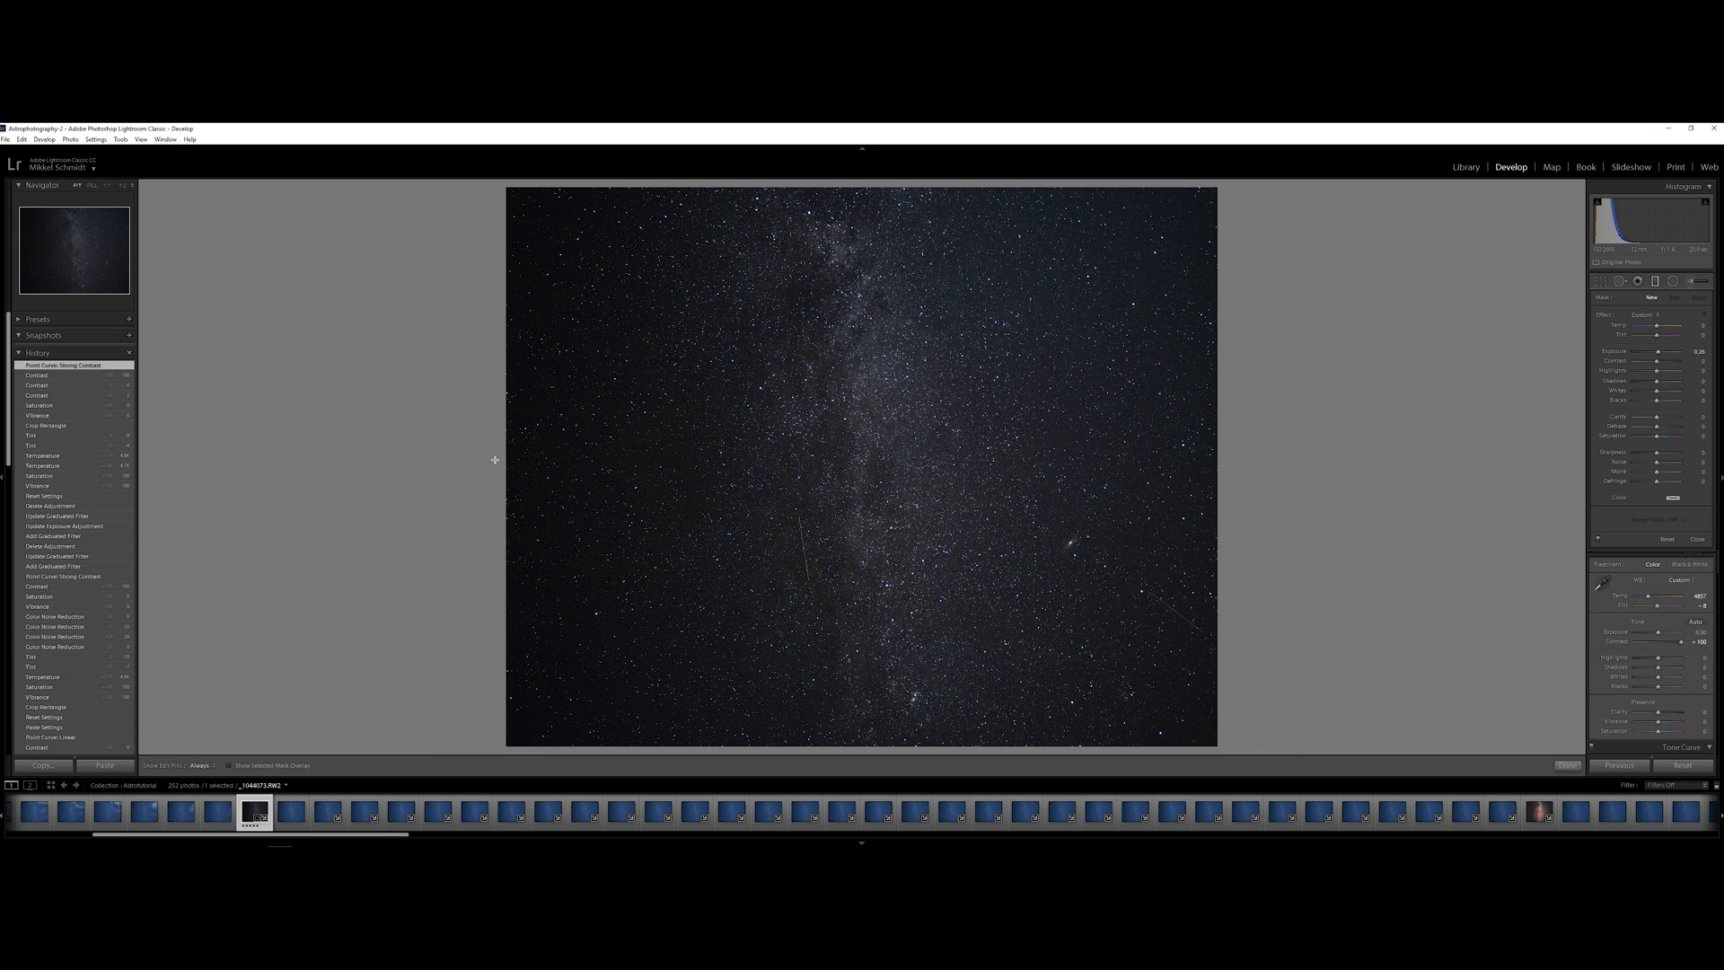
drag(496, 481, 831, 464)
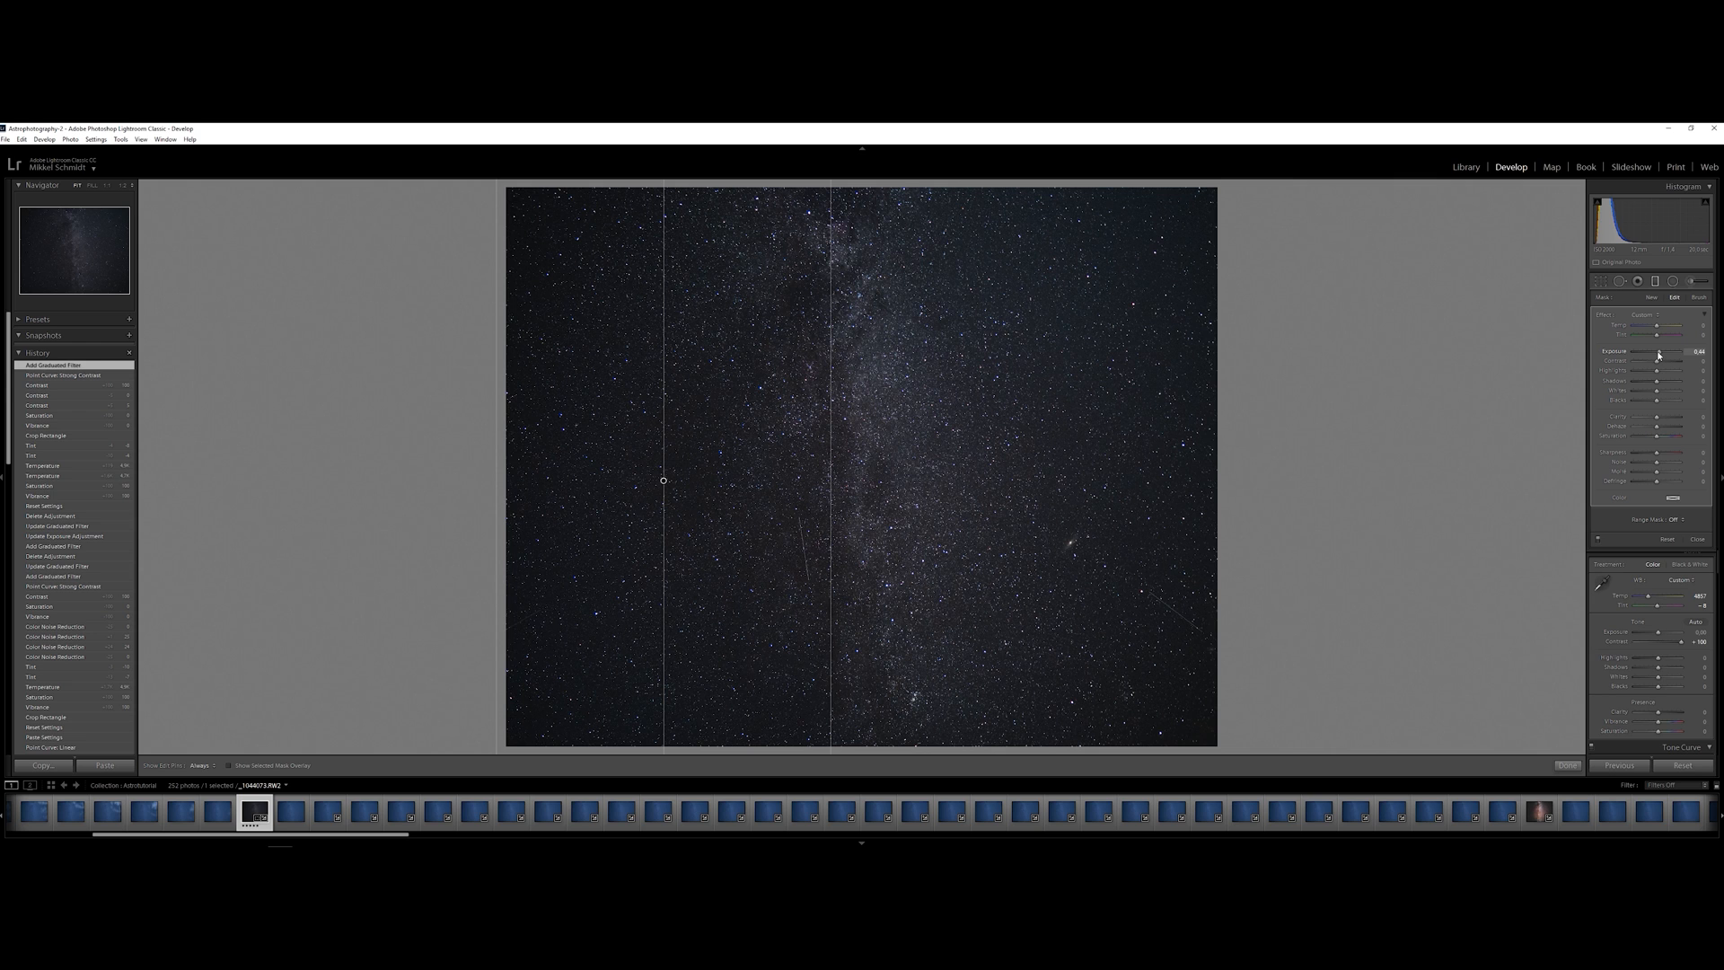
drag(1659, 355, 1658, 355)
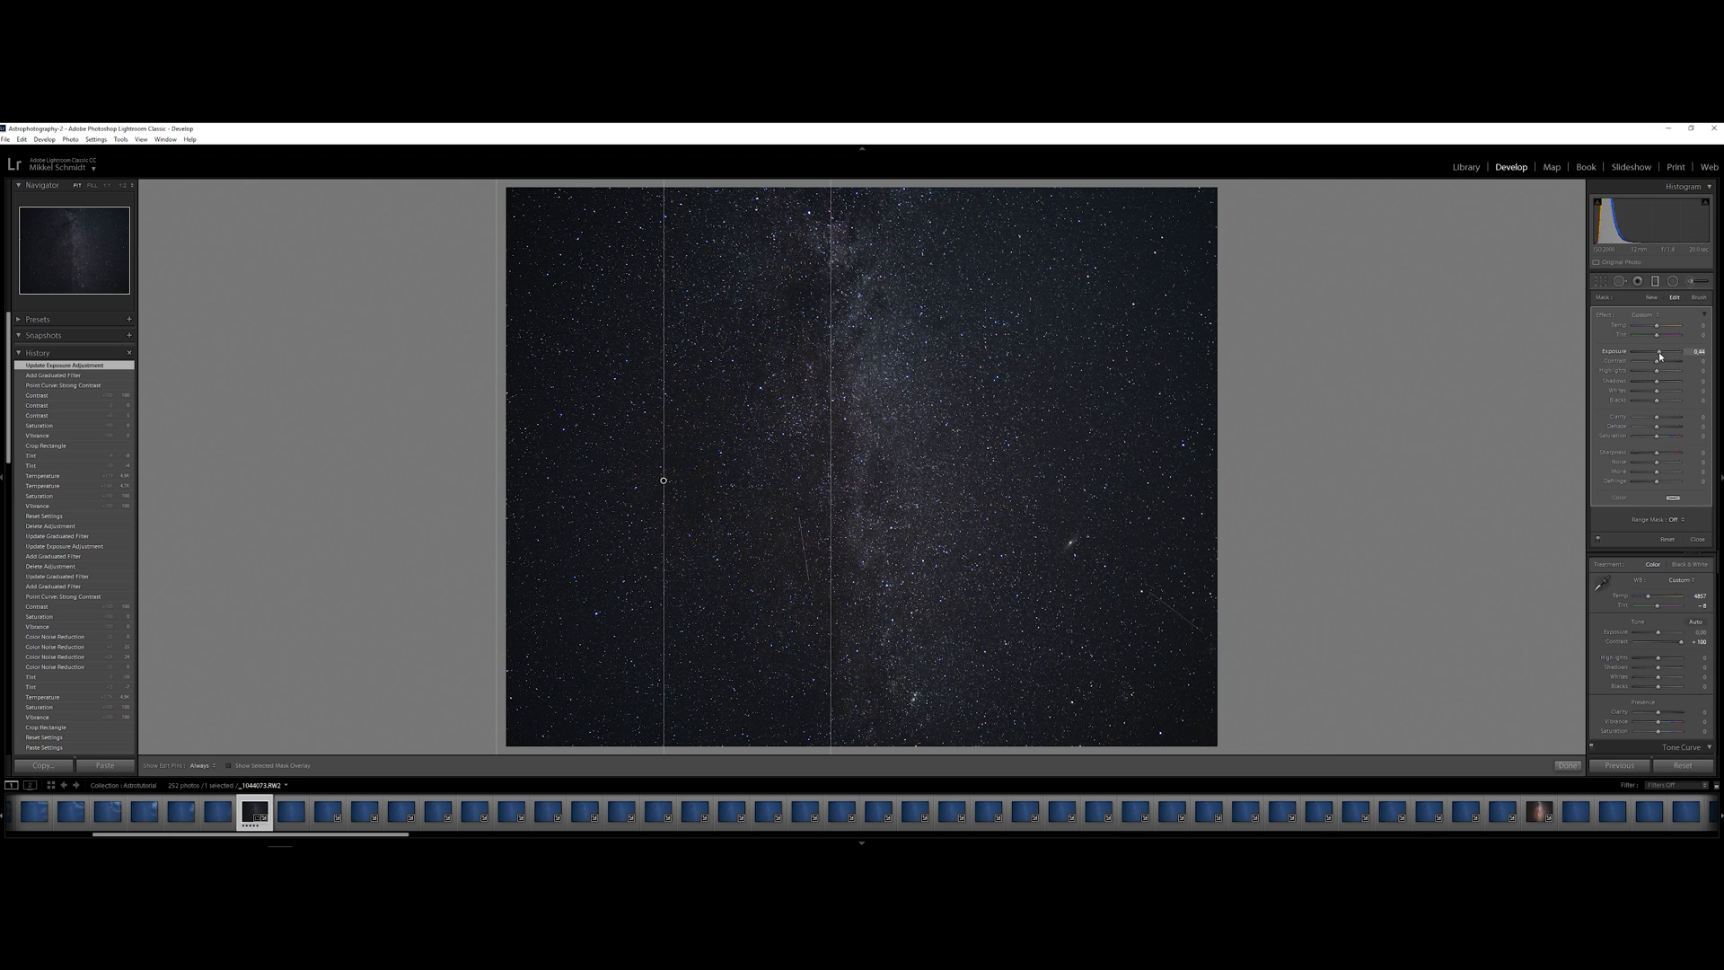
drag(1659, 352, 1660, 352)
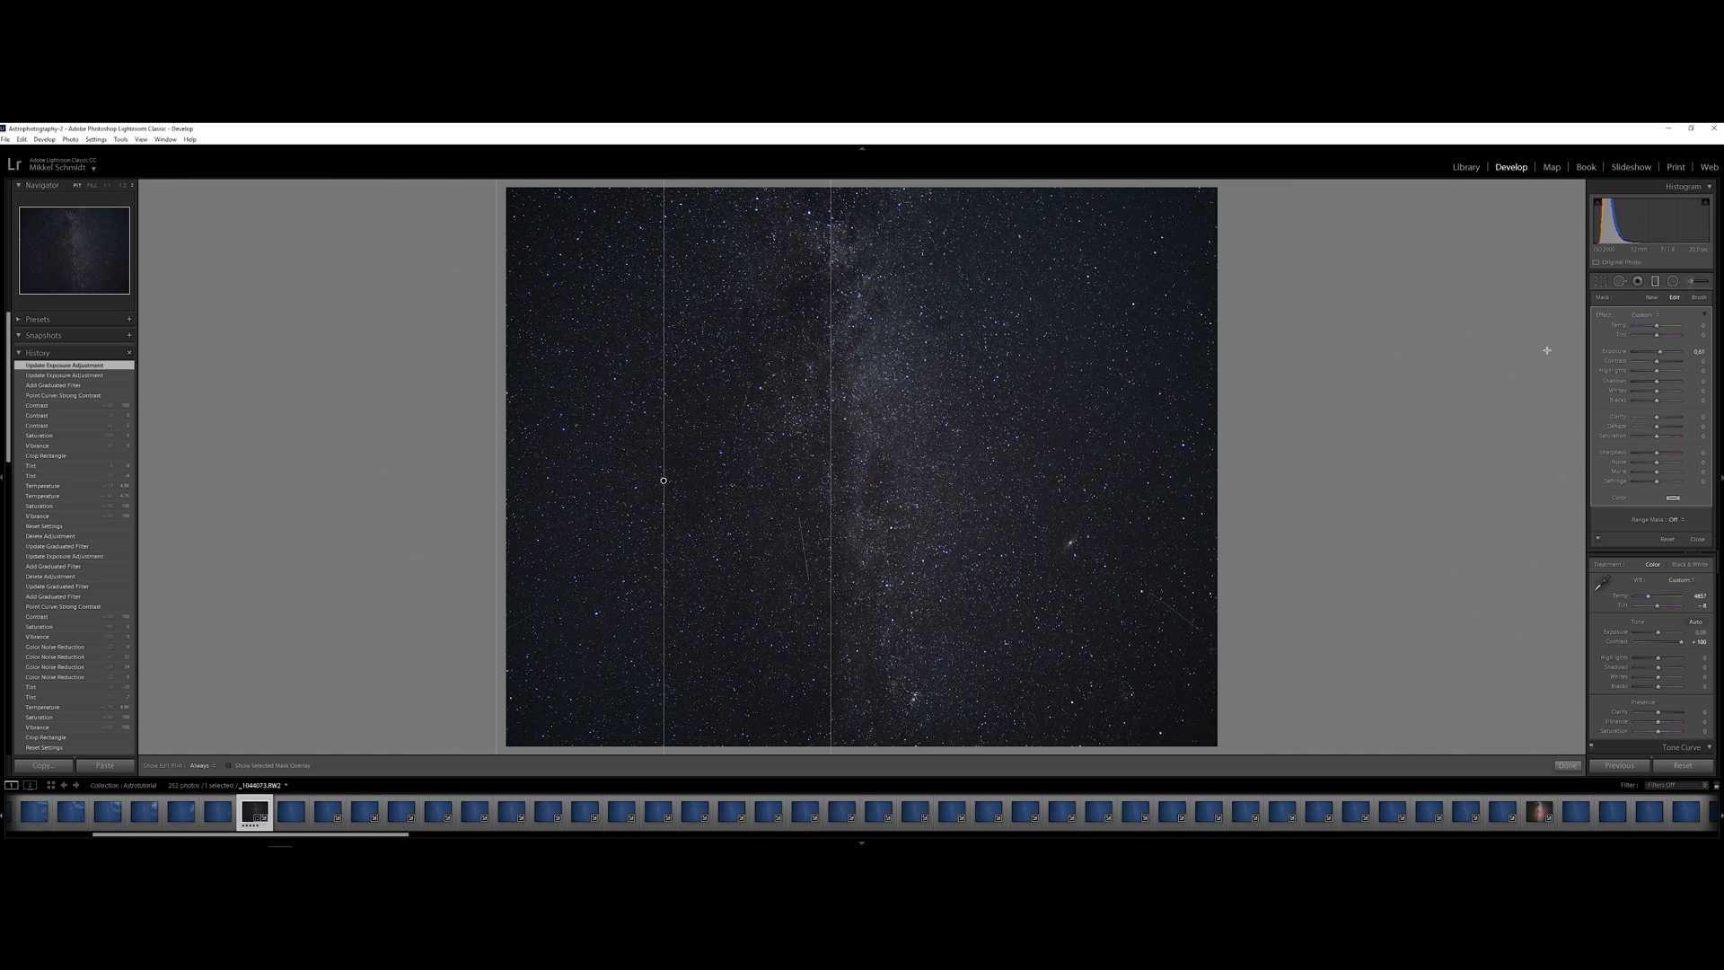
click(1658, 281)
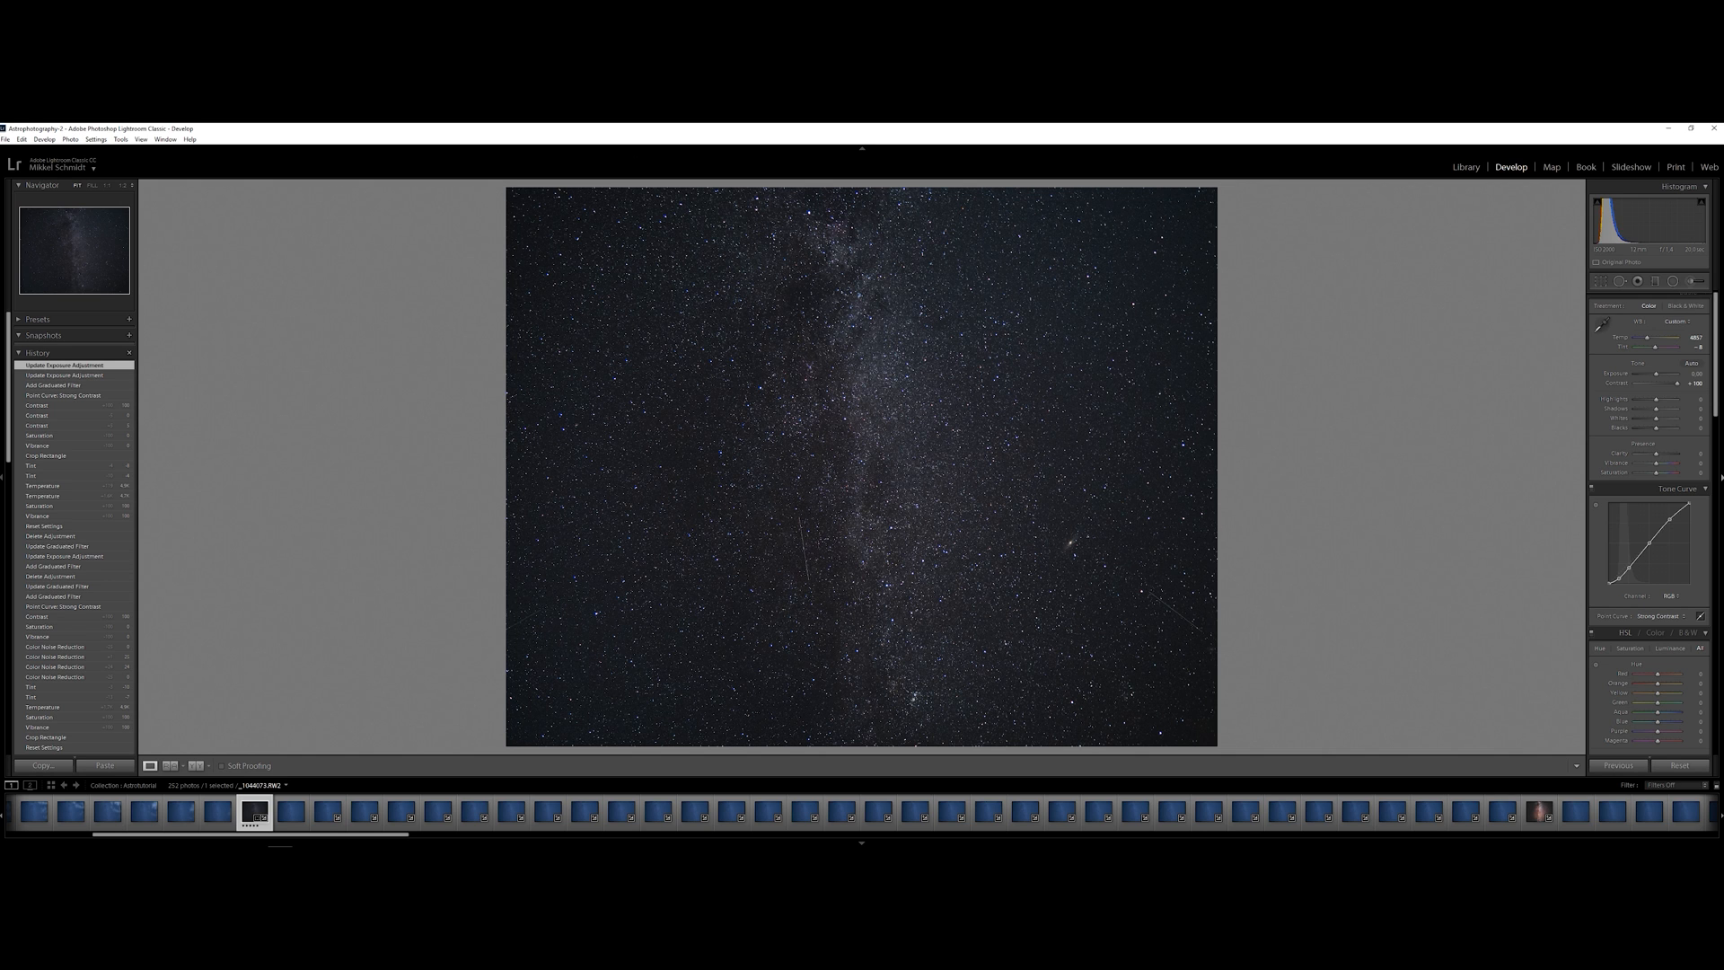
Brighten the dark corners with the manual lens vignetting correction, raising its amount and slightly lowering its midpoint
scroll(1669, 471, down, 15)
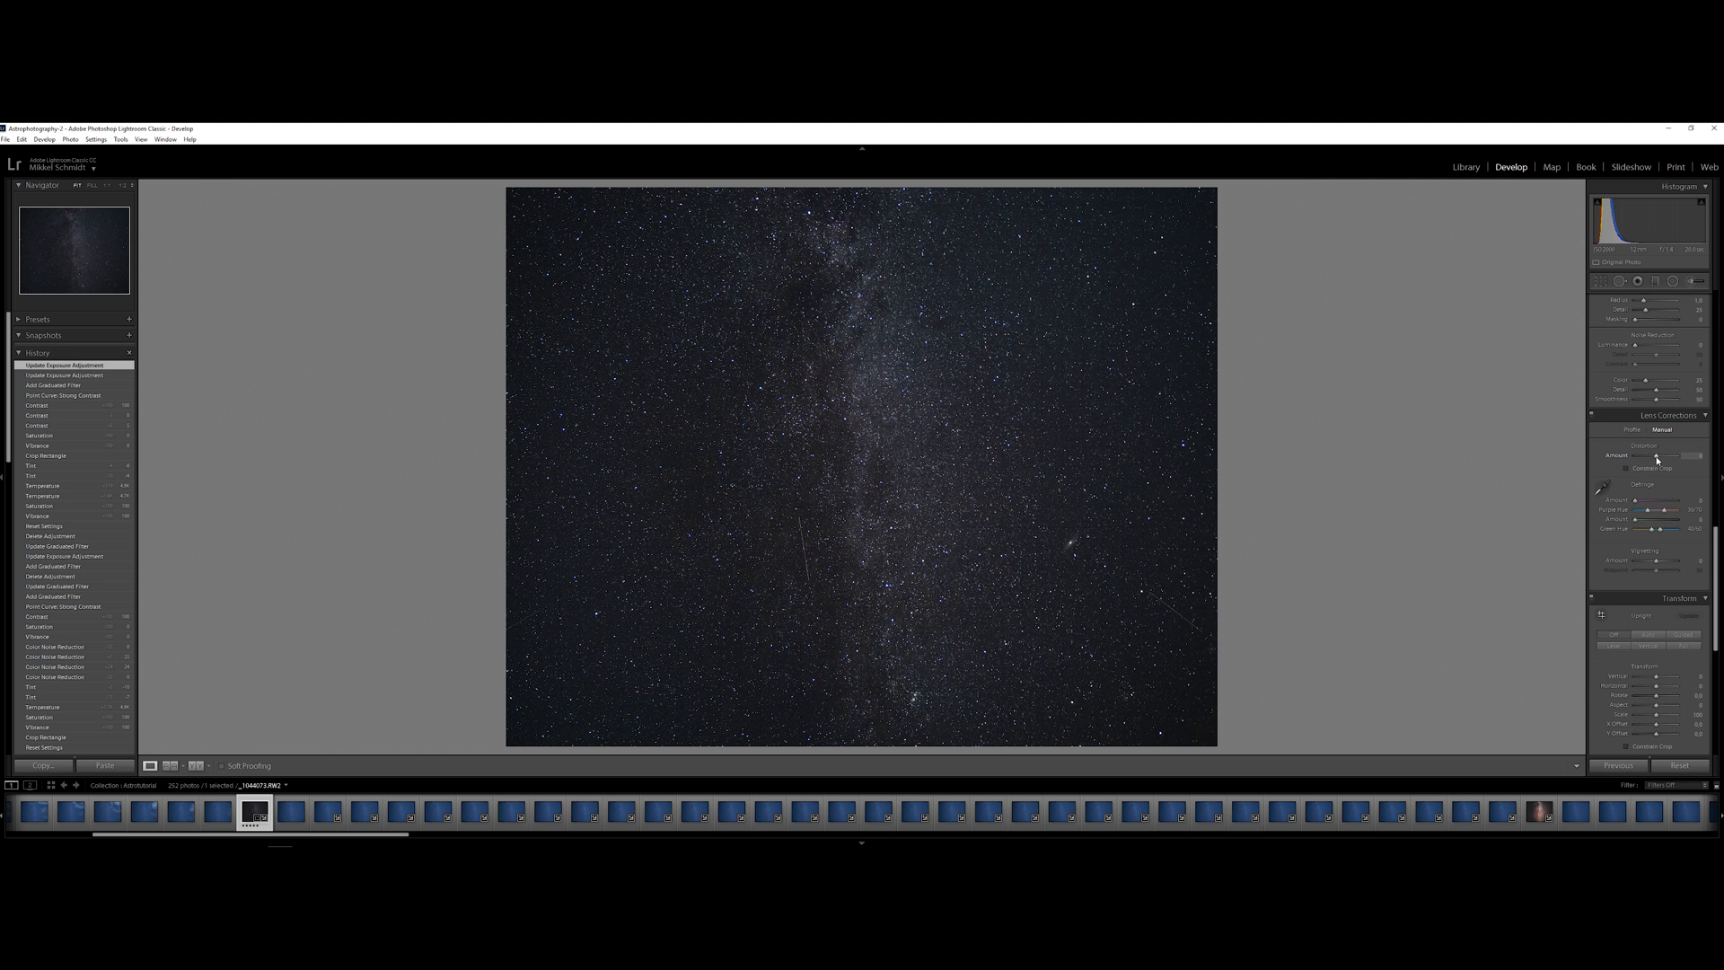
drag(1658, 459, 1658, 461)
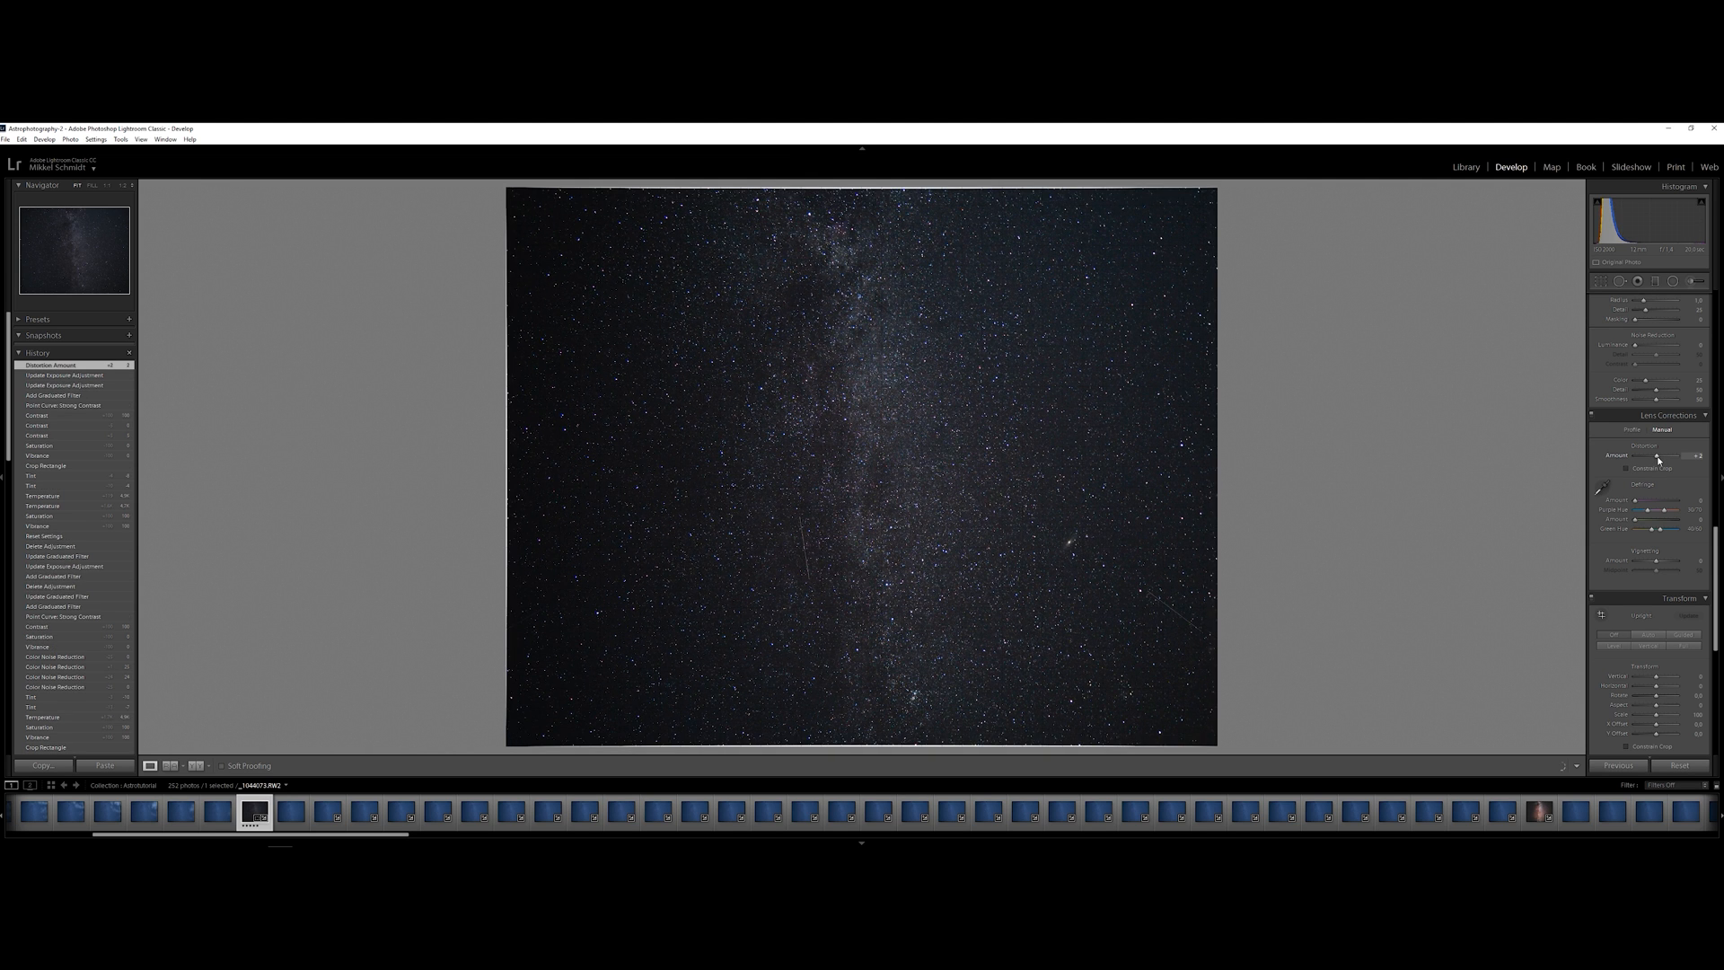
double_click(1659, 460)
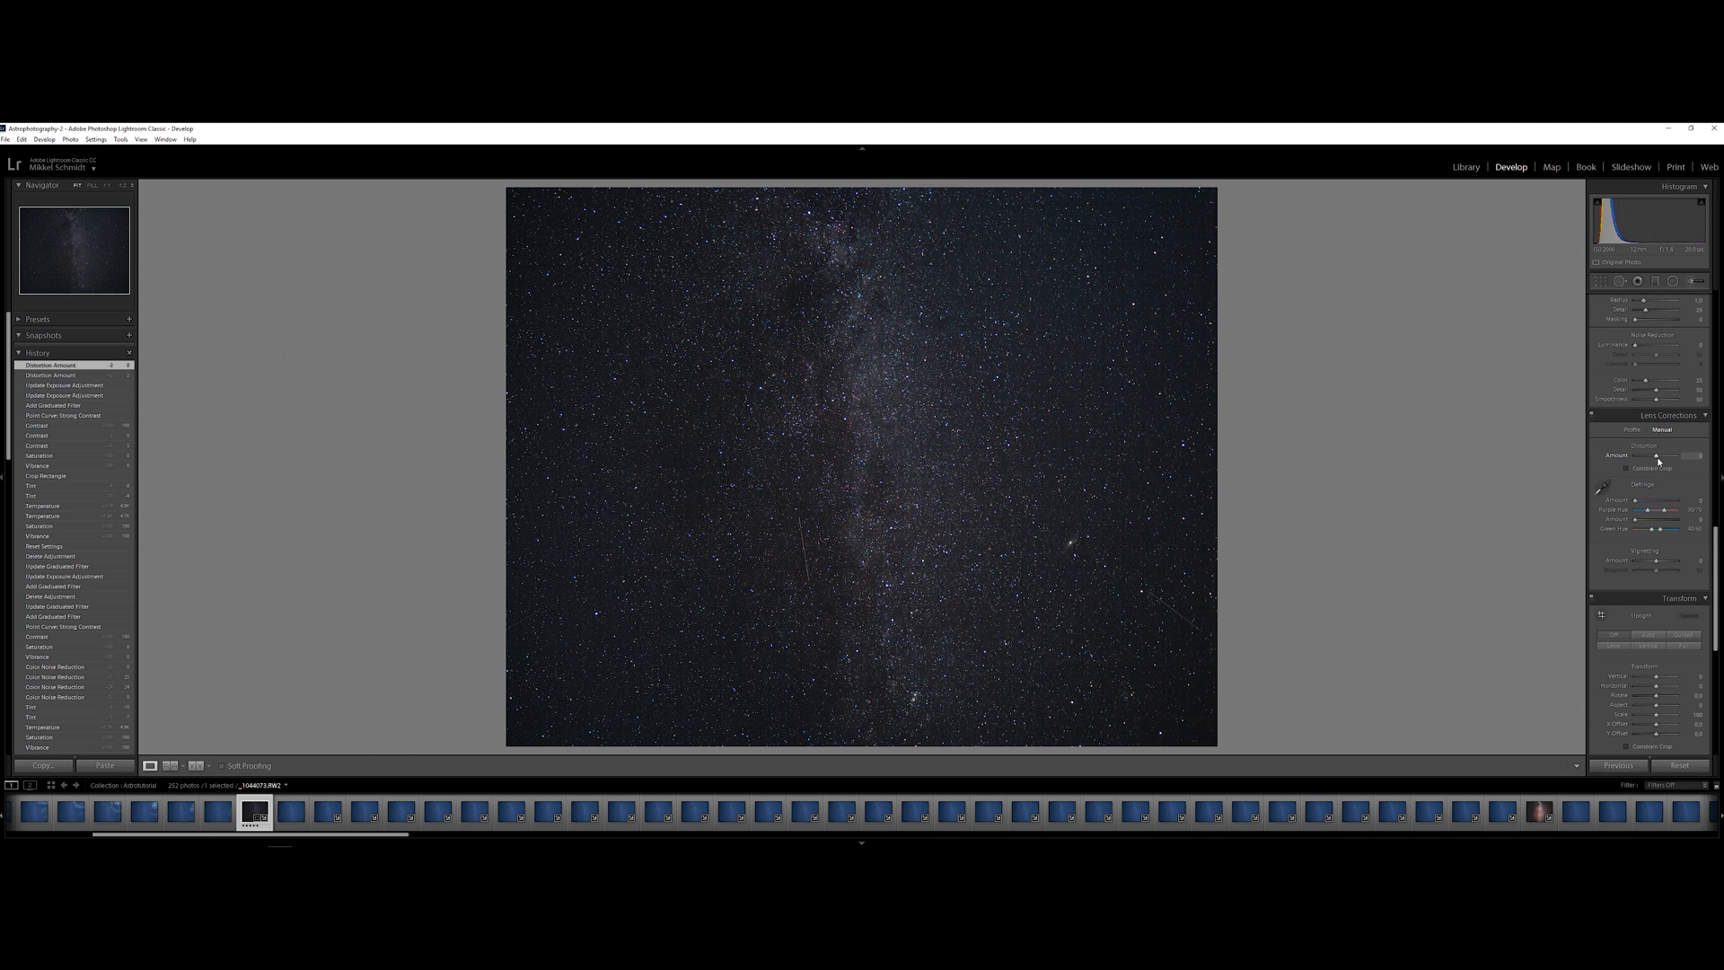
click(1656, 563)
drag(1653, 564, 1662, 564)
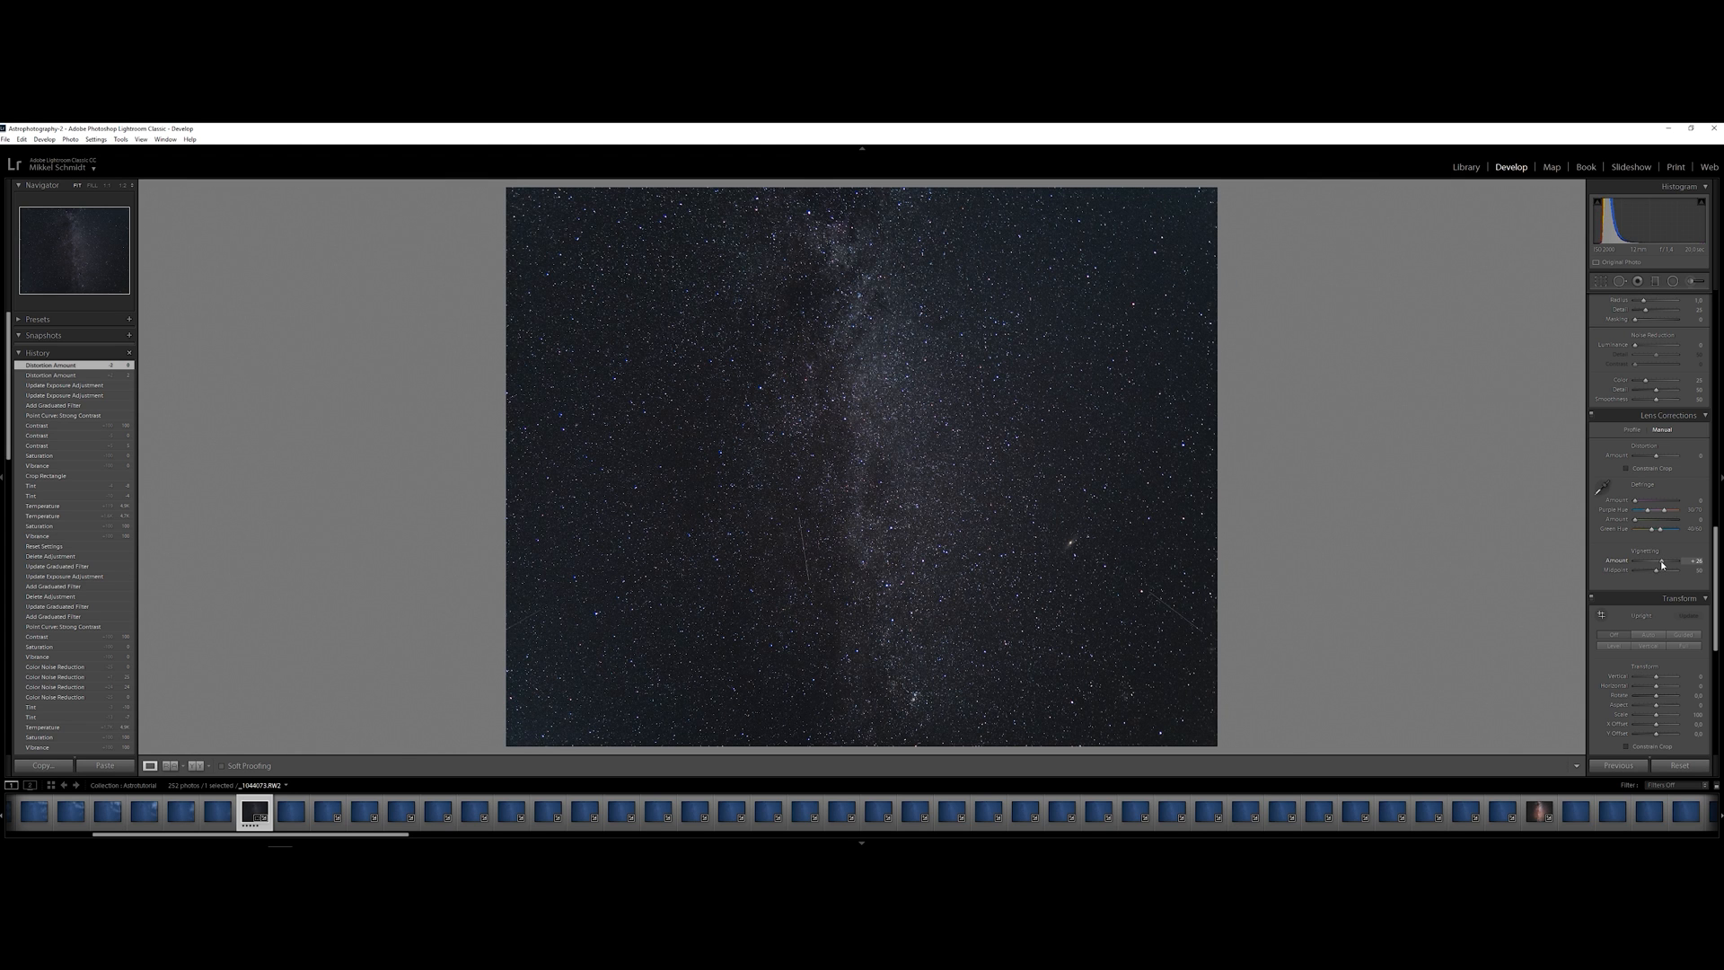
drag(1664, 563, 1662, 564)
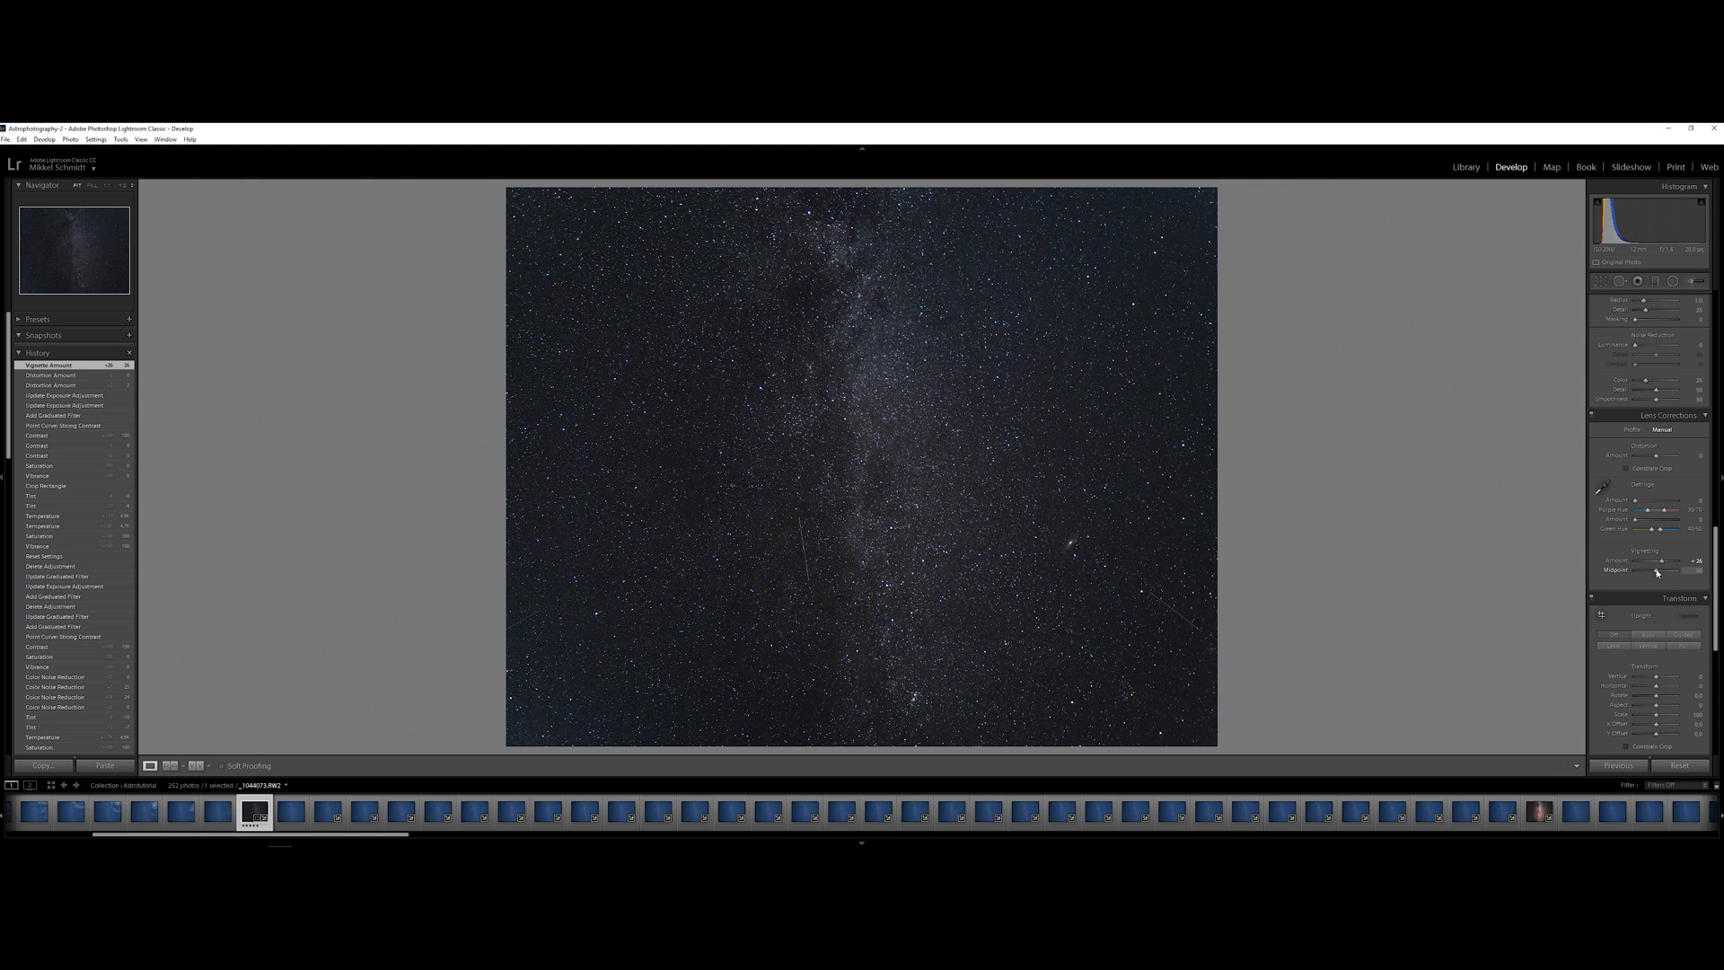
mouse_move(1658, 569)
mouse_down()
mouse_move(1676, 576)
mouse_move(1654, 577)
mouse_up()
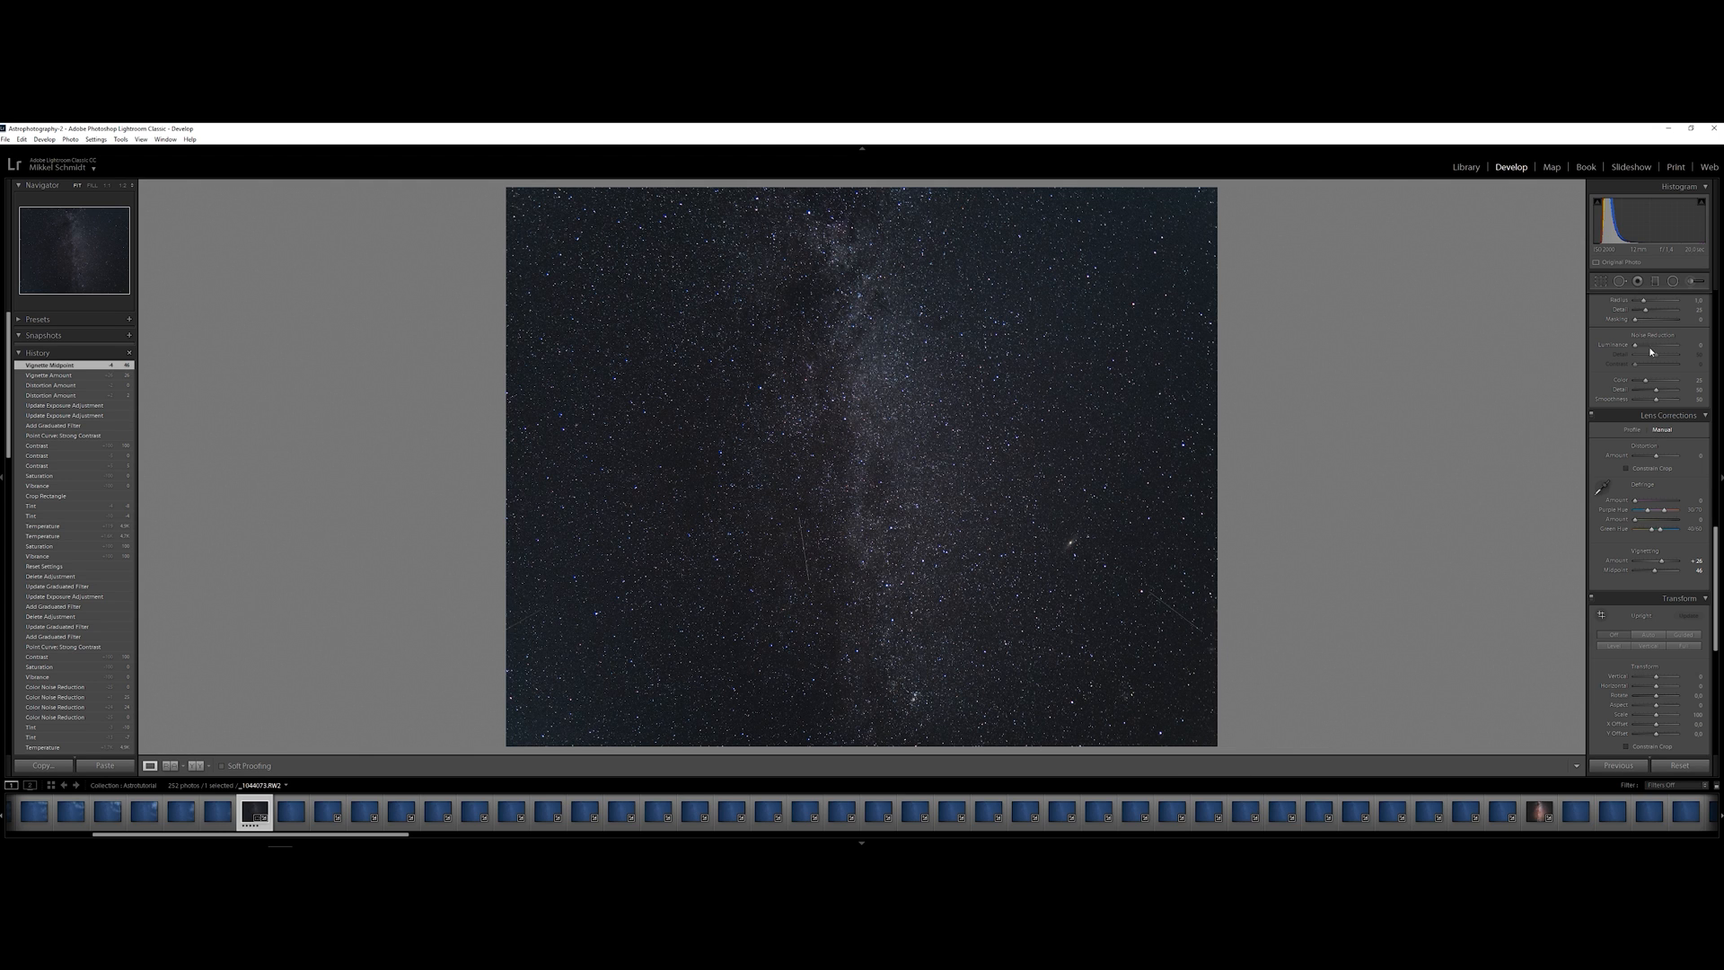
Add a diagonal graduated filter from the photo's lower-right corner towards the centre
drag(1715, 539, 1713, 298)
click(1655, 282)
drag(1214, 736, 970, 504)
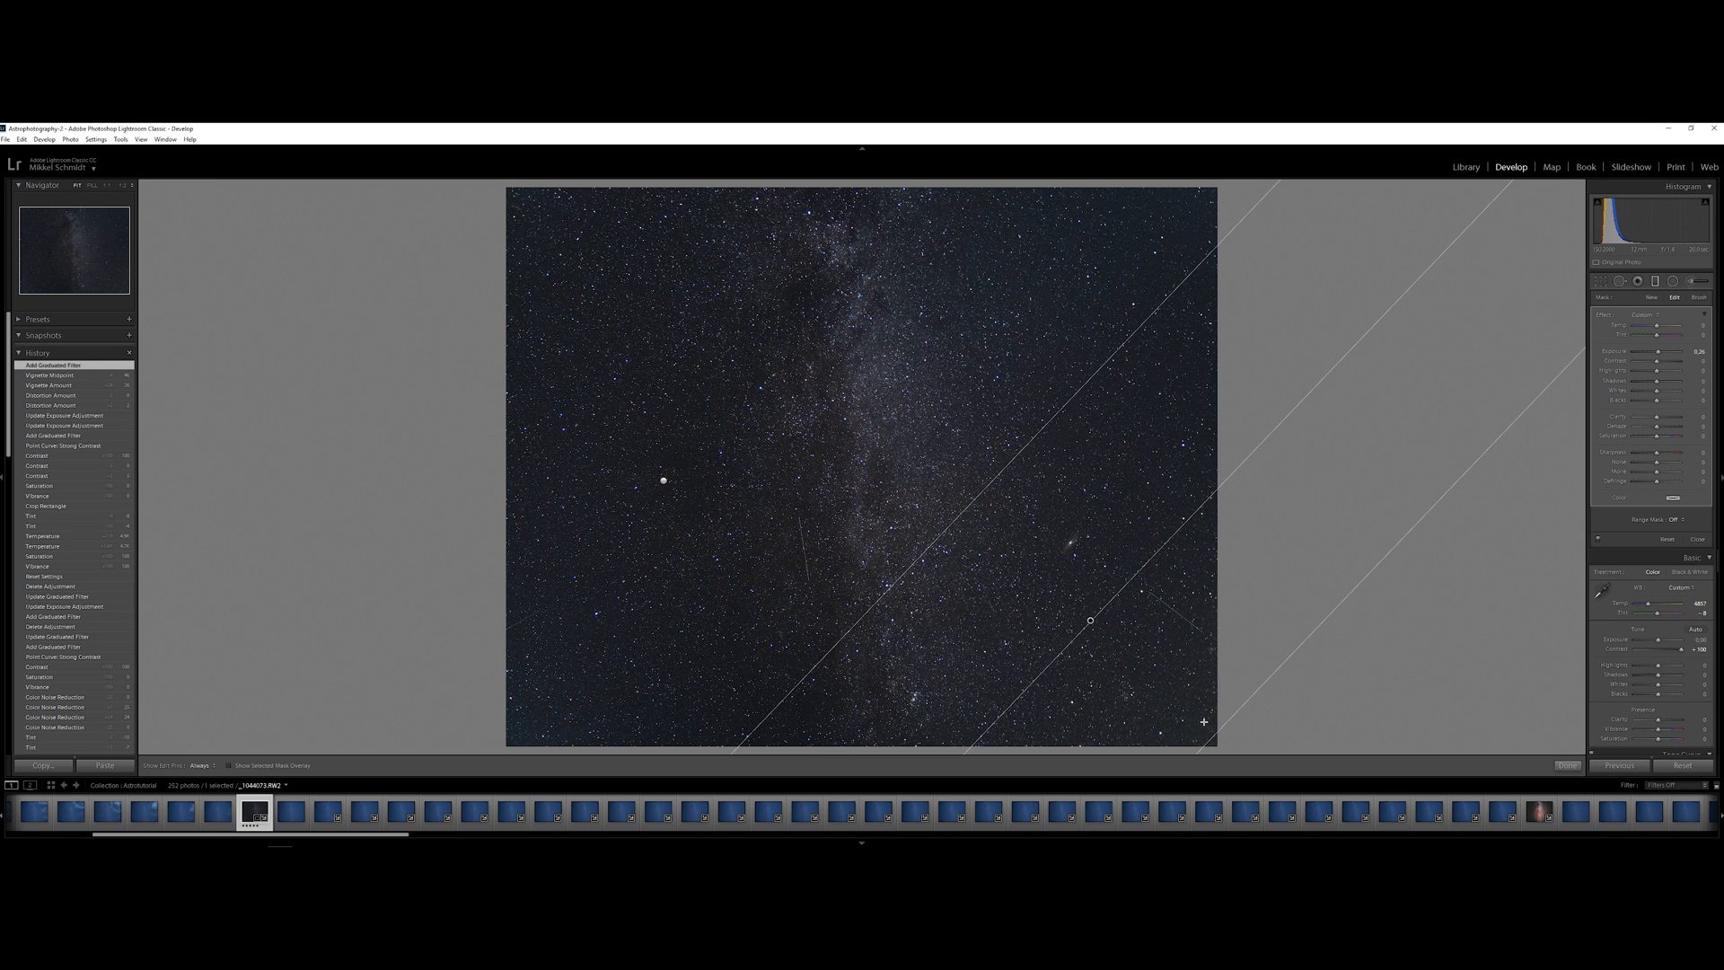
click(1653, 284)
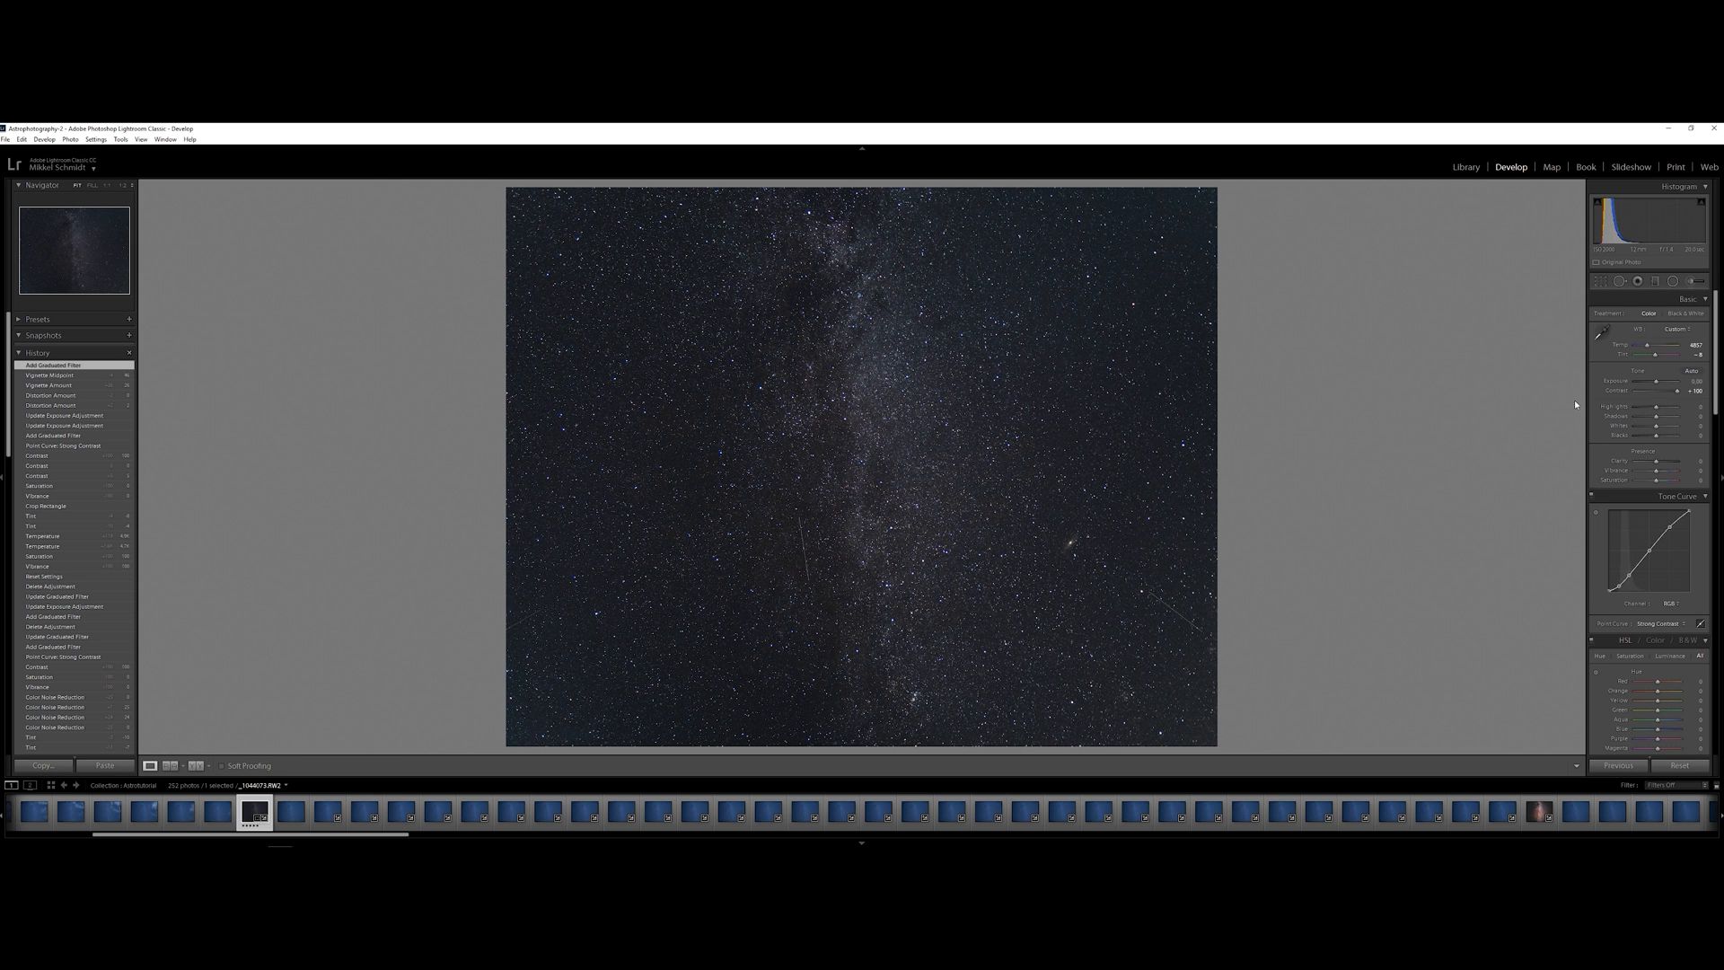
Return the point curve to Linear and reset the contrast to 0
click(1658, 623)
click(1656, 575)
double_click(1681, 390)
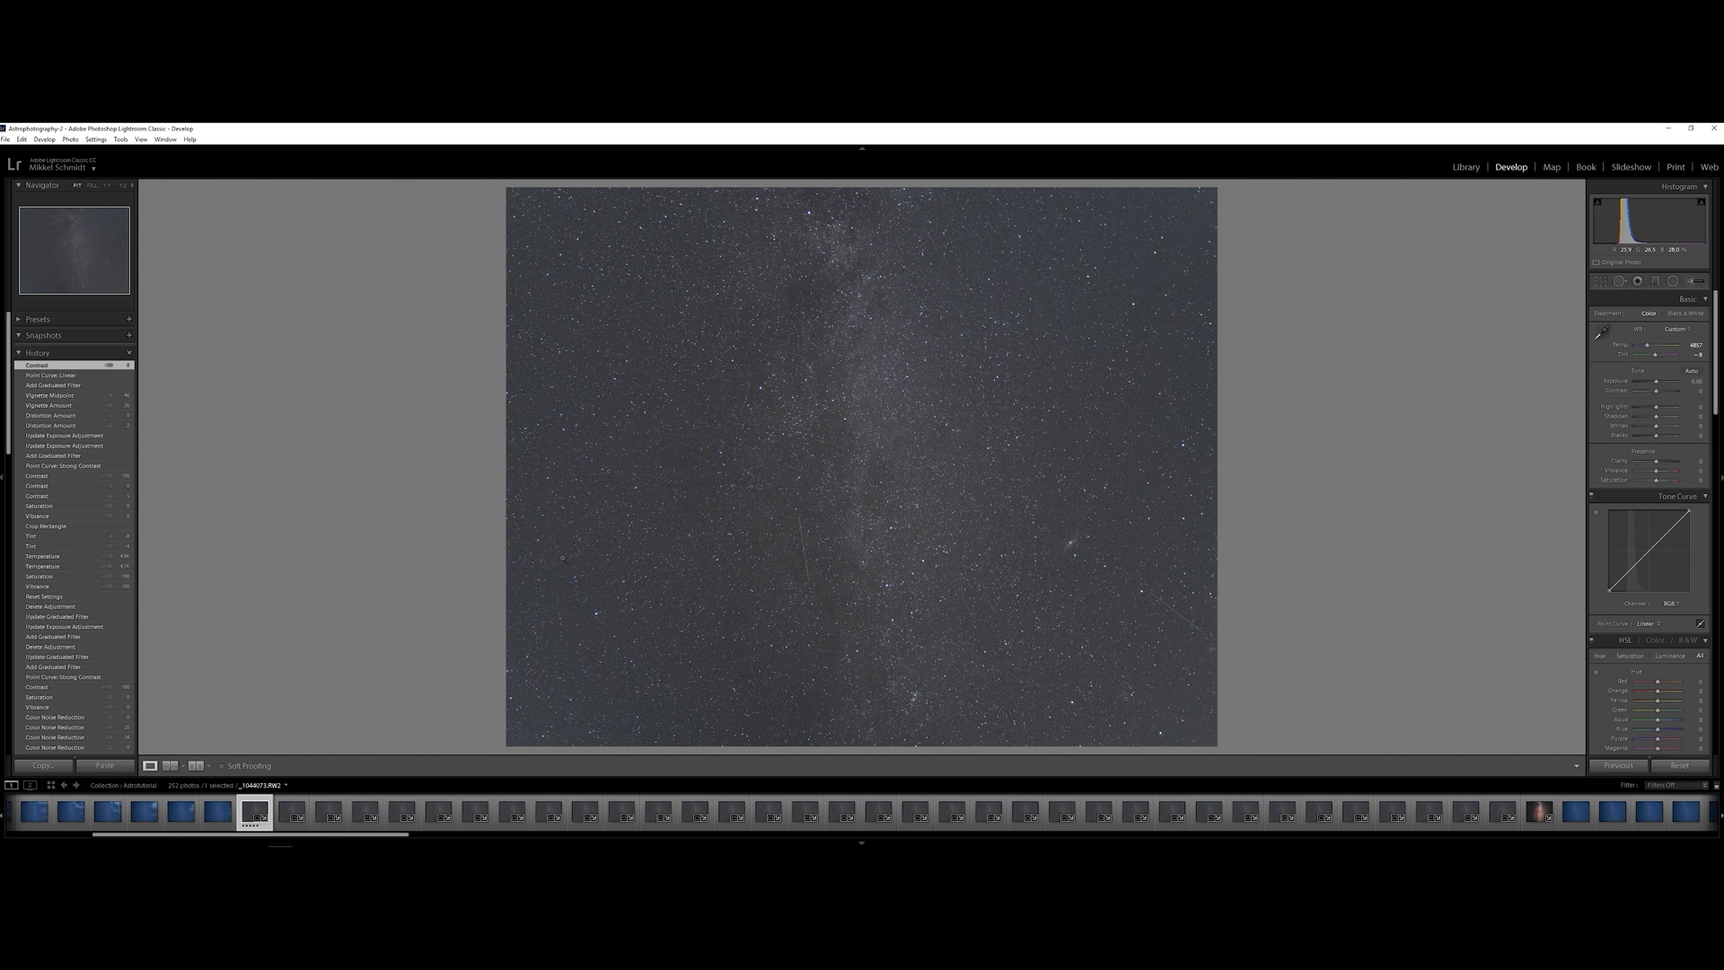
Examine the stars up close across the right and upper parts of the photo for color fringing
click(1181, 447)
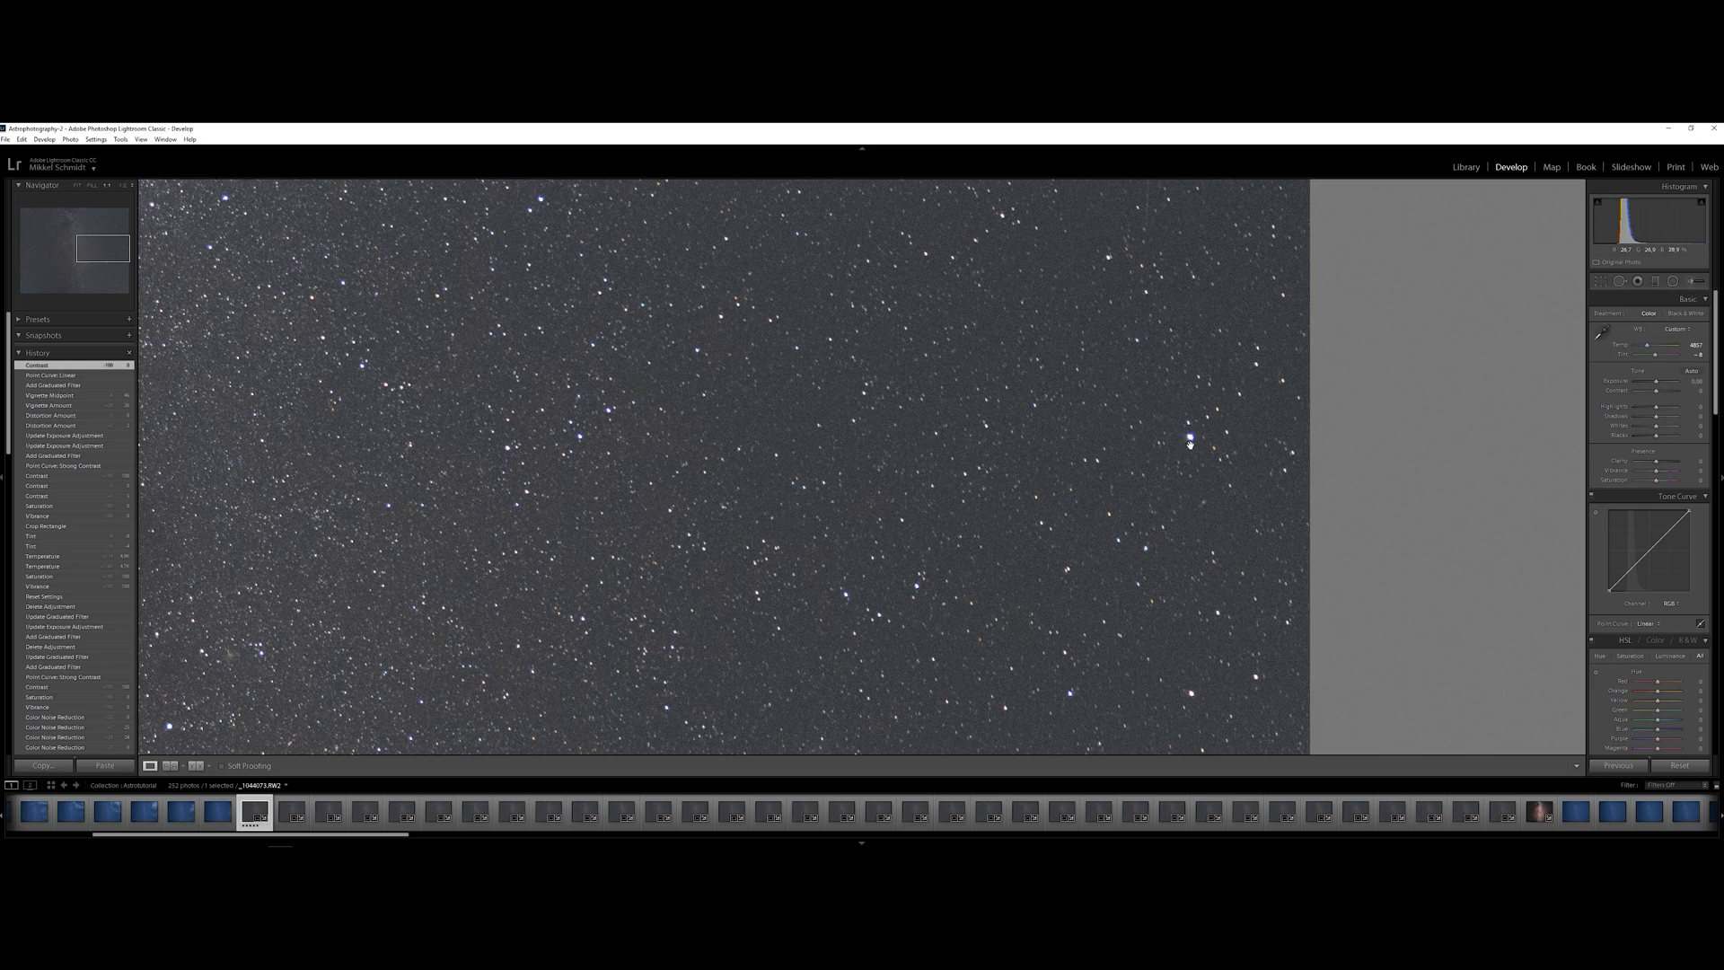
drag(1197, 437, 1110, 588)
drag(982, 308, 1008, 411)
drag(674, 233, 806, 337)
drag(736, 255, 1454, 225)
drag(900, 269, 204, 147)
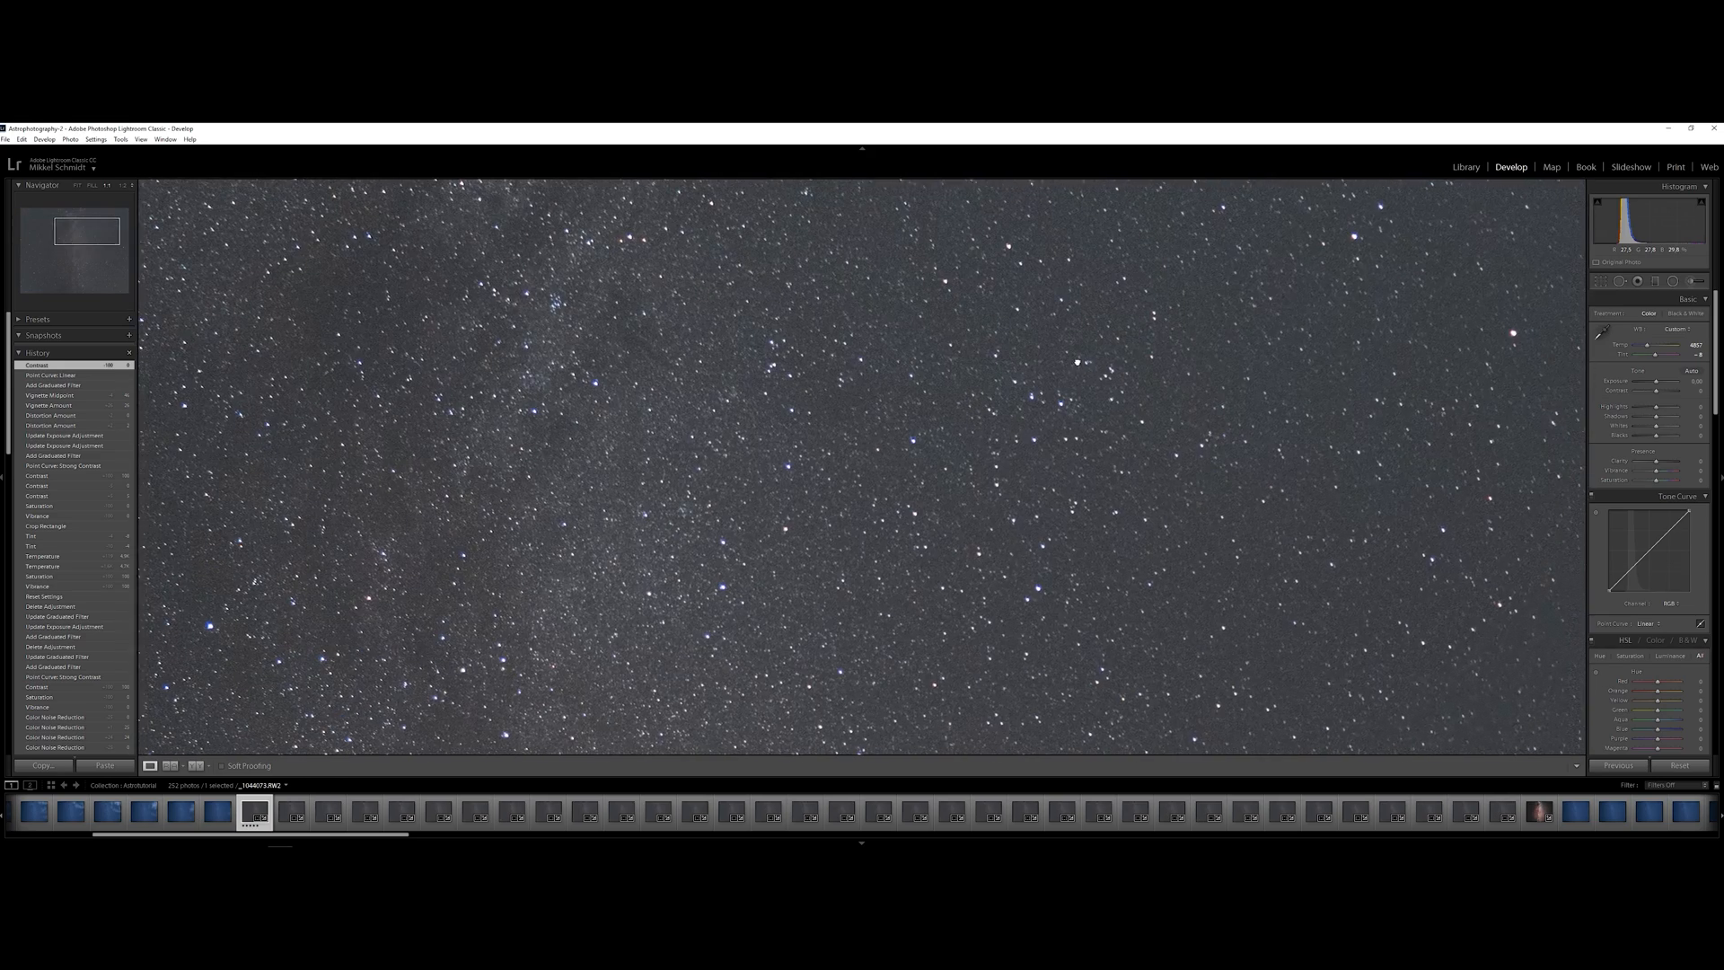
drag(1076, 361, 628, 352)
drag(816, 279, 982, 577)
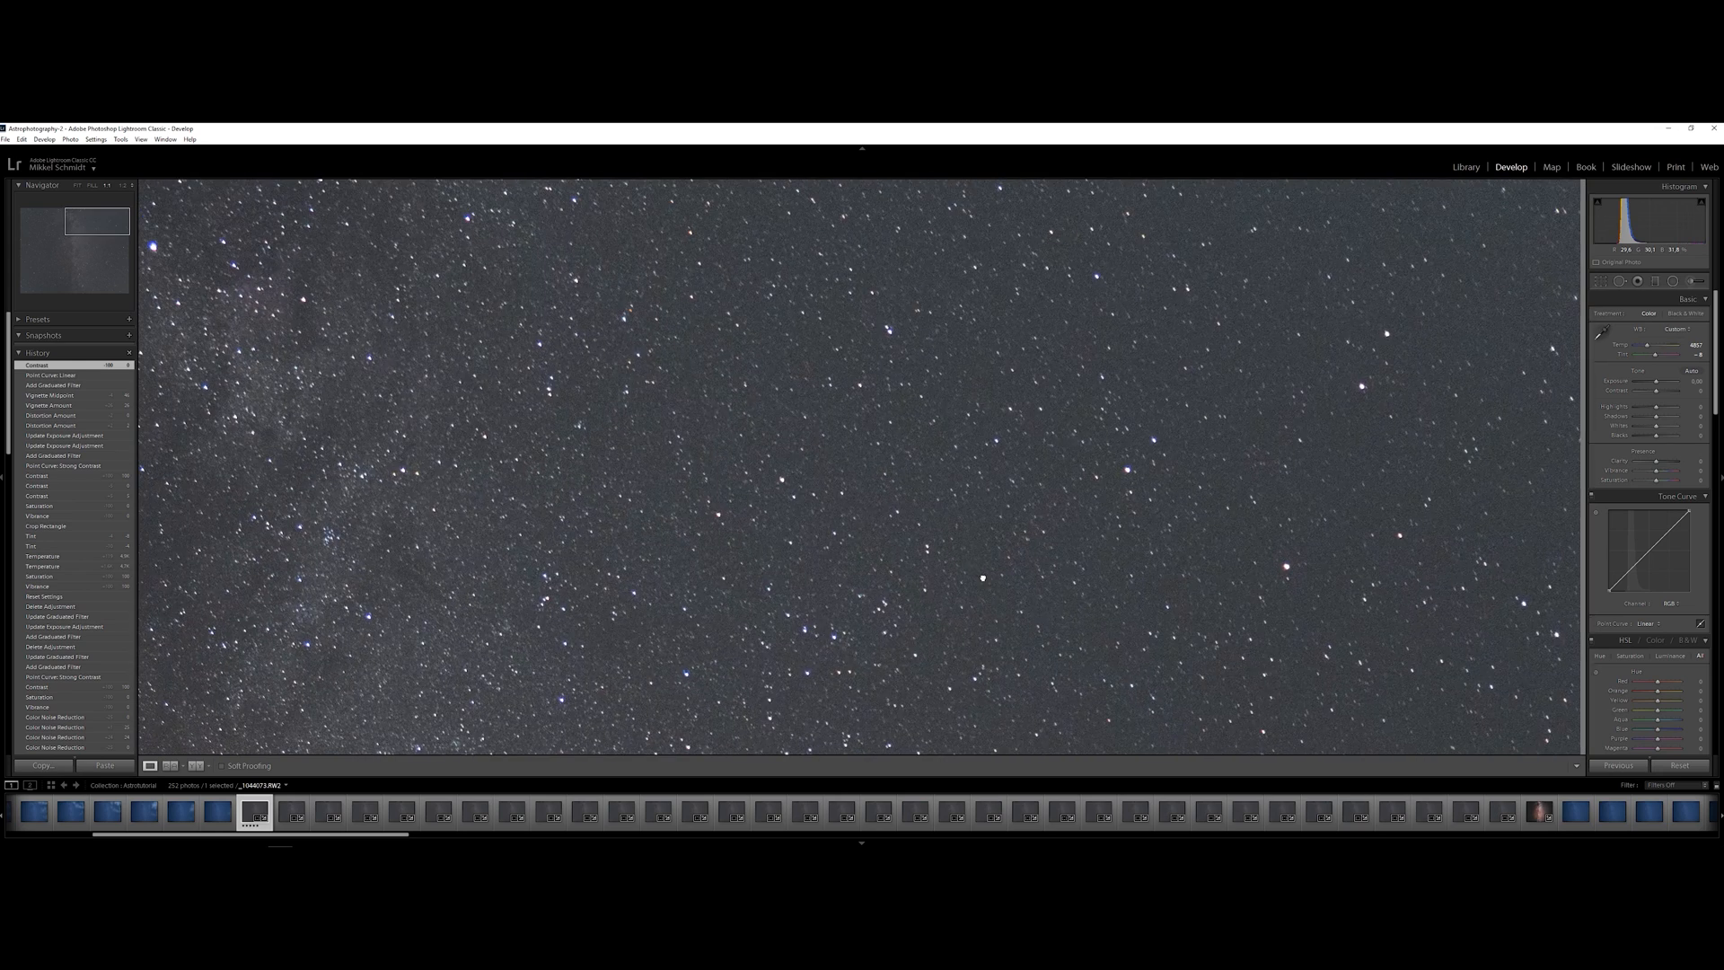
drag(890, 318, 1043, 277)
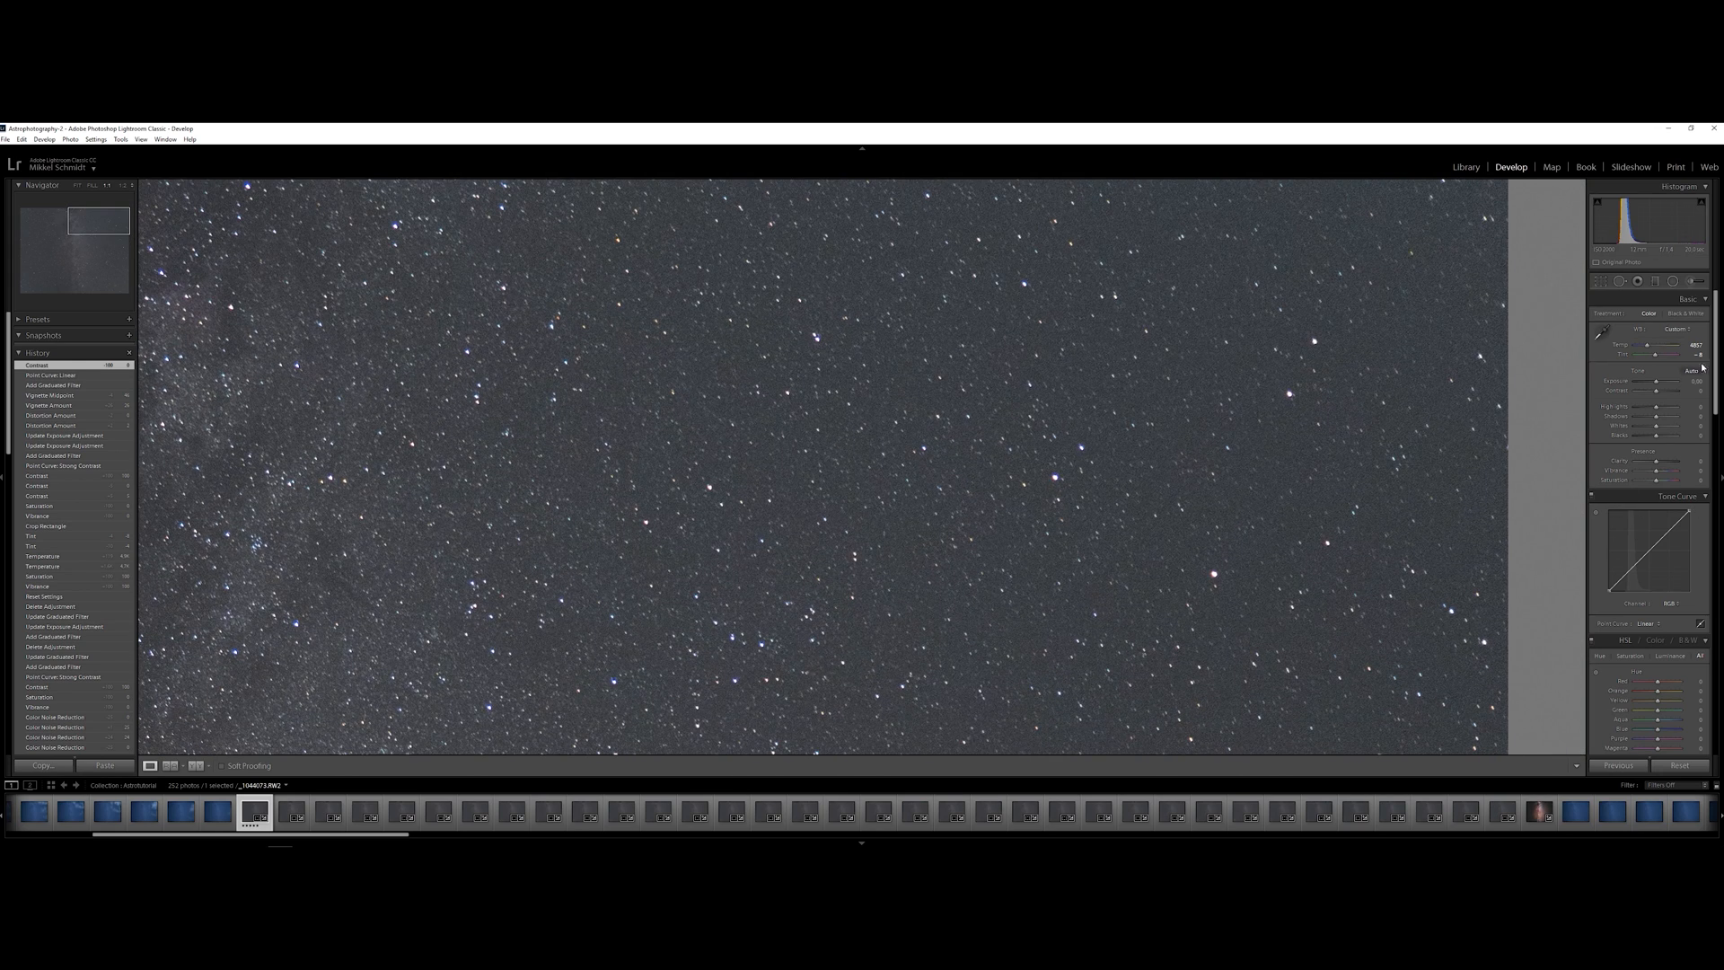
Set the color noise reduction to 0
drag(1716, 359, 1716, 549)
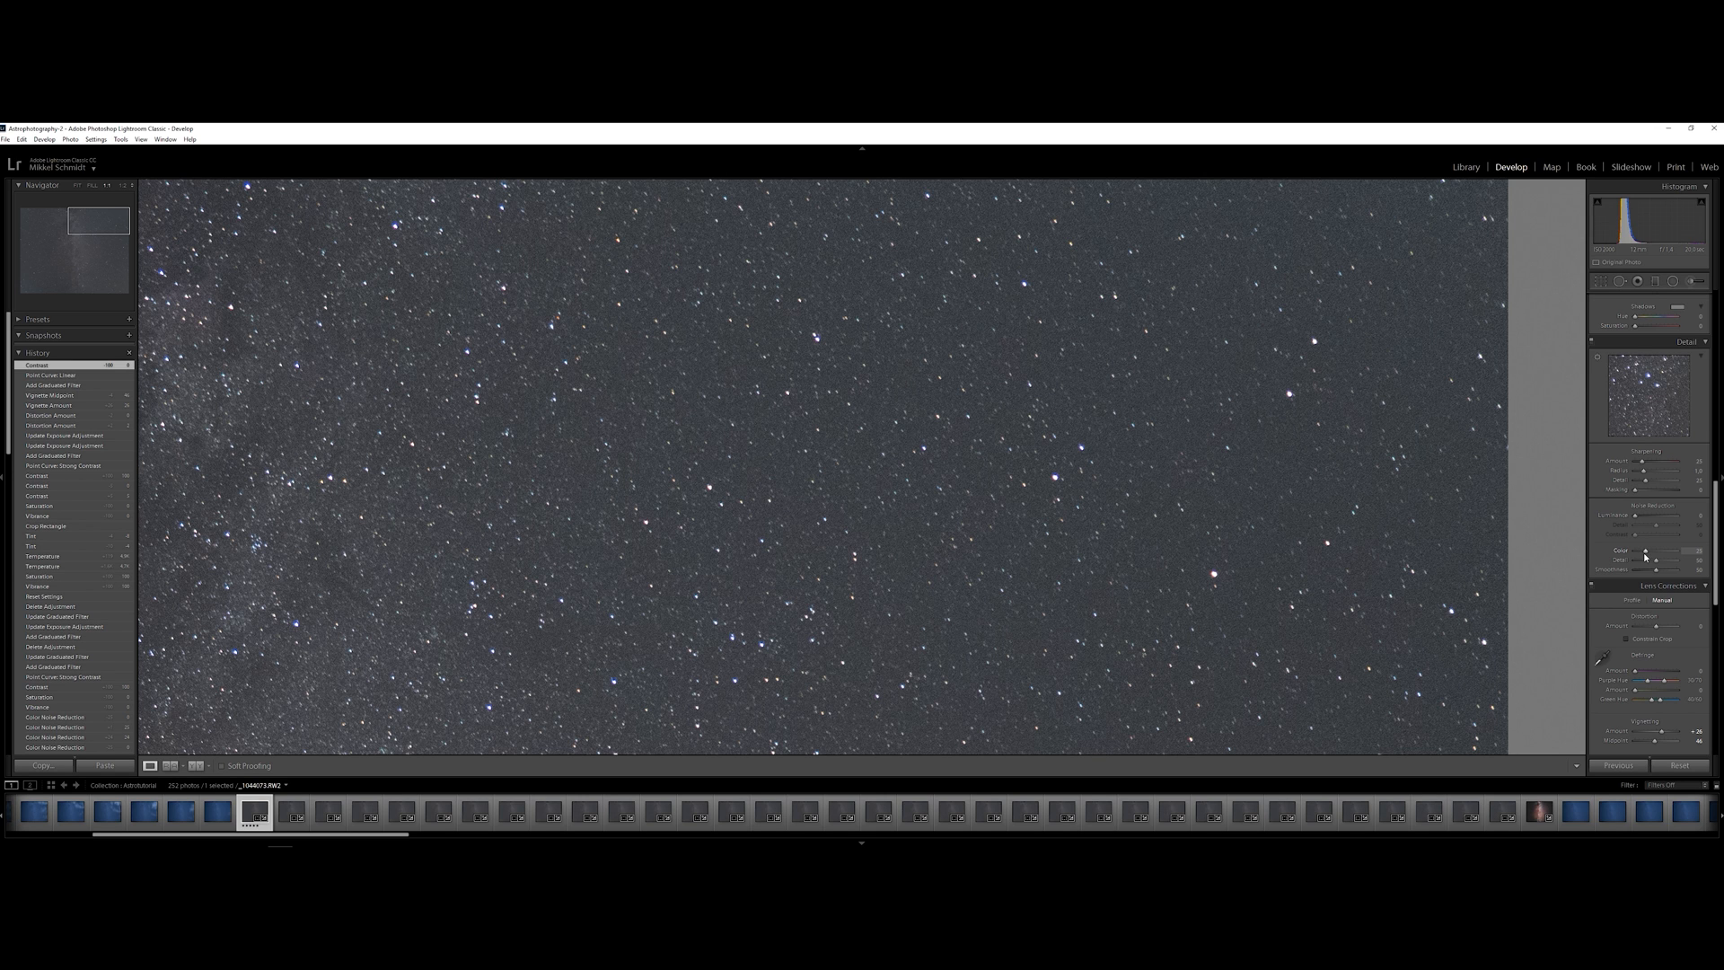
key(Return)
click(1096, 458)
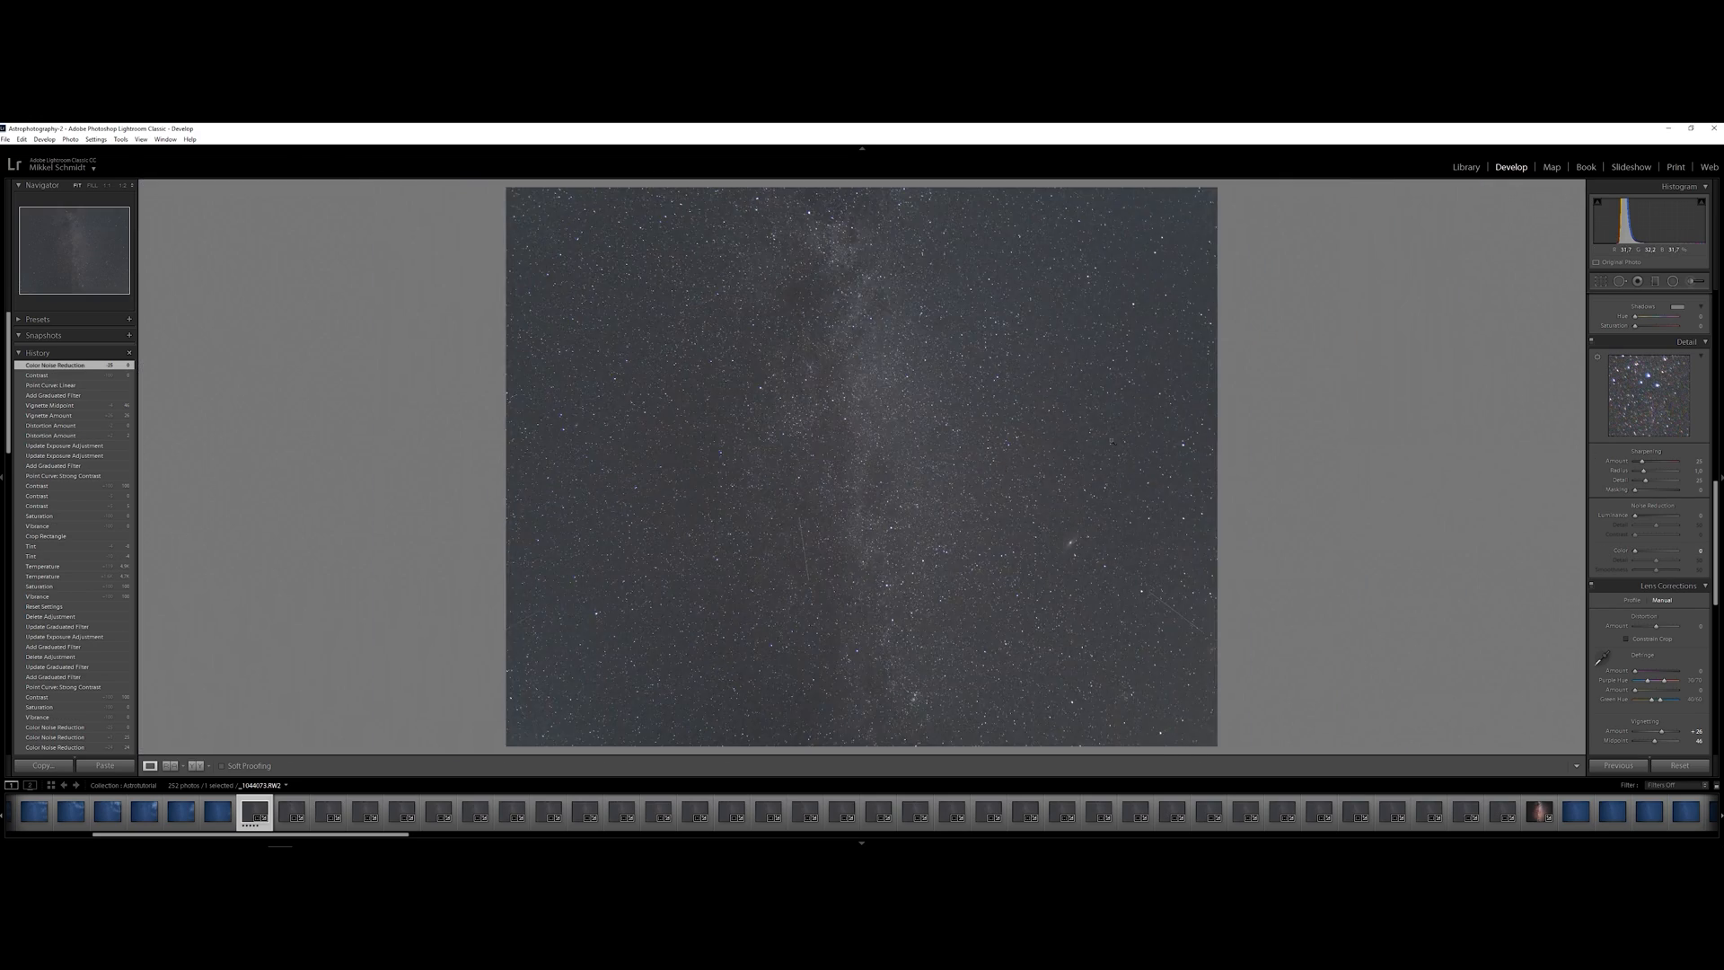
Remove purple fringing by sampling the fringe color of the bright star near the photo's right edge
click(1125, 390)
drag(1156, 365, 1097, 478)
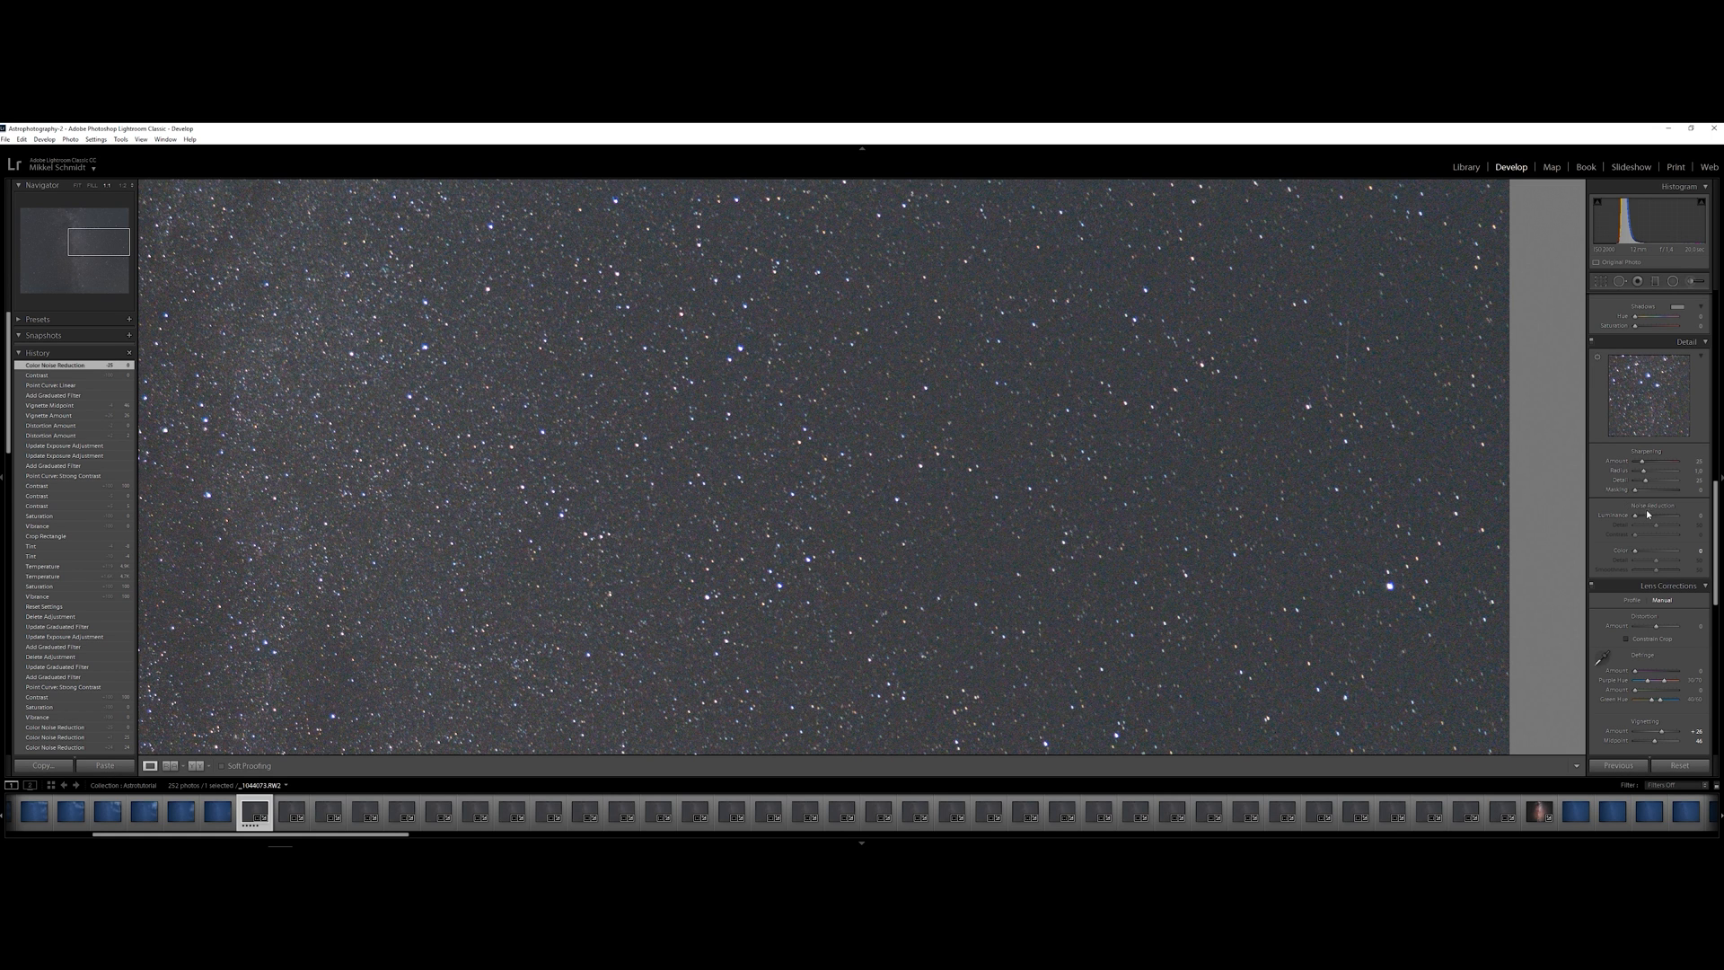
drag(1418, 612, 1346, 506)
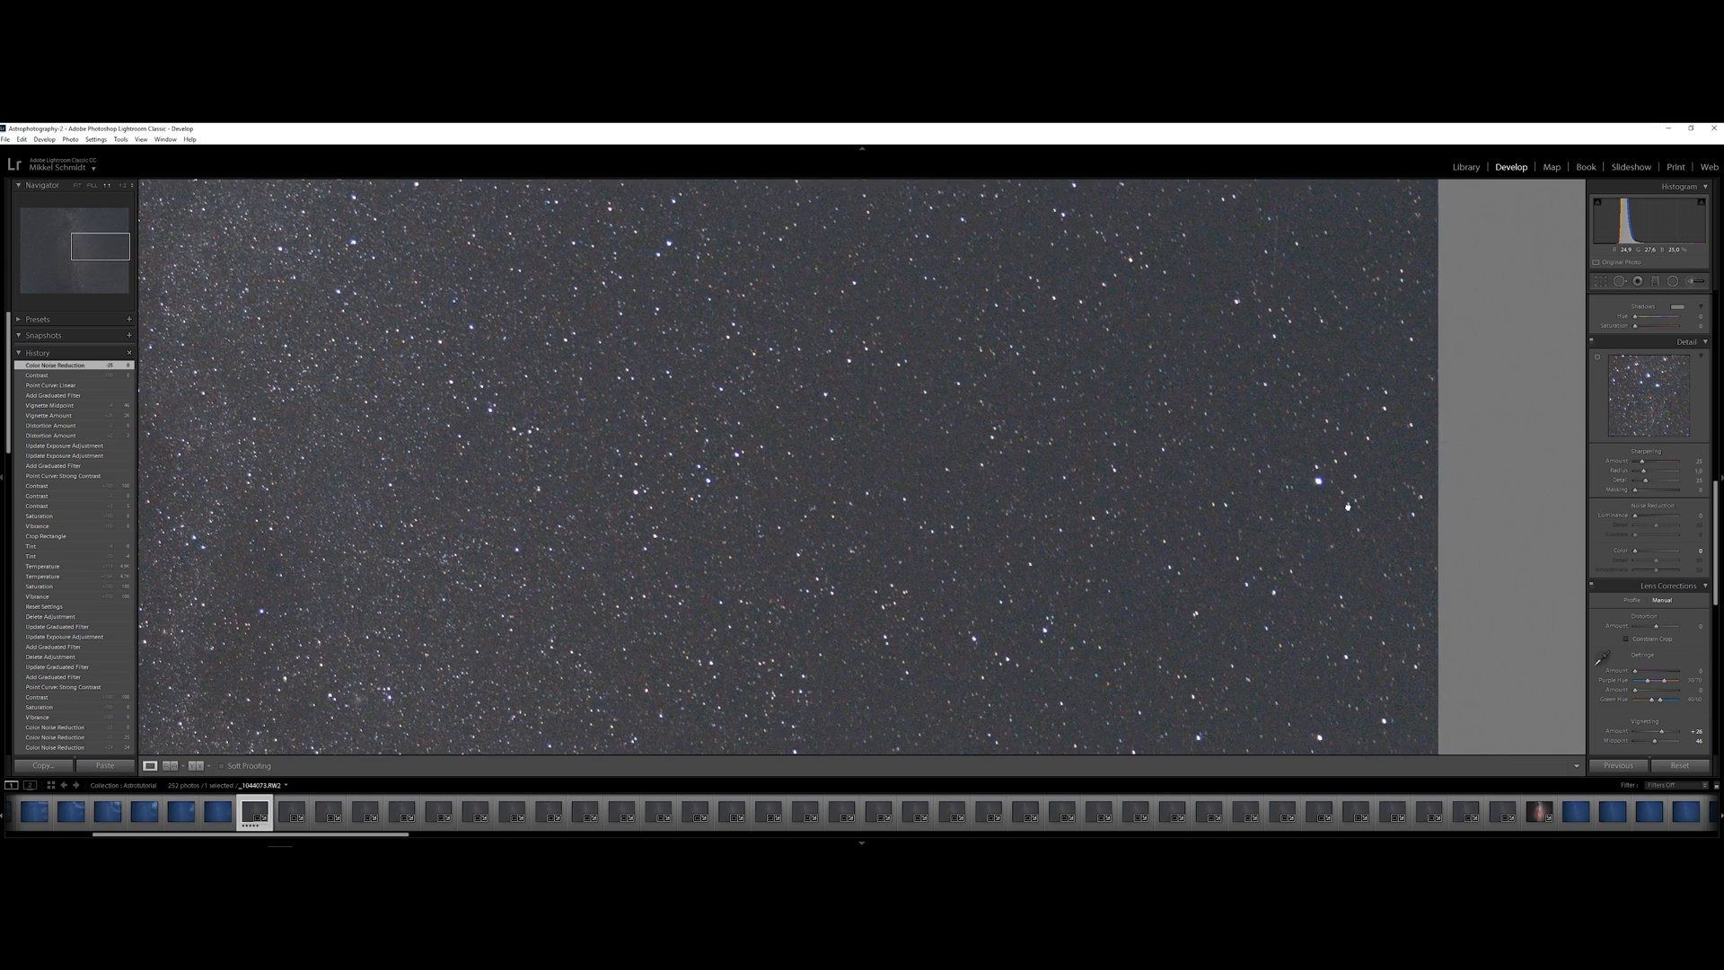
scroll(1711, 576, down, 3)
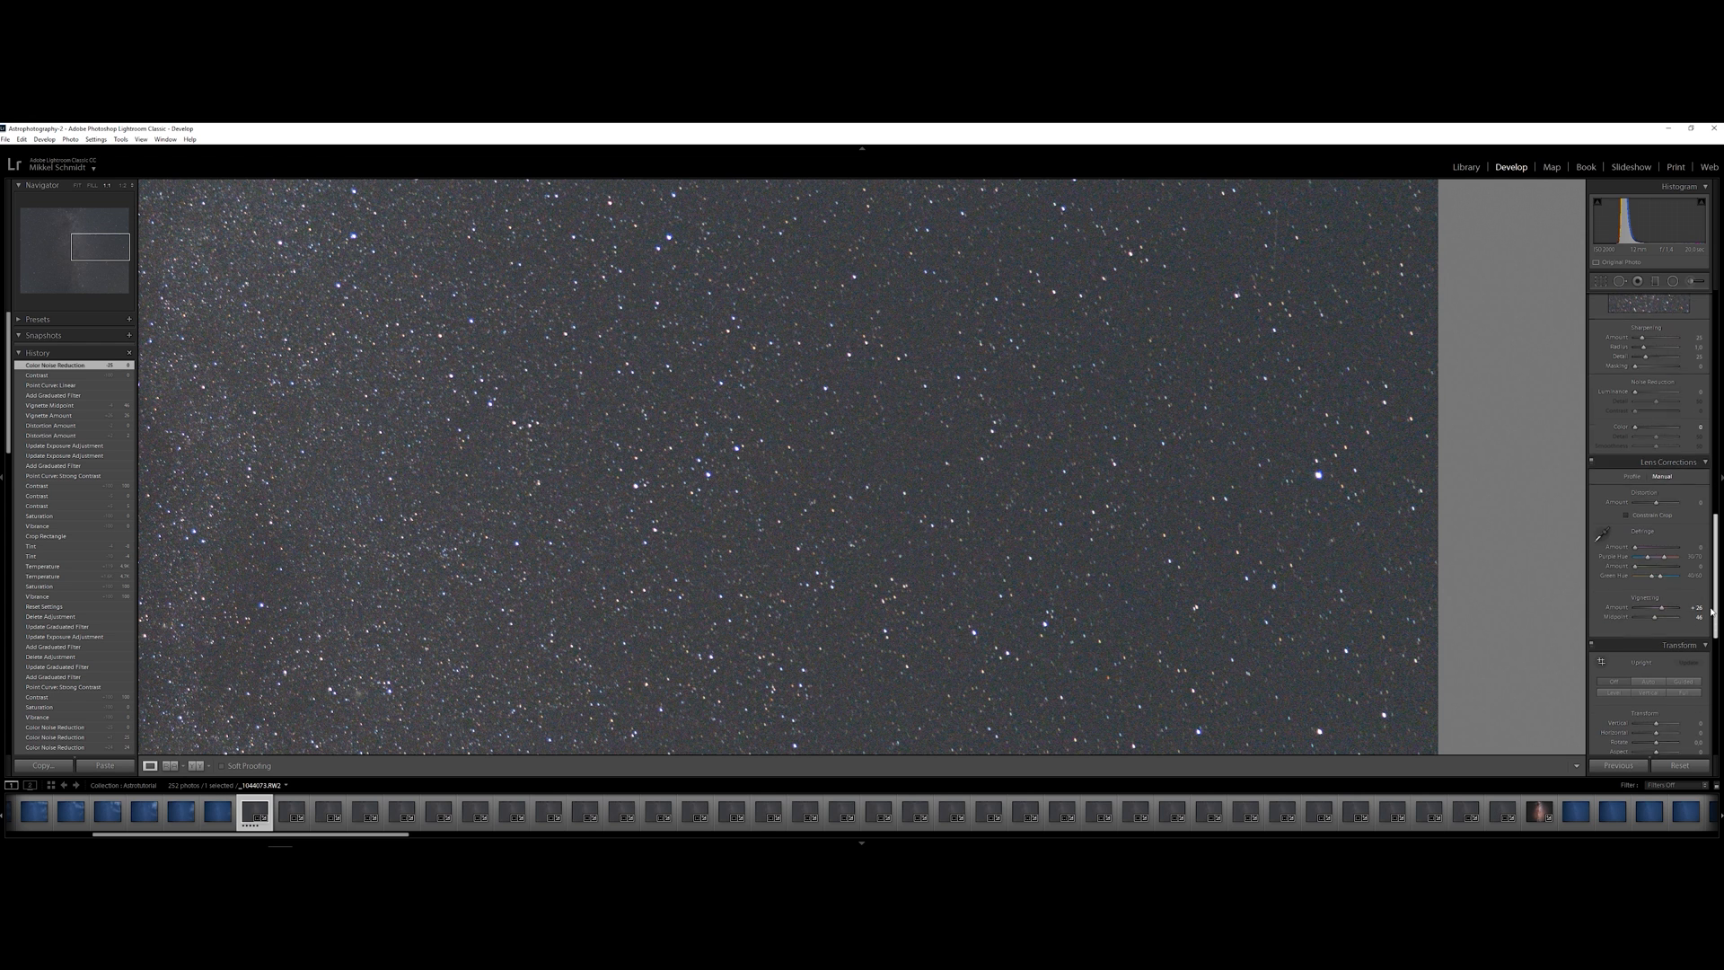
click(1602, 532)
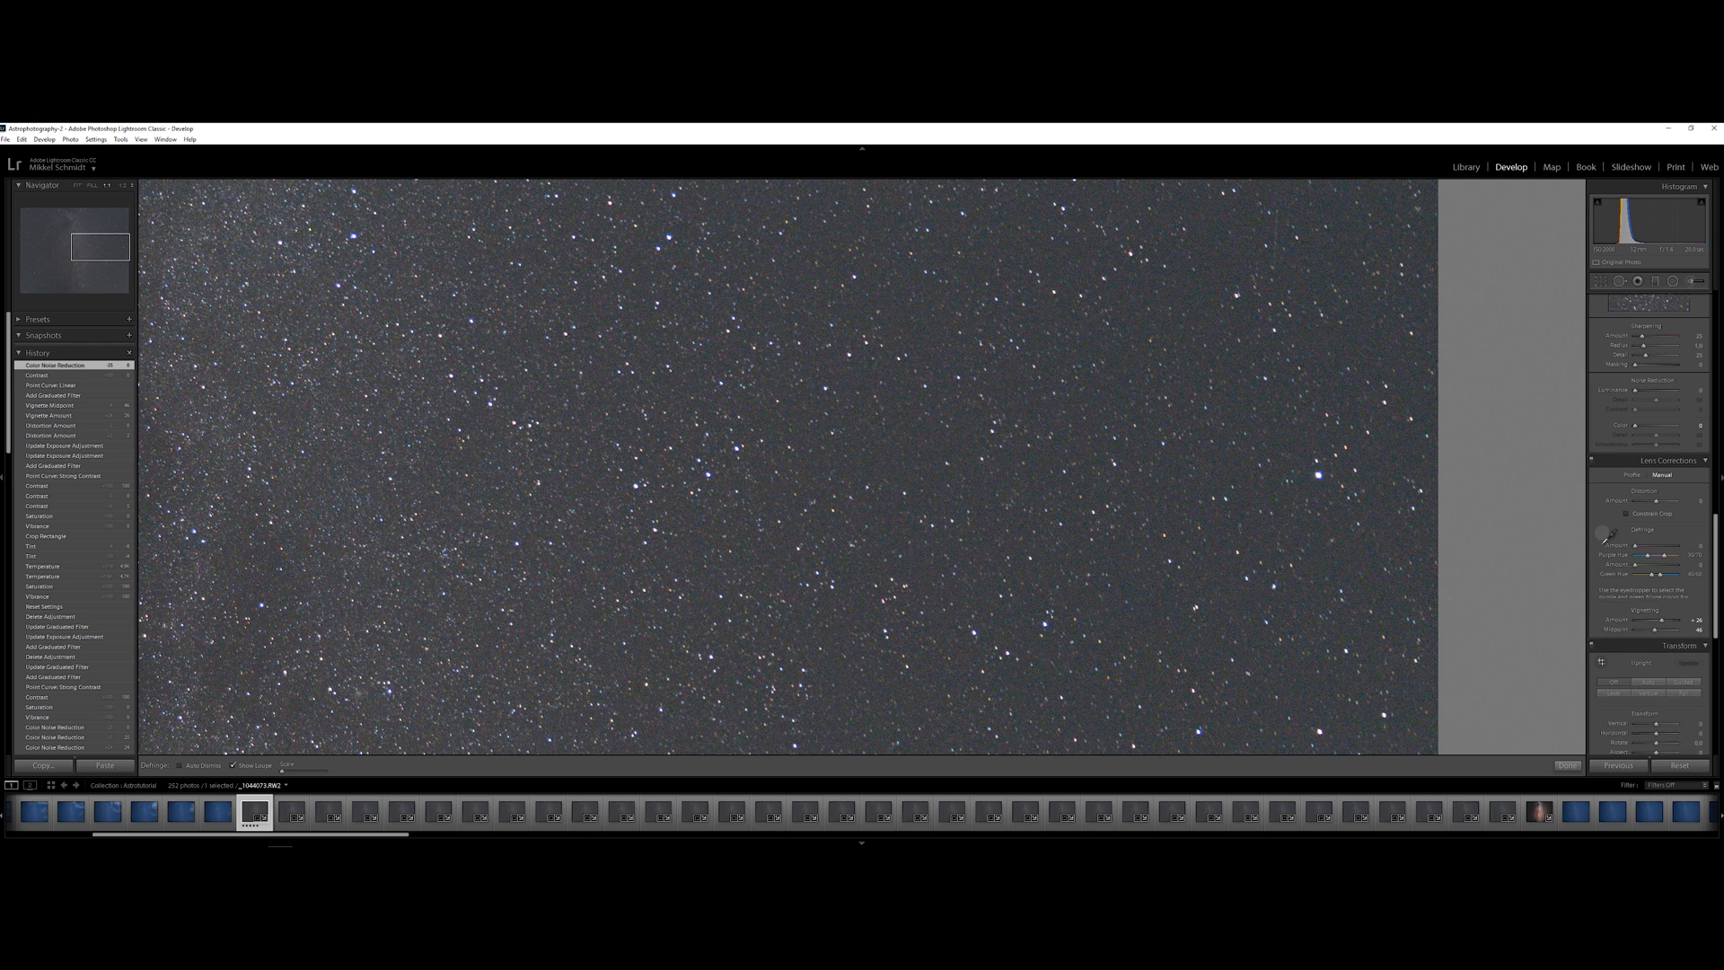
click(1325, 469)
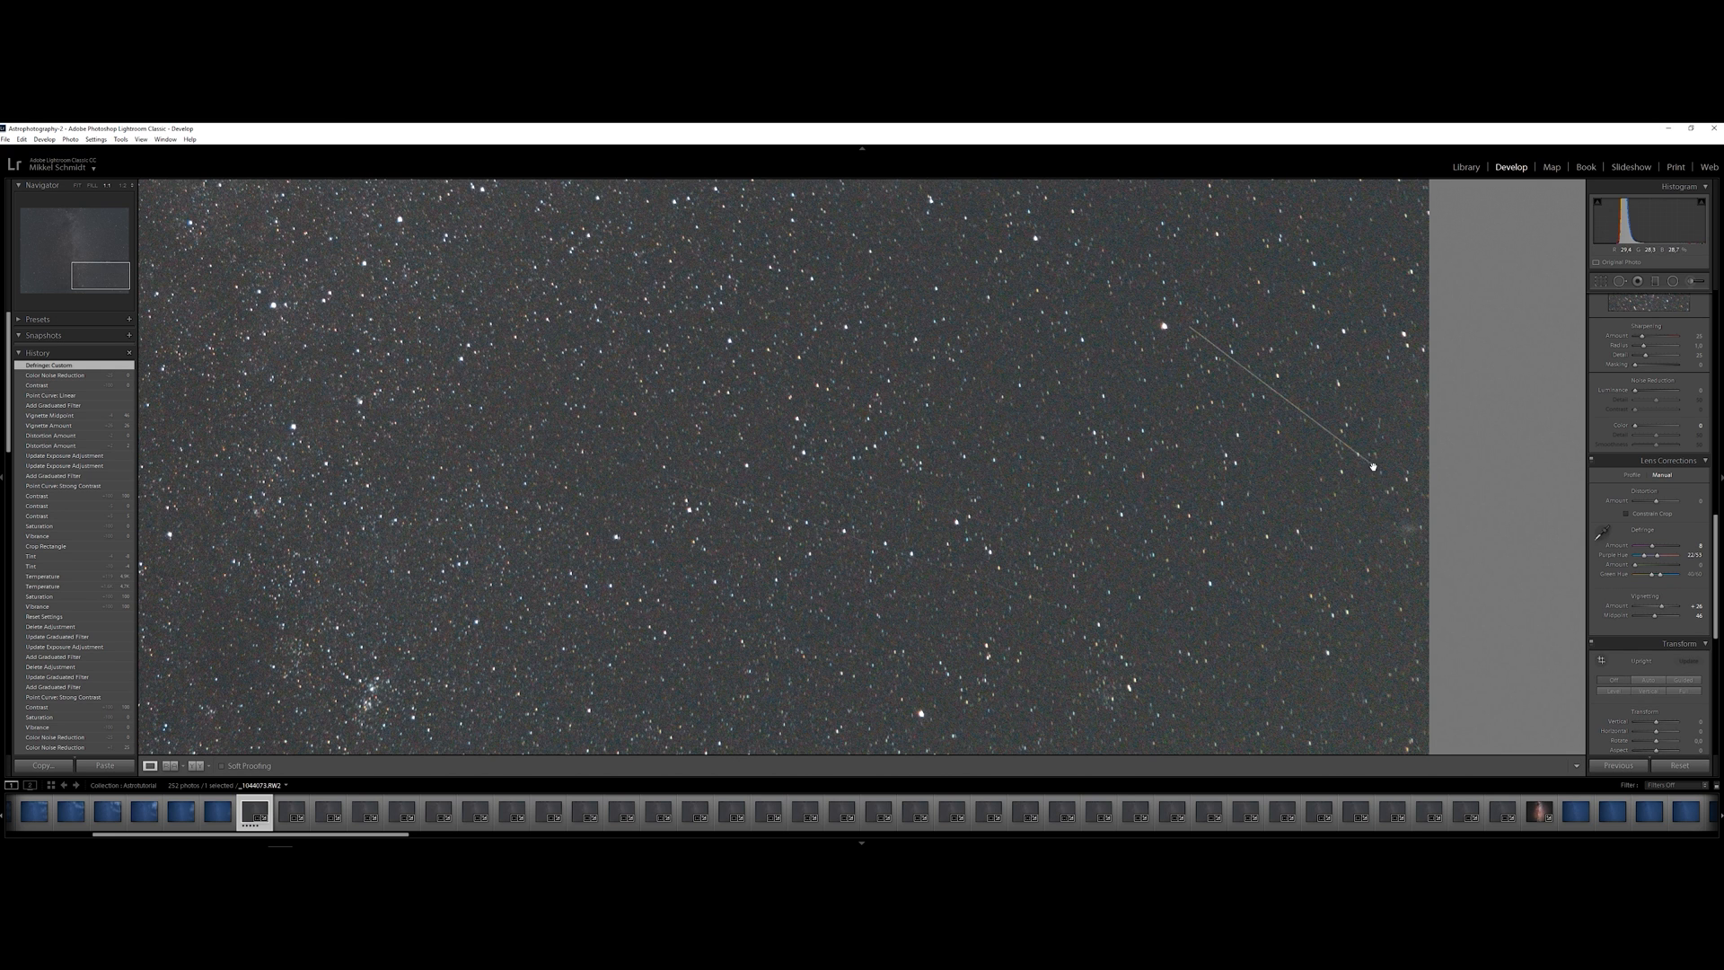
drag(703, 509, 721, 458)
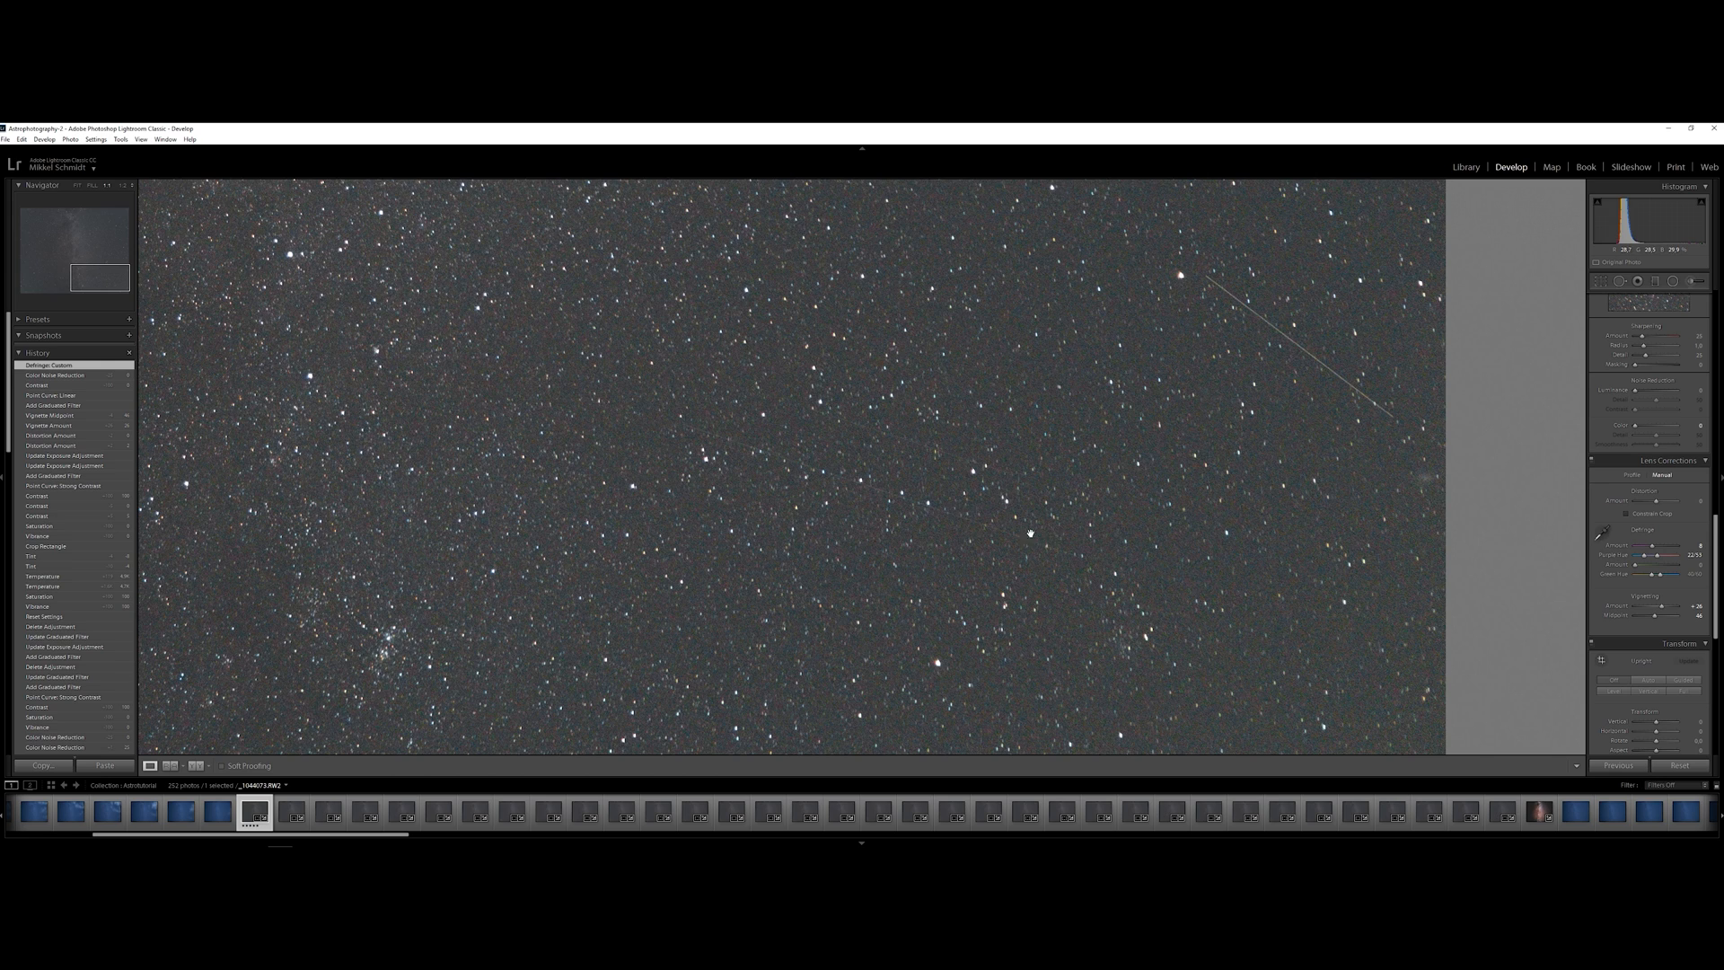
Show the whole photo and raise vibrance and saturation to +100 to exaggerate its colors
click(1110, 423)
click(1101, 422)
click(1176, 411)
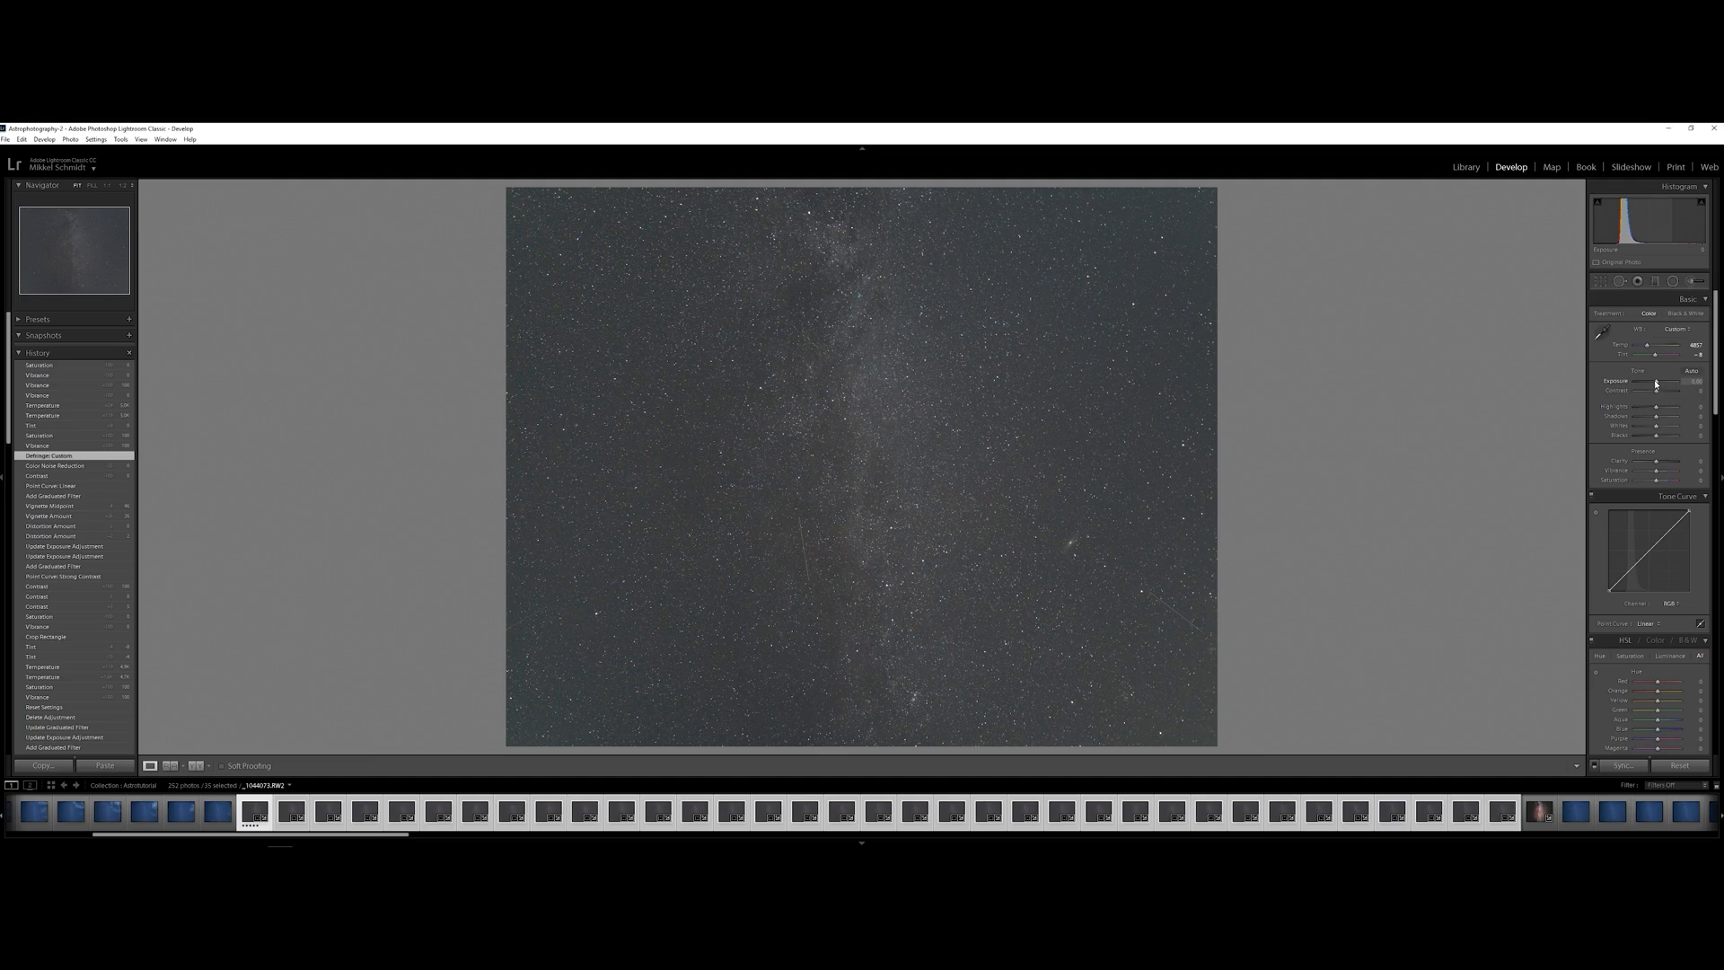
drag(1657, 470, 1697, 481)
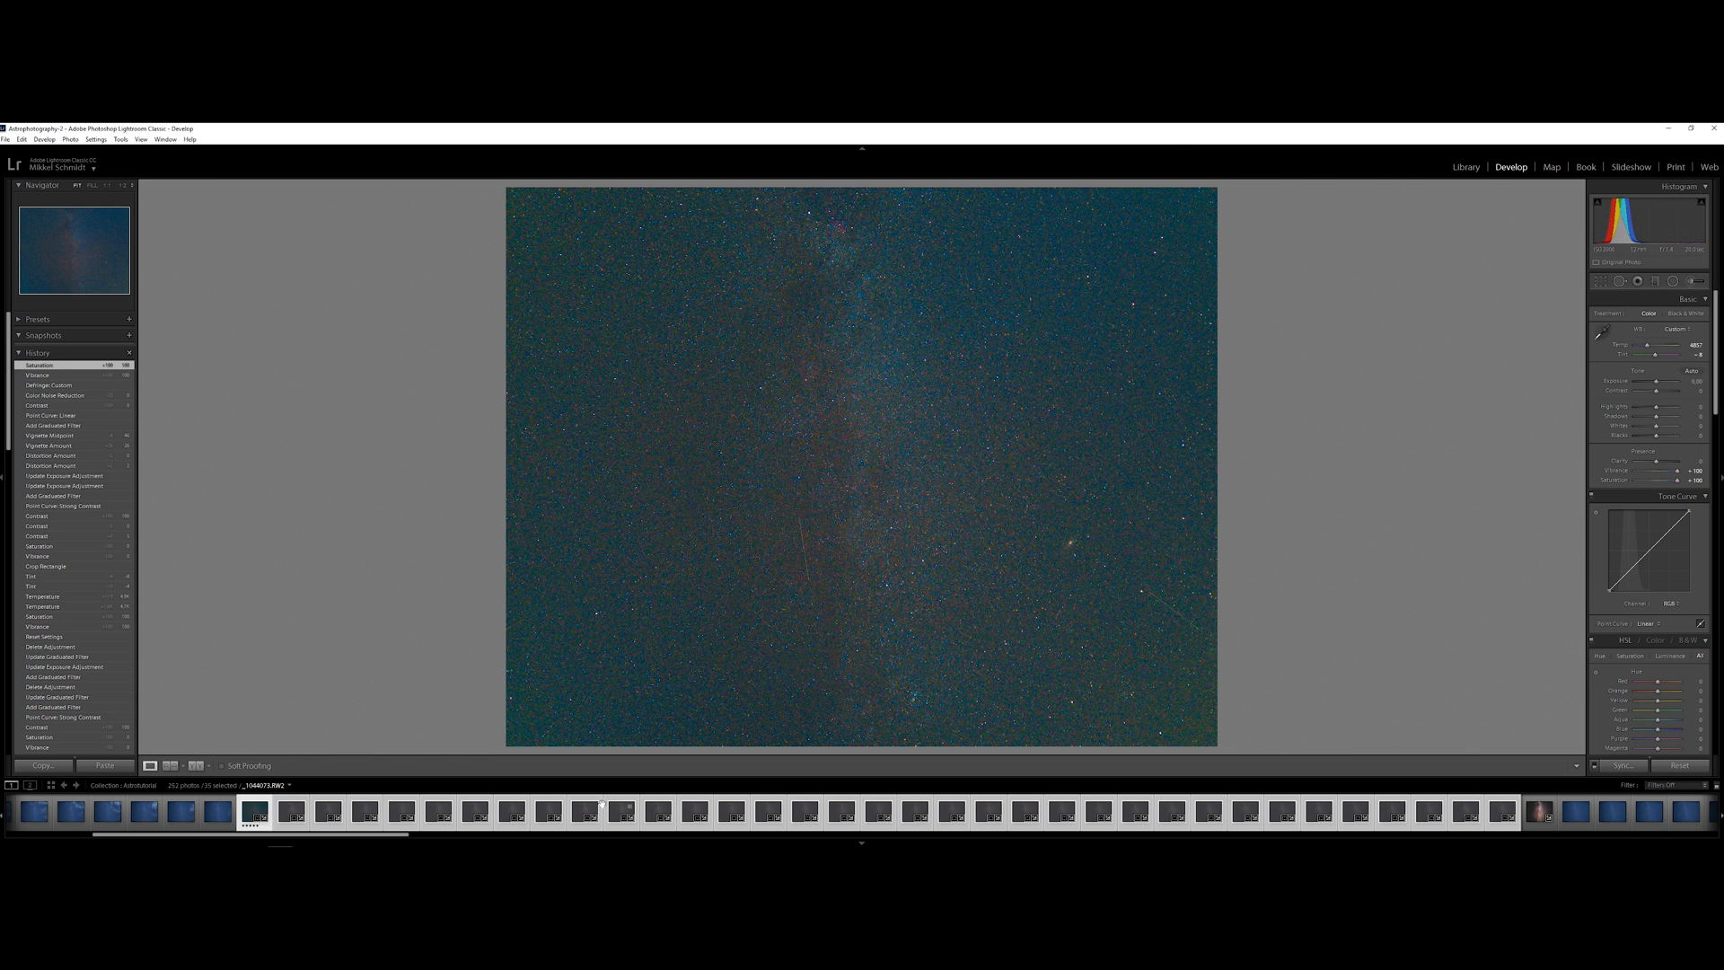
Shift the photo's tint toward magenta and set the white balance temperature to 5000
double_click(1655, 356)
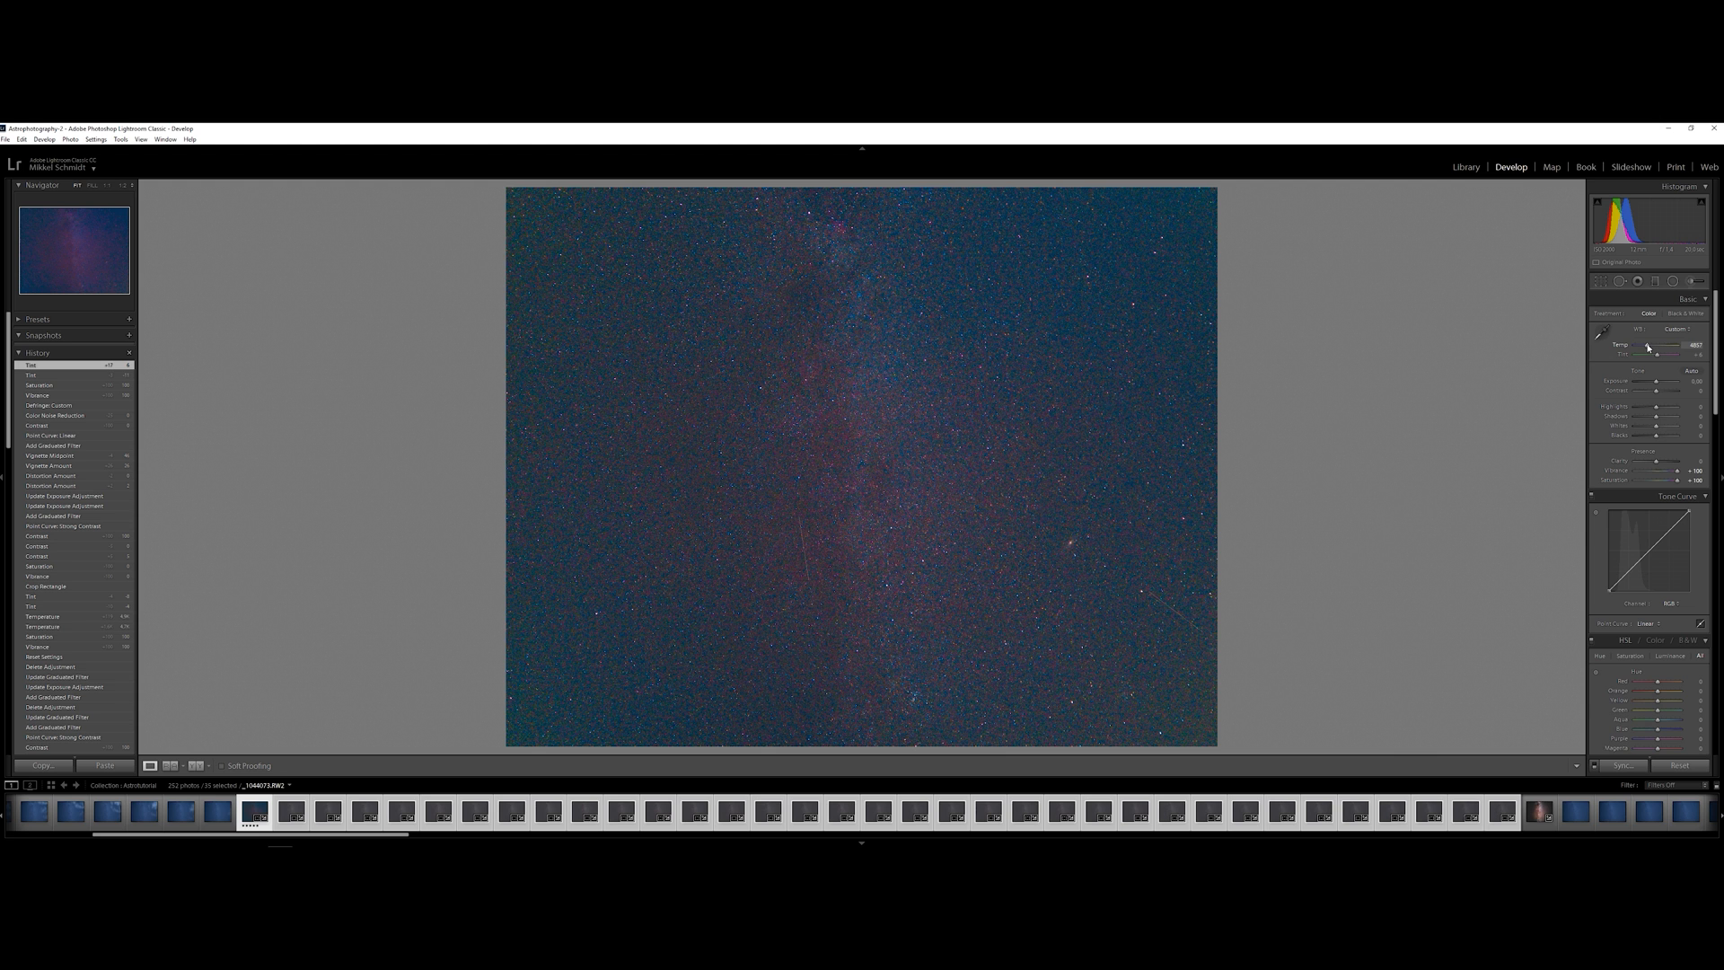
drag(1648, 347, 1649, 348)
click(1695, 344)
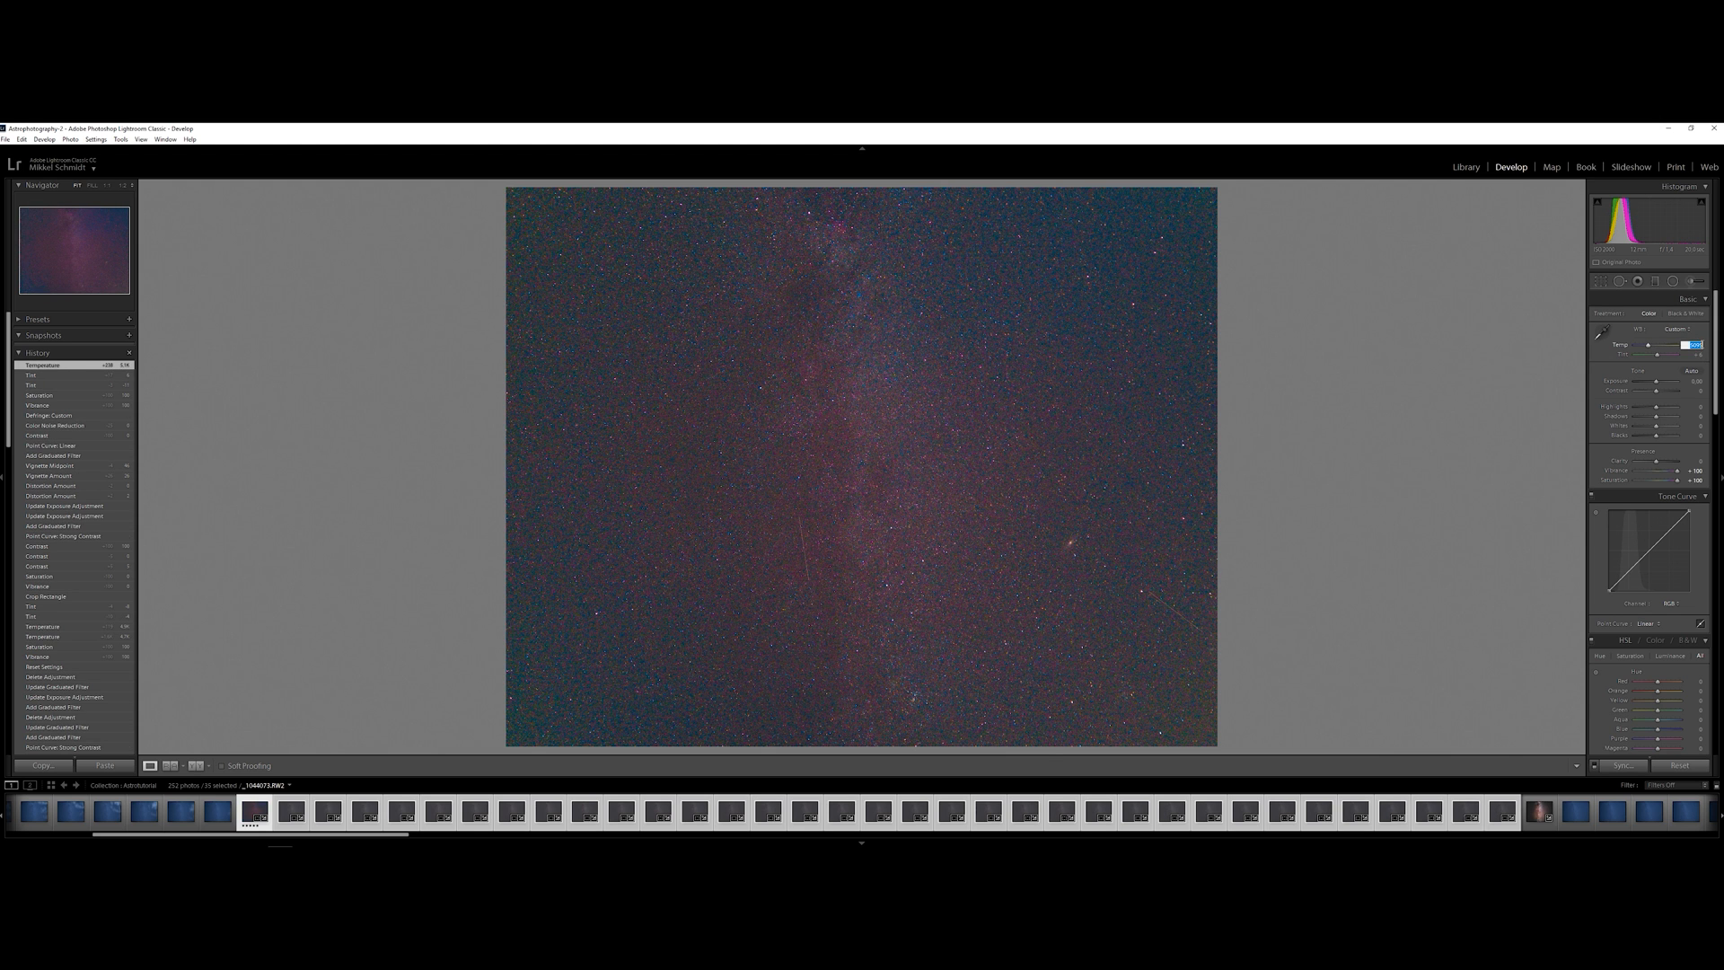
text(5000)
key(Return)
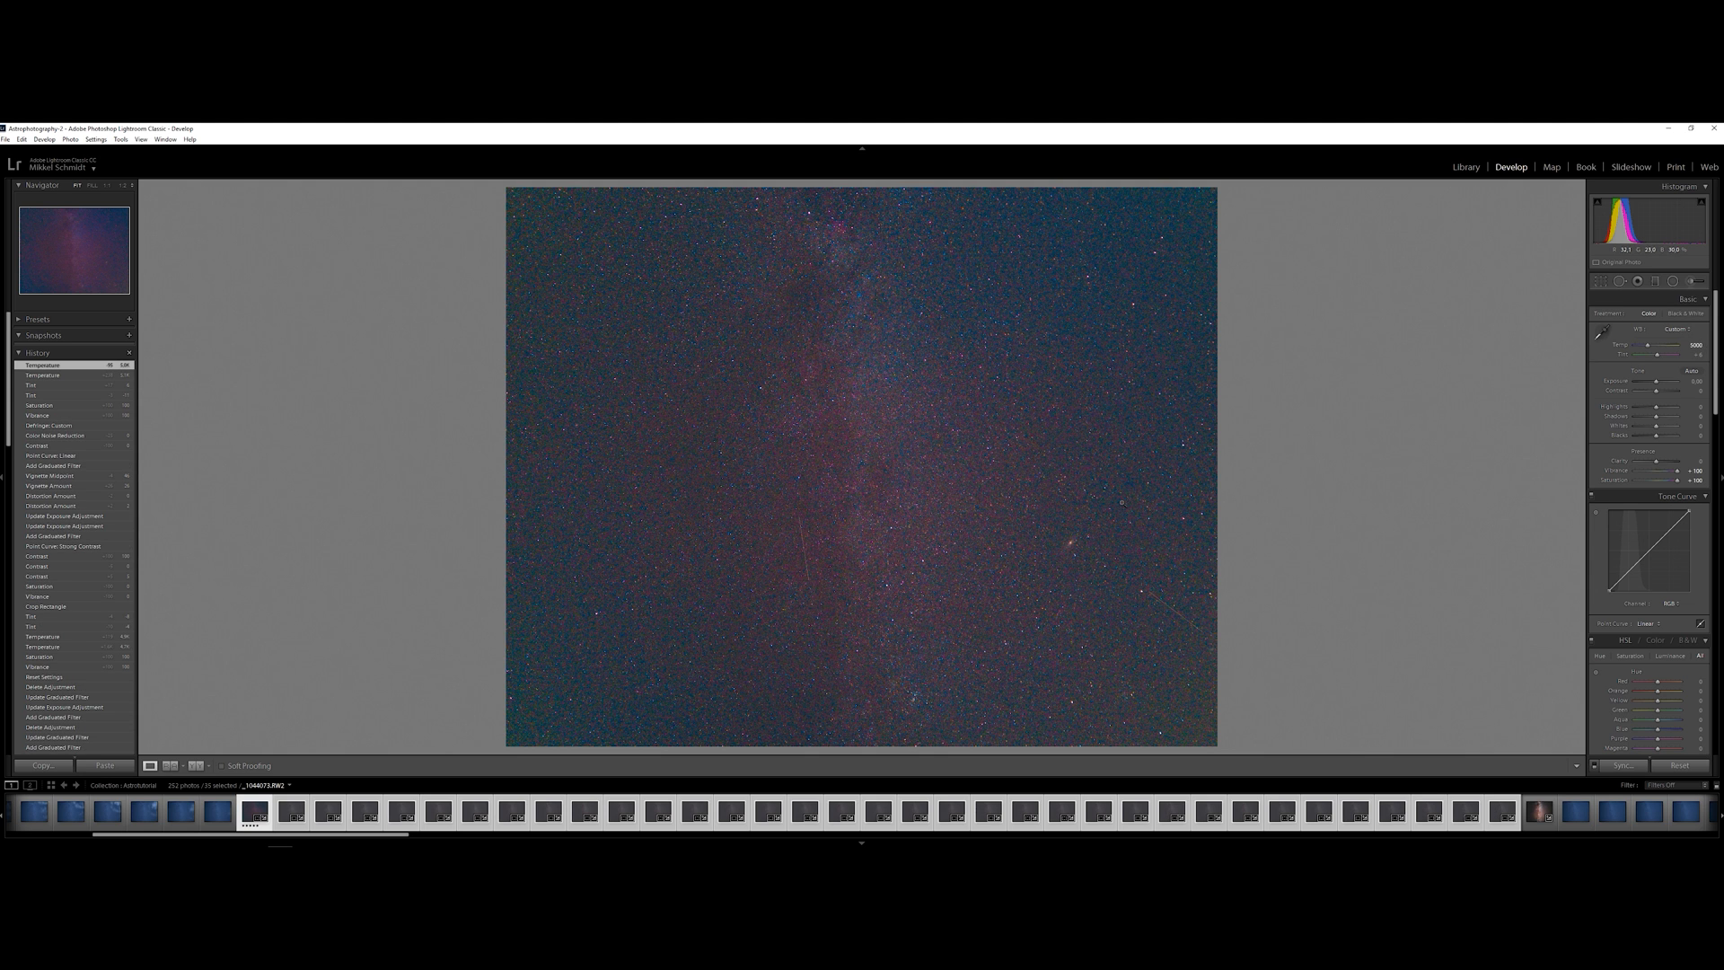
Reset the vibrance and saturation to 0
double_click(1676, 472)
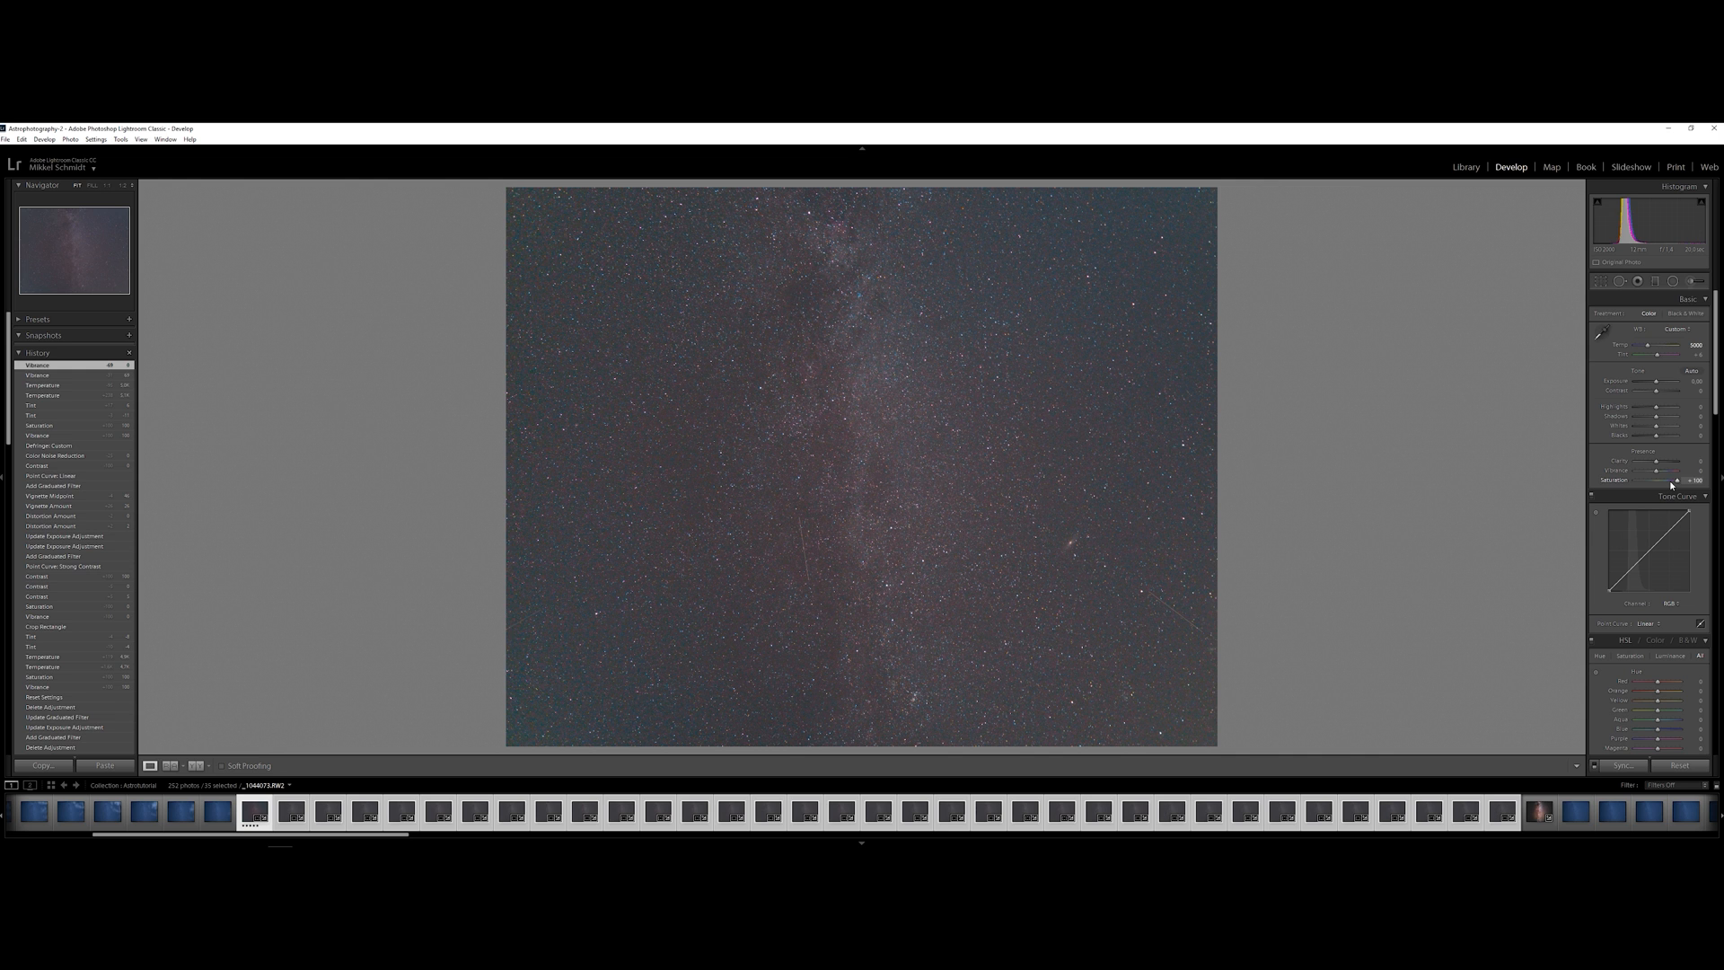
double_click(1675, 483)
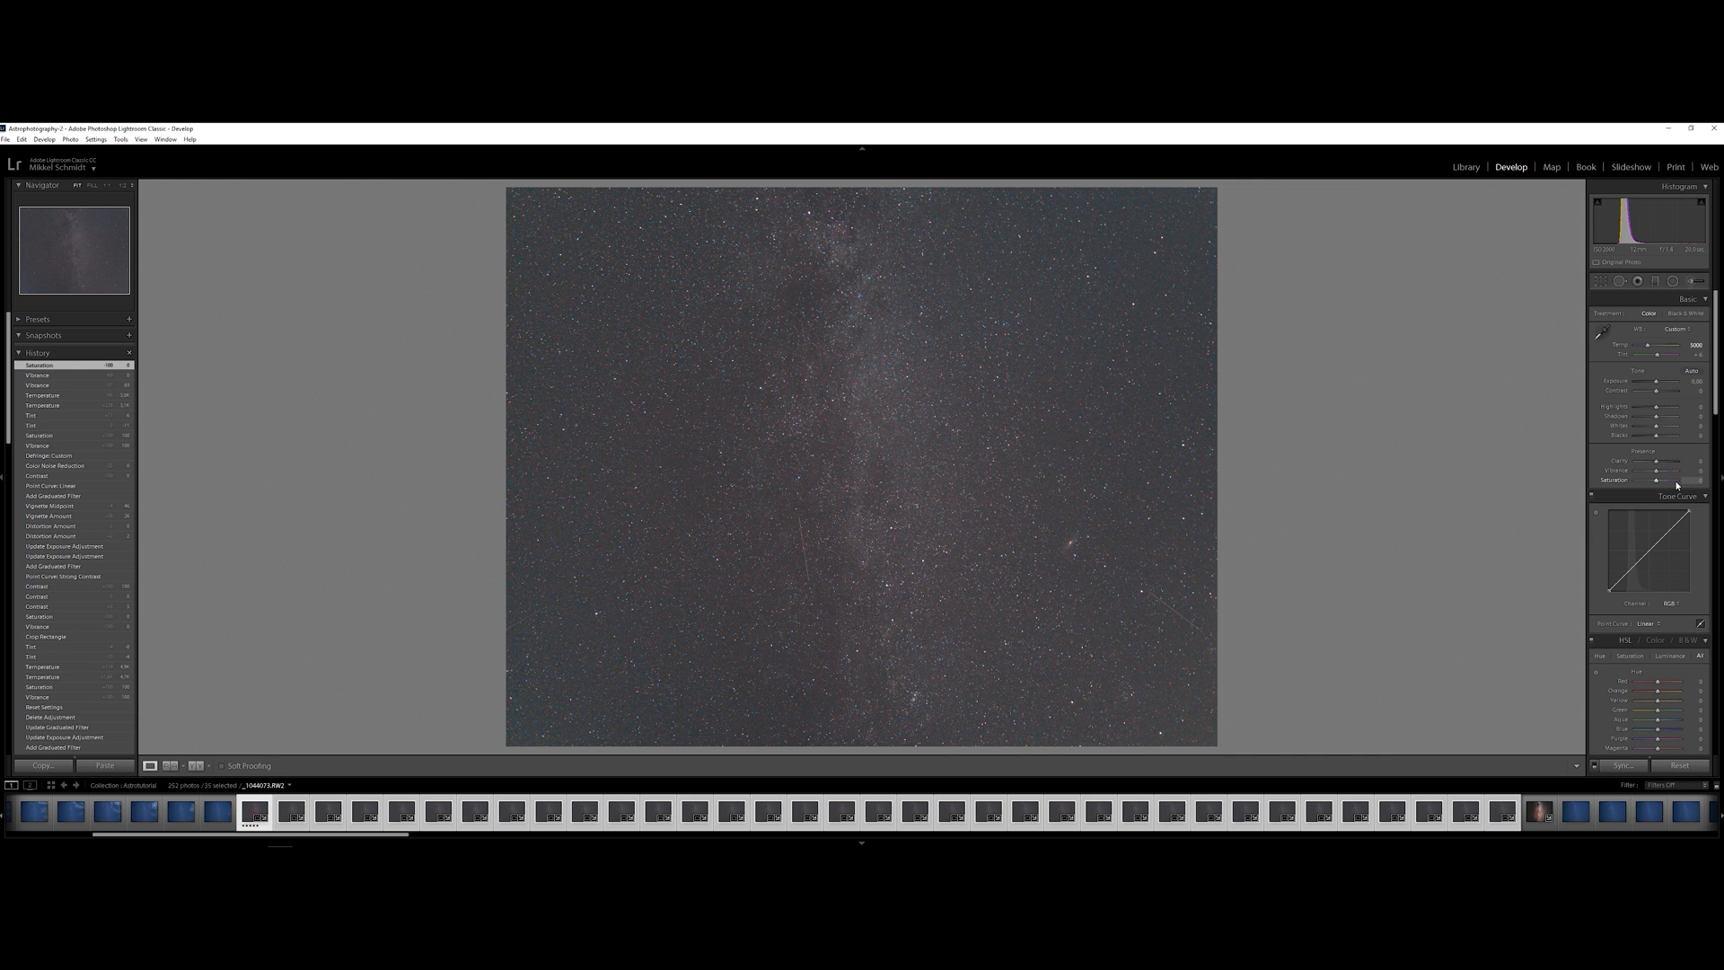
Synchronize the edited photo's develop settings to all the selected Milky Way exposures
right_click(254, 809)
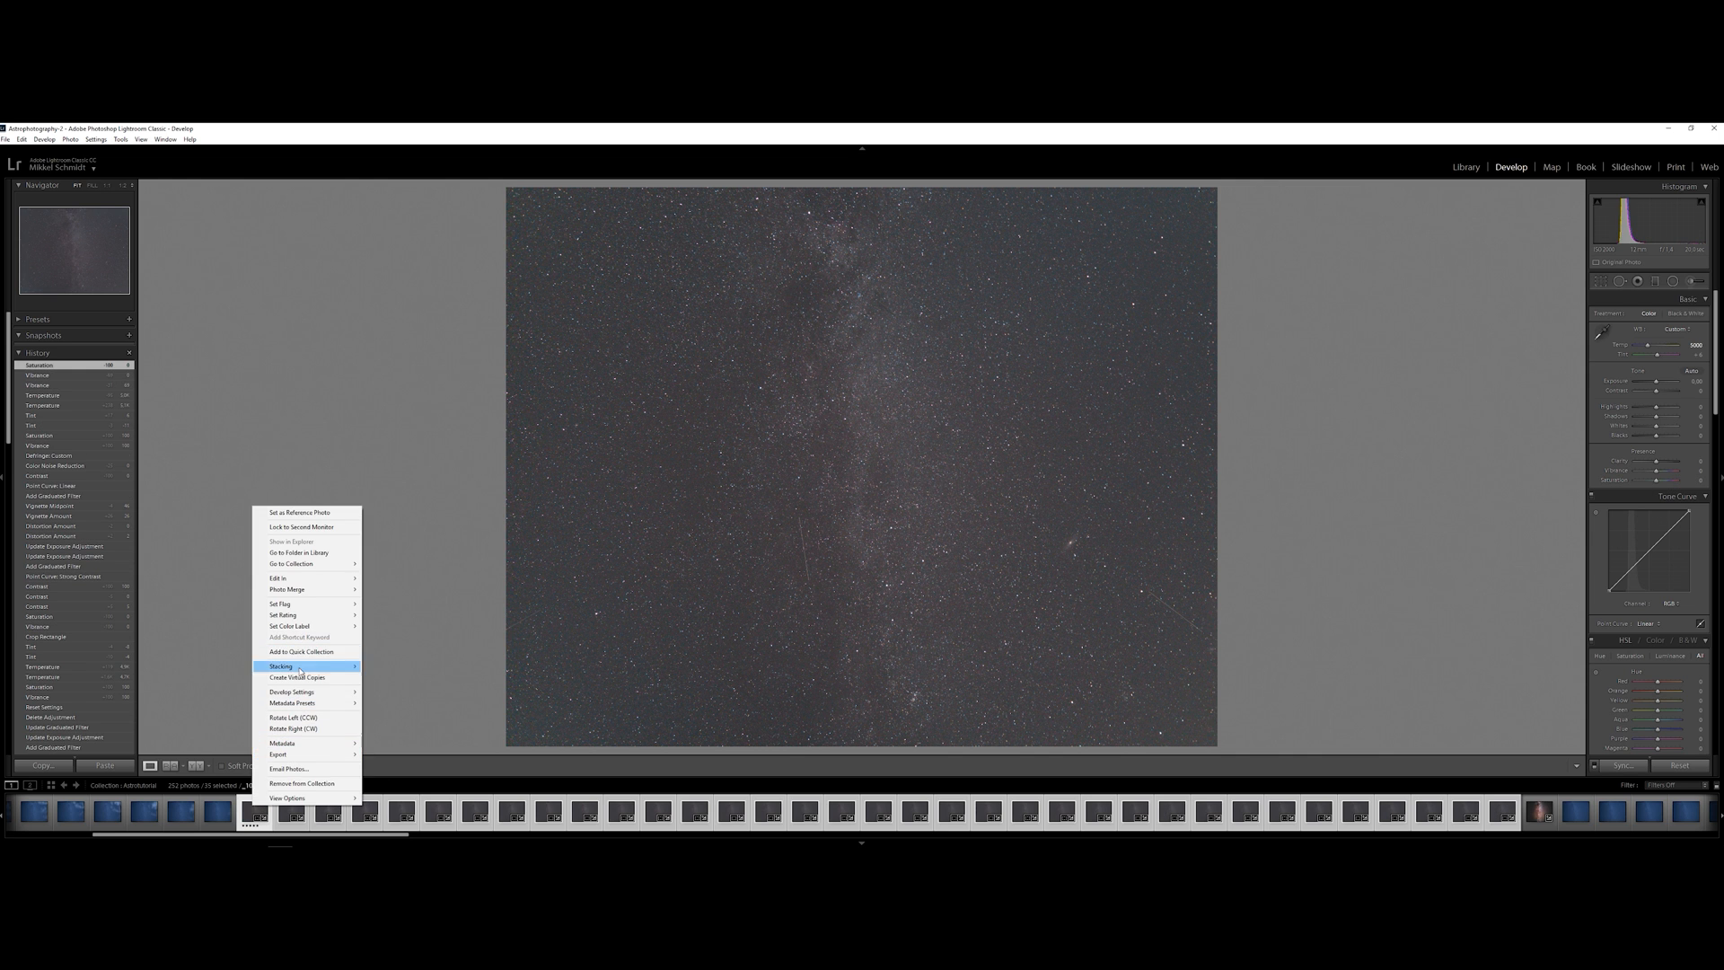
mouse_move(319, 692)
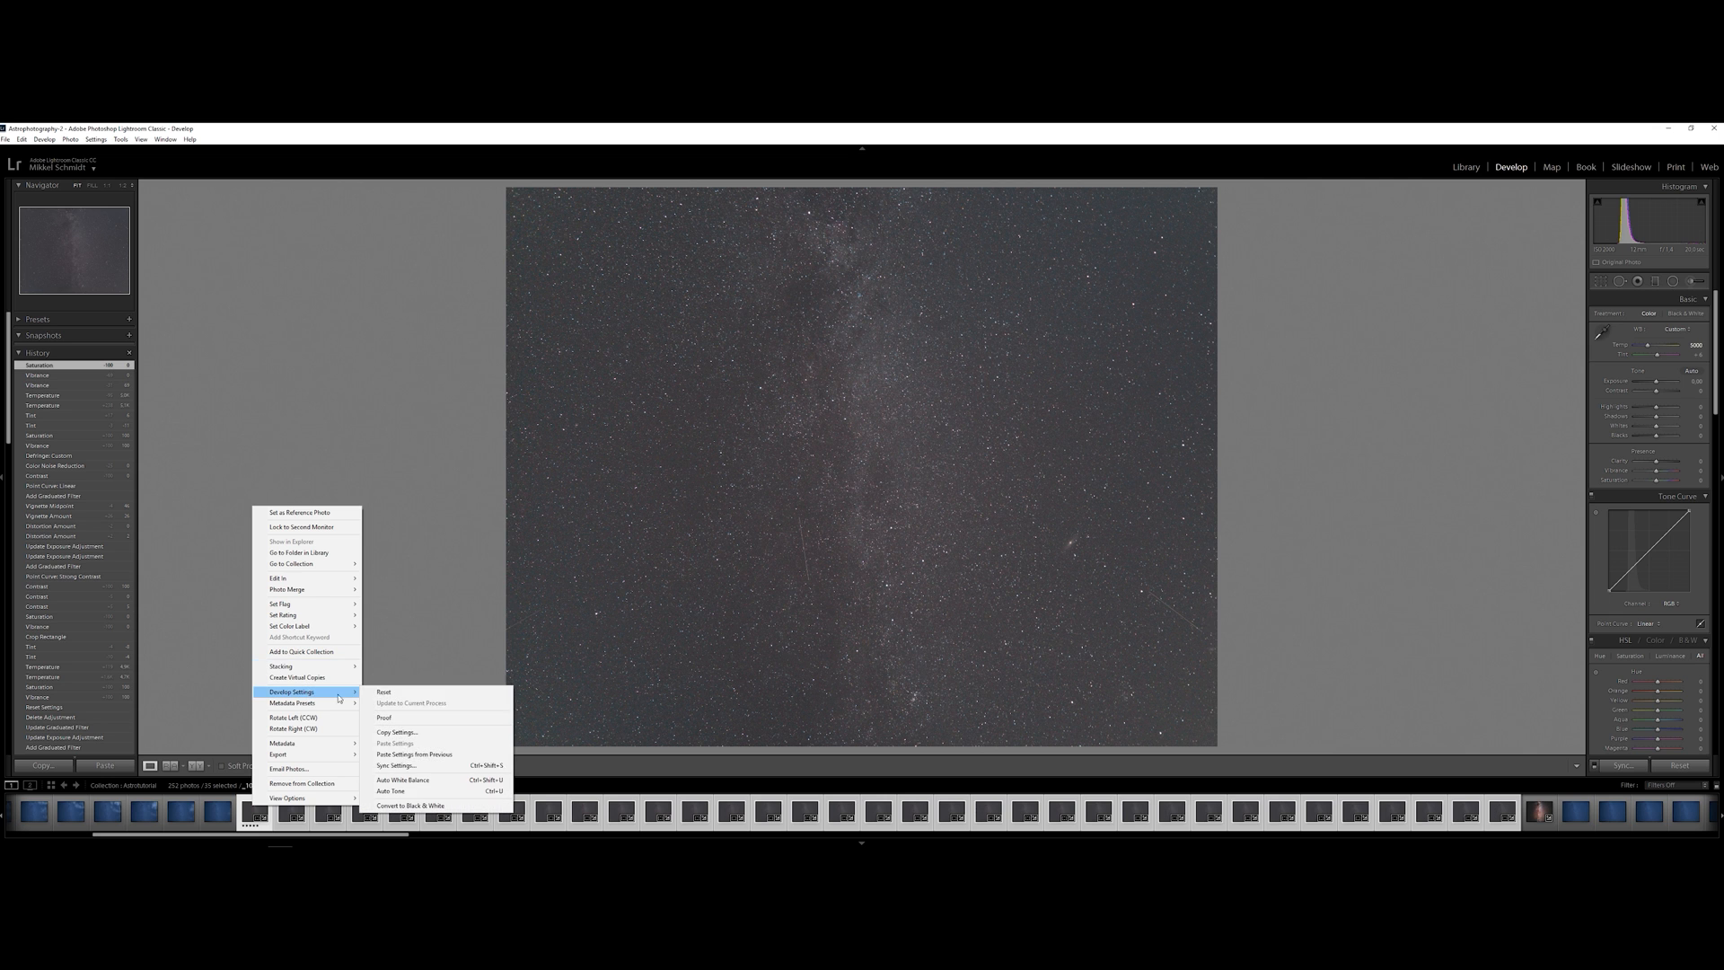
click(420, 768)
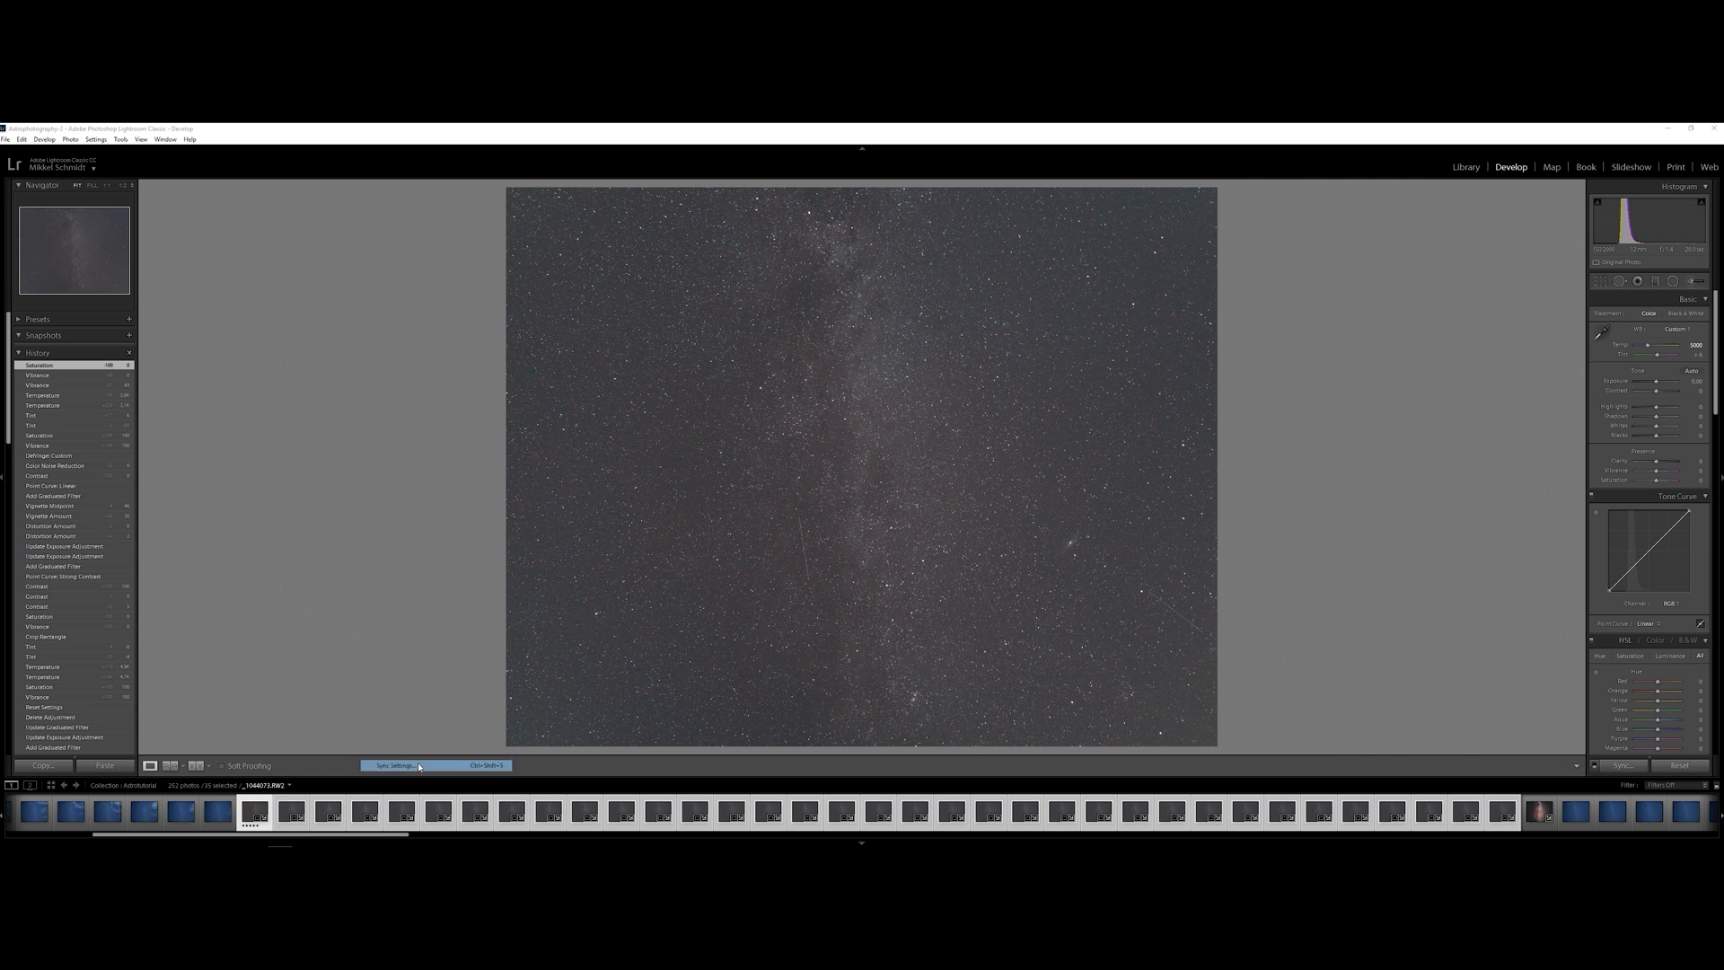
click(1015, 606)
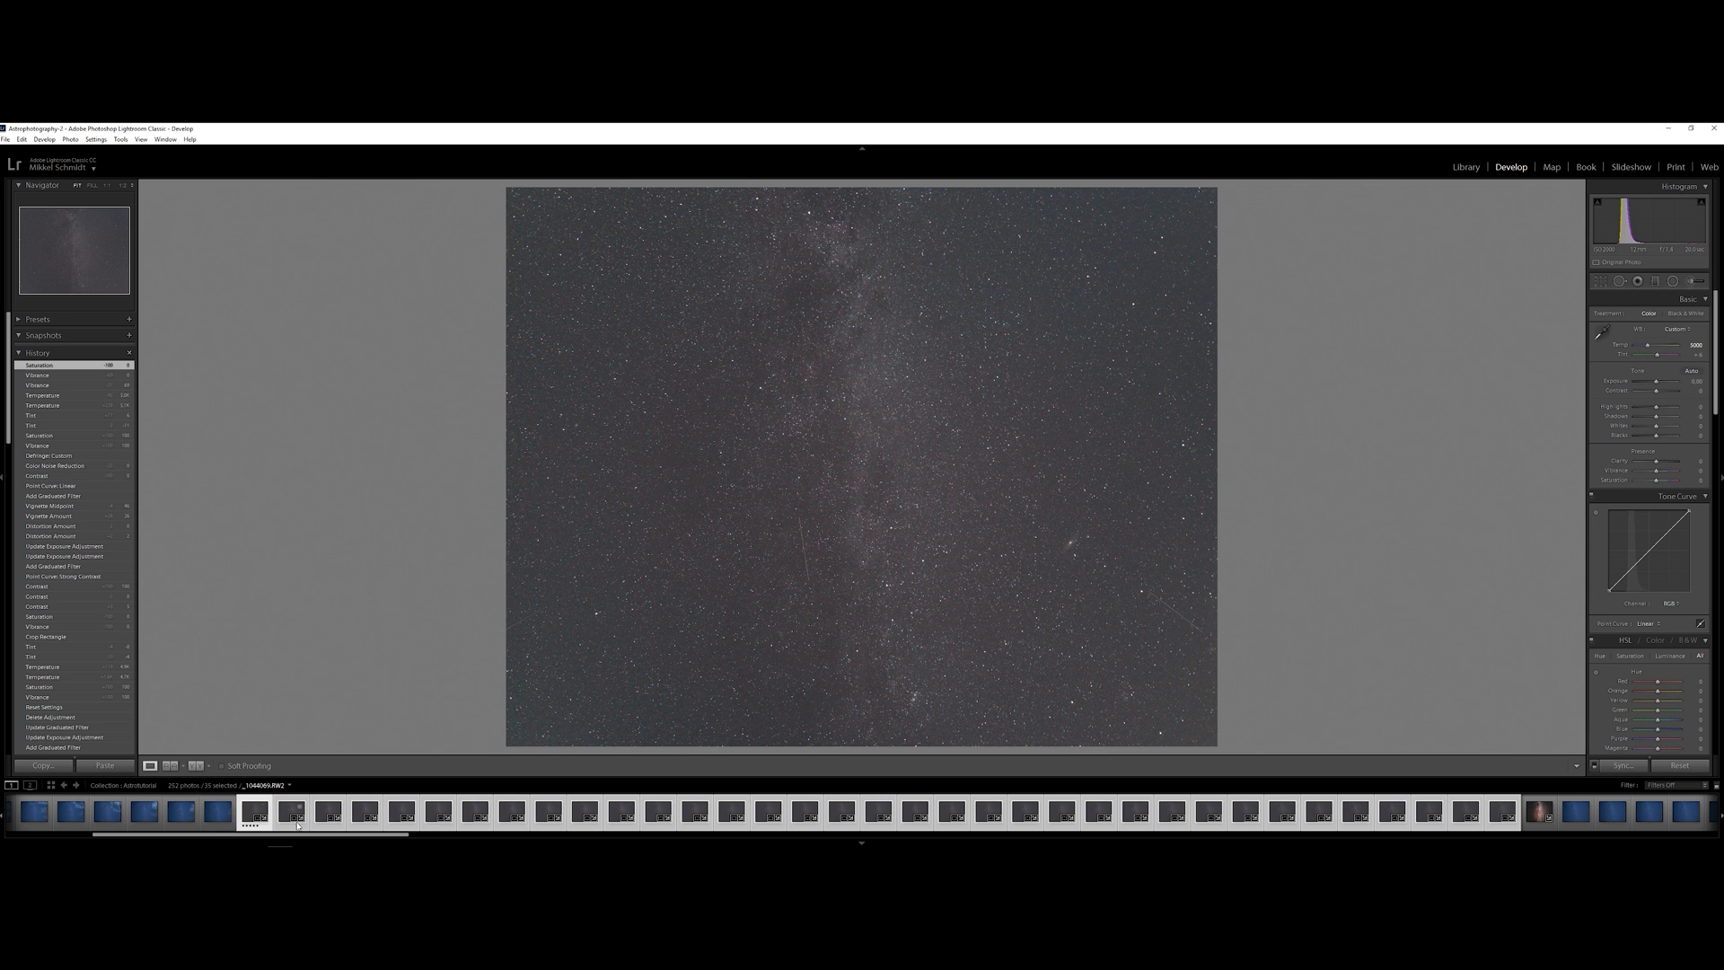
Send the selected exposures to Photoshop as a panorama merge with Auto layout and Blend Images Together turned off, and run it
right_click(254, 816)
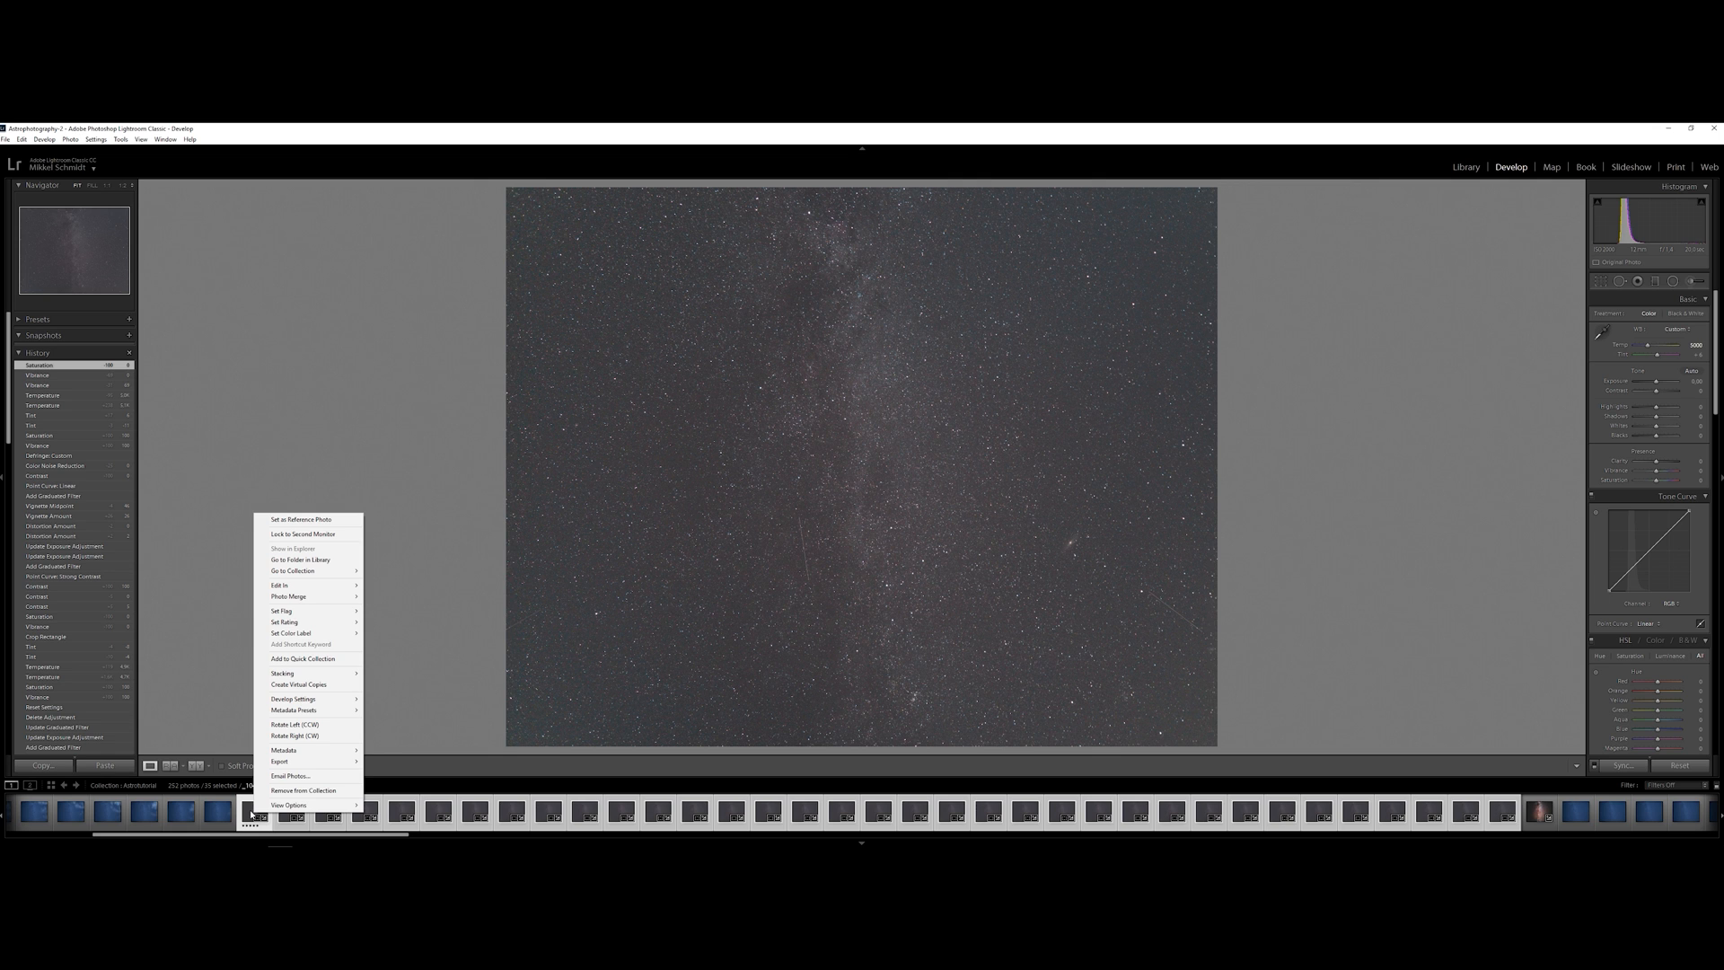
mouse_move(340, 588)
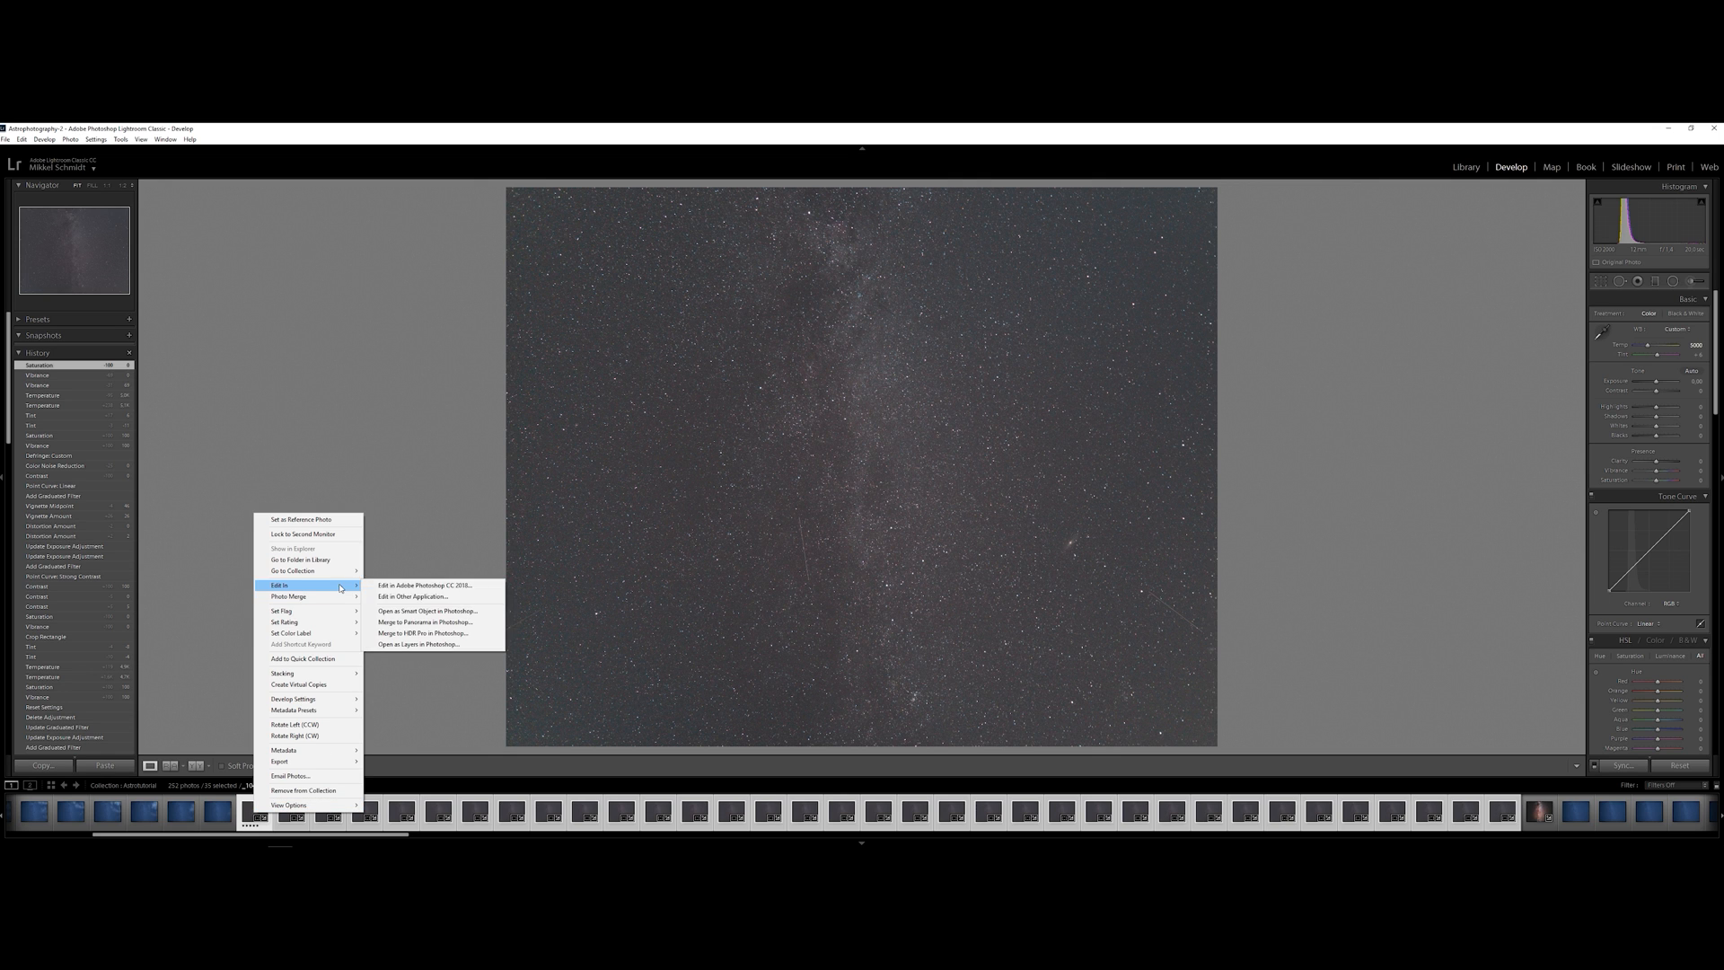
click(422, 622)
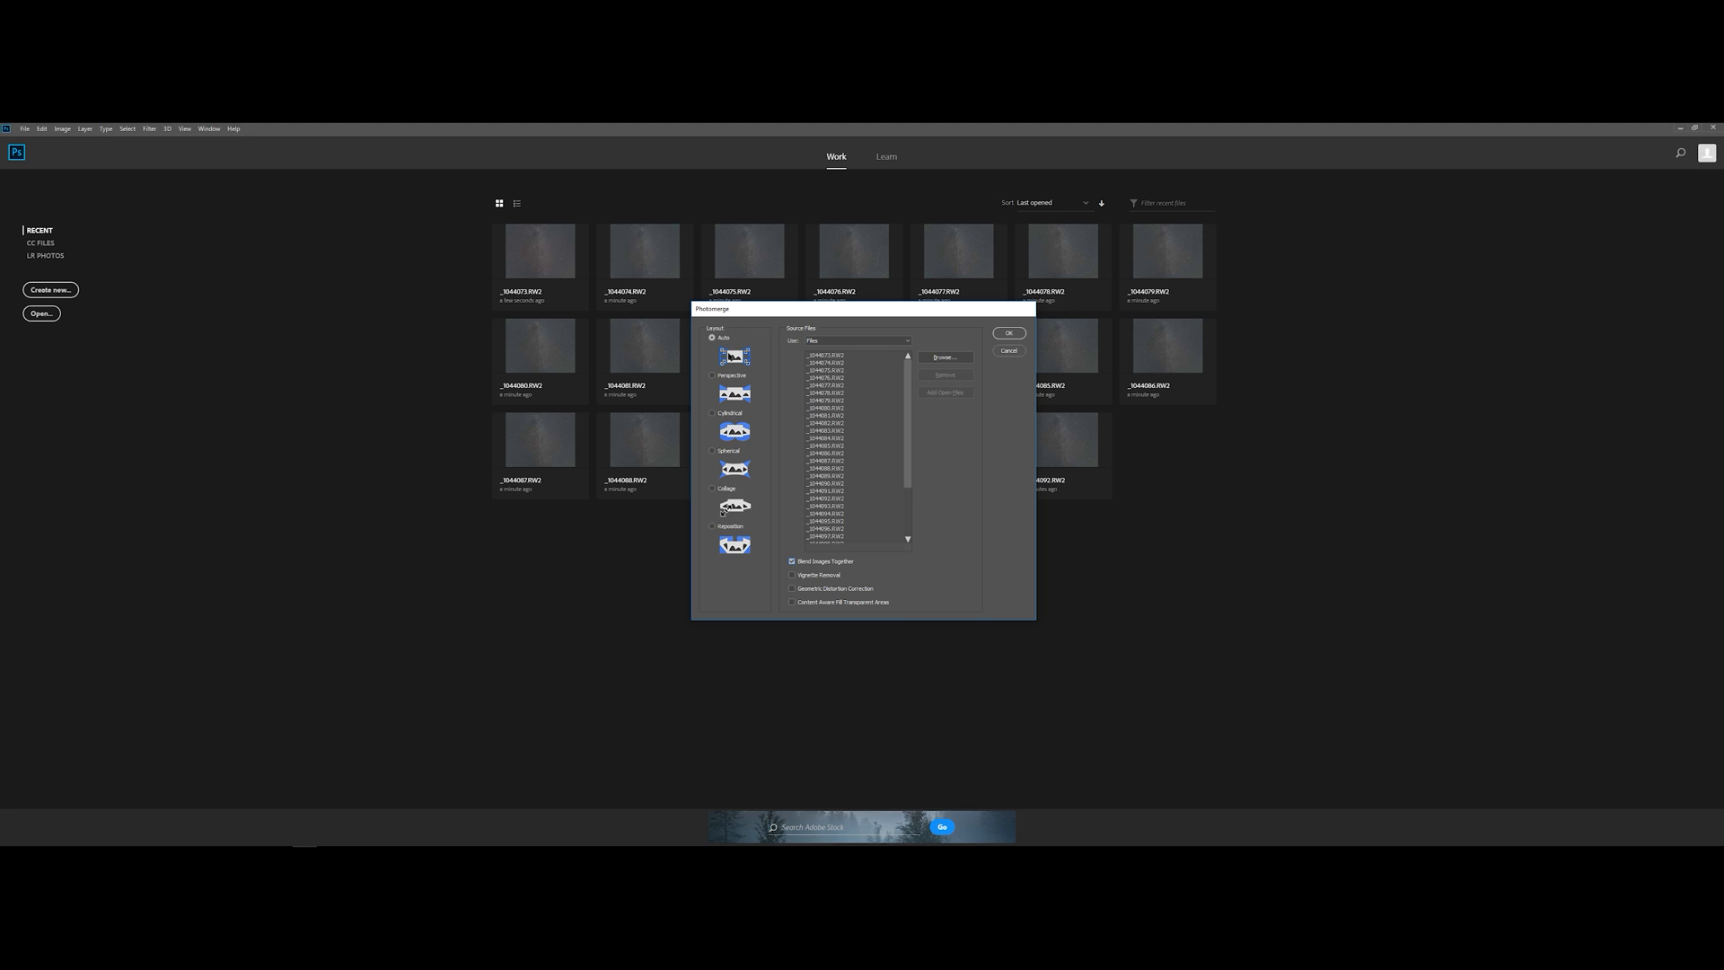
click(791, 563)
click(1007, 335)
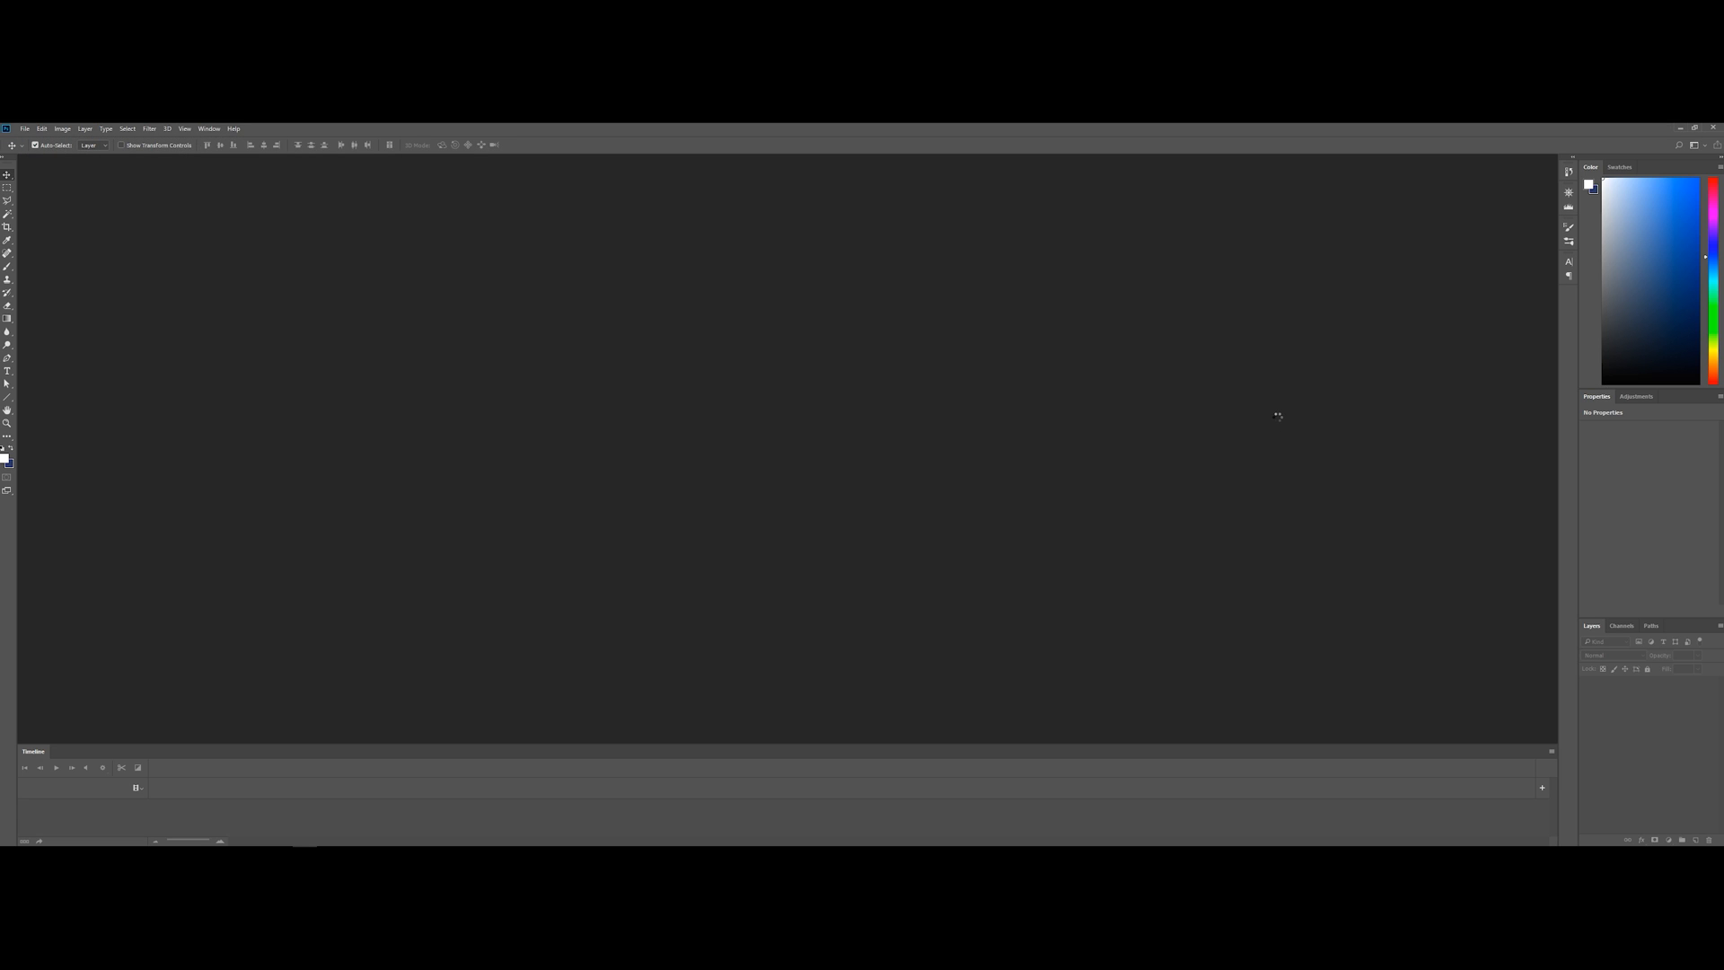
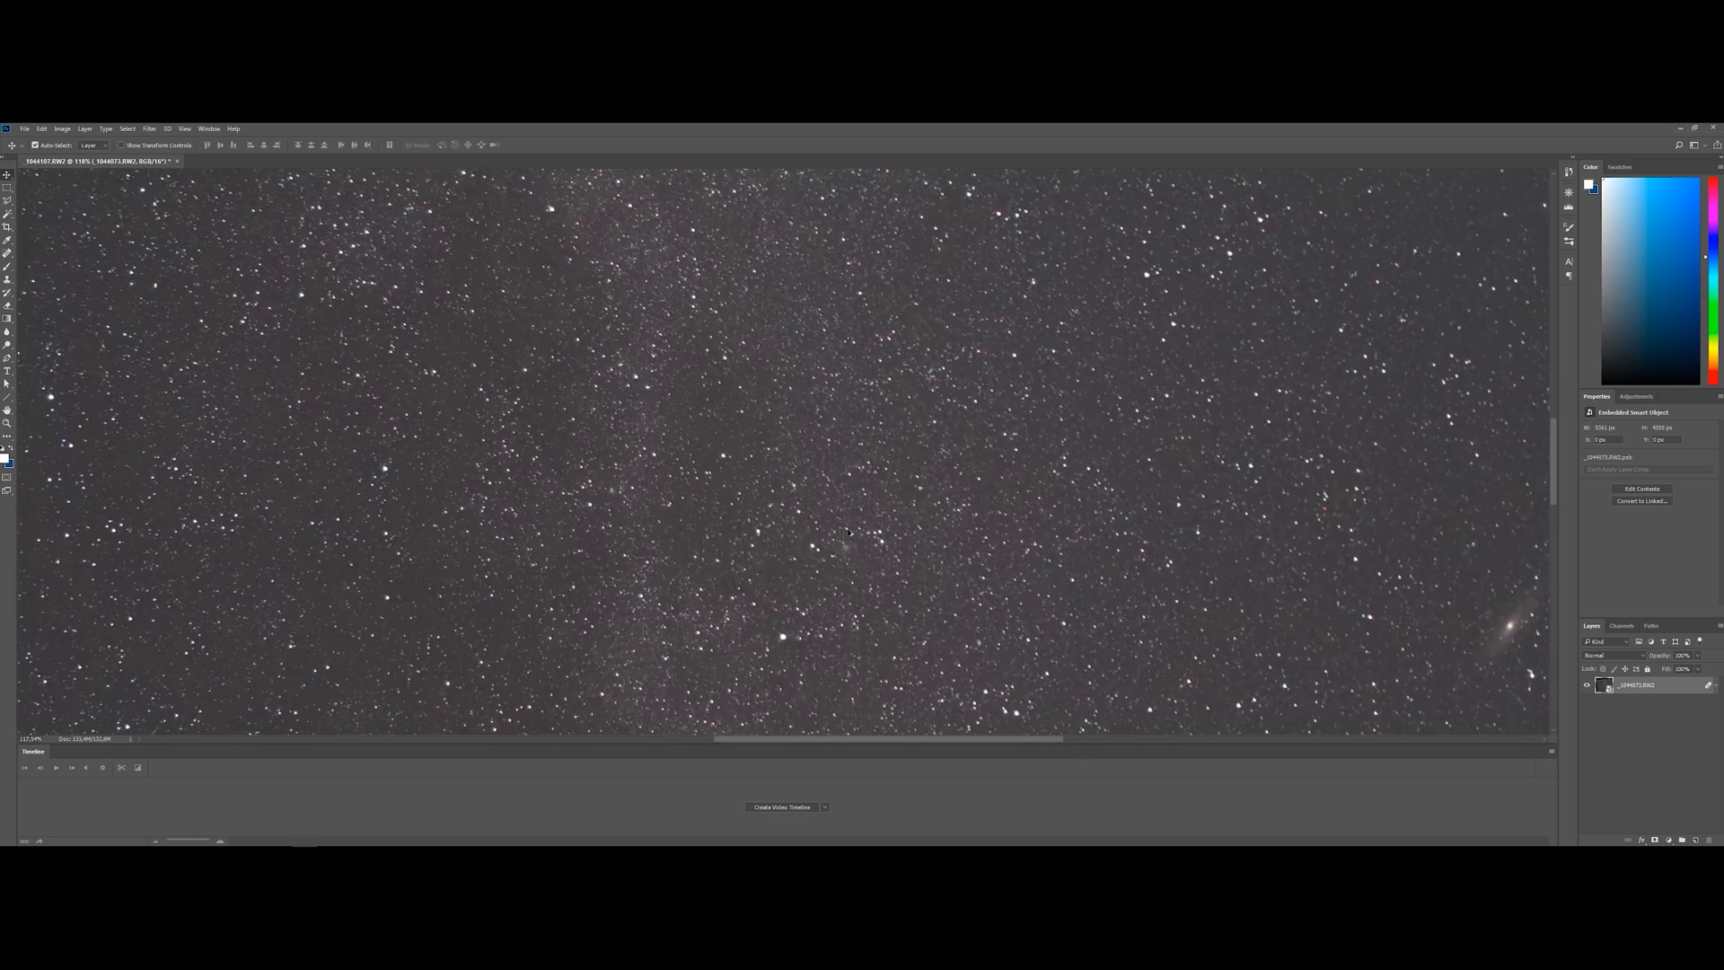
Revert the accidental layer move and compare the enlarged star field before and after the image stack rendering using the history states
drag(1127, 442, 919, 594)
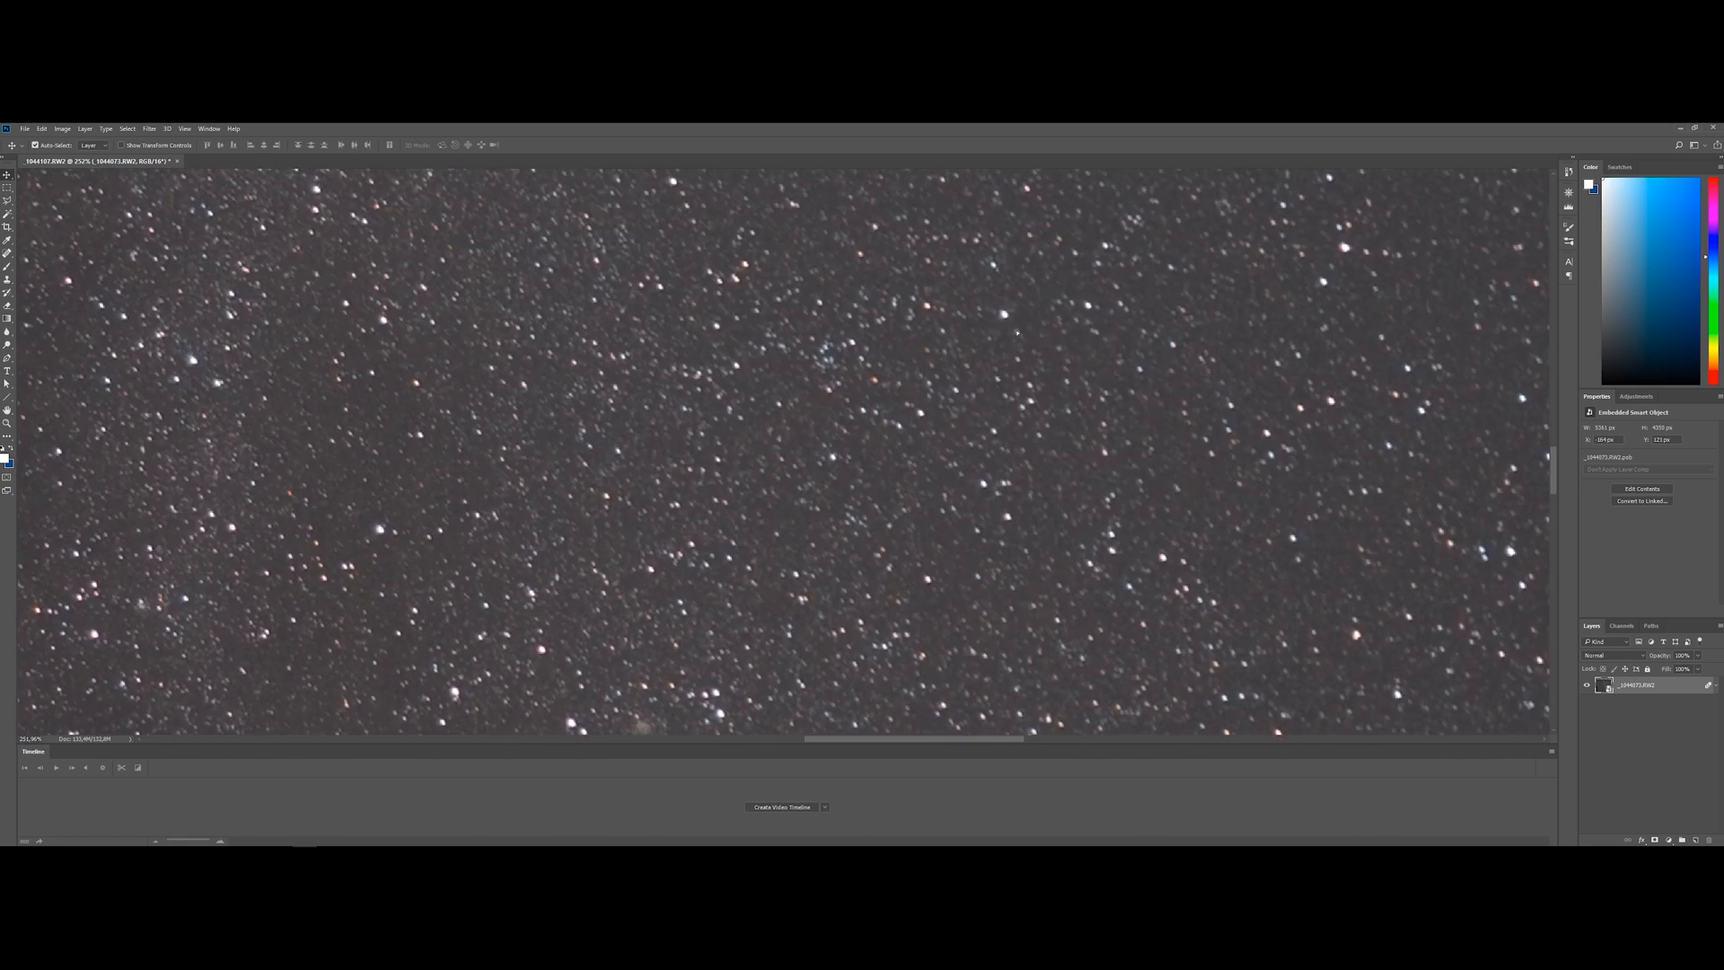
click(1569, 171)
click(1513, 208)
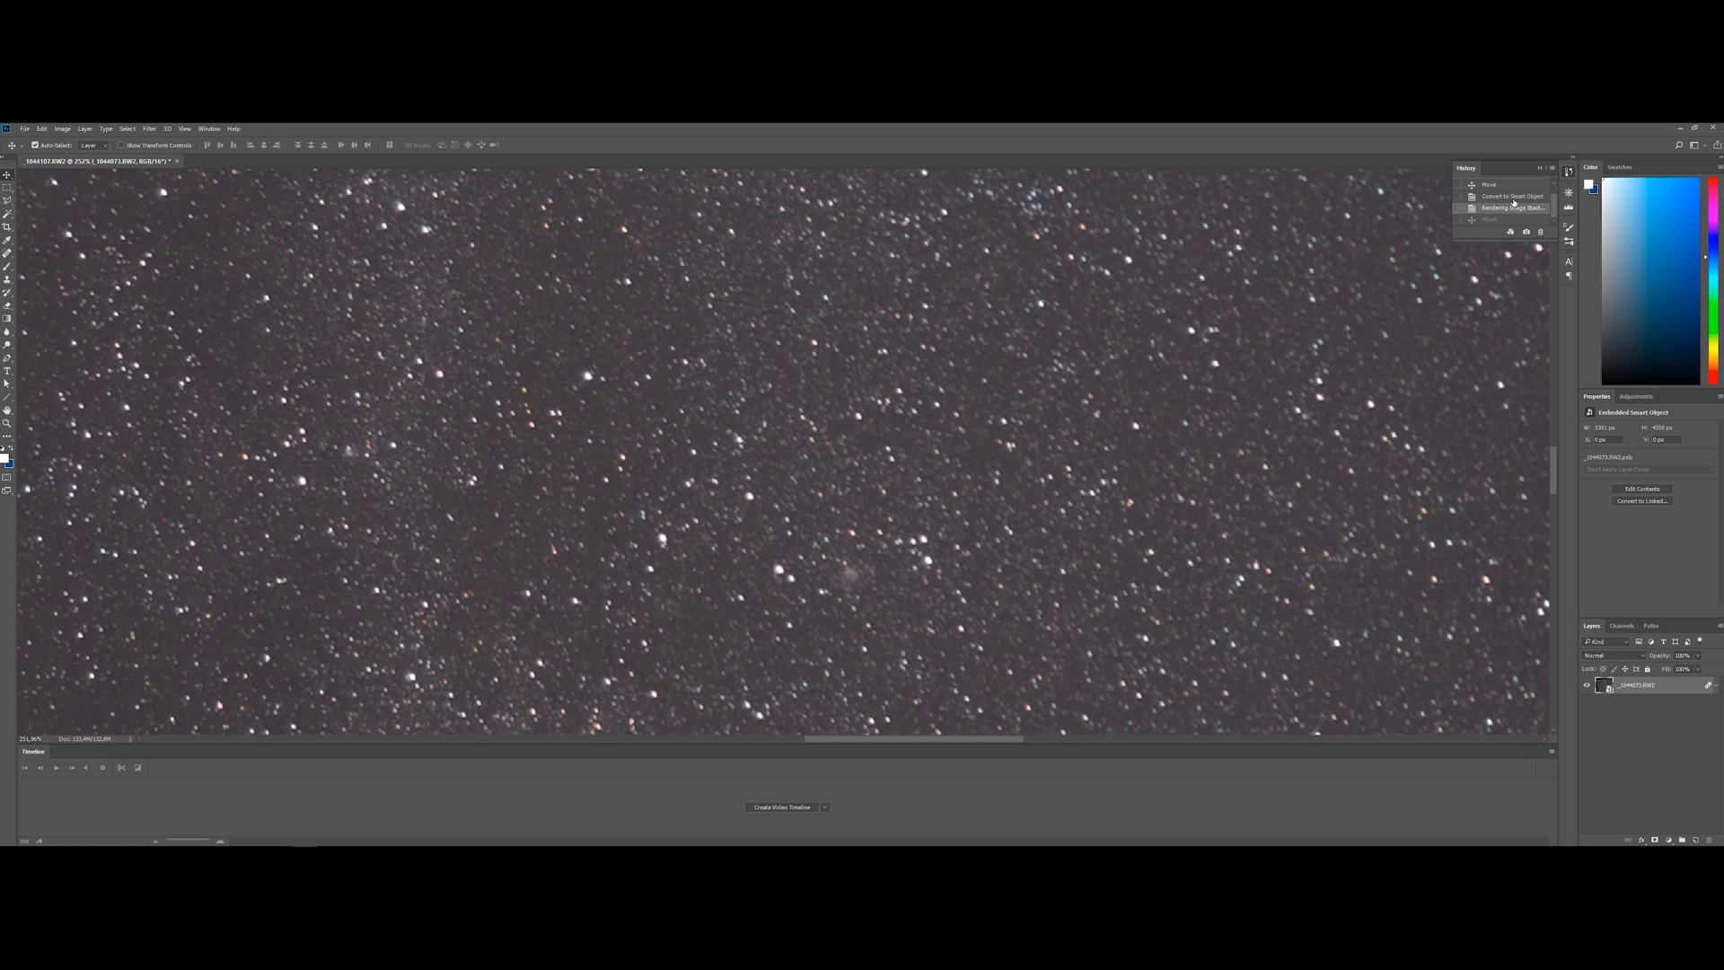
click(1513, 198)
click(1514, 209)
click(1514, 197)
click(1514, 209)
key(ctrl+0)
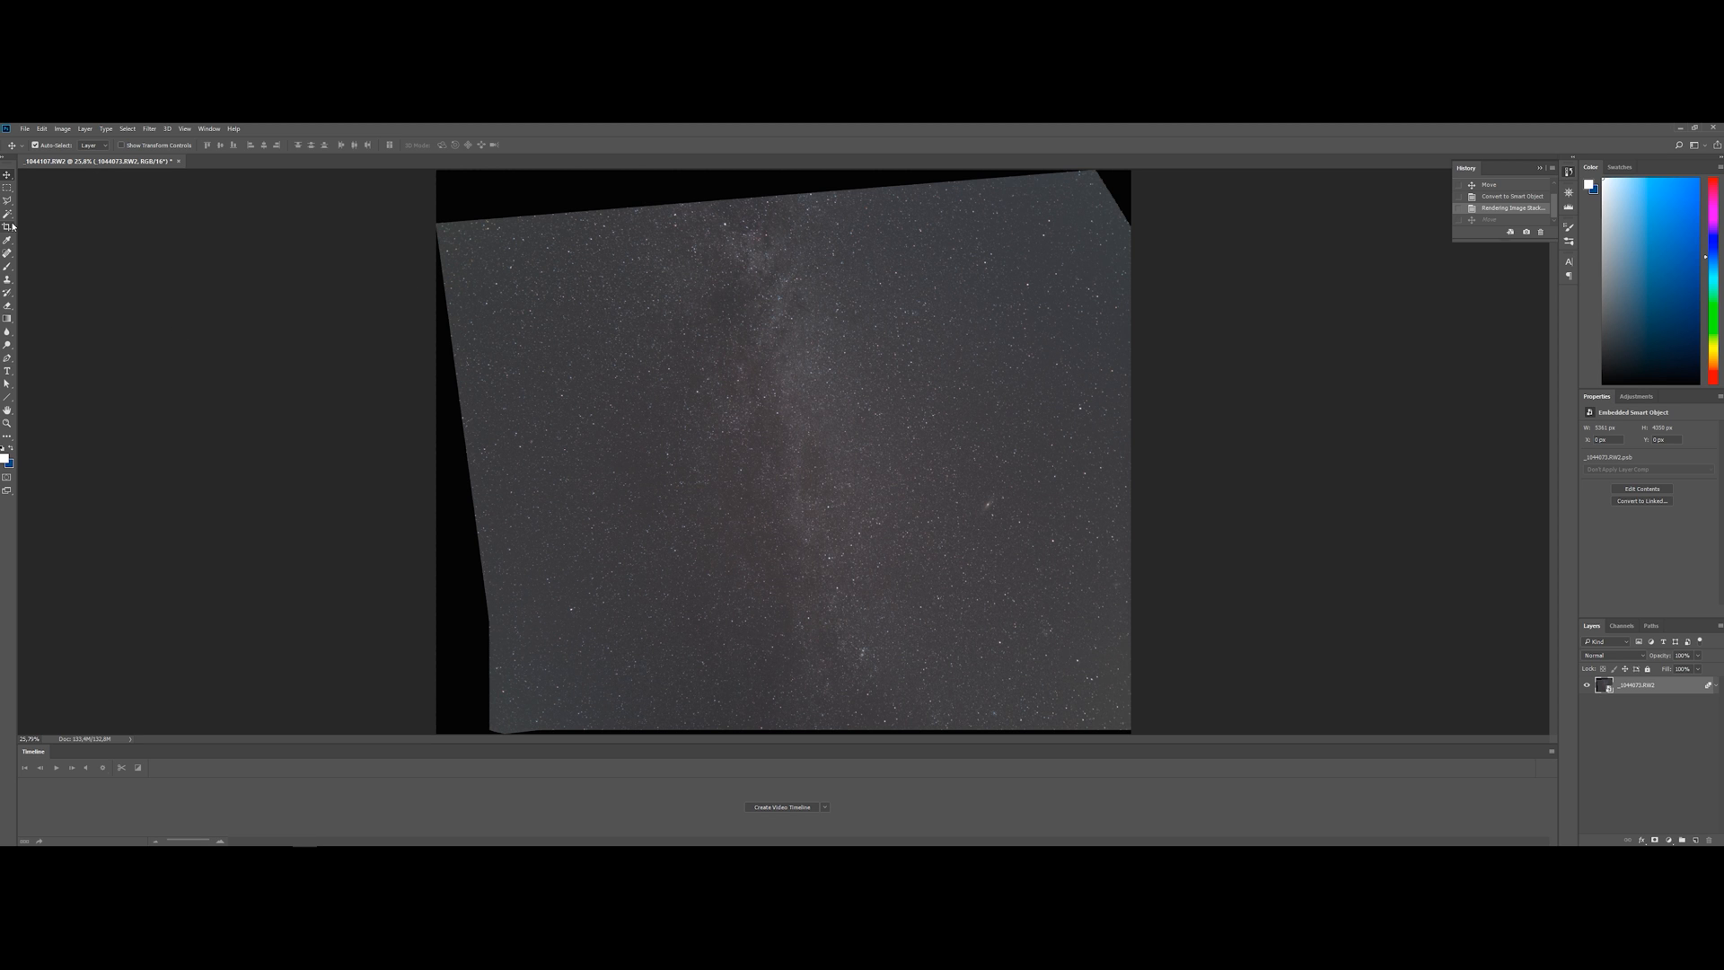
Rotate the stacked layer about 14° clockwise with Free Transform so the Milky Way runs vertically, and apply it
click(62, 129)
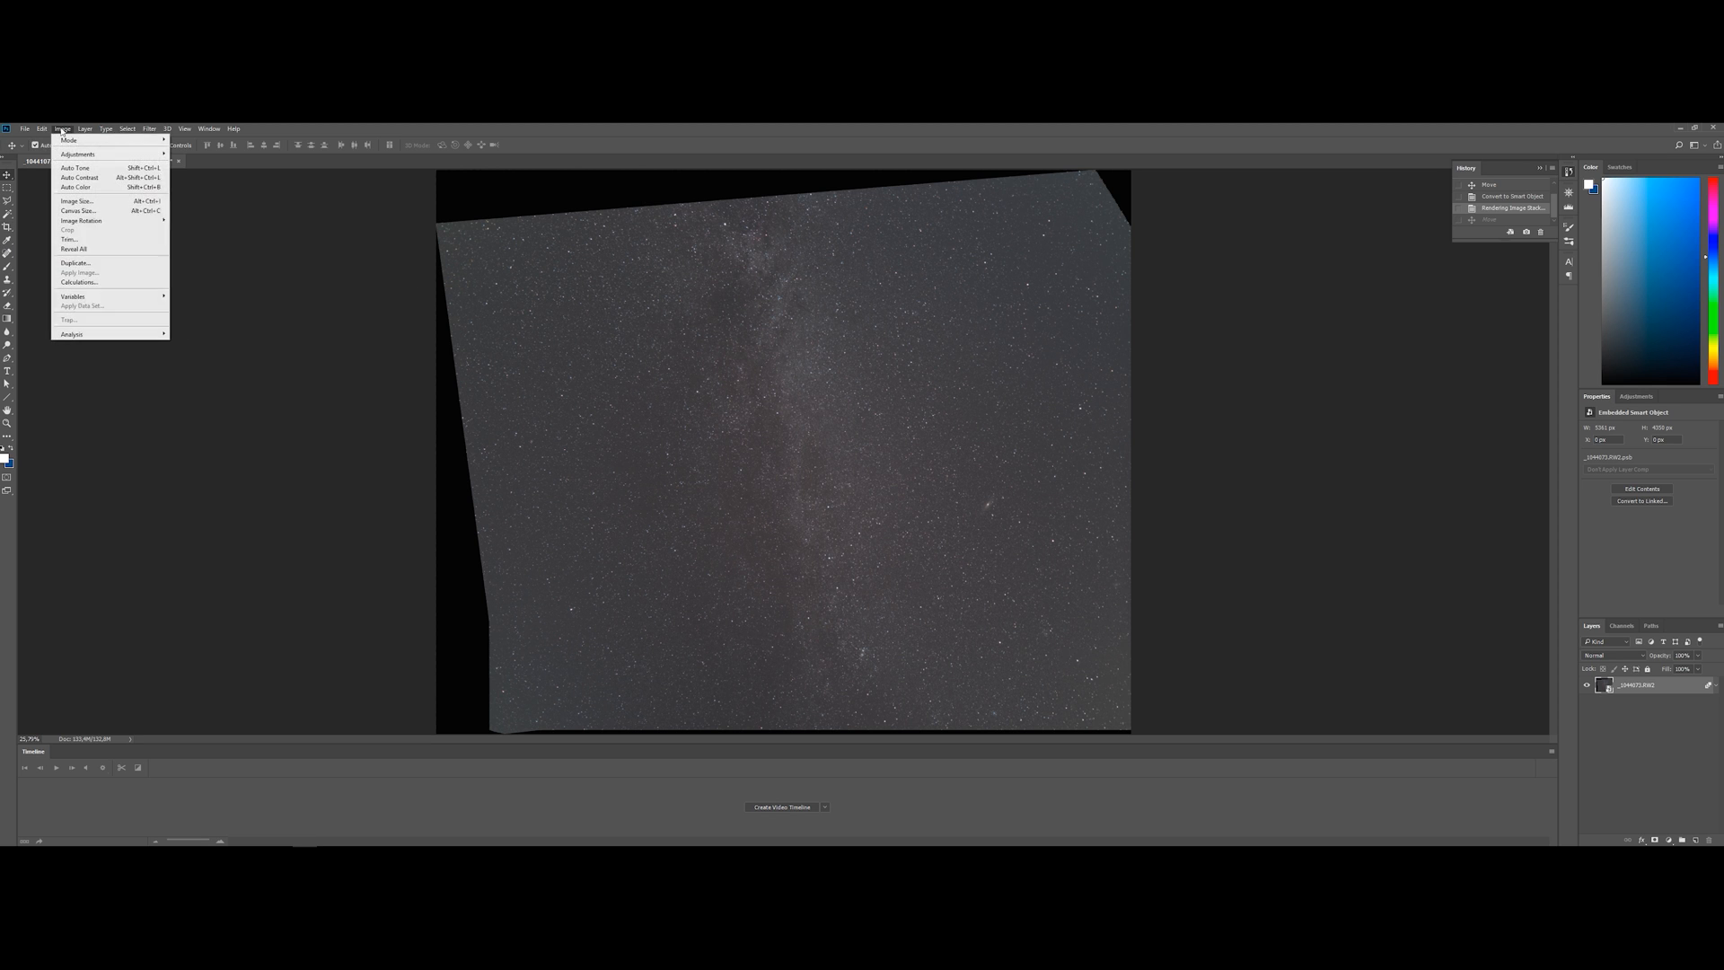
mouse_move(41, 129)
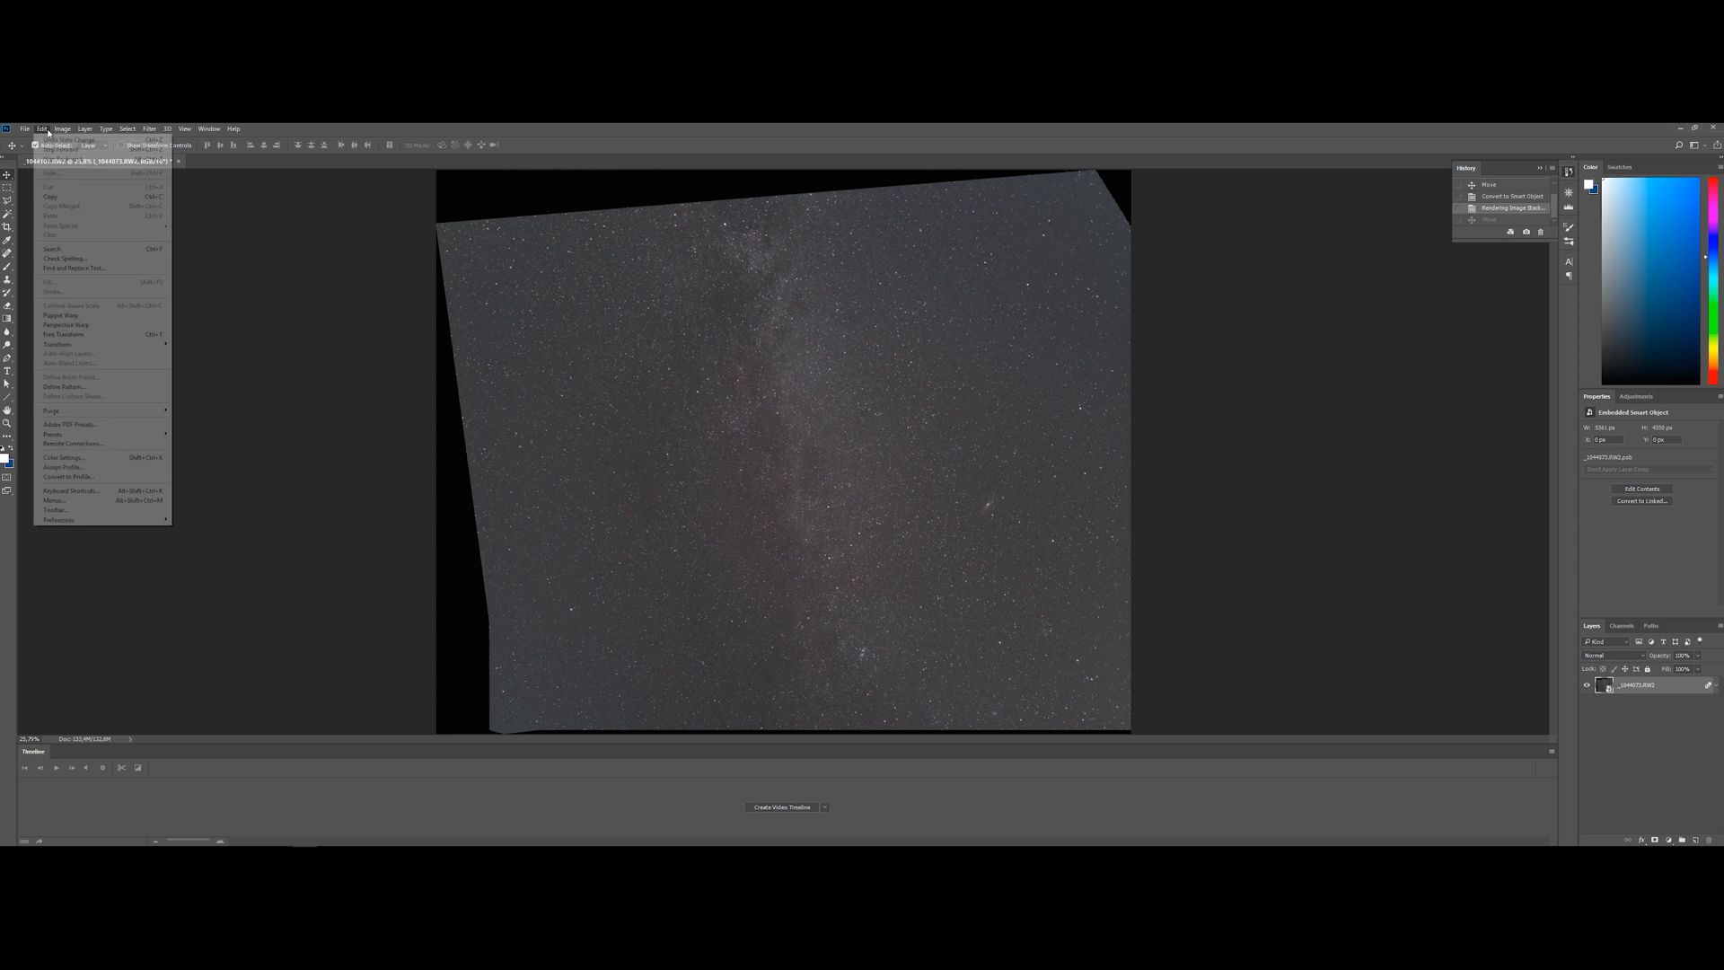
mouse_move(135, 348)
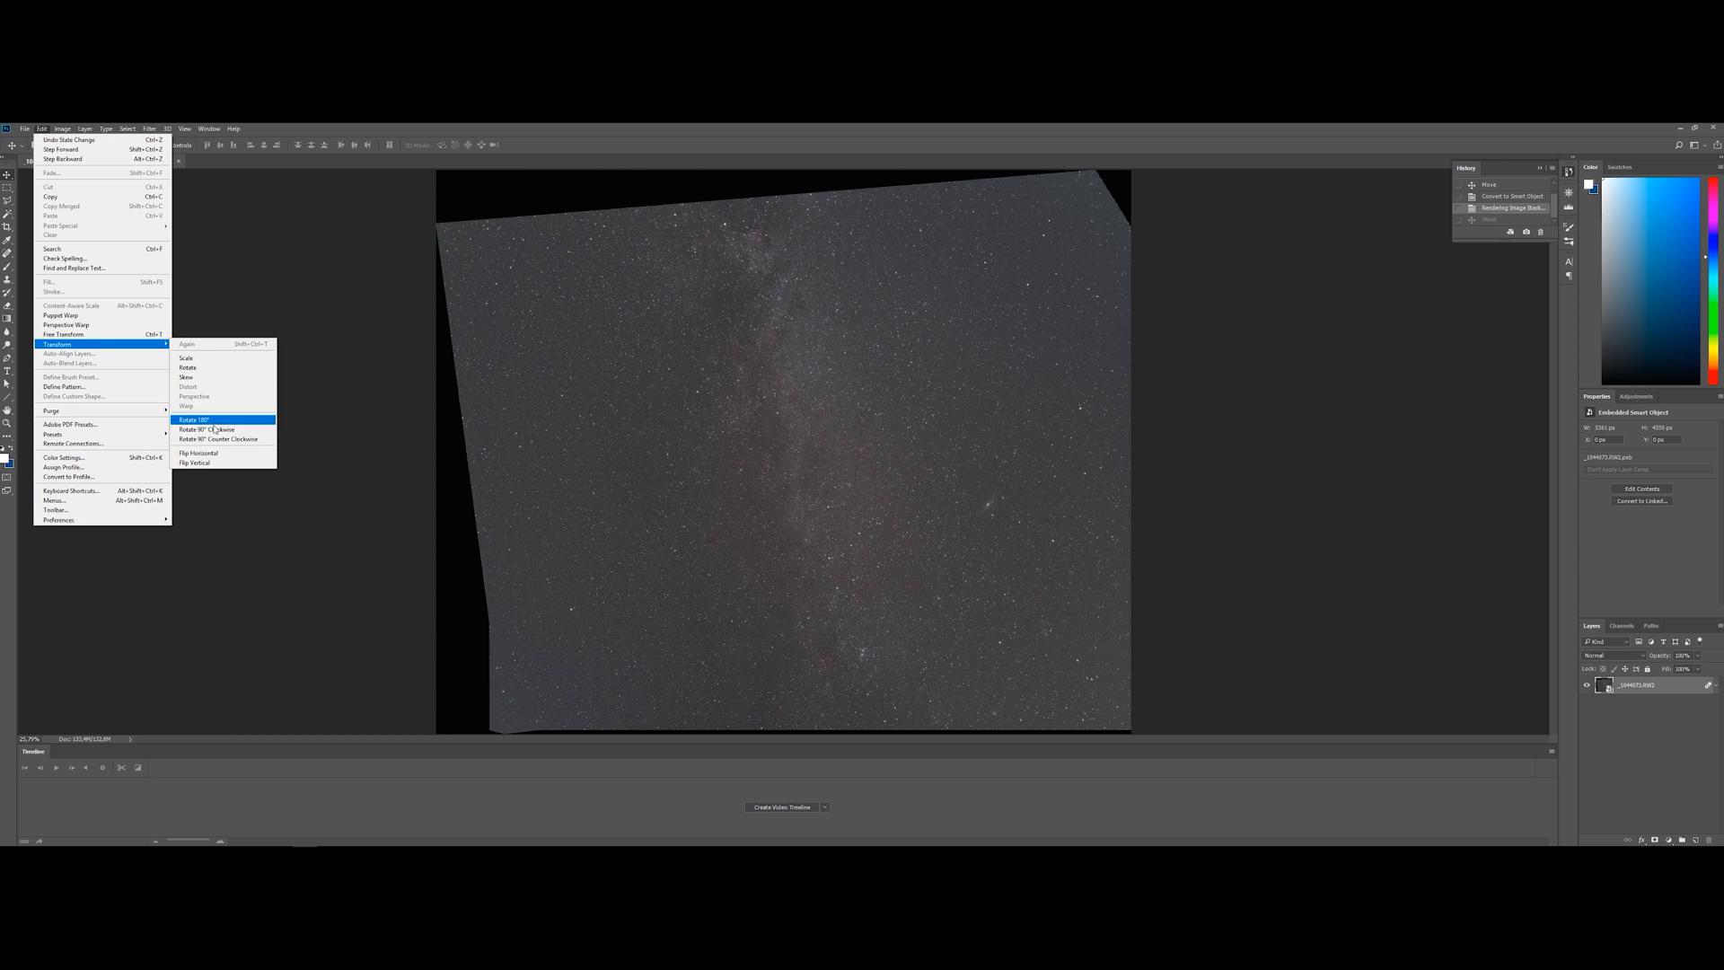
click(62, 334)
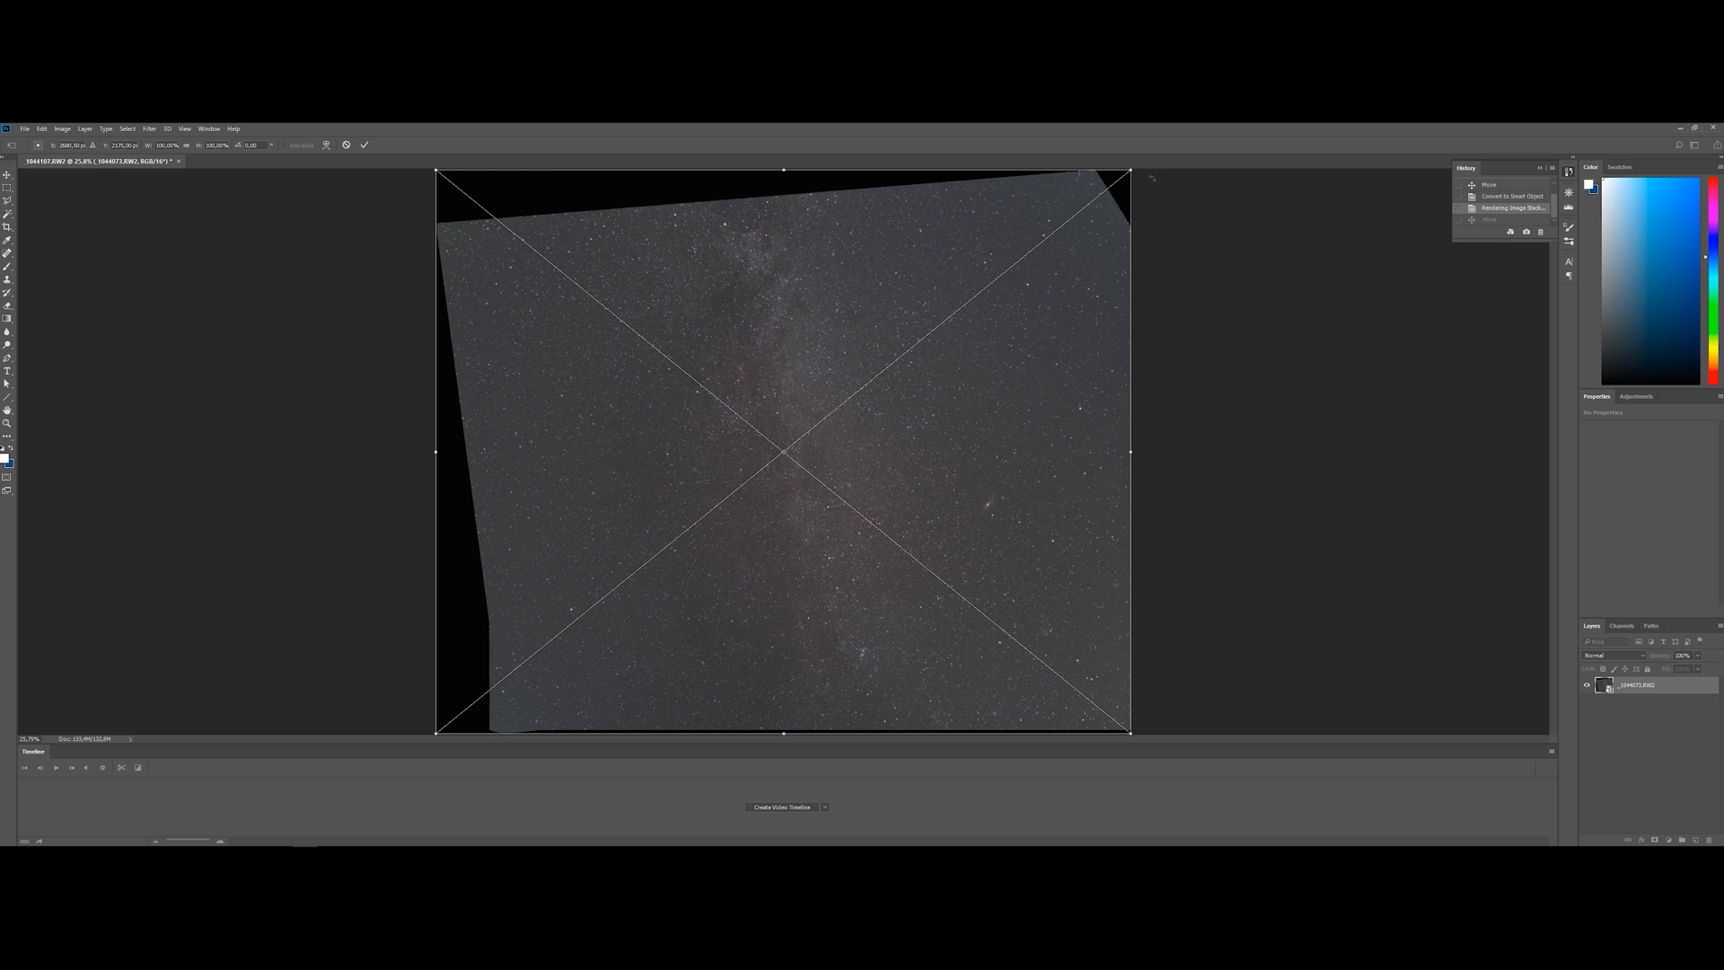
drag(1139, 171, 1196, 264)
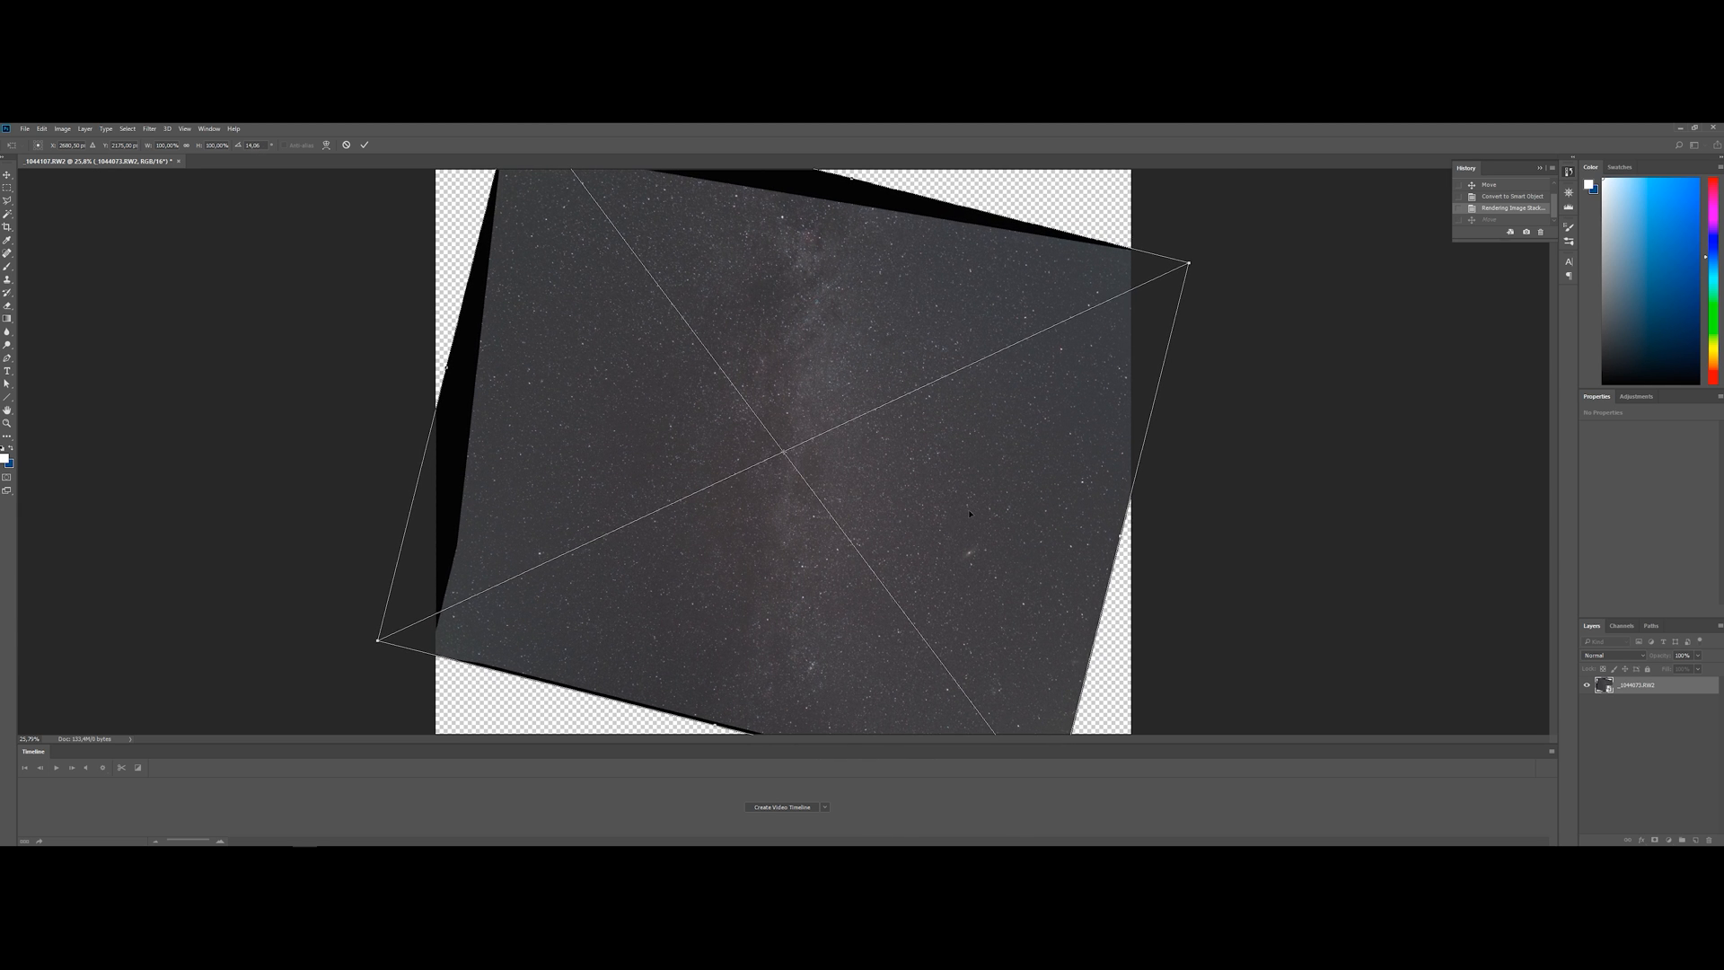
click(365, 146)
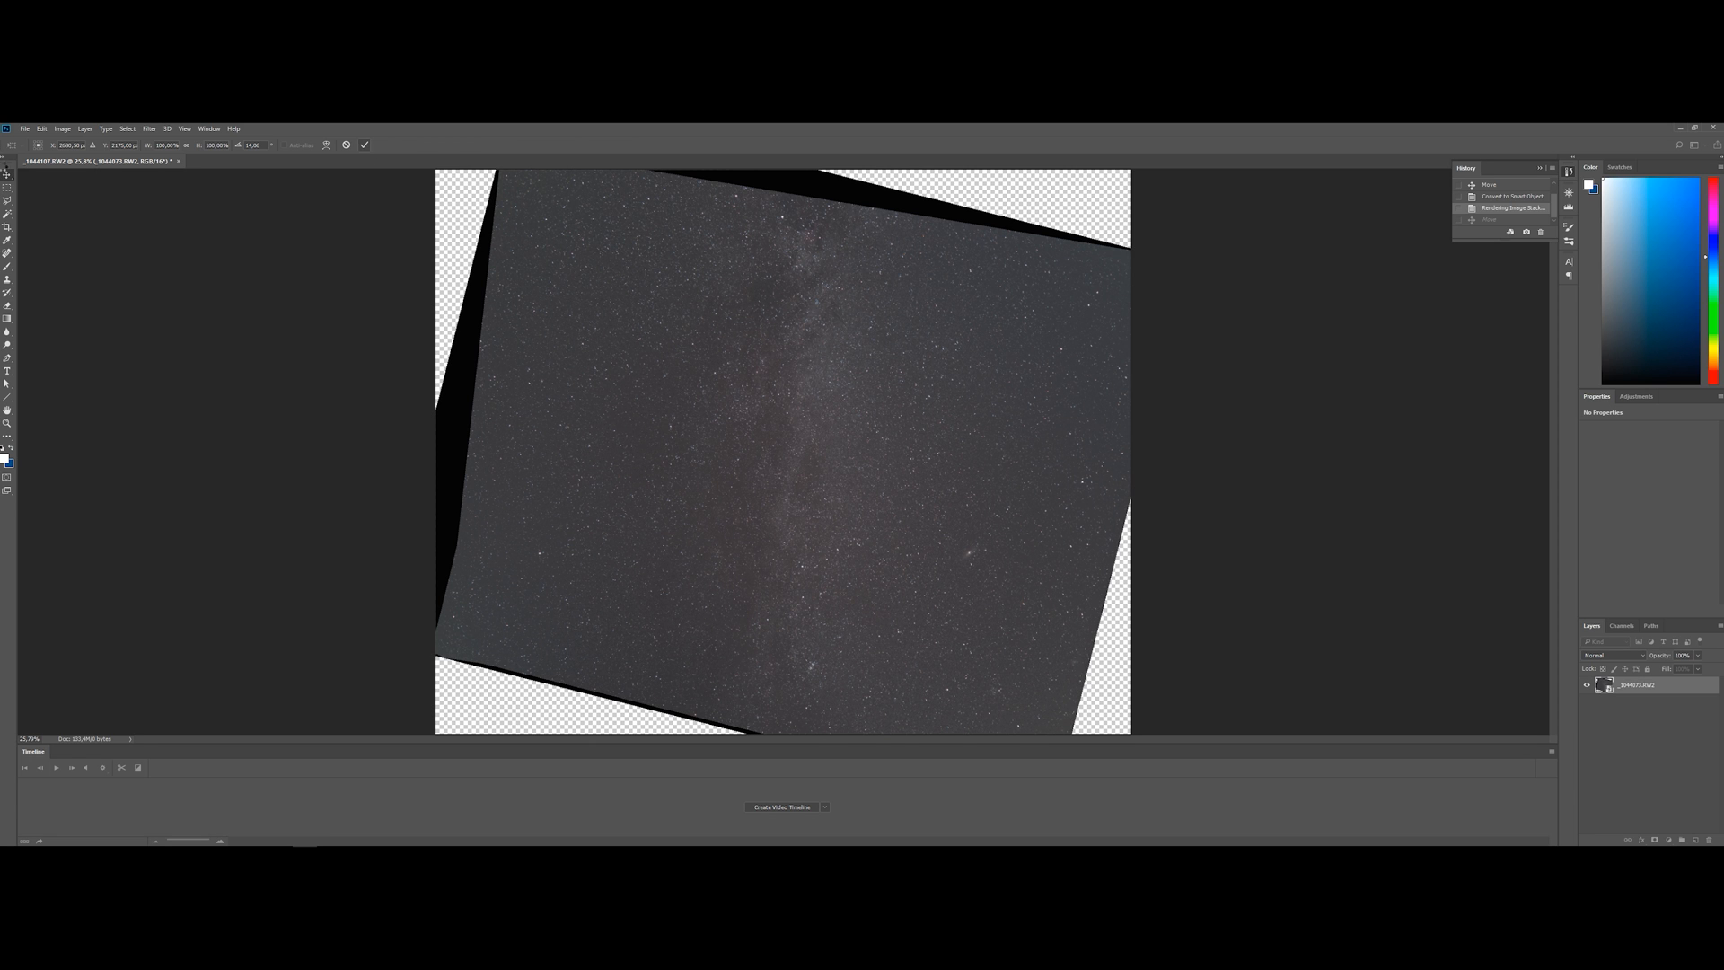
drag(1100, 248, 490, 629)
key(ctrl+d)
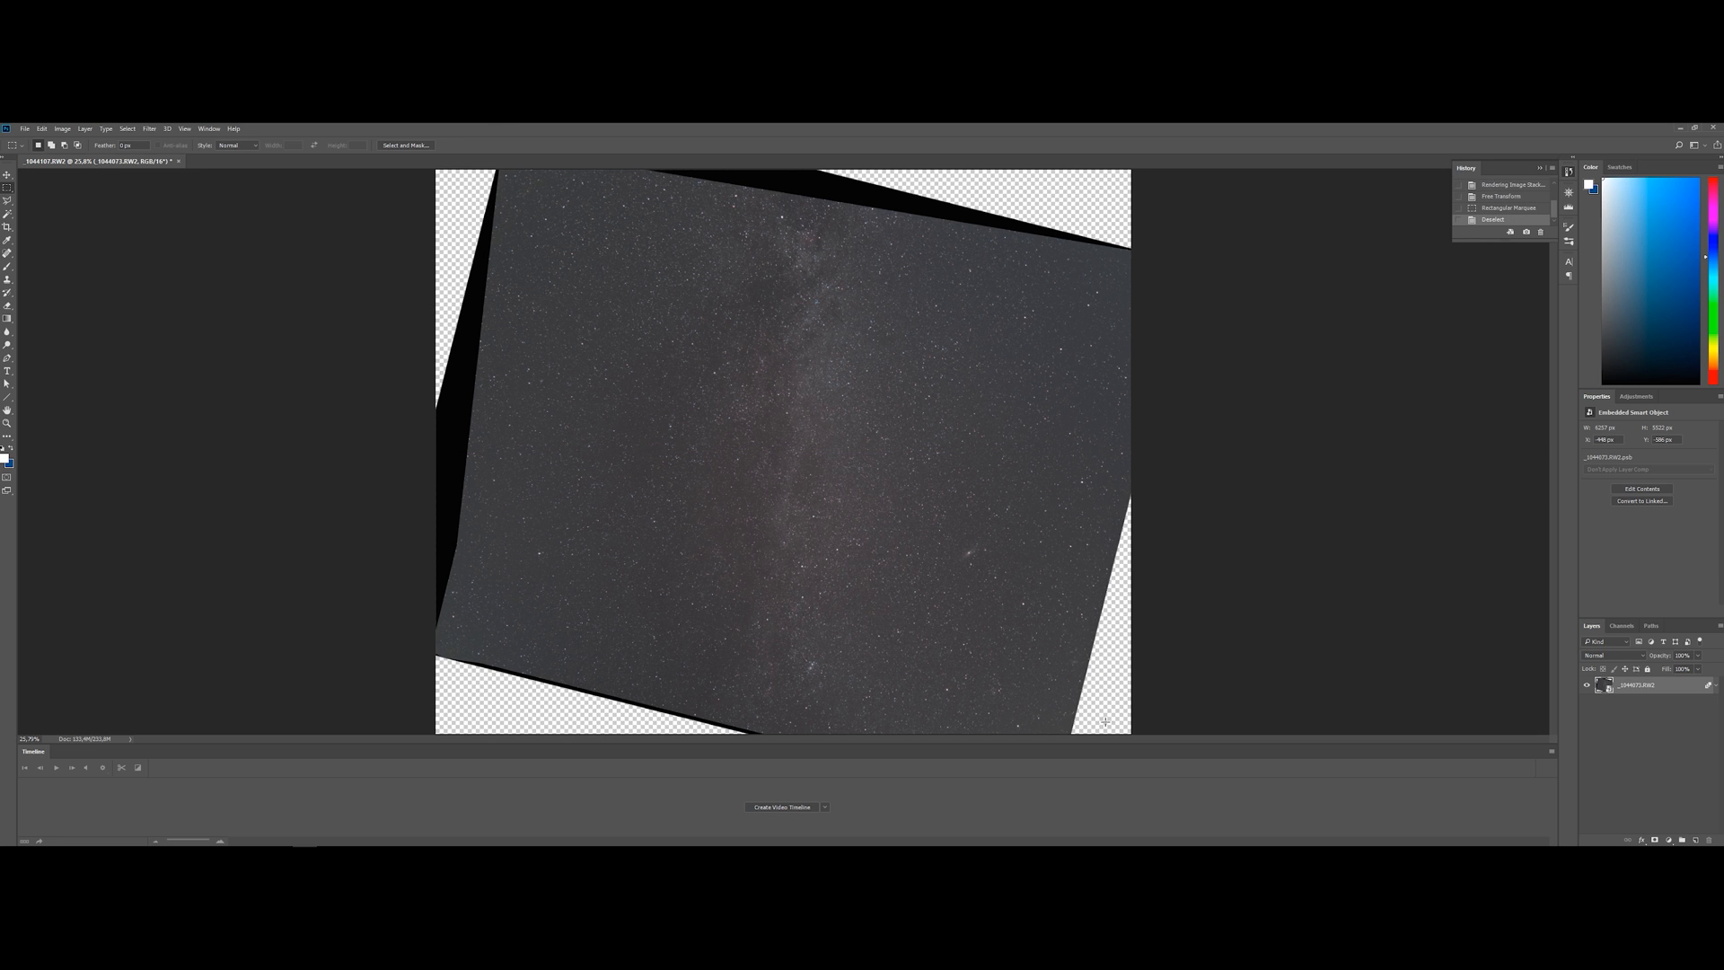
drag(435, 219, 1200, 685)
key(ctrl+d)
Crop off the strips with empty and black areas along the image's top and left edges using rectangular marquee selections
scroll(1136, 739, down, 2)
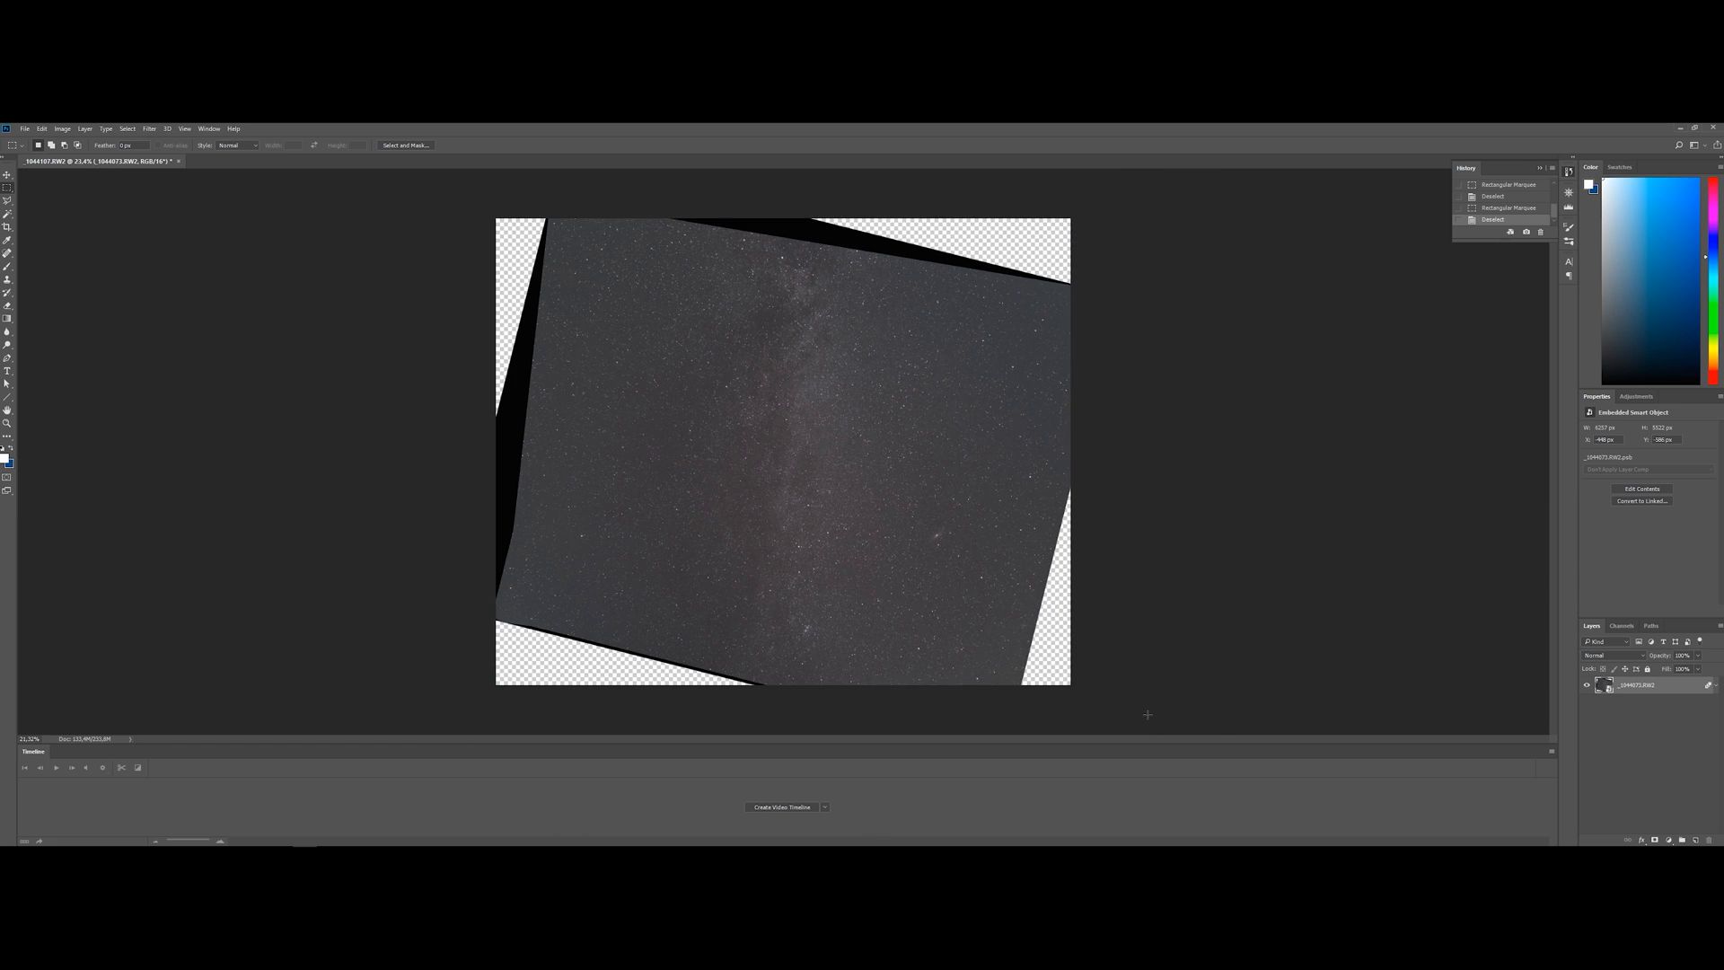
drag(1086, 704, 506, 301)
click(63, 128)
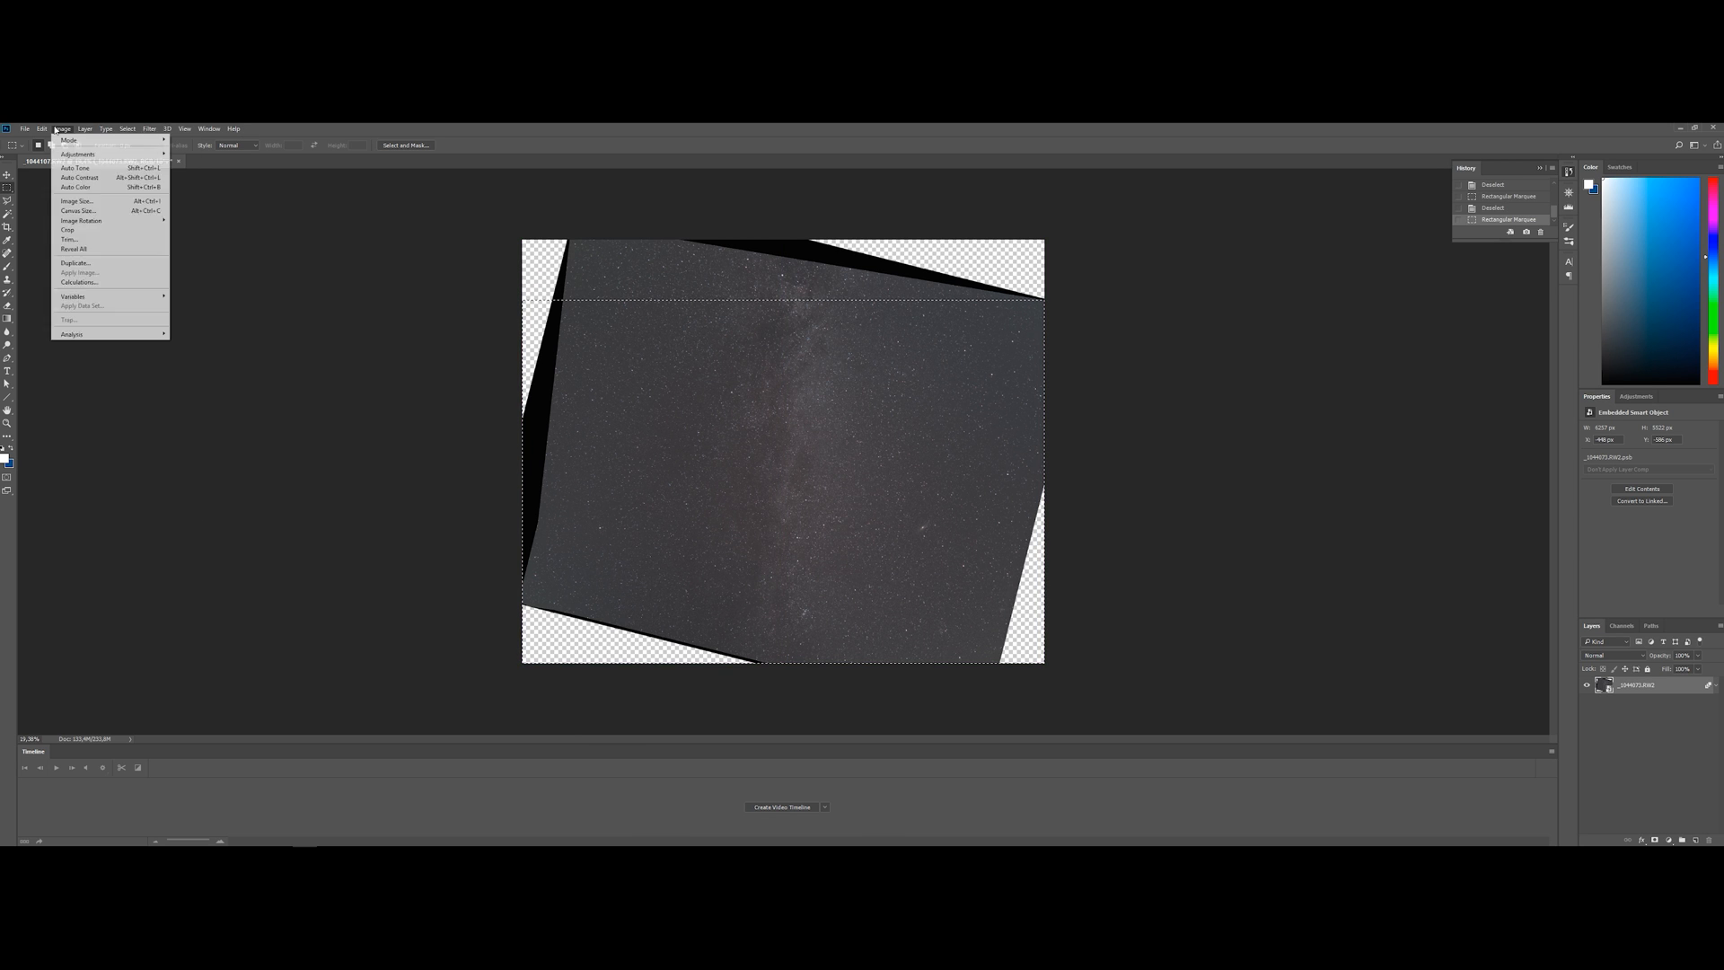
click(111, 236)
drag(1133, 241, 563, 764)
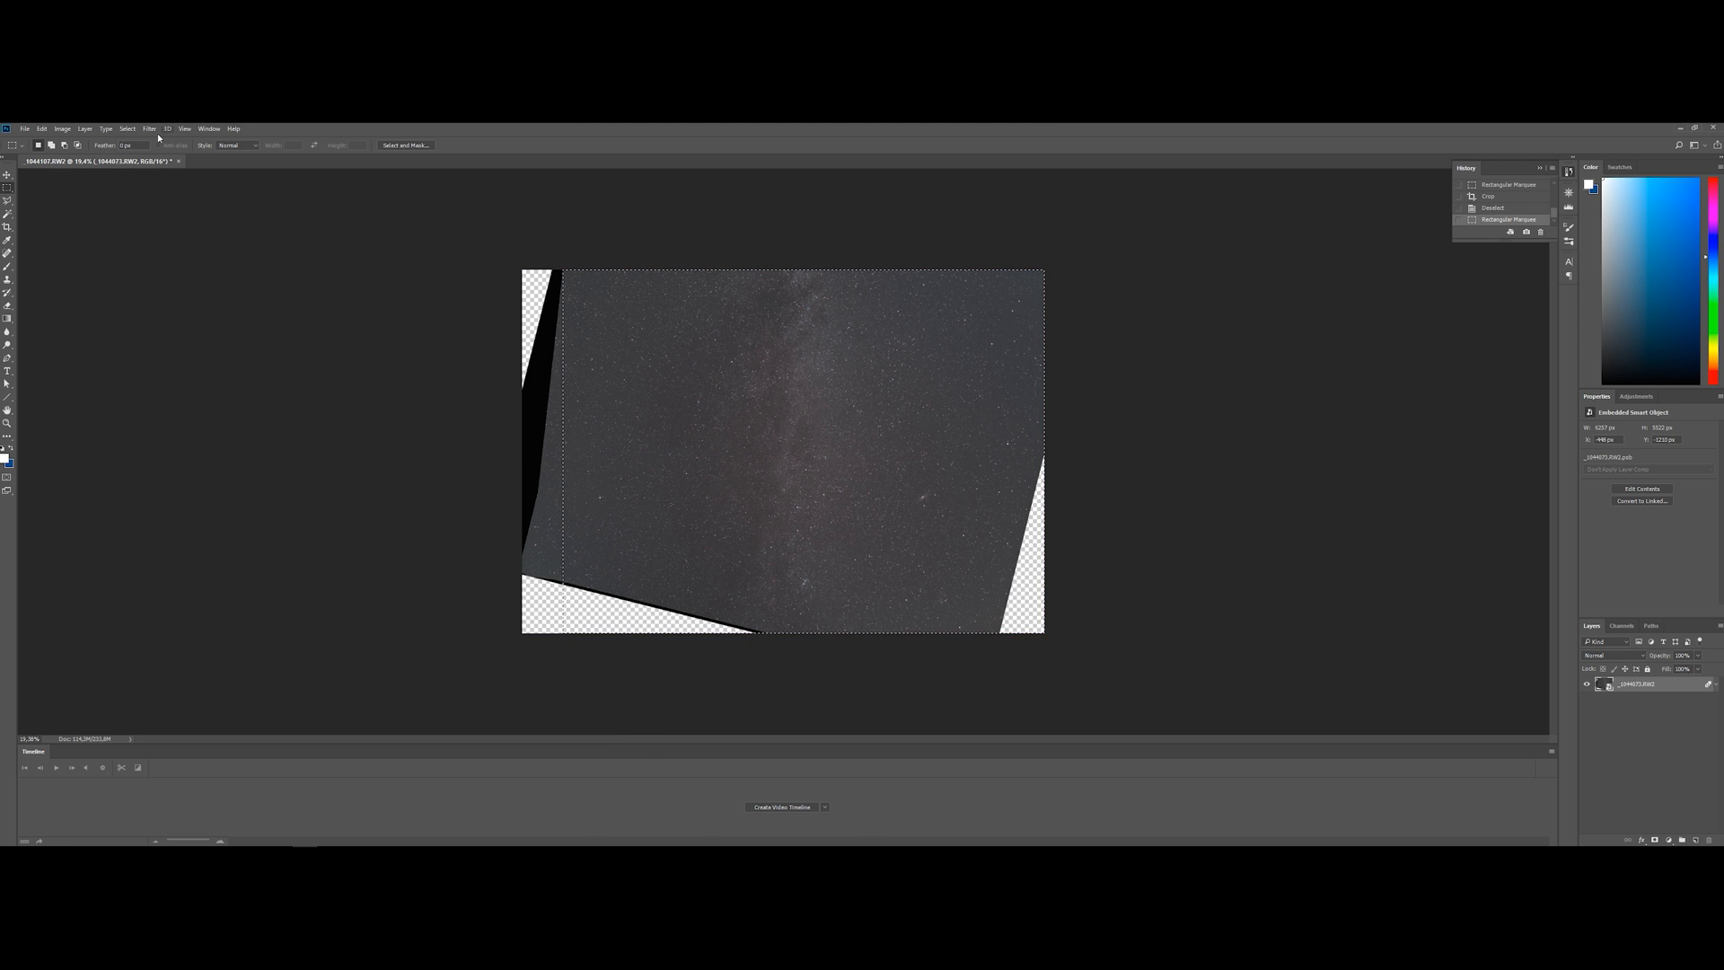
click(70, 130)
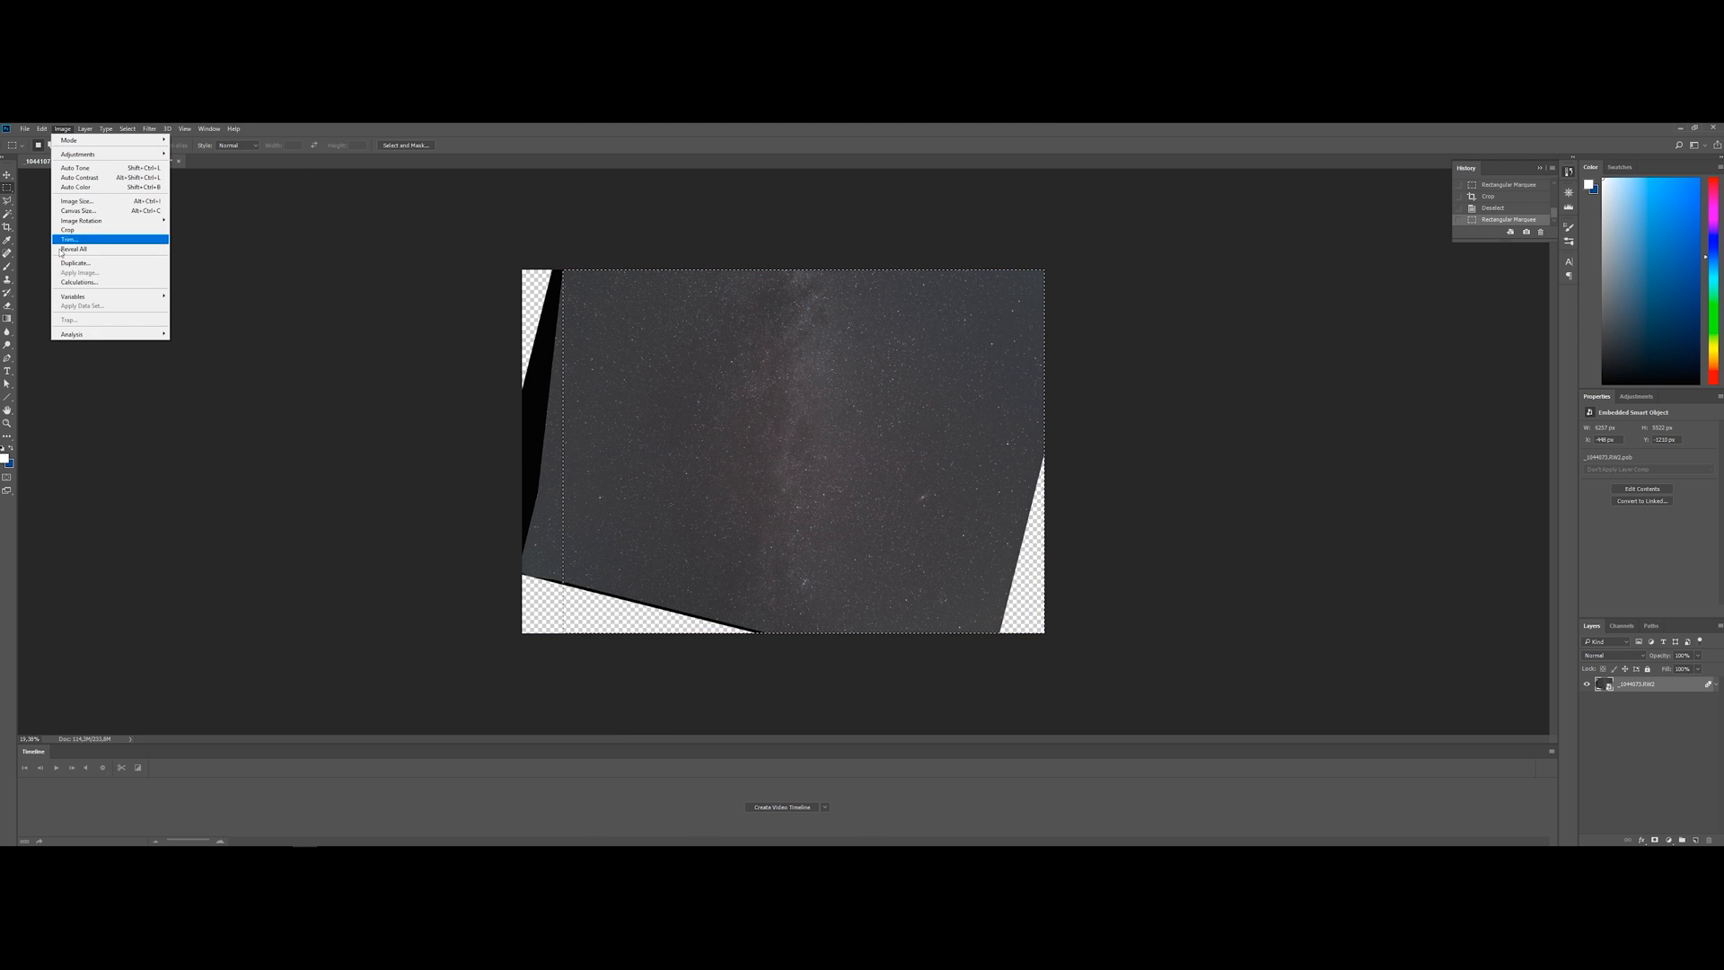
click(110, 229)
Crop off the transparent corners along the image's right and bottom edges, leaving only sky, and deselect
drag(449, 230, 979, 839)
click(62, 129)
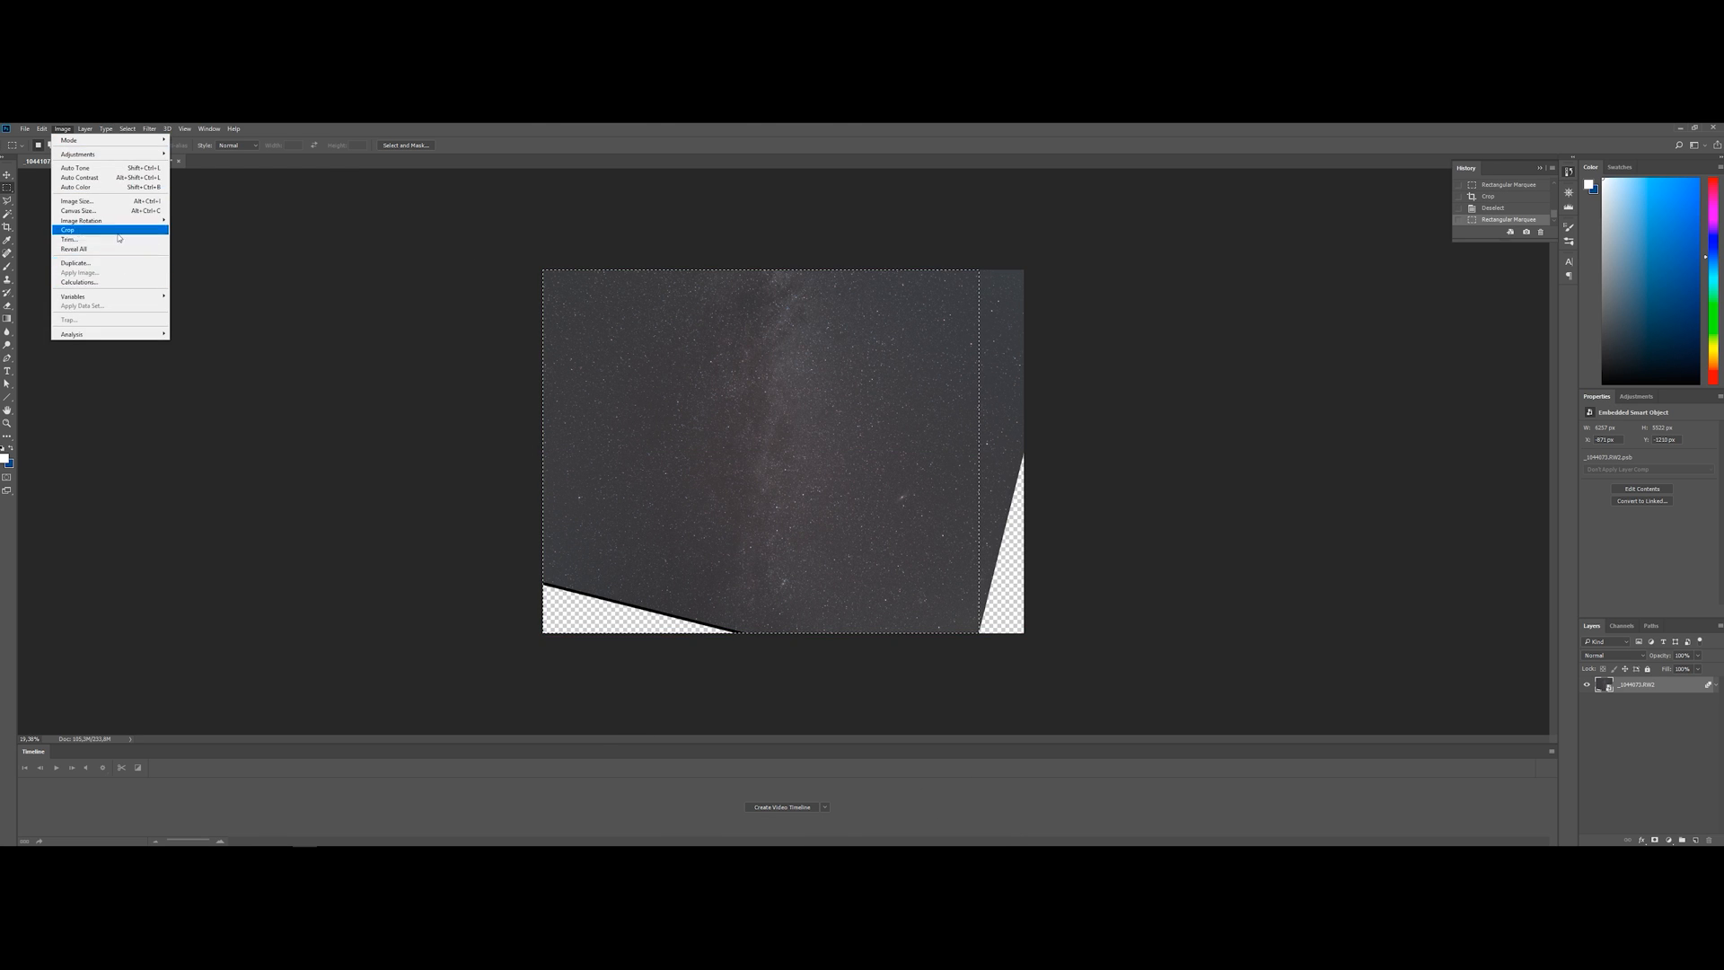
click(90, 231)
key(ctrl+d)
drag(636, 219, 1158, 581)
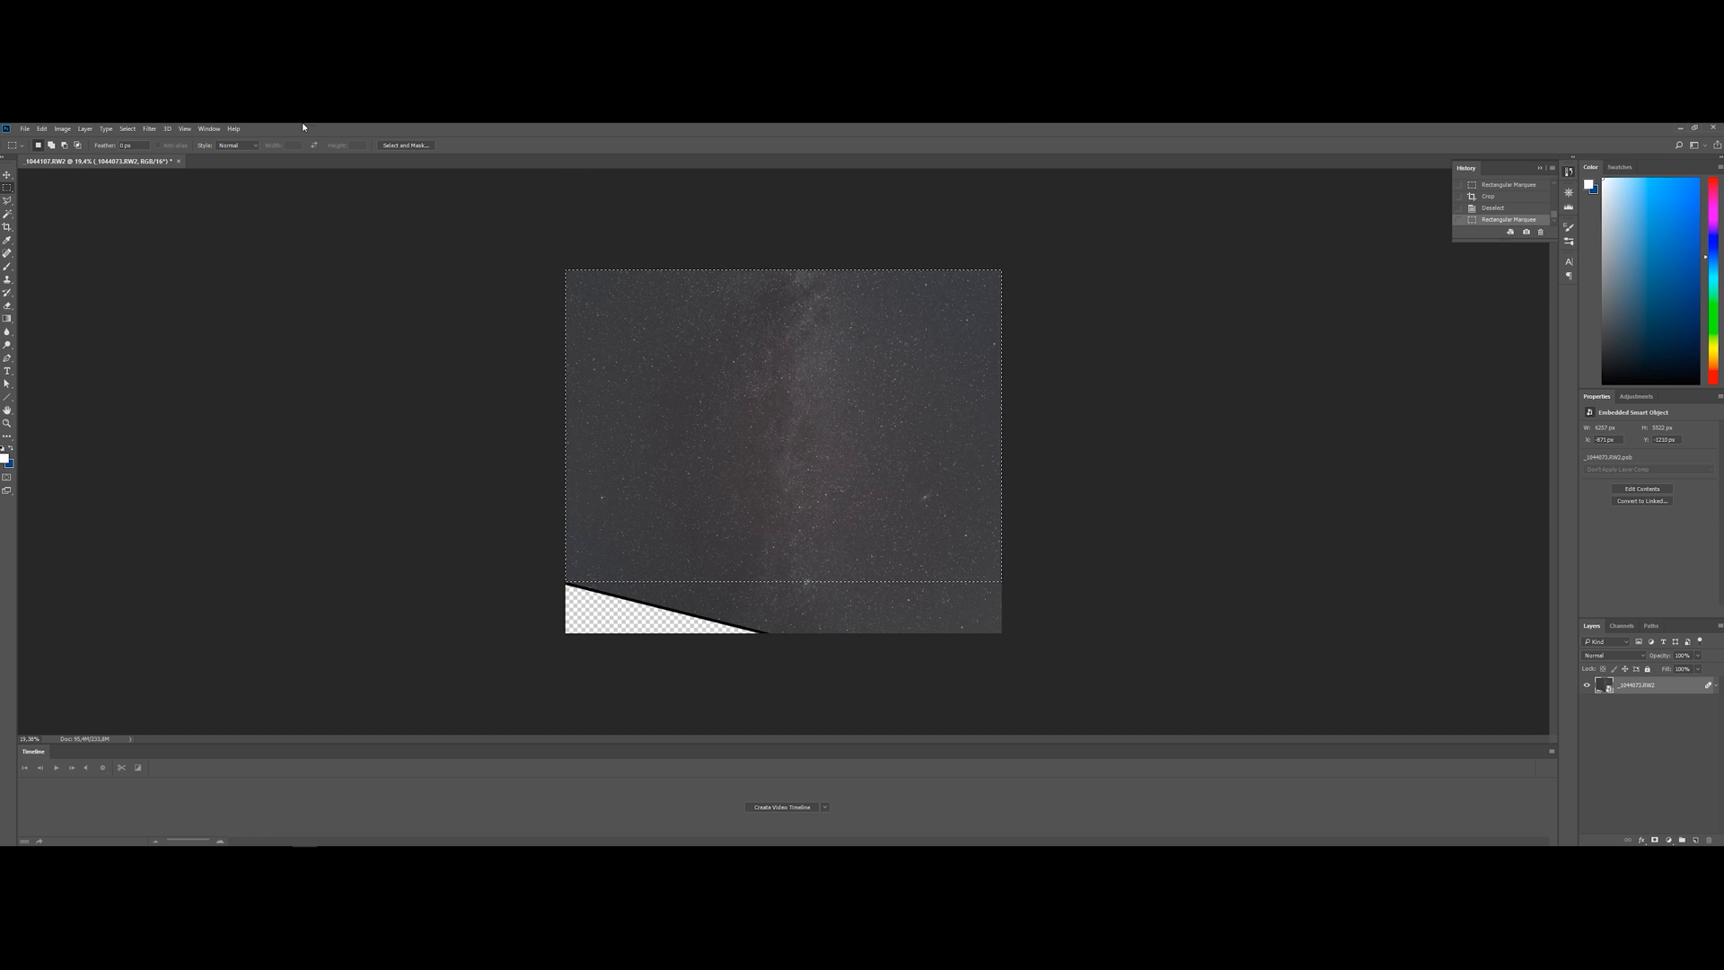
click(62, 128)
key(Escape)
key(ctrl+d)
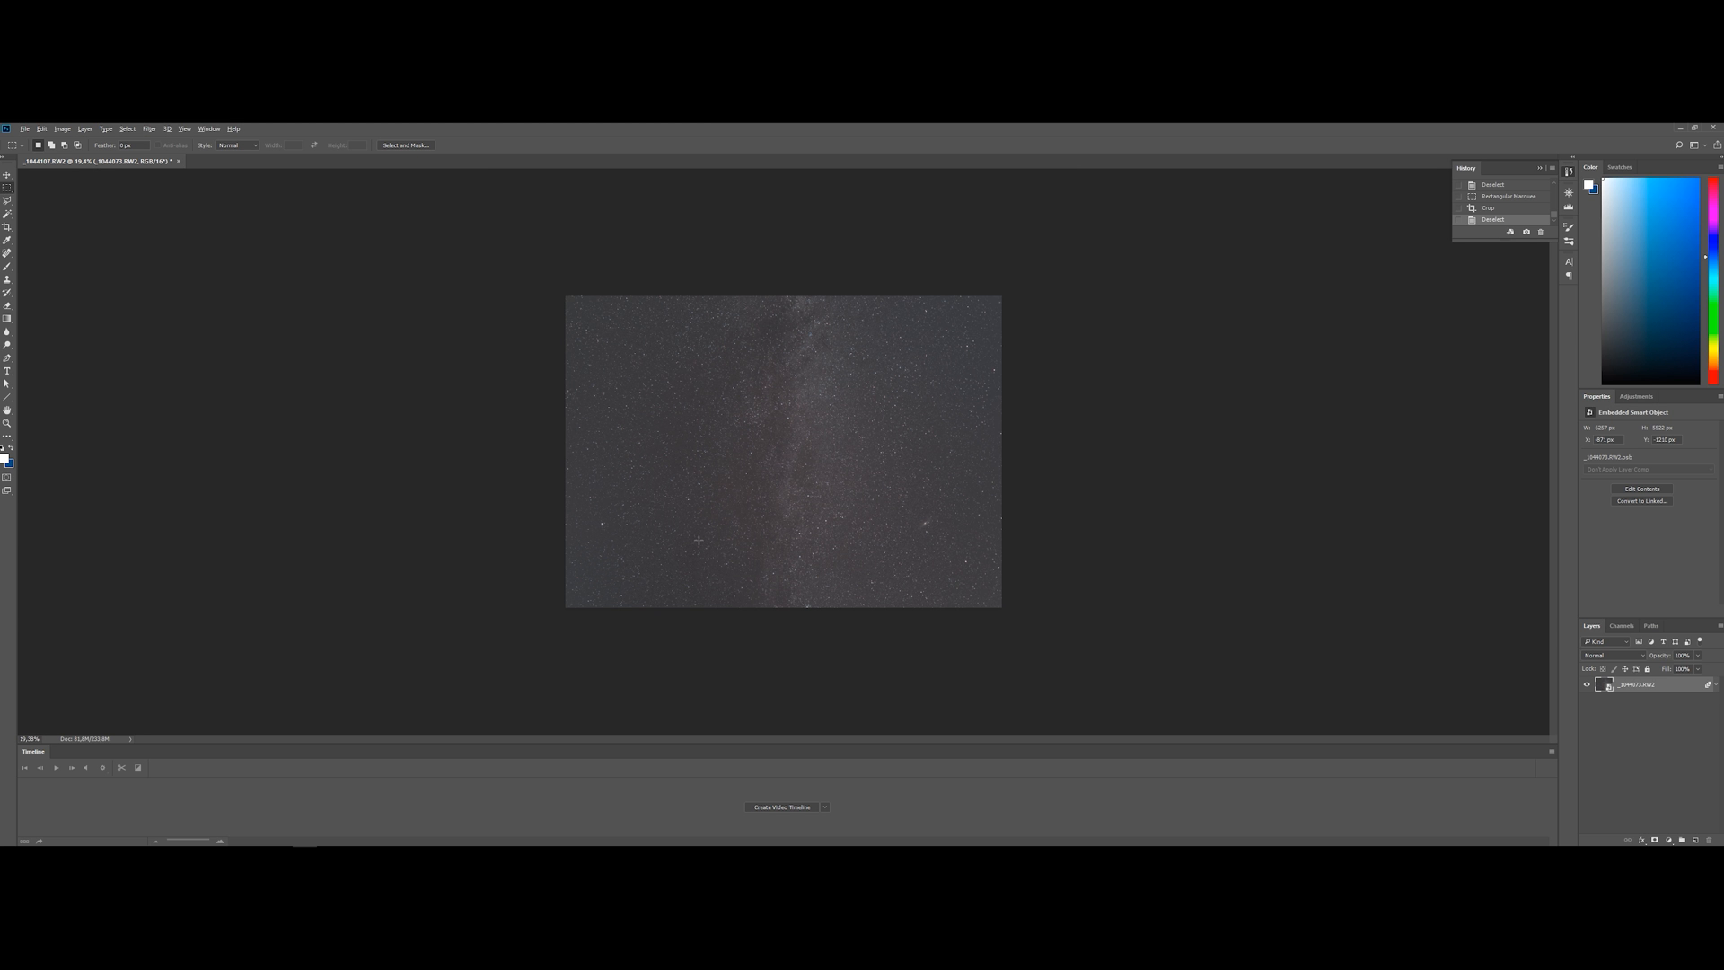
Duplicate the stacked smart object layer twice to get three identical layers
key(ctrl+plus)
key(ctrl+plus)
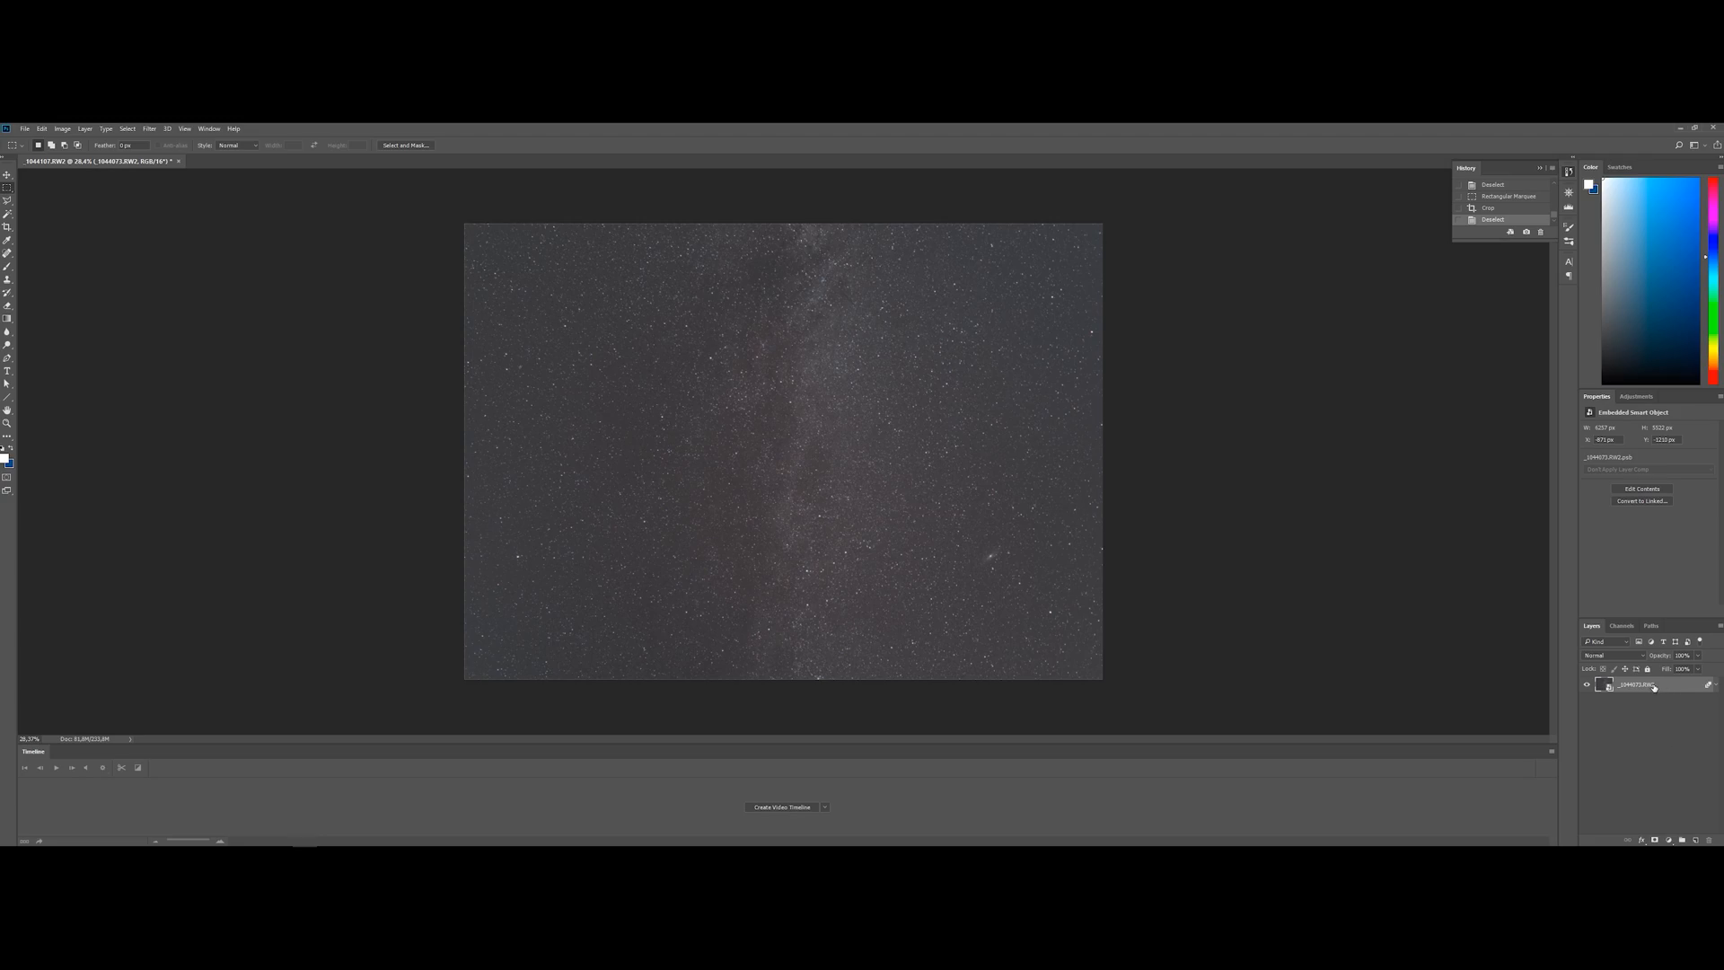
right_click(1646, 688)
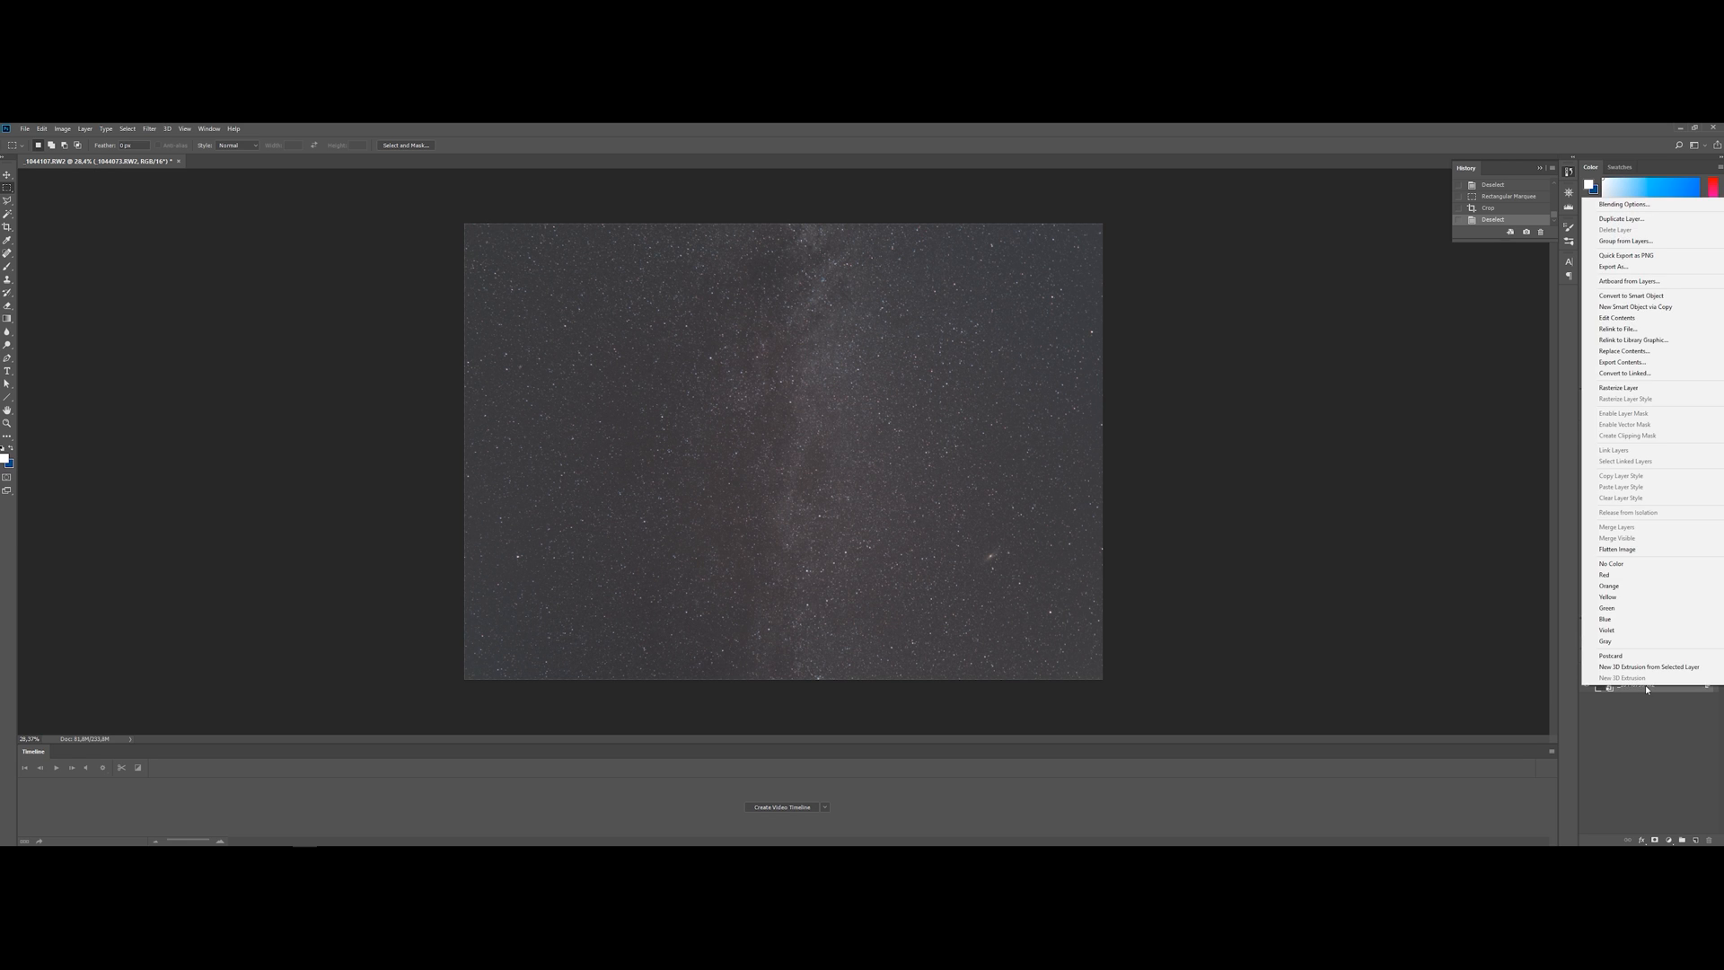
click(1647, 693)
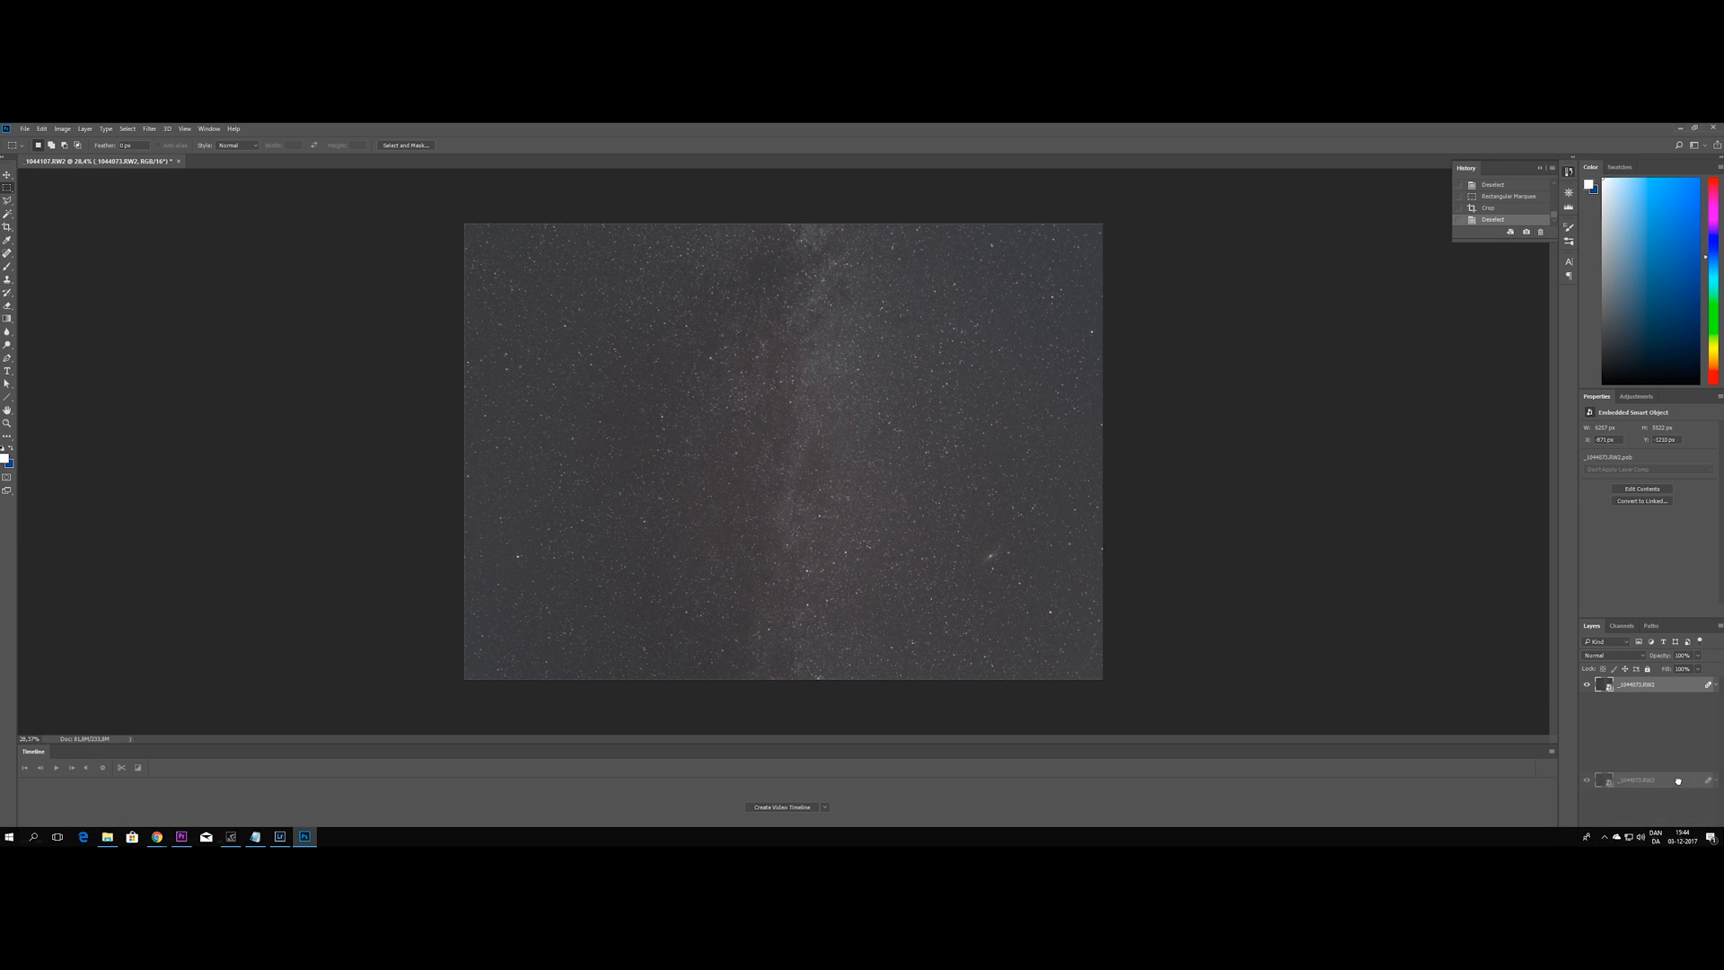
drag(1637, 691, 1695, 840)
drag(1649, 707, 1695, 840)
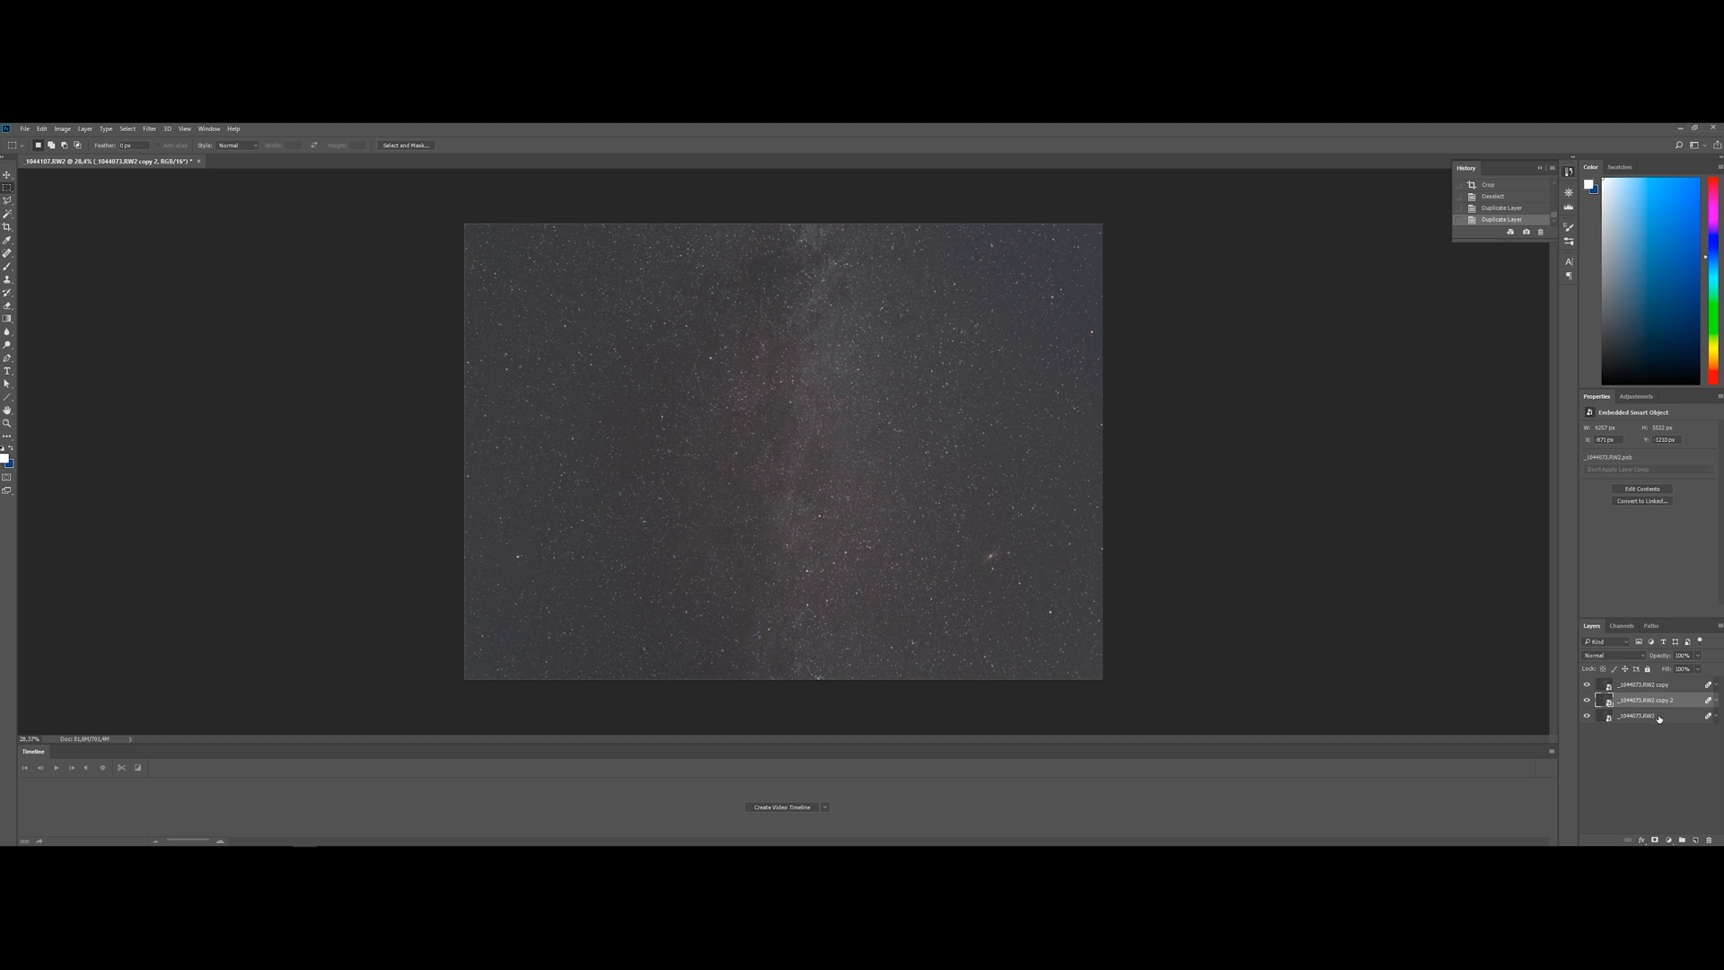
Rename the three layers from bottom to top as Color, Detail and Nebulosity
double_click(1659, 718)
text(D)
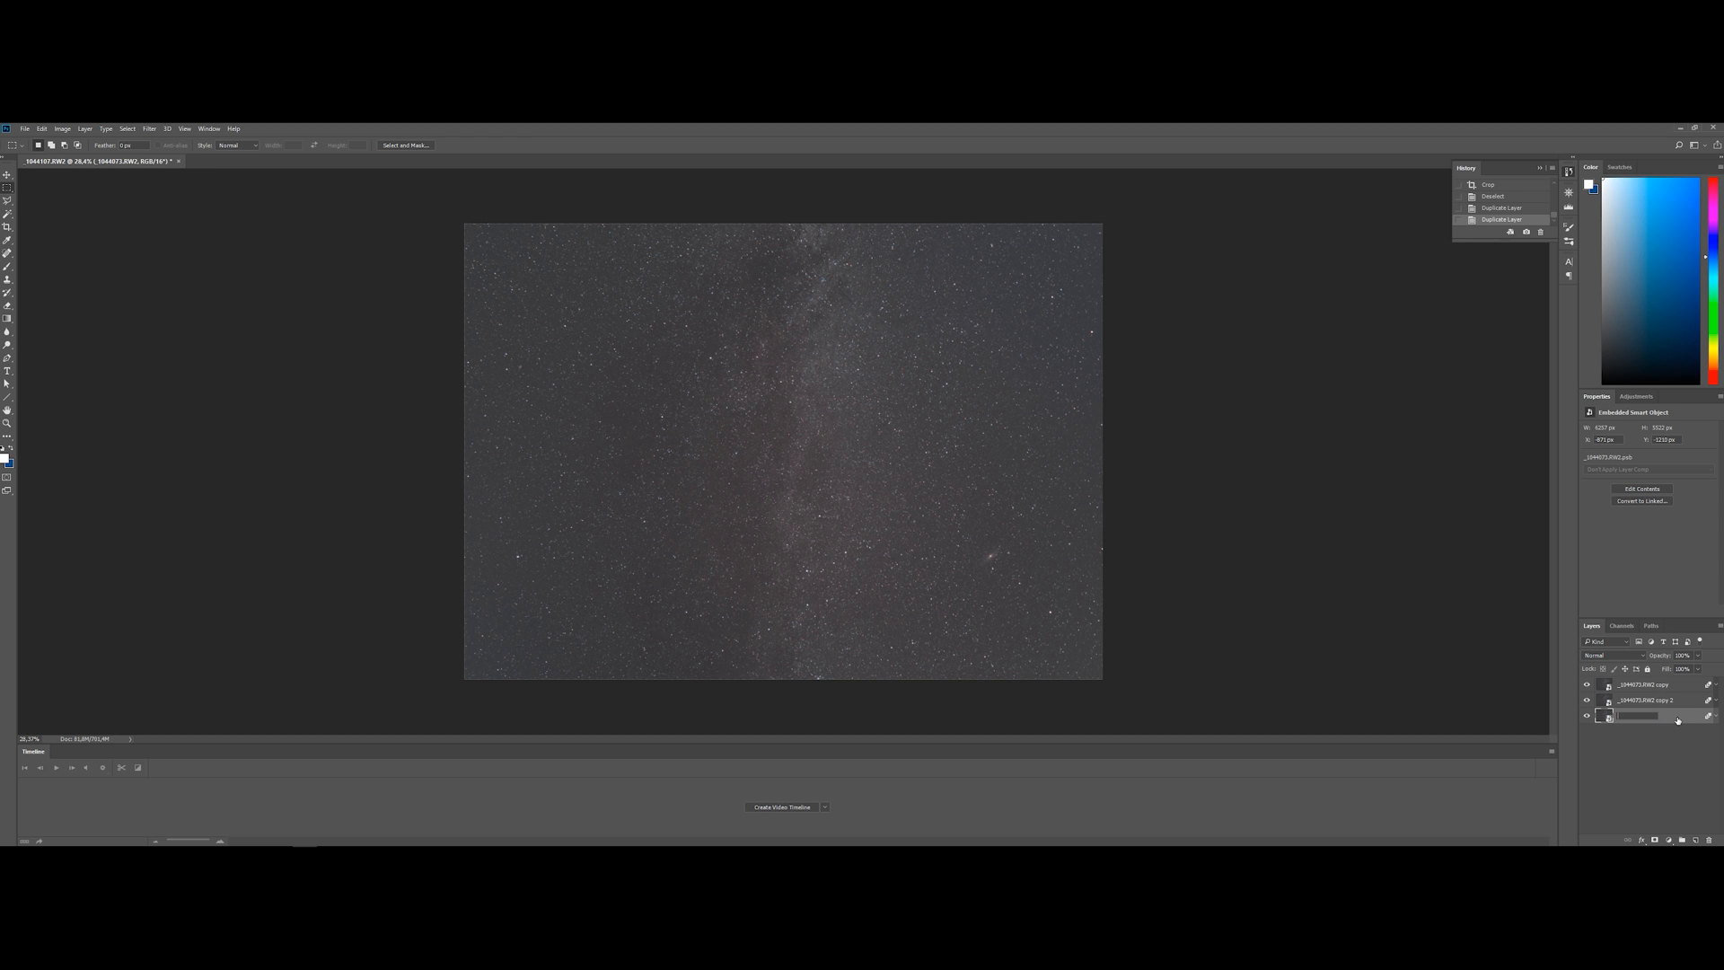
key(Return)
double_click(1652, 701)
key(Return)
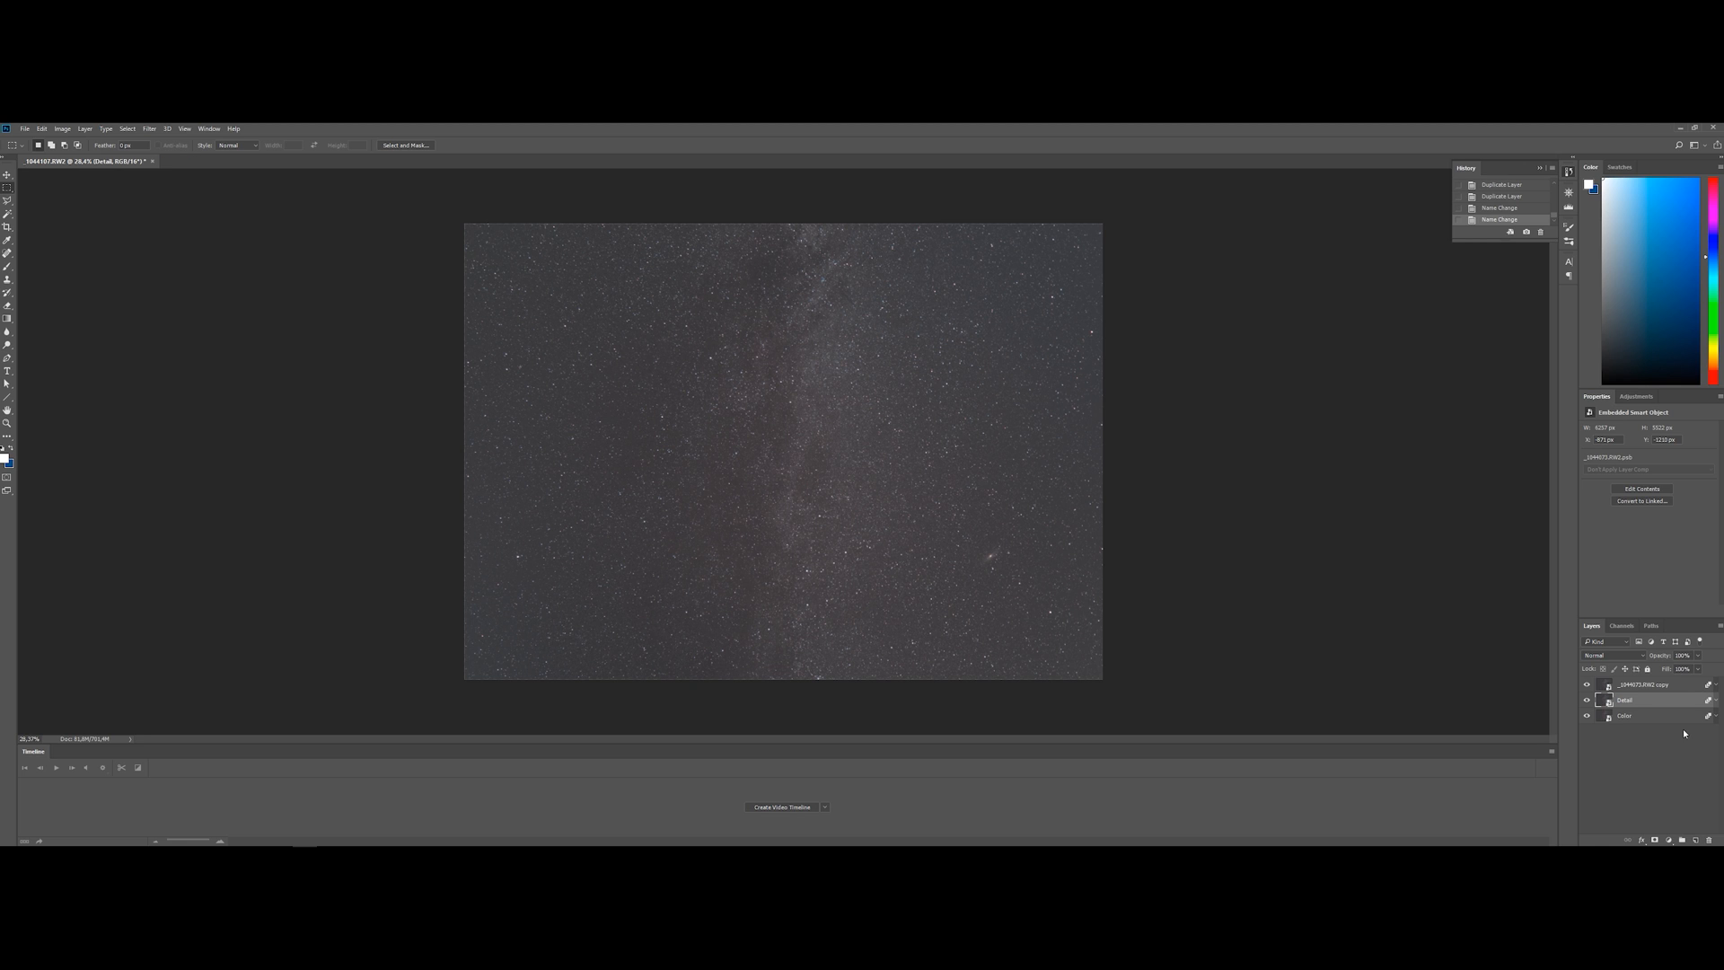
double_click(1641, 685)
text(Nebulosity)
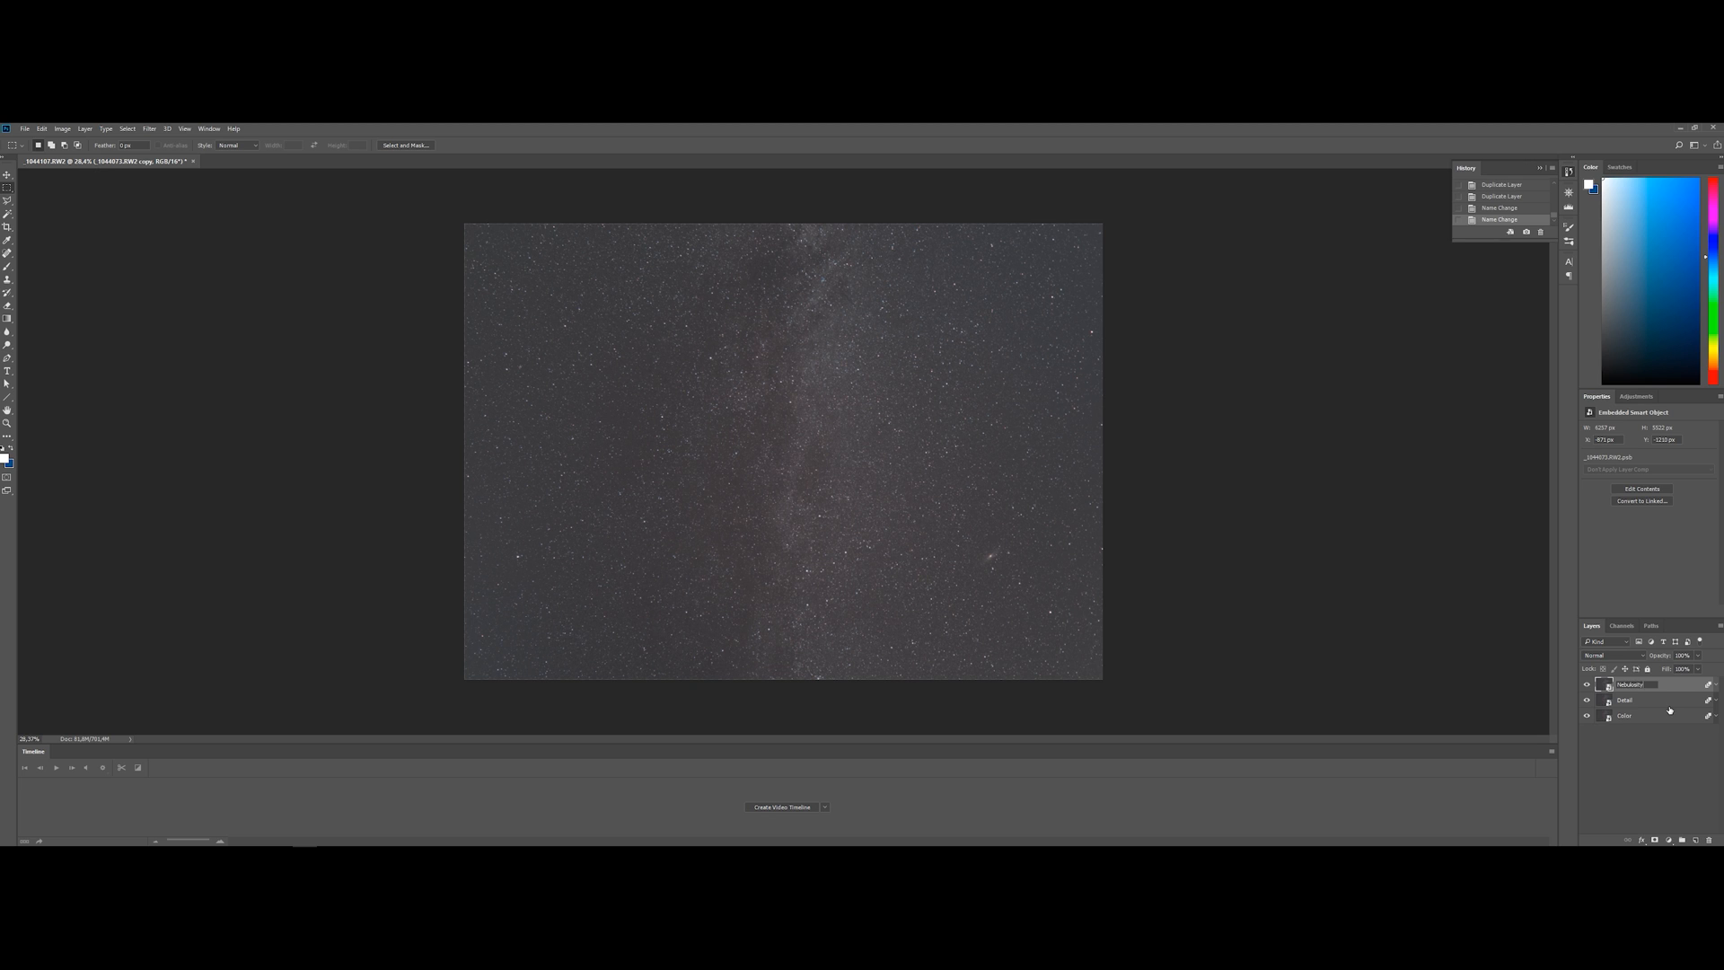
key(Return)
Select the Color layer and hide the Detail and Nebulosity layers, leaving the Color layer without a mask
click(1665, 717)
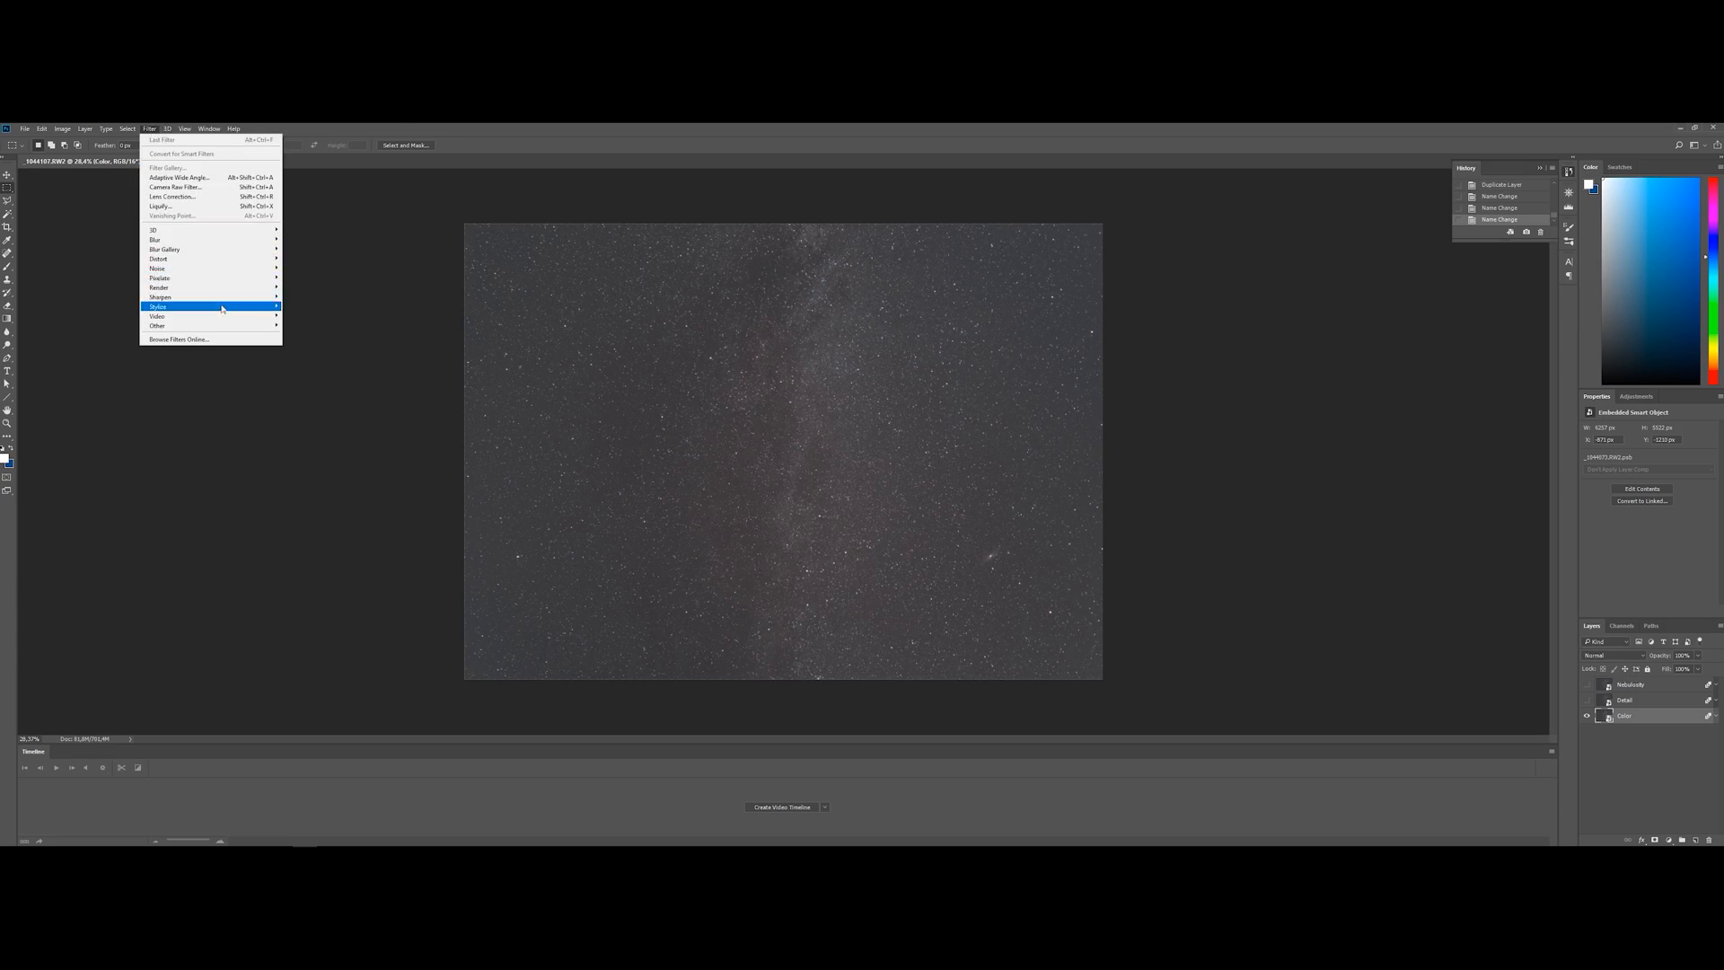
key(Escape)
click(1655, 839)
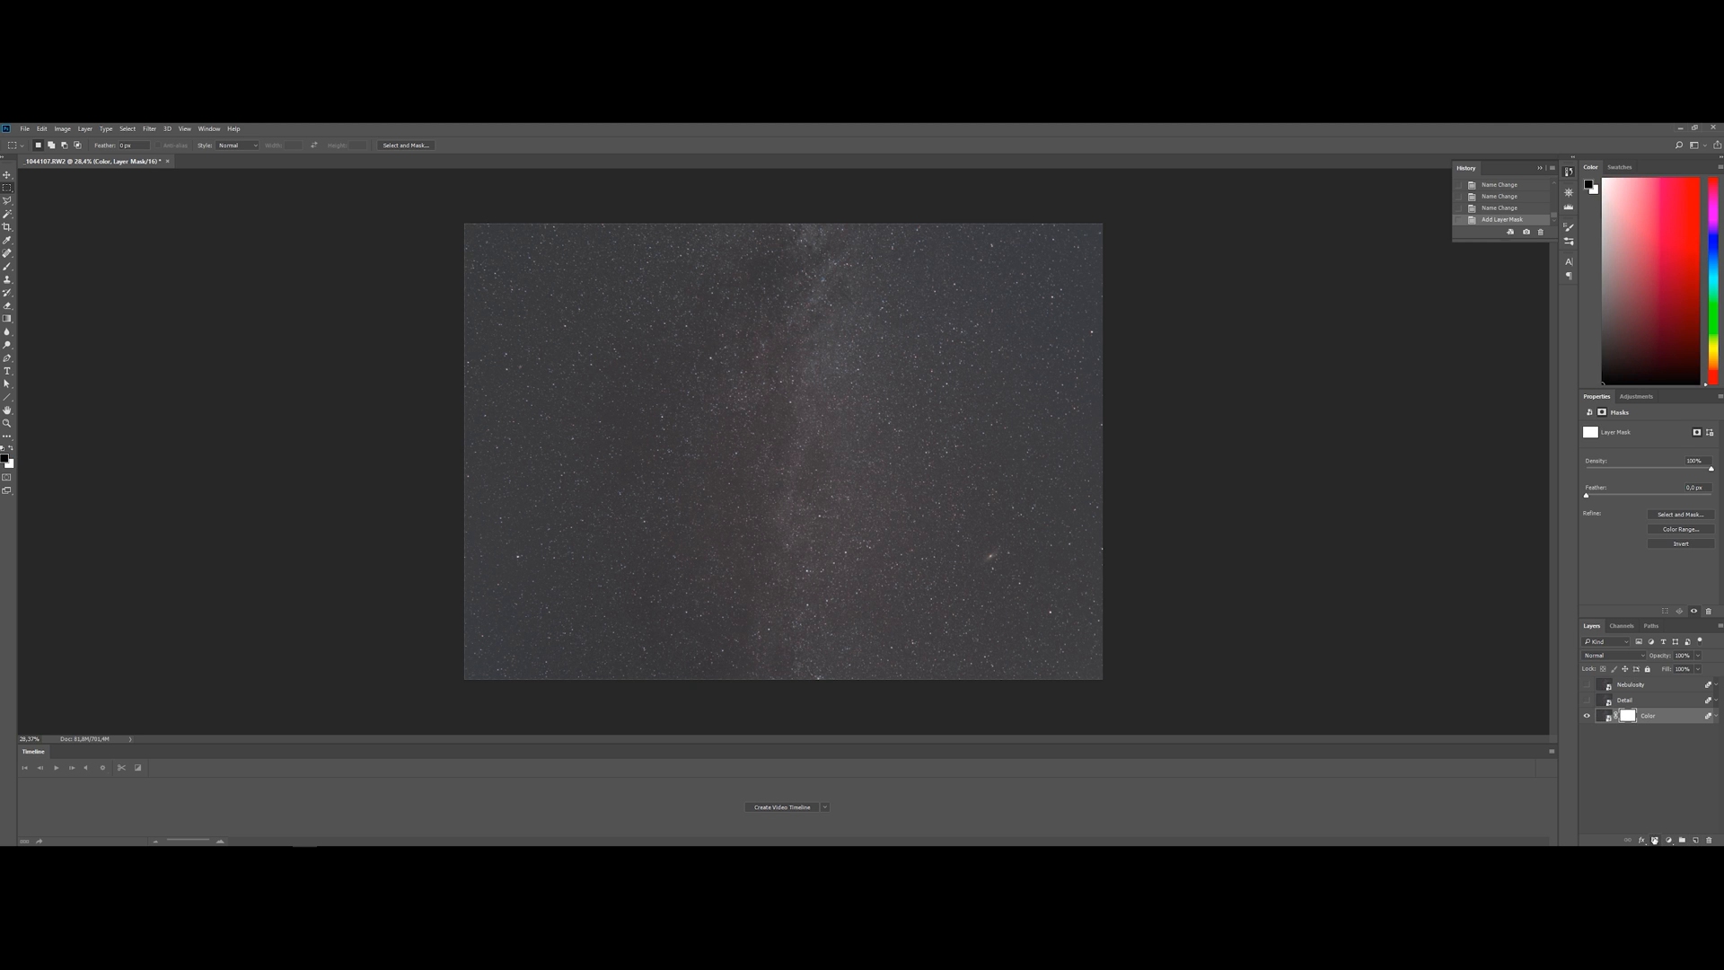
key(ctrl+z)
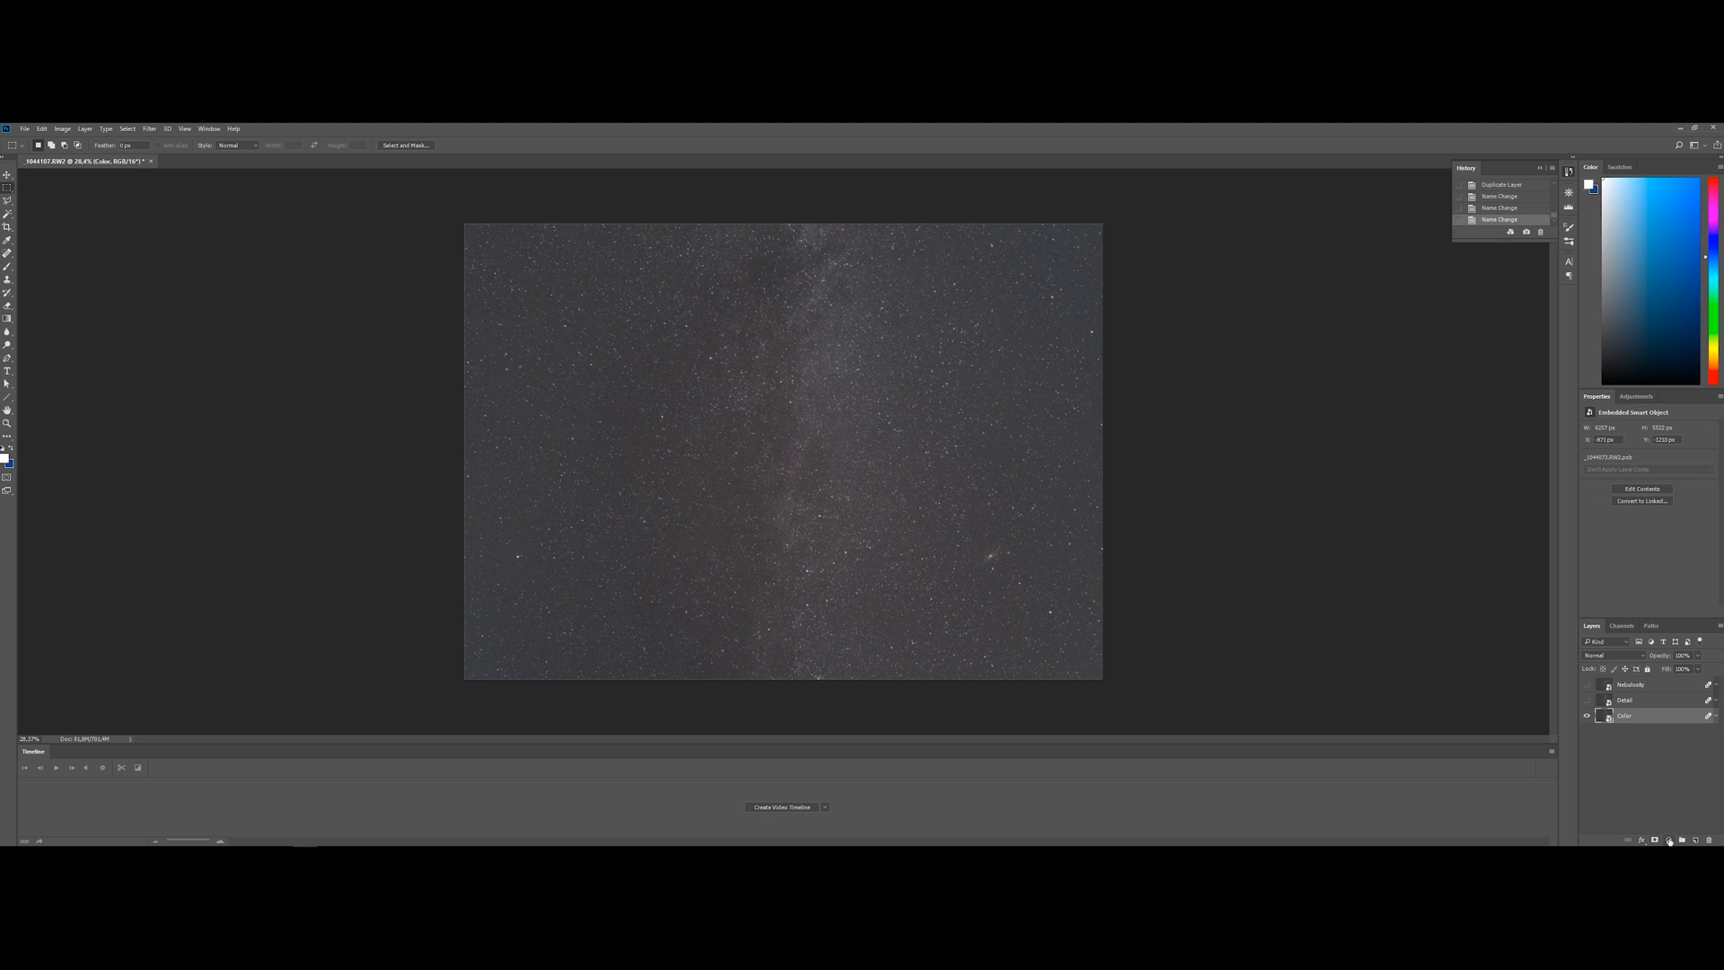
Add a Curves adjustment above the Color layer, holding the shadows down and raising the midtones strongly for steep contrast
click(1670, 841)
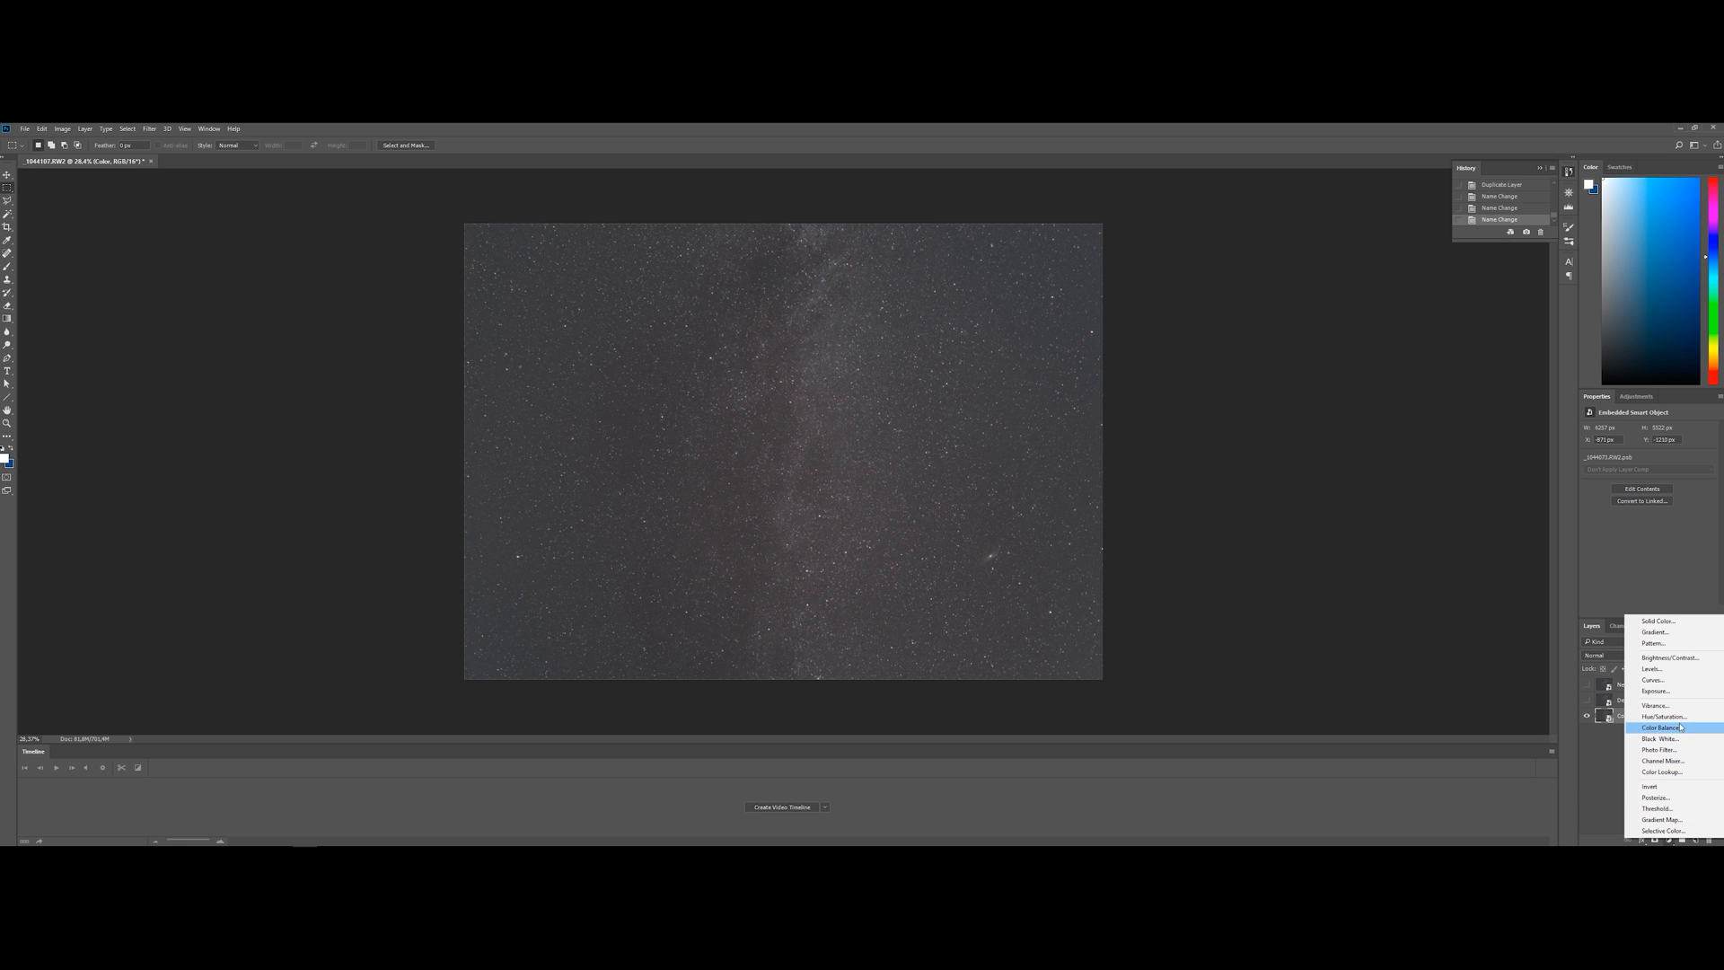
click(1669, 680)
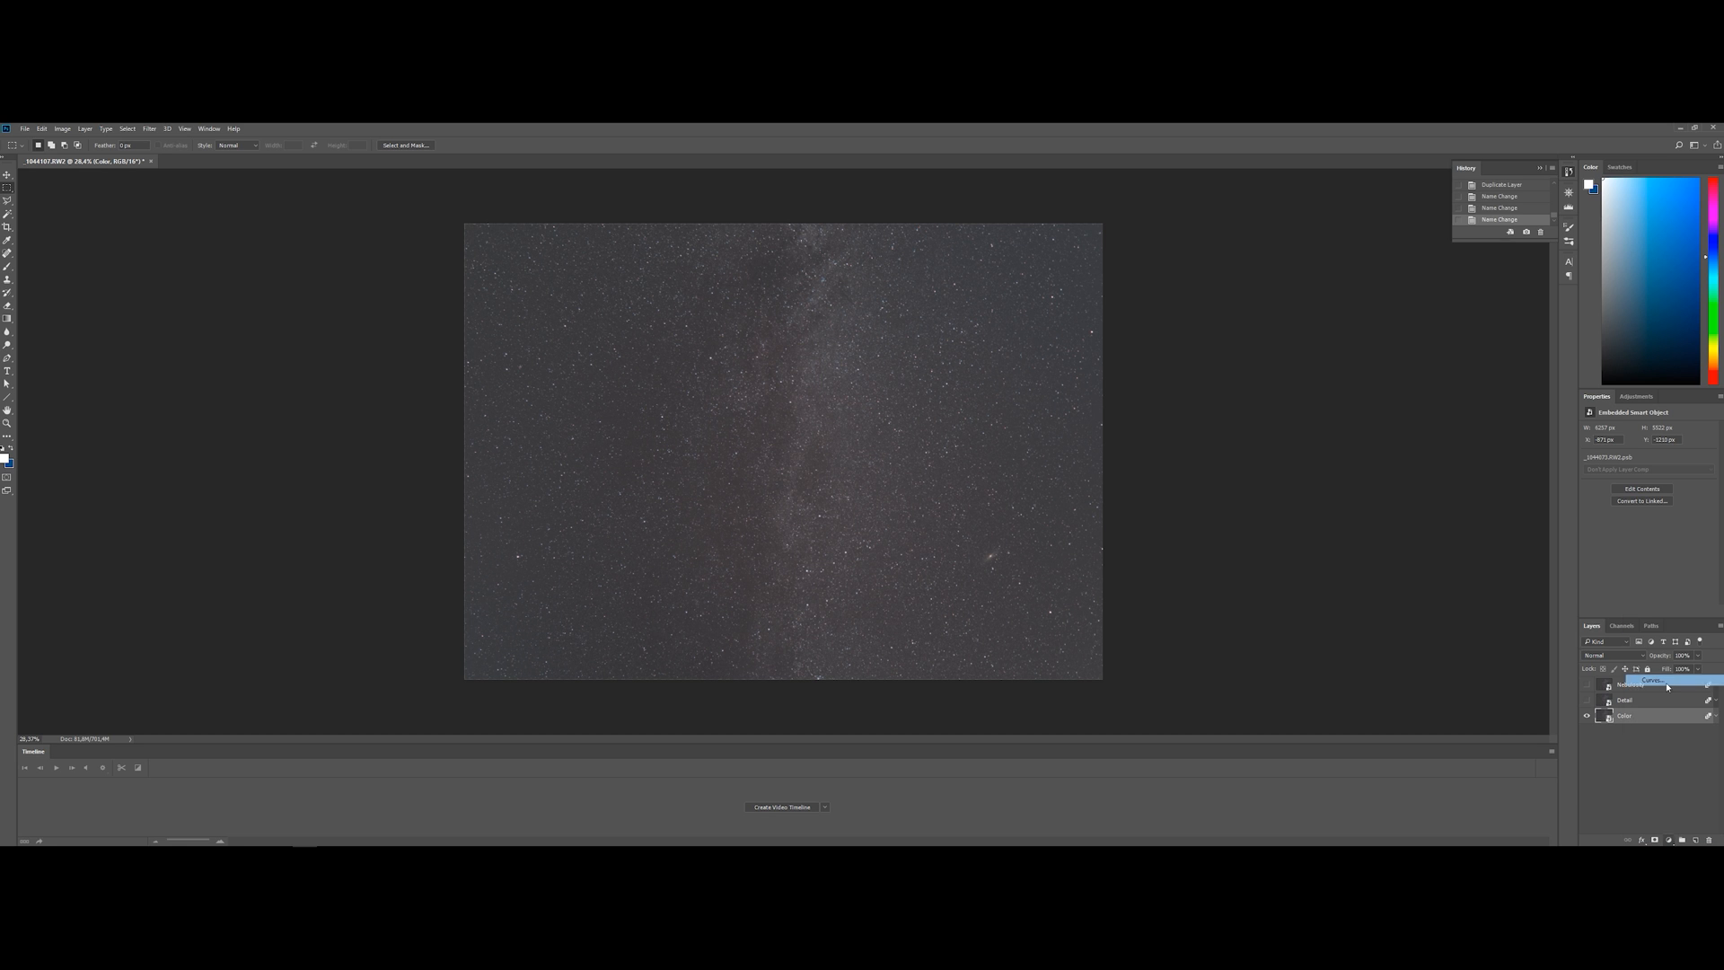
drag(1618, 546, 1658, 469)
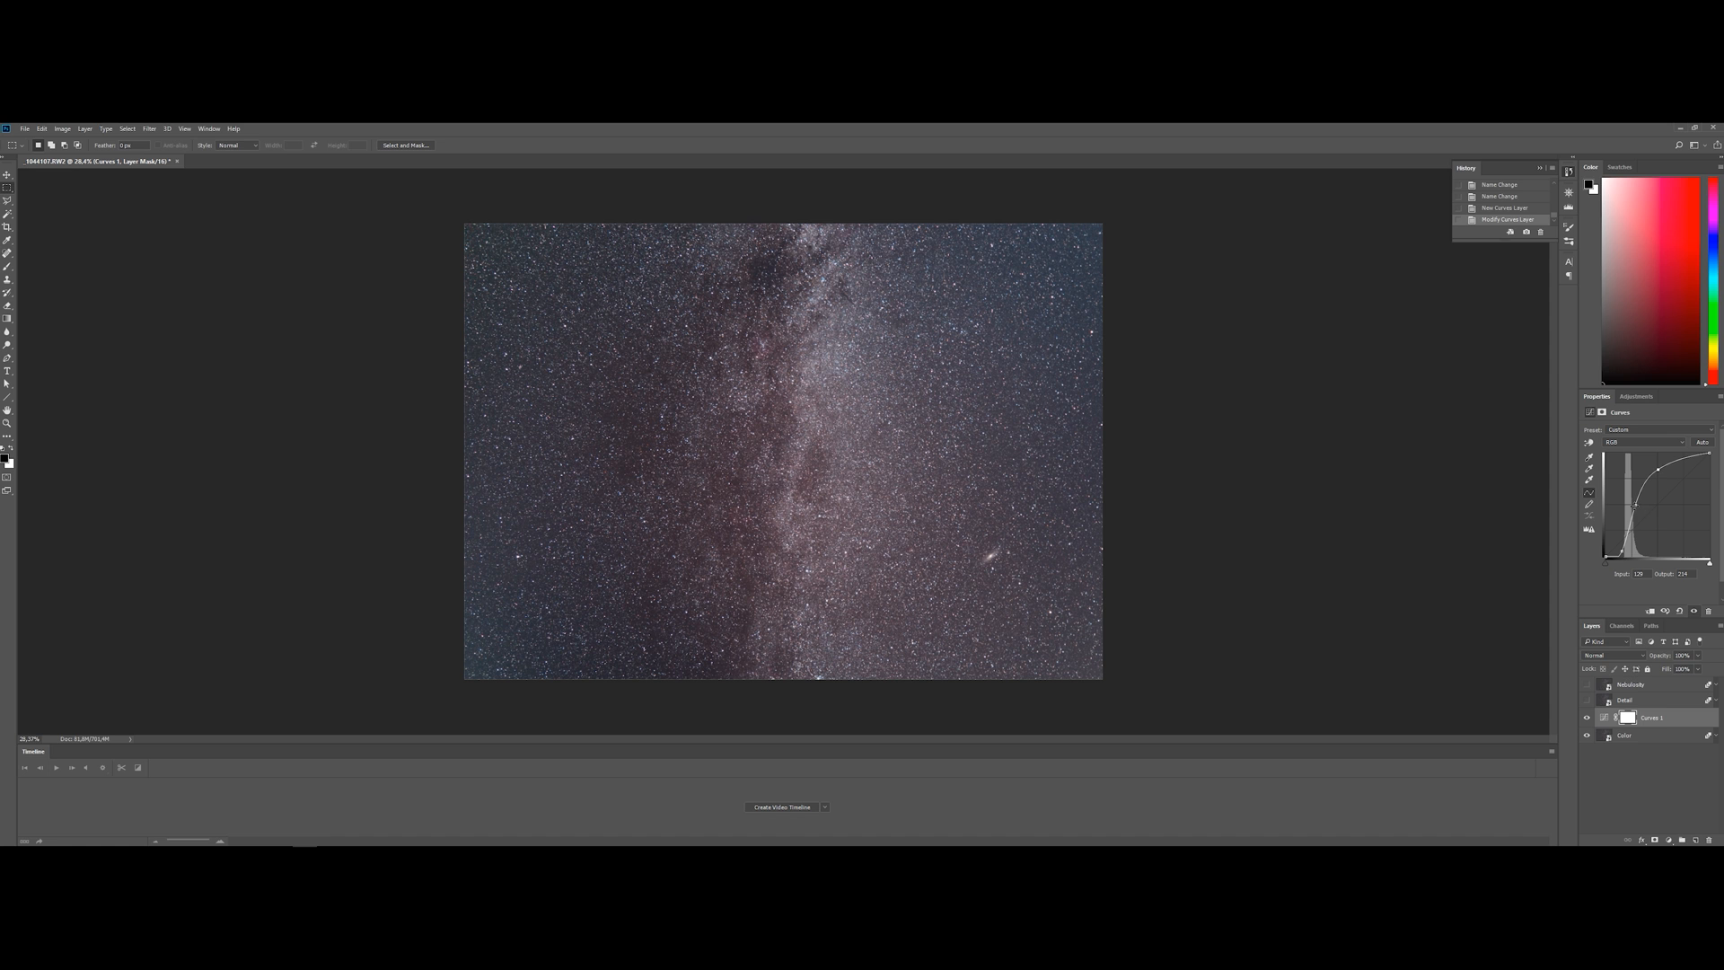
drag(1622, 551, 1624, 551)
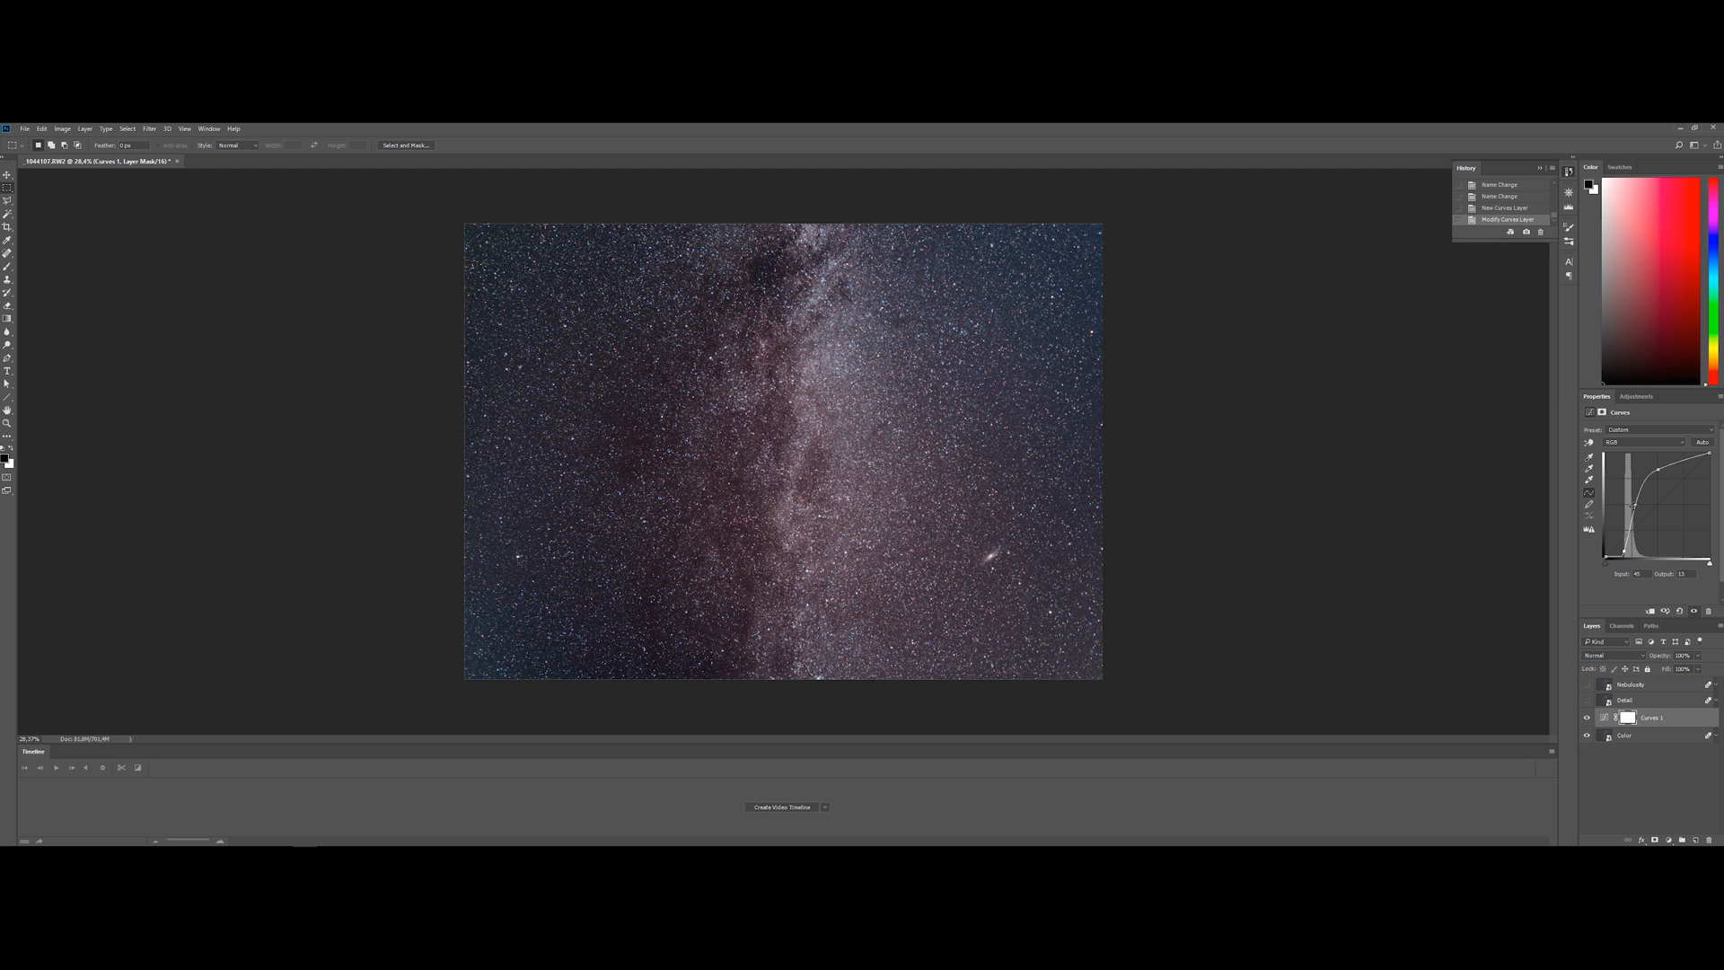
drag(1635, 506, 1656, 463)
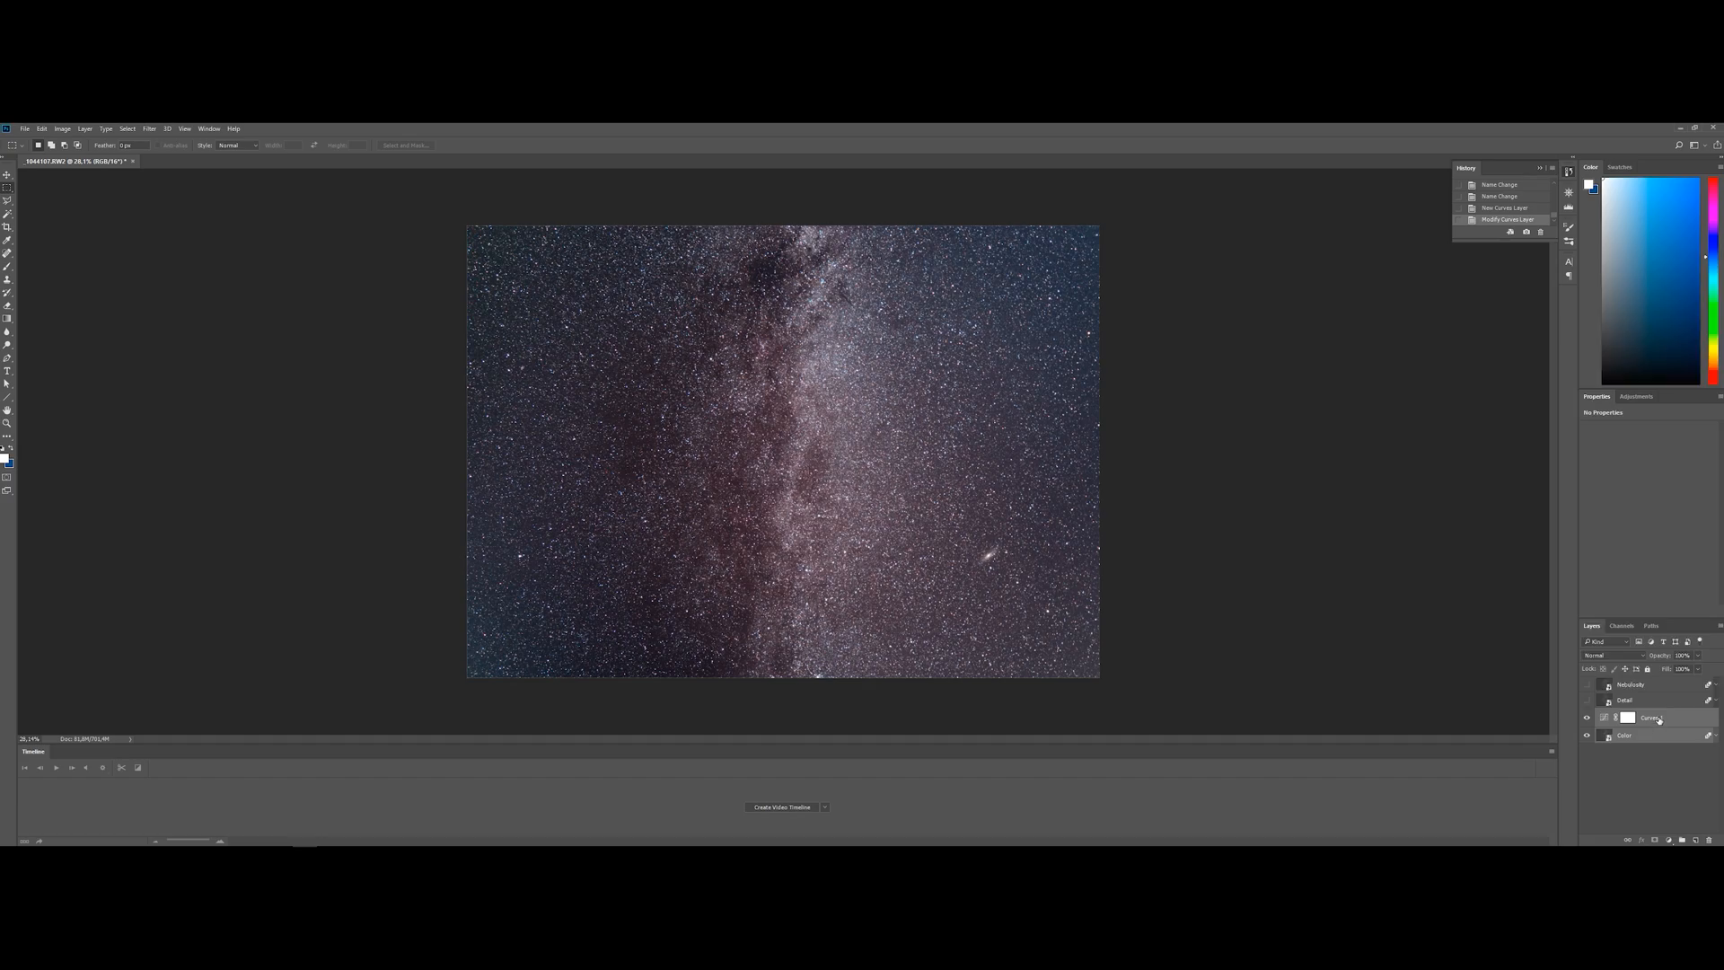
Convert the Curves adjustment and the Color layer together into one smart object
right_click(1648, 717)
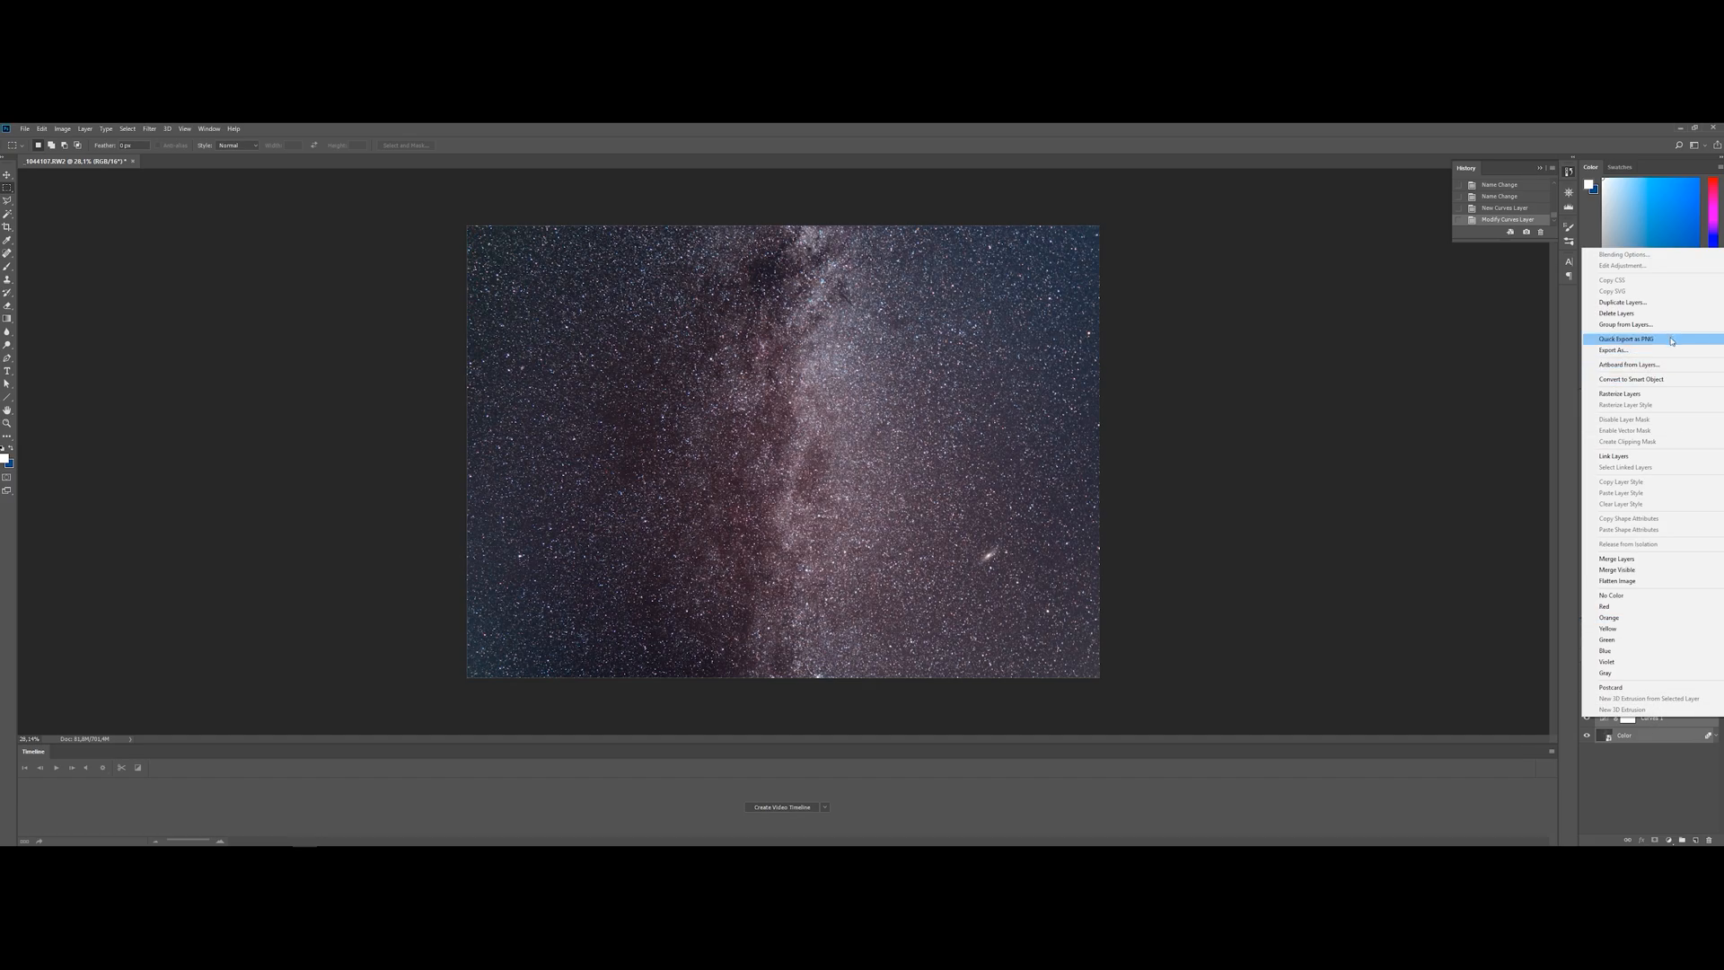
click(1660, 380)
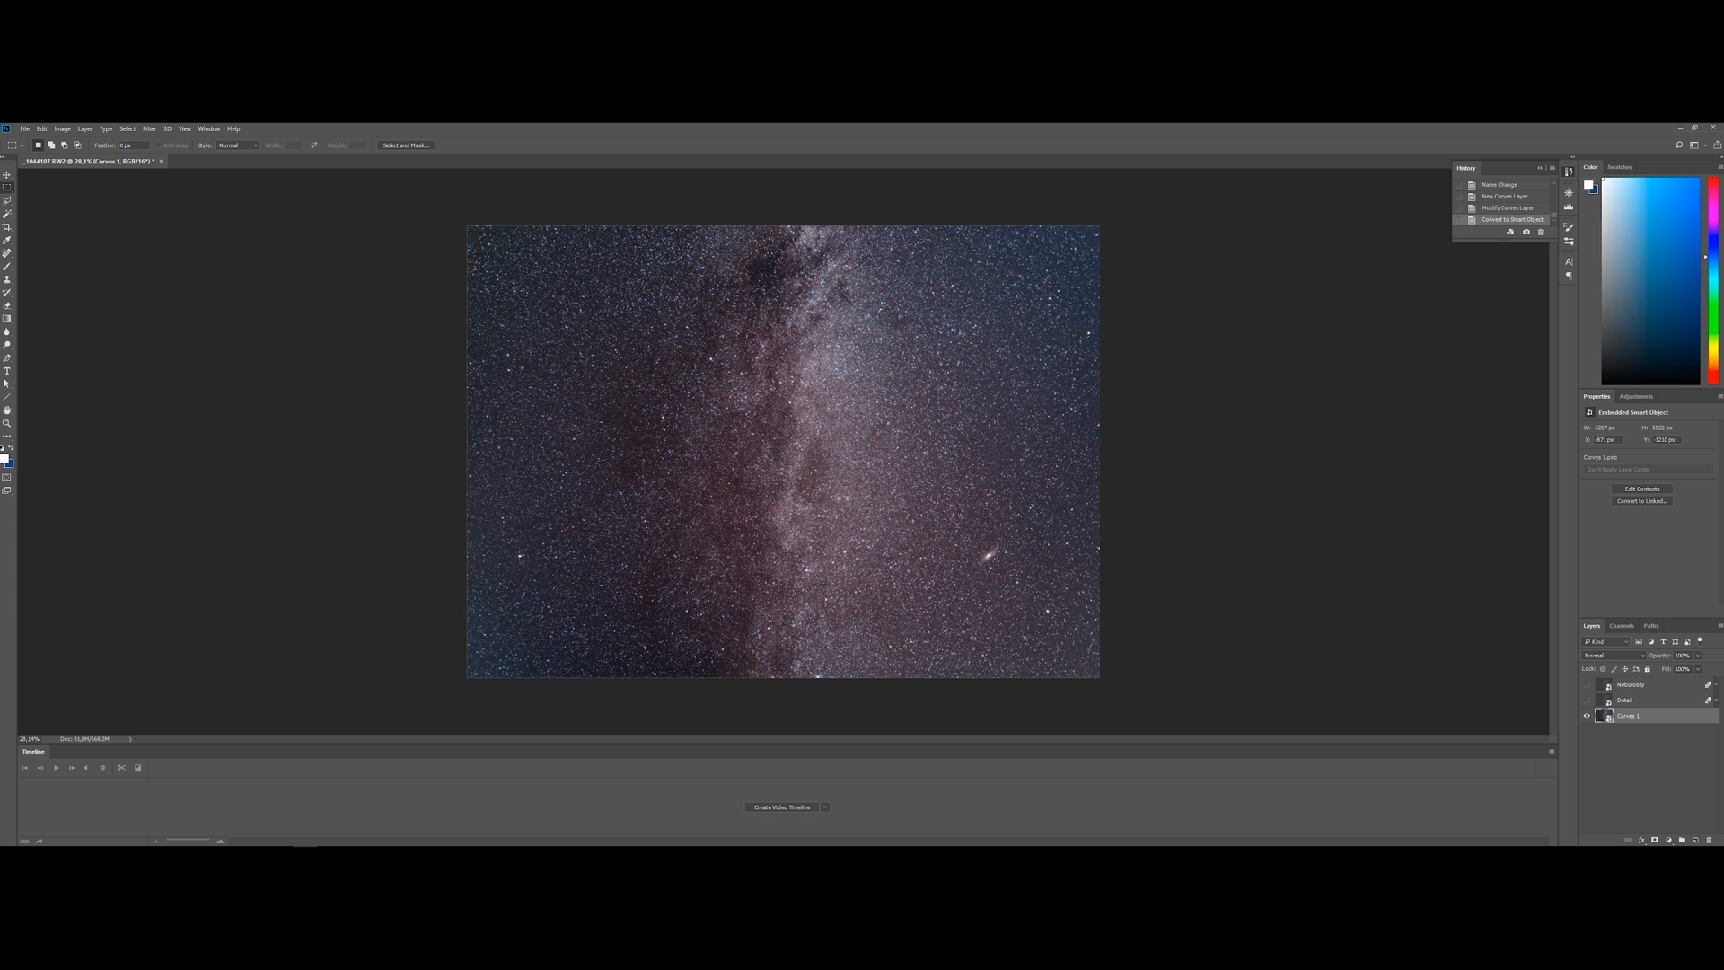
Apply a Dust & Scratches filter to the Color smart object, adjusting radius and threshold to suppress the small stars
click(149, 129)
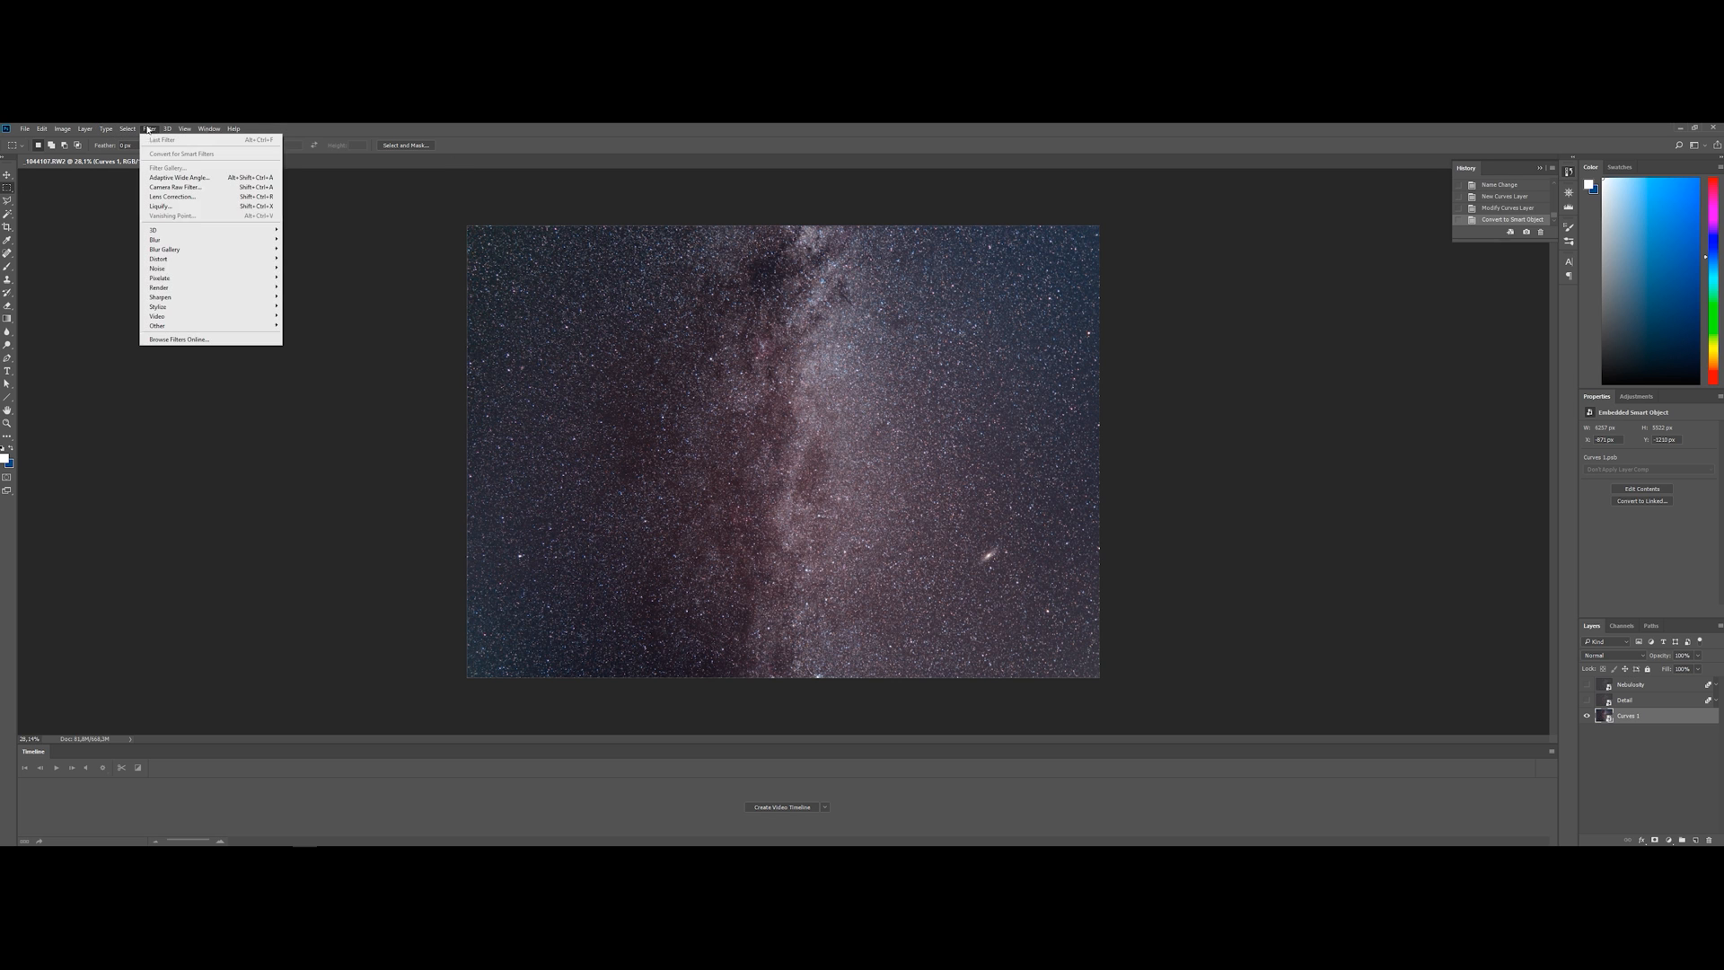
mouse_move(211, 269)
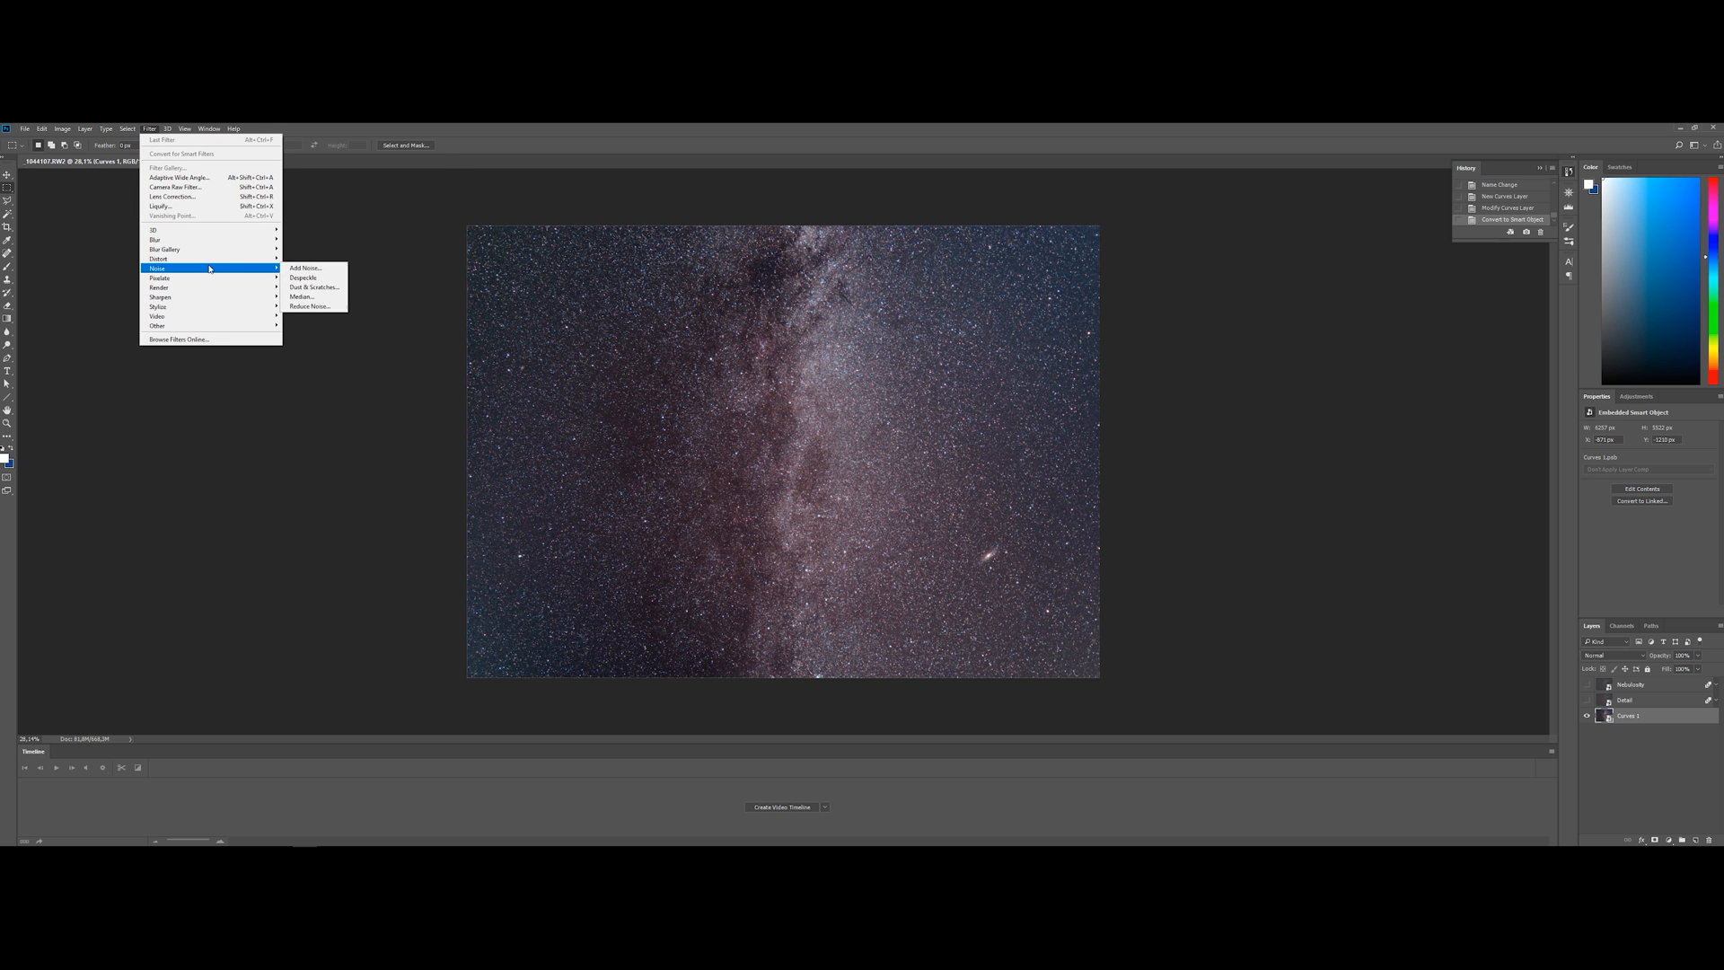
click(325, 288)
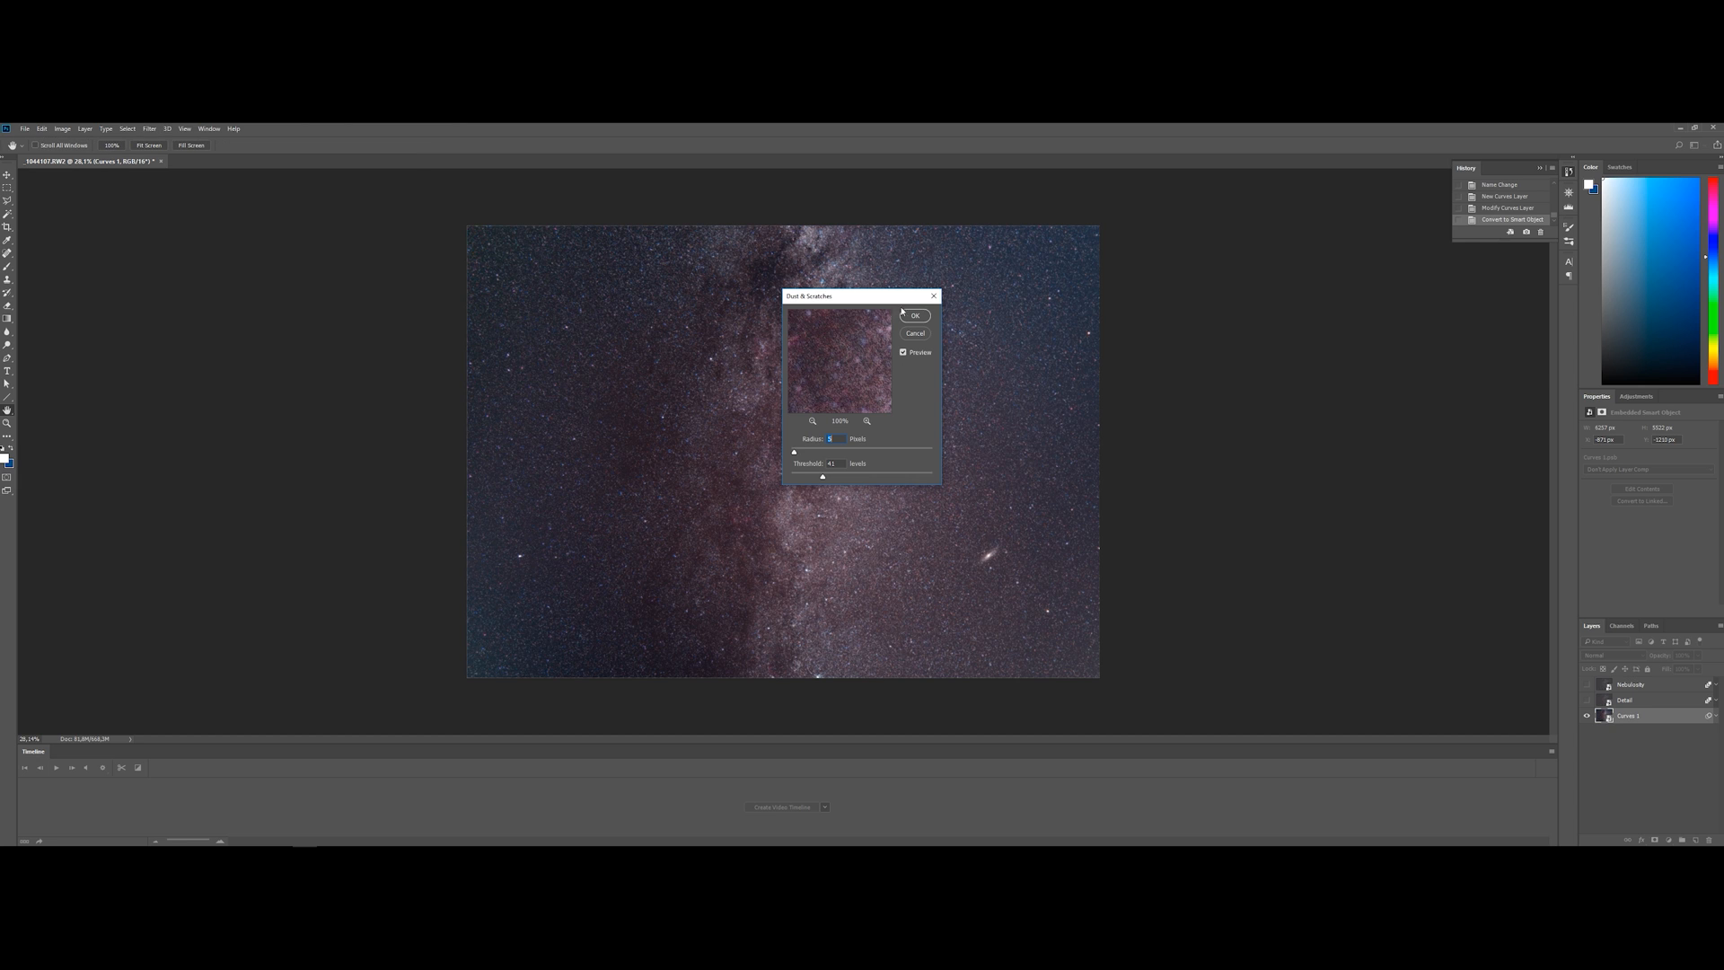
drag(850, 291, 1218, 311)
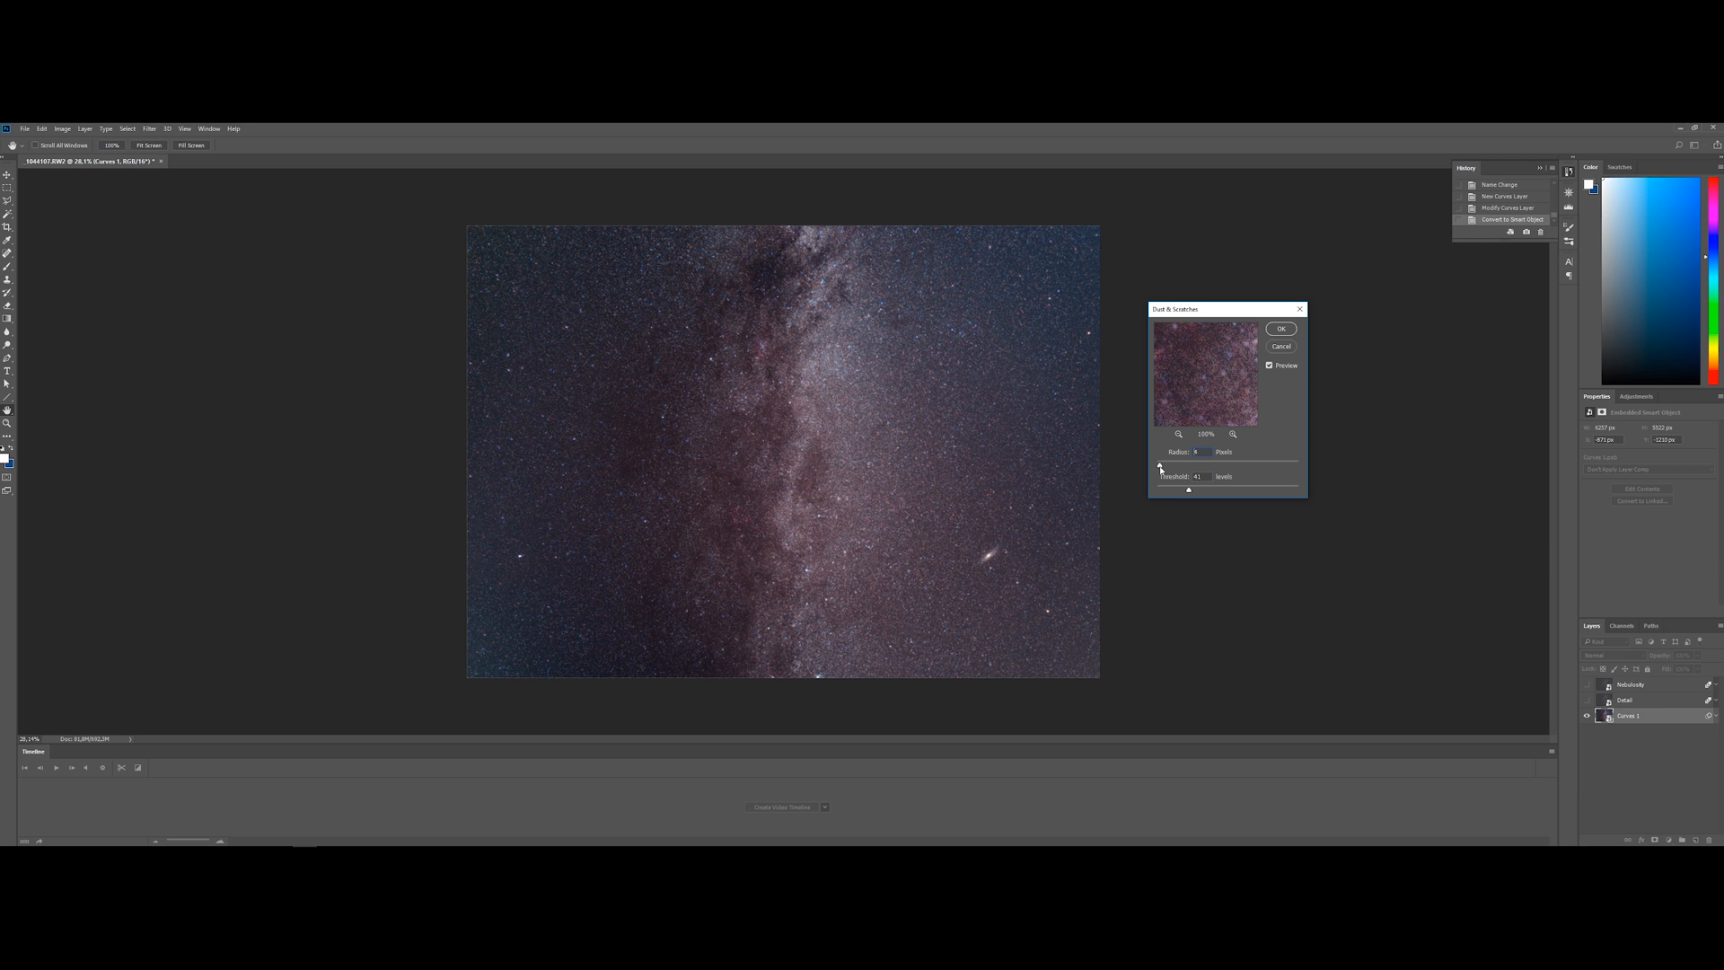
drag(1160, 469, 1156, 473)
drag(1157, 491, 1164, 492)
drag(1177, 491, 1181, 492)
click(1283, 330)
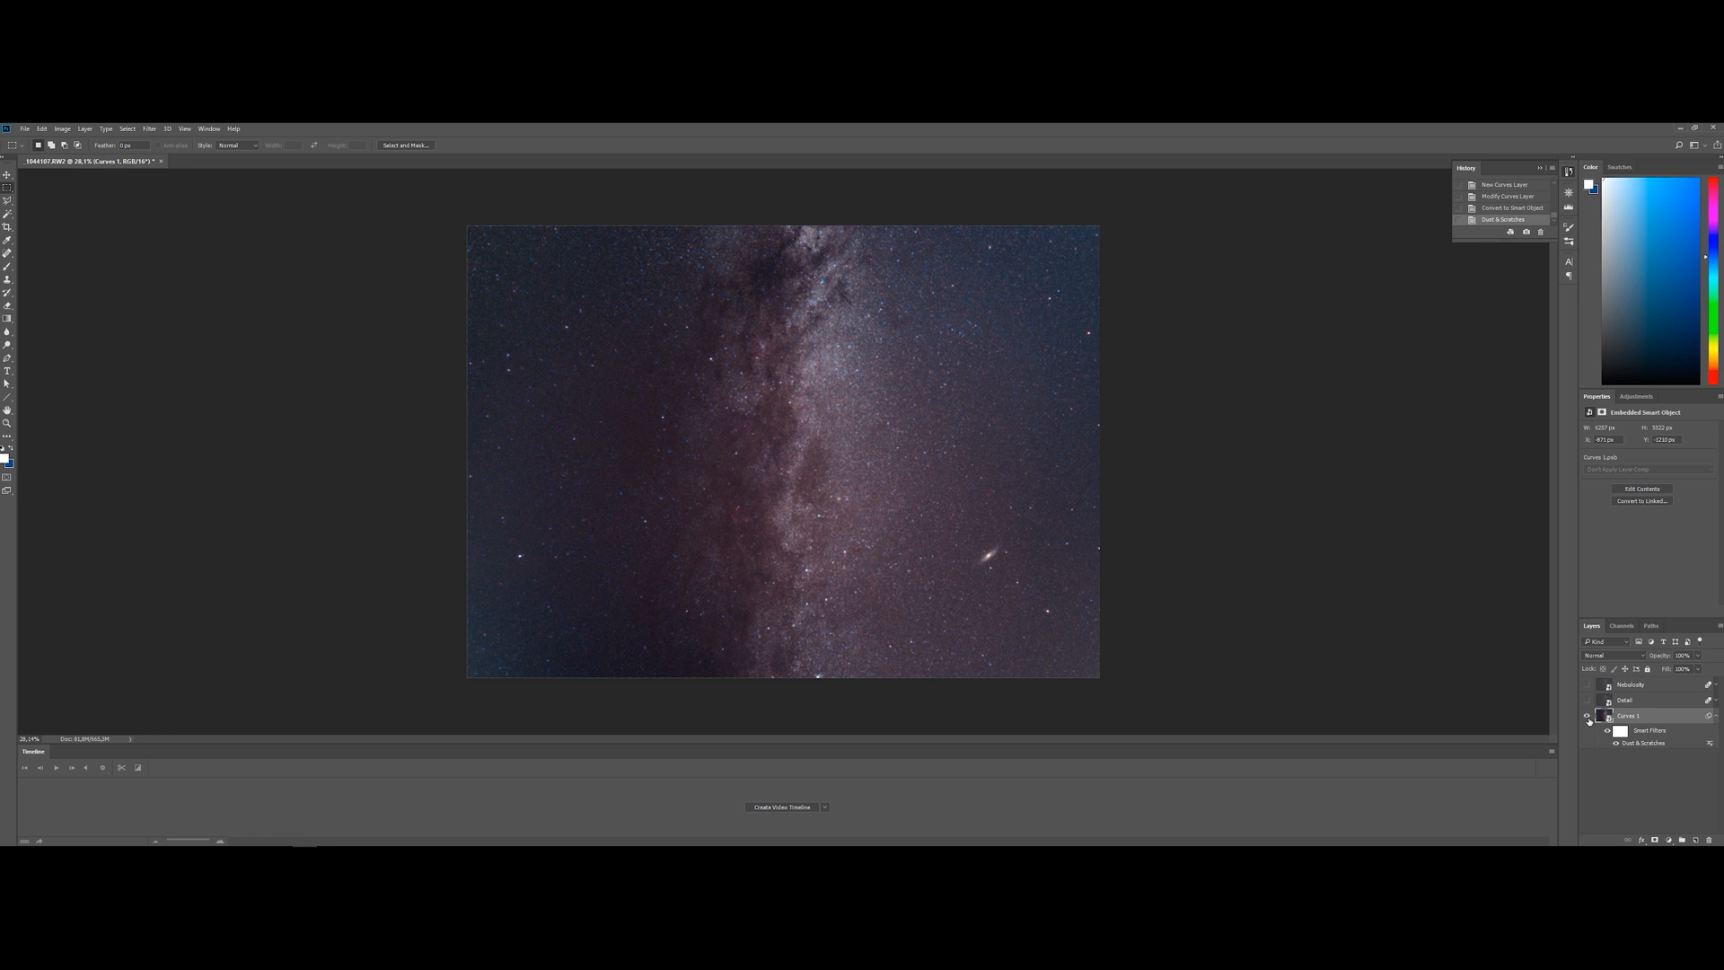
Hide the Curves 1 smart object, then show and select the Detail layer
click(1587, 716)
click(1586, 701)
click(1643, 700)
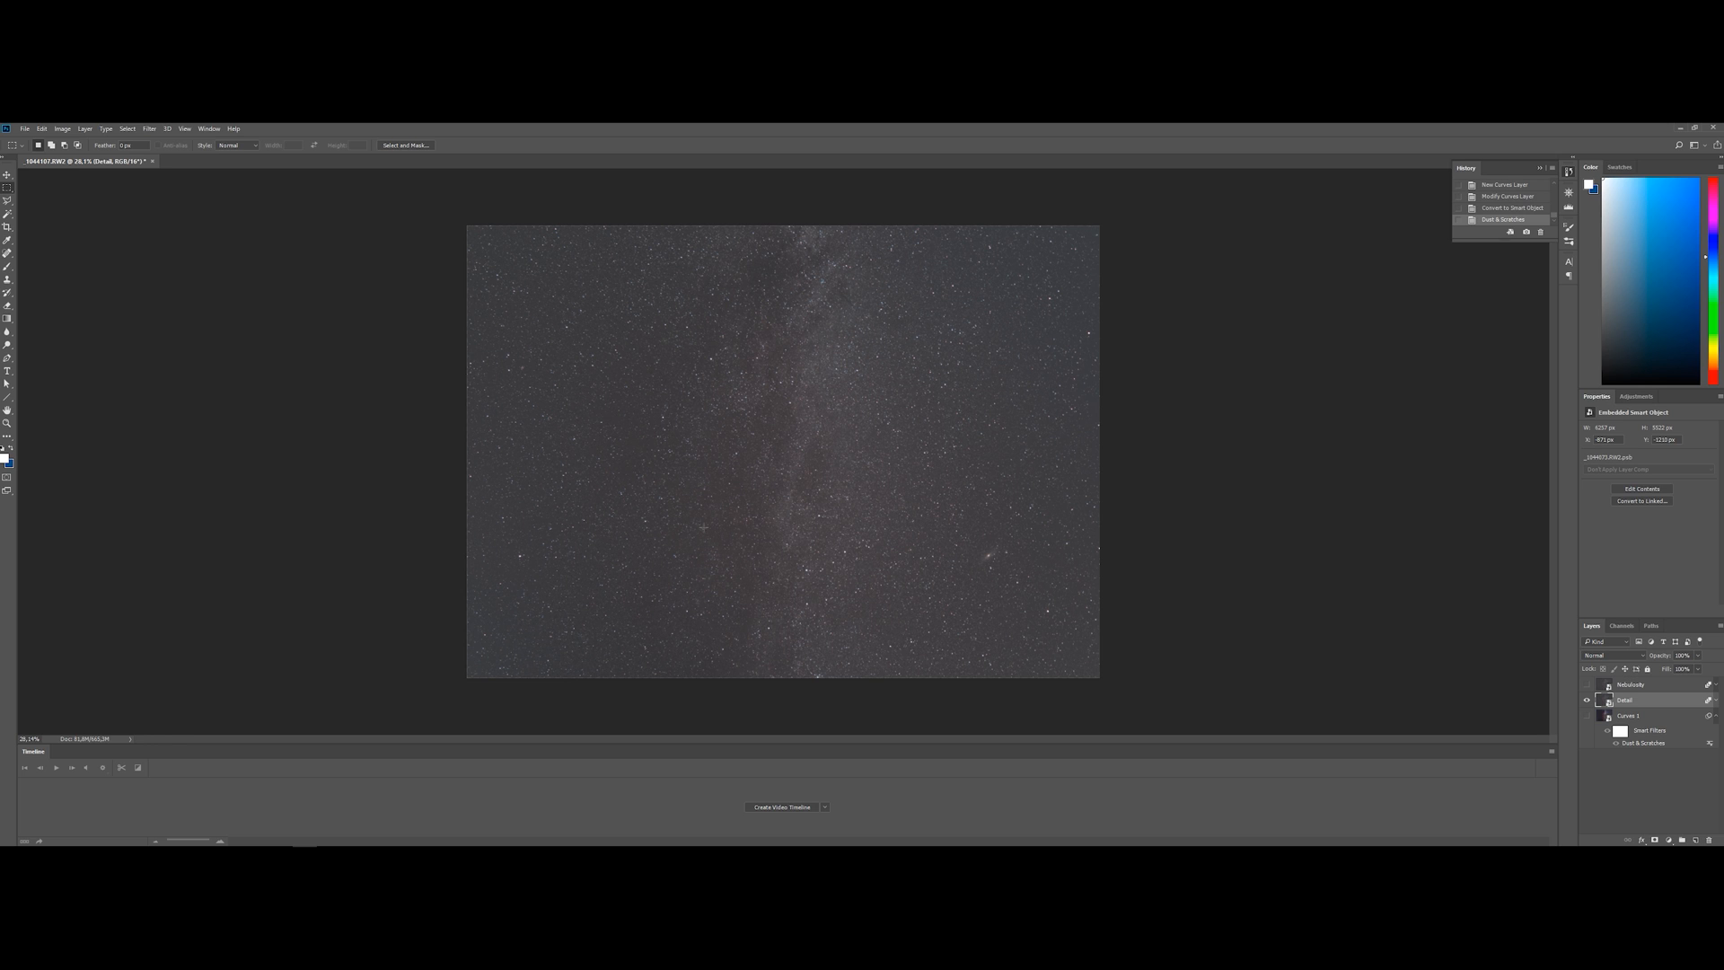
click(149, 129)
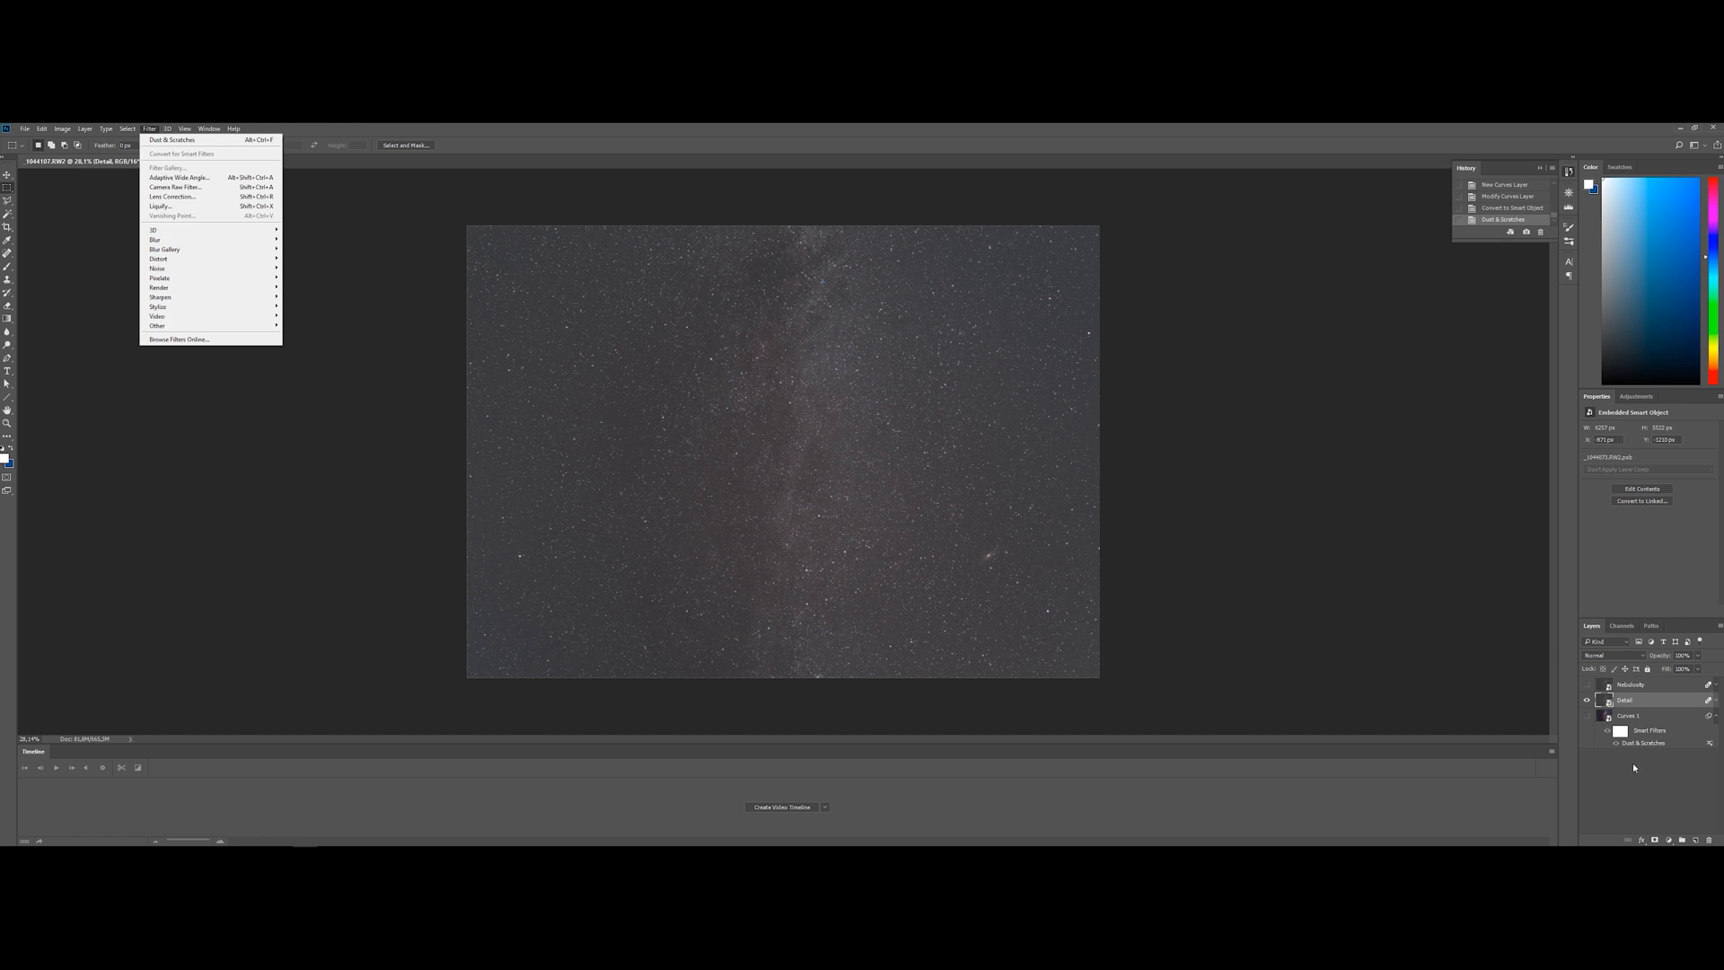
click(1634, 768)
click(1642, 704)
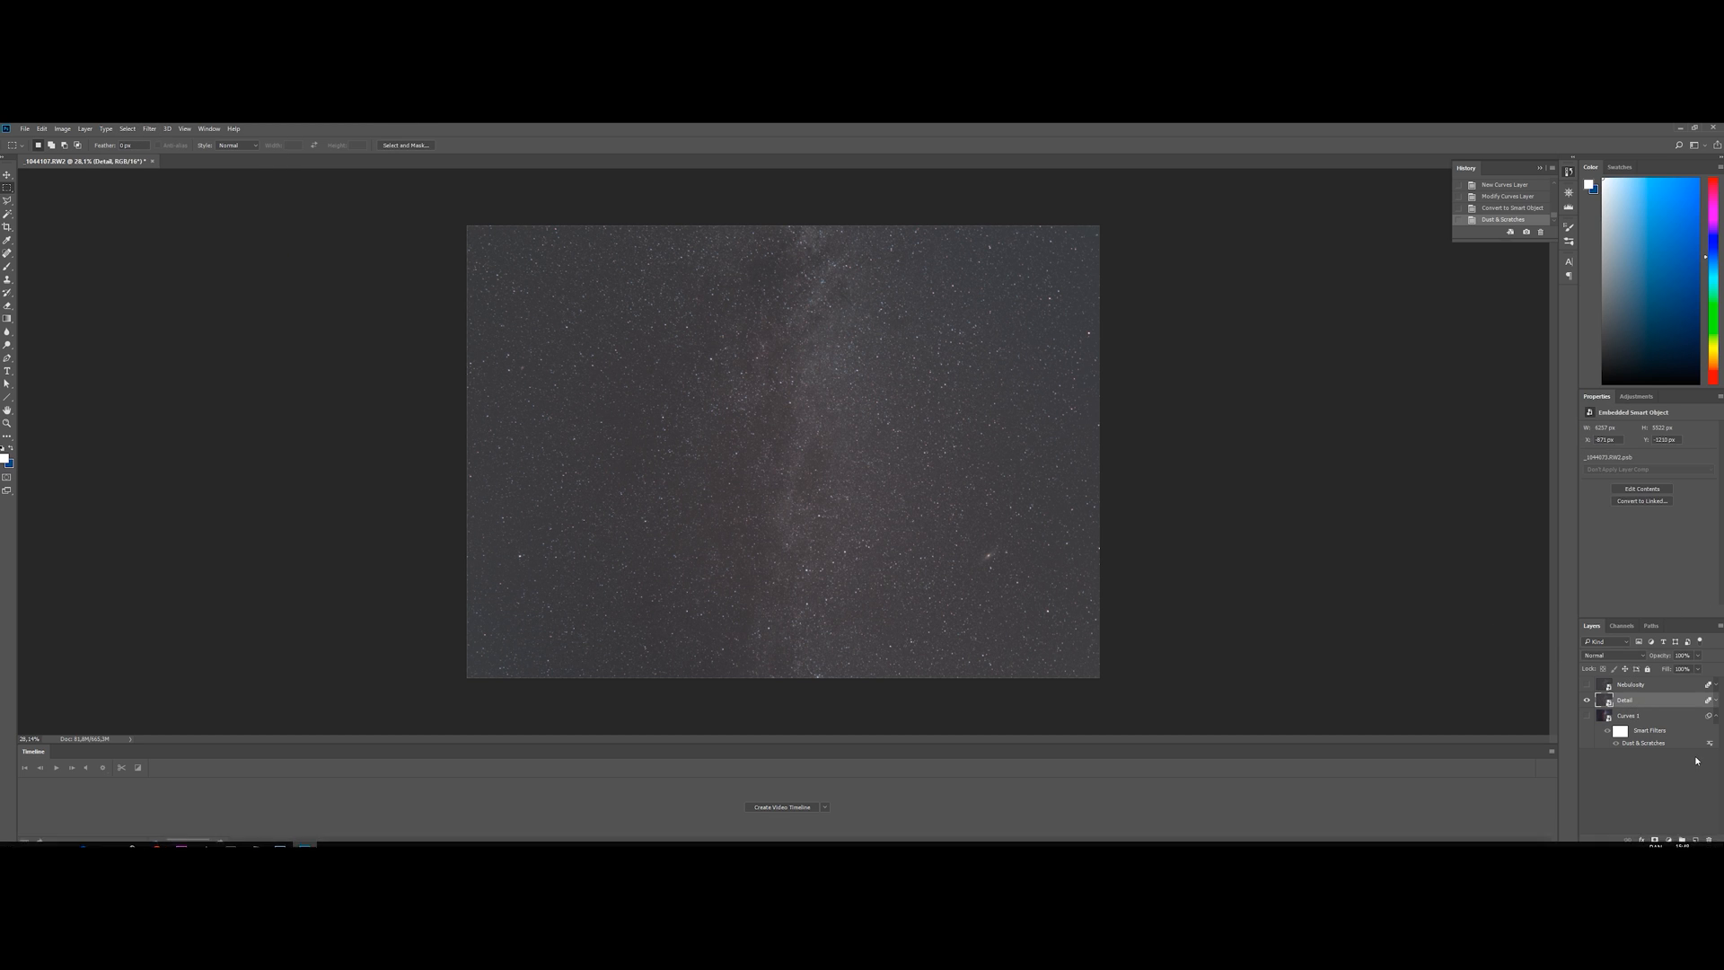
Add a Curves adjustment above the Detail layer, holding the shadows down and raising the midtones steeply for strong contrast
click(1669, 842)
click(1672, 683)
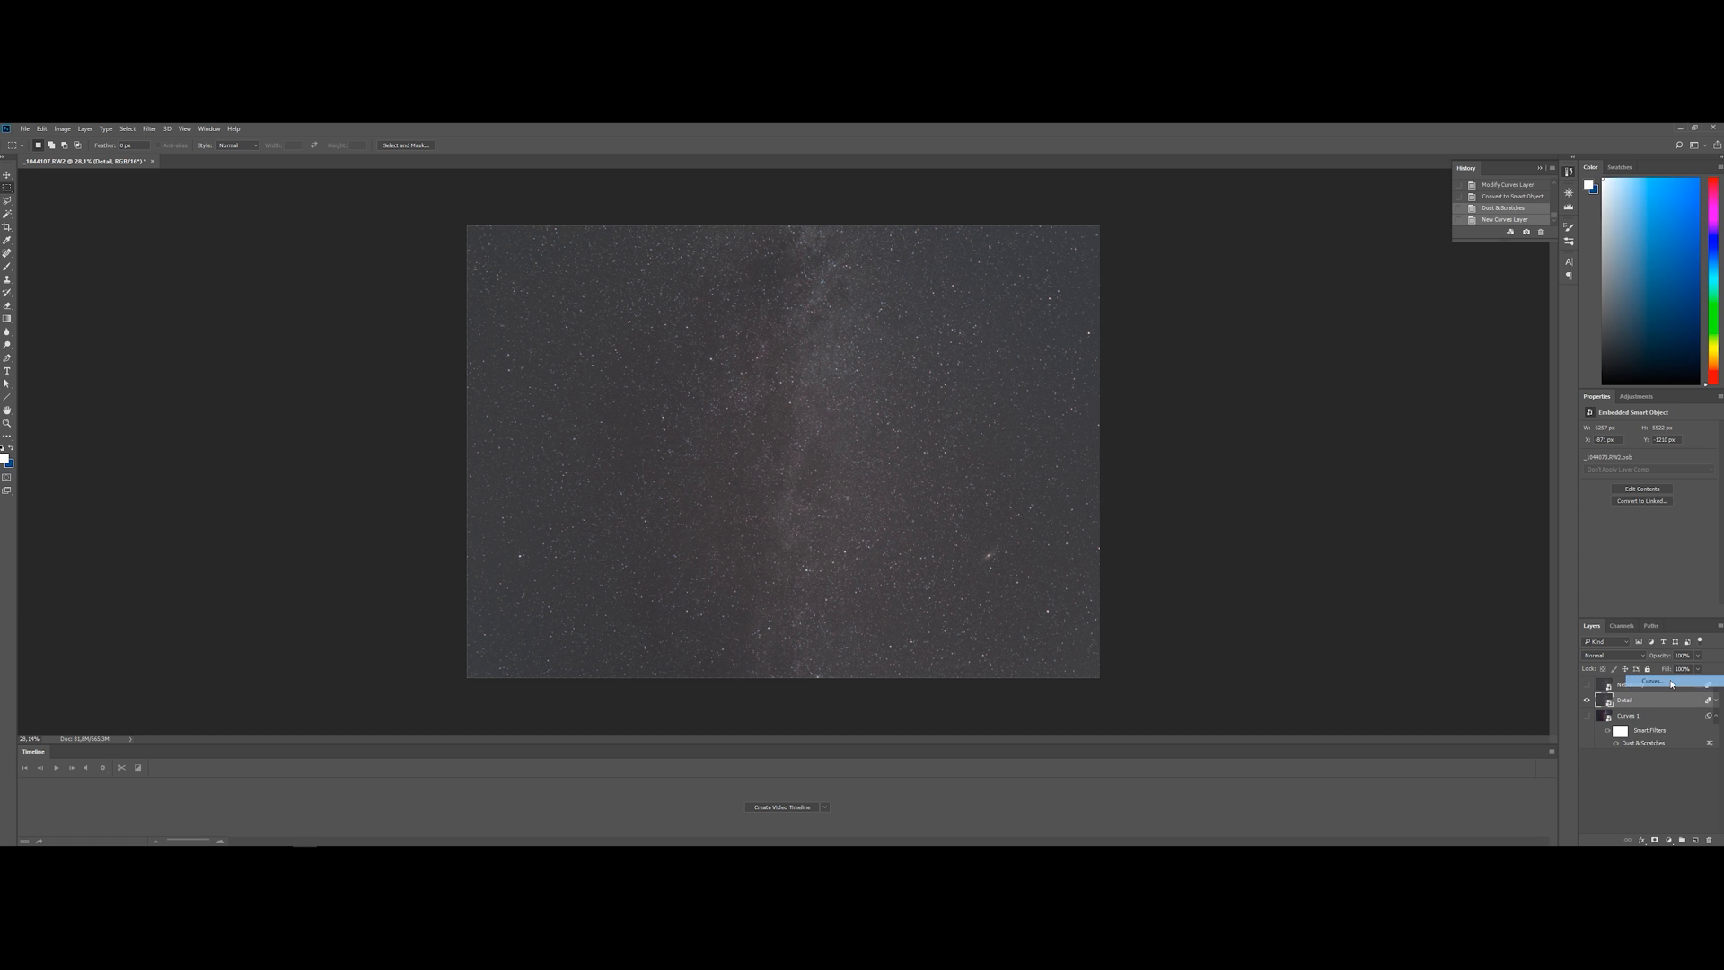
drag(1614, 550, 1651, 469)
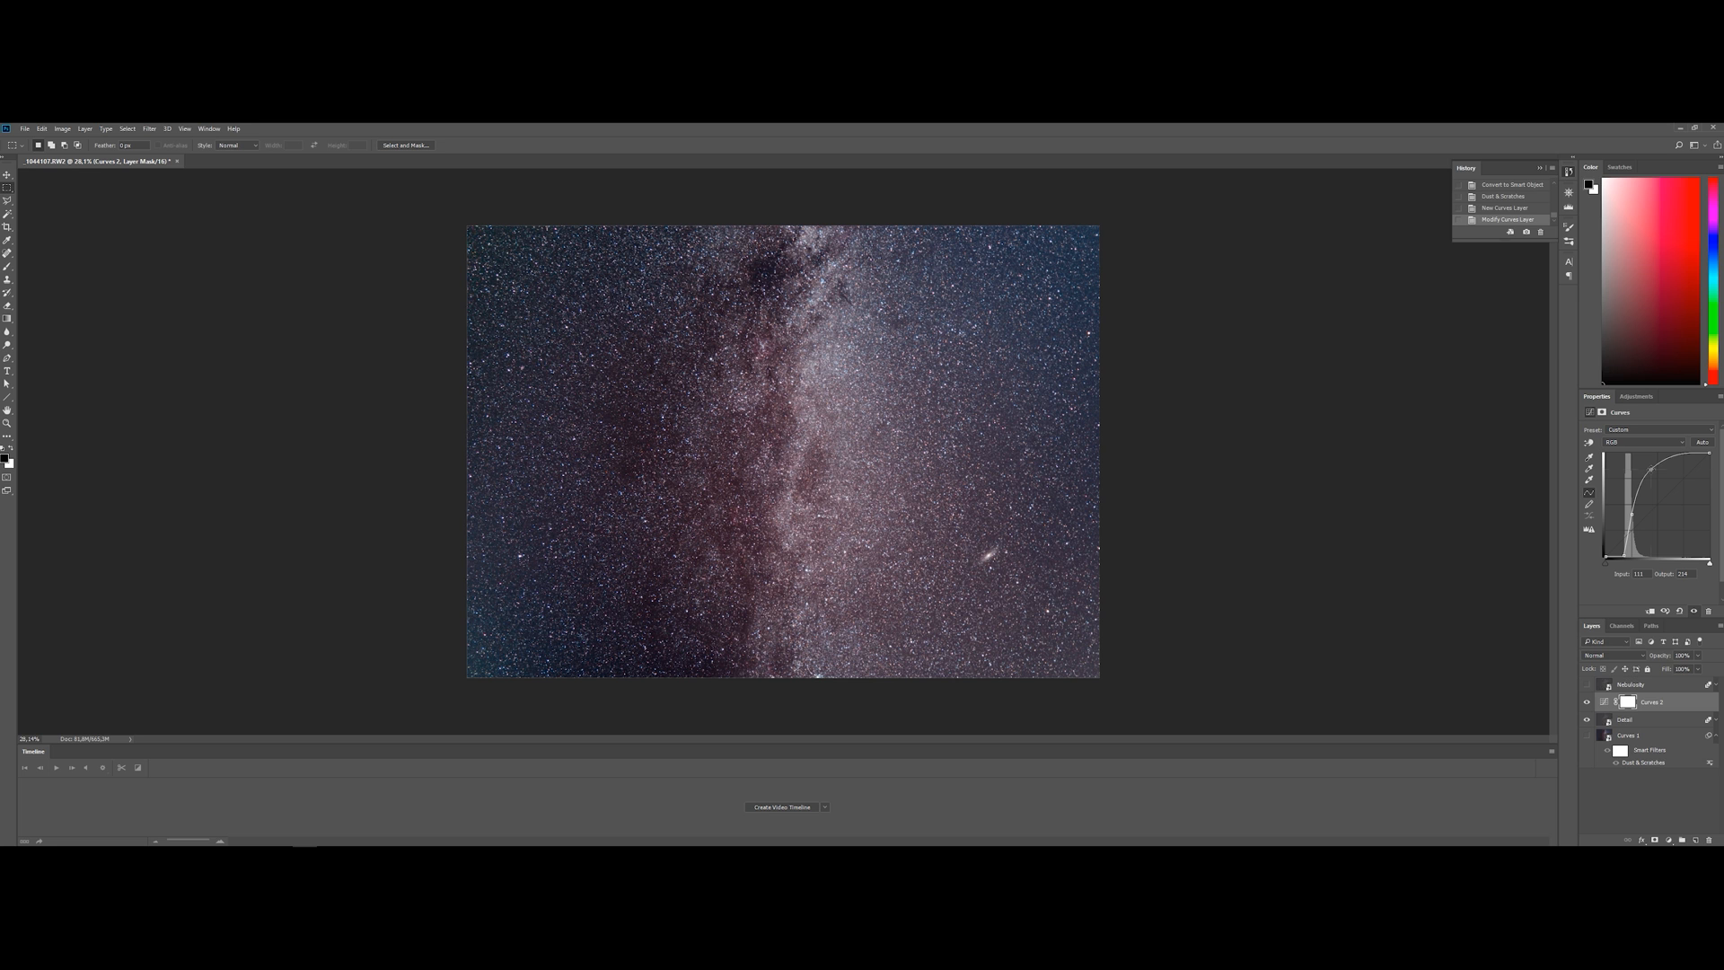
drag(1623, 556, 1624, 556)
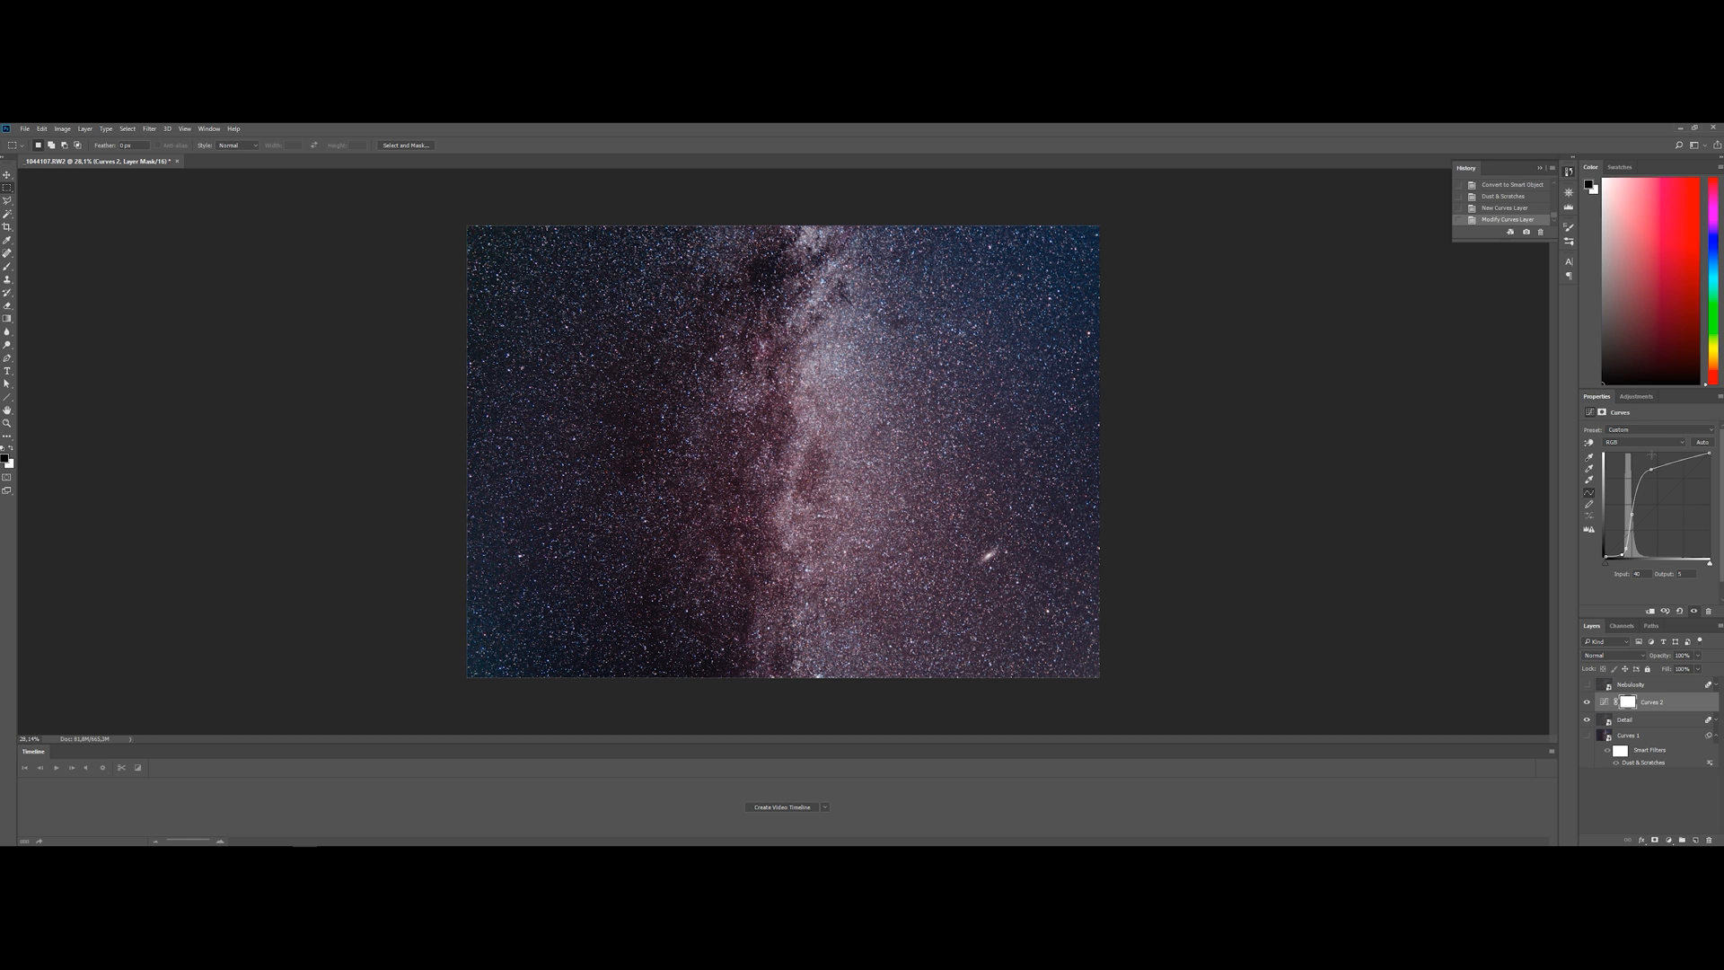
drag(1650, 469, 1649, 470)
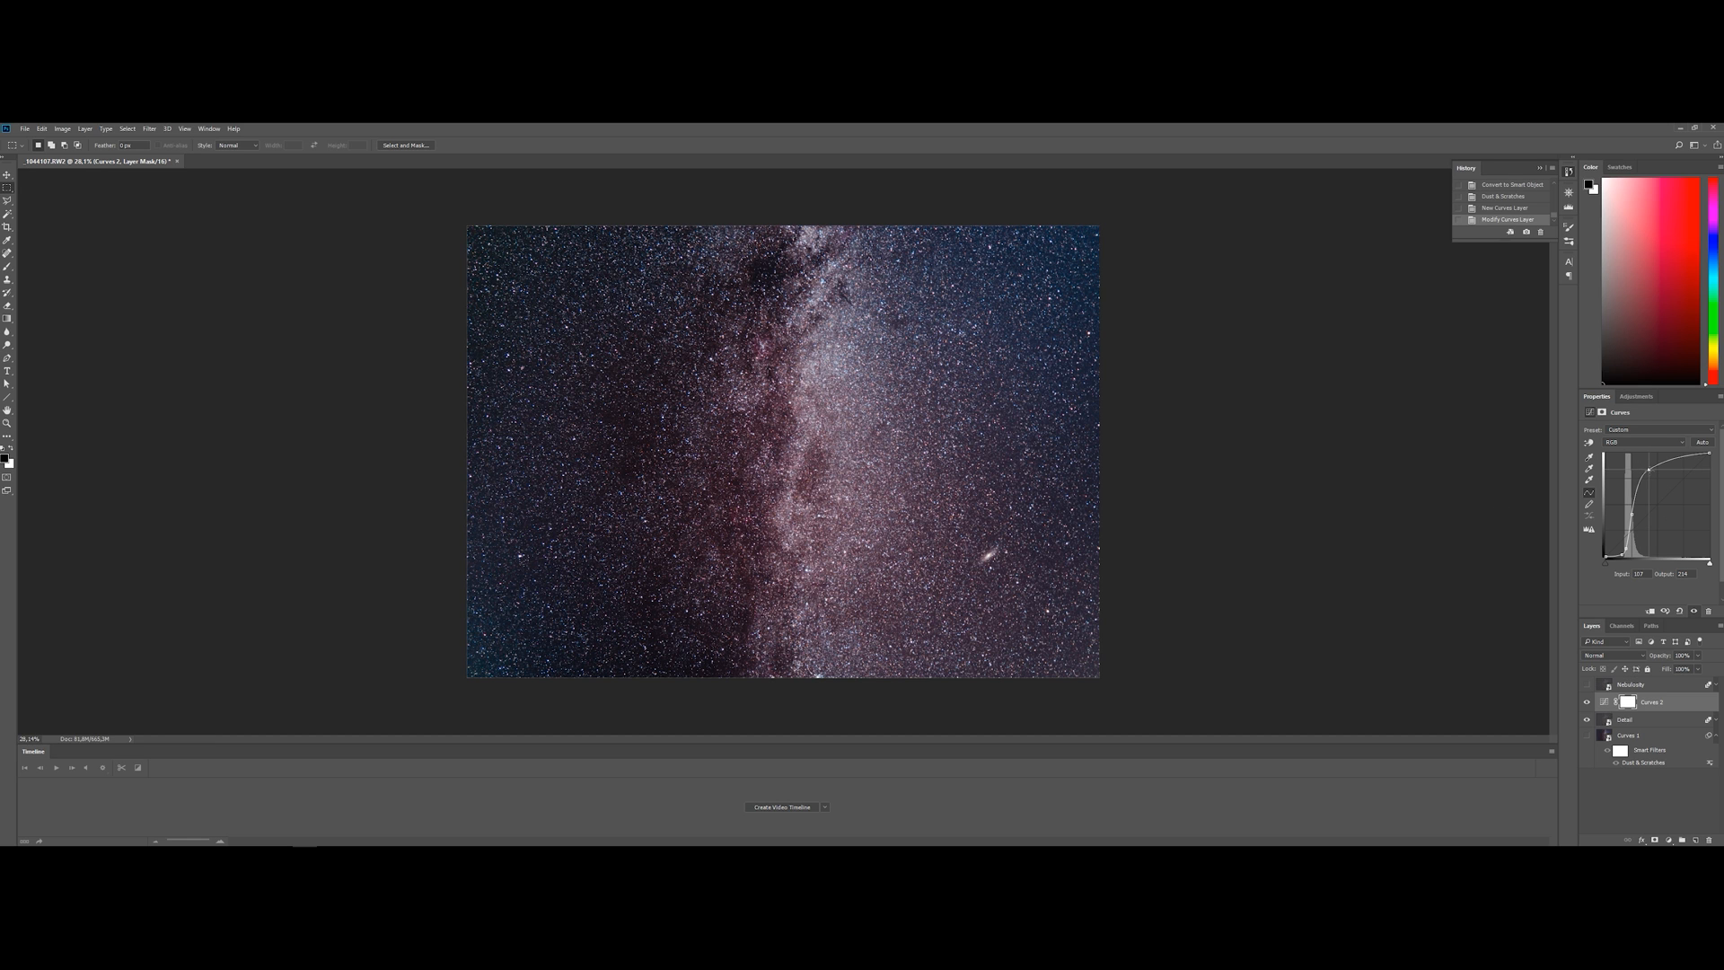
click(1631, 513)
drag(1632, 514, 1630, 514)
click(1625, 551)
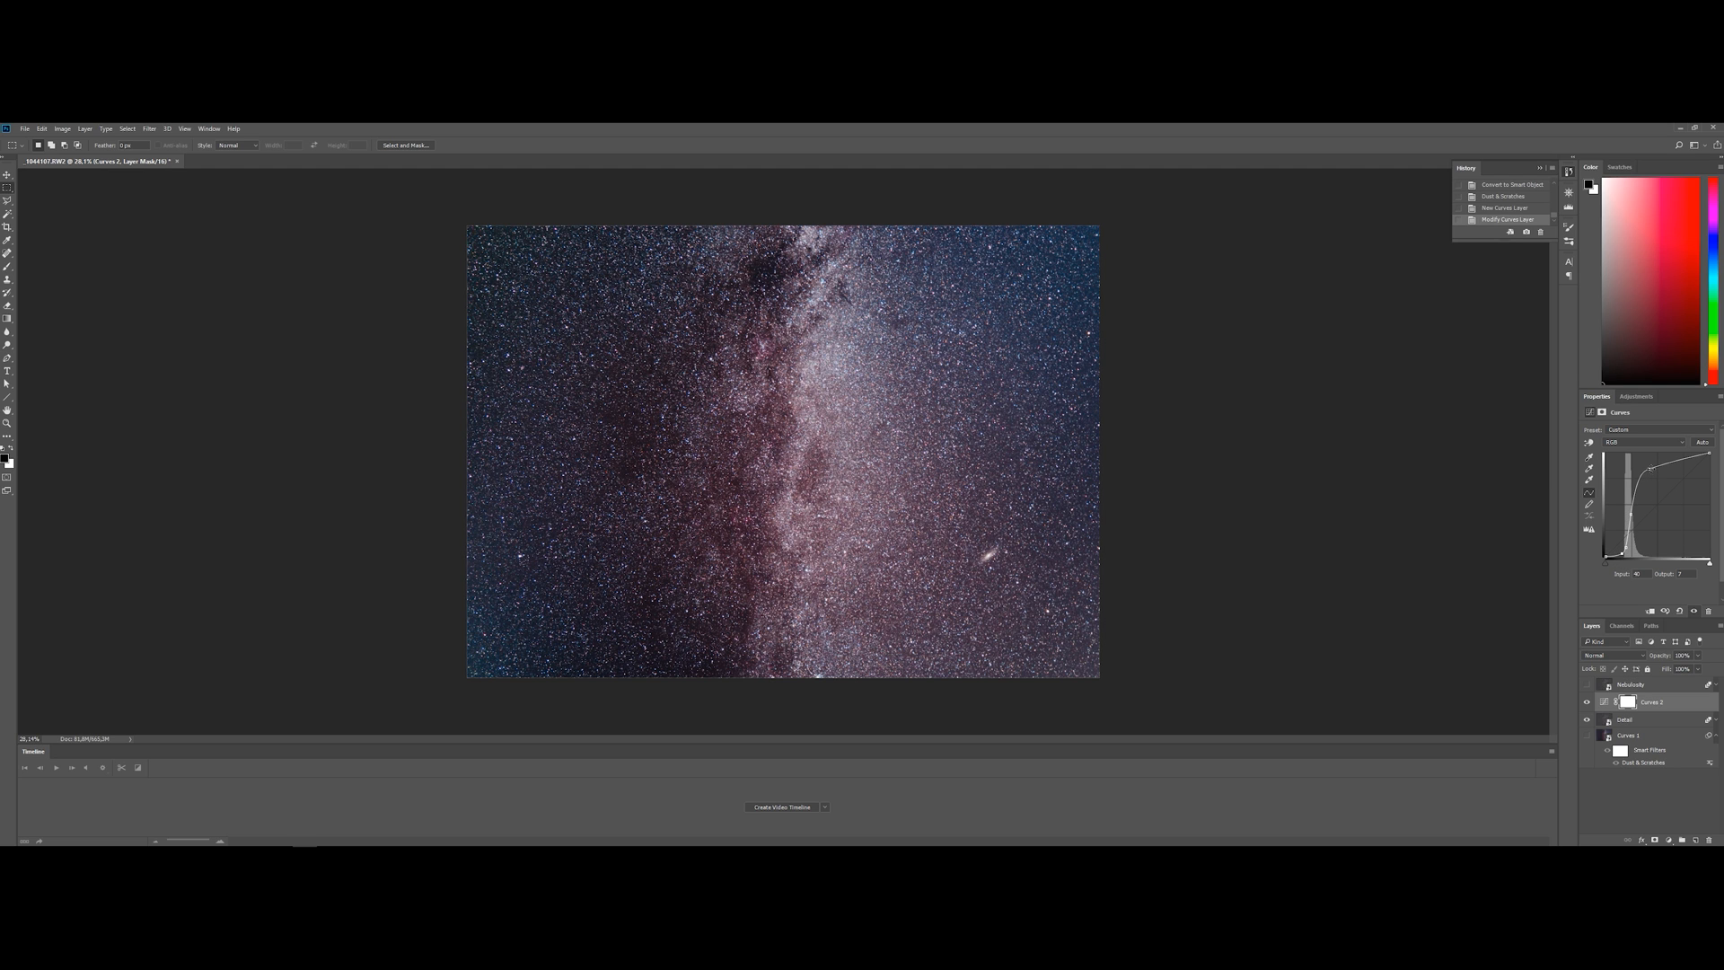
drag(1648, 468, 1647, 469)
Convert the new Curves adjustment and the Detail layer together into one smart object
shift+click(1666, 720)
right_click(1666, 721)
click(1651, 328)
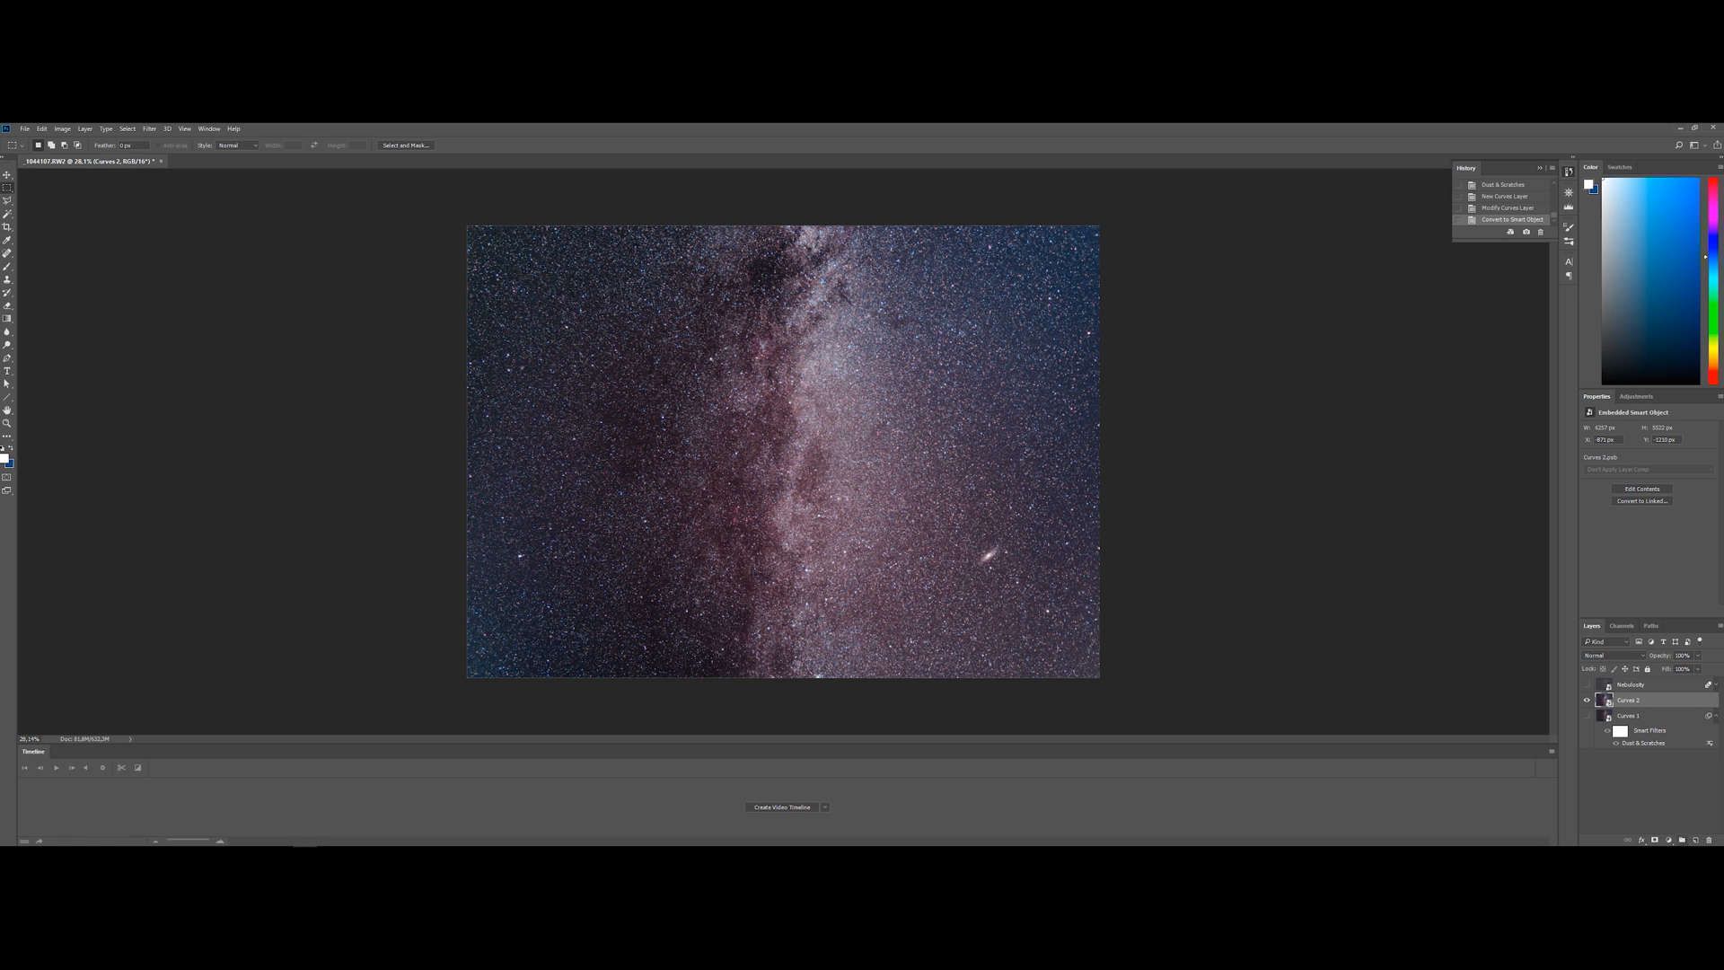
Add a Black & White adjustment above the Curves 2 smart object, lowering reds slightly and yellows, greens and cyans to about their minimum
click(1670, 841)
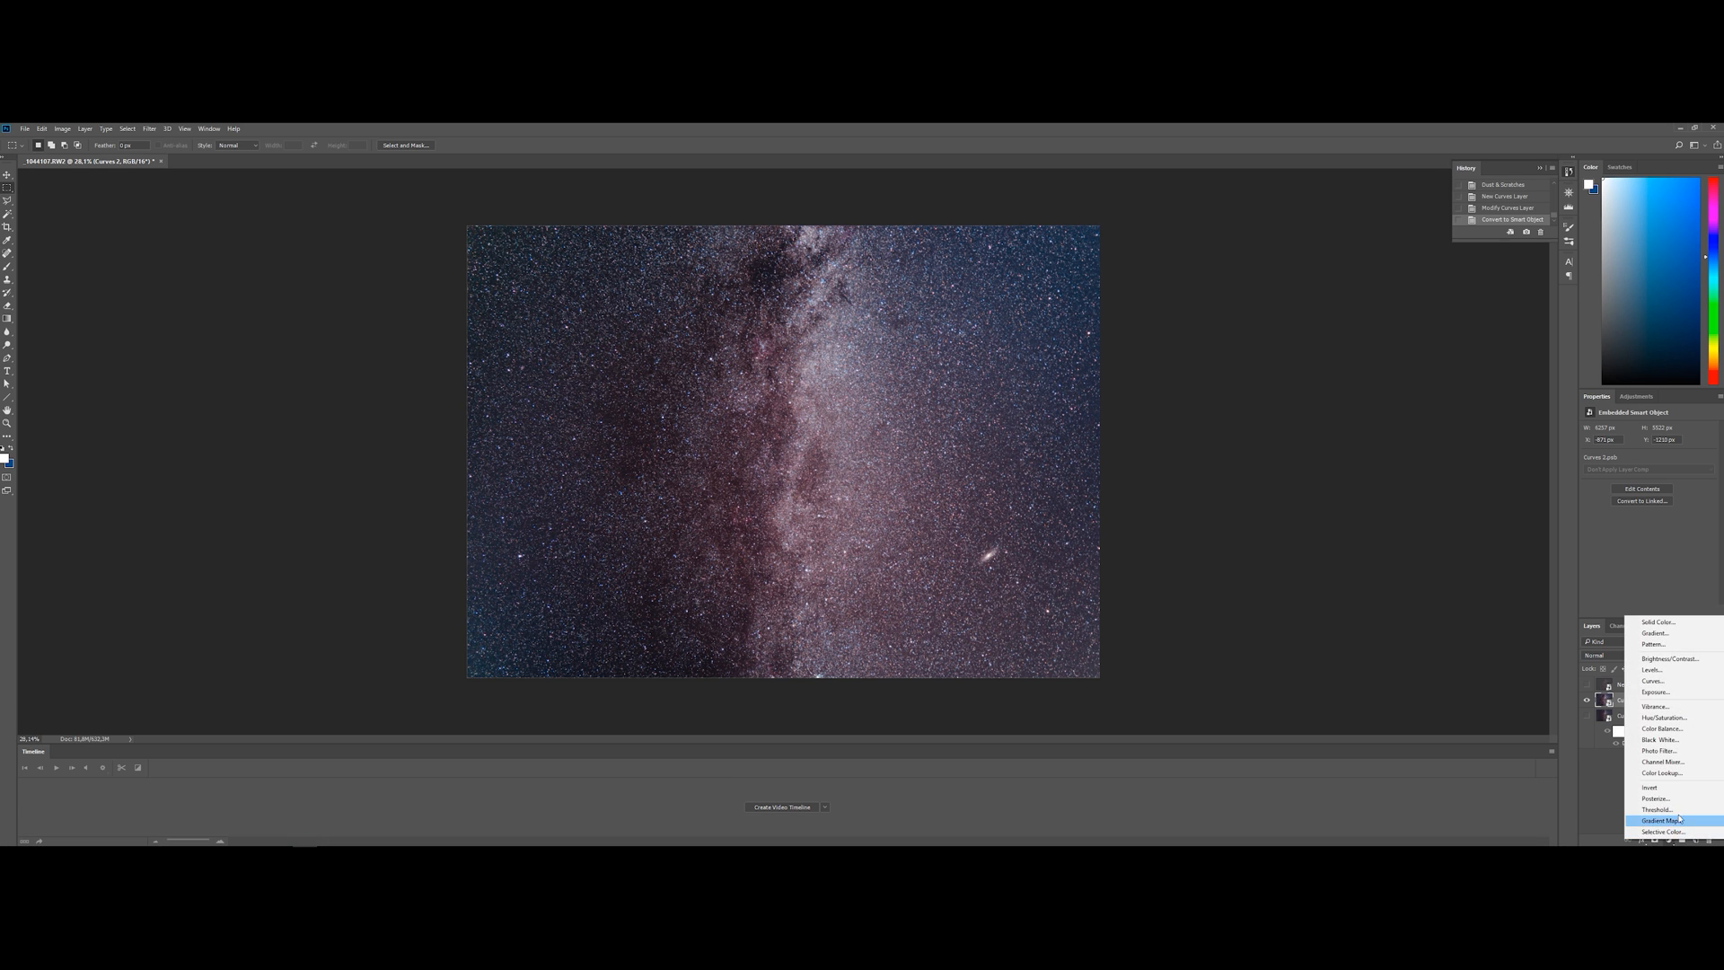
click(1698, 739)
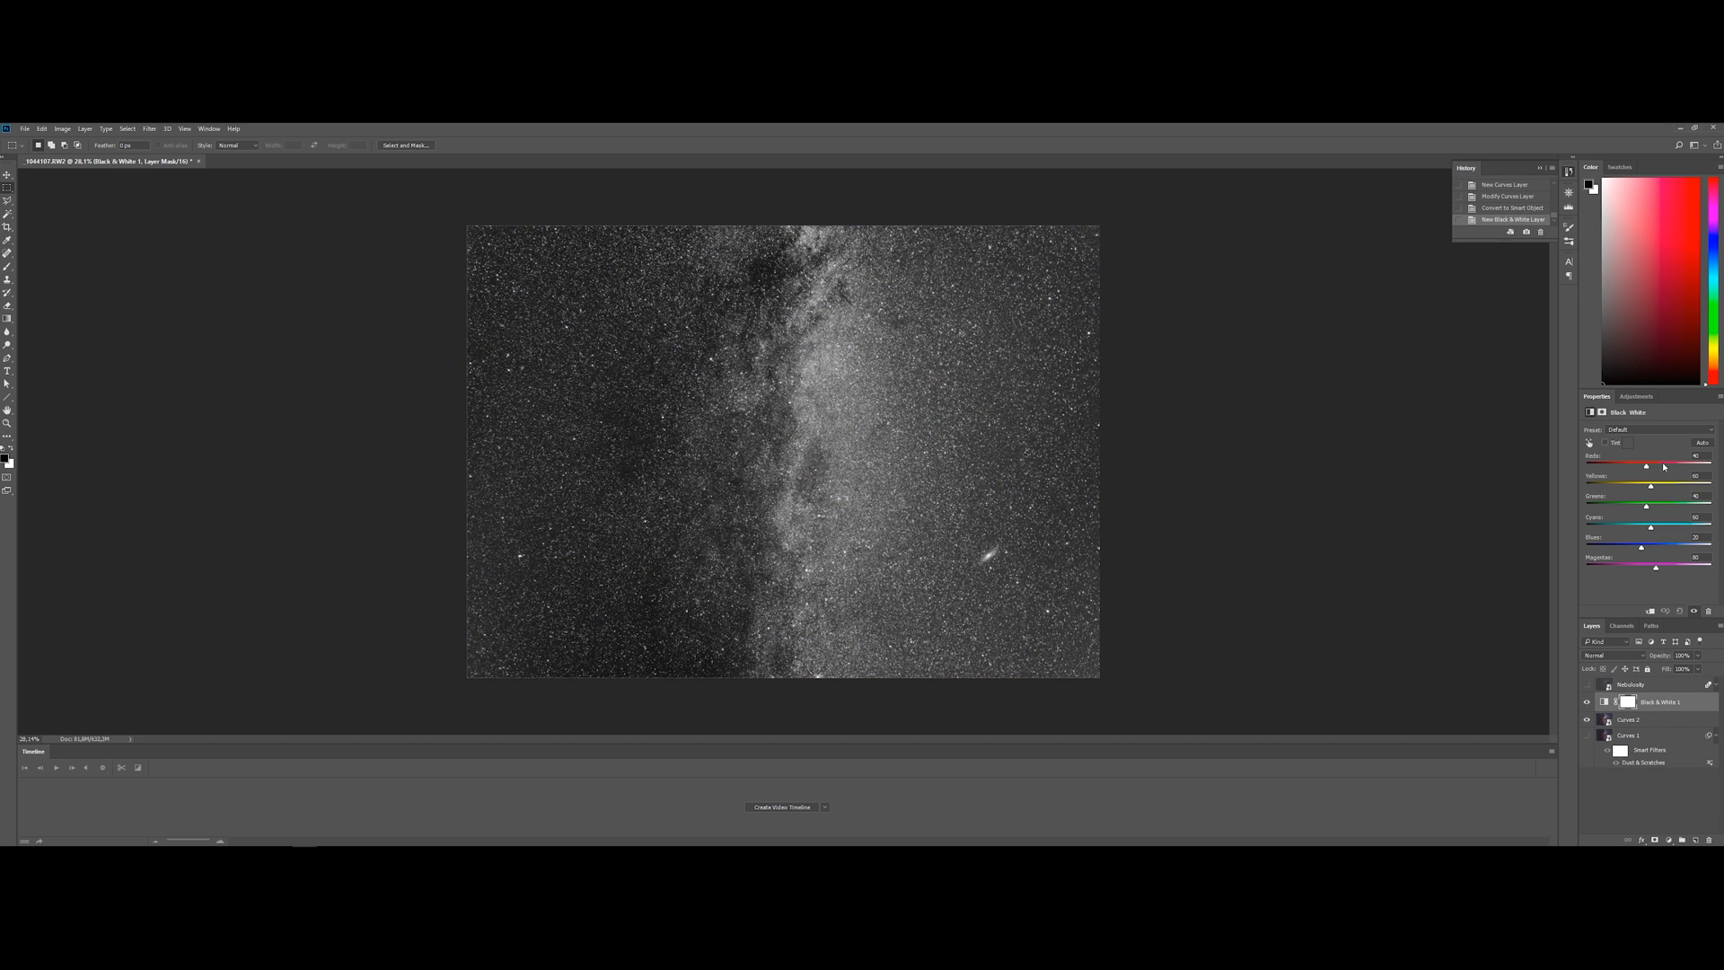
mouse_move(1646, 467)
mouse_down()
mouse_move(1604, 479)
mouse_move(1671, 483)
mouse_move(1594, 483)
mouse_move(1656, 490)
mouse_move(1638, 496)
mouse_up()
mouse_move(1661, 486)
mouse_down()
mouse_move(1512, 483)
mouse_move(1694, 483)
mouse_move(1650, 476)
mouse_up()
drag(1596, 482, 1601, 548)
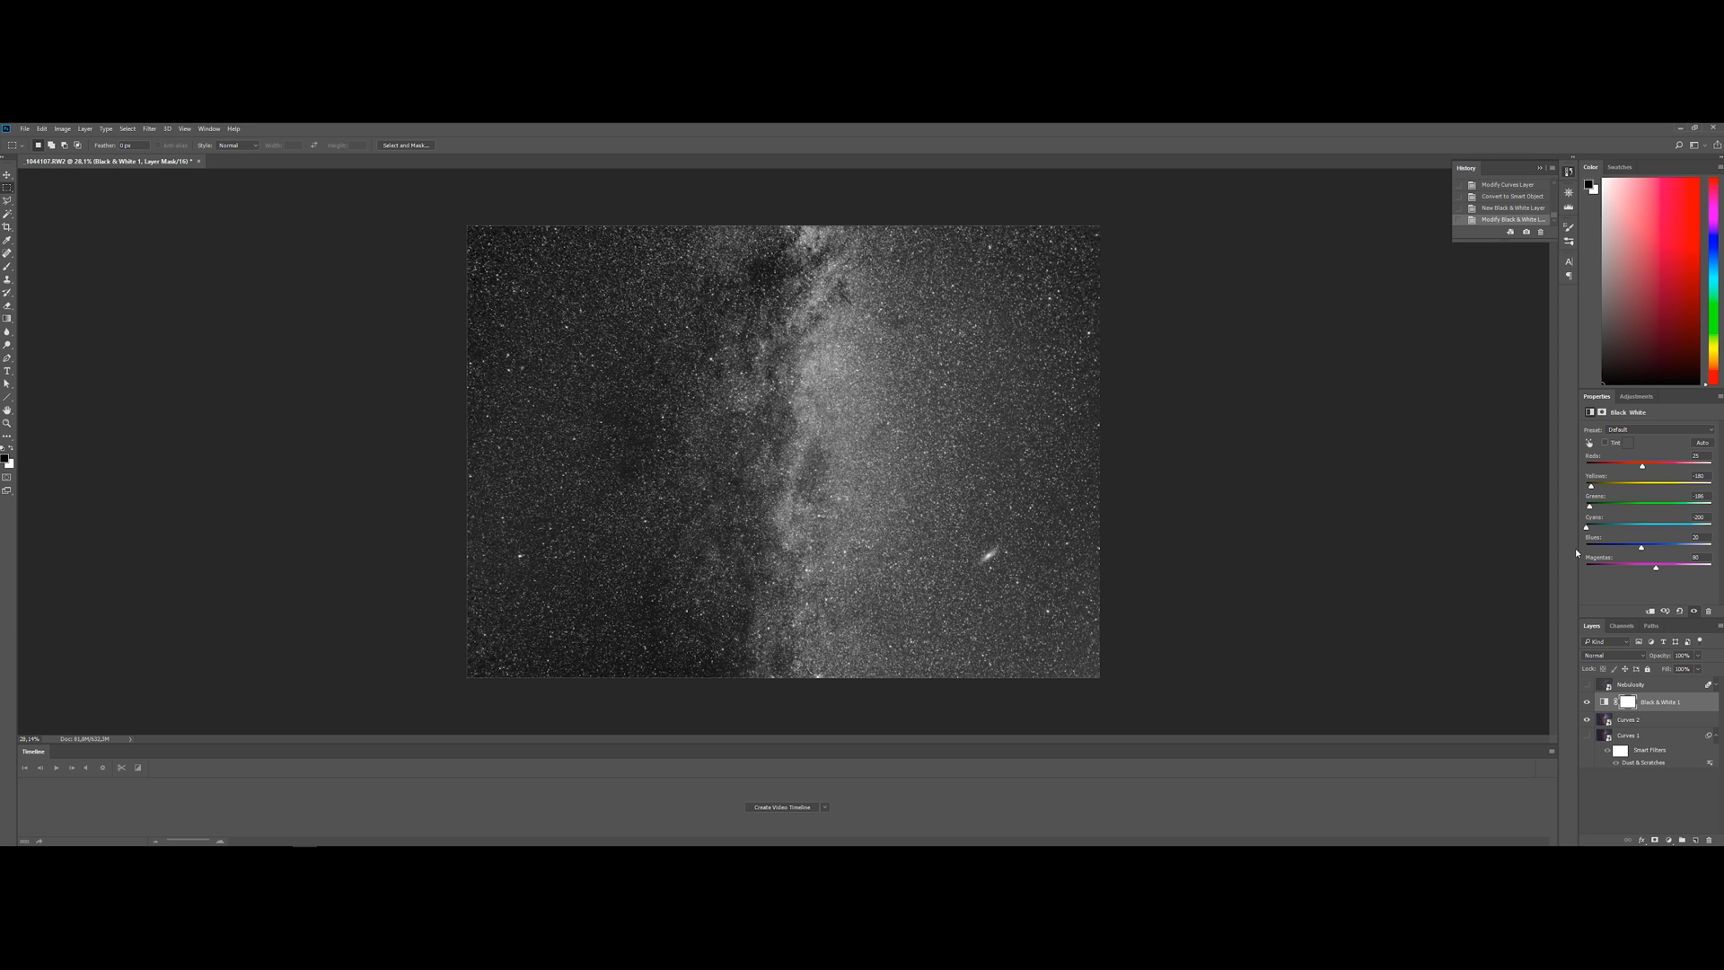
Raise the blues and magentas and lower the reds further in the Black & White adjustment
mouse_move(1634, 549)
mouse_down()
mouse_move(1614, 560)
mouse_move(1662, 555)
mouse_up()
mouse_move(1657, 568)
mouse_down()
mouse_move(1610, 570)
mouse_move(1672, 573)
mouse_move(1583, 579)
mouse_move(1674, 571)
mouse_up()
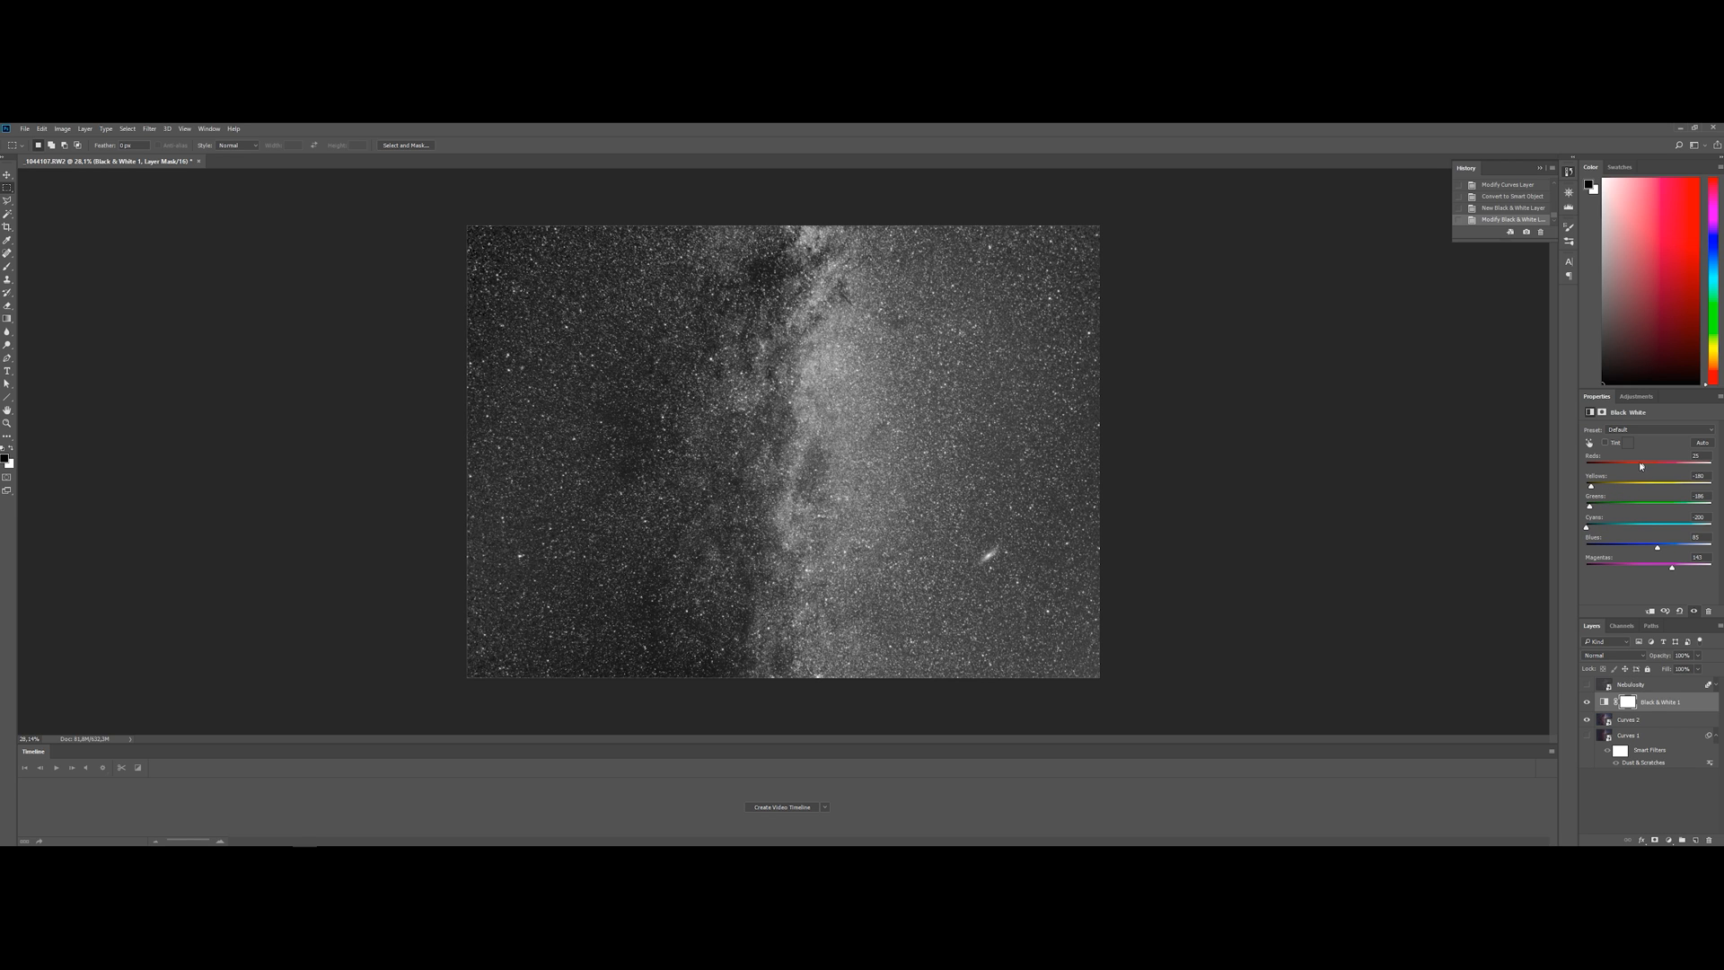
drag(1623, 467, 1614, 467)
drag(1658, 546, 1691, 570)
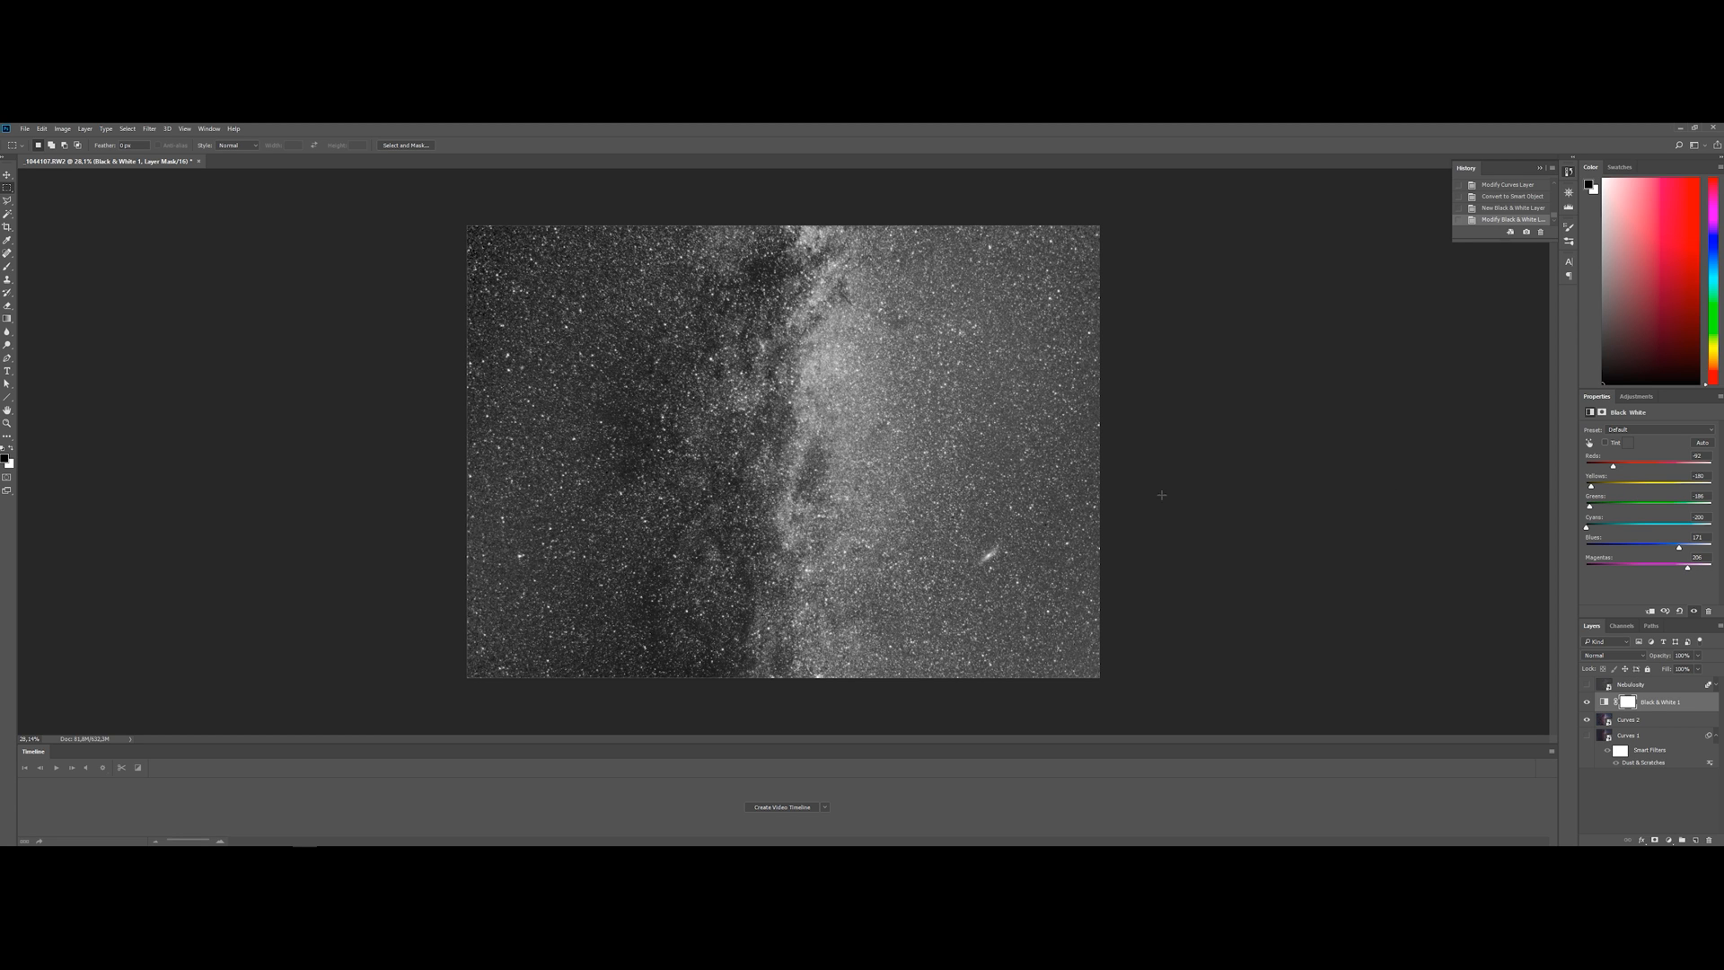
Add a Levels adjustment above the Black & White layer, darkening the midtones and lowering the white input level
click(1668, 840)
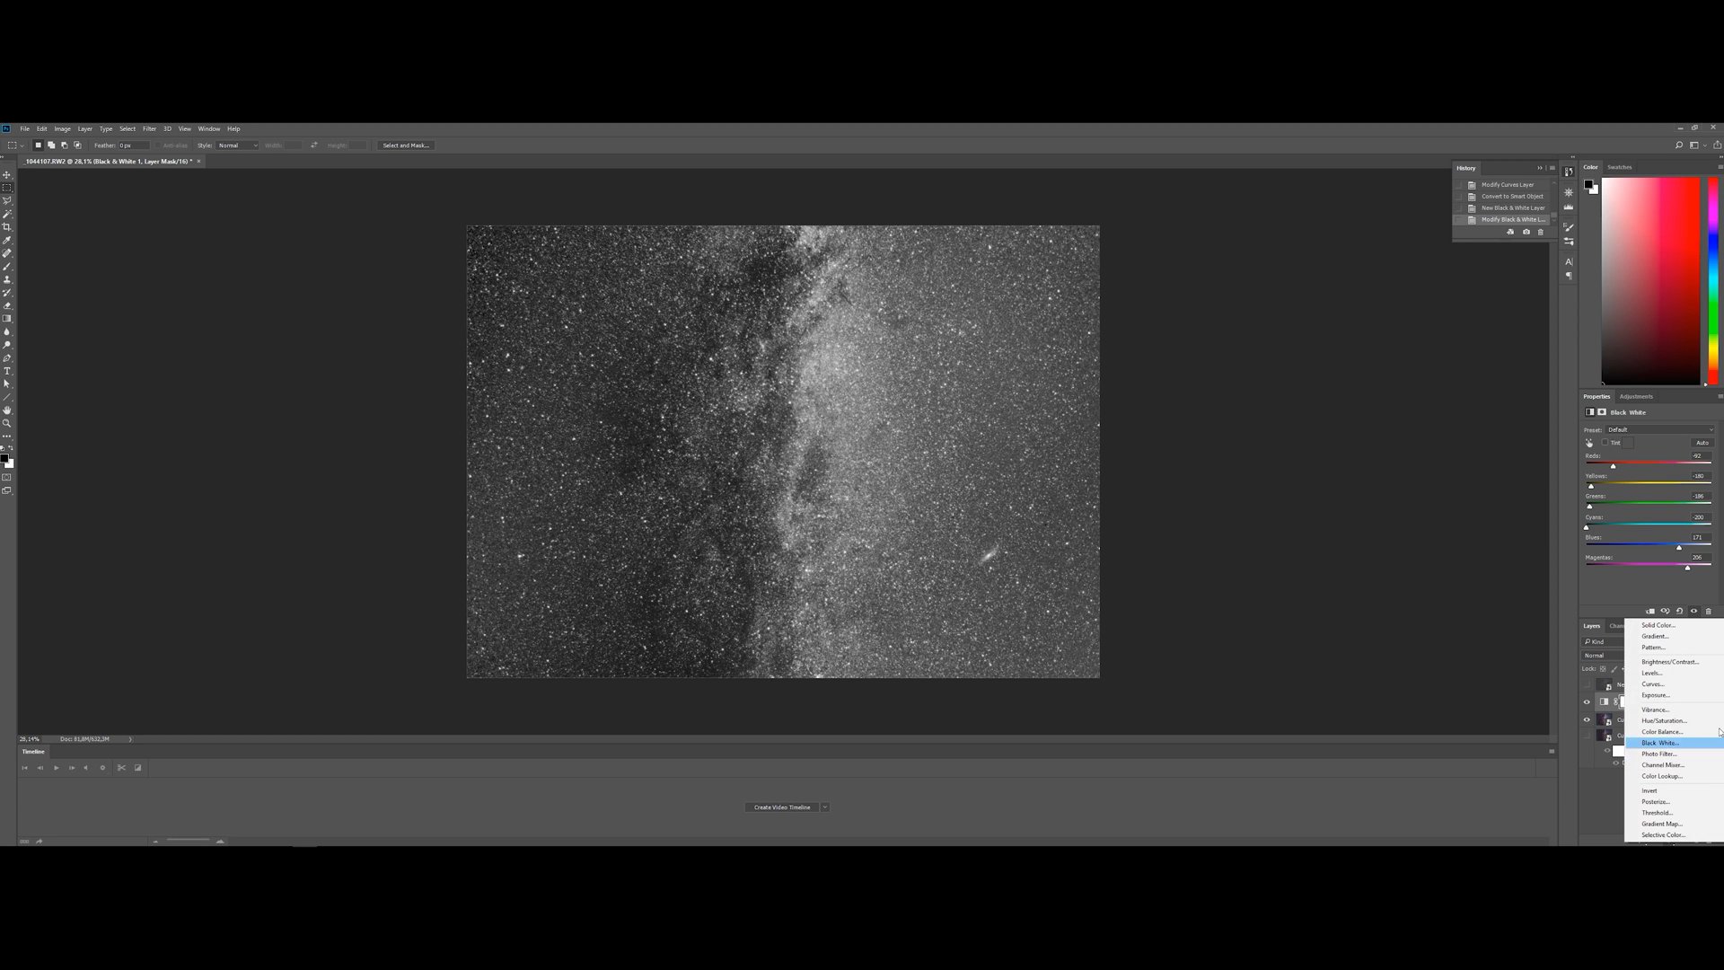
click(1679, 674)
drag(1656, 504, 1604, 508)
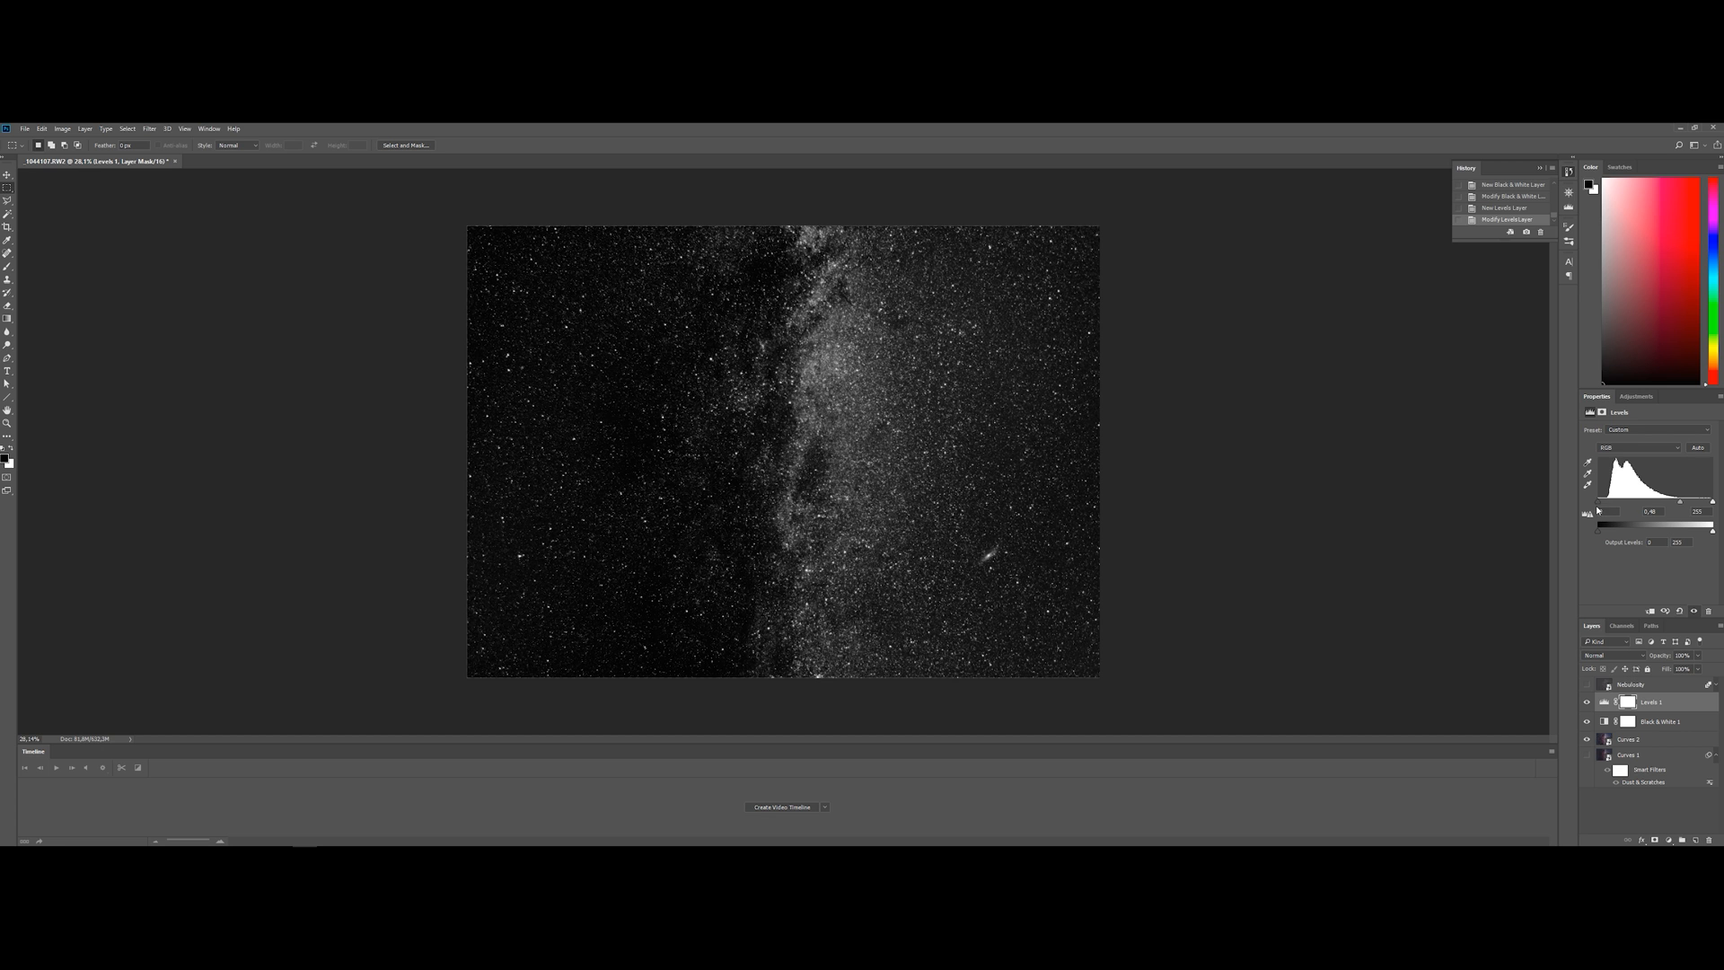
drag(1711, 503, 1664, 507)
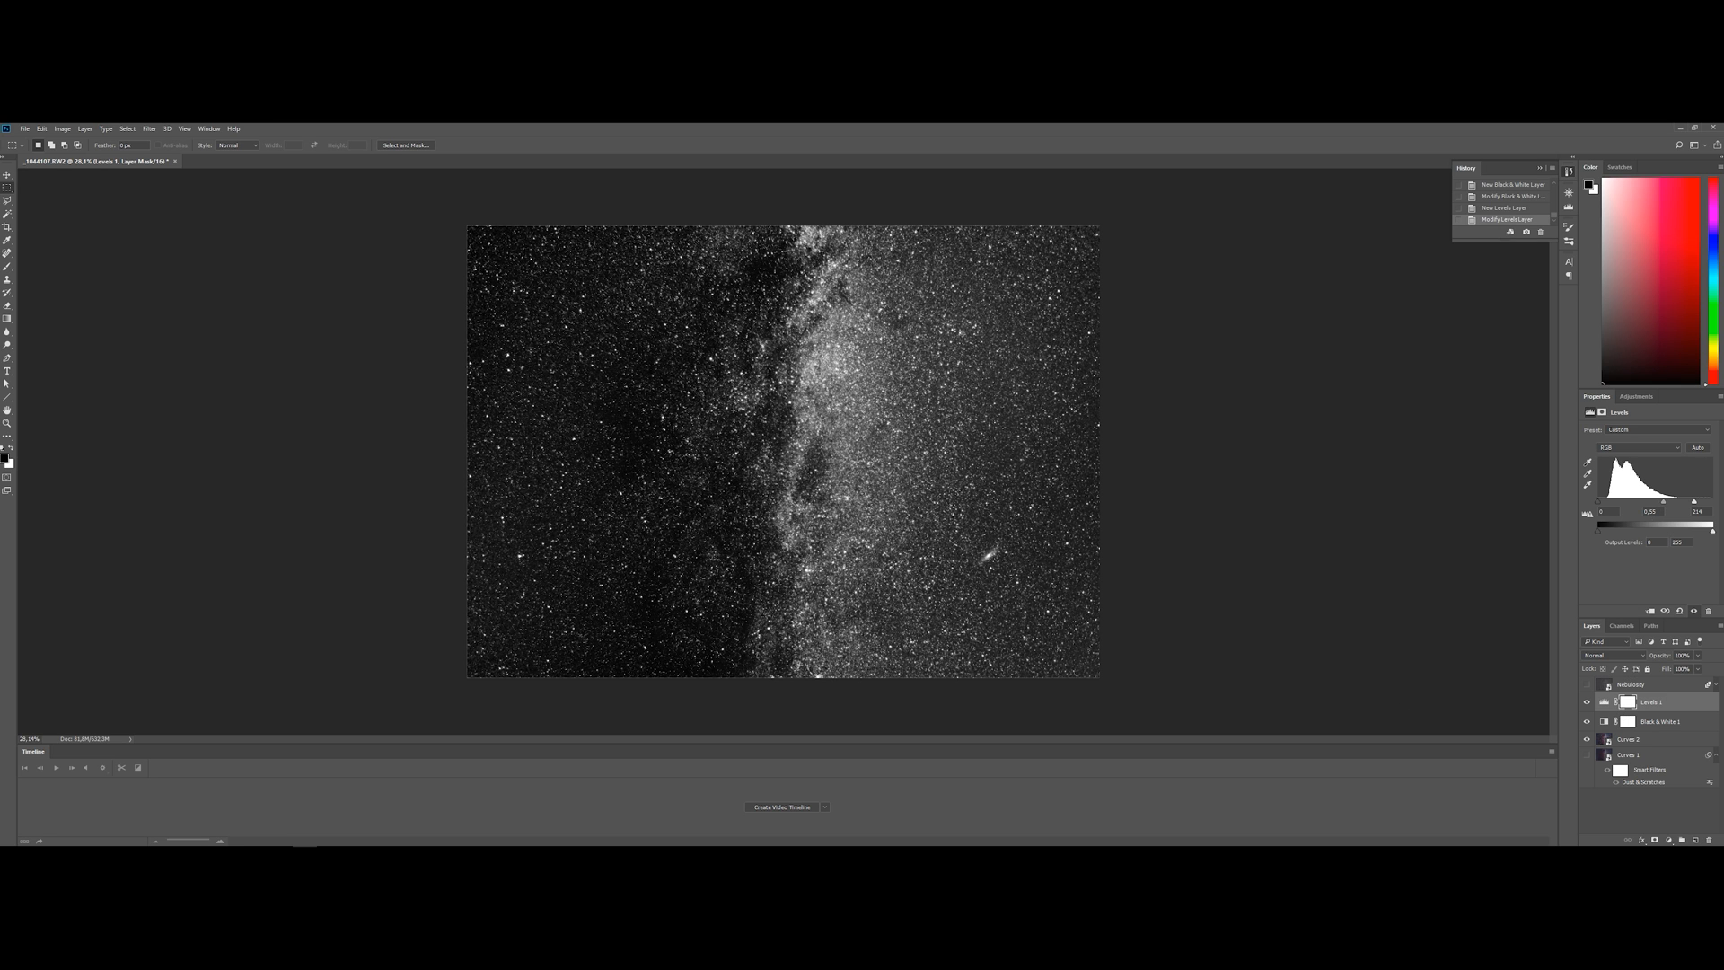
Convert the Levels, Black & White and Curves 2 layers together into one smart object
shift+click(1666, 741)
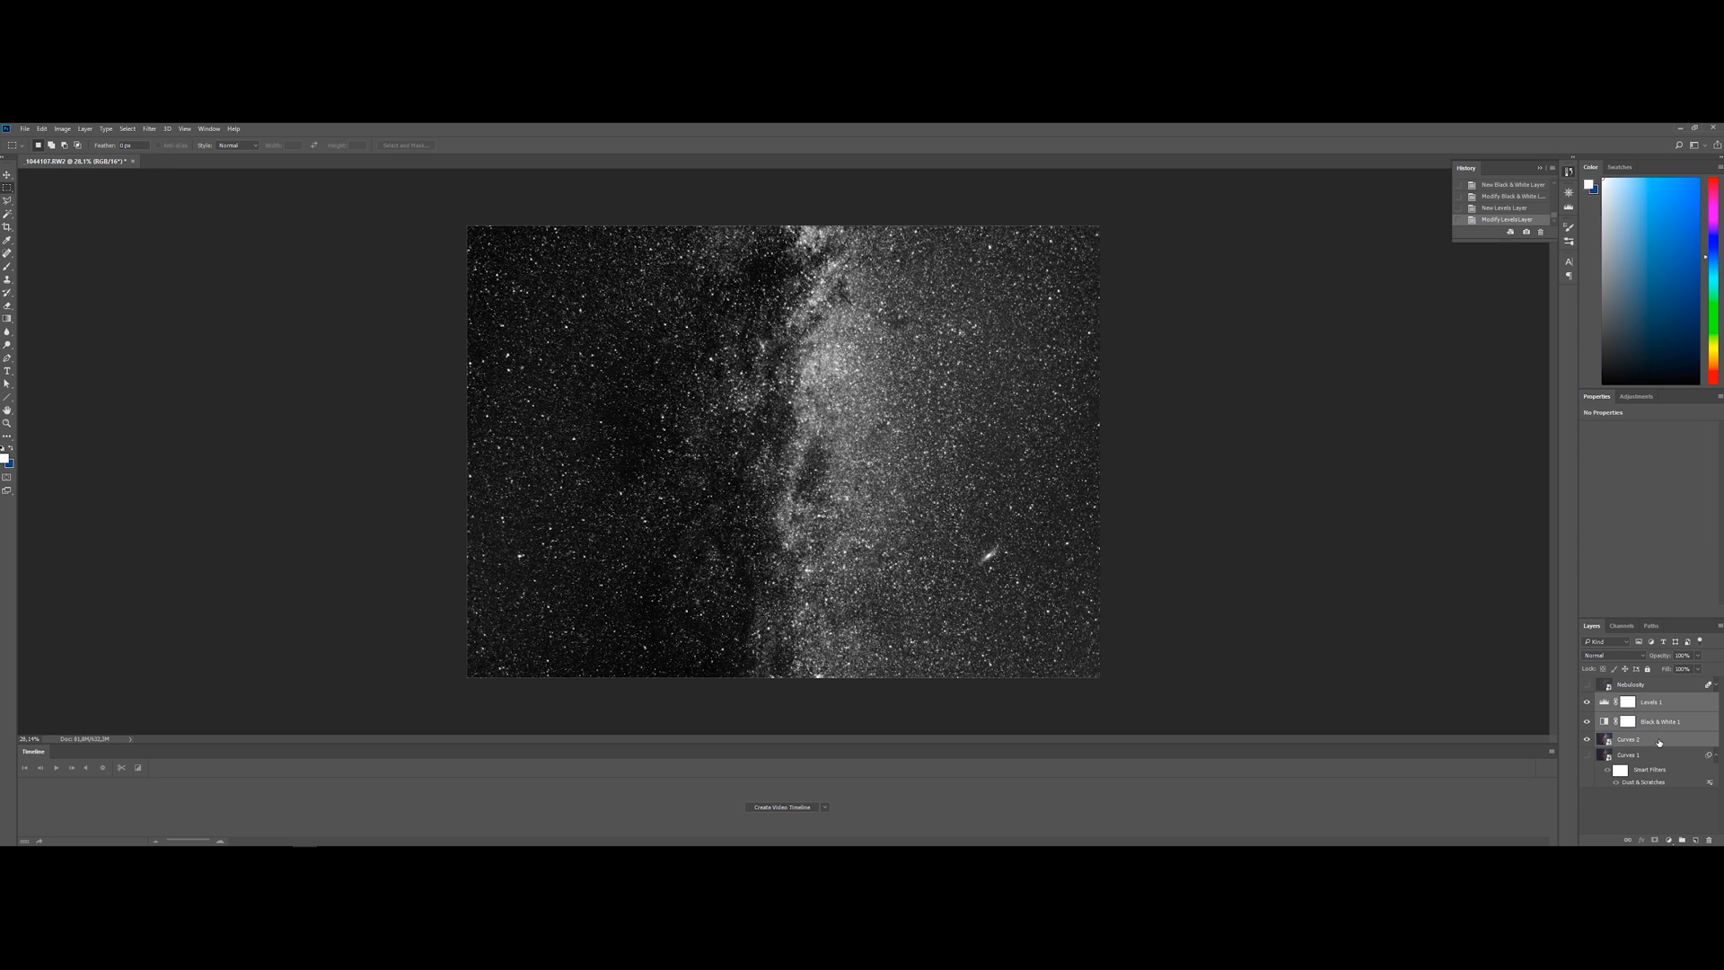
right_click(1667, 741)
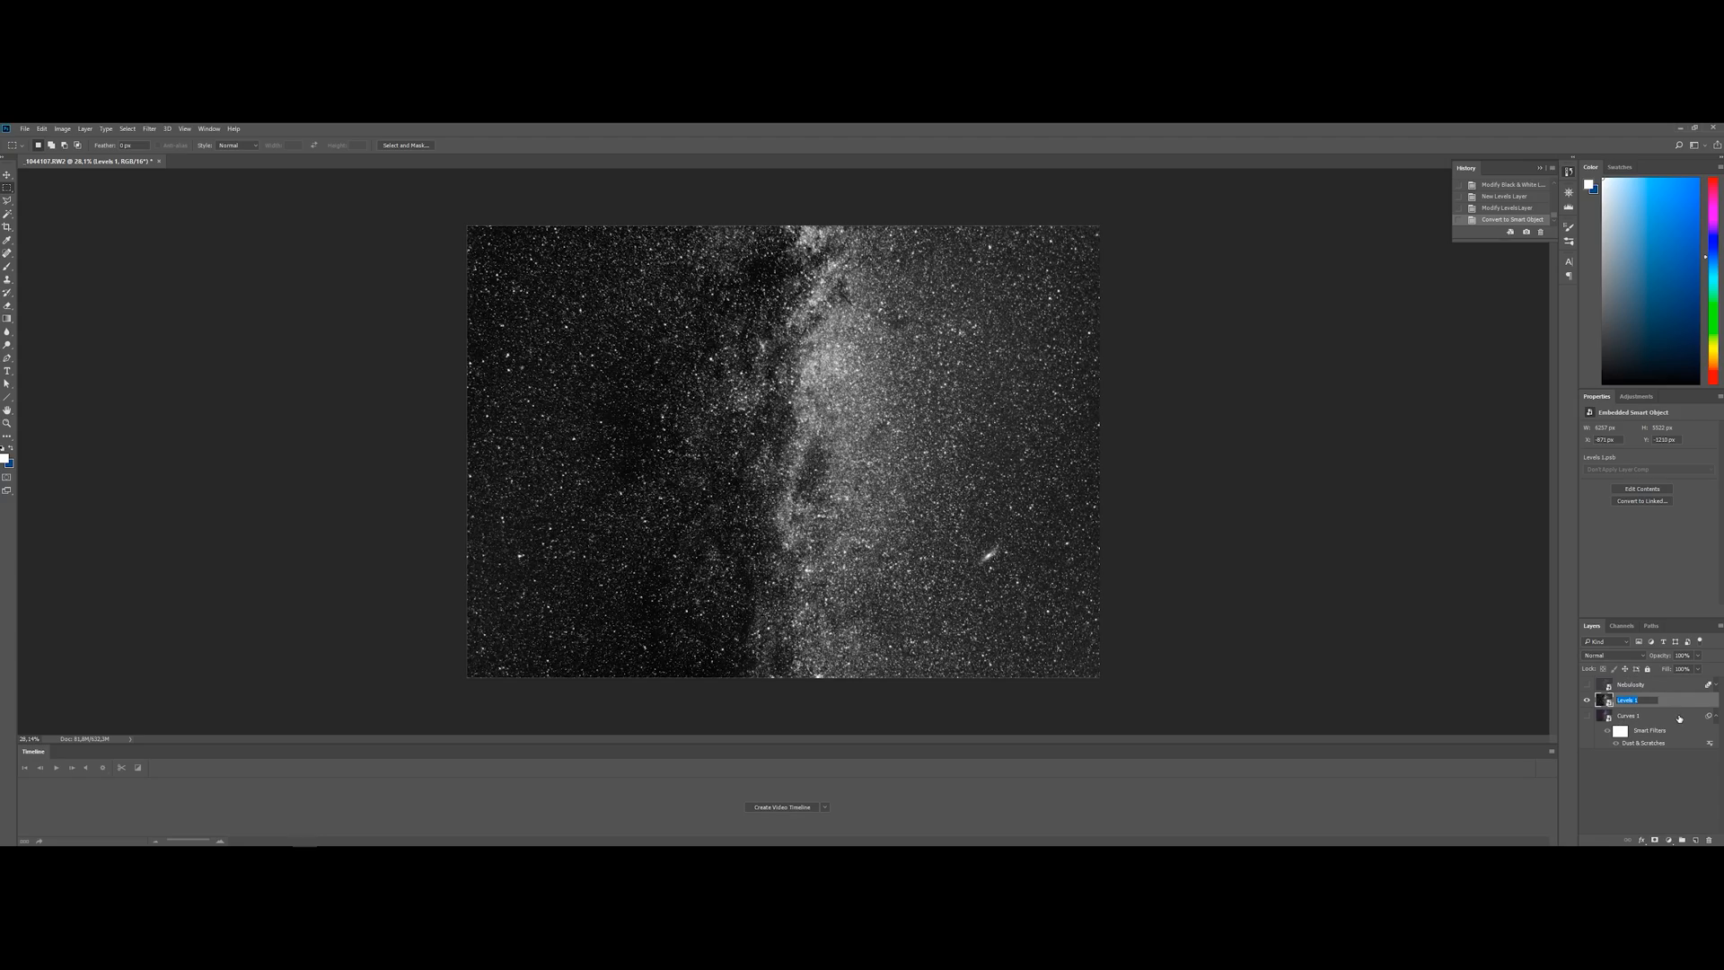
Rename the bottom smart object as Color and the black-and-white smart object above it as Details
text(Color)
key(Return)
double_click(1627, 715)
text(Detai)
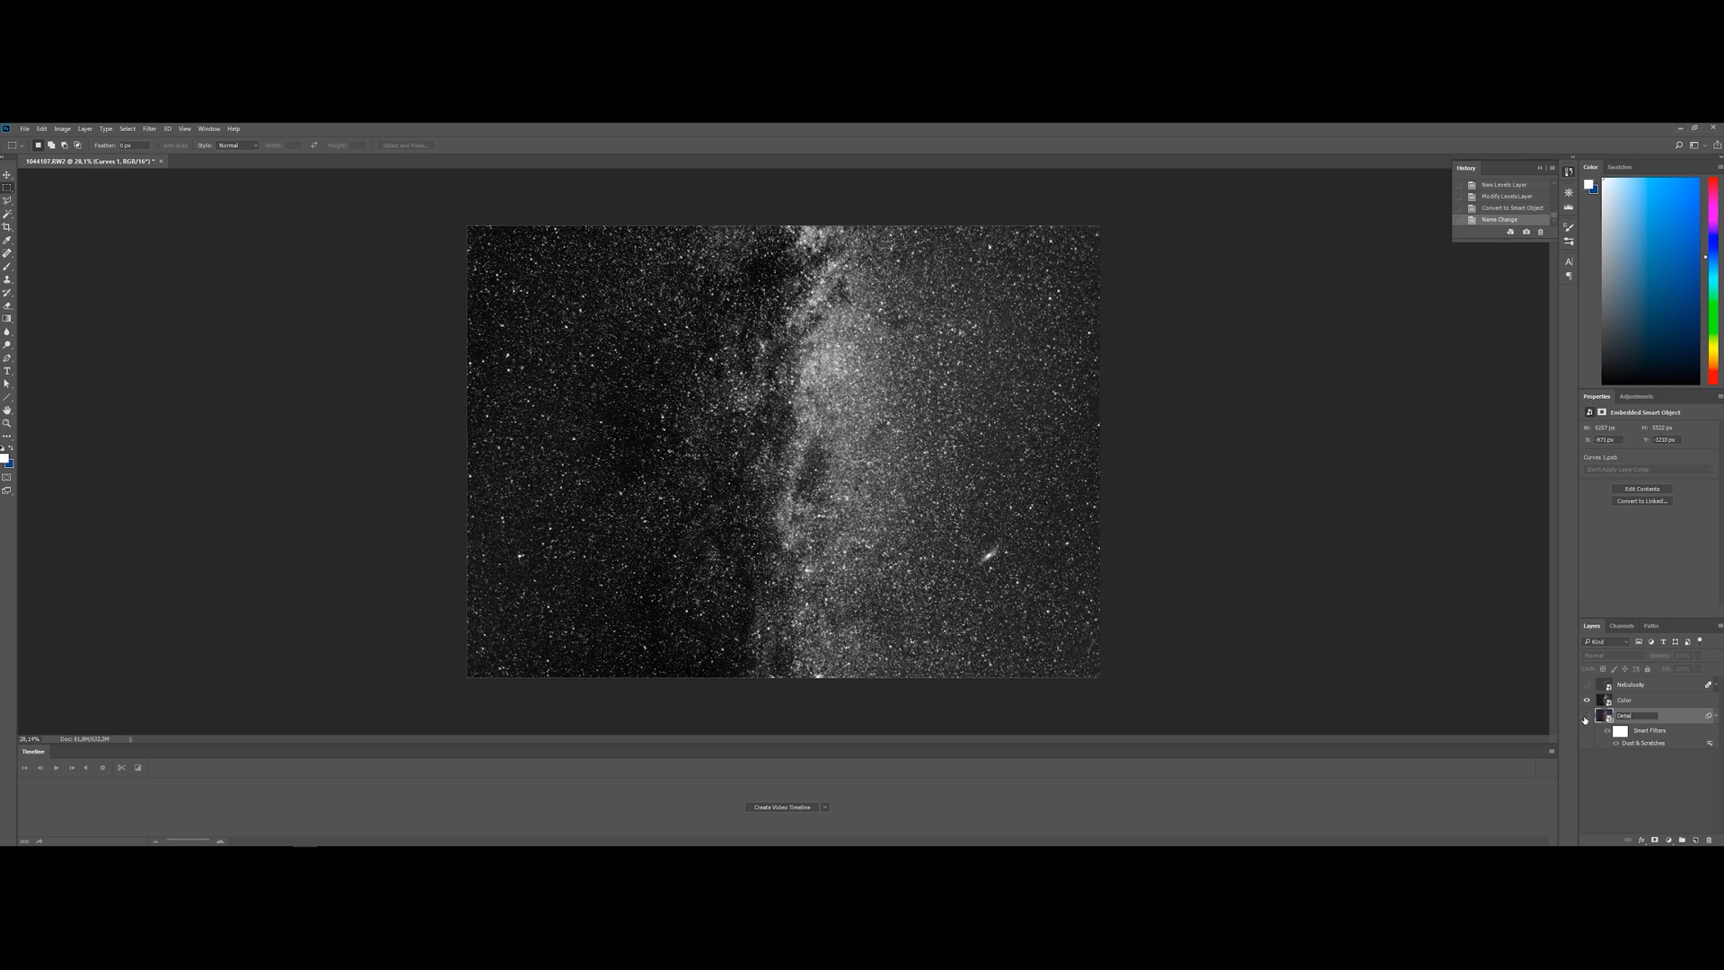
text(ls)
key(ctrl+a)
text(Color)
key(Return)
double_click(1622, 703)
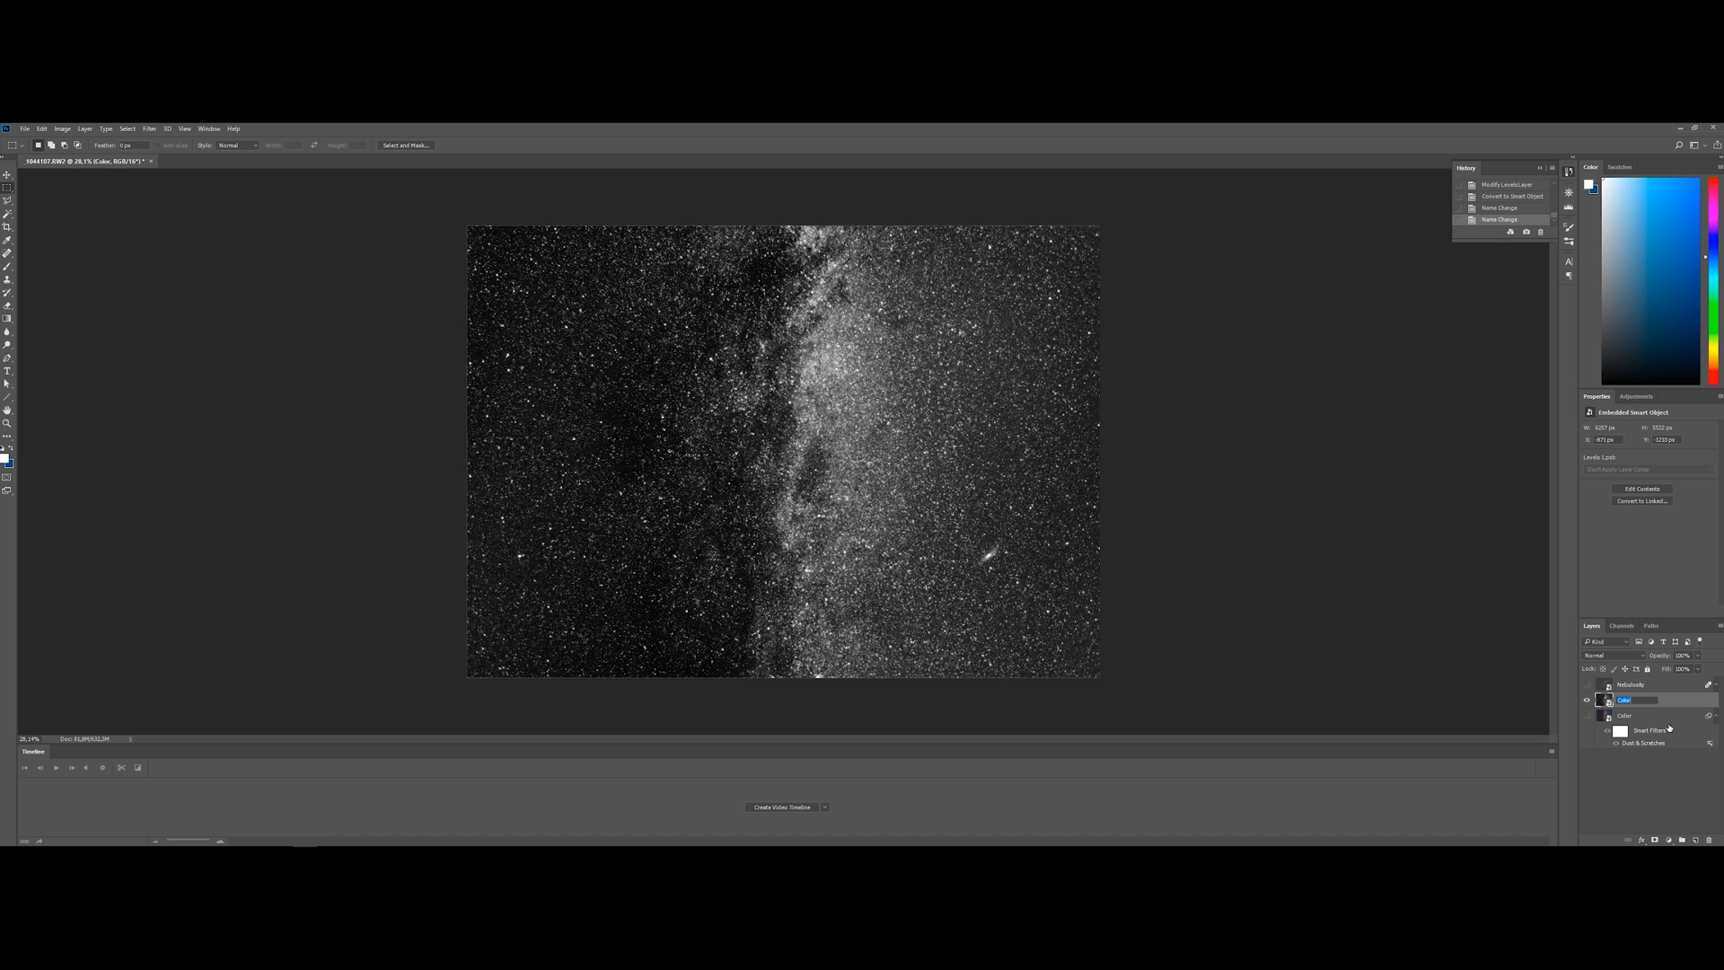
key(Return)
Hide the Details layer, show Nebulosity and add a steep Curves adjustment above it that strongly raises the midtones
click(1588, 700)
click(1587, 684)
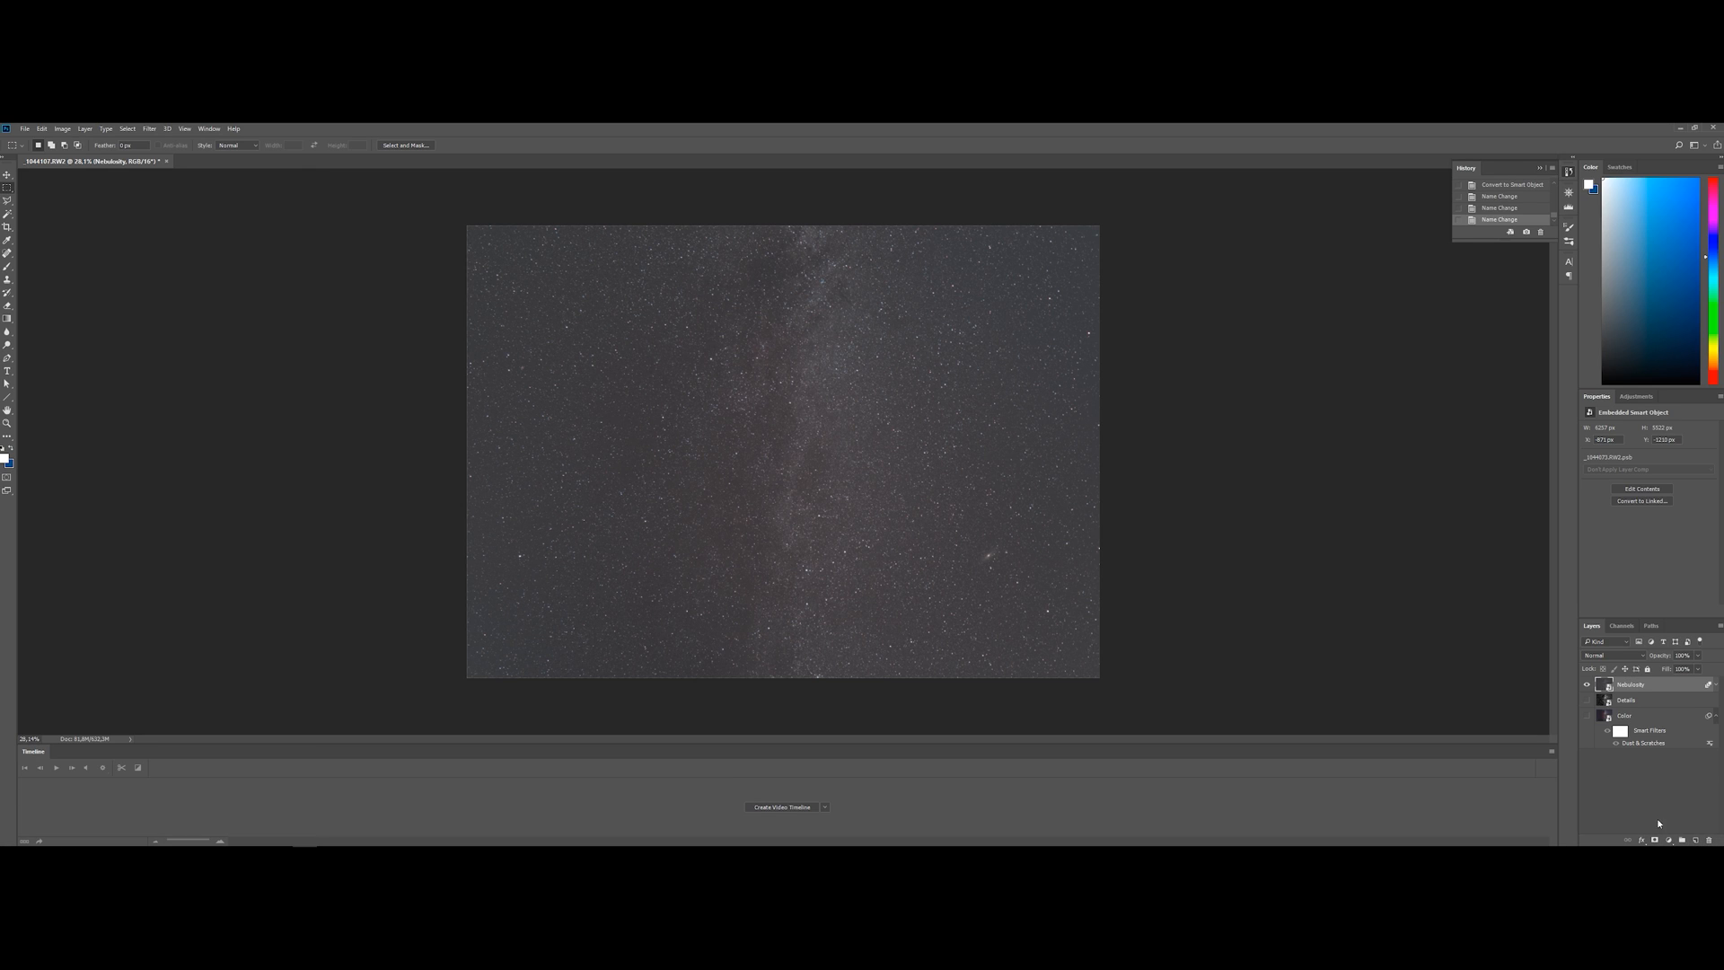
click(1669, 840)
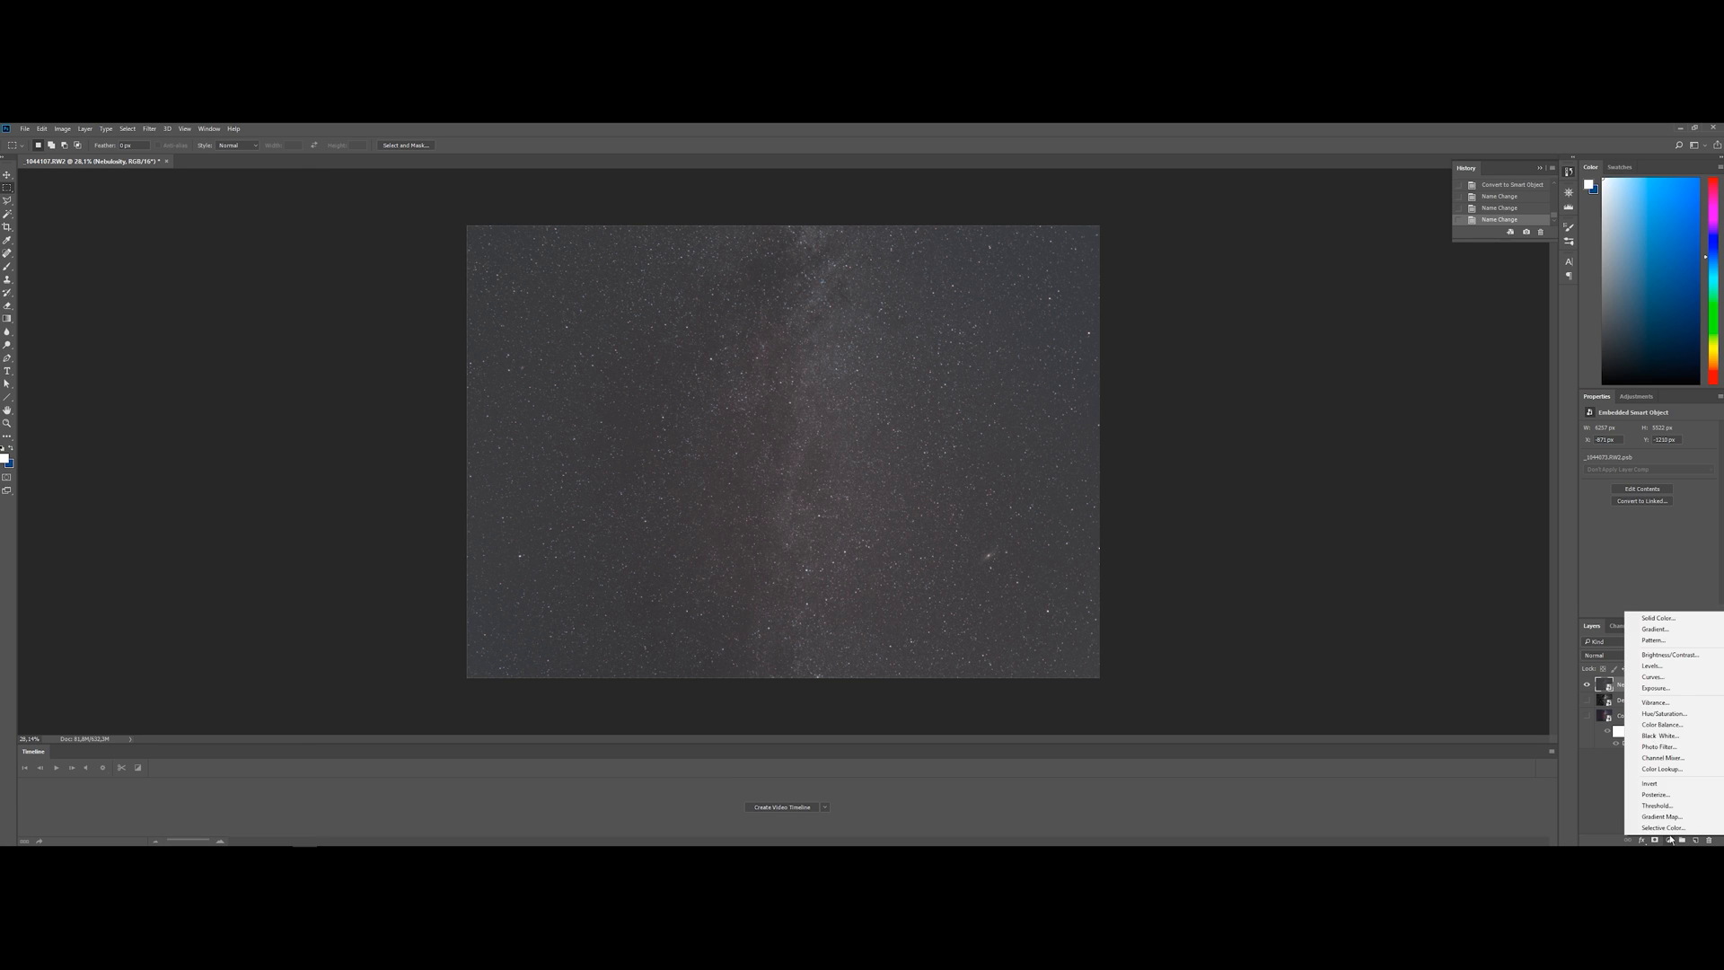
click(1683, 677)
drag(1625, 538, 1641, 470)
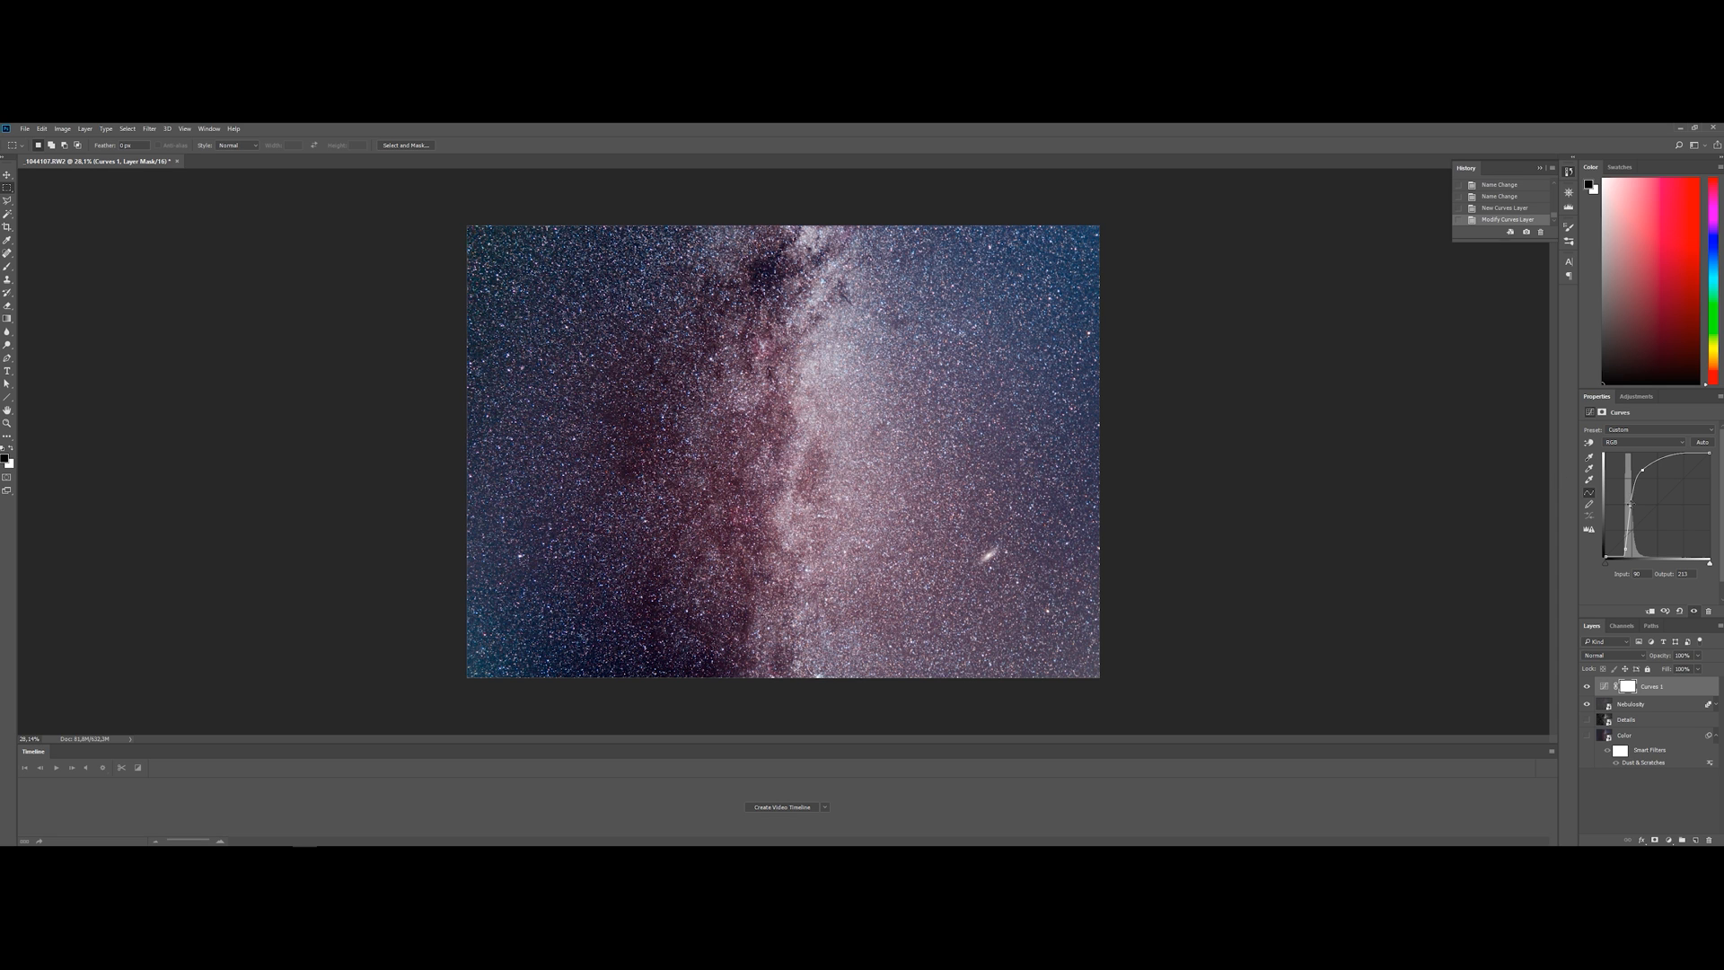
drag(1630, 505, 1646, 471)
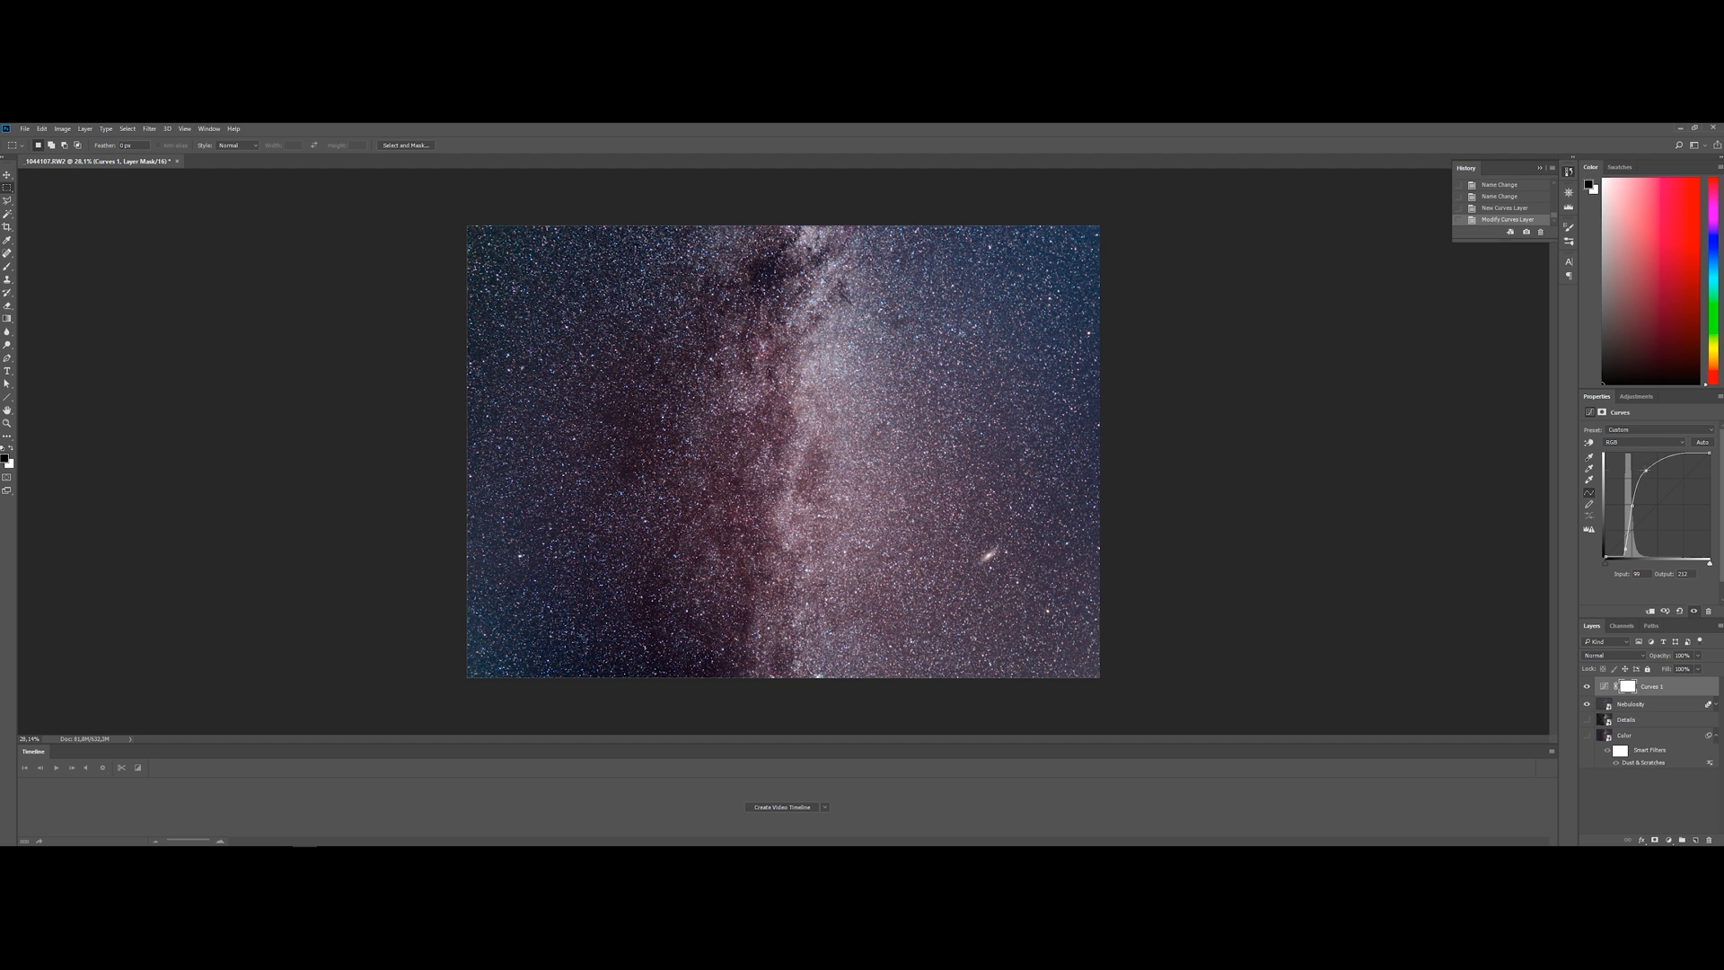
Convert the top Curves adjustment and the Nebulosity layer together into one smart object
right_click(1648, 684)
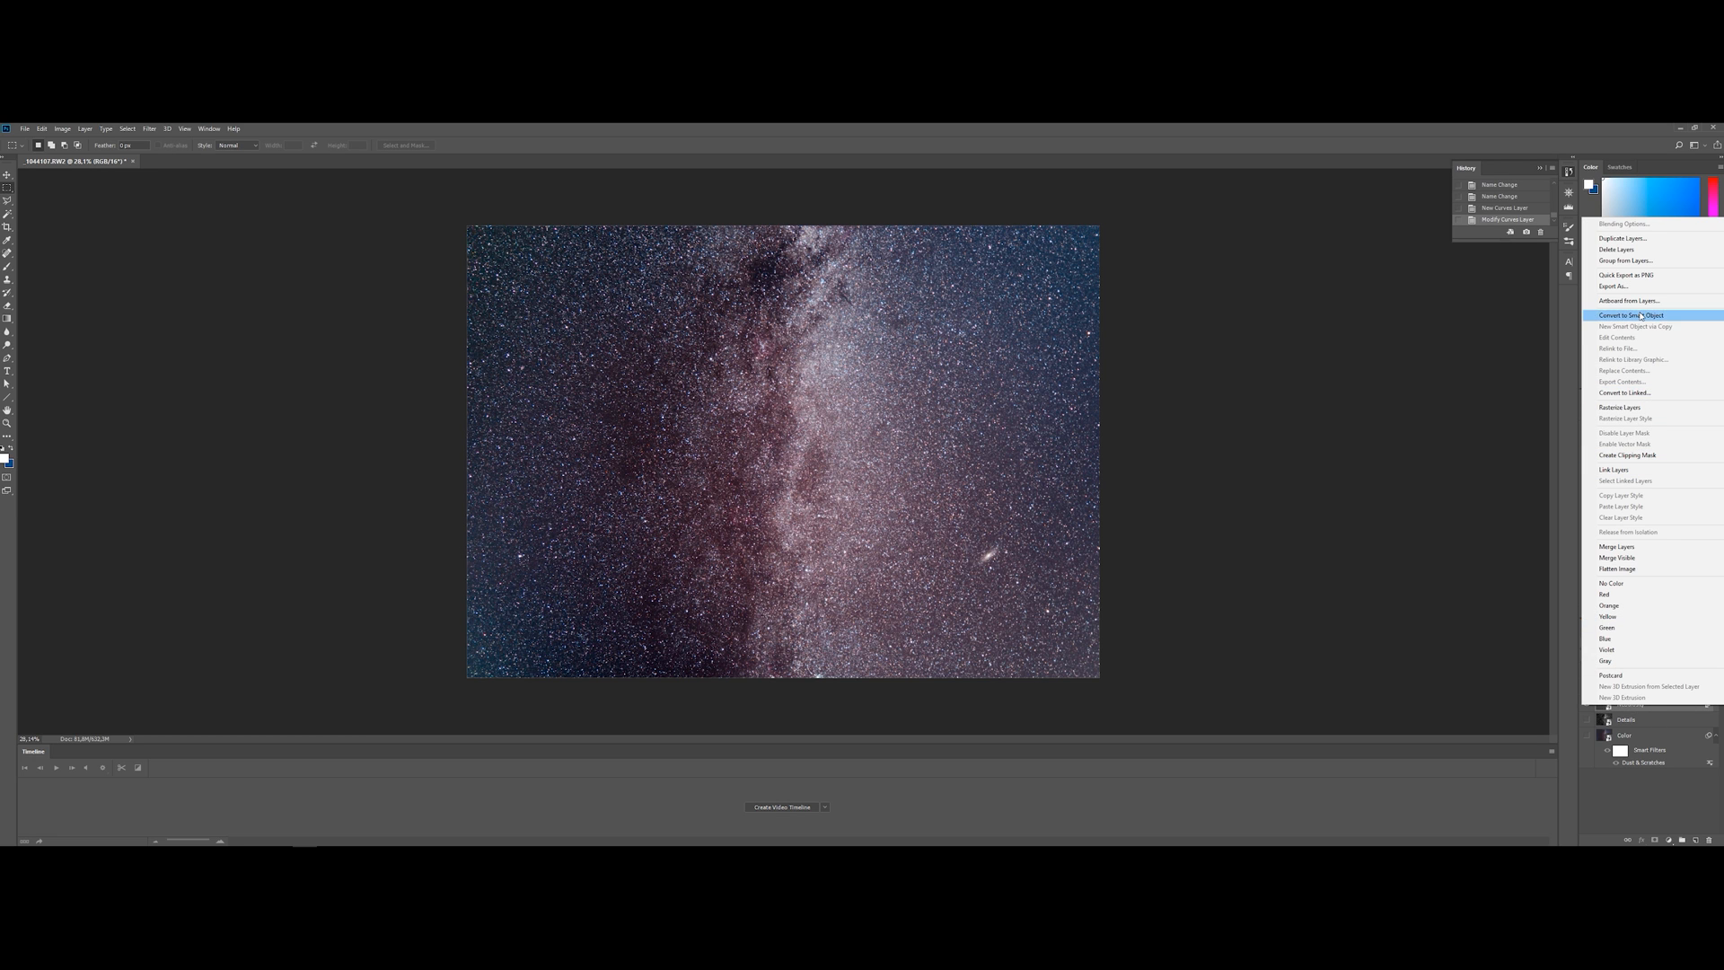
click(1641, 317)
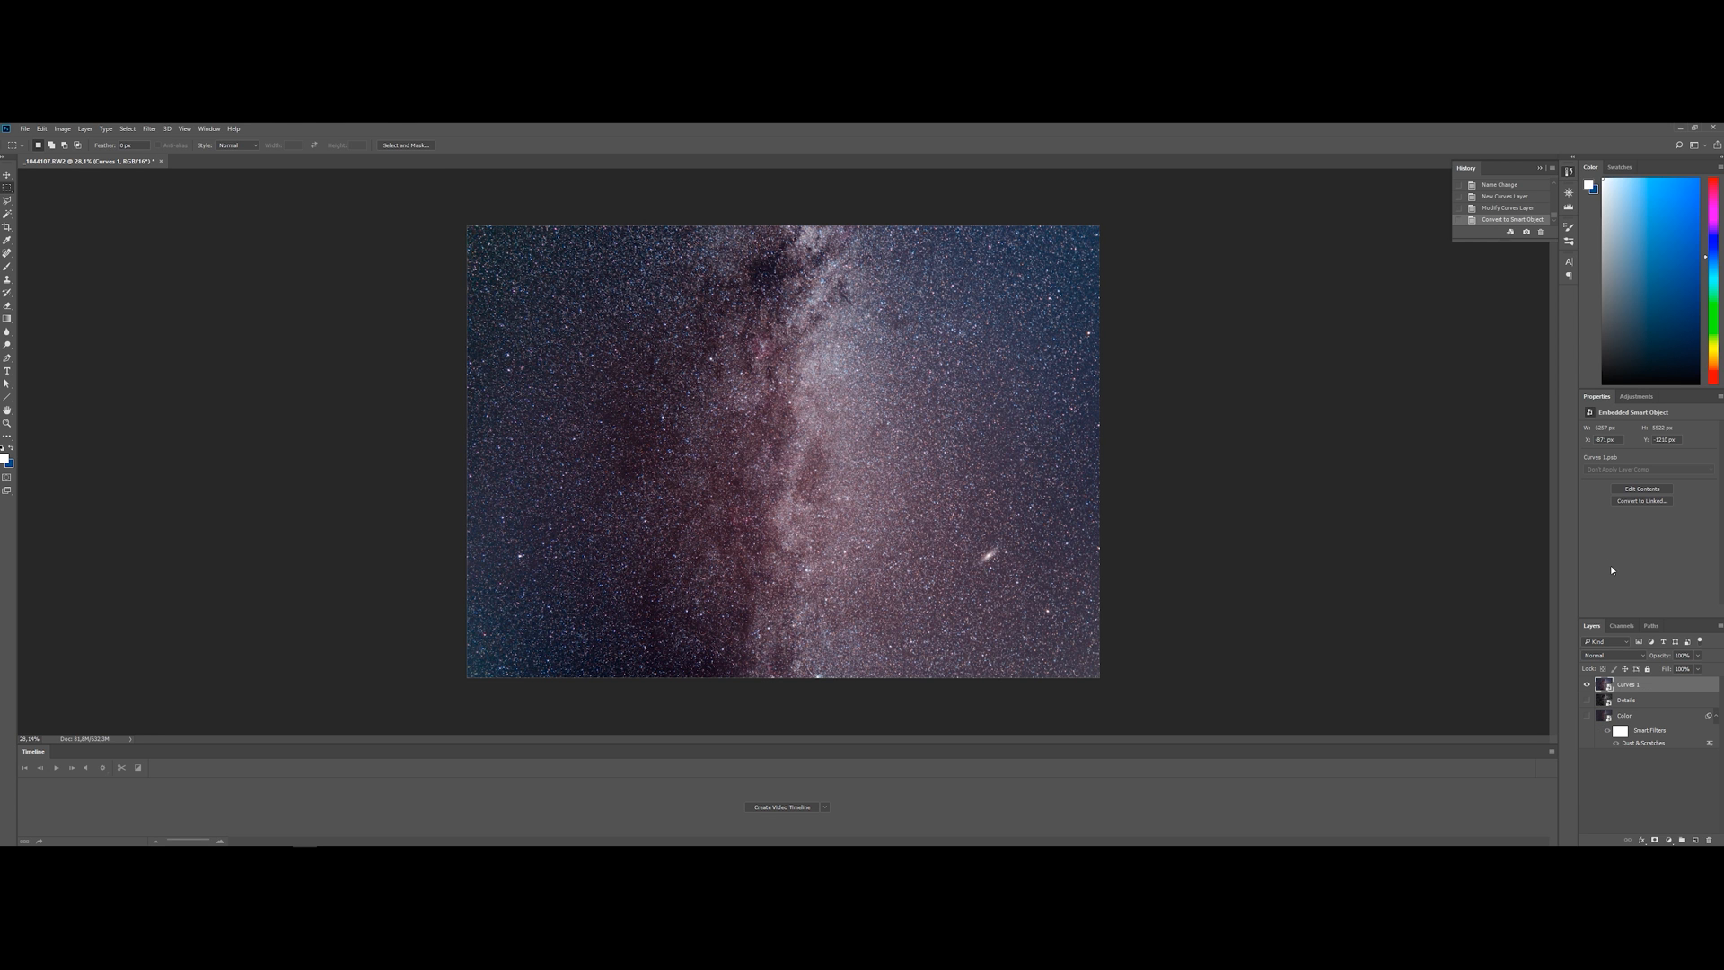
Apply a Dust & Scratches filter with a threshold of 25 to the top smart object to remove its small stars
click(149, 129)
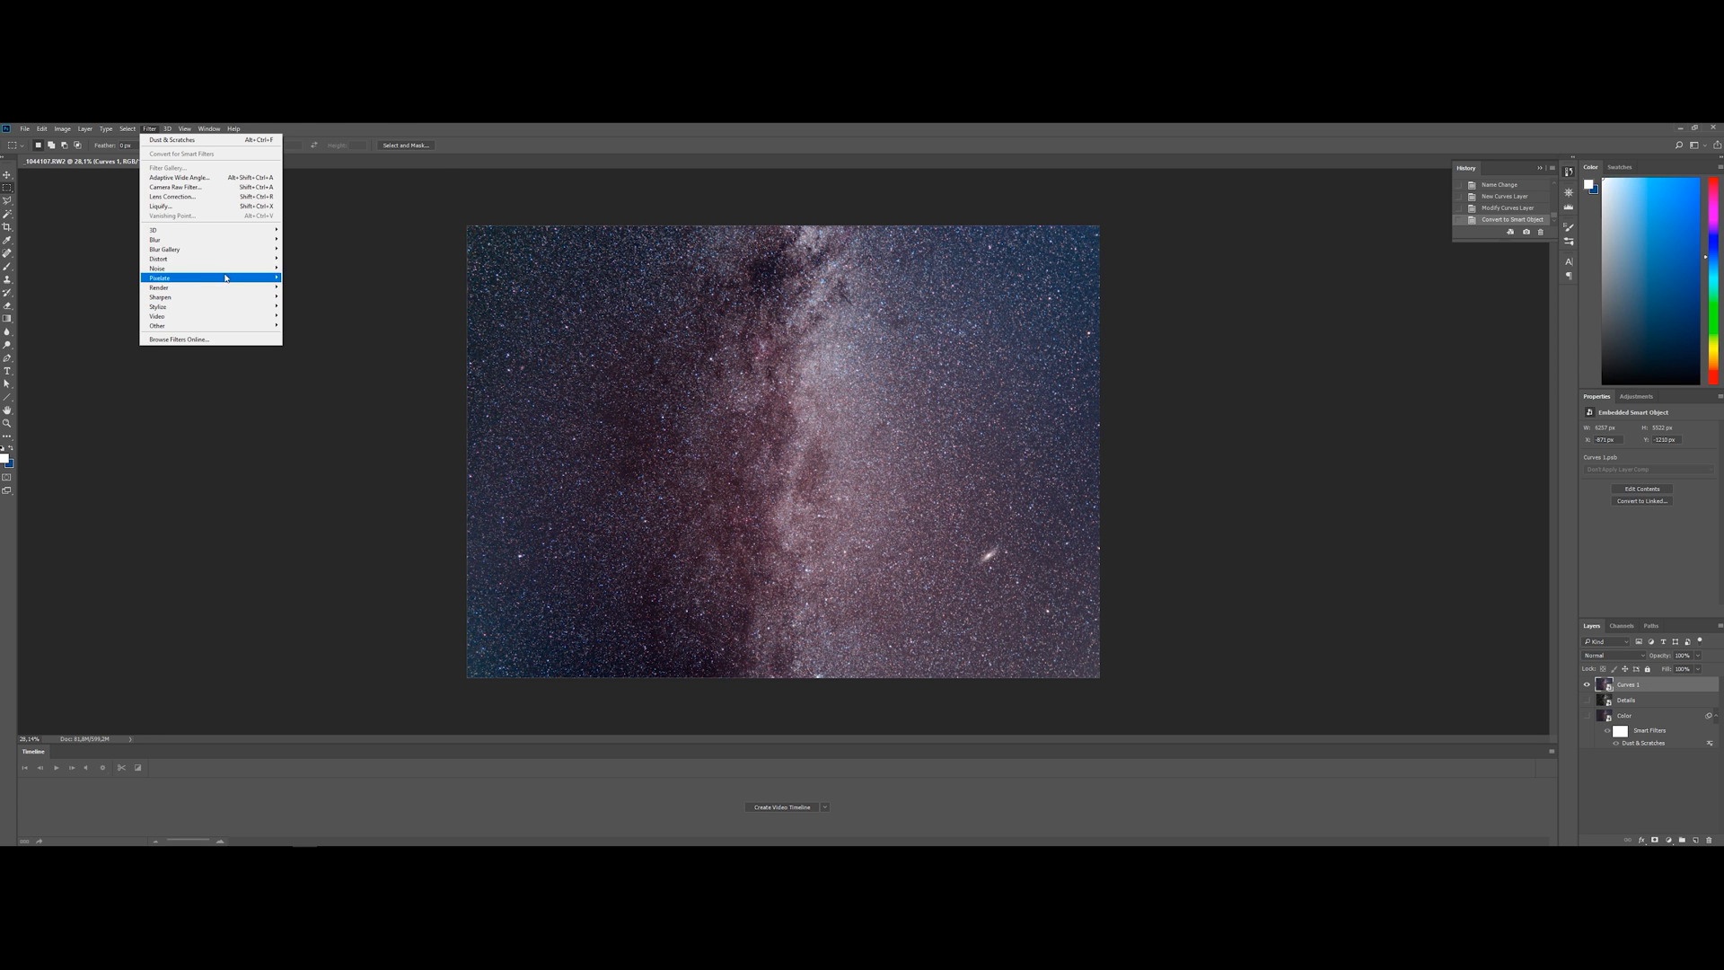
mouse_move(217, 280)
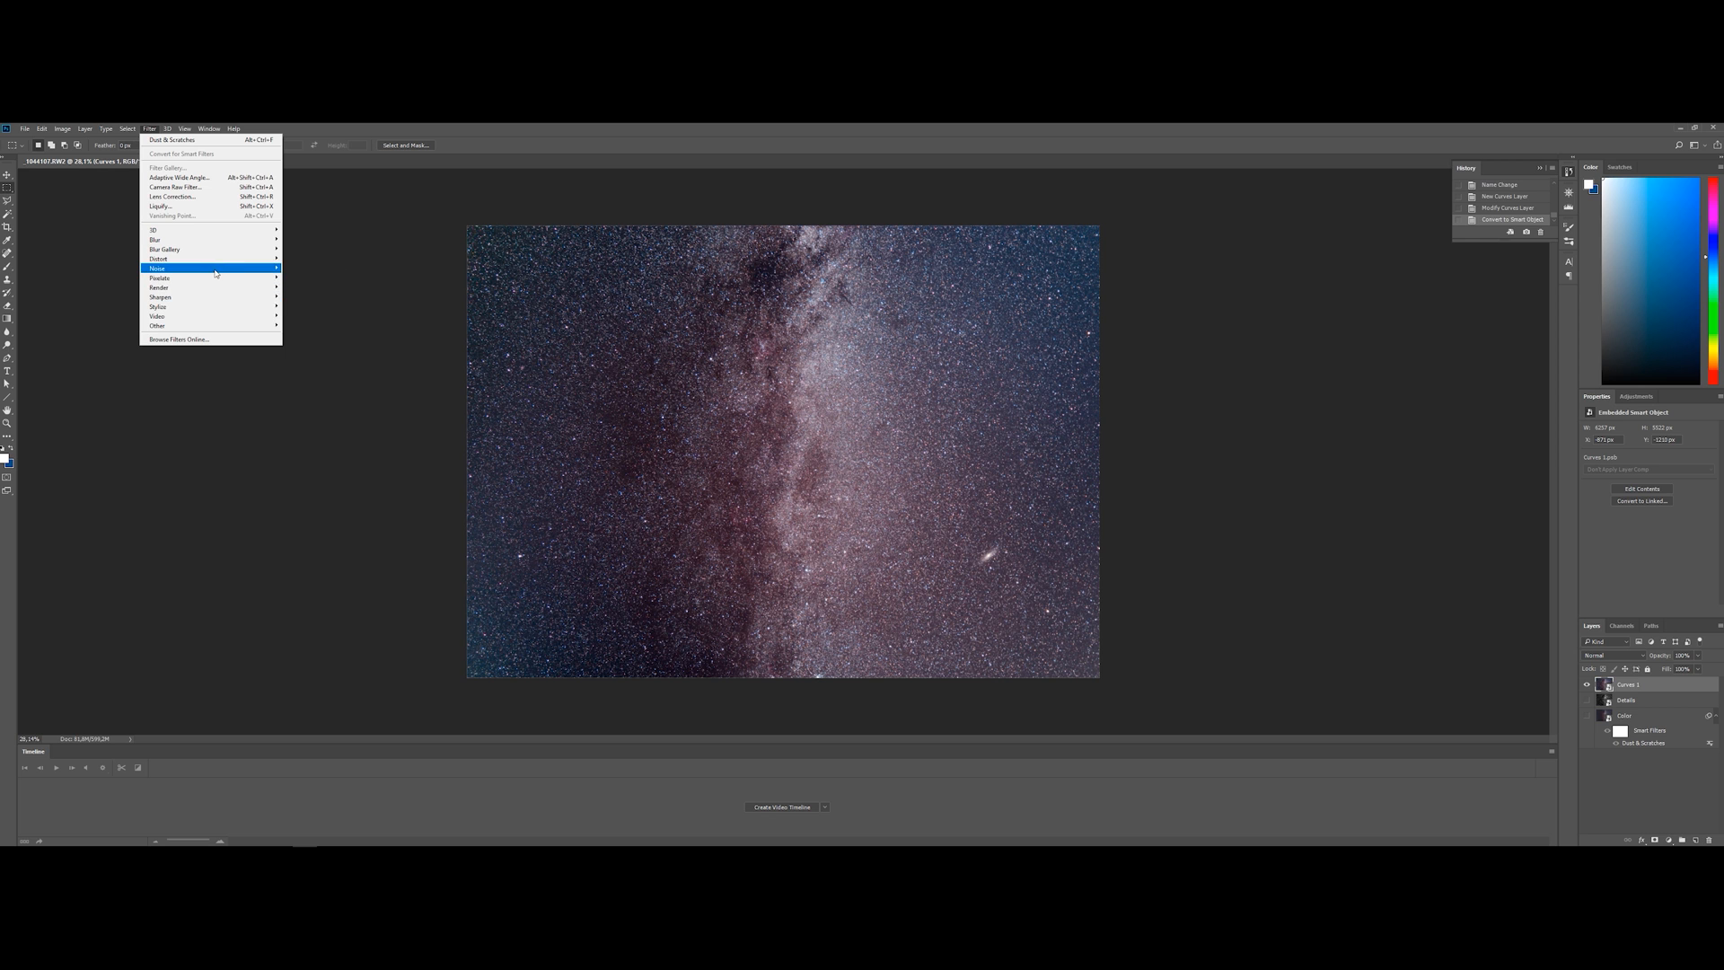
click(332, 287)
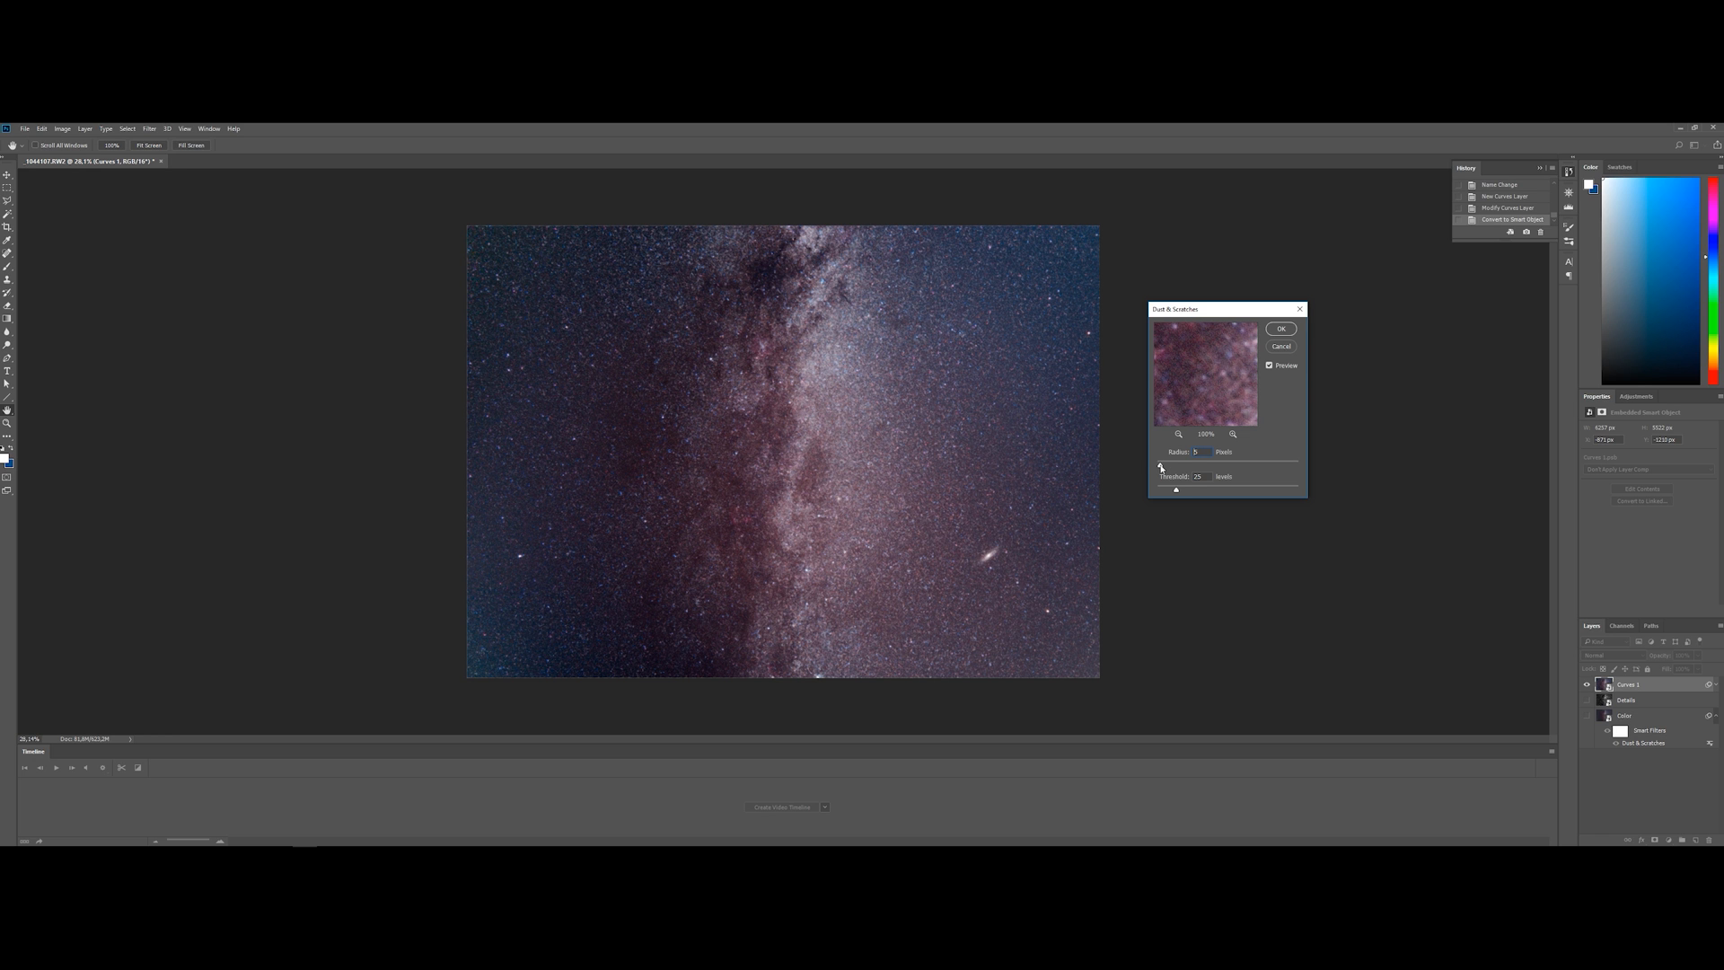
mouse_move(1176, 491)
mouse_down()
mouse_move(1196, 491)
mouse_move(1178, 492)
mouse_up()
mouse_move(1235, 372)
mouse_down()
mouse_move(1195, 379)
mouse_move(1215, 361)
mouse_move(1228, 374)
mouse_up()
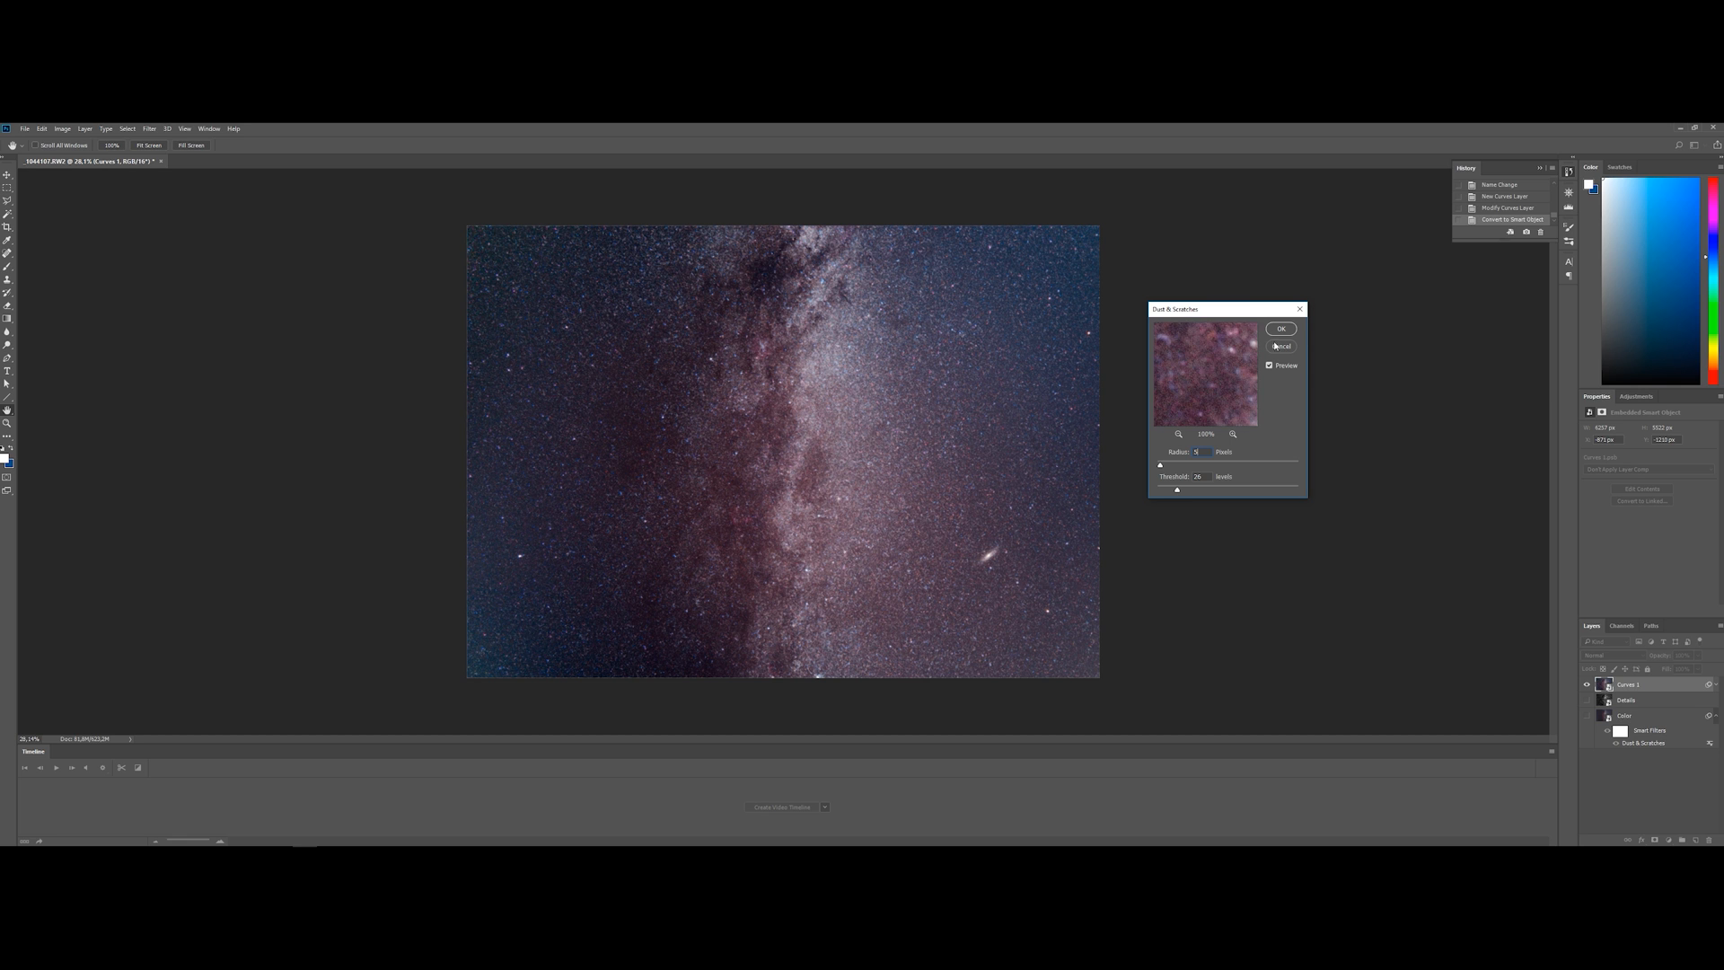
drag(1177, 491, 1176, 494)
text(25)
click(1284, 331)
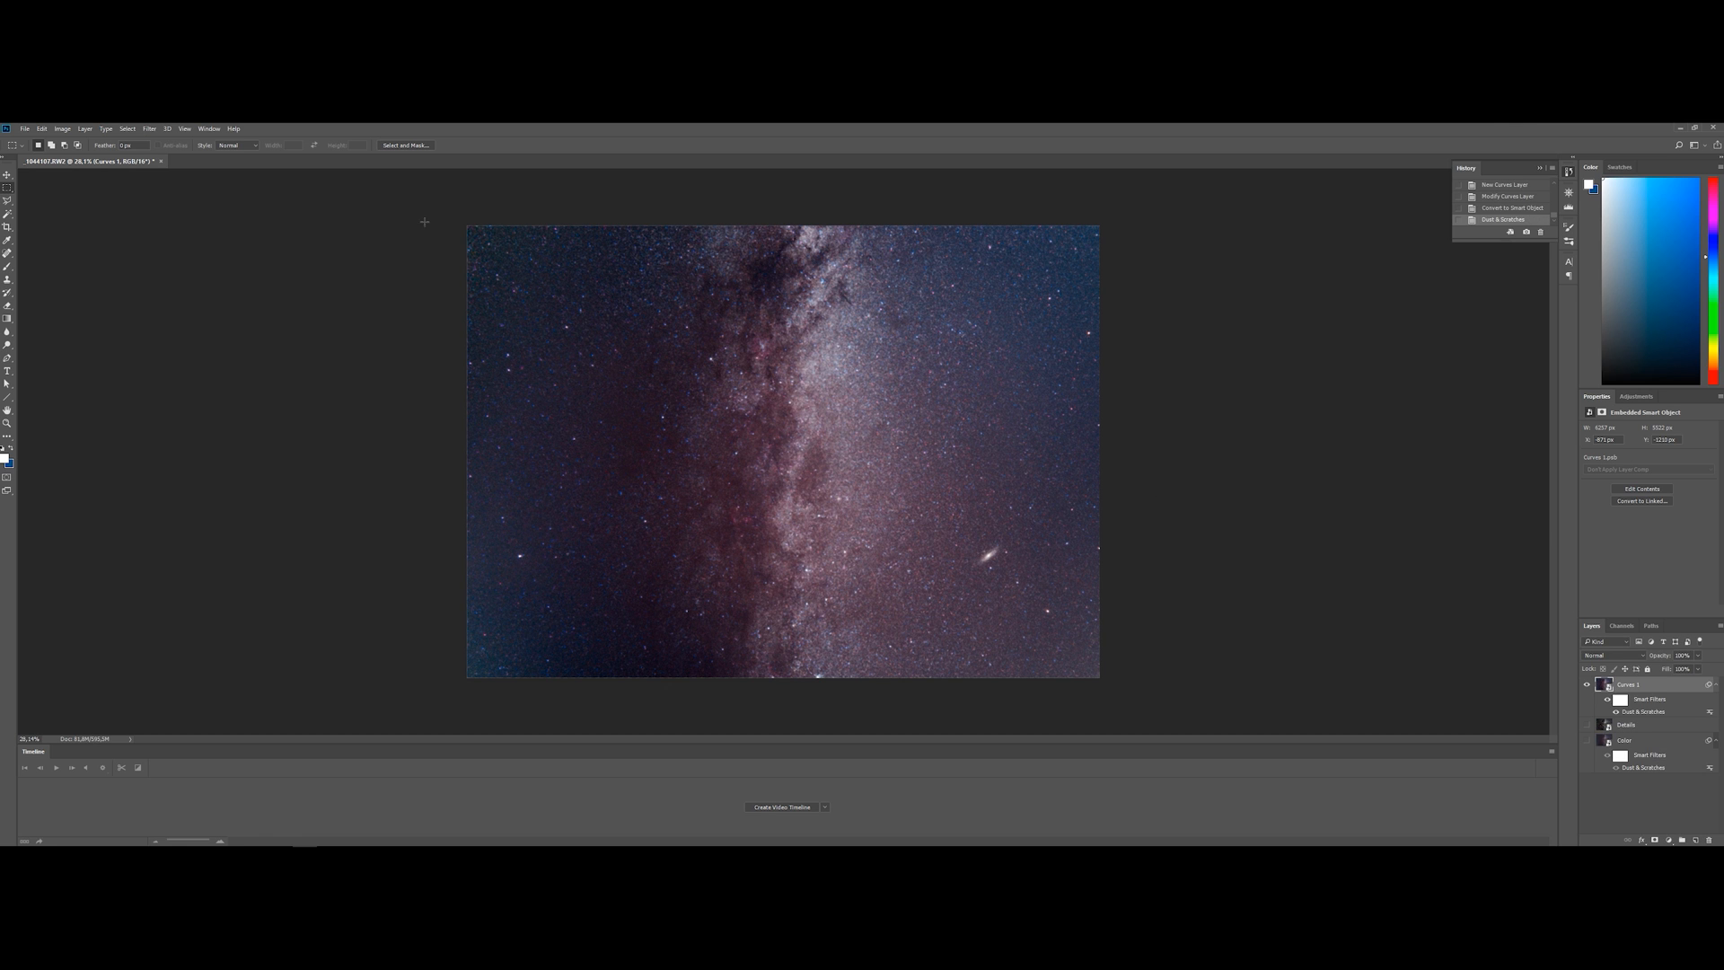
Add a light Gaussian Blur smart filter to the top smart object
click(149, 128)
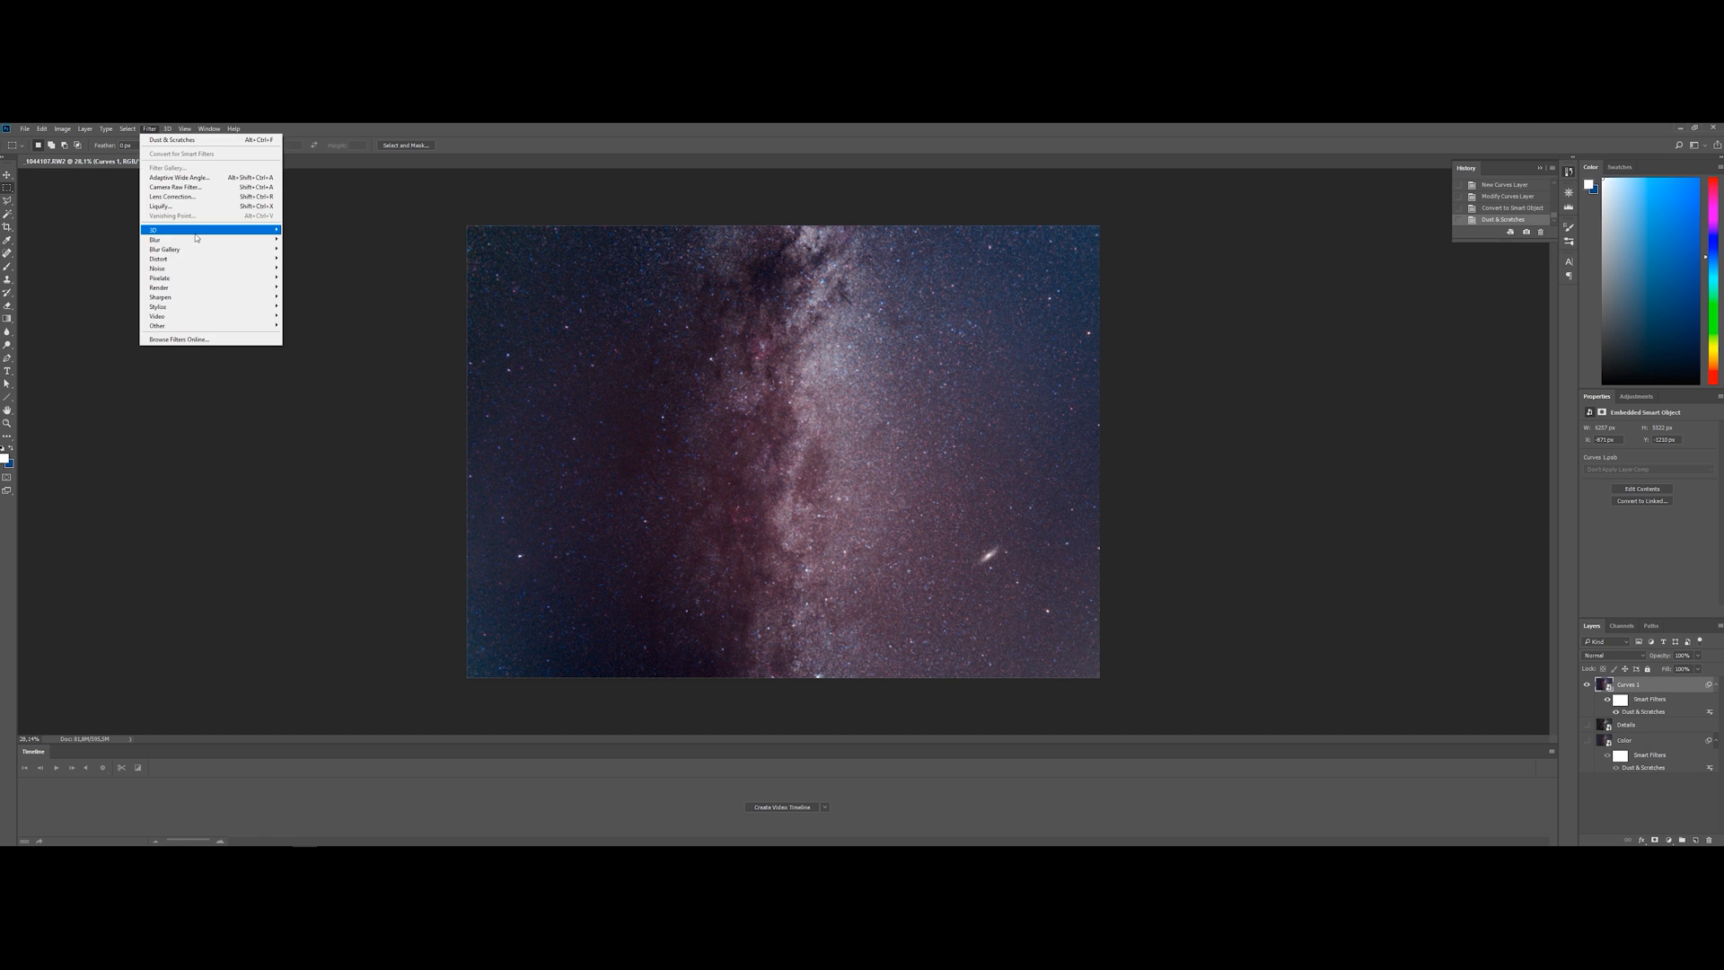
mouse_move(260, 240)
click(323, 277)
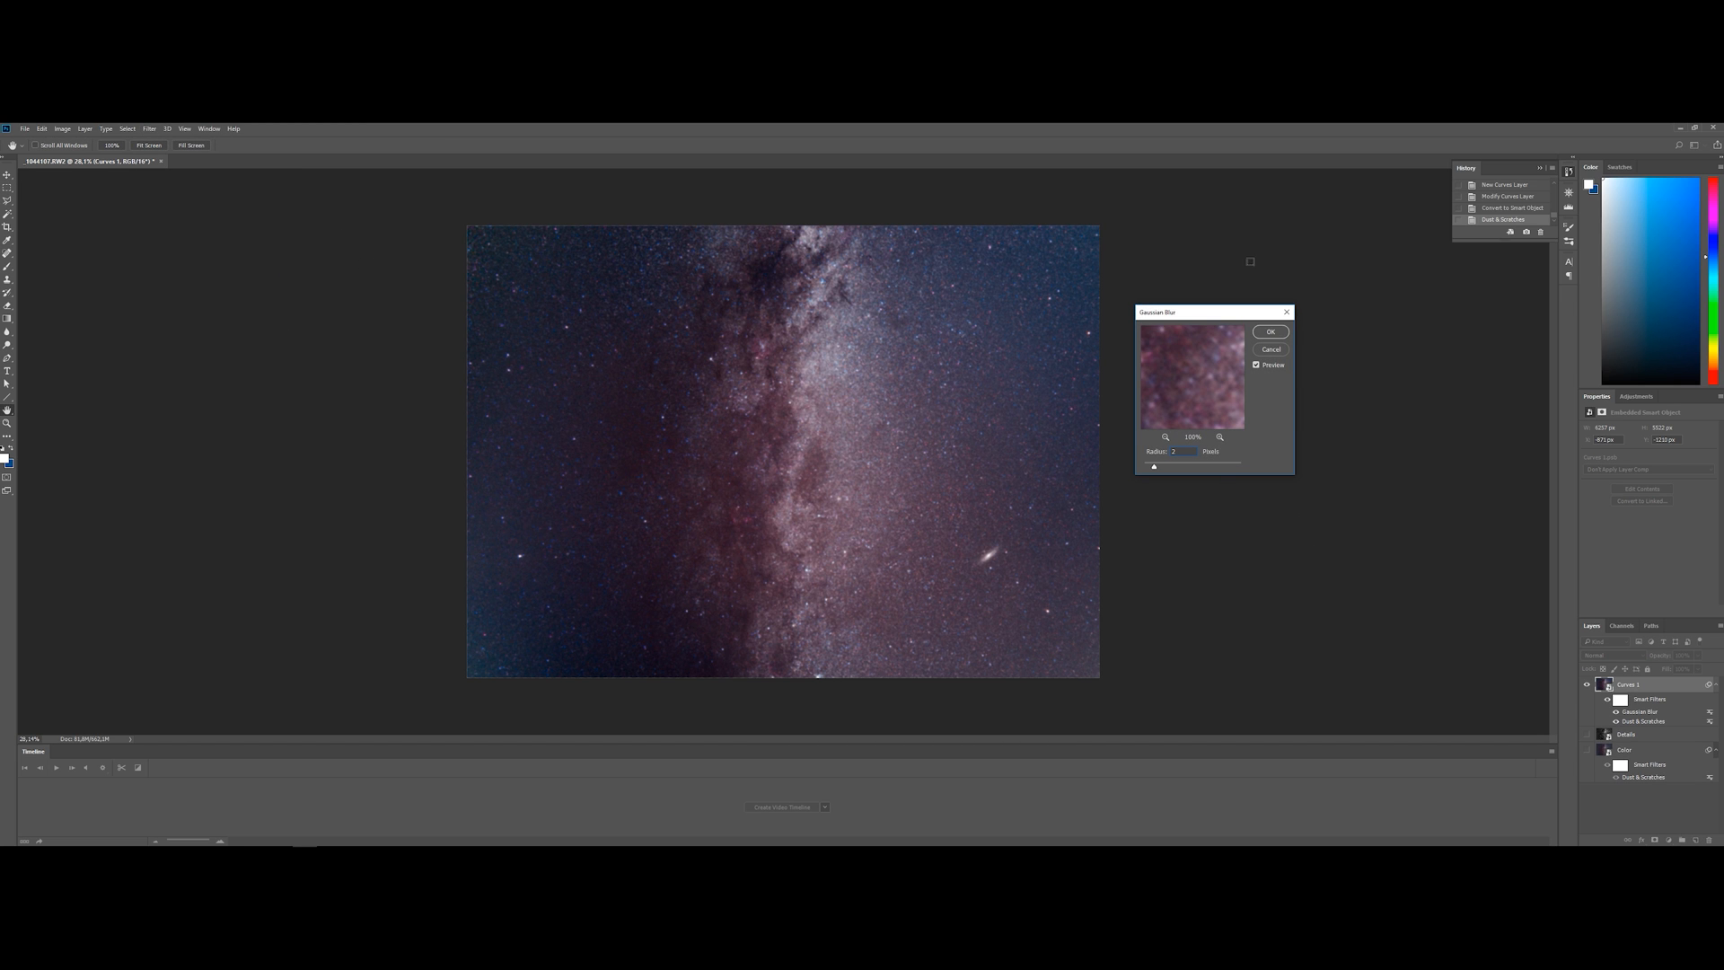
drag(1202, 388, 1162, 361)
click(1269, 333)
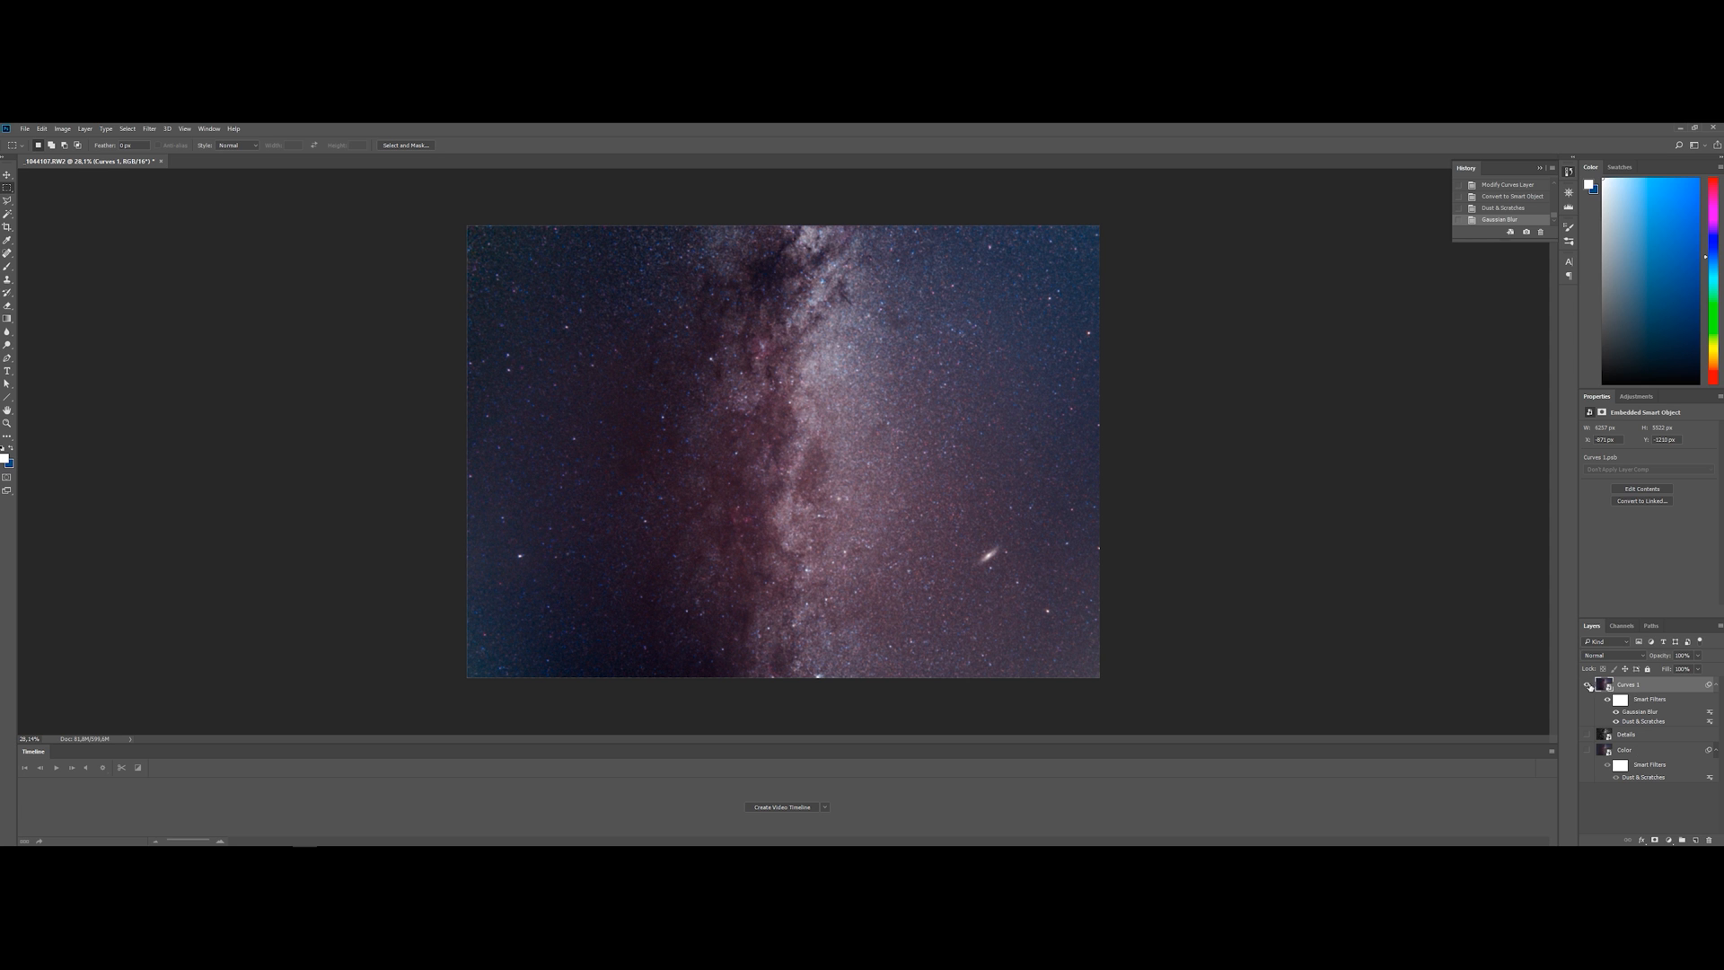
Hide the top smart object, show the Color layer and apply a light Gaussian Blur smart filter to it
click(1588, 685)
click(1587, 750)
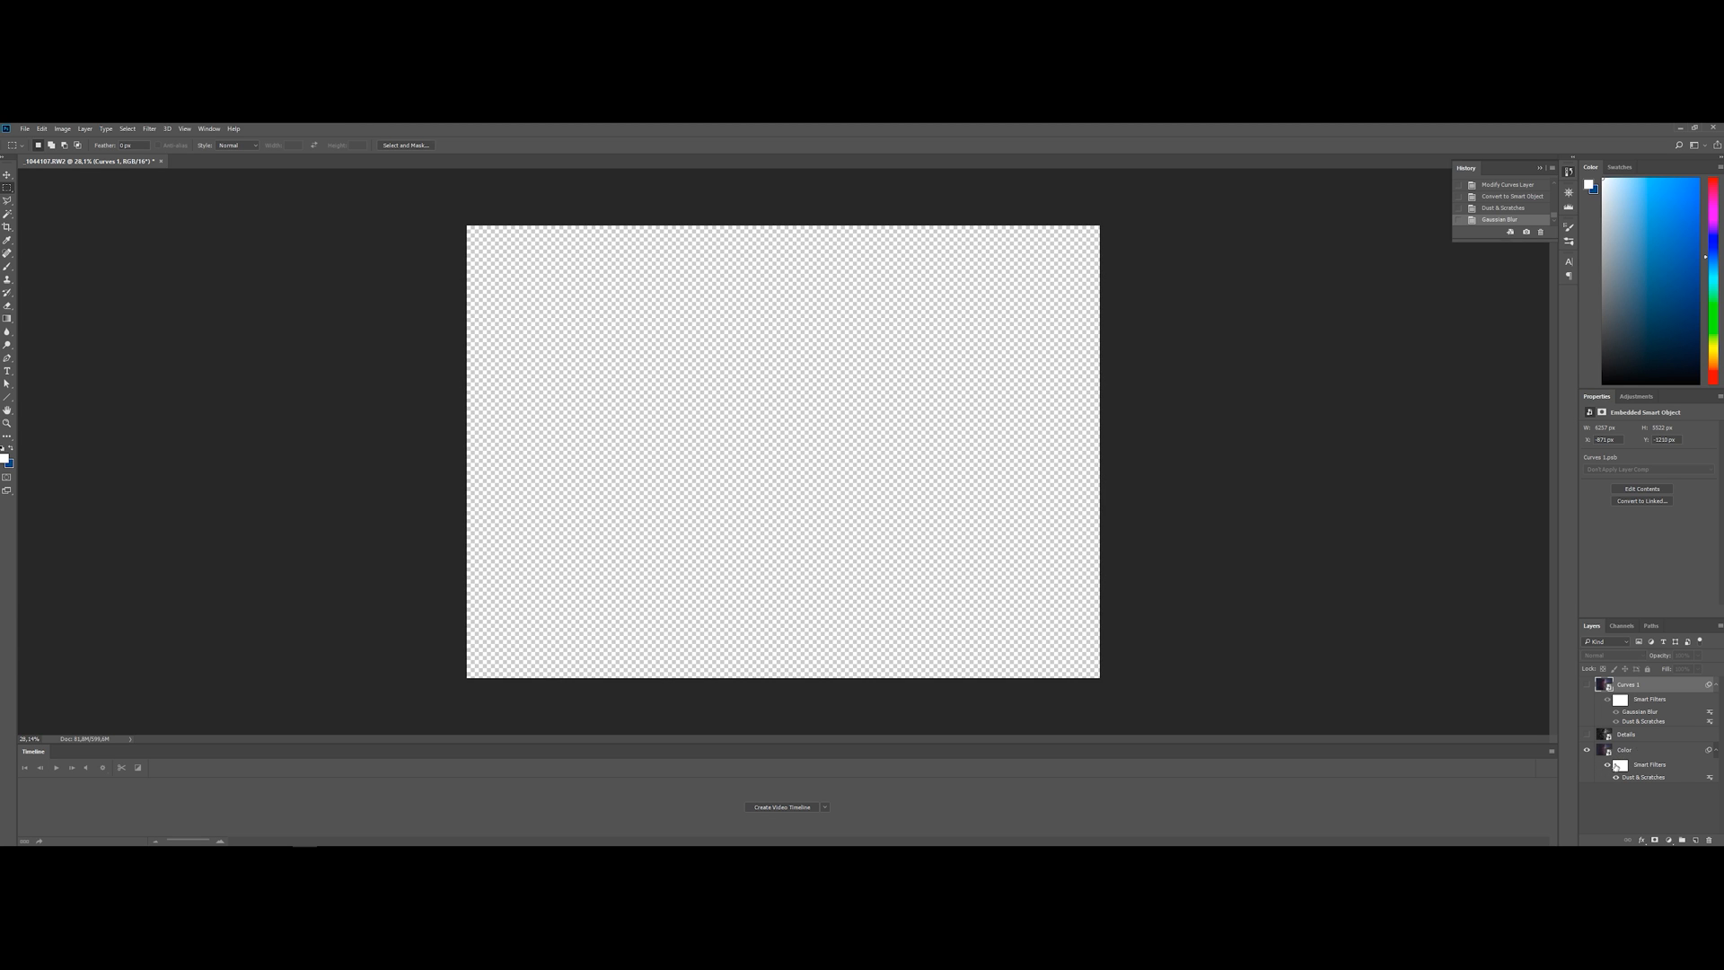
click(1625, 752)
click(149, 128)
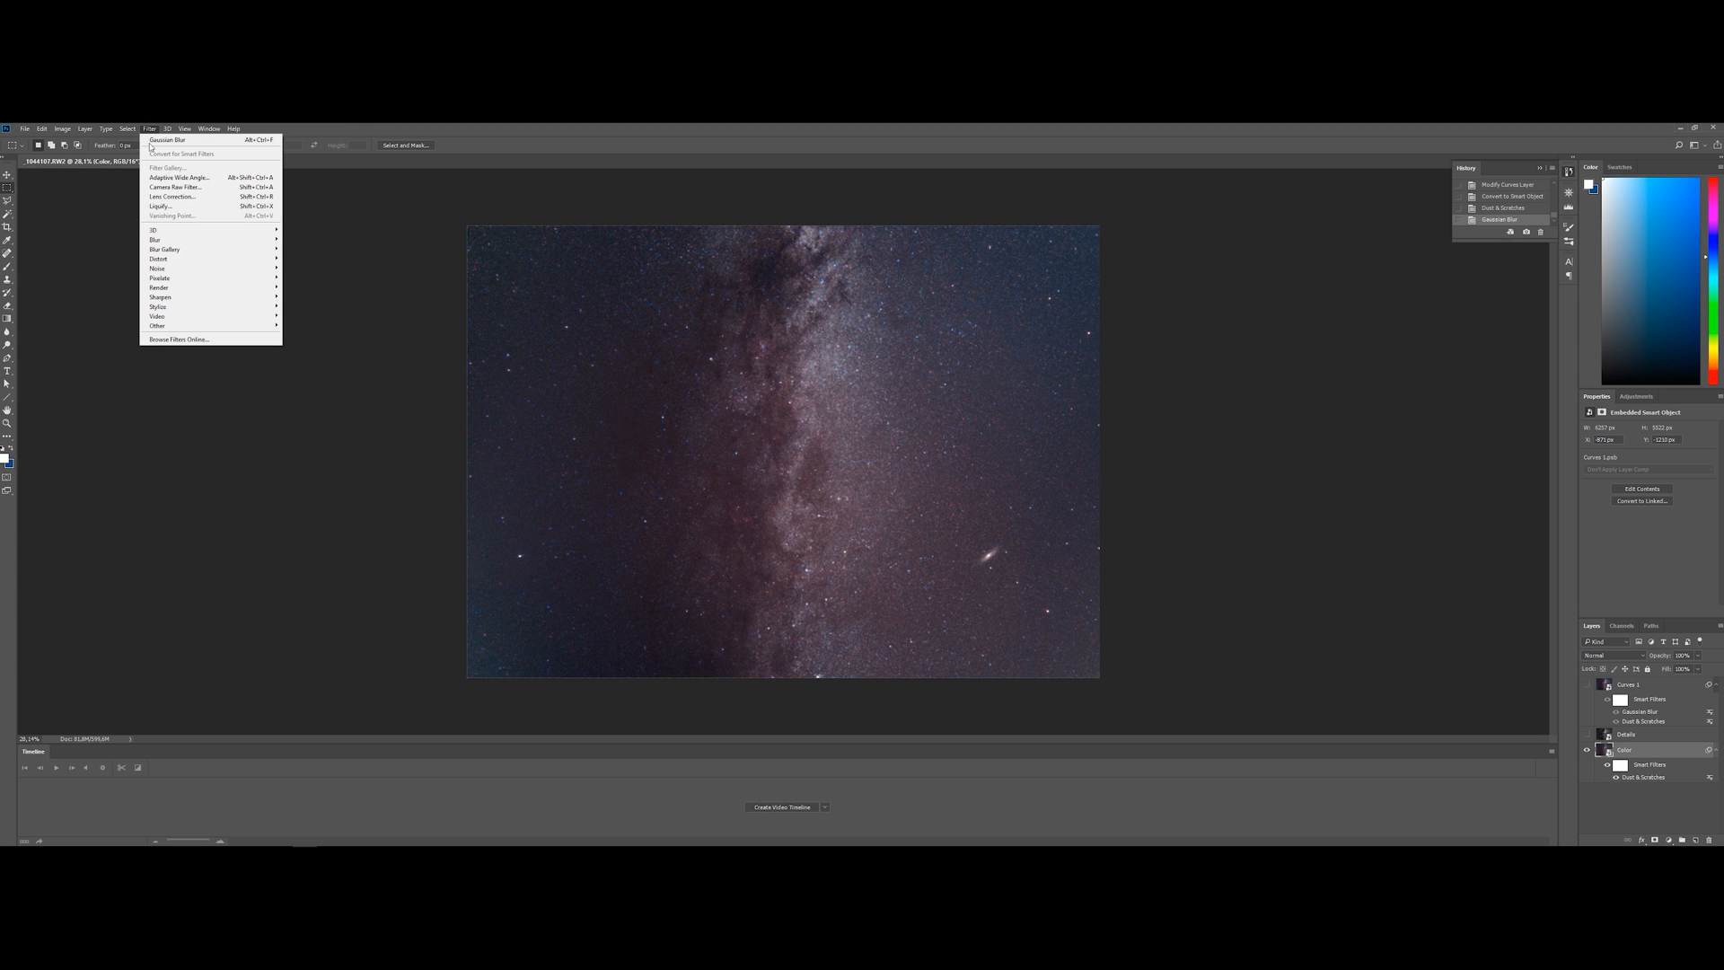
mouse_move(261, 240)
click(309, 278)
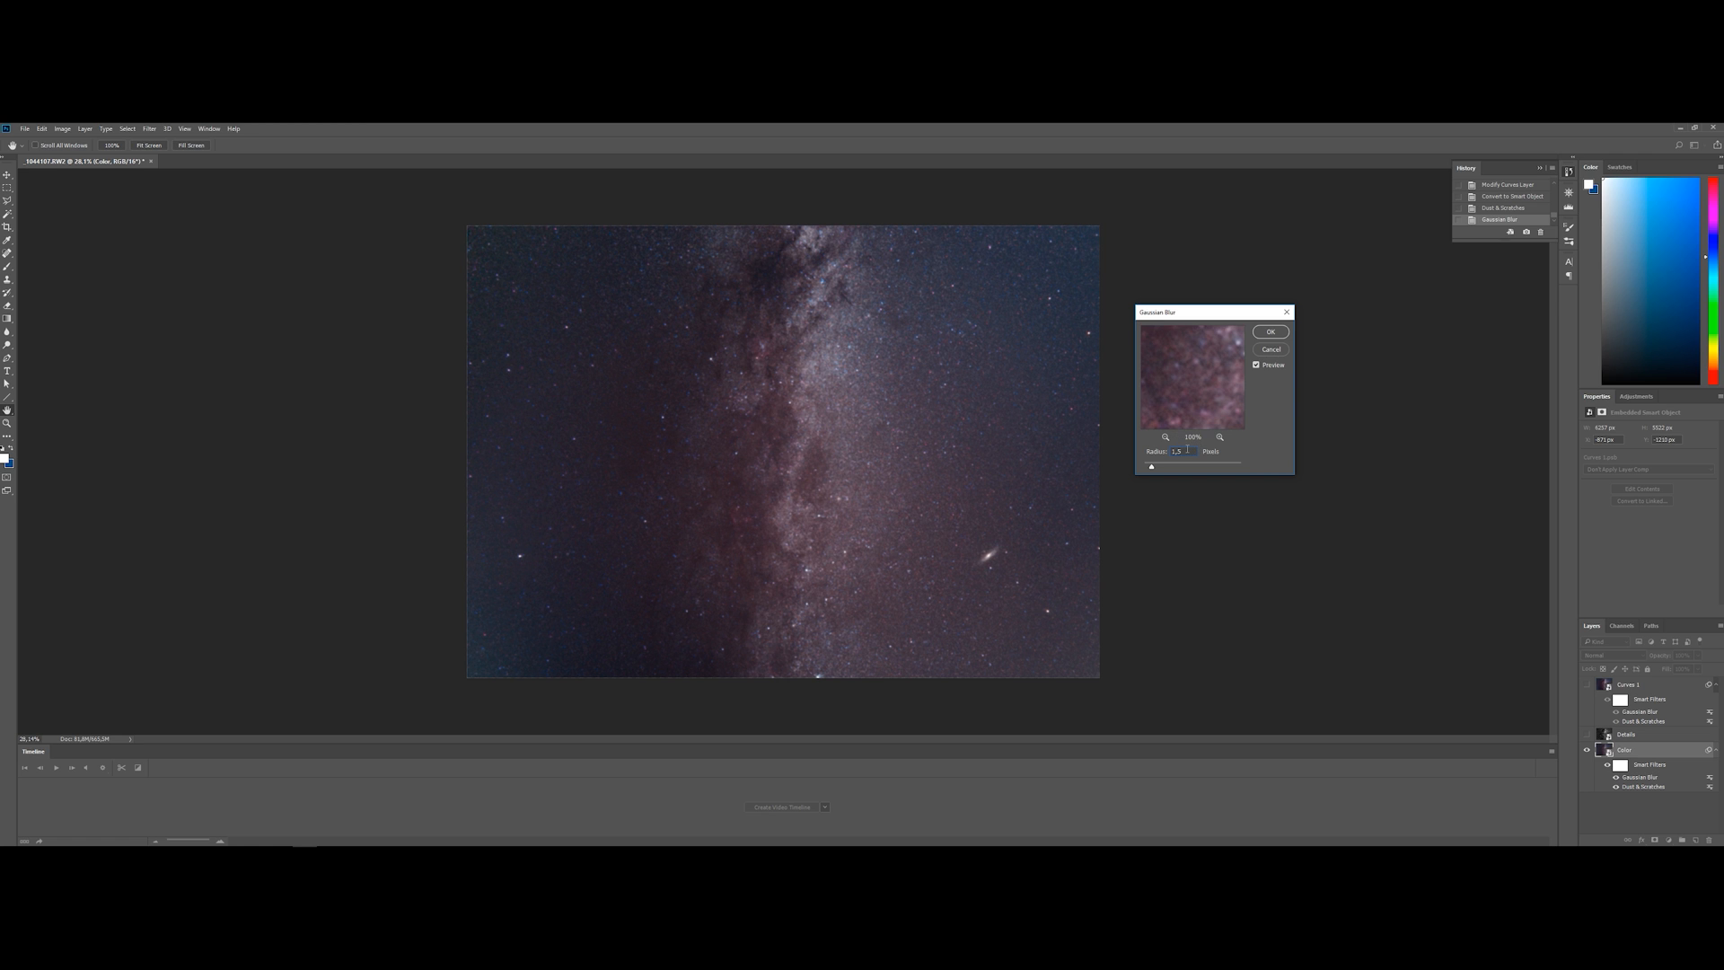
click(1271, 332)
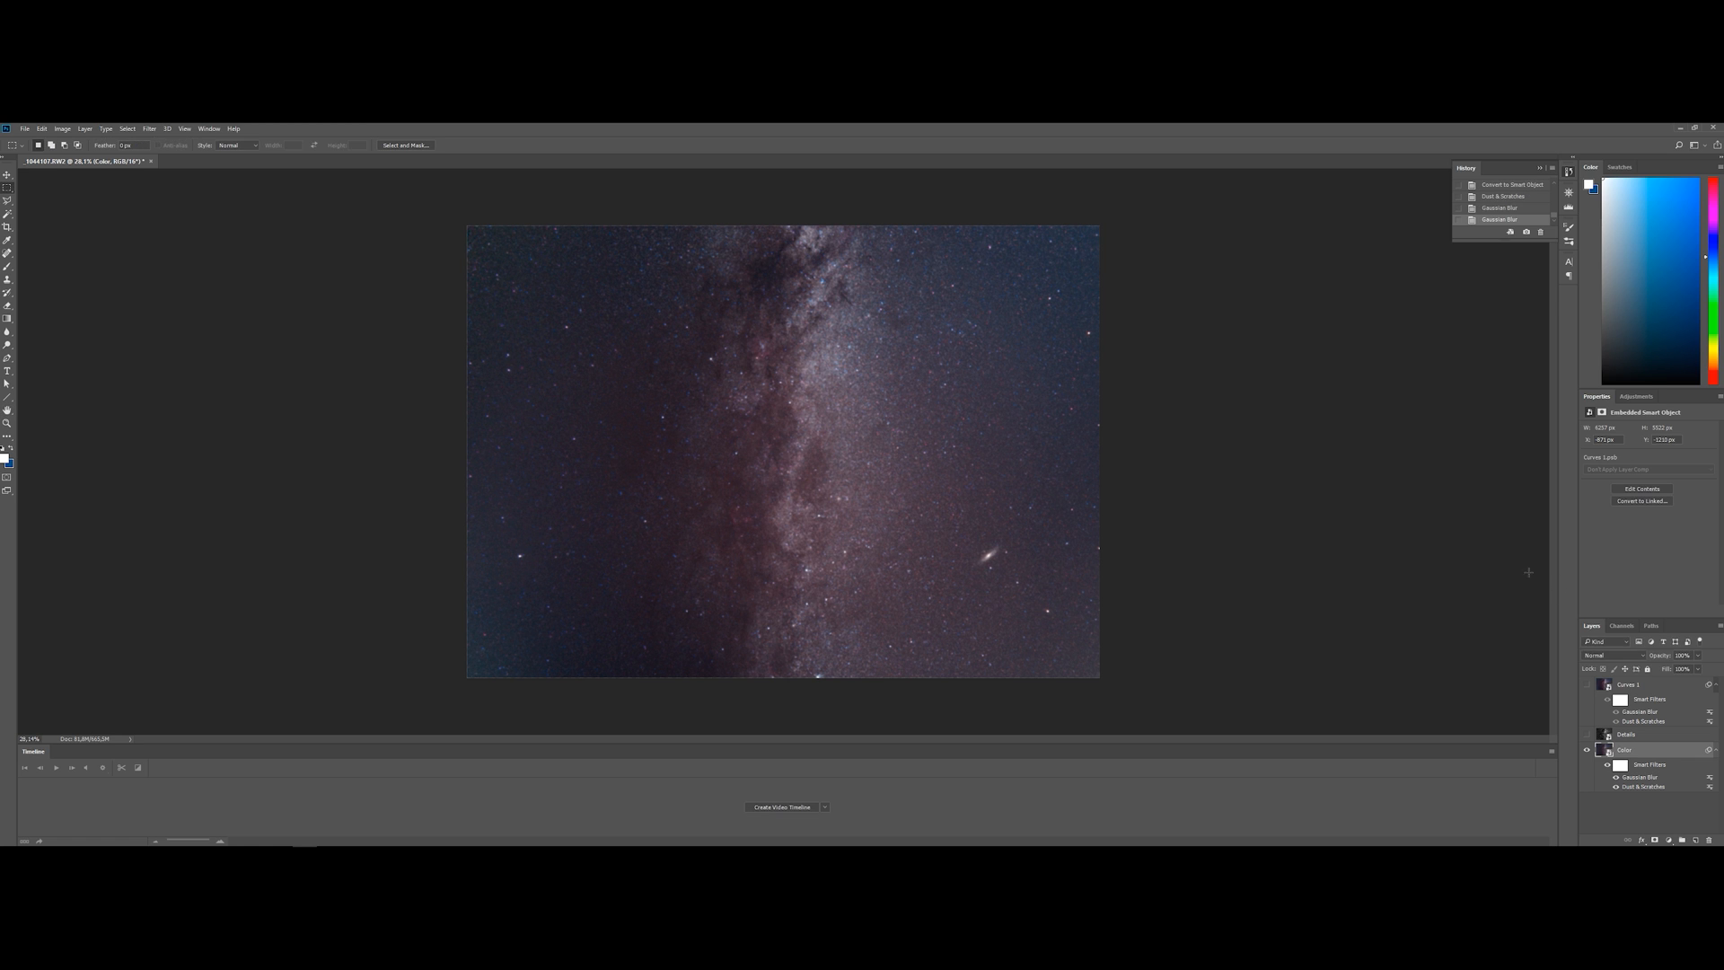
Show the top smart object again and rename it as Nebulosity
click(1587, 687)
click(1641, 684)
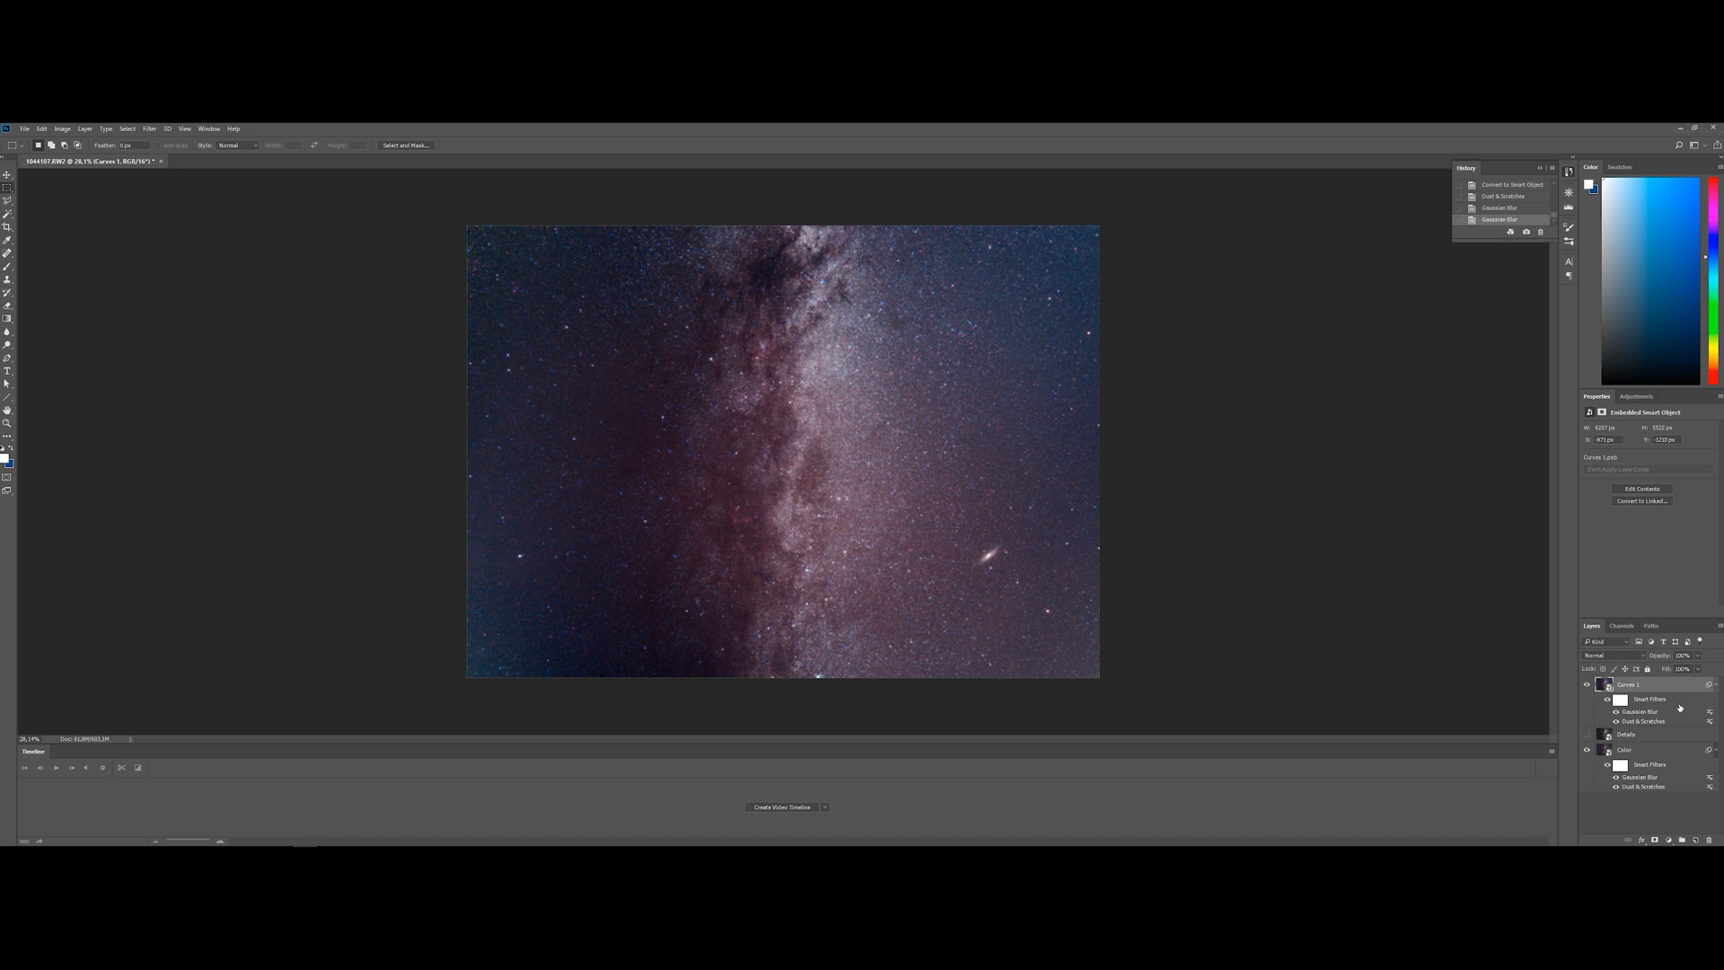
double_click(1630, 685)
text(Ne)
key(Return)
Add a Black & White adjustment above Nebulosity, raising reds and magentas and lowering yellows, greens, cyans and blues
click(1669, 841)
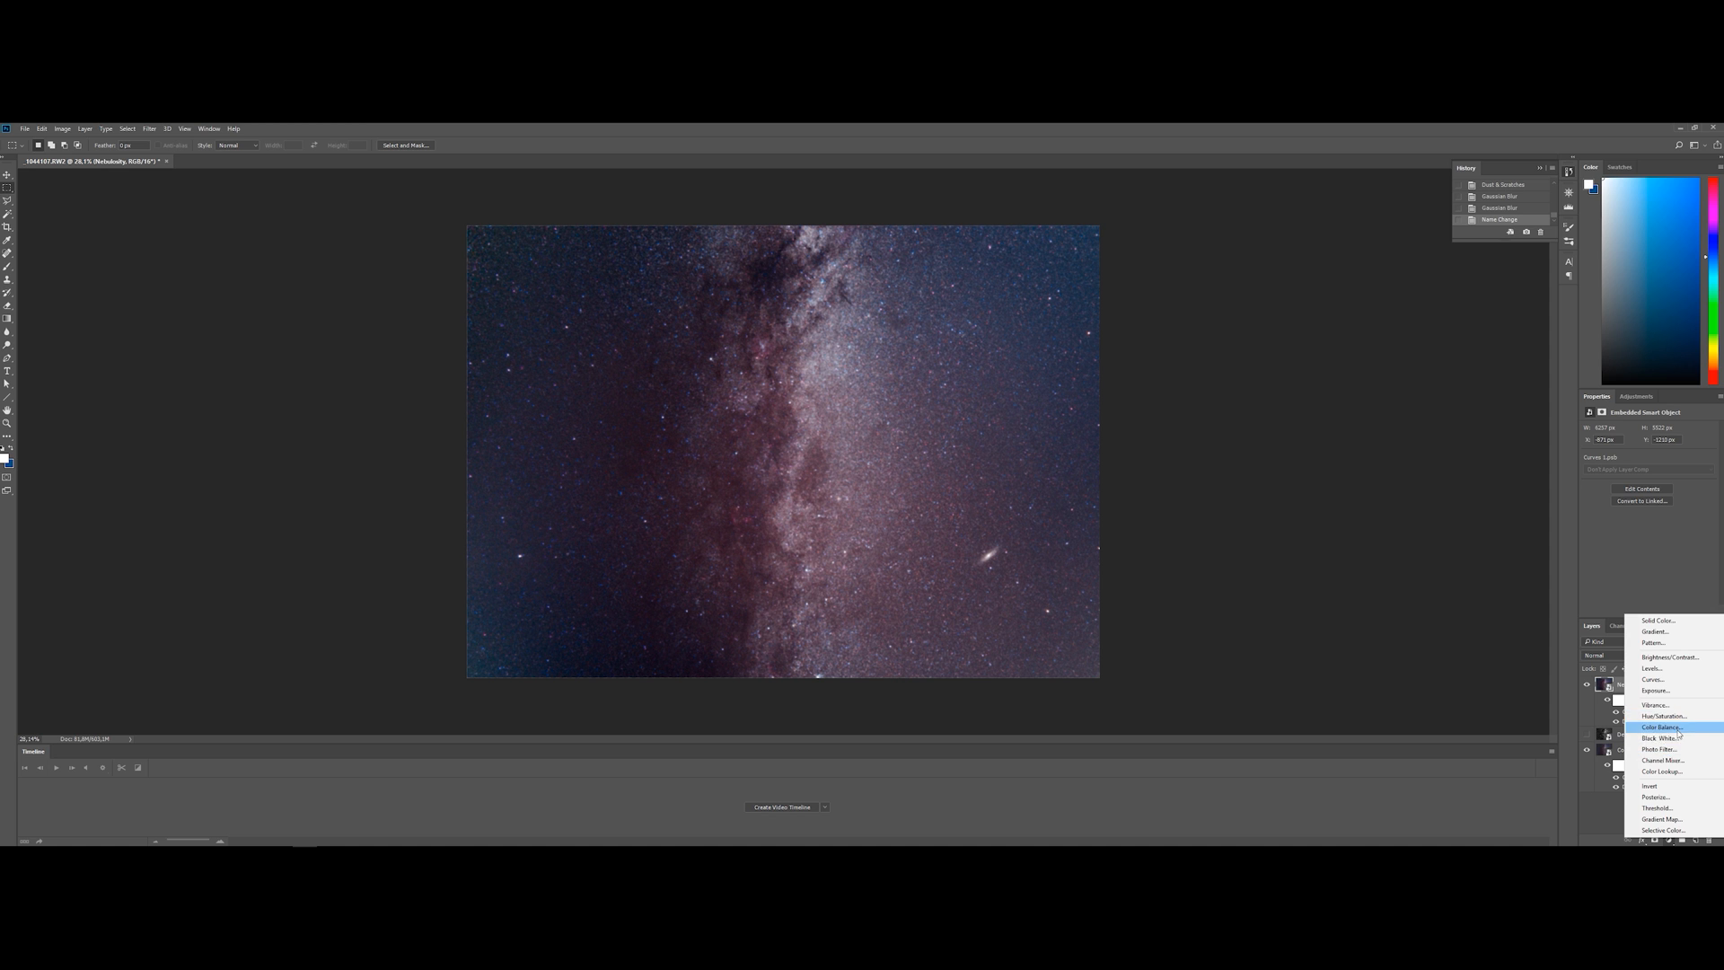
click(1676, 742)
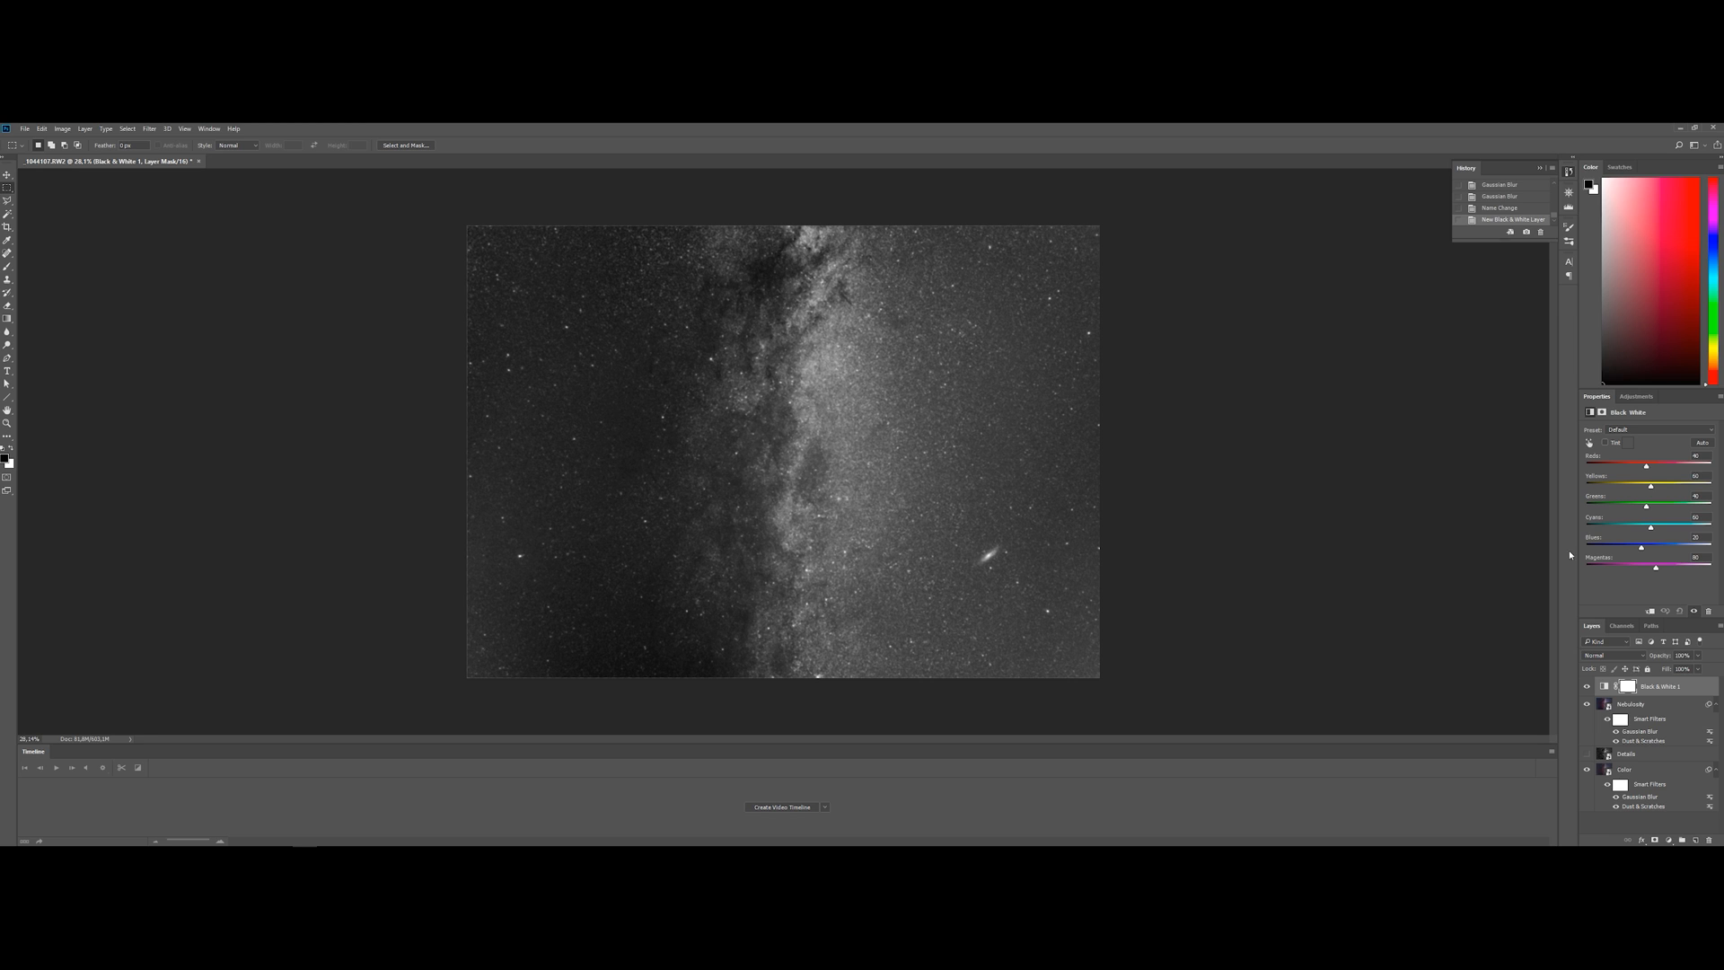
drag(1648, 468, 1620, 490)
mouse_move(1635, 530)
mouse_down()
mouse_move(1578, 531)
mouse_move(1649, 530)
mouse_move(1590, 511)
mouse_move(1607, 550)
mouse_move(1712, 550)
mouse_move(1641, 551)
mouse_up()
drag(1656, 570, 1611, 529)
drag(1668, 467, 1676, 468)
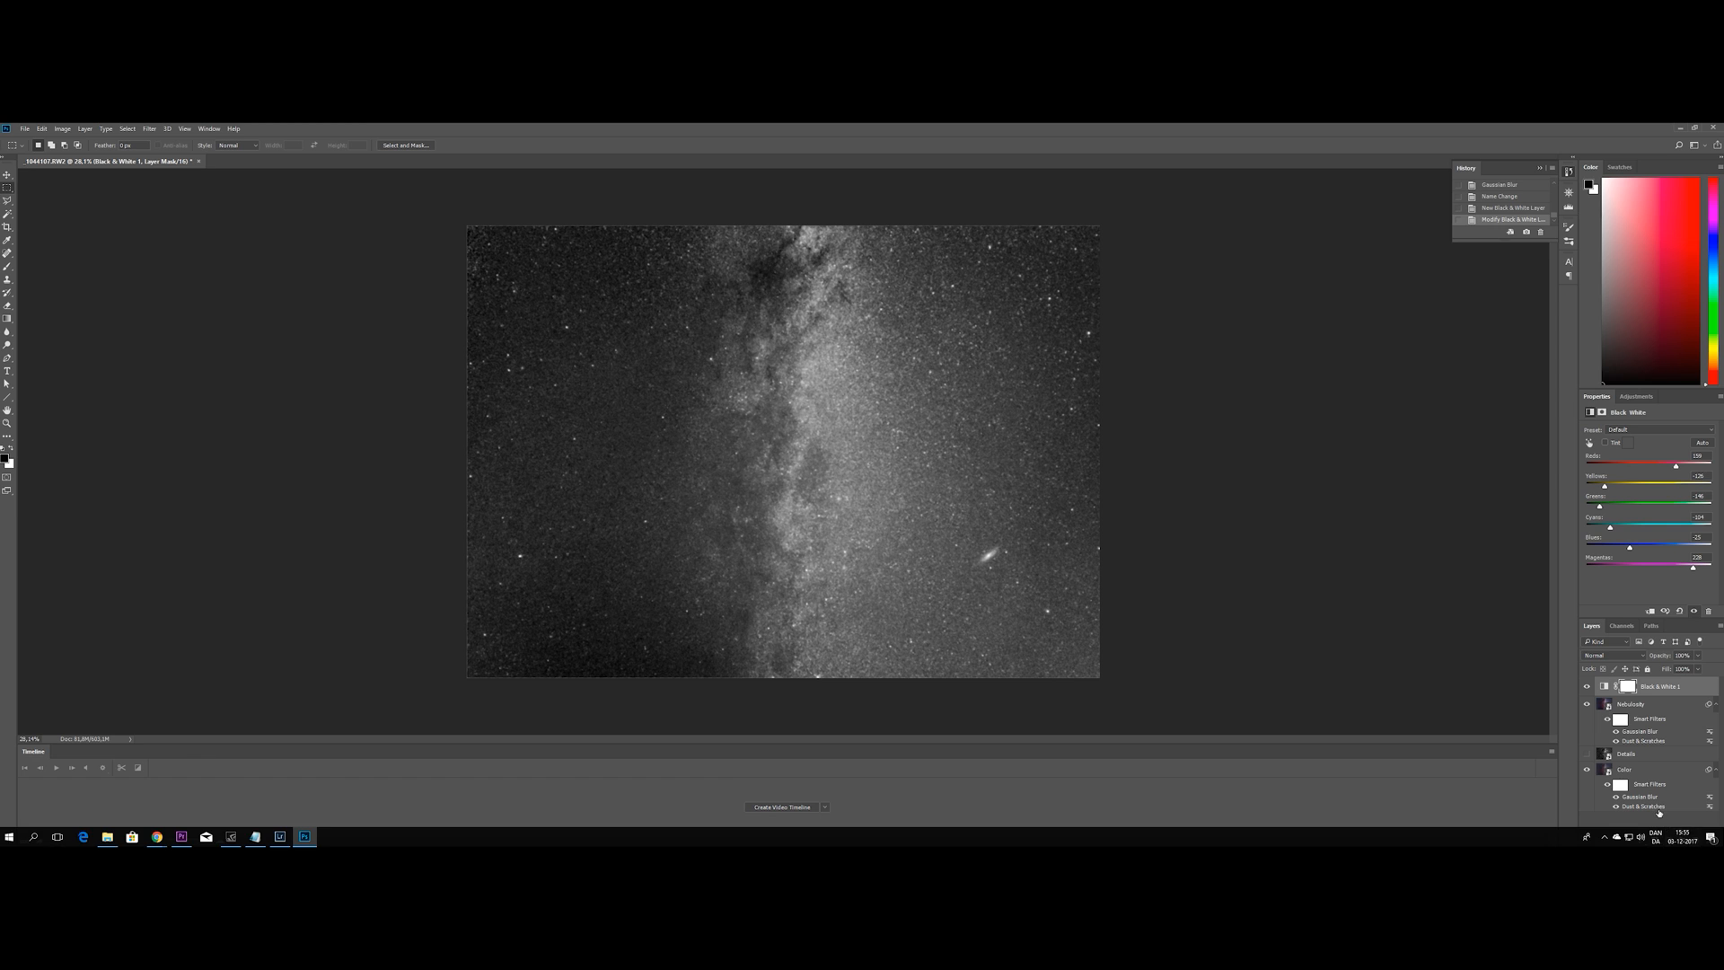
Add a Levels adjustment above the Black & White layer, strongly lowering the white point and slightly adjusting the black point and midtones
click(1668, 840)
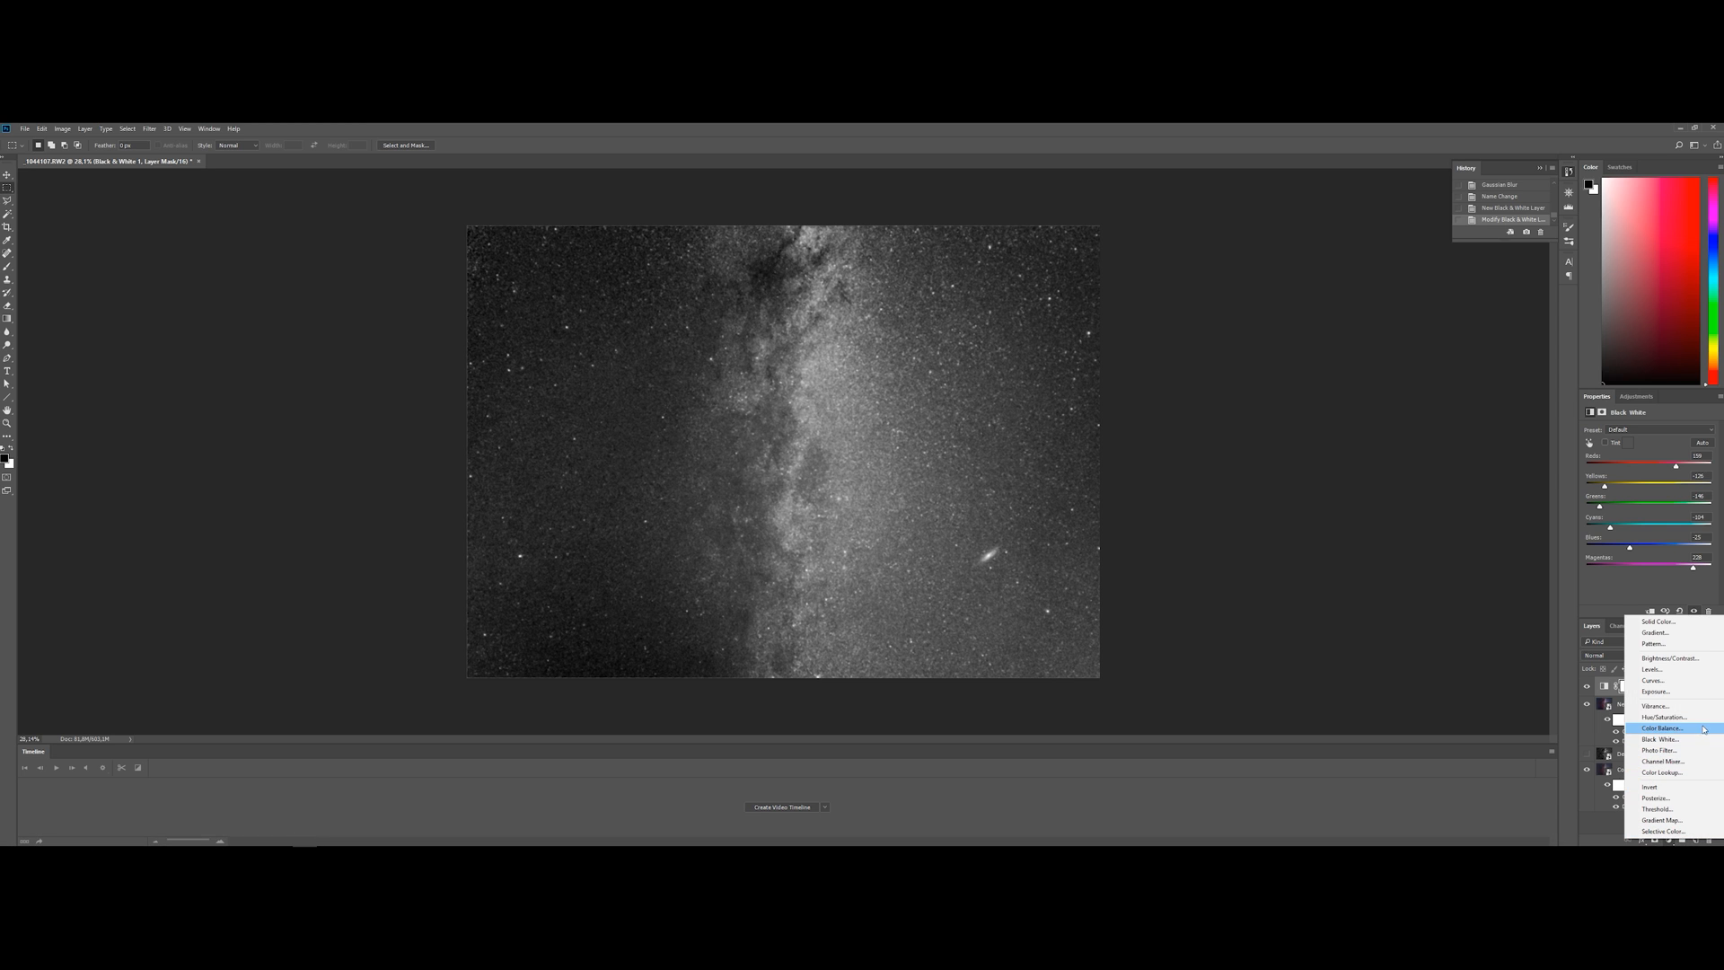
click(1692, 670)
drag(1655, 504, 1663, 504)
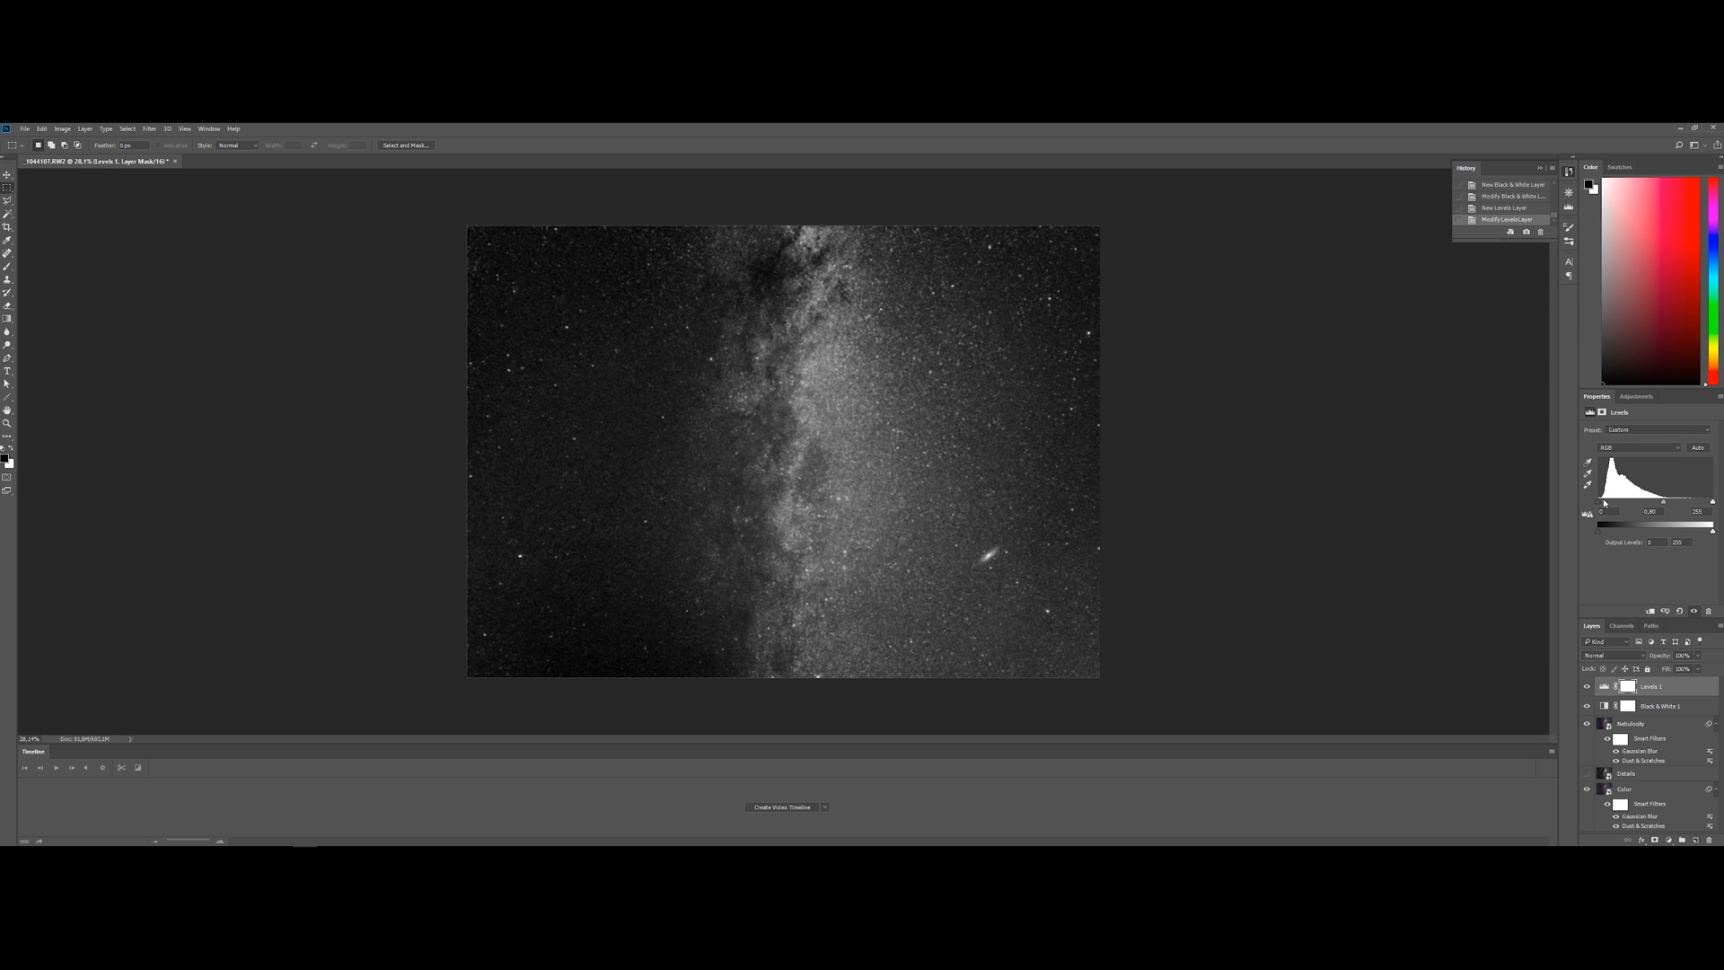
drag(1598, 505, 1607, 503)
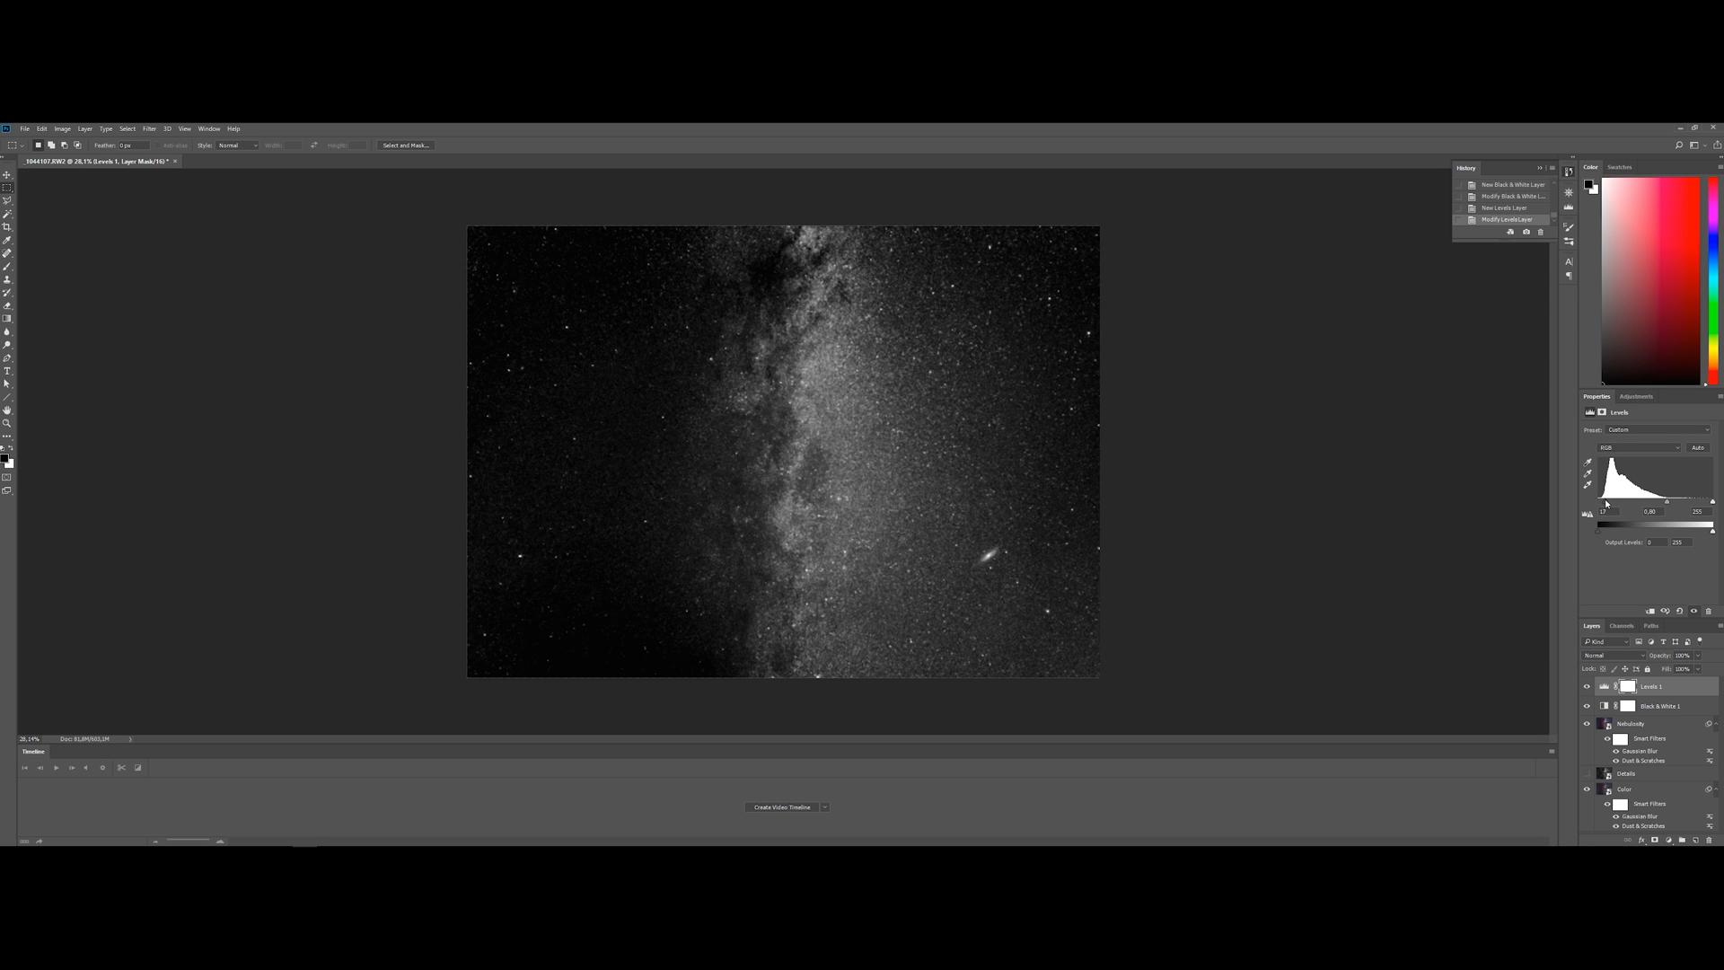
mouse_move(1713, 501)
mouse_down()
mouse_move(1637, 504)
mouse_move(1682, 504)
mouse_up()
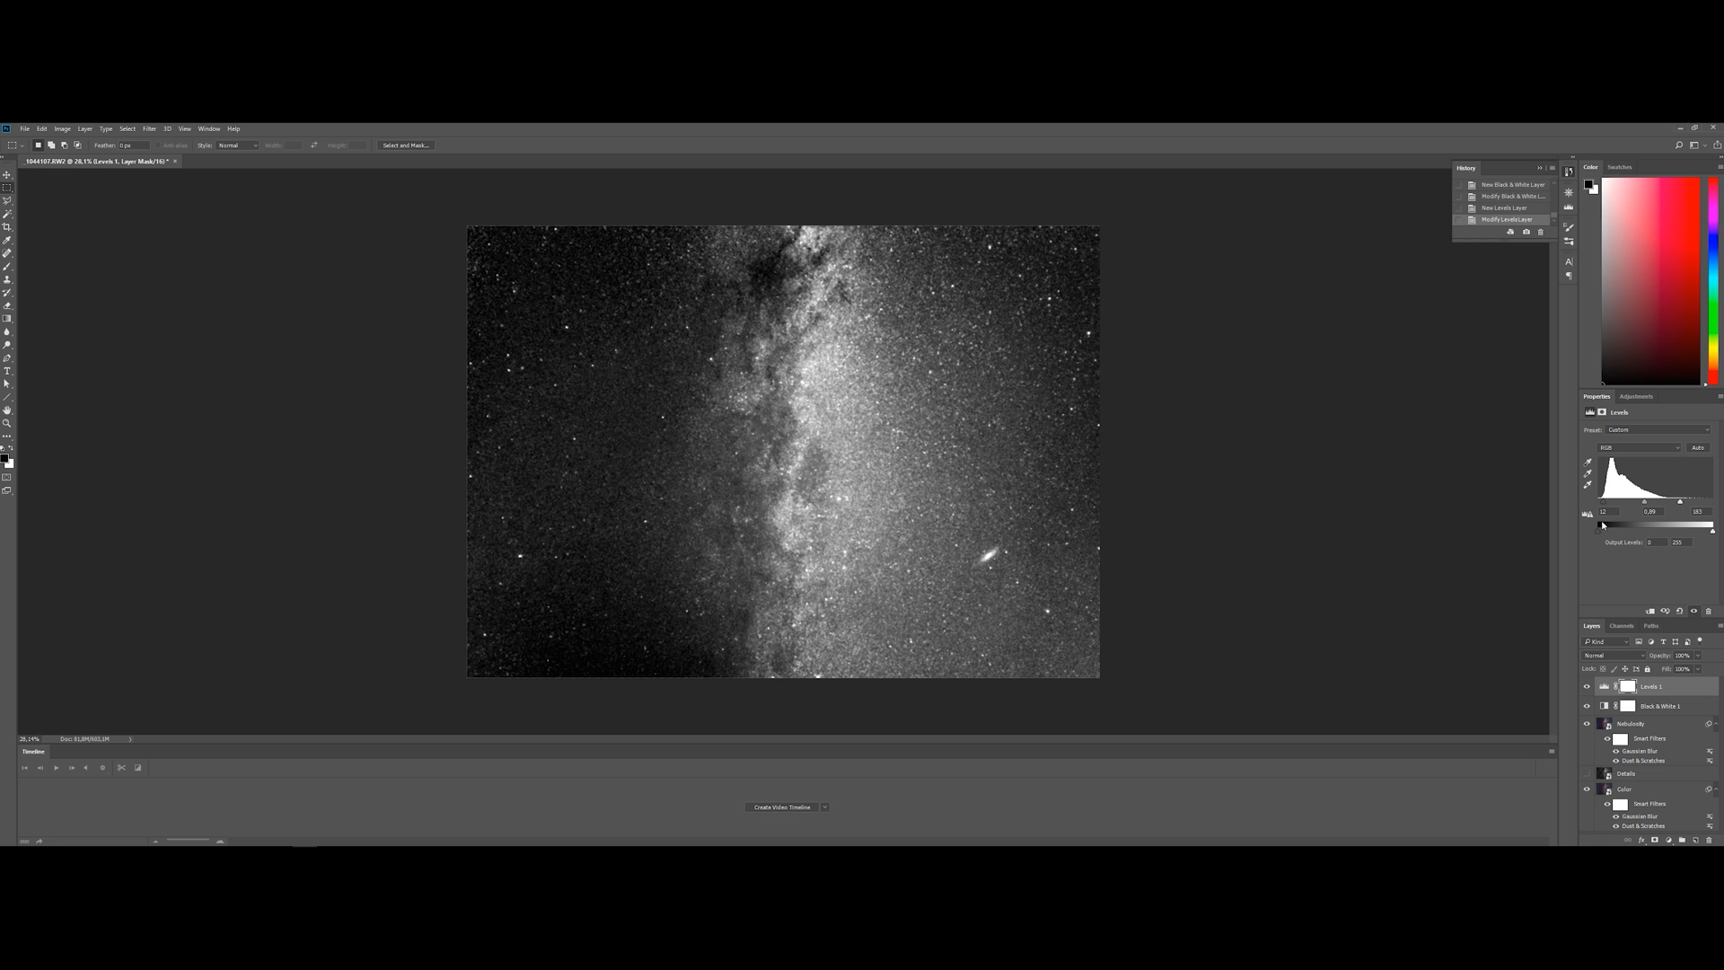
drag(1603, 503, 1605, 503)
Convert the Levels, Black & White and Nebulosity layers together into one smart object and rename it Nebulosity
click(1683, 691)
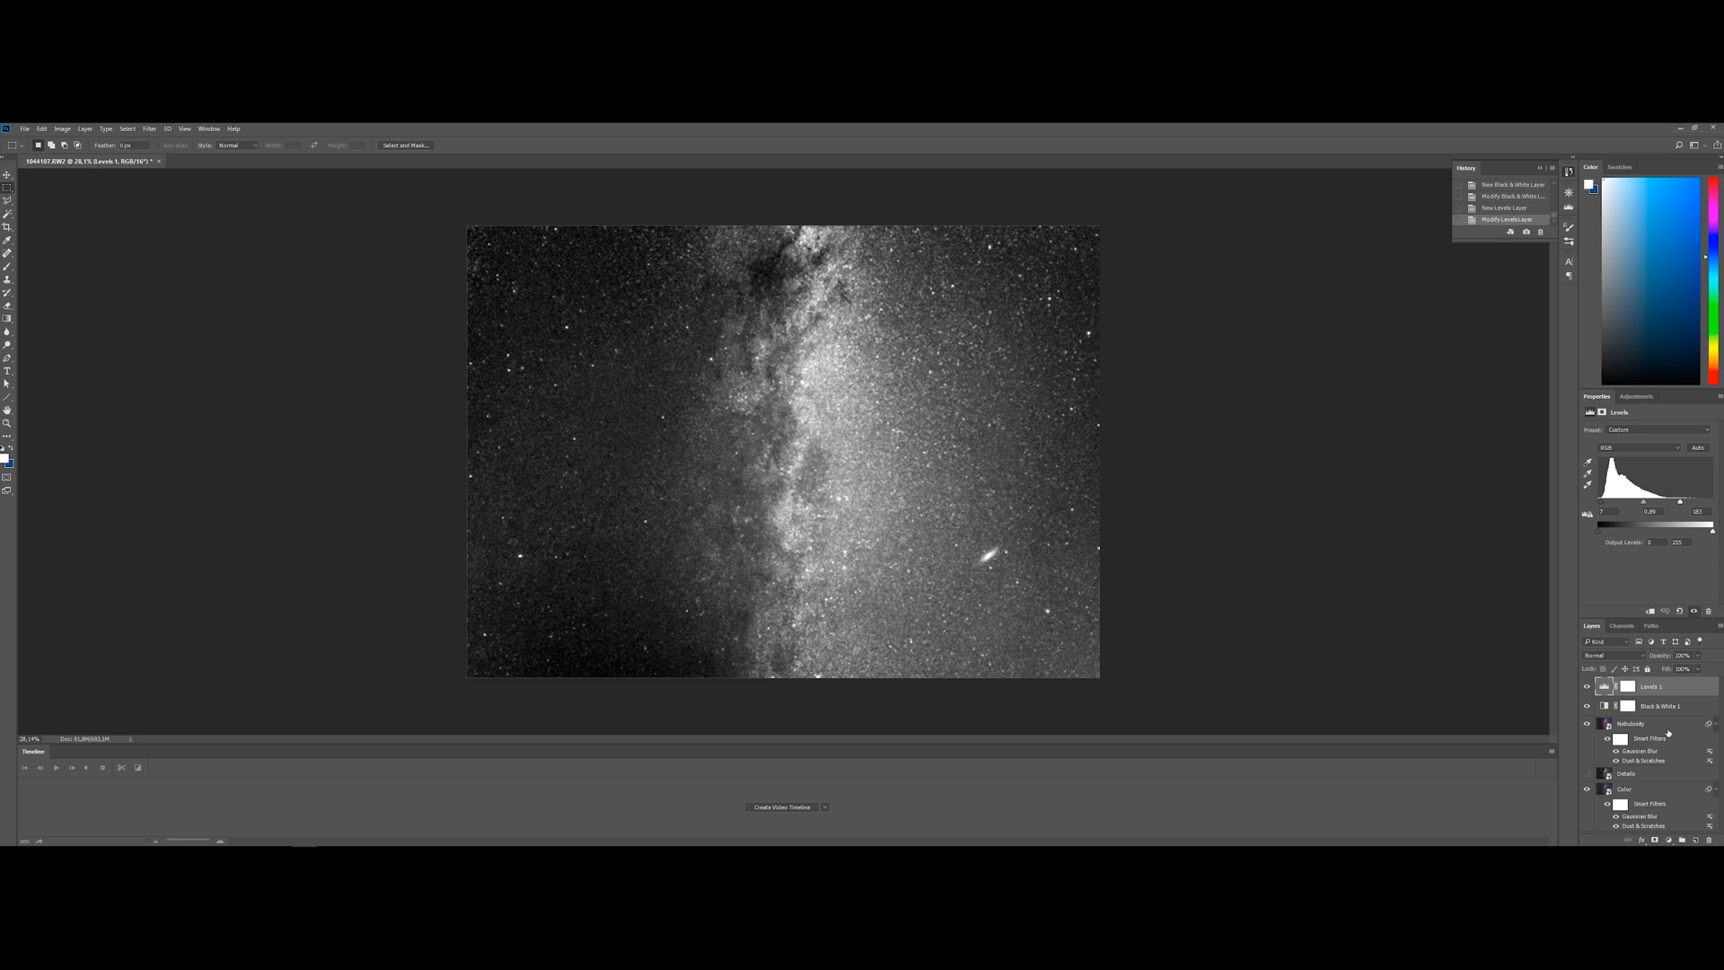
shift+click(1666, 724)
right_click(1666, 726)
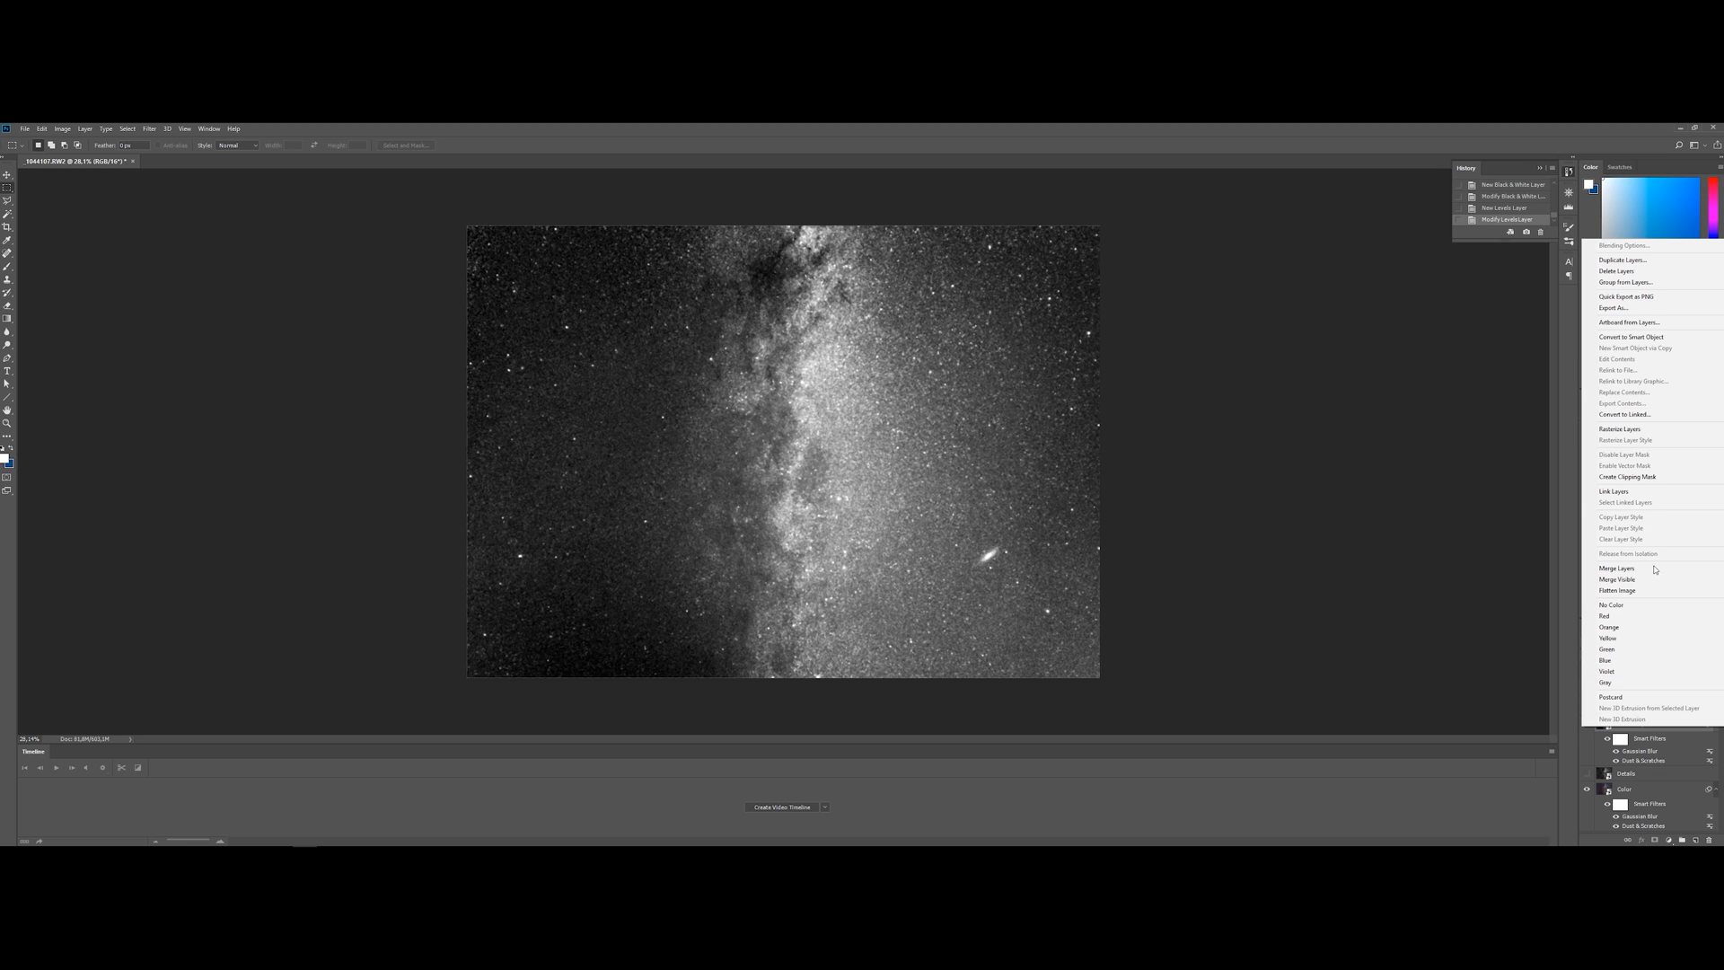
click(1648, 337)
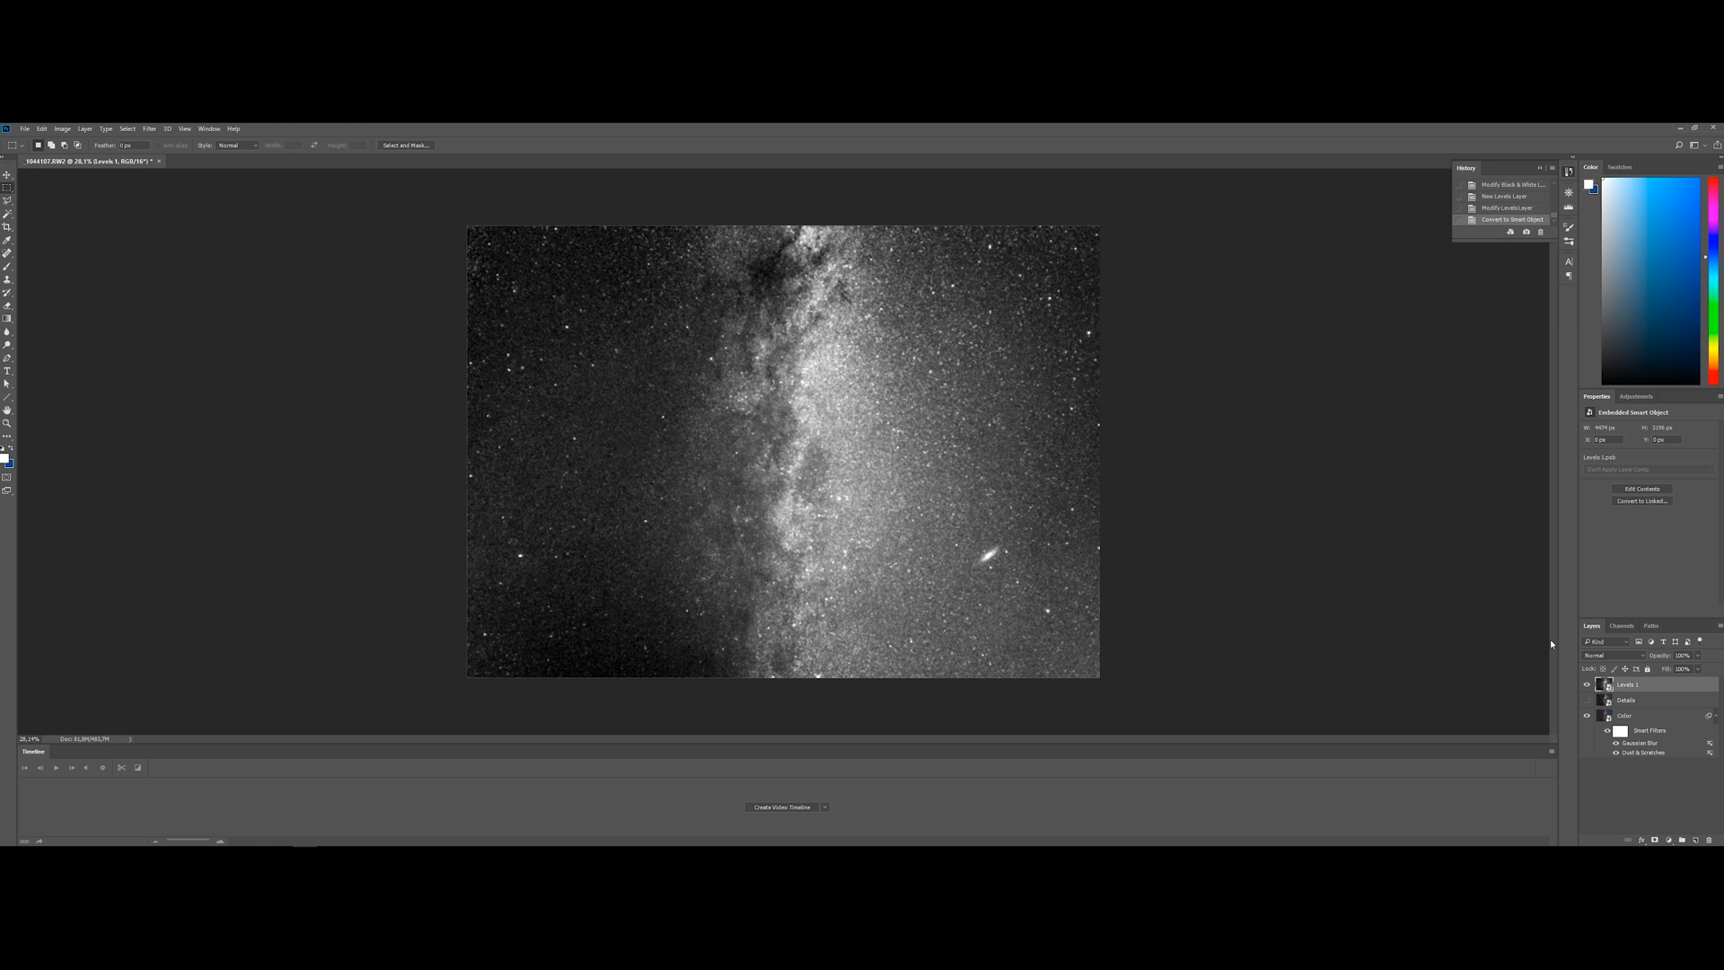
double_click(1628, 685)
text(Nebulosity)
key(Return)
Show the Details layer with Nebulosity hidden, and select and copy its entire image
click(1586, 700)
click(1630, 700)
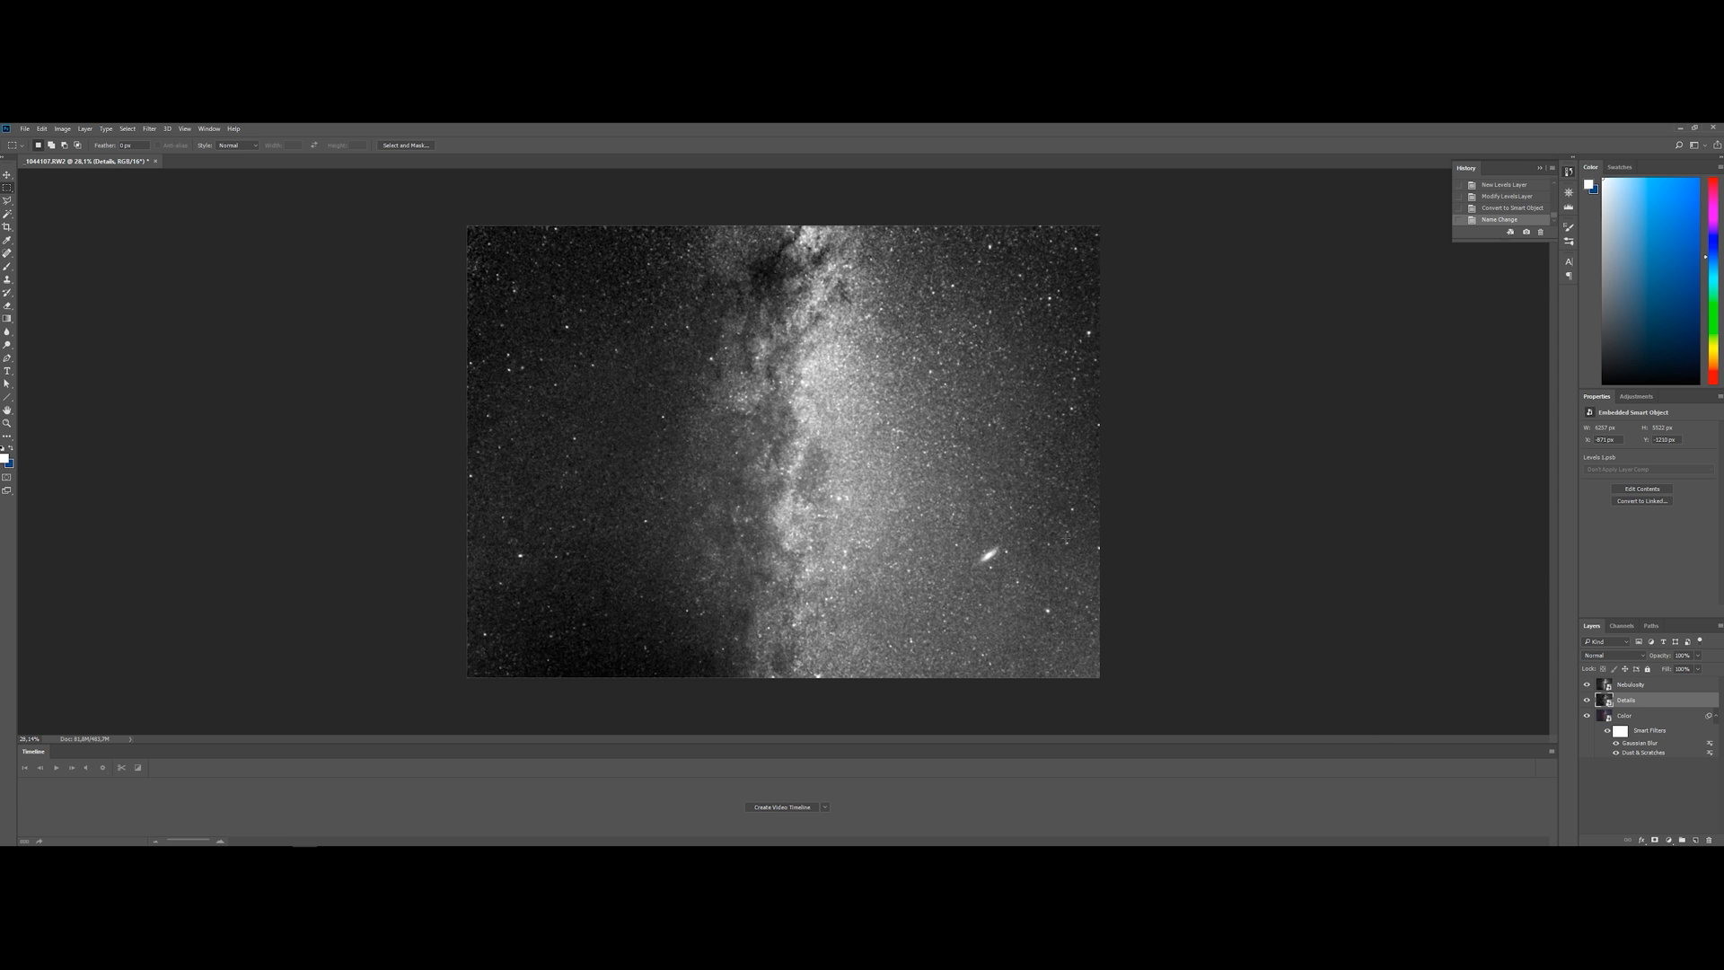
click(1587, 685)
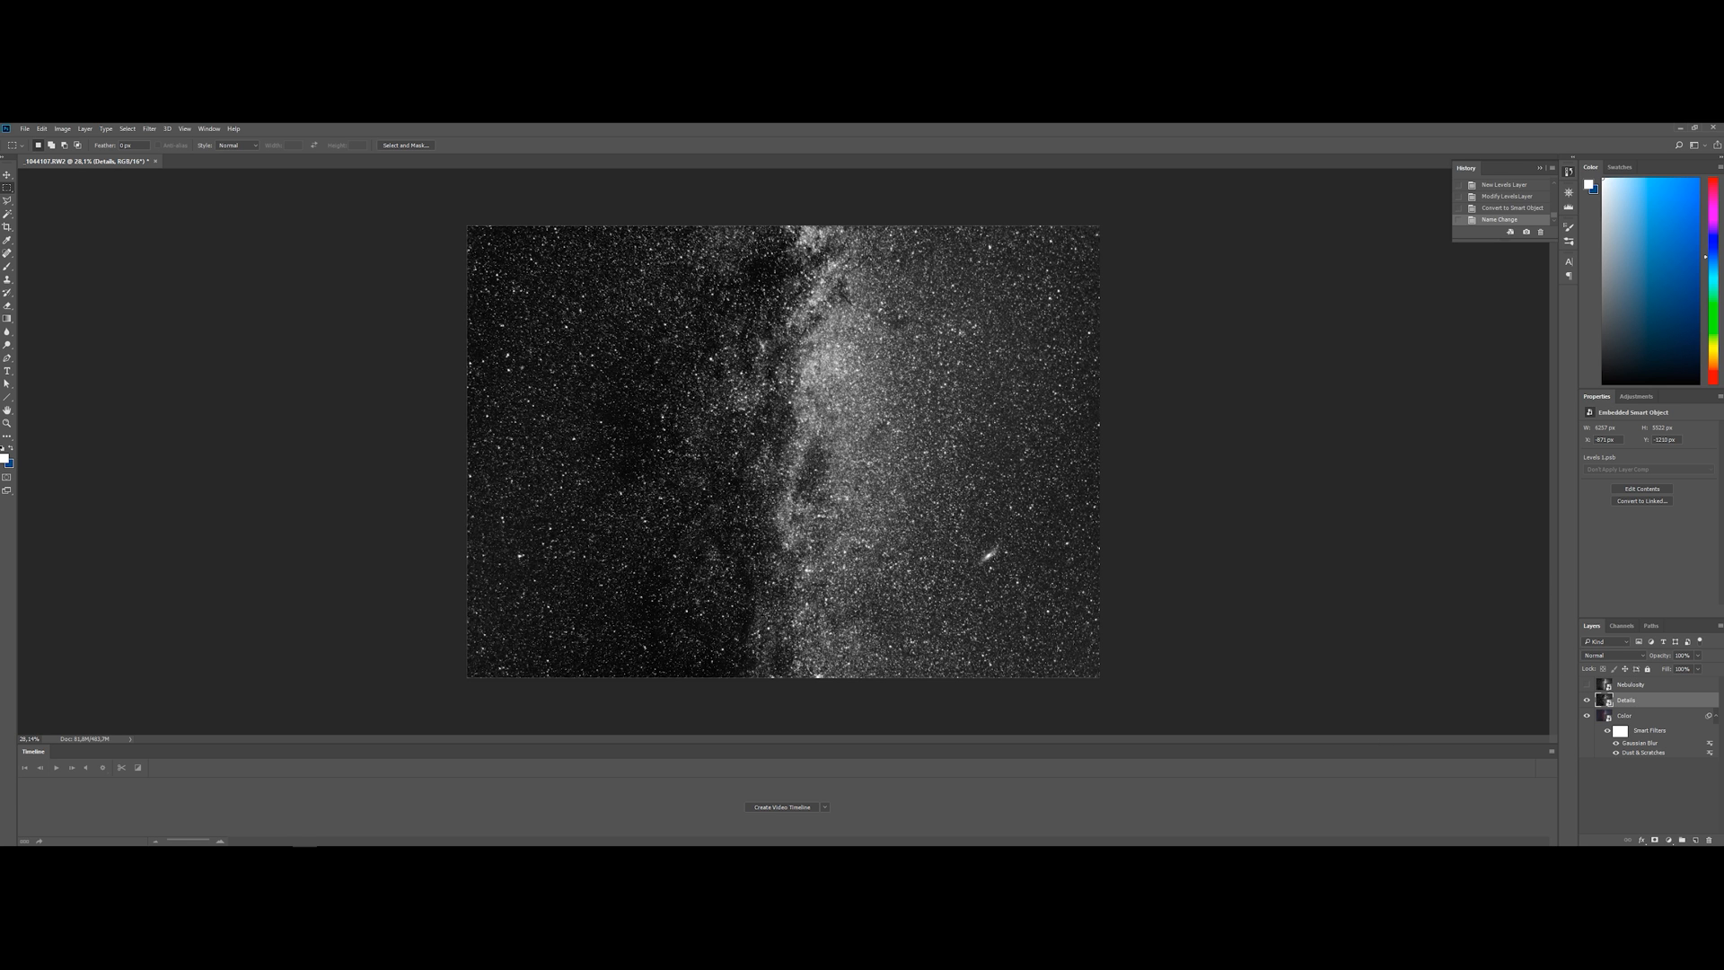
key(ctrl+a)
Show Nebulosity and give it a layer mask made from an inverted copy of the Details image
click(1587, 684)
click(1629, 684)
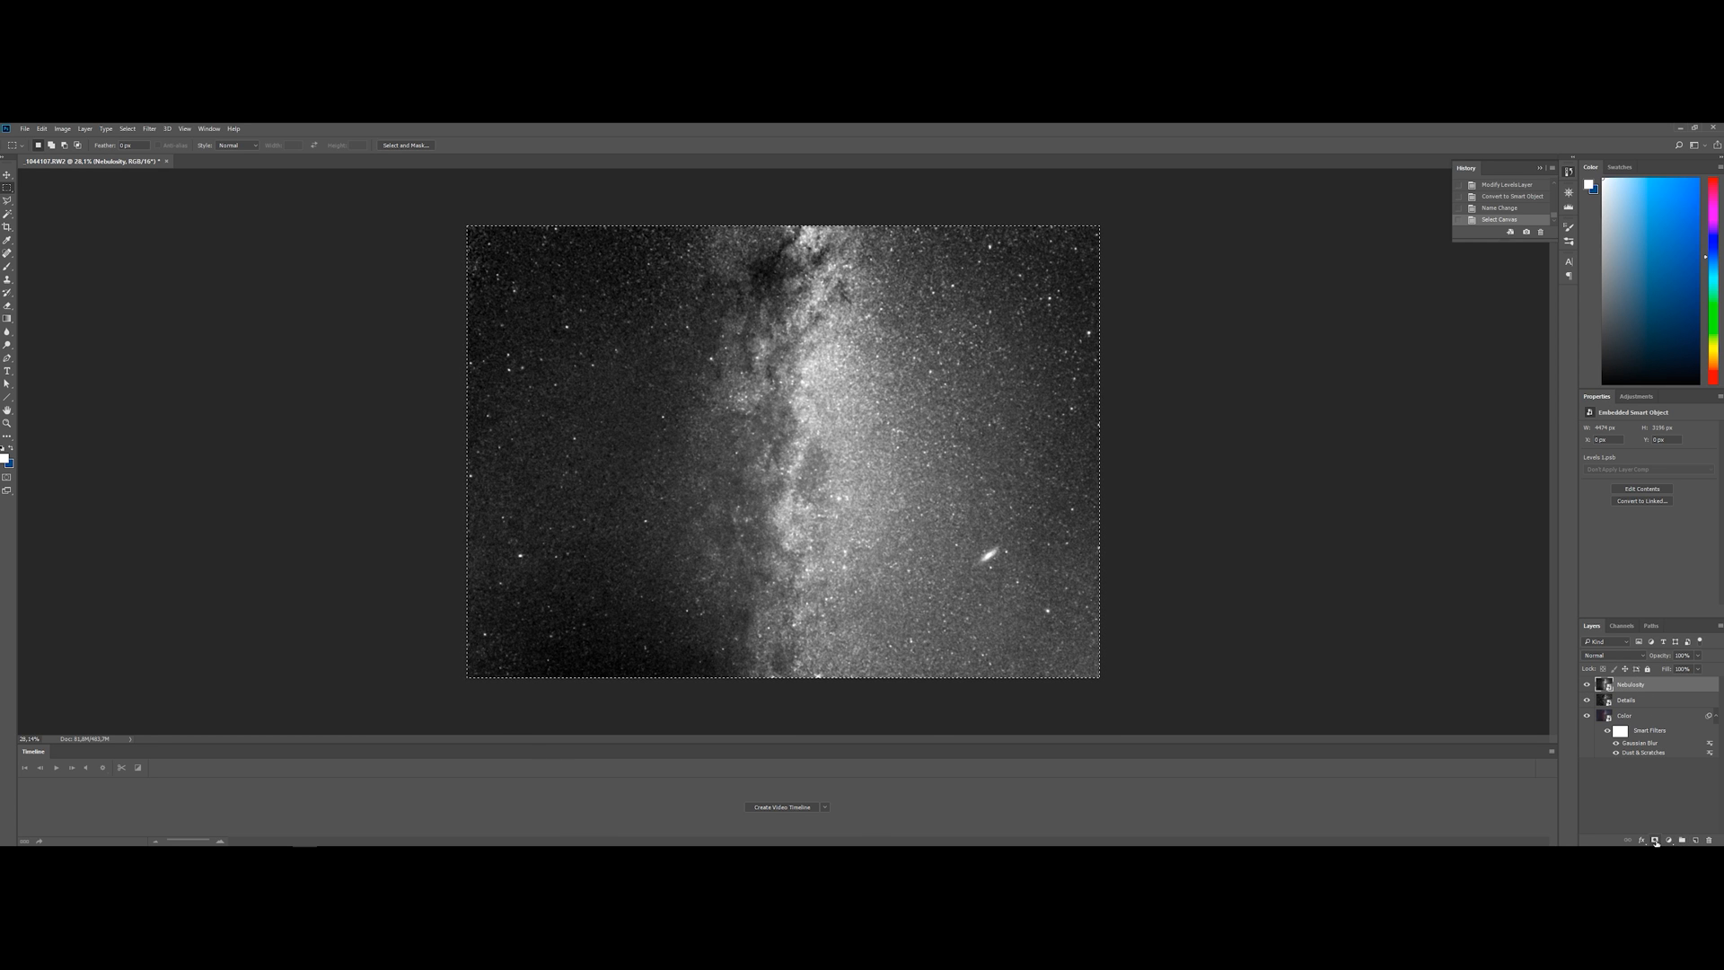
click(1655, 840)
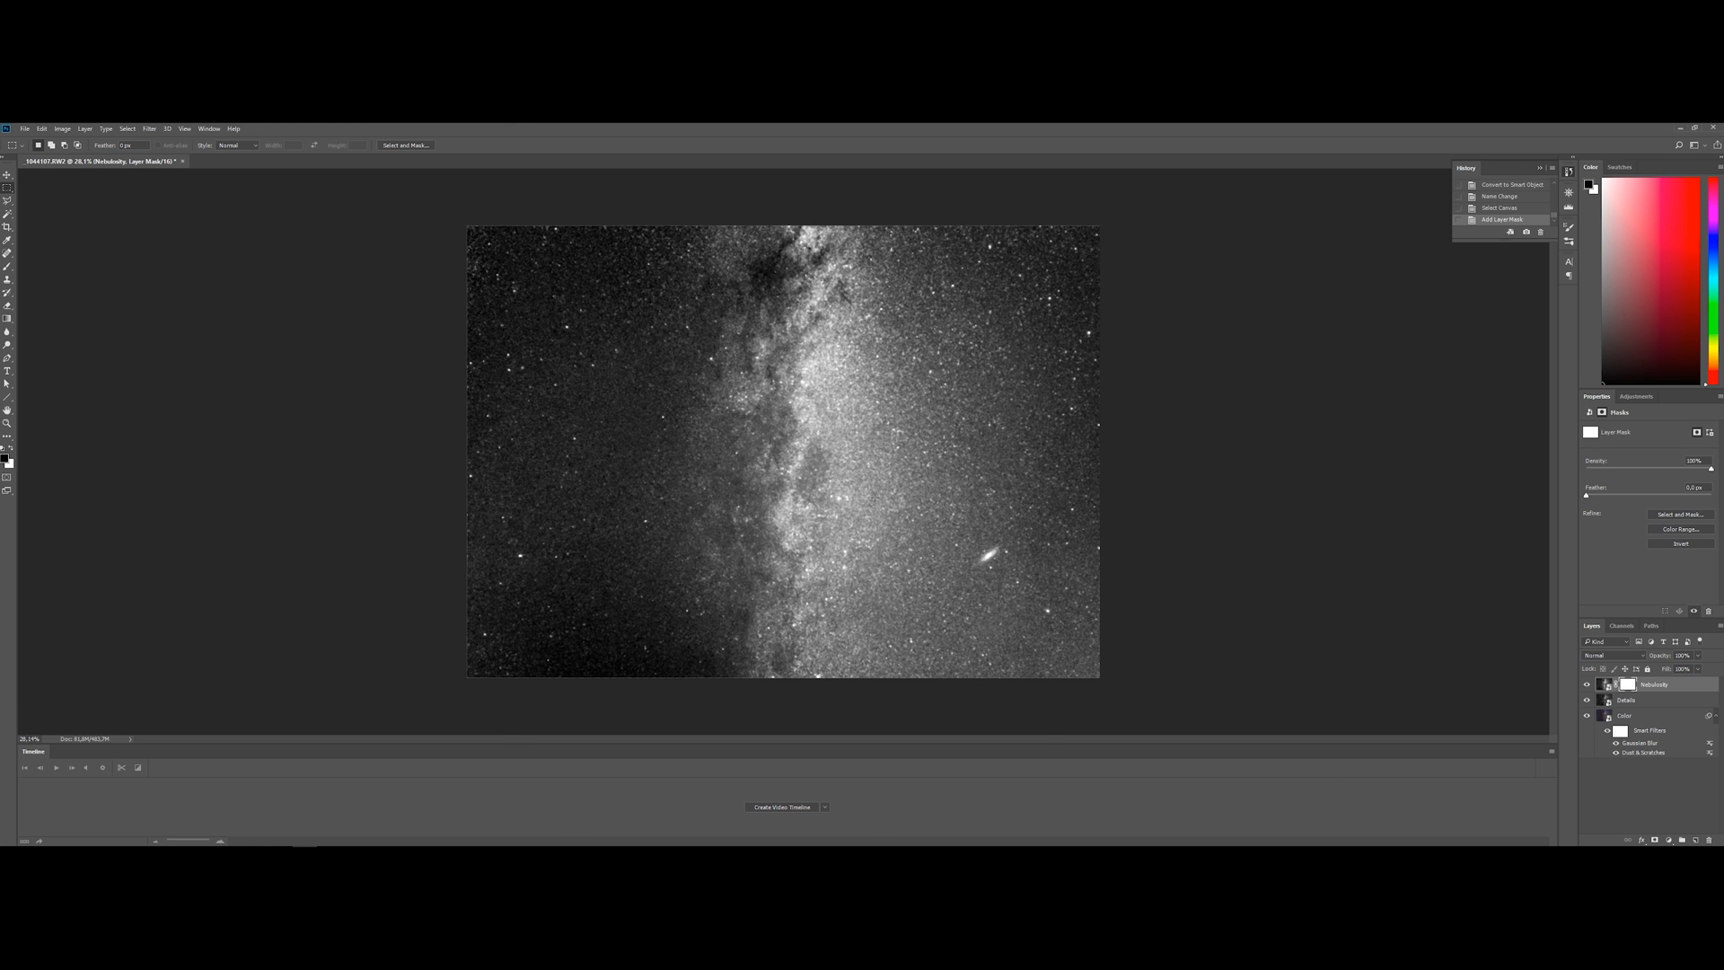
alt+click(1627, 684)
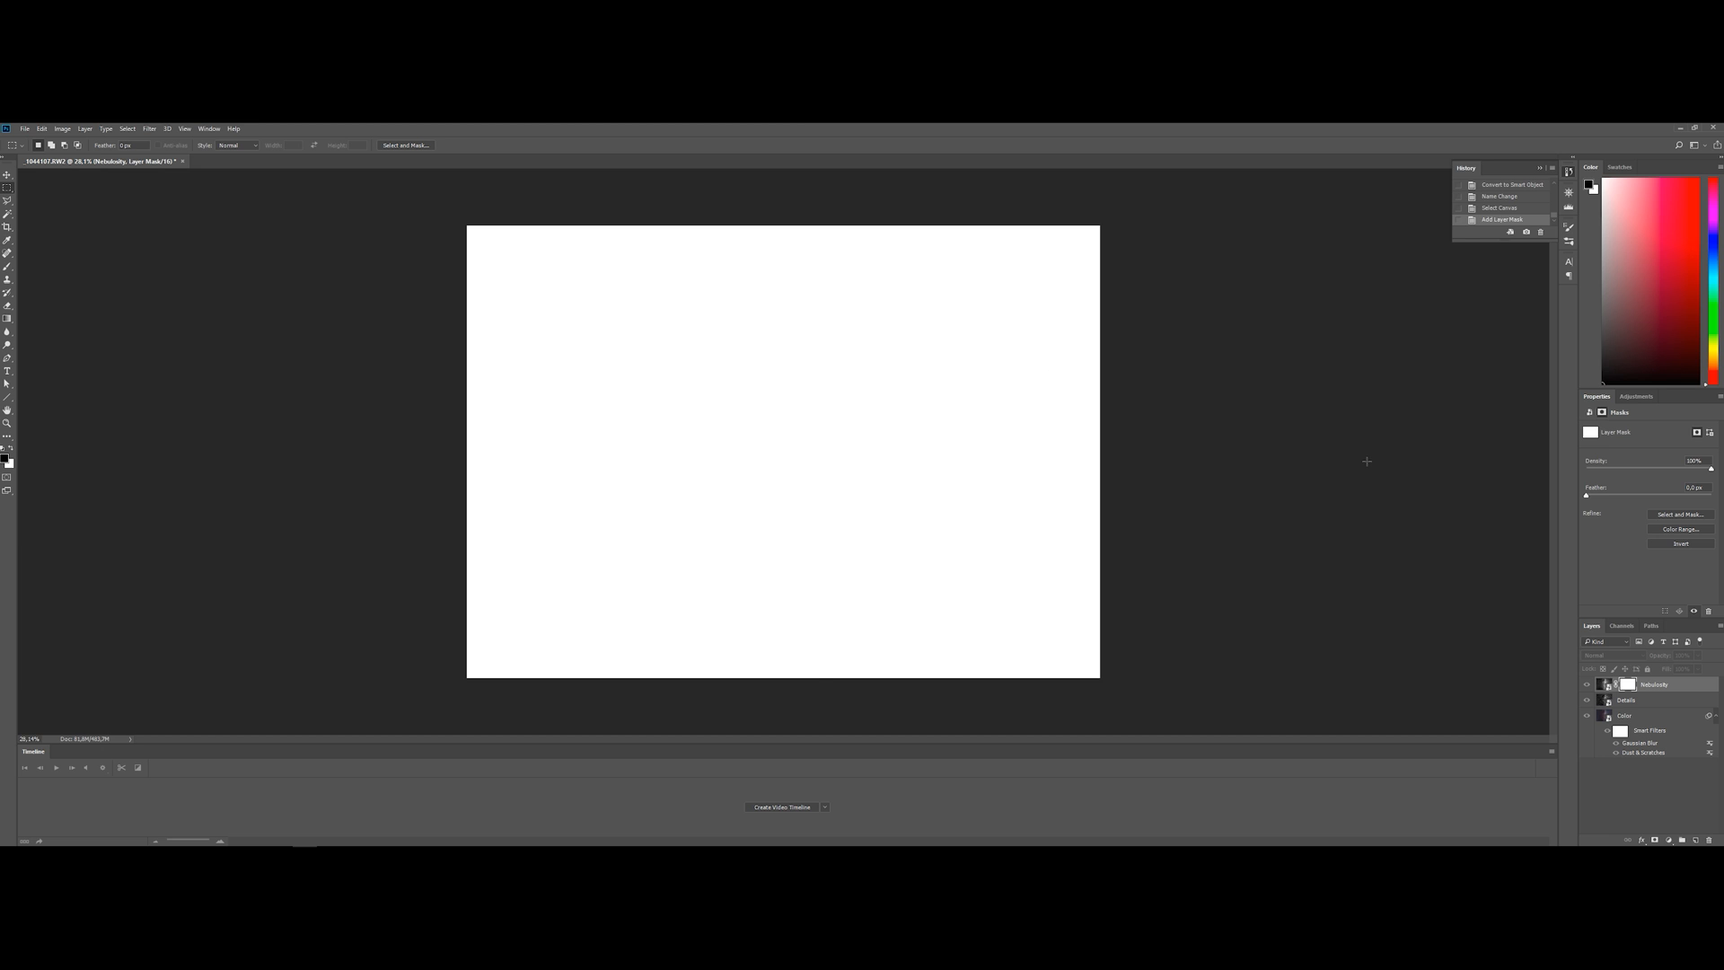
key(ctrl+v)
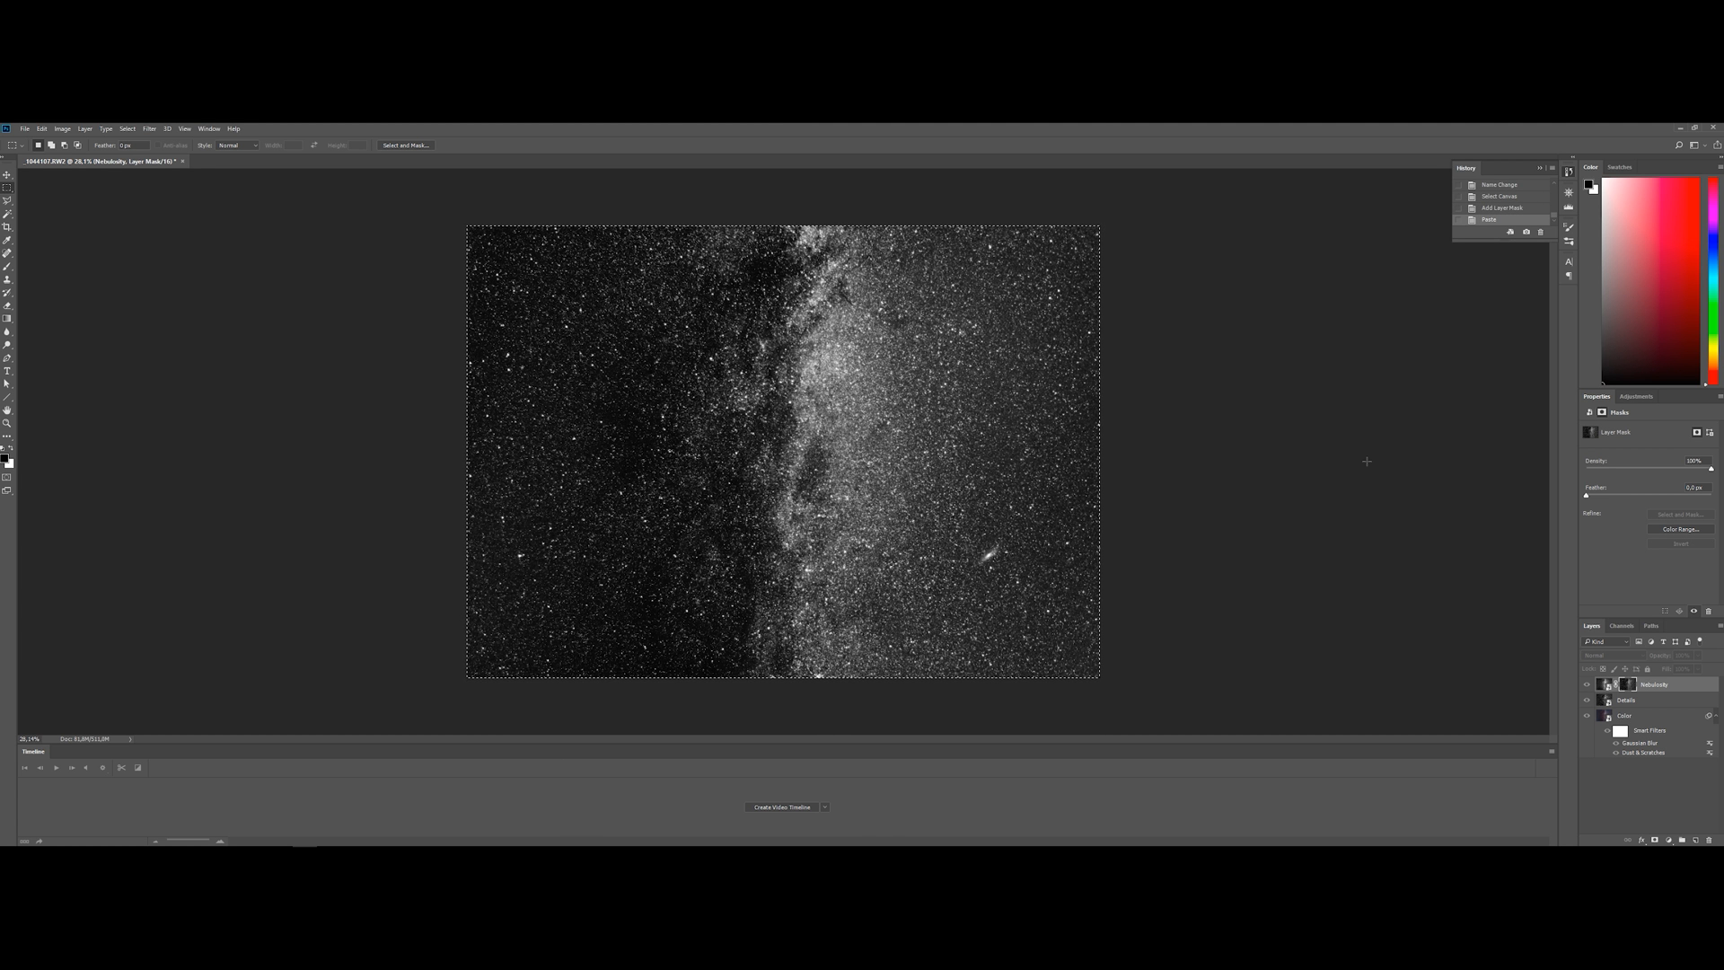
key(ctrl+i)
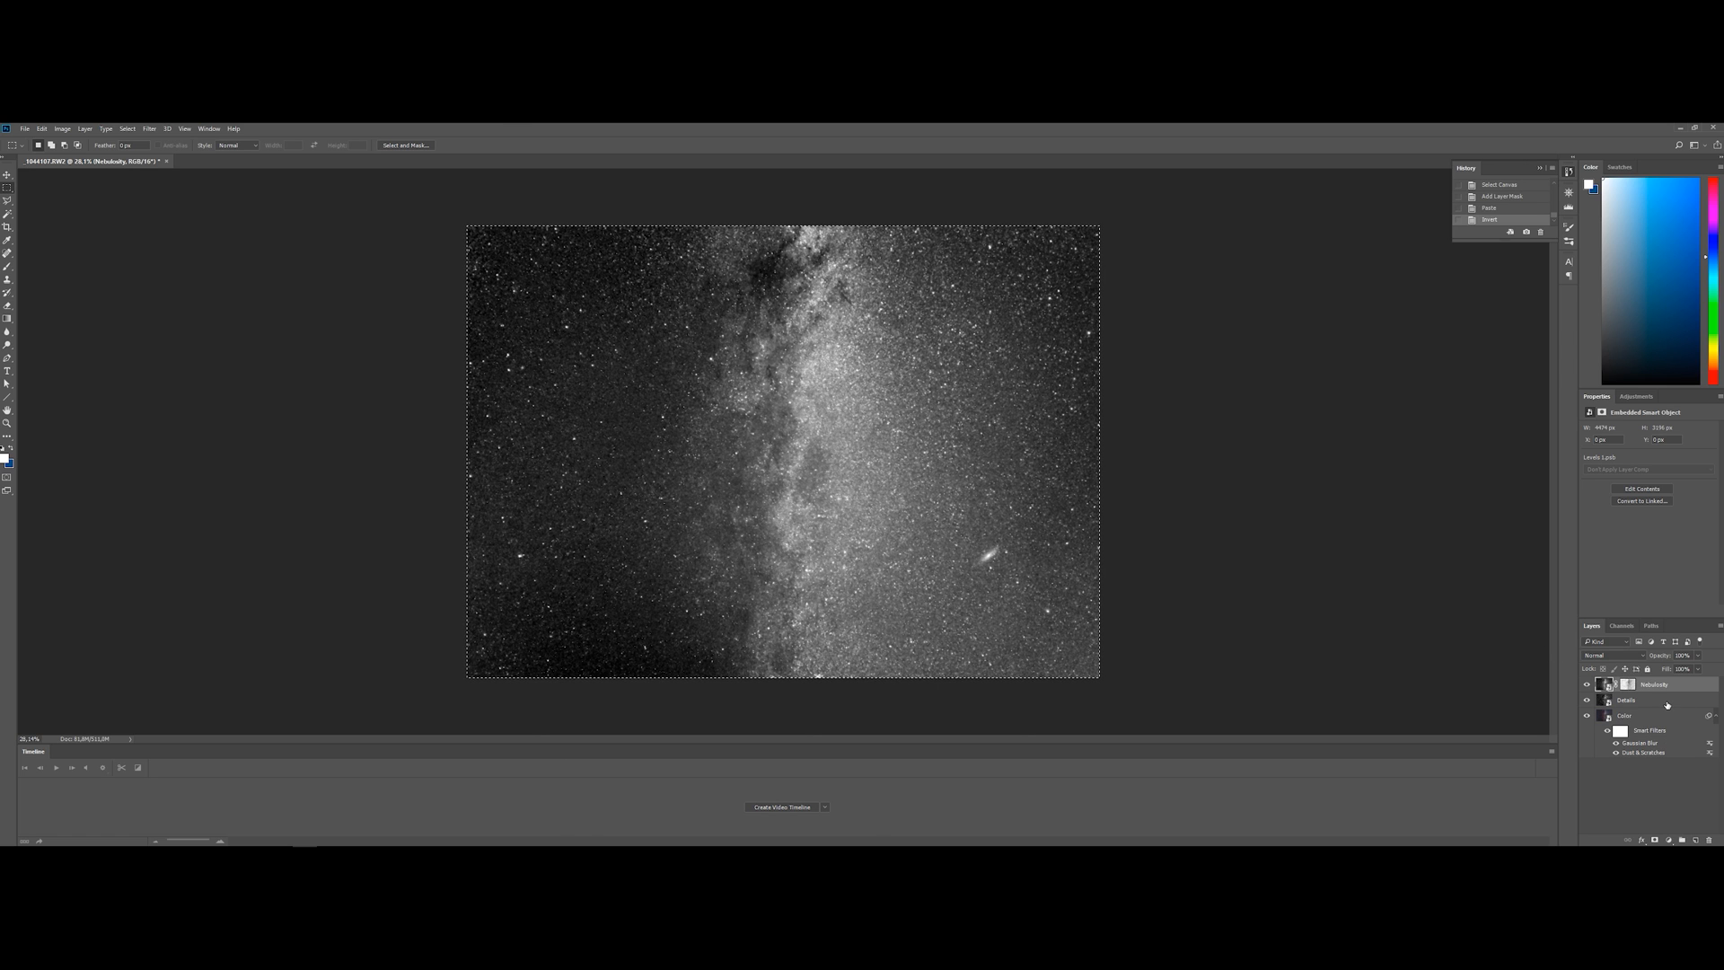
Group the Details and Nebulosity layers together and set the group's blend mode to Luminosity
click(1662, 705)
ctrl+click(1672, 686)
mouse_move(1677, 842)
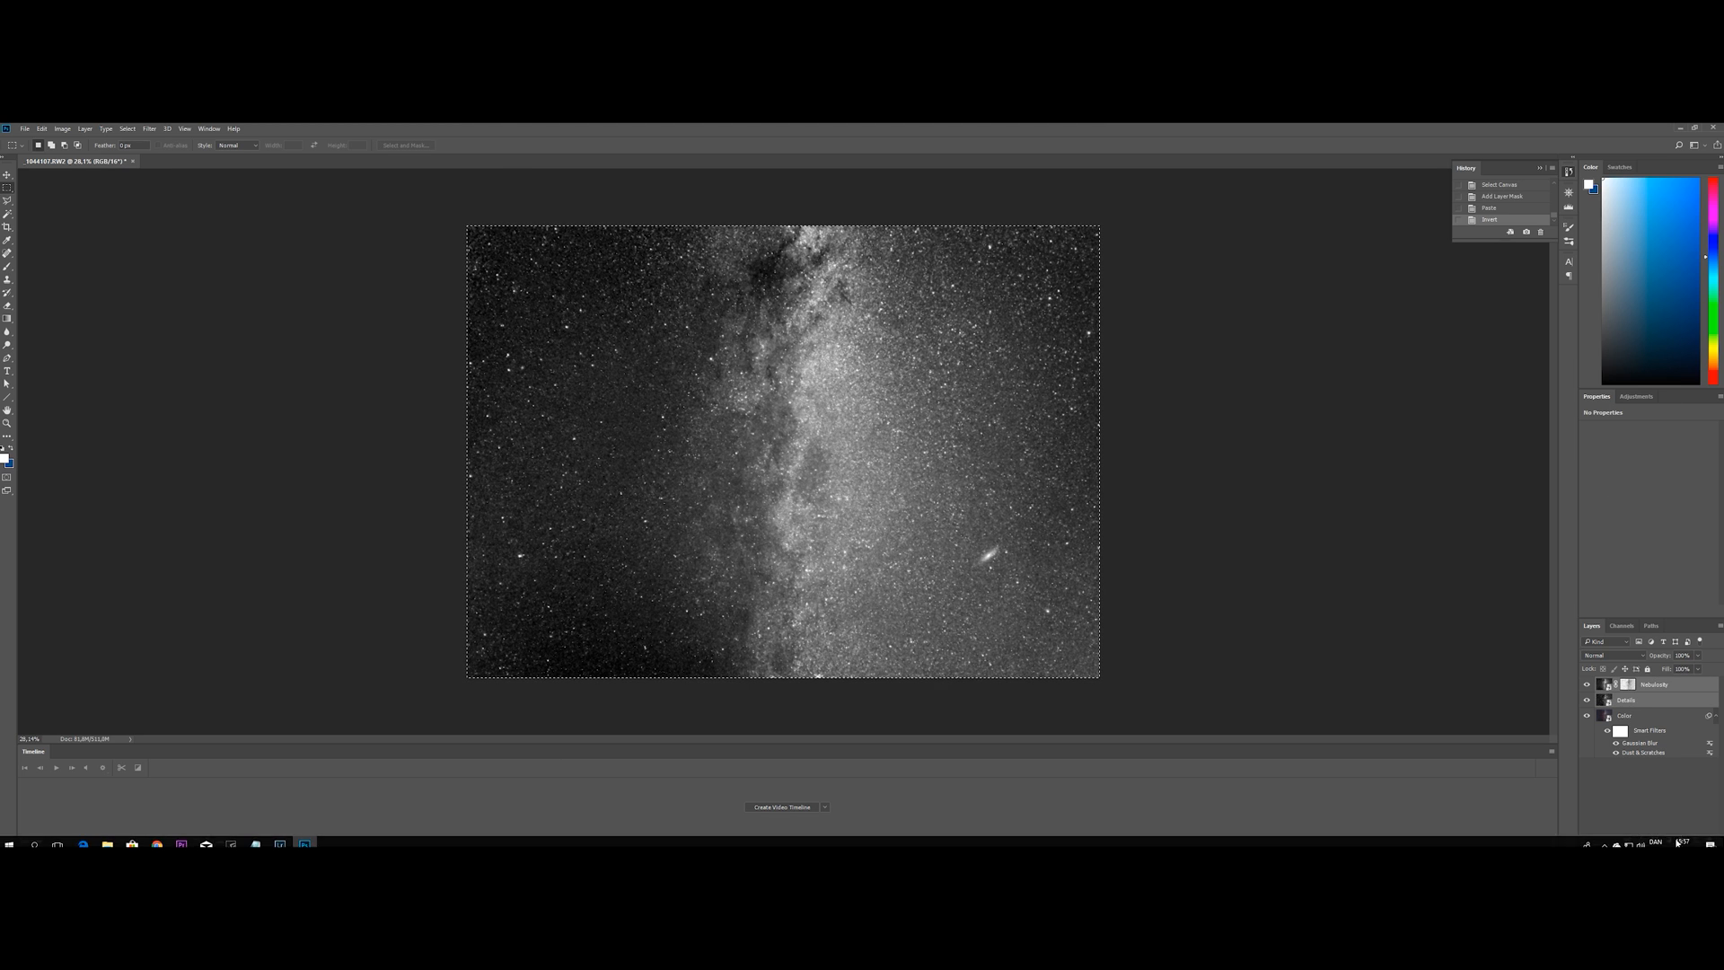
click(1681, 840)
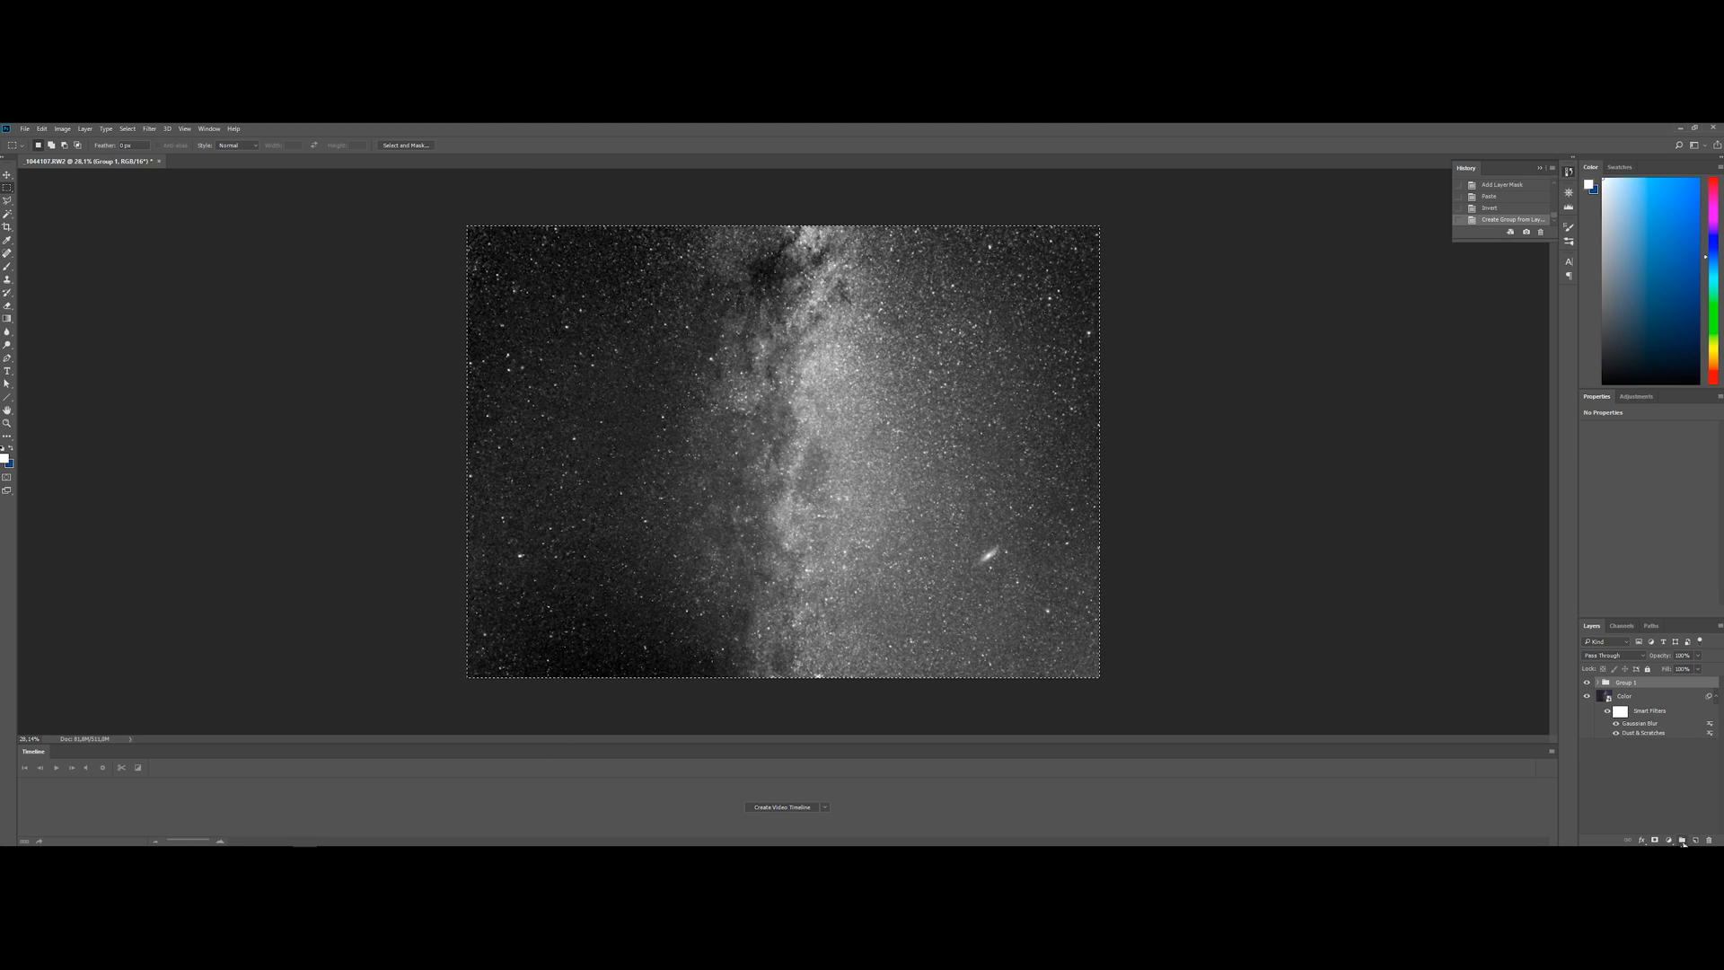
click(1618, 654)
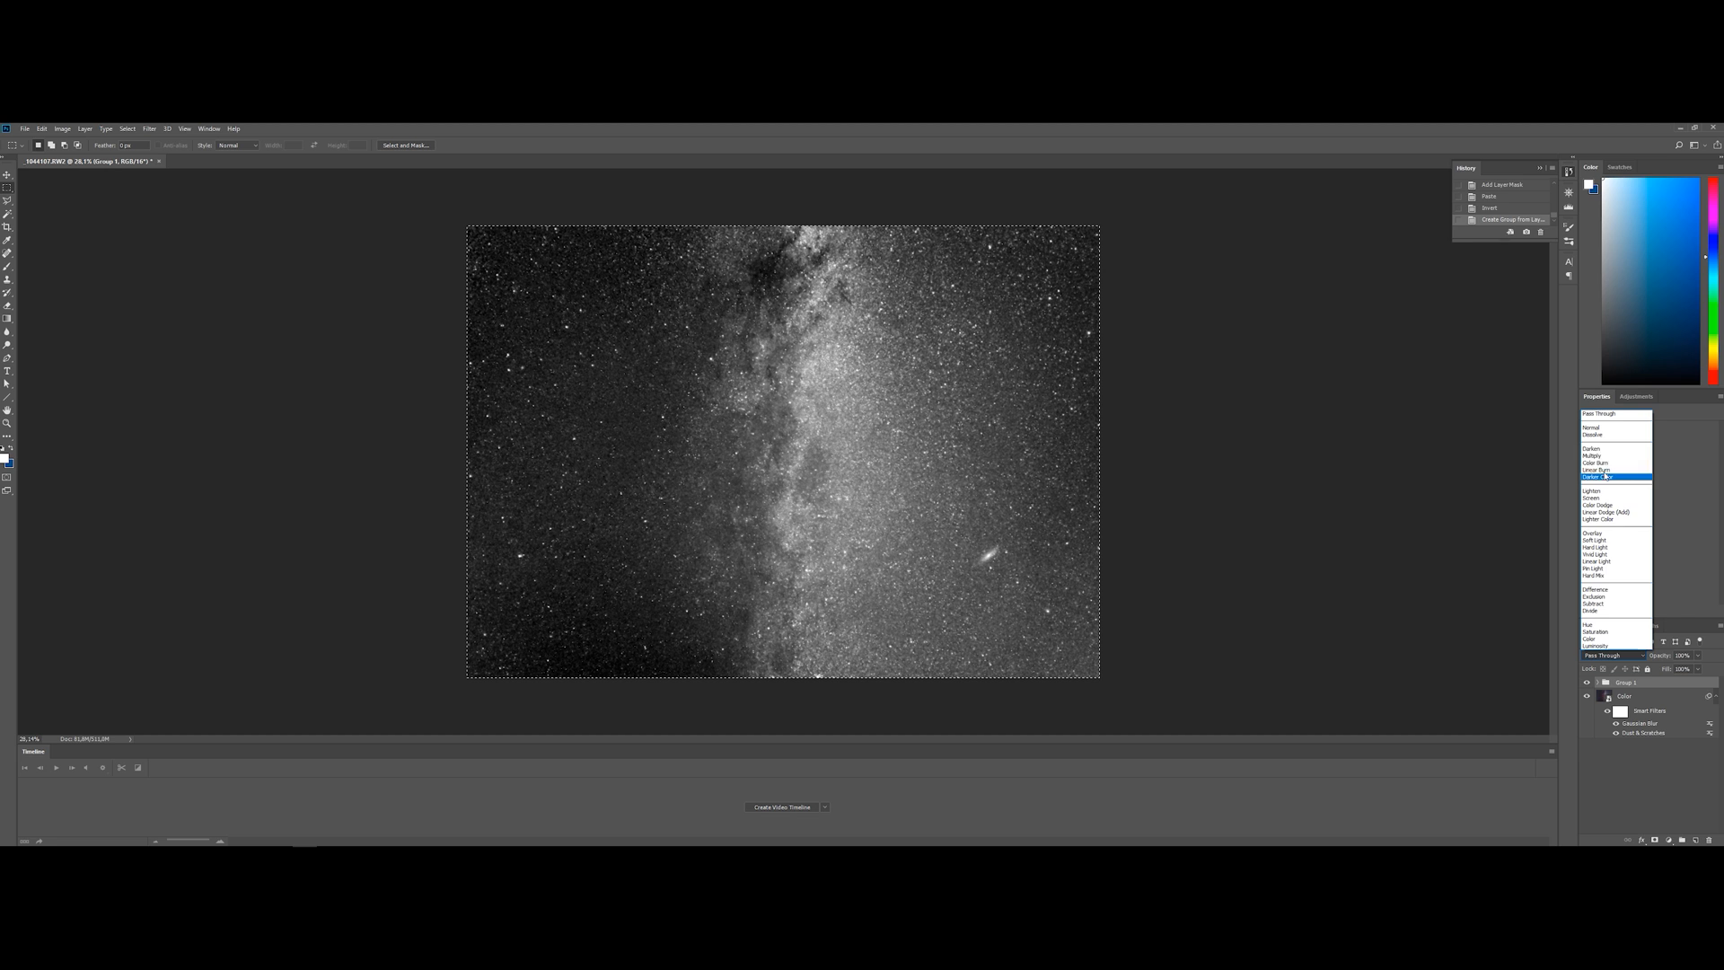
click(1608, 647)
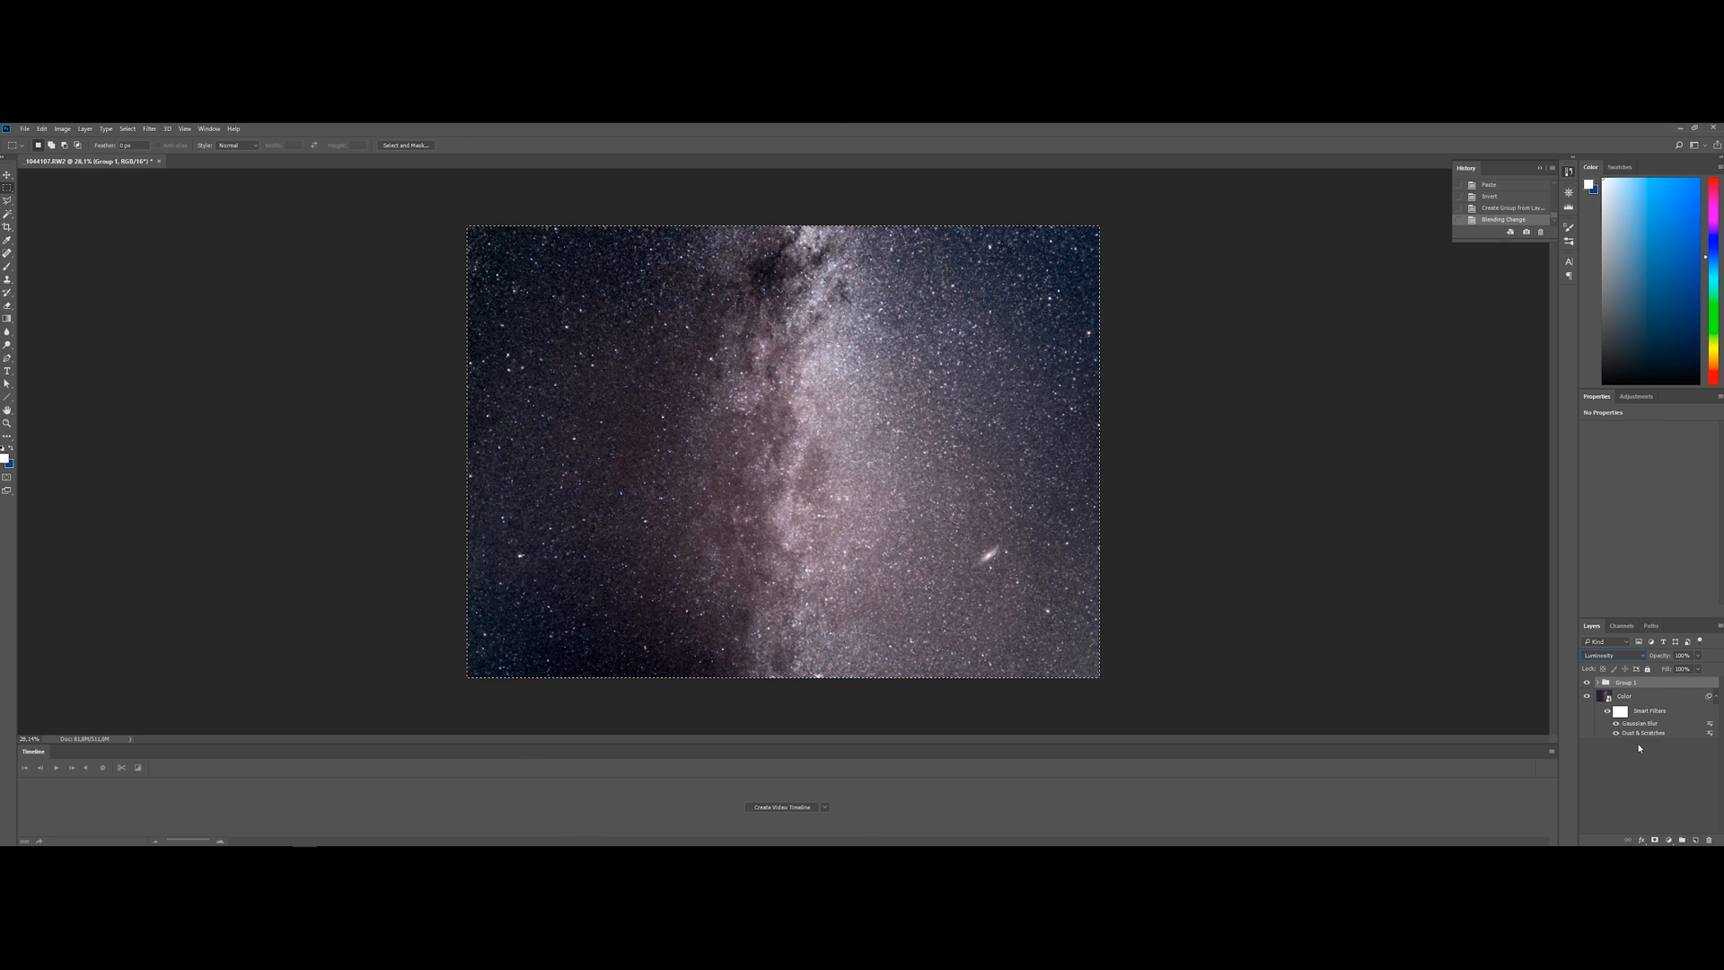
click(1619, 796)
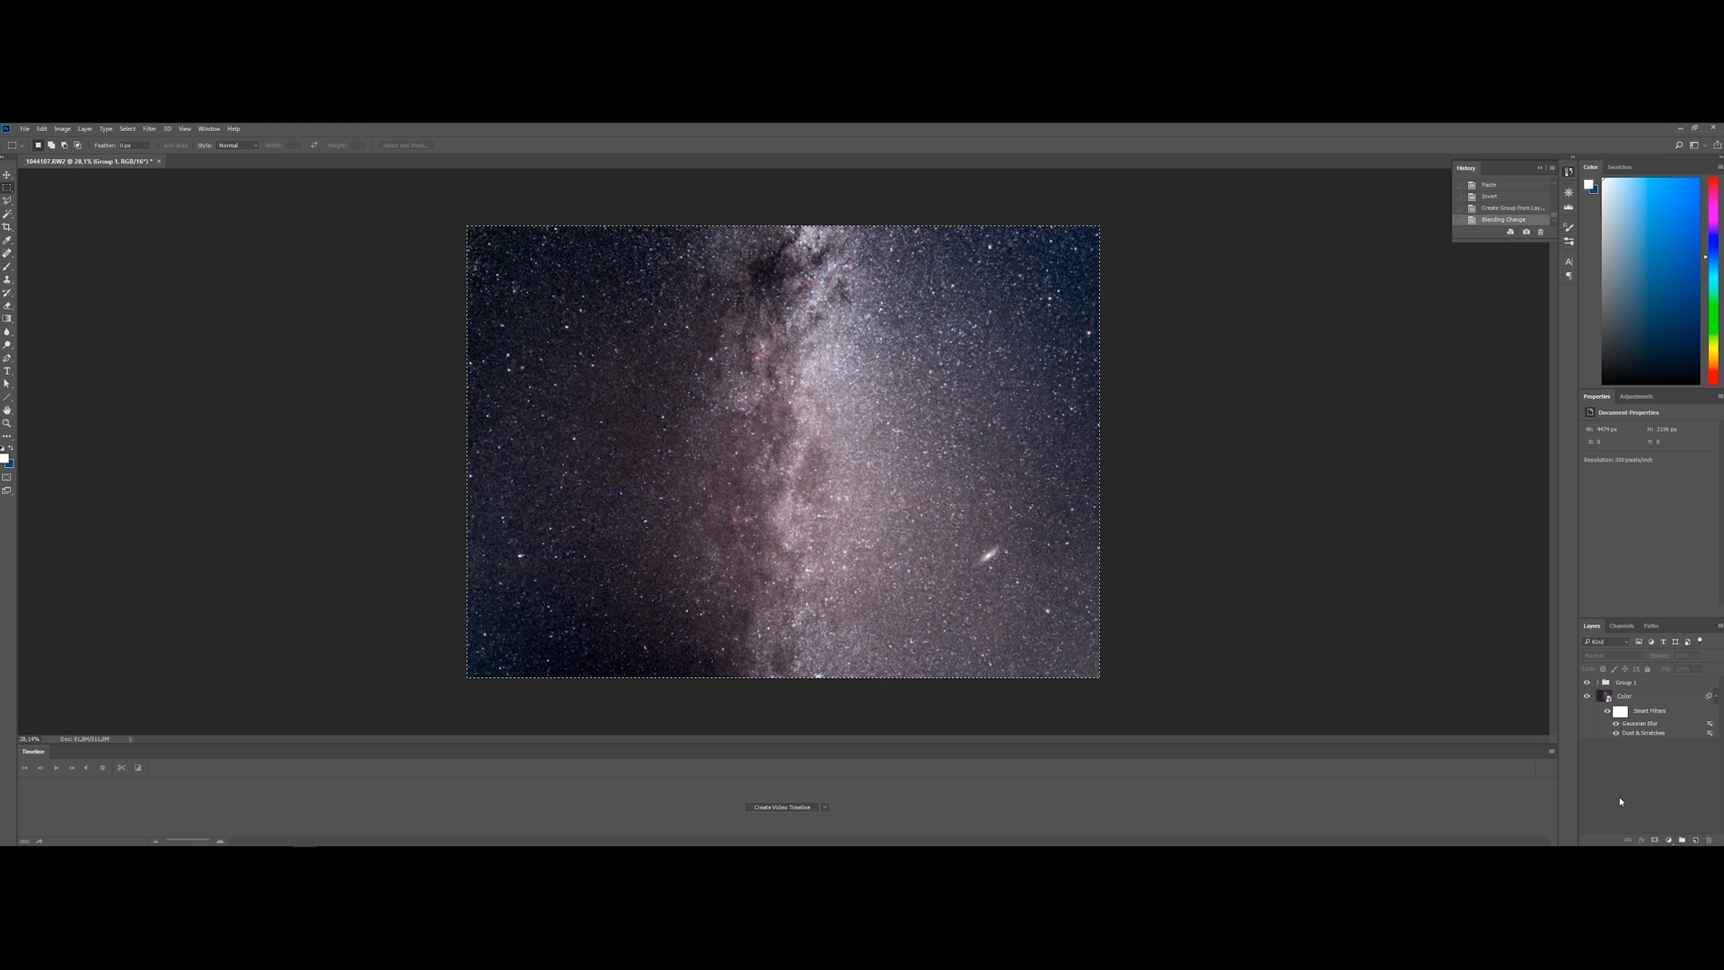
Clear the selection around the image and make the Color layer active
key(ctrl+d)
click(1649, 697)
scroll(525, 388, up, 10)
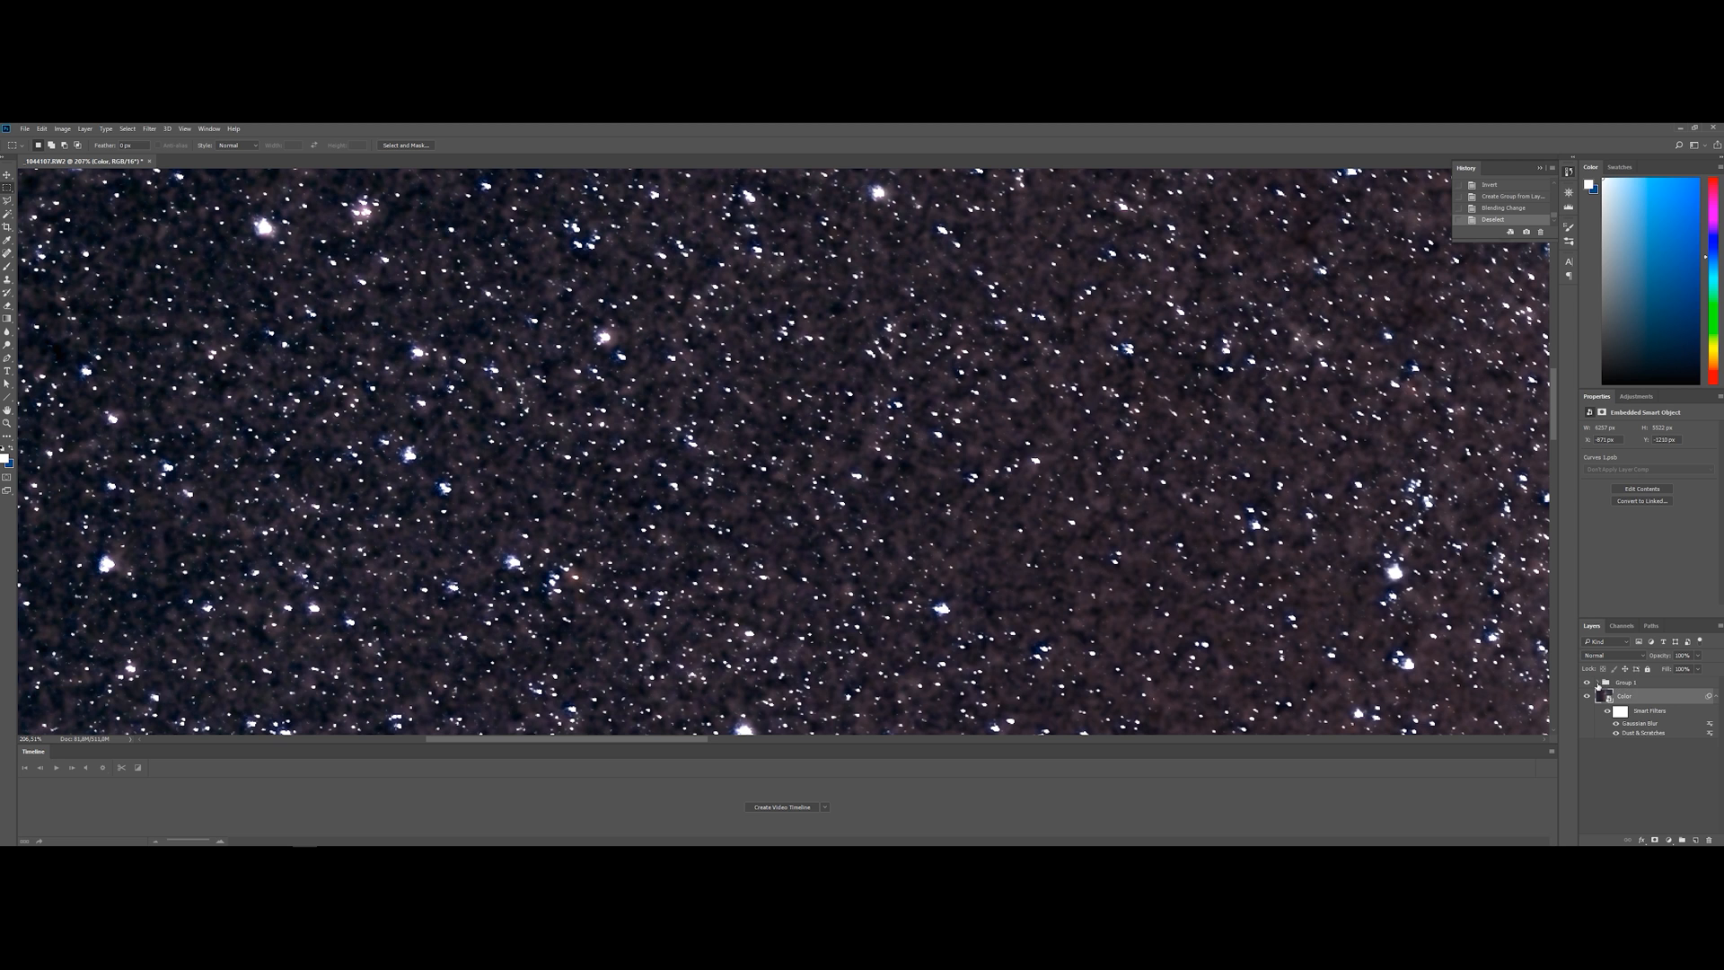
Expand the luminosity group, hide Details, and compare the stars with the Color and Nebulosity layers switched off and back on
click(1599, 684)
click(1617, 699)
click(1587, 712)
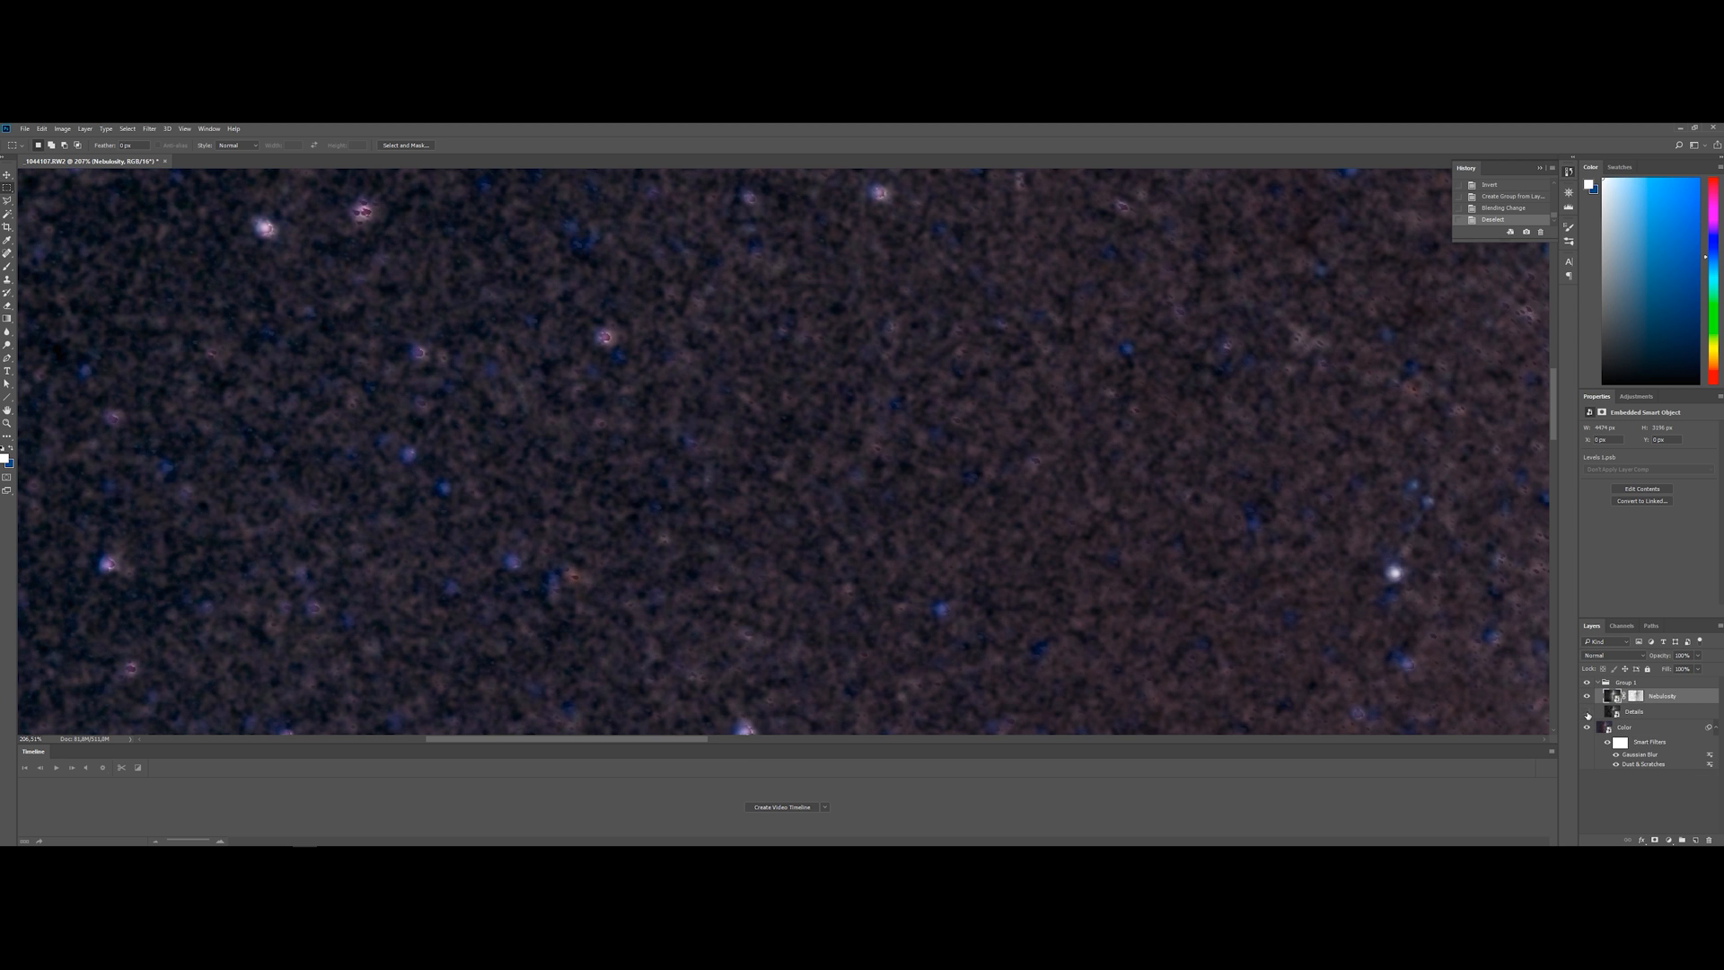
click(1587, 729)
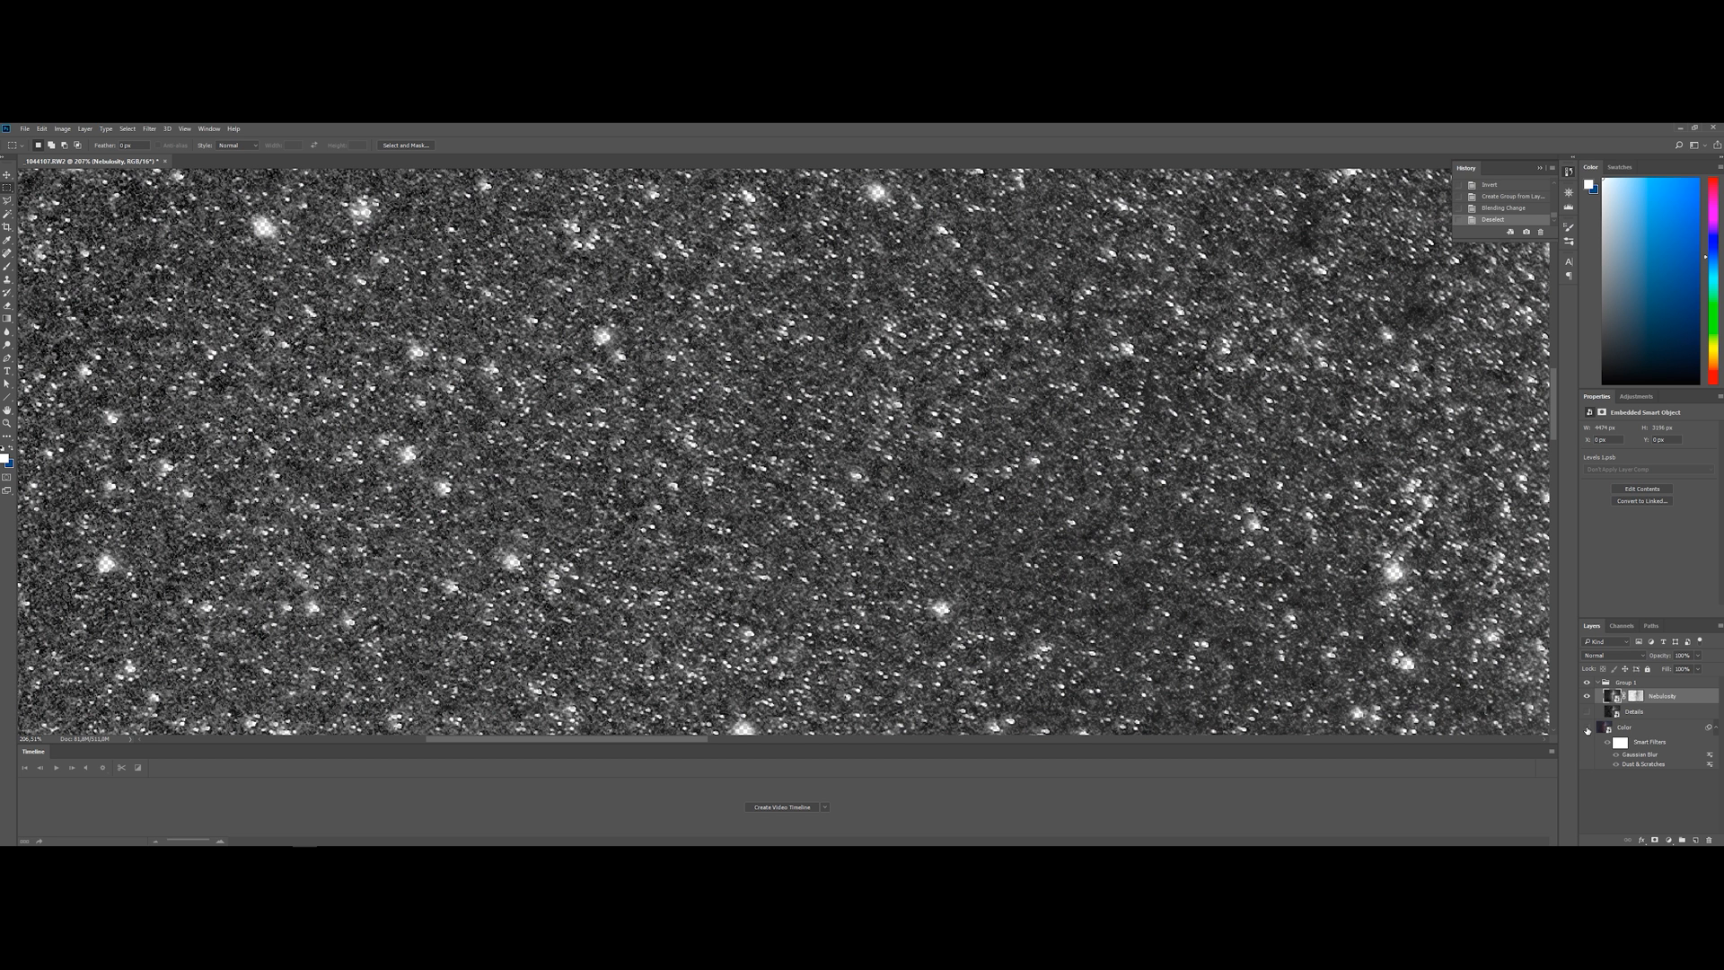
click(1587, 729)
click(1586, 697)
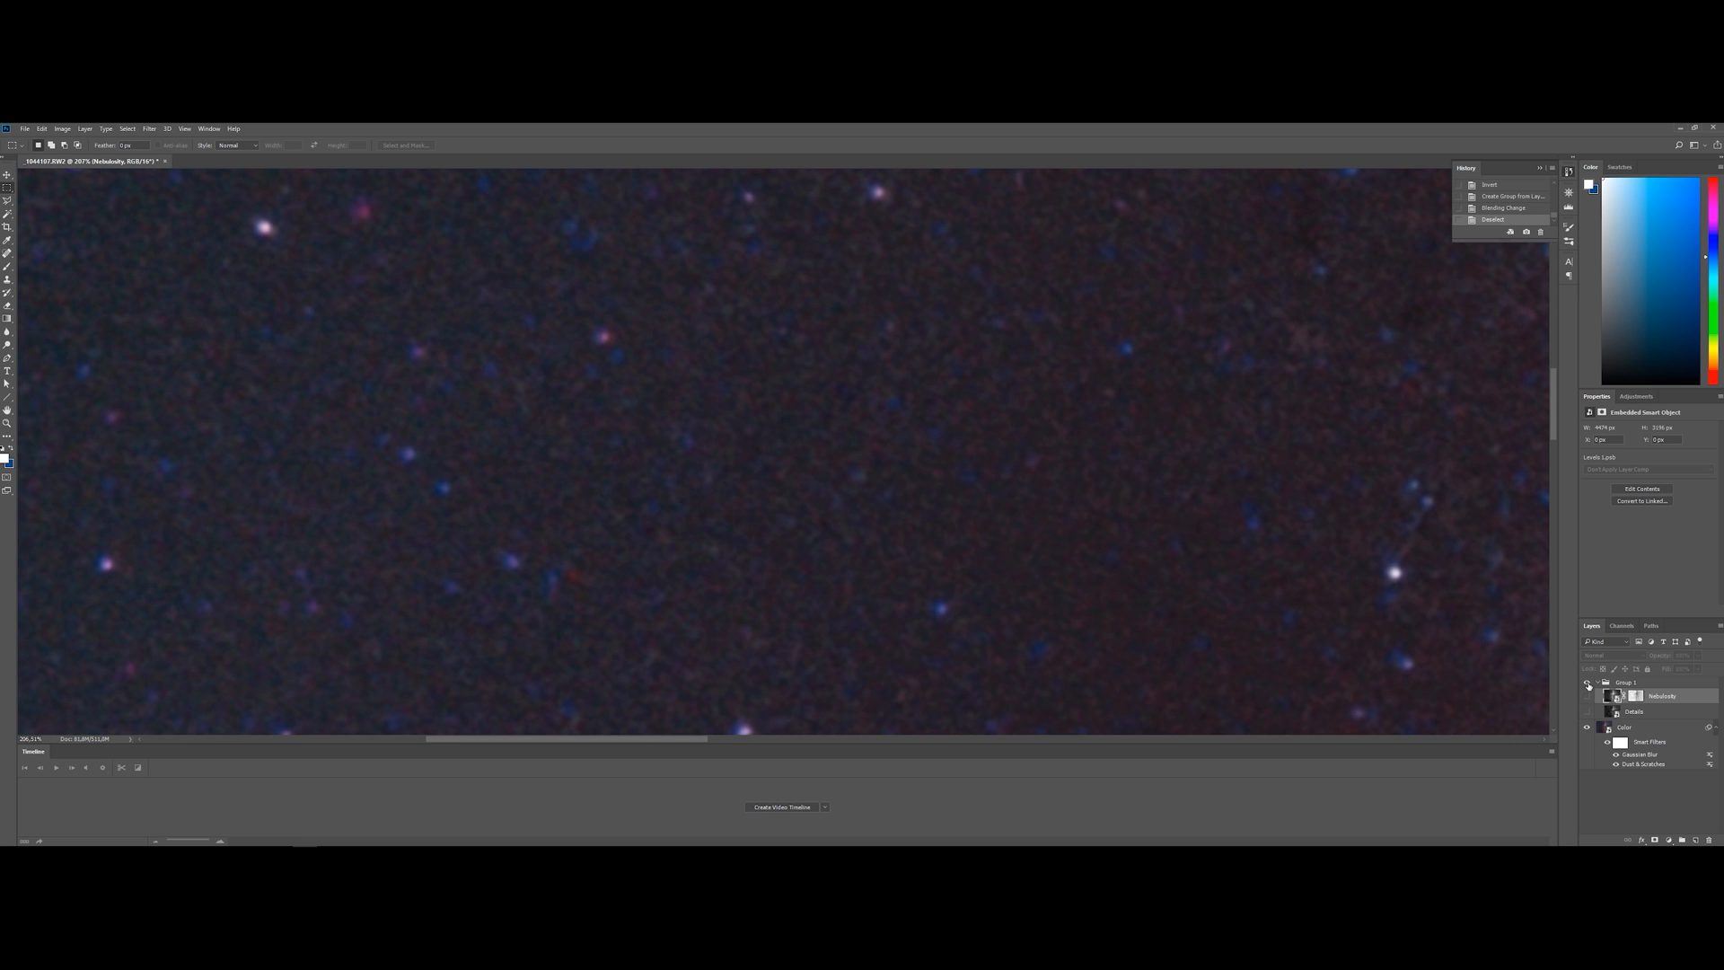
click(1586, 696)
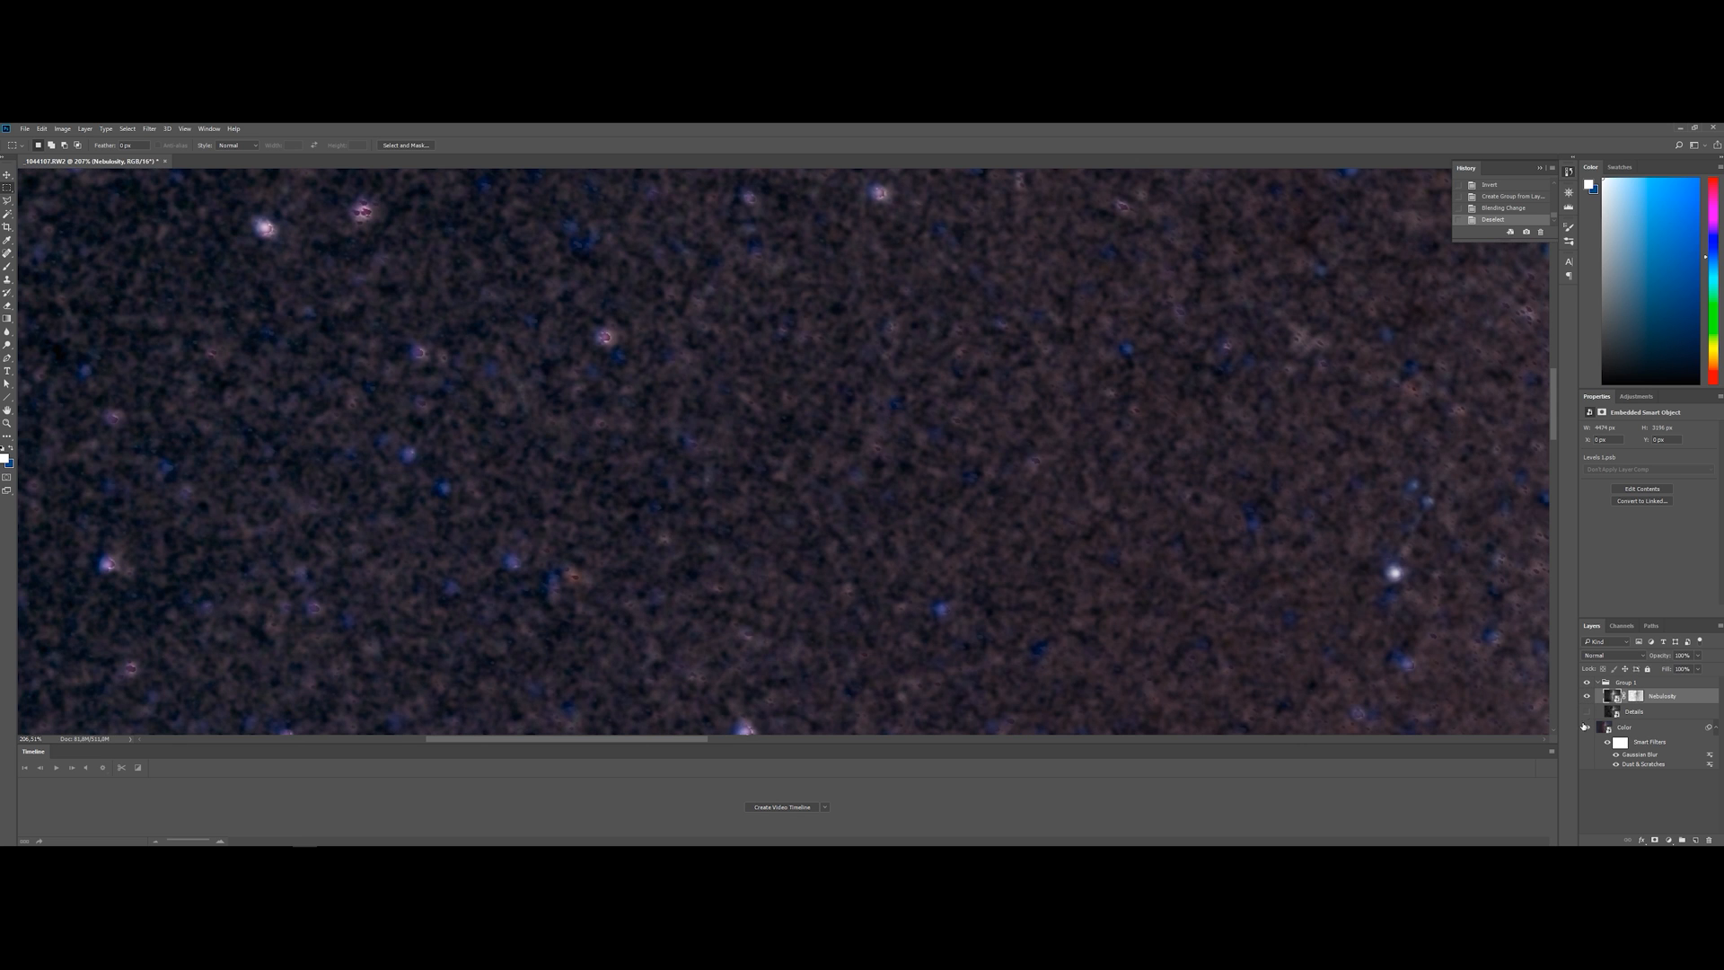
Compare the star field with Details and Nebulosity alternately shown and hidden, ending with only Nebulosity visible in the group
click(1587, 712)
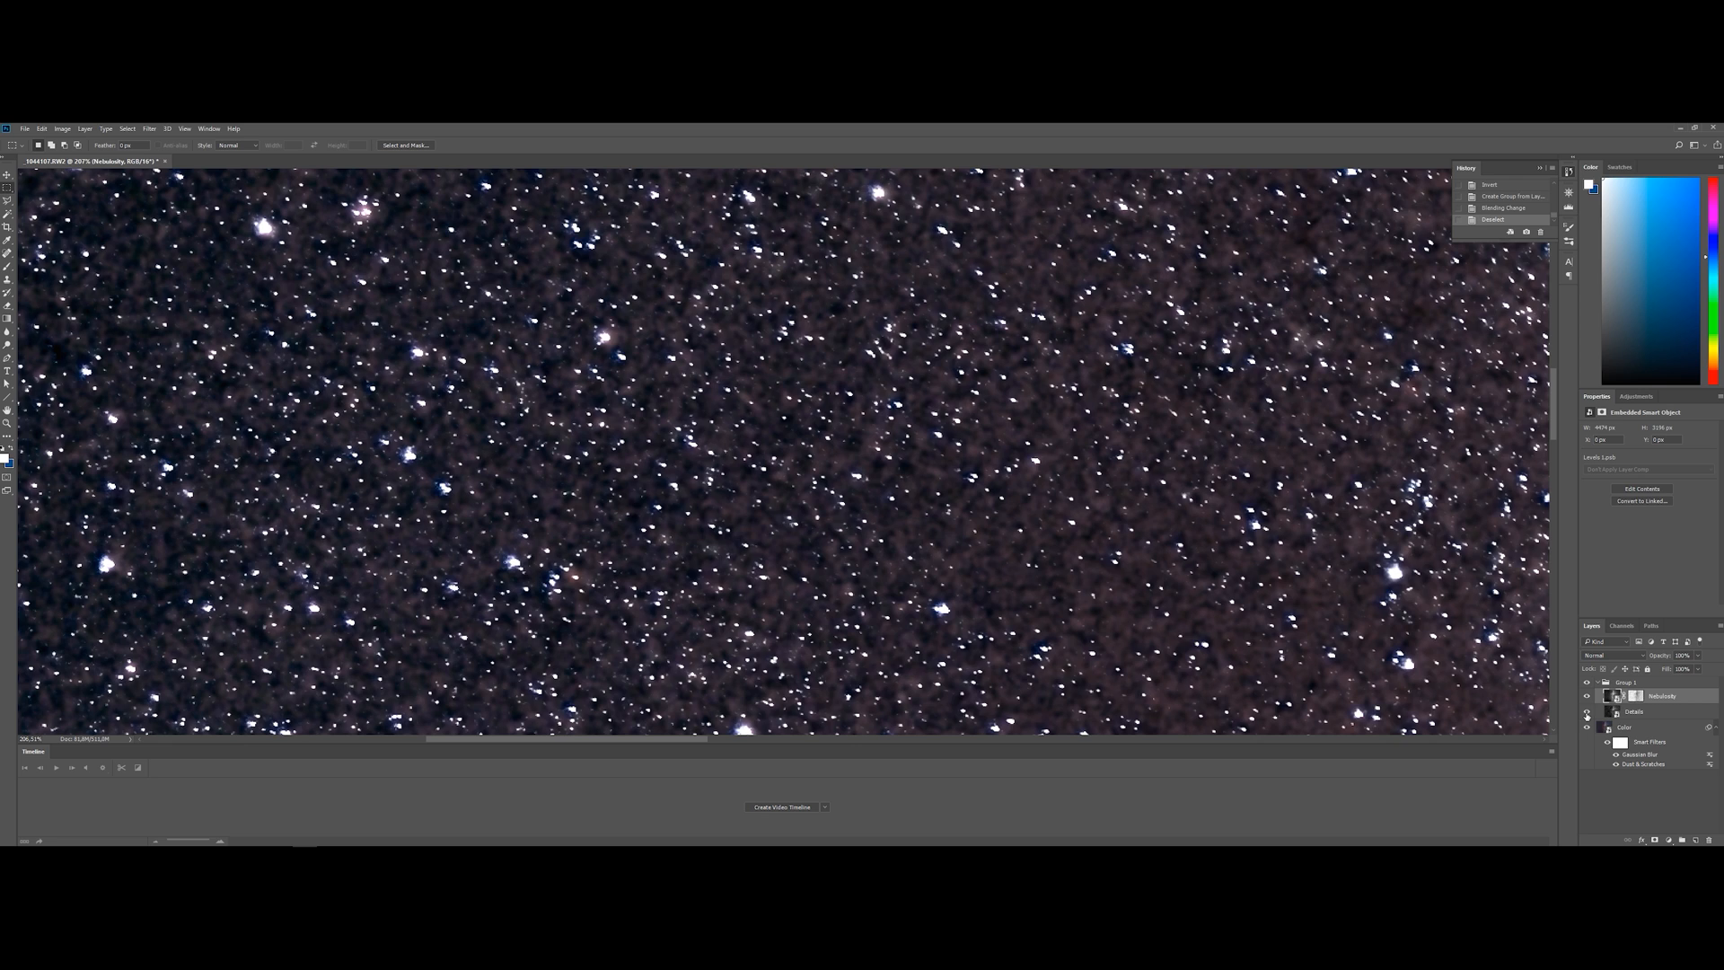
click(1587, 712)
click(1587, 713)
click(1587, 712)
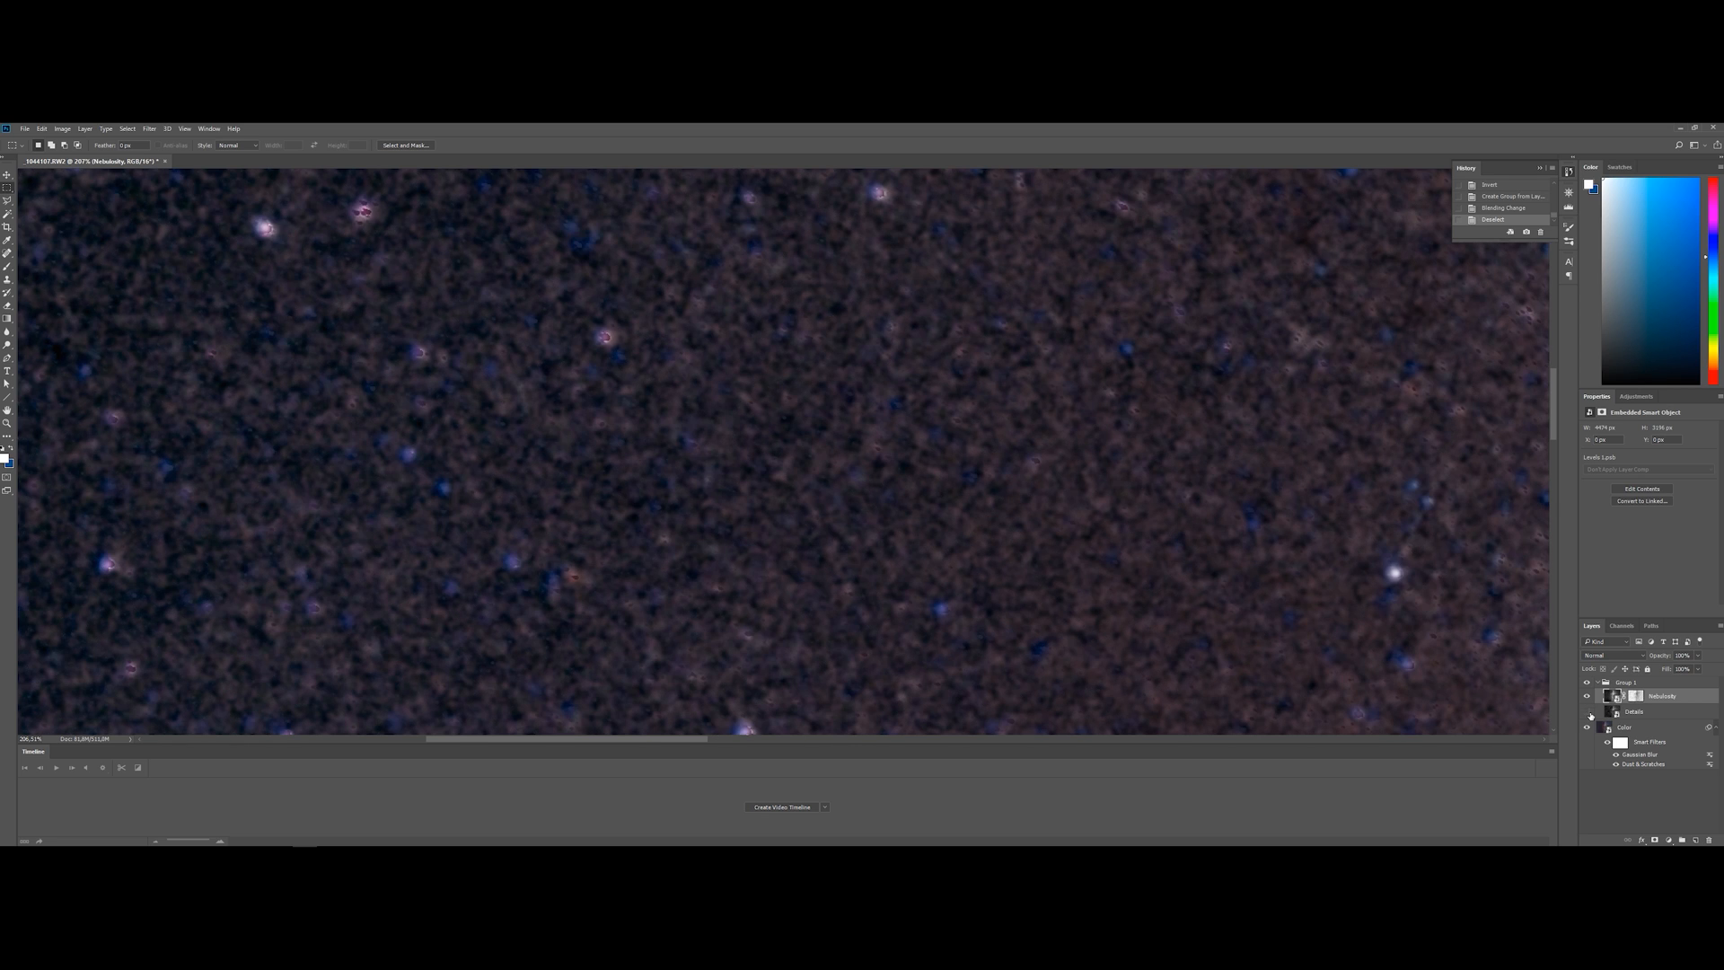
click(1585, 699)
click(1587, 712)
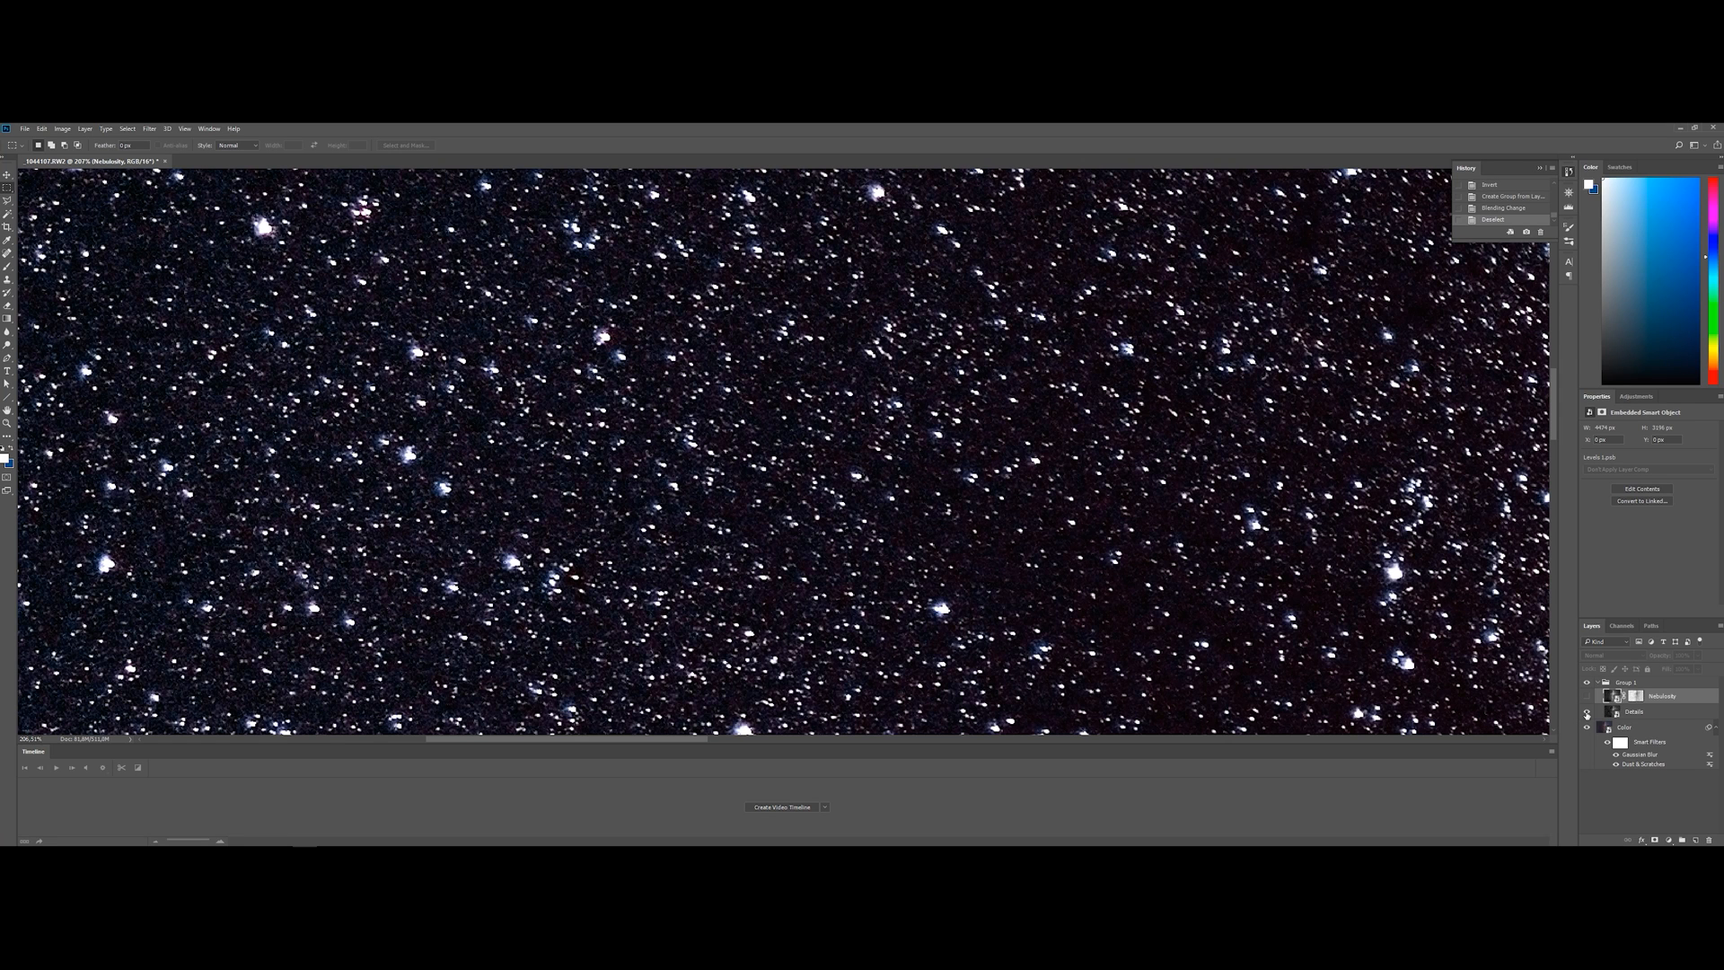
click(1587, 713)
click(1586, 697)
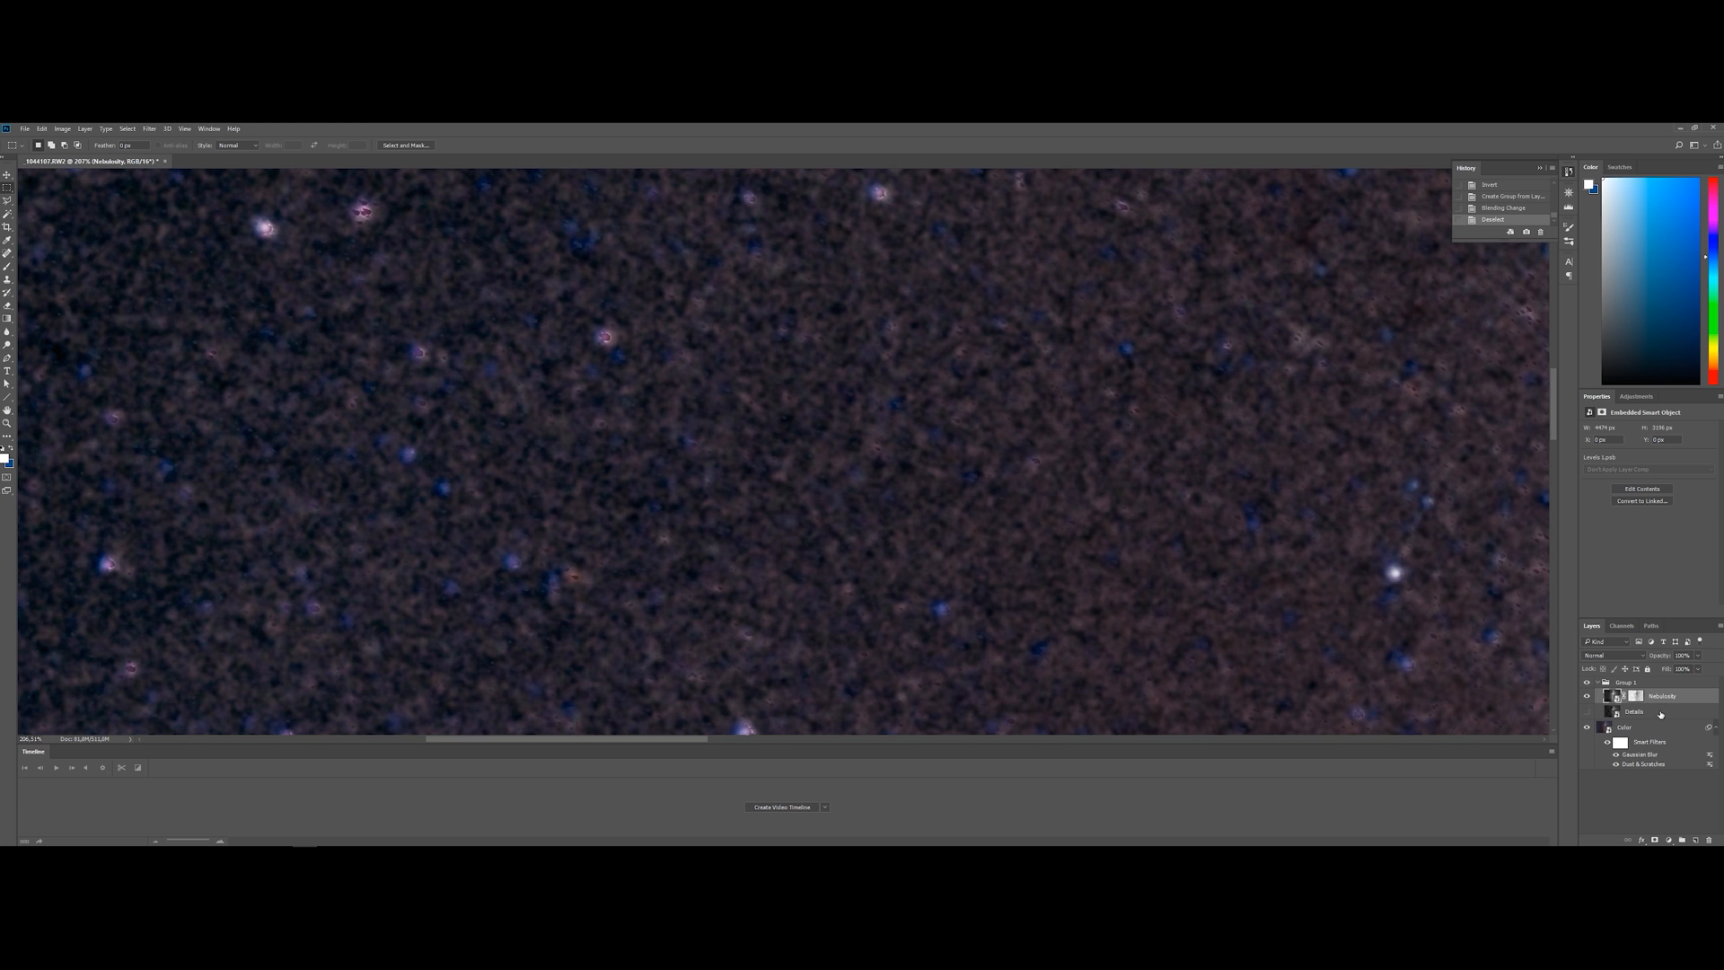
click(1588, 712)
click(1587, 713)
Disable the layer mask on the Nebulosity layer
key(ctrl+0)
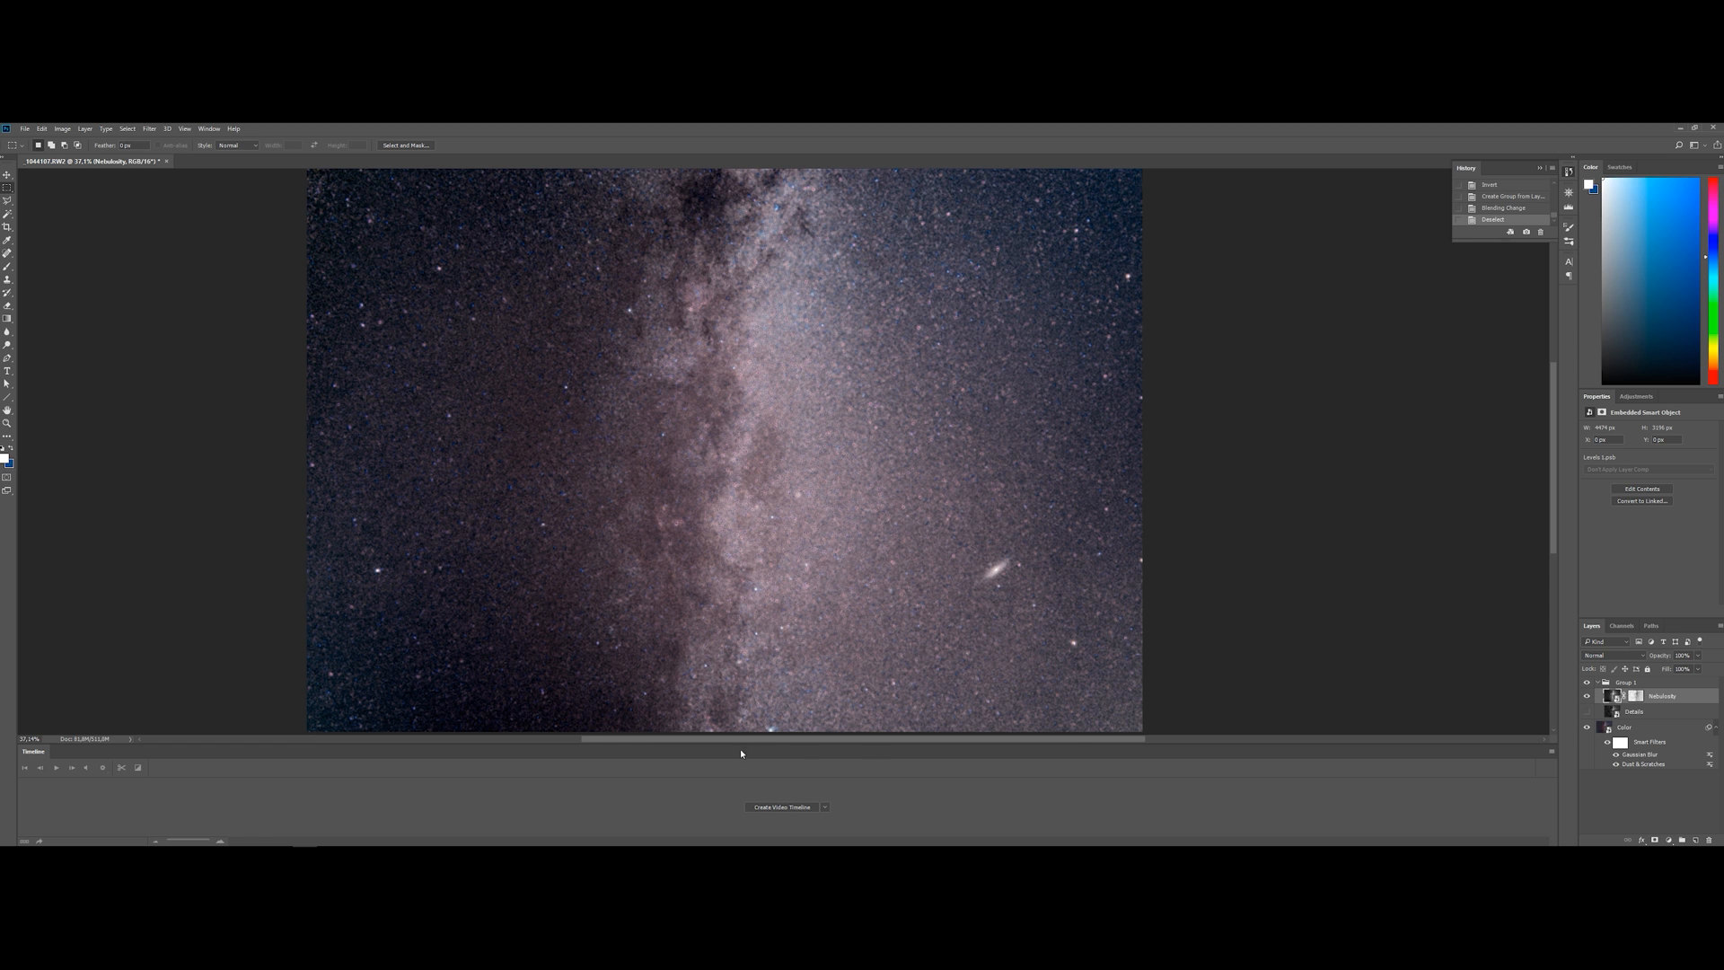
drag(752, 740, 714, 738)
scroll(772, 601, up, 11)
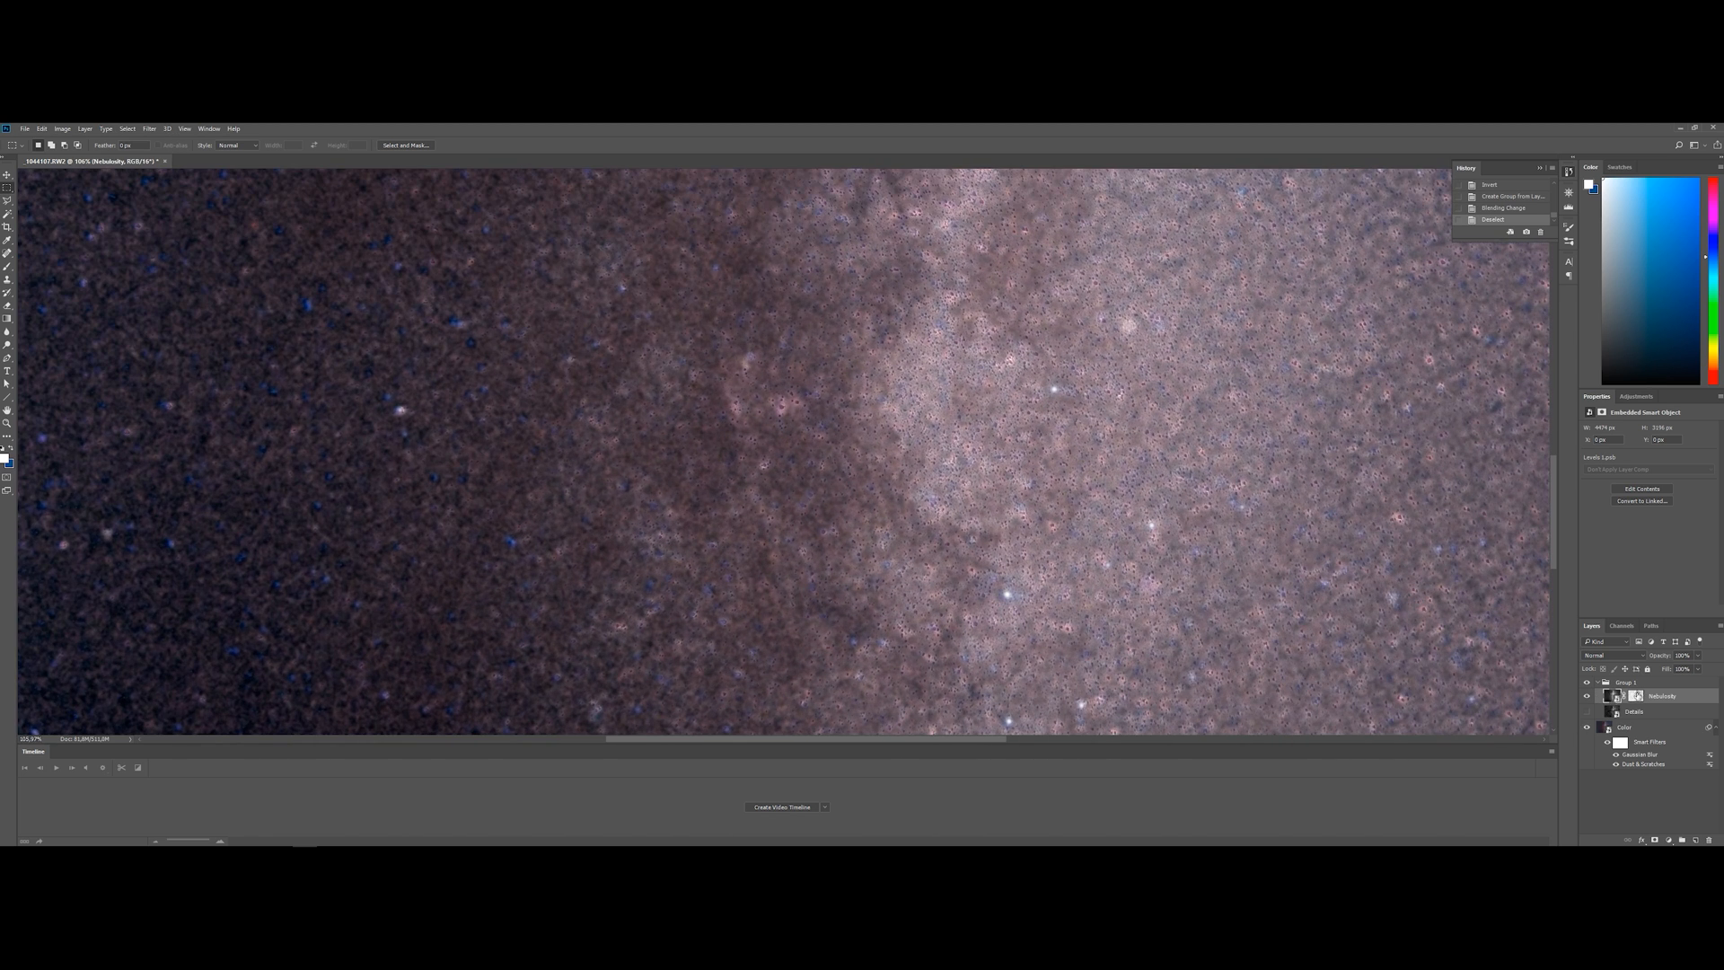
click(1635, 696)
right_click(1636, 696)
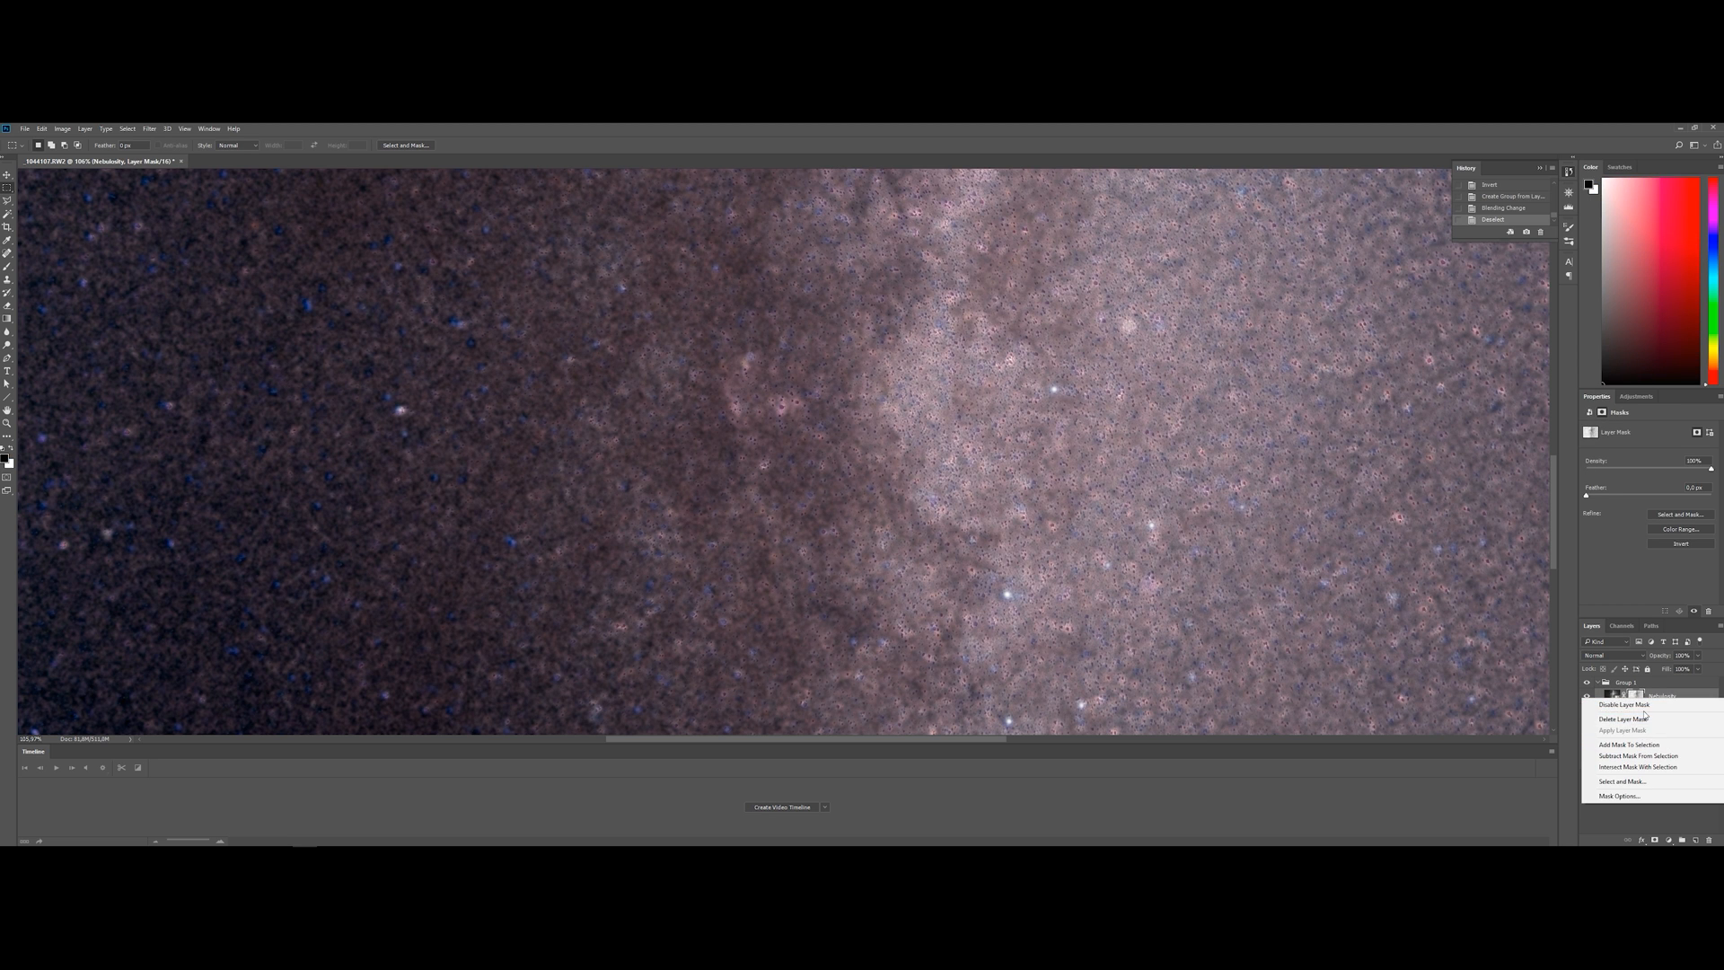
click(1624, 705)
key(ctrl+0)
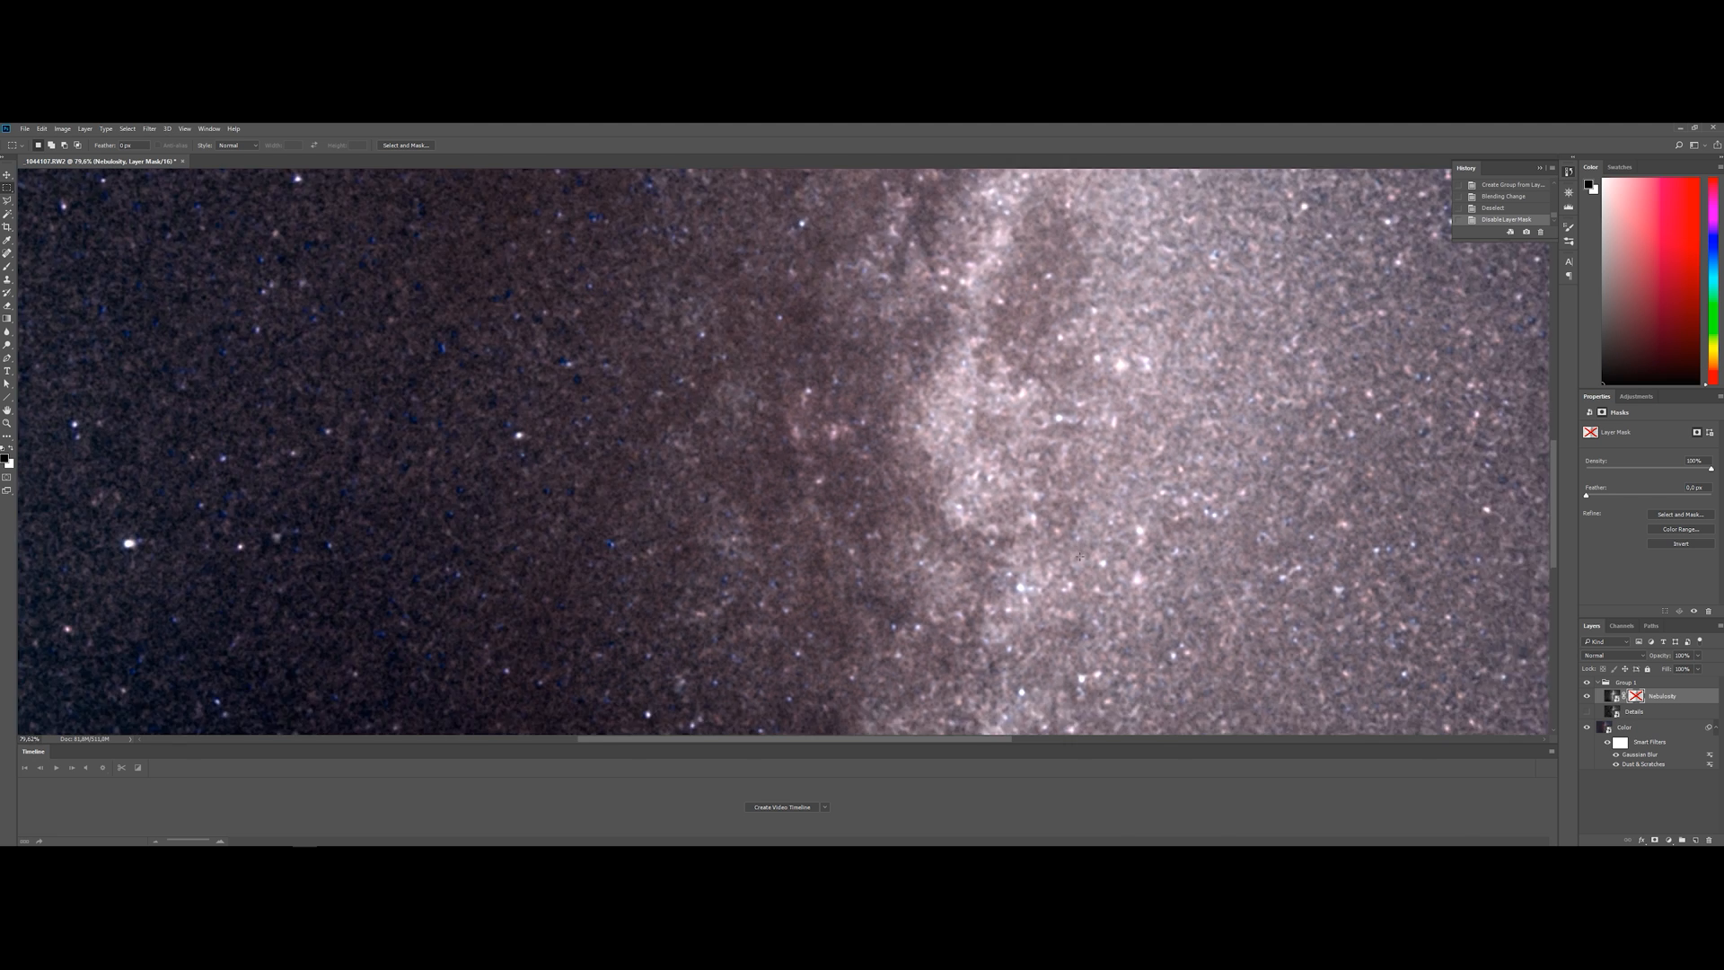
scroll(622, 511, up, 1)
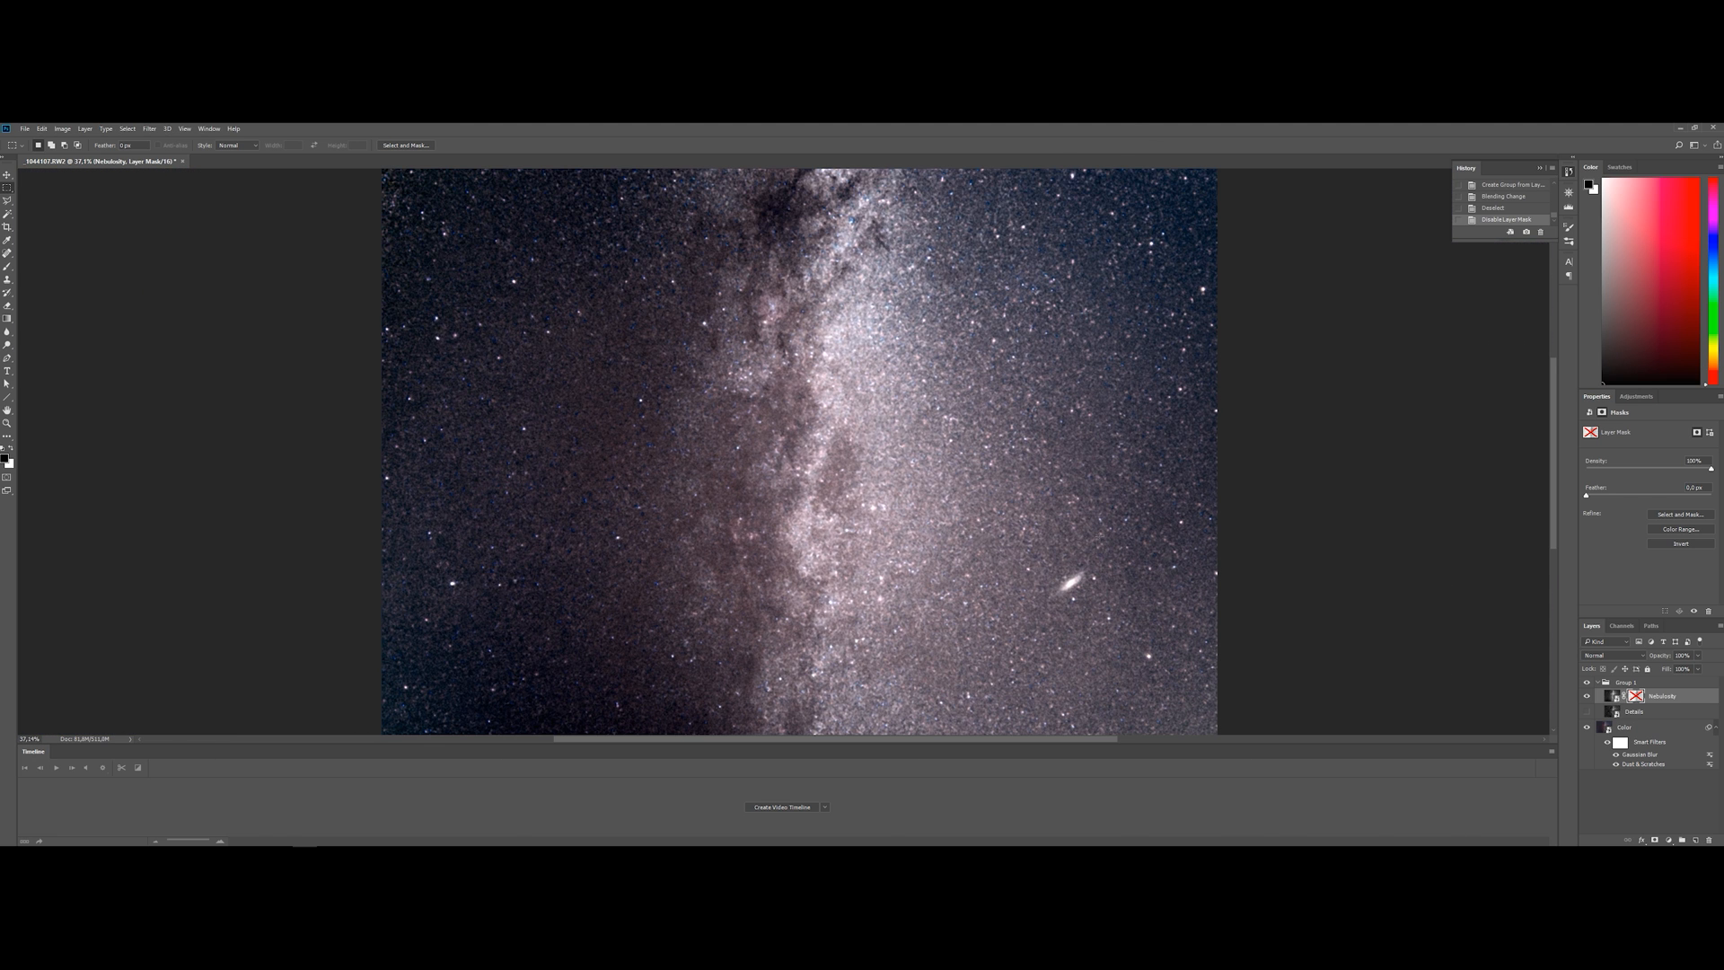
Add a Levels adjustment above the Nebulosity layer and darken its midtones to about 0.57
click(1667, 697)
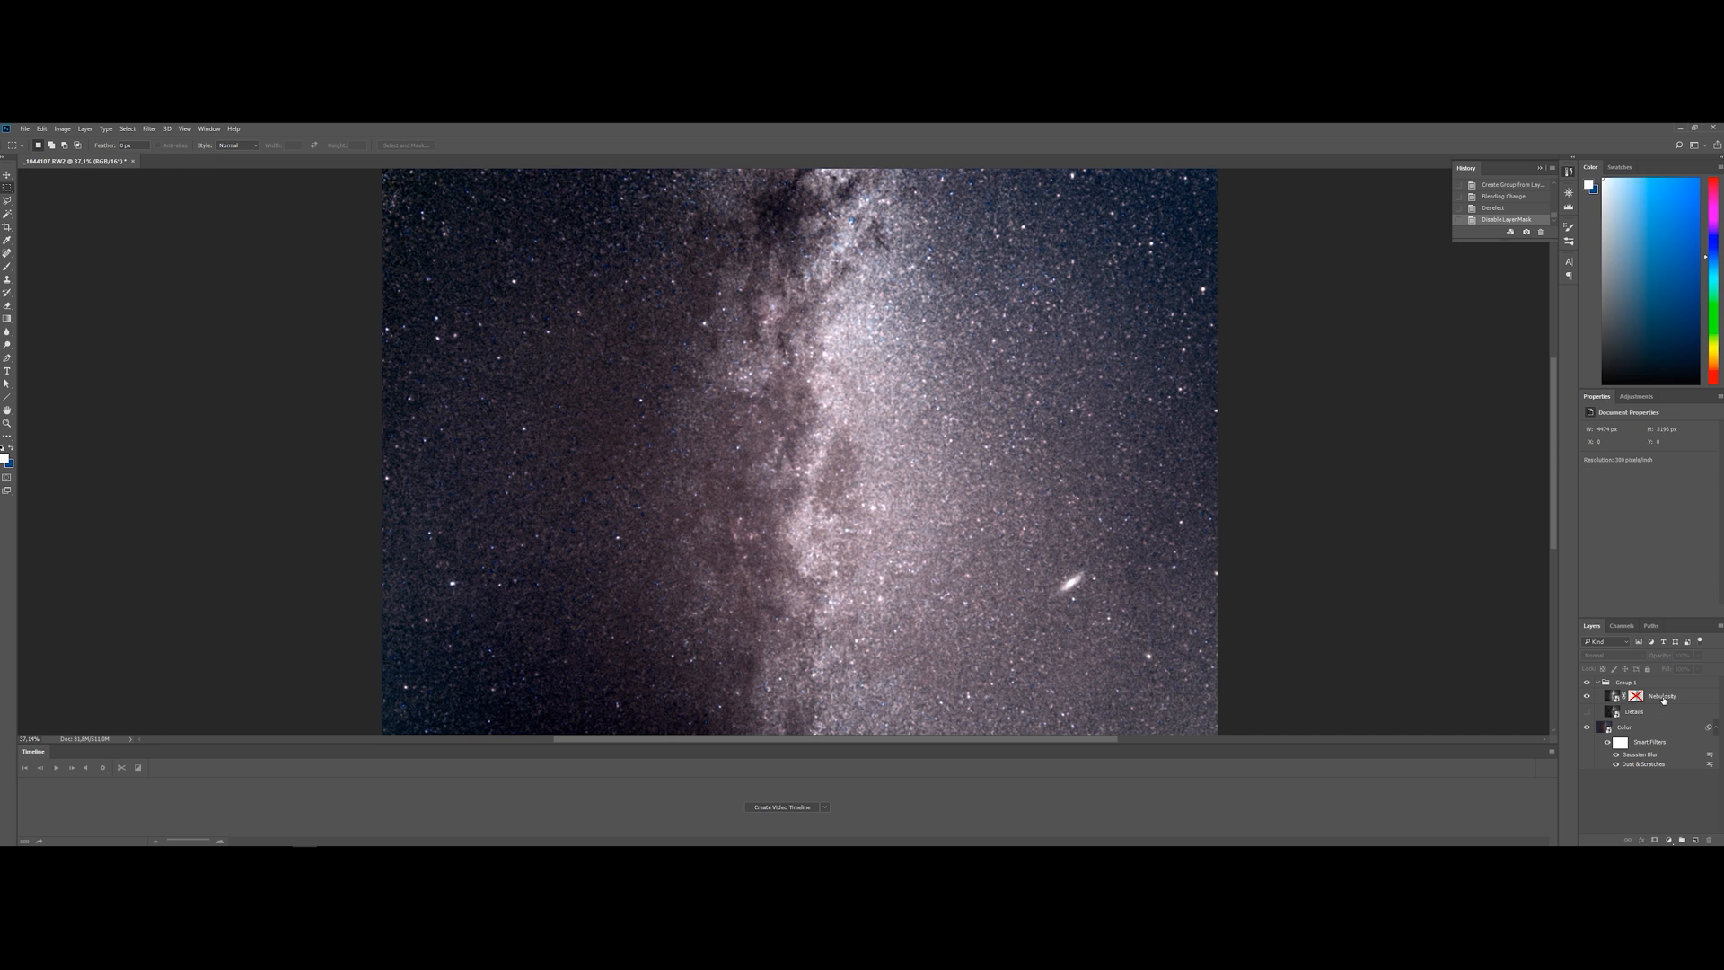
click(1670, 841)
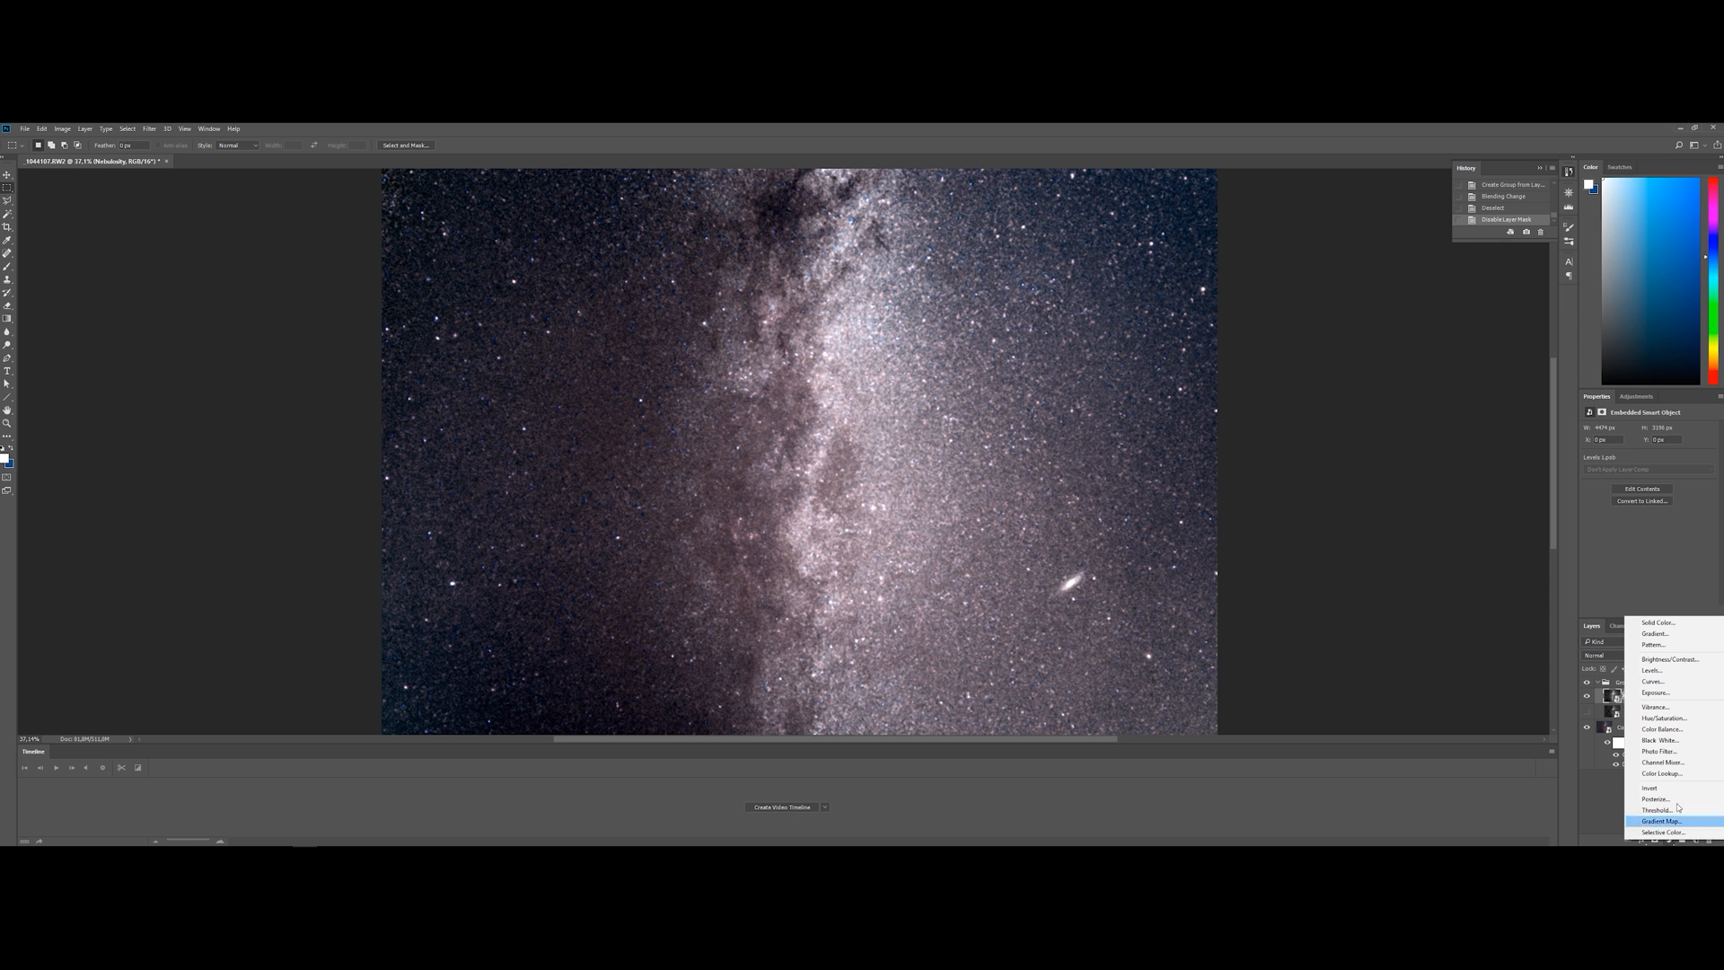
click(1656, 670)
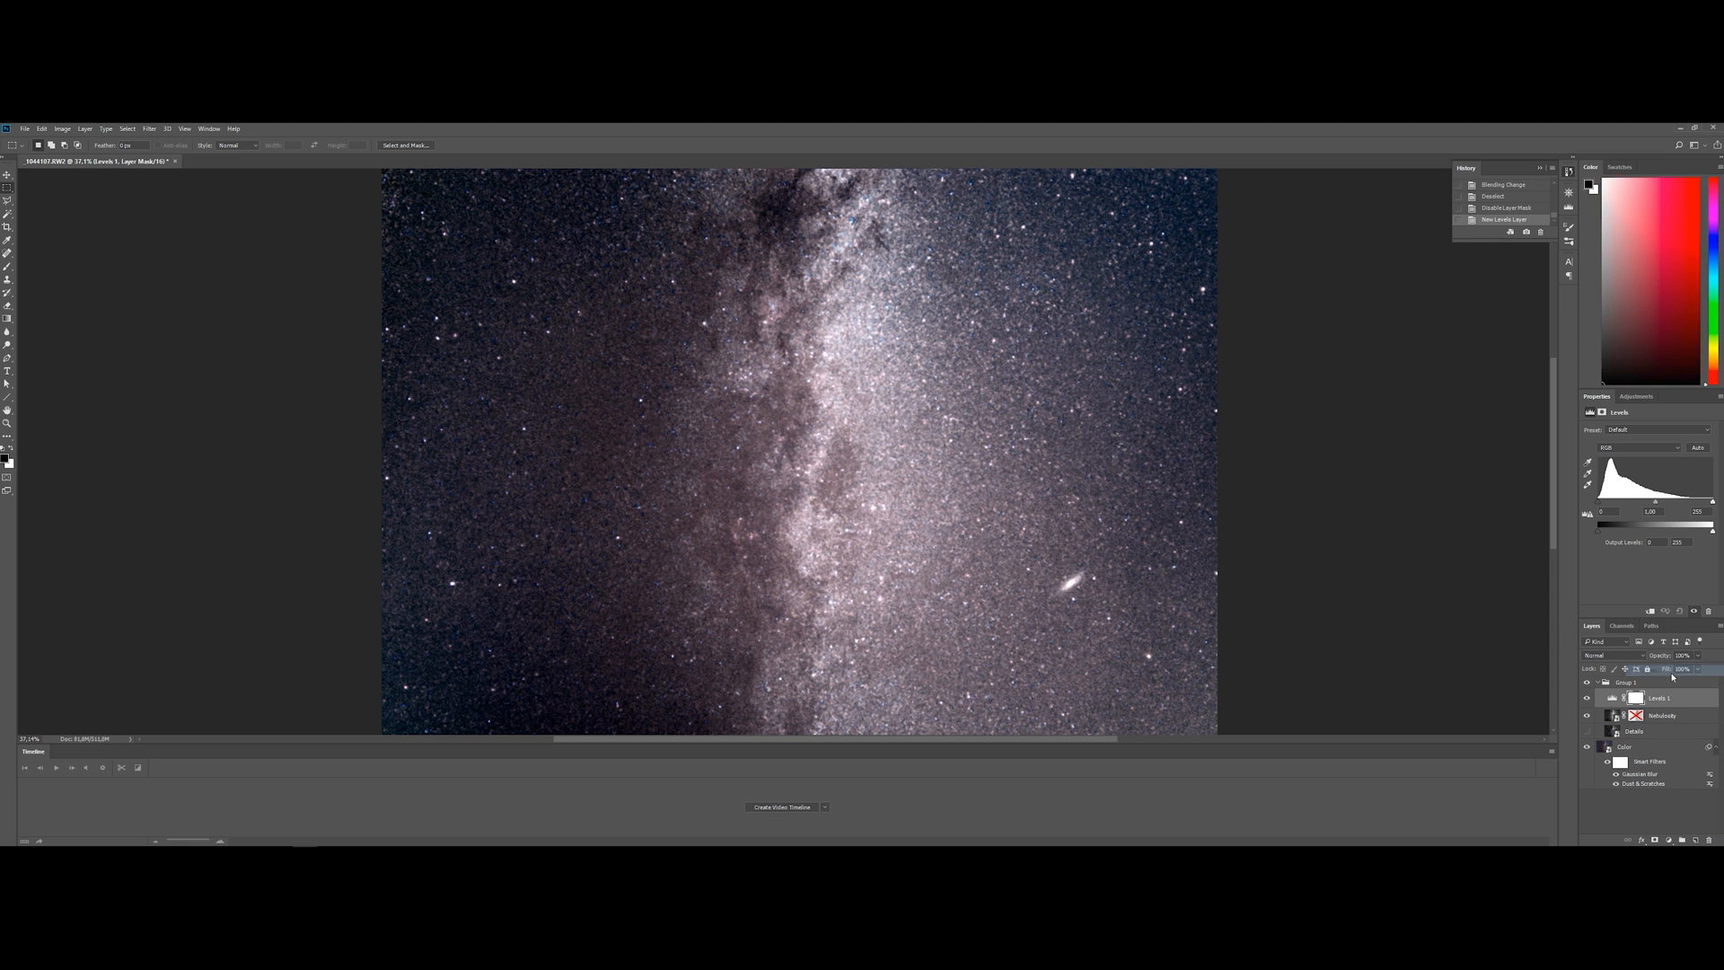
drag(1655, 507, 1590, 500)
mouse_move(1712, 505)
mouse_down()
mouse_move(1693, 504)
mouse_move(1720, 501)
mouse_up()
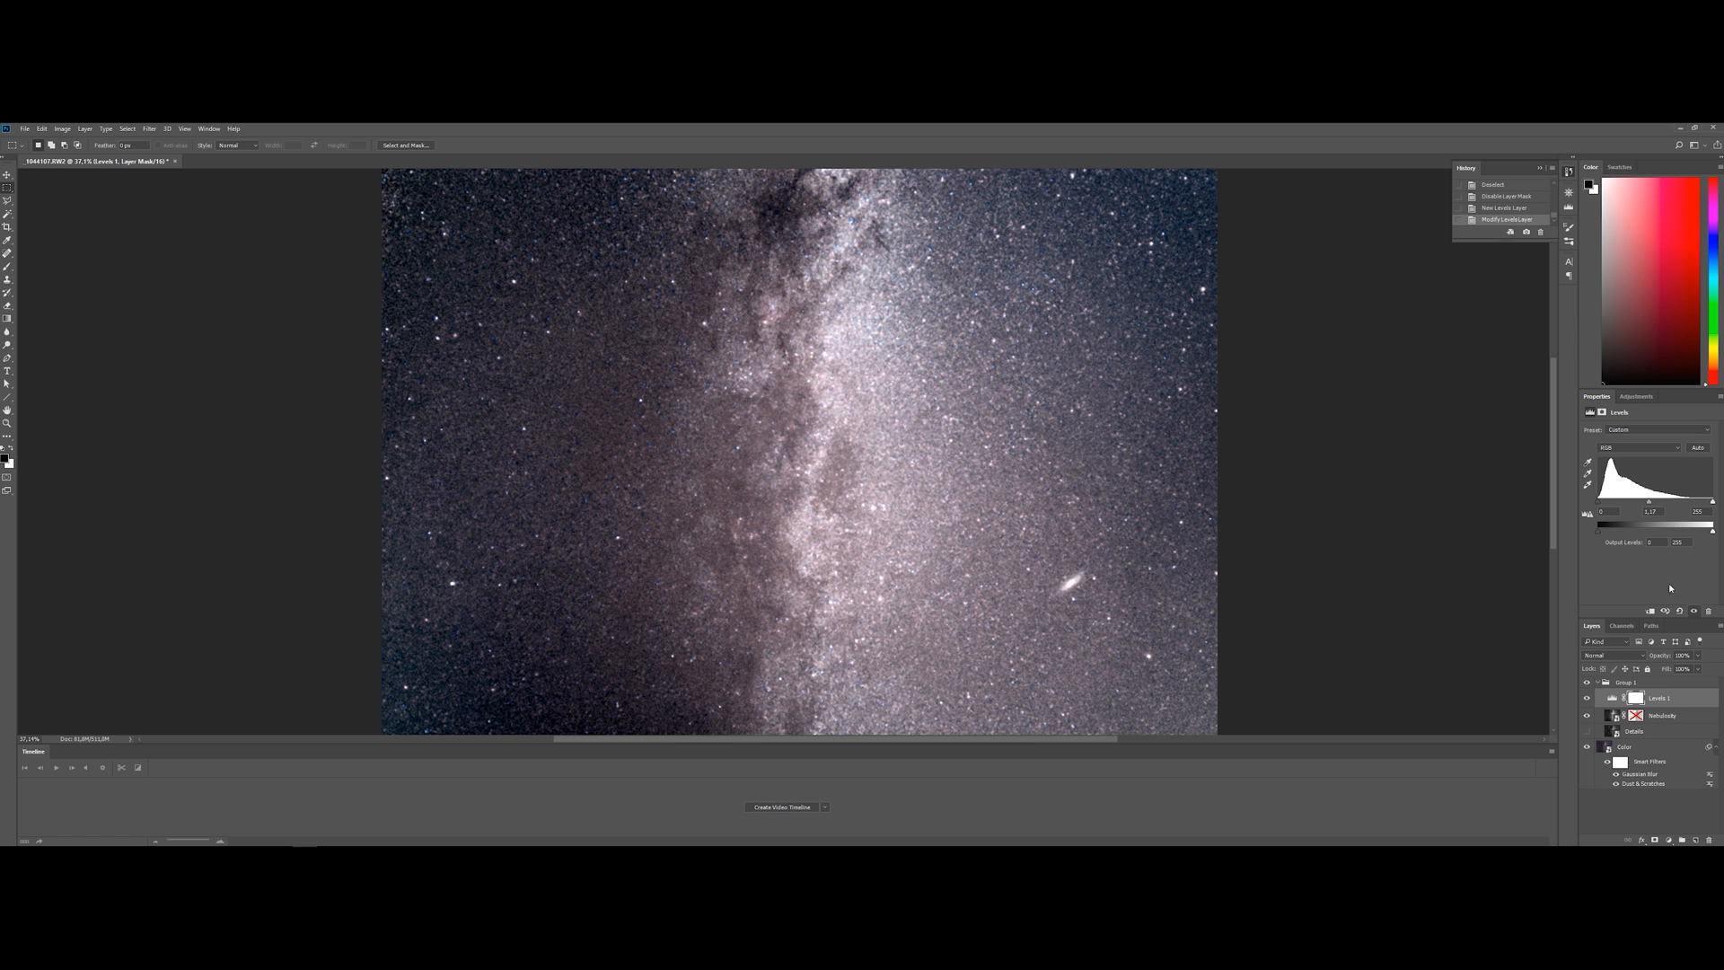
mouse_move(1650, 504)
mouse_down()
mouse_move(1635, 506)
mouse_move(1677, 506)
mouse_up()
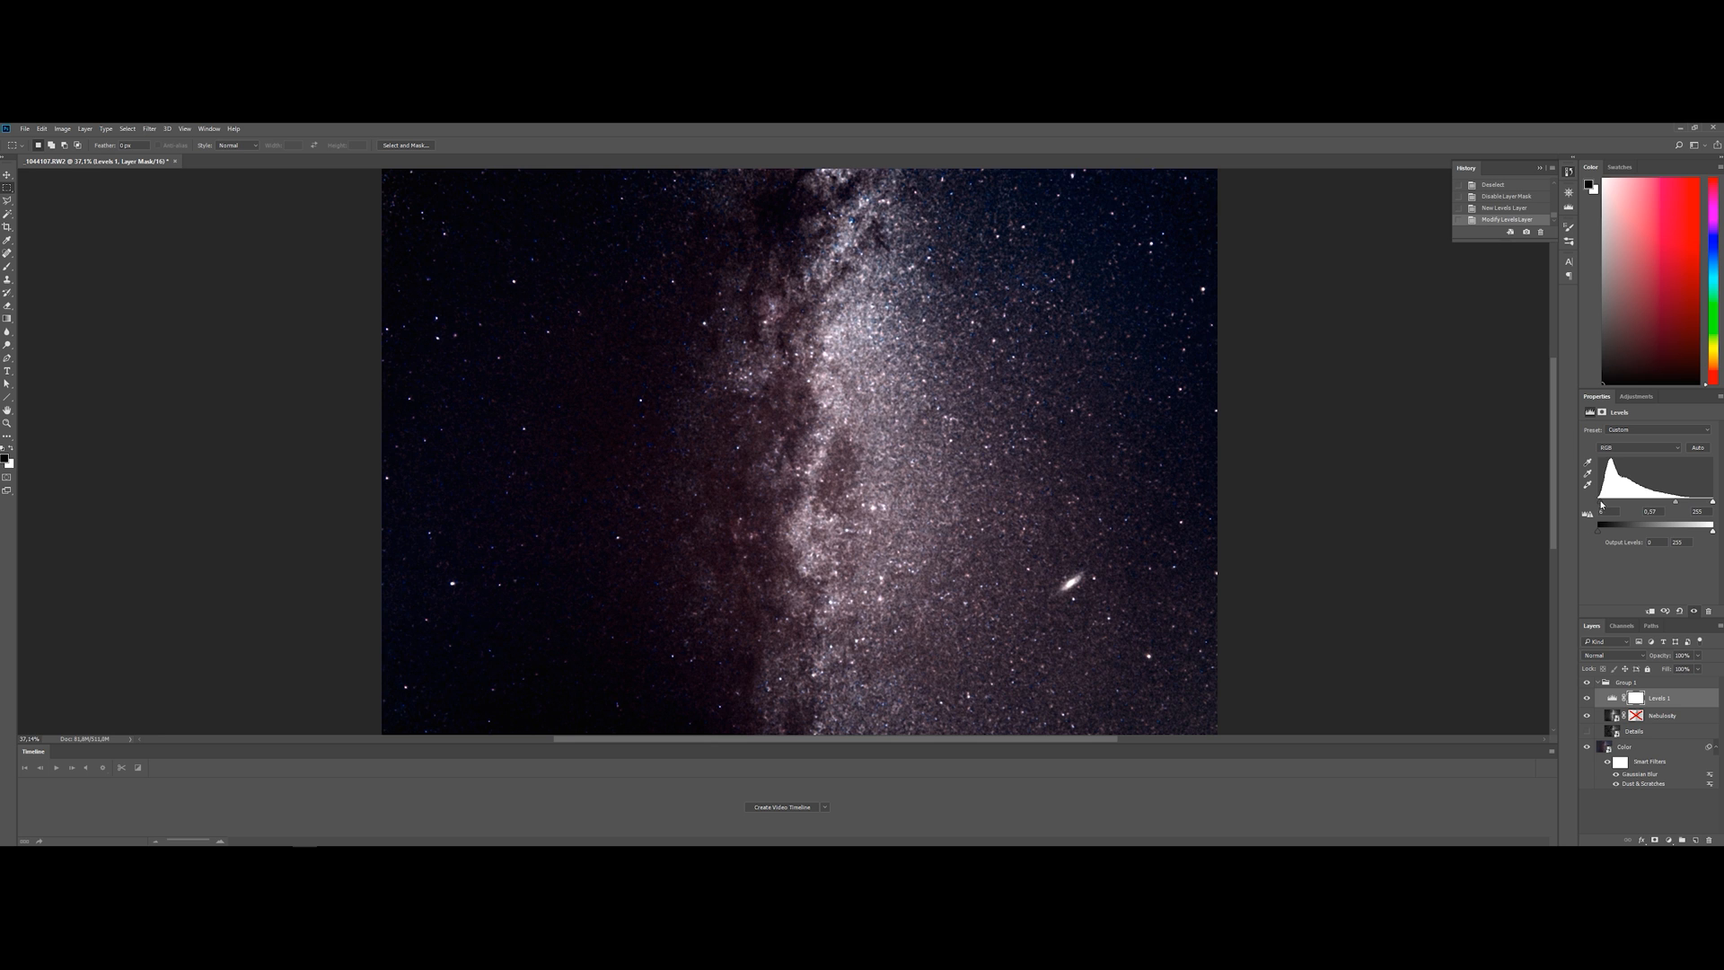
mouse_move(1713, 504)
mouse_down()
mouse_move(1698, 505)
mouse_move(1717, 505)
mouse_up()
Clip the Levels adjustment to the Nebulosity layer and re-enable Nebulosity's layer mask
click(1659, 721)
click(1660, 703)
click(1651, 612)
shift+click(1636, 715)
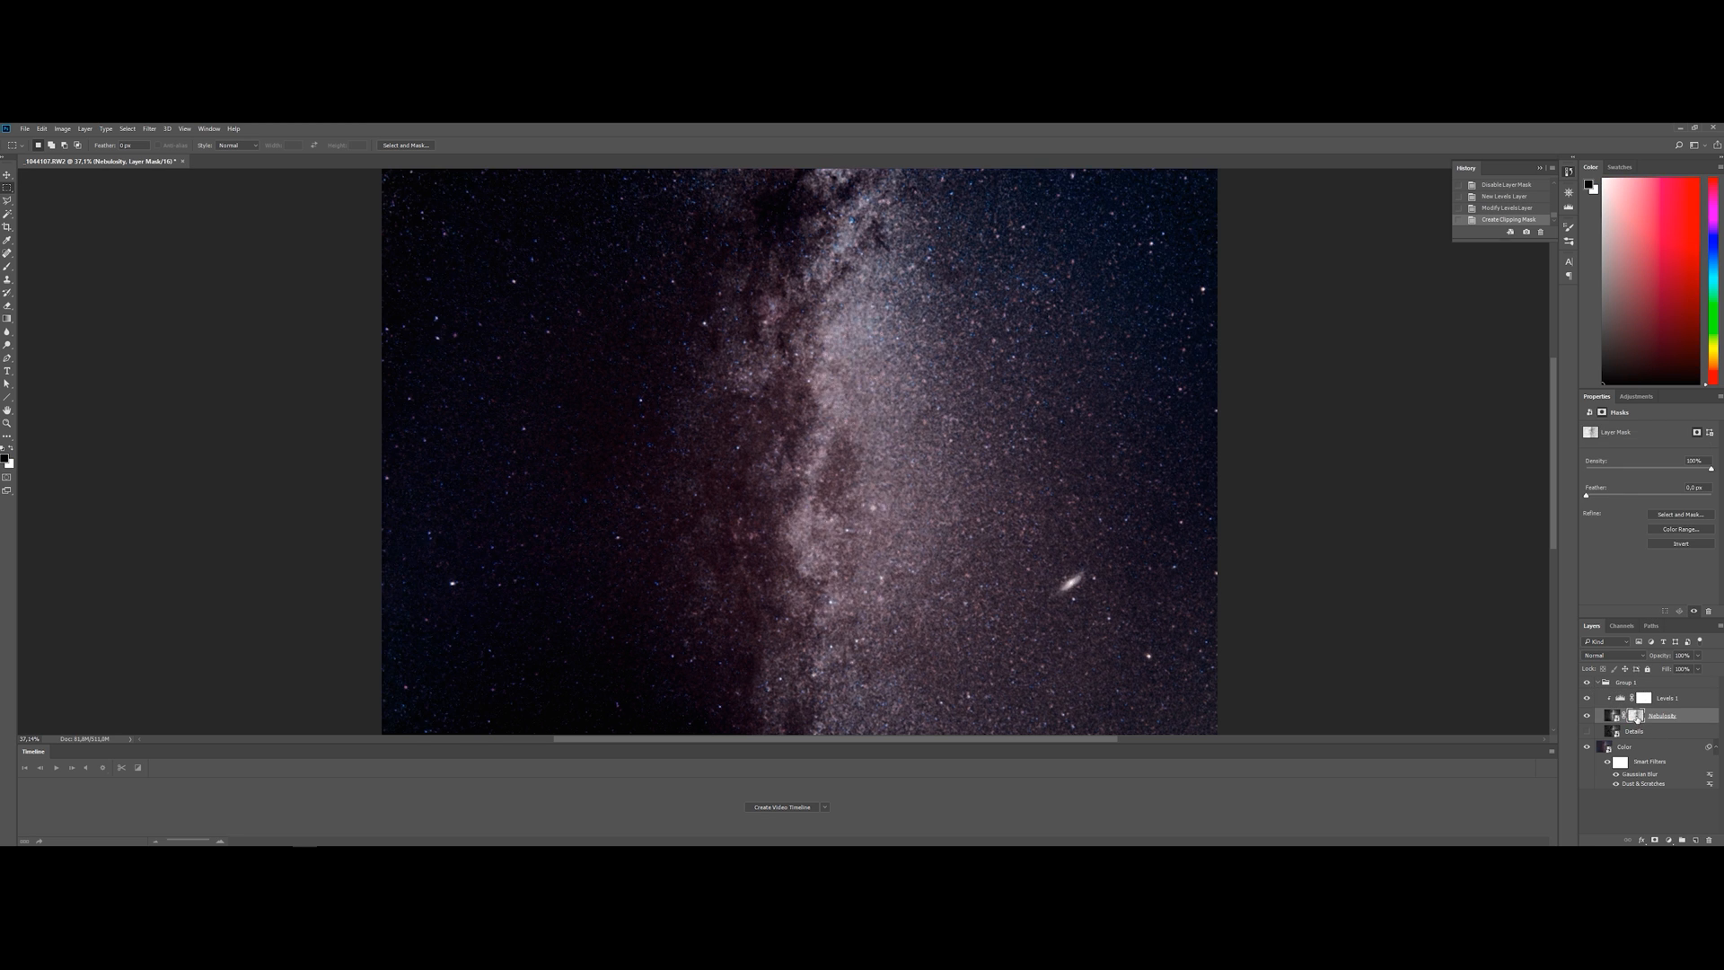
Show the Details layer inside the luminosity group and collapse the group
click(1603, 685)
click(1627, 683)
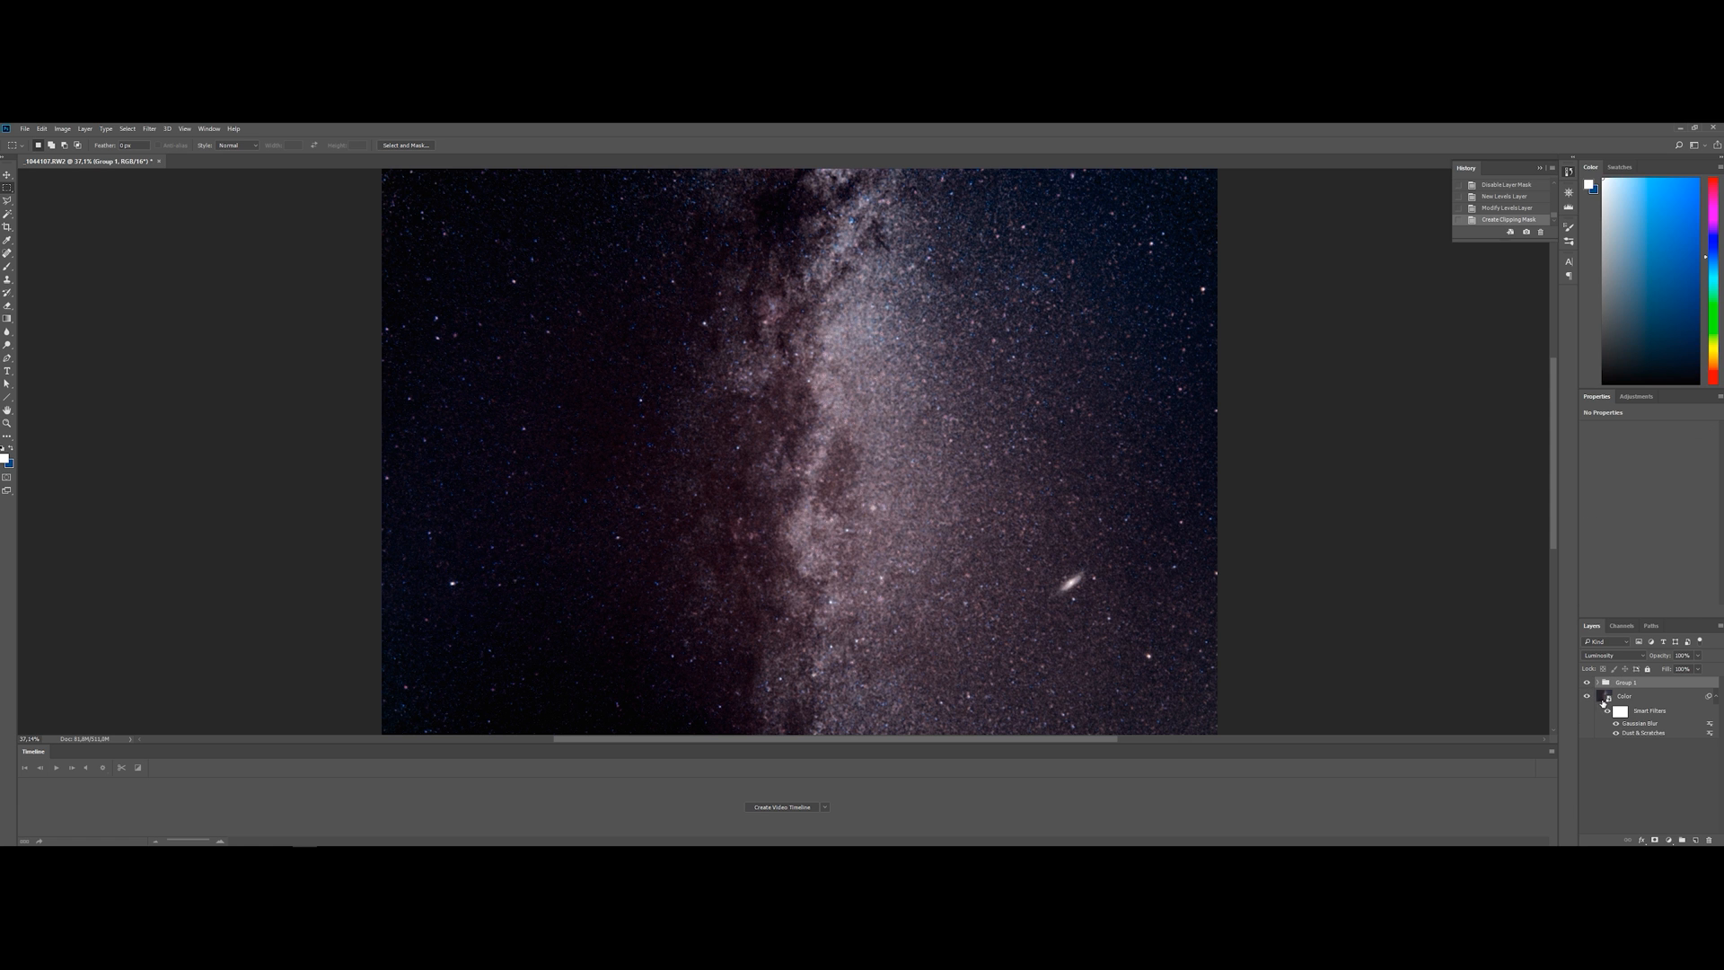
scroll(845, 462, down, 3)
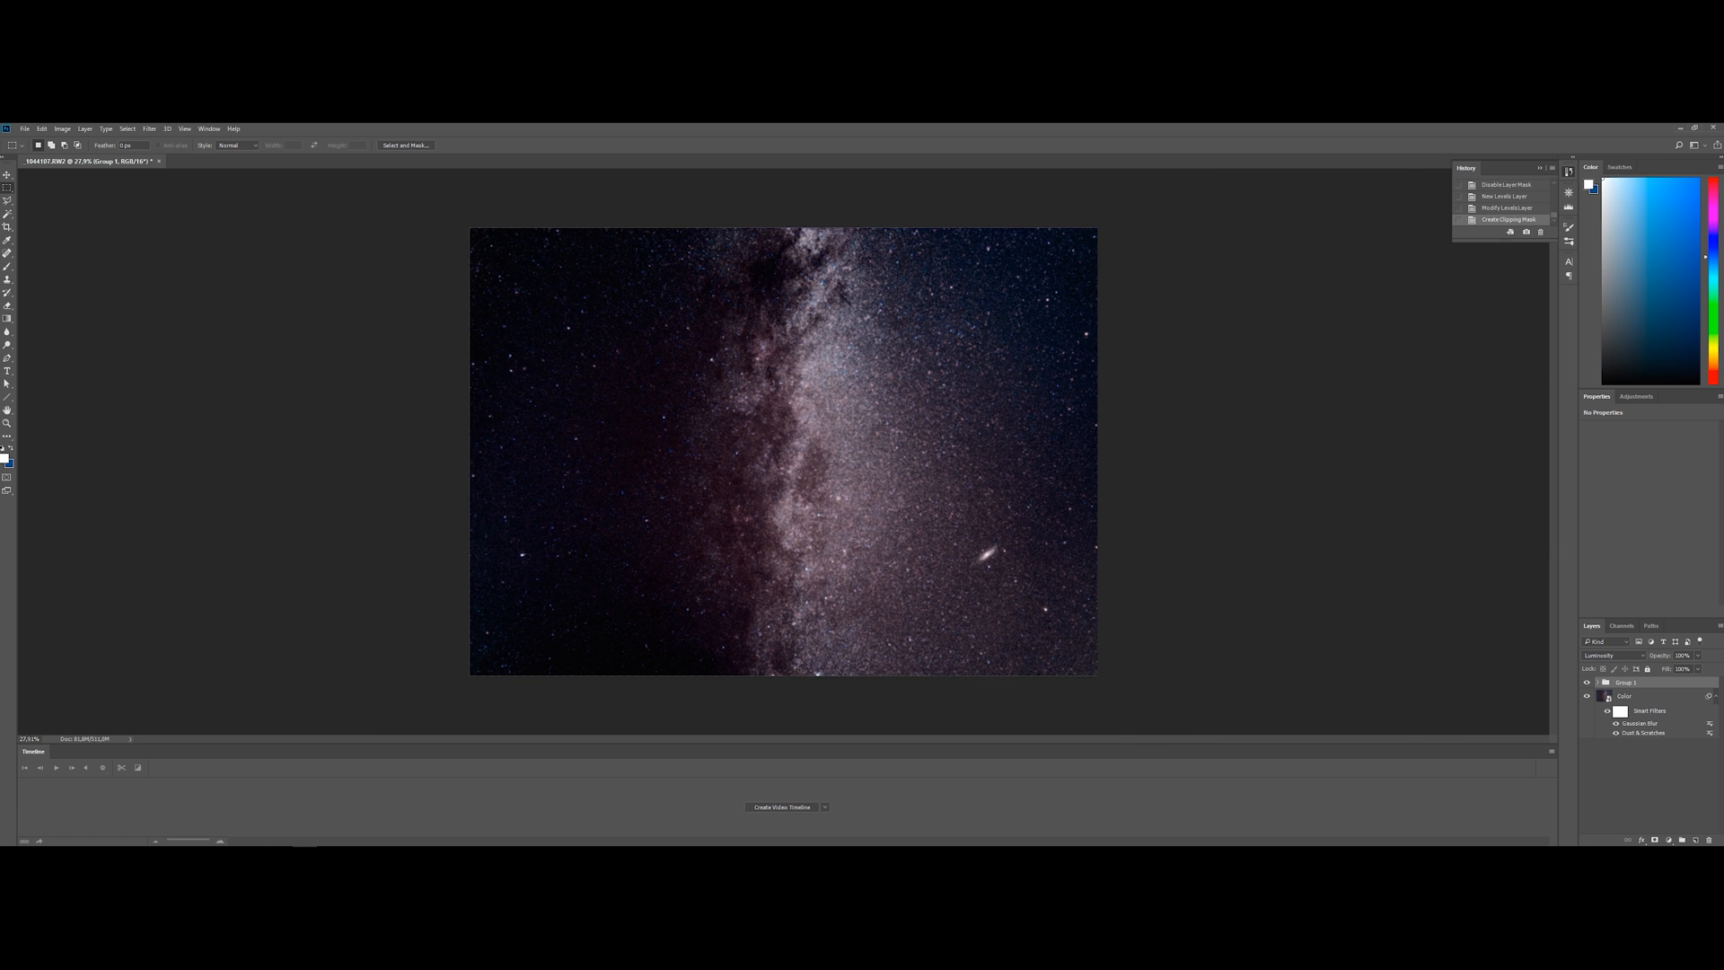
scroll(841, 467, up, 14)
scroll(840, 468, up, 4)
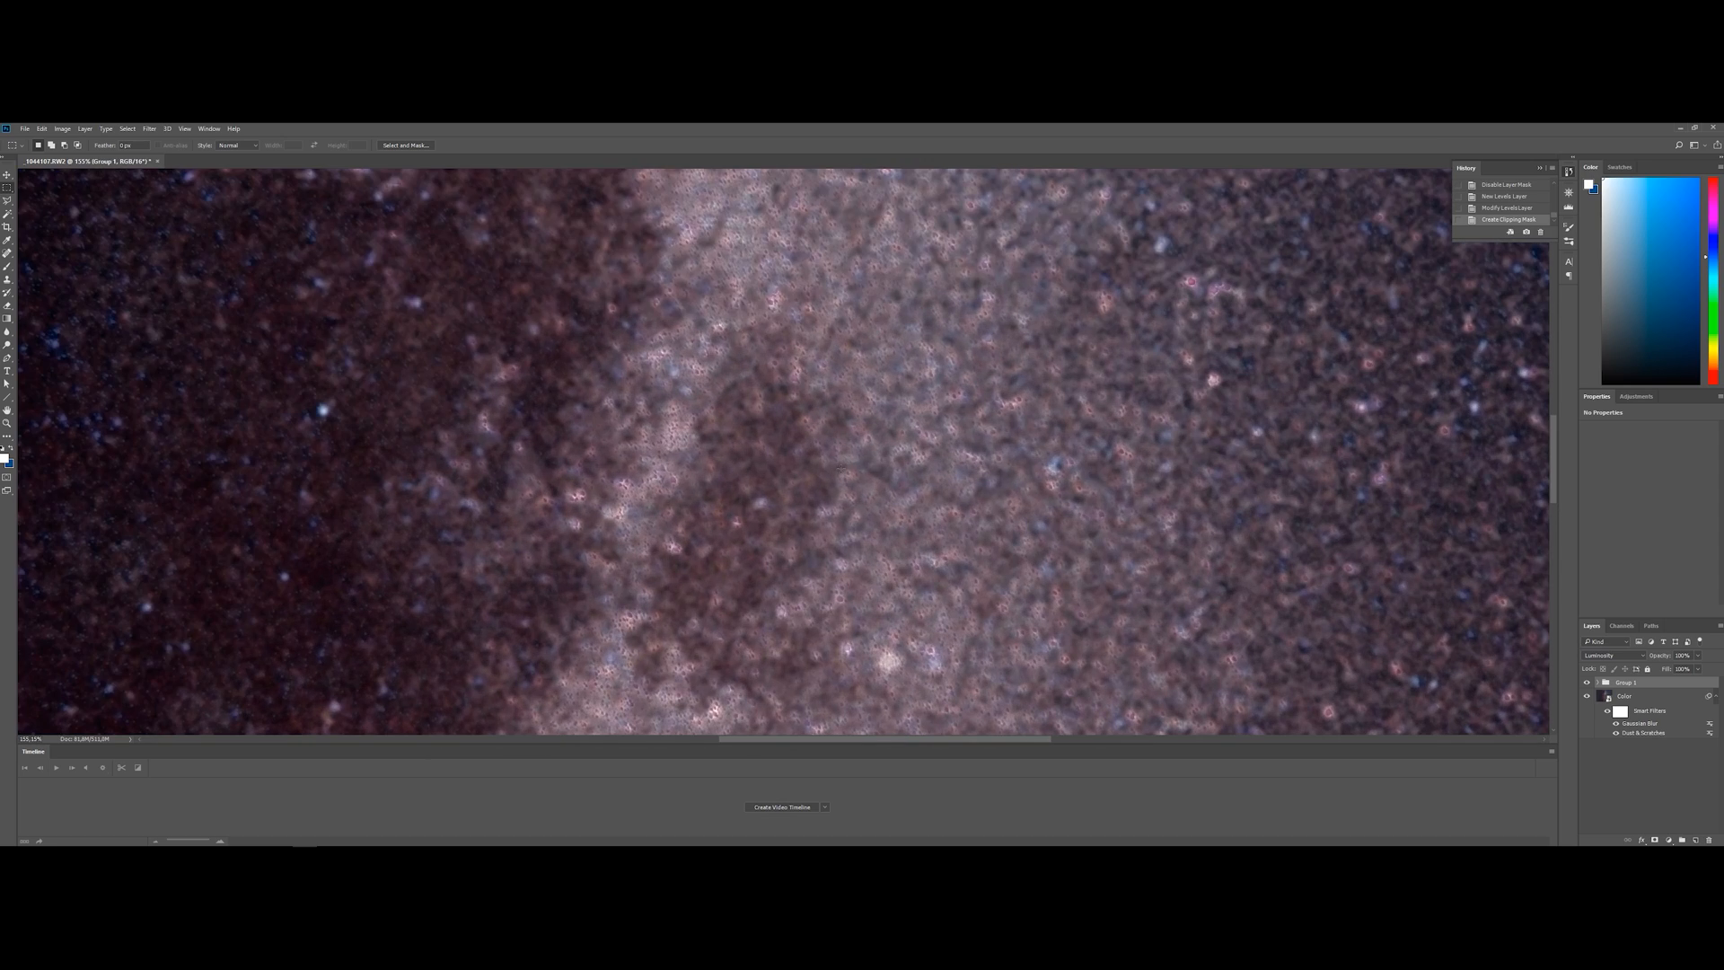
click(1598, 683)
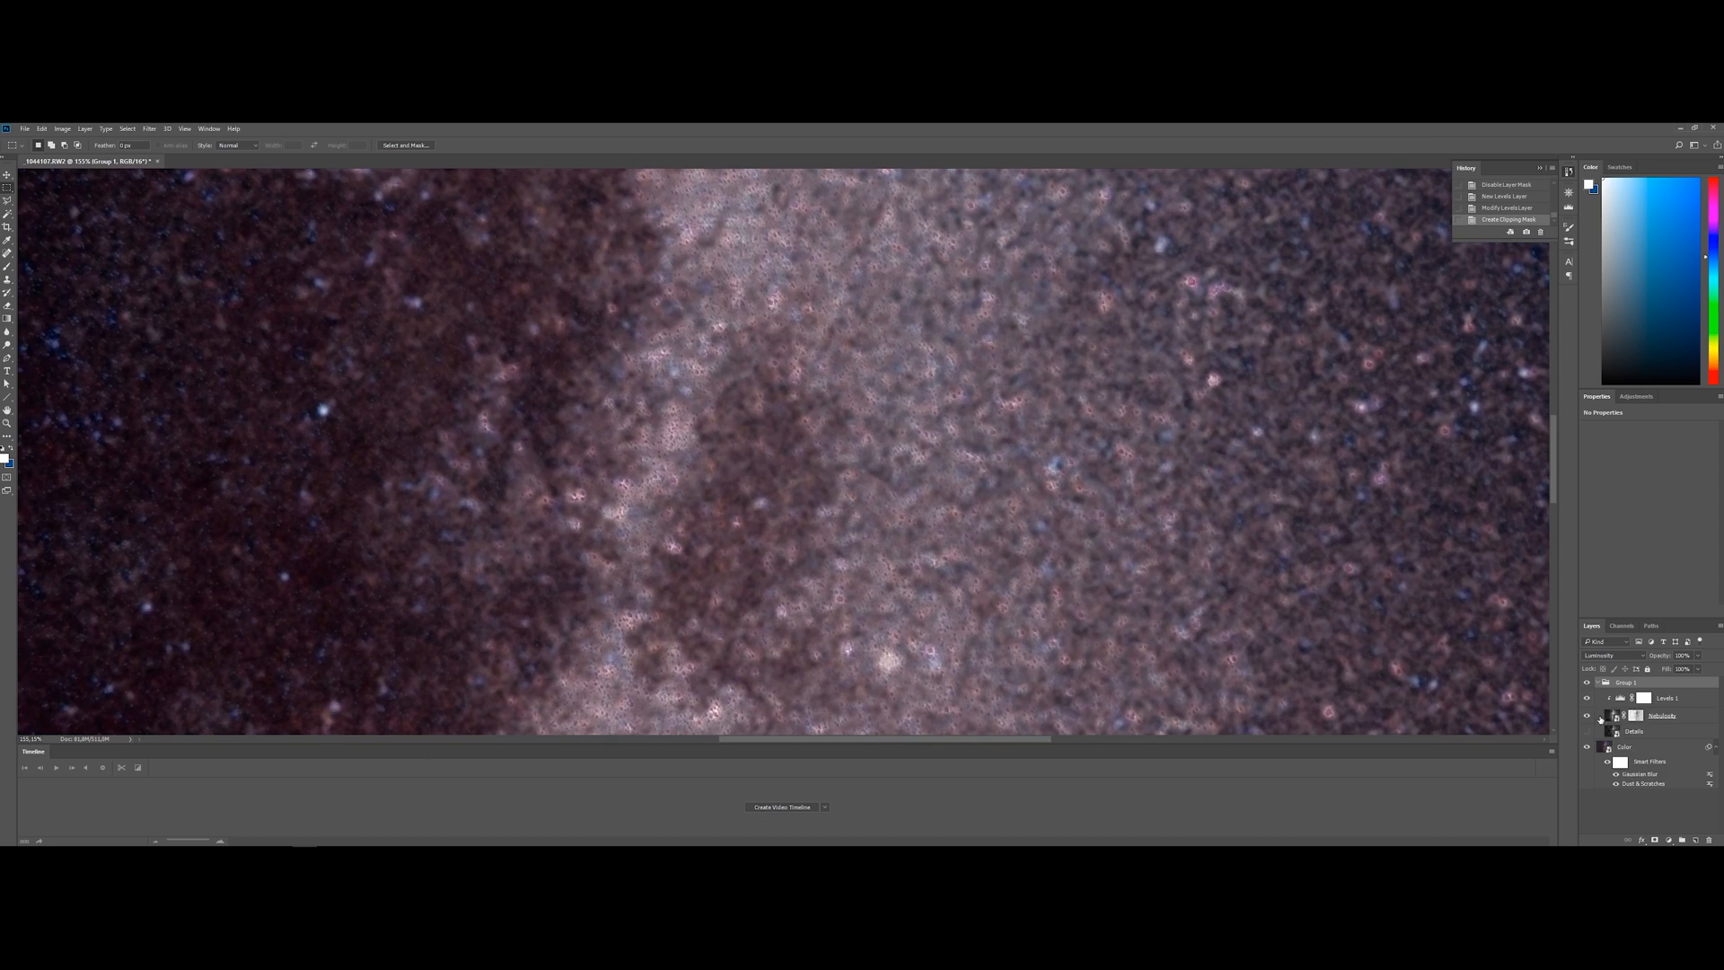
click(1586, 732)
click(1598, 683)
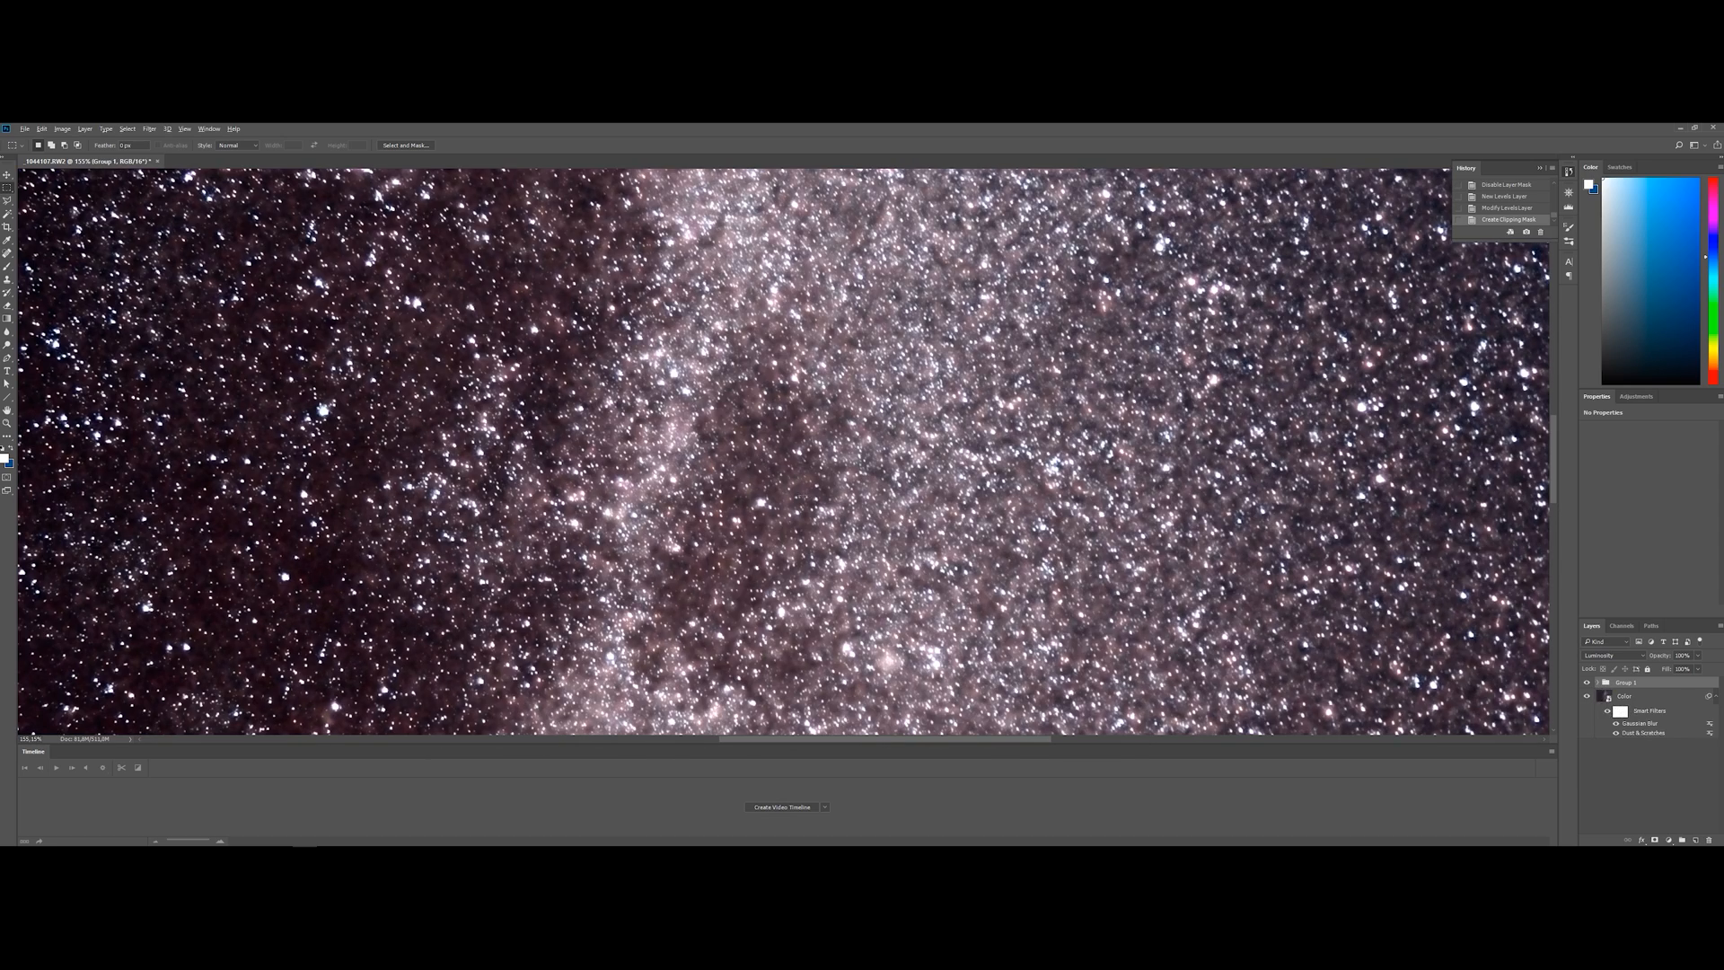
Examine the blended stars and Milky Way core both close up and across the full frame
scroll(841, 467, down, 6)
scroll(840, 467, up, 3)
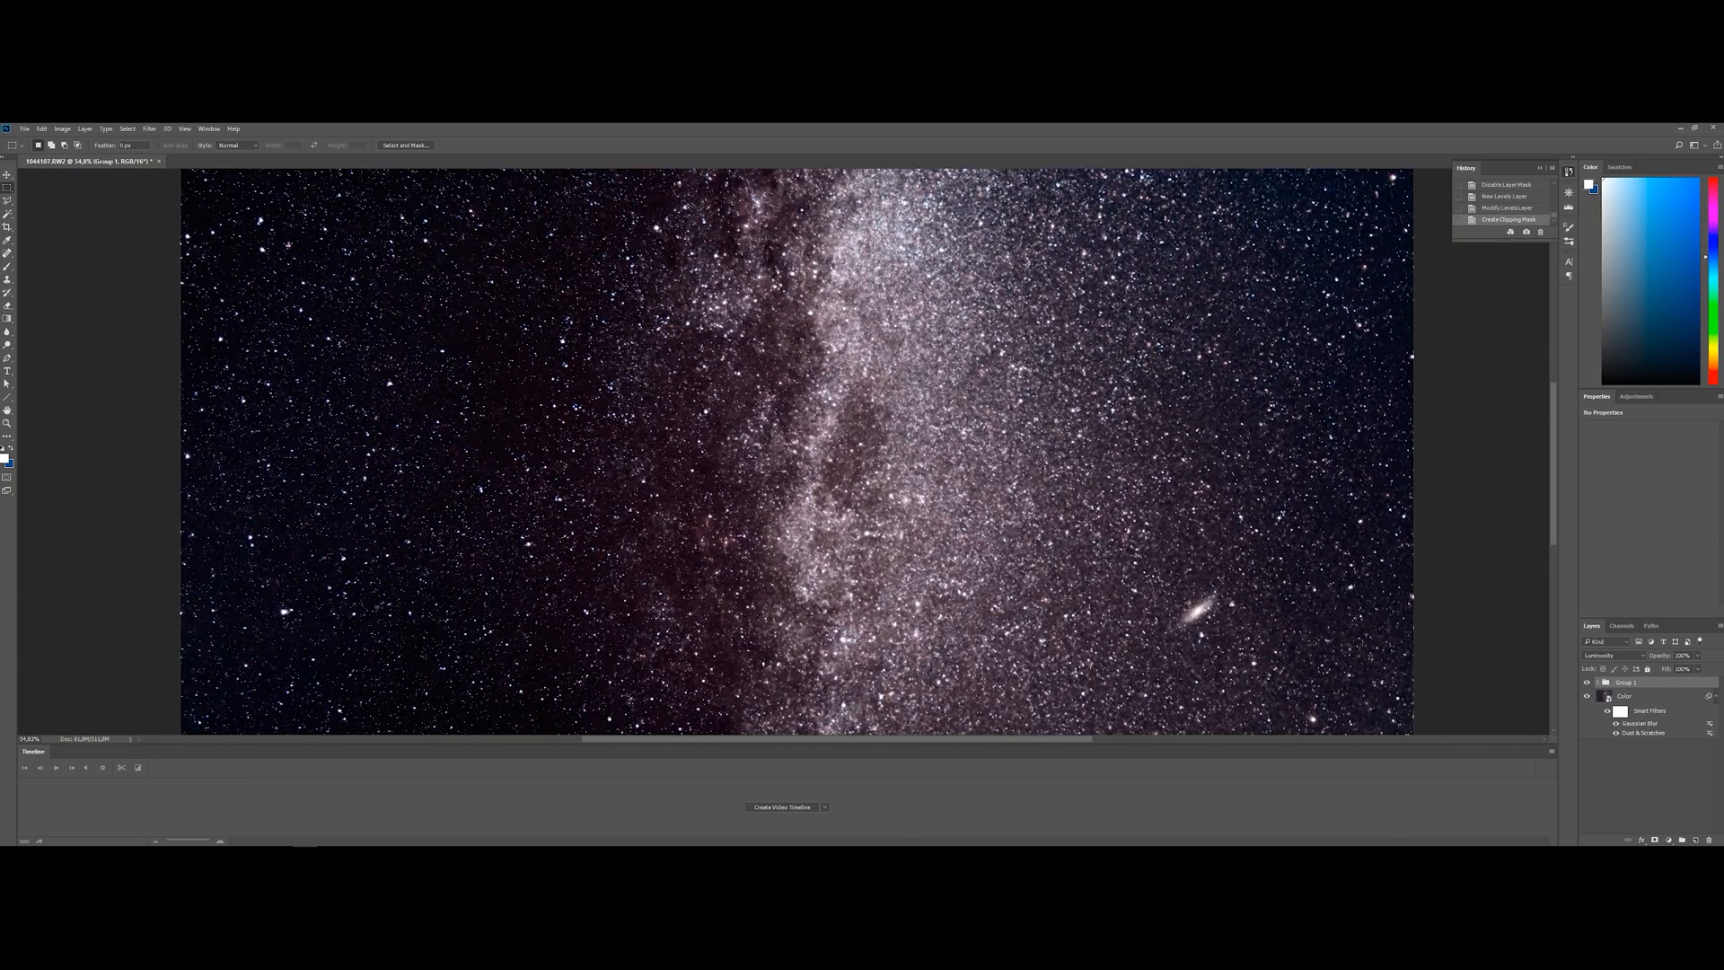
scroll(843, 503, up, 4)
scroll(862, 512, down, 1)
scroll(905, 522, down, 7)
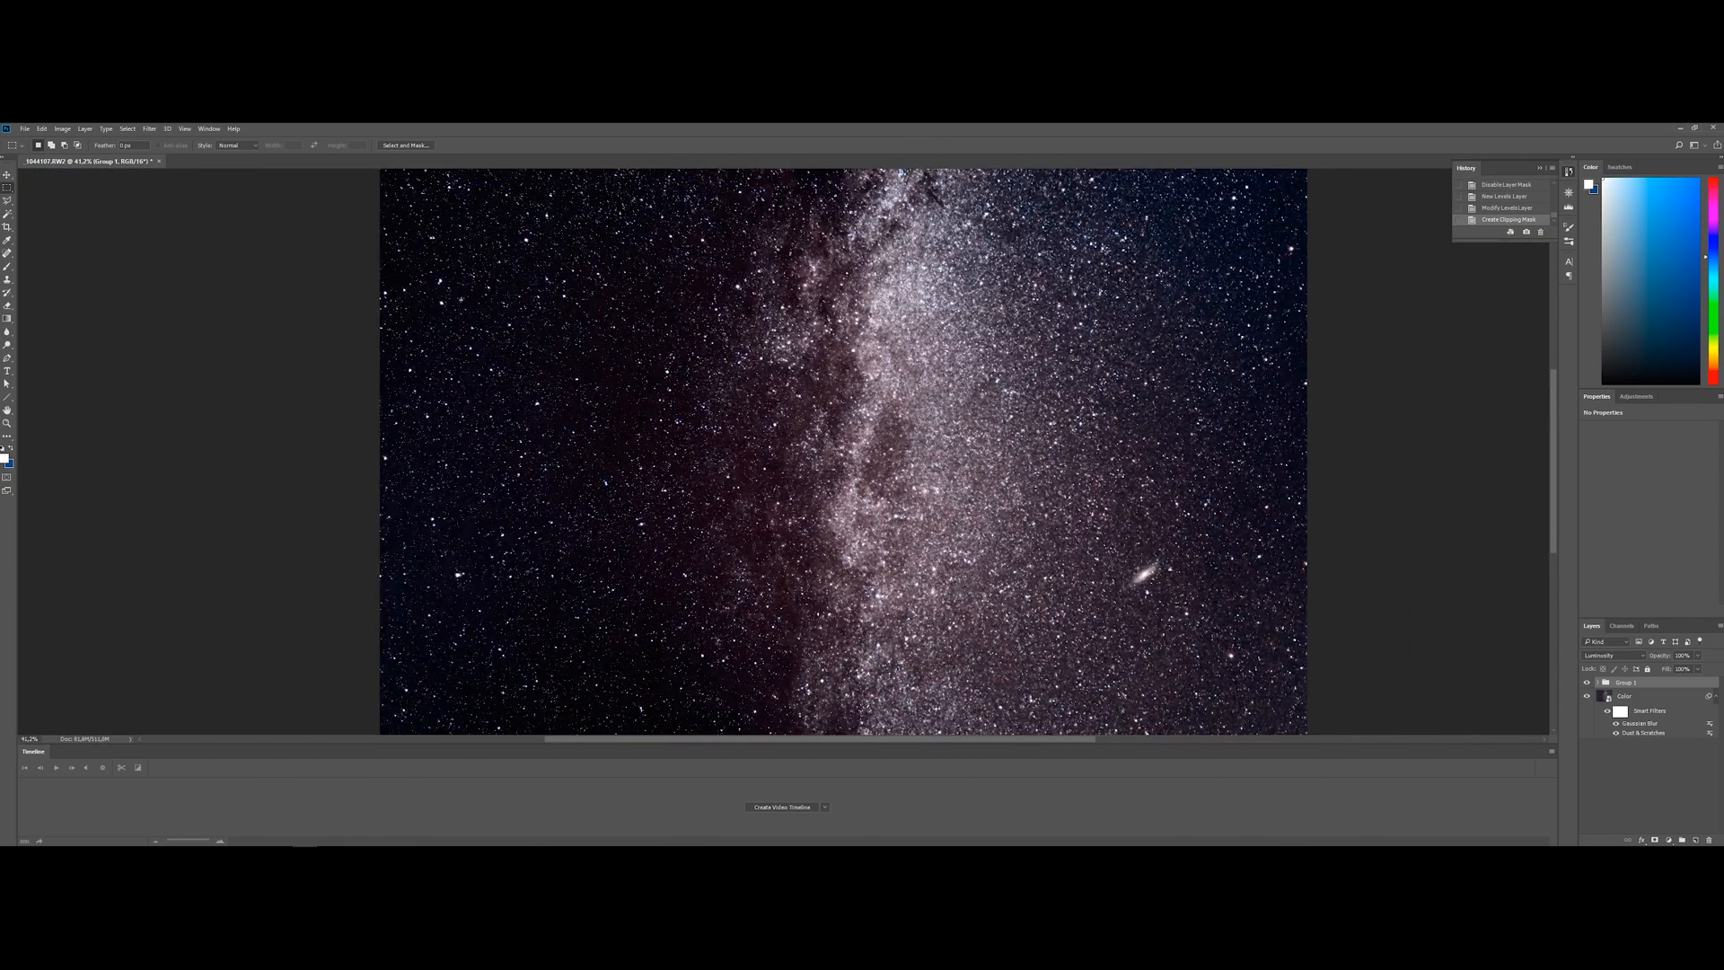
scroll(862, 512, down, 4)
scroll(862, 512, up, 4)
scroll(862, 512, down, 2)
Add a Vibrance adjustment above the luminosity group with vibrance at about +80 and saturation at about +65
click(1638, 699)
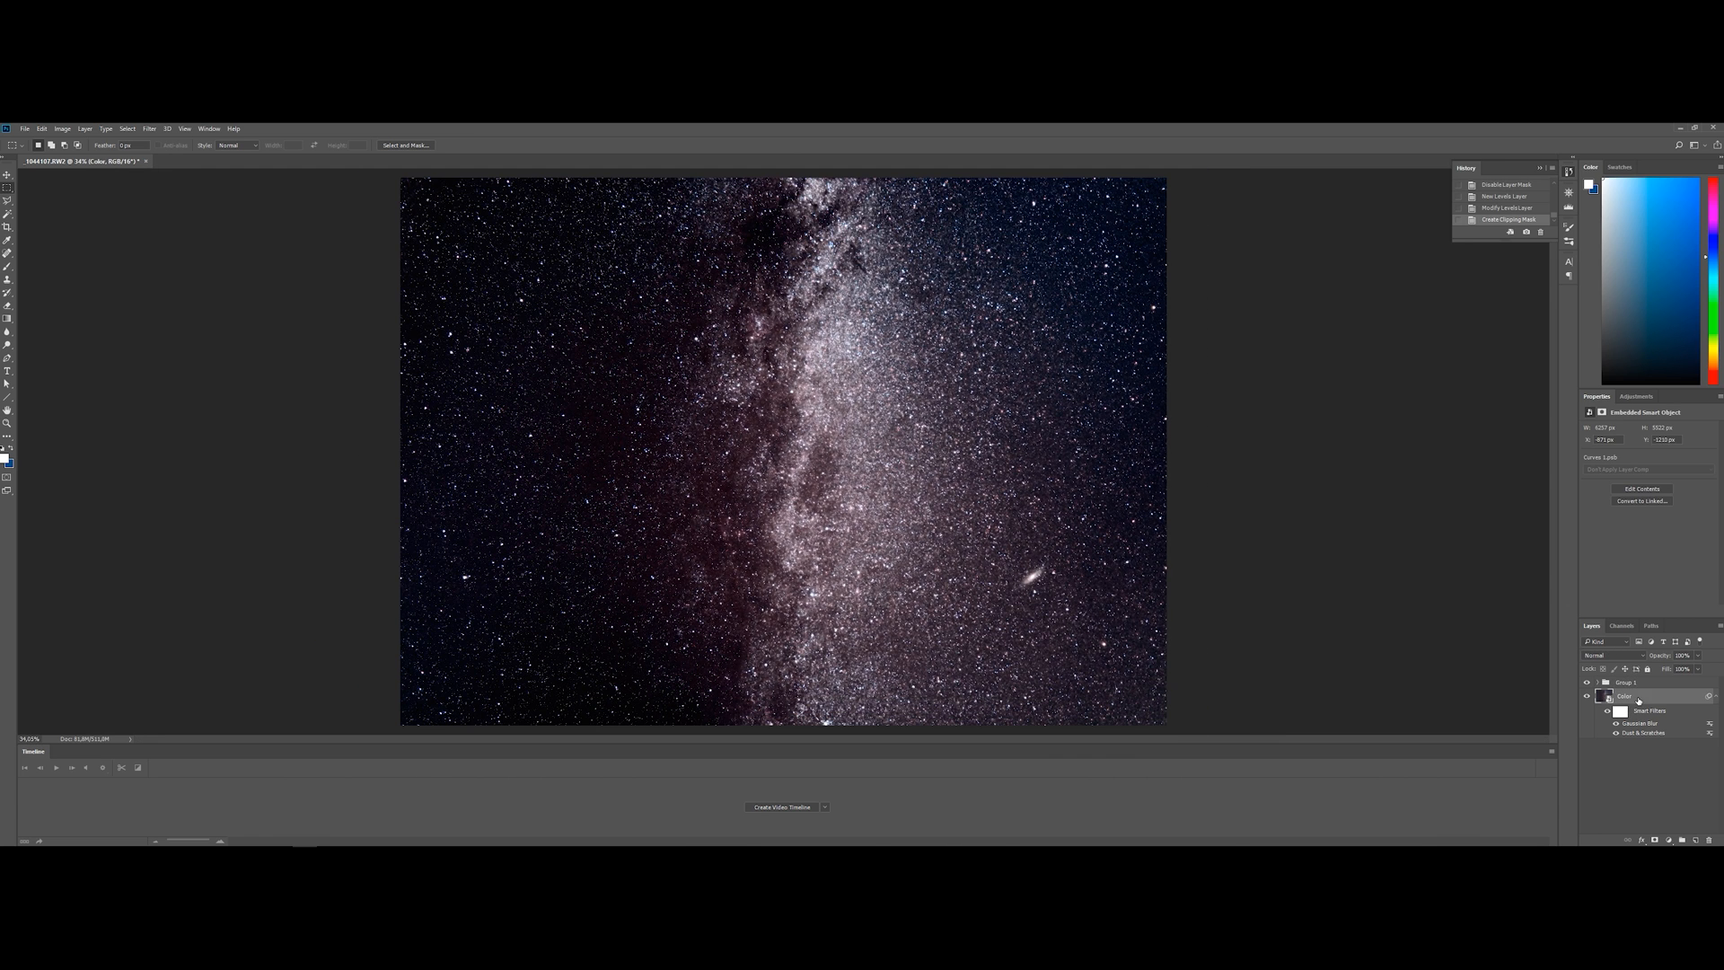
click(1635, 683)
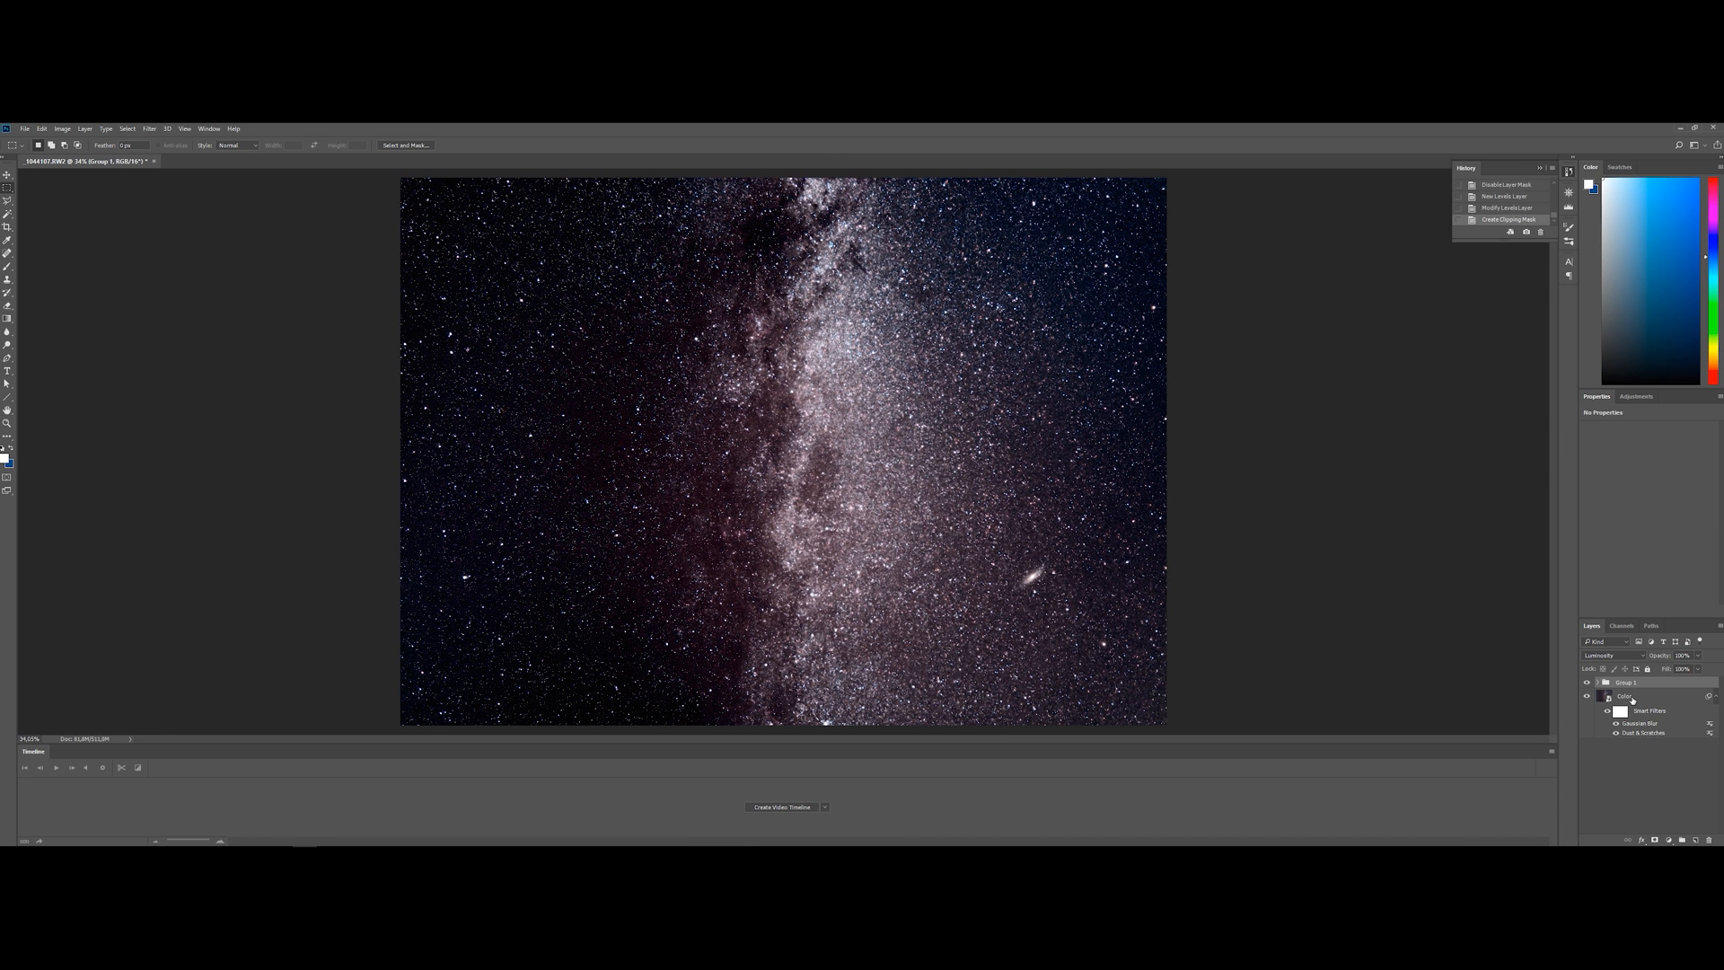
click(1667, 838)
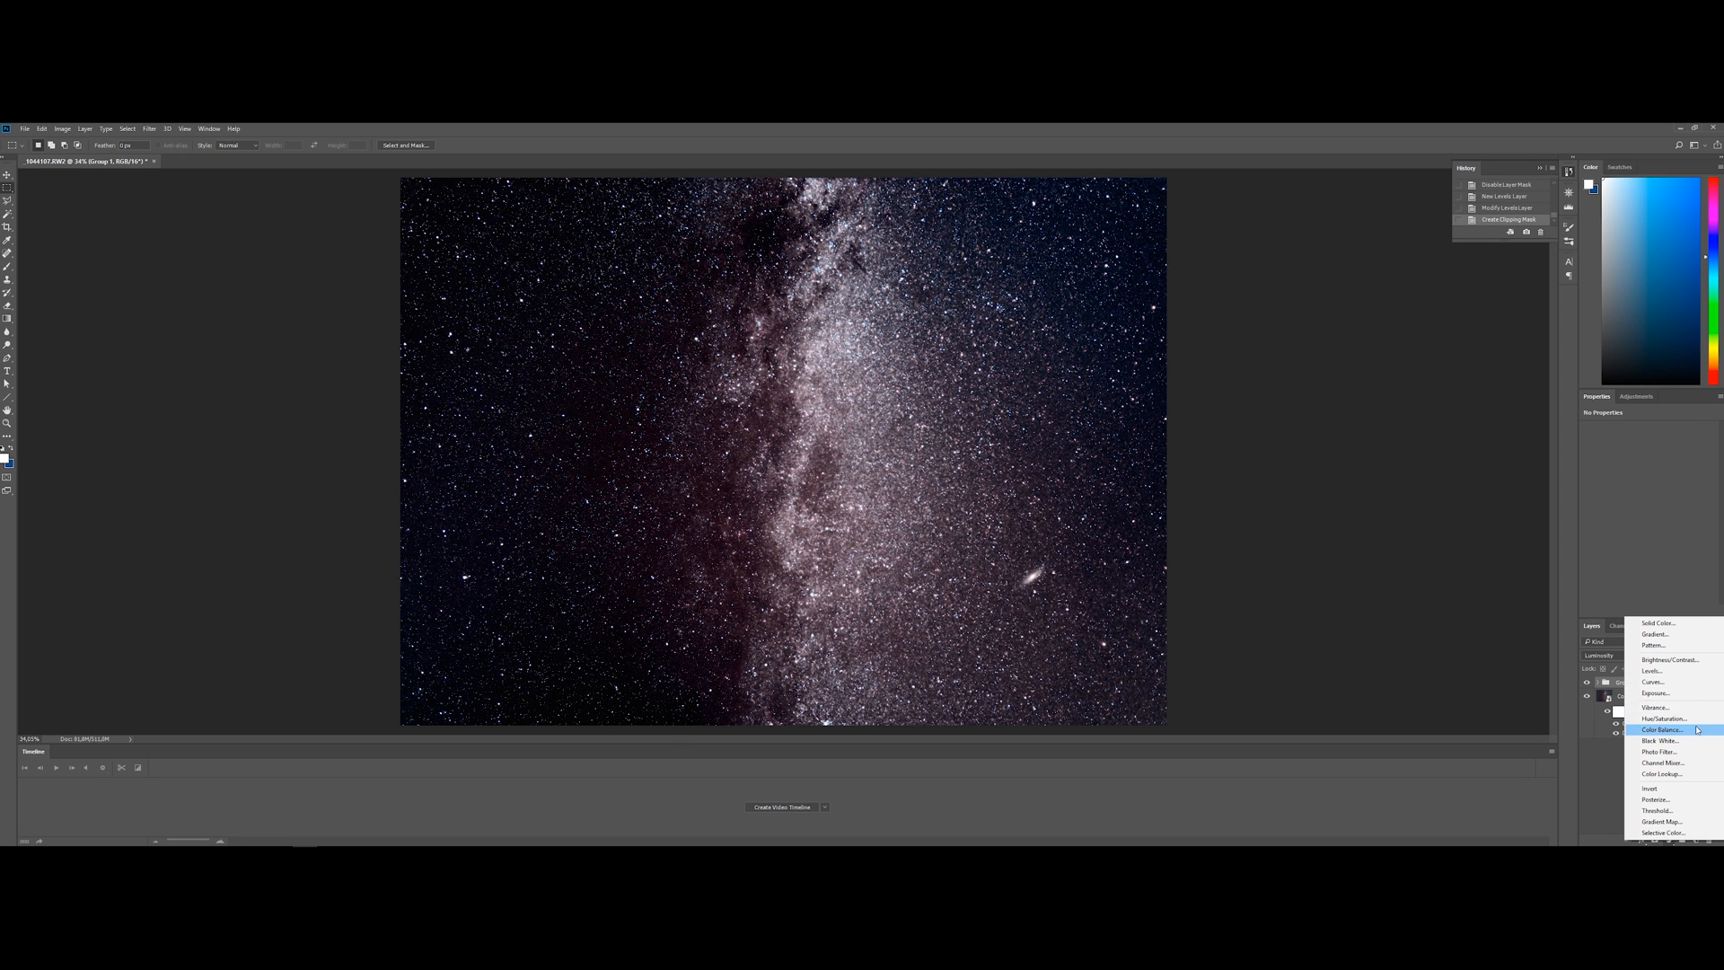
click(1655, 707)
drag(1652, 443, 1707, 469)
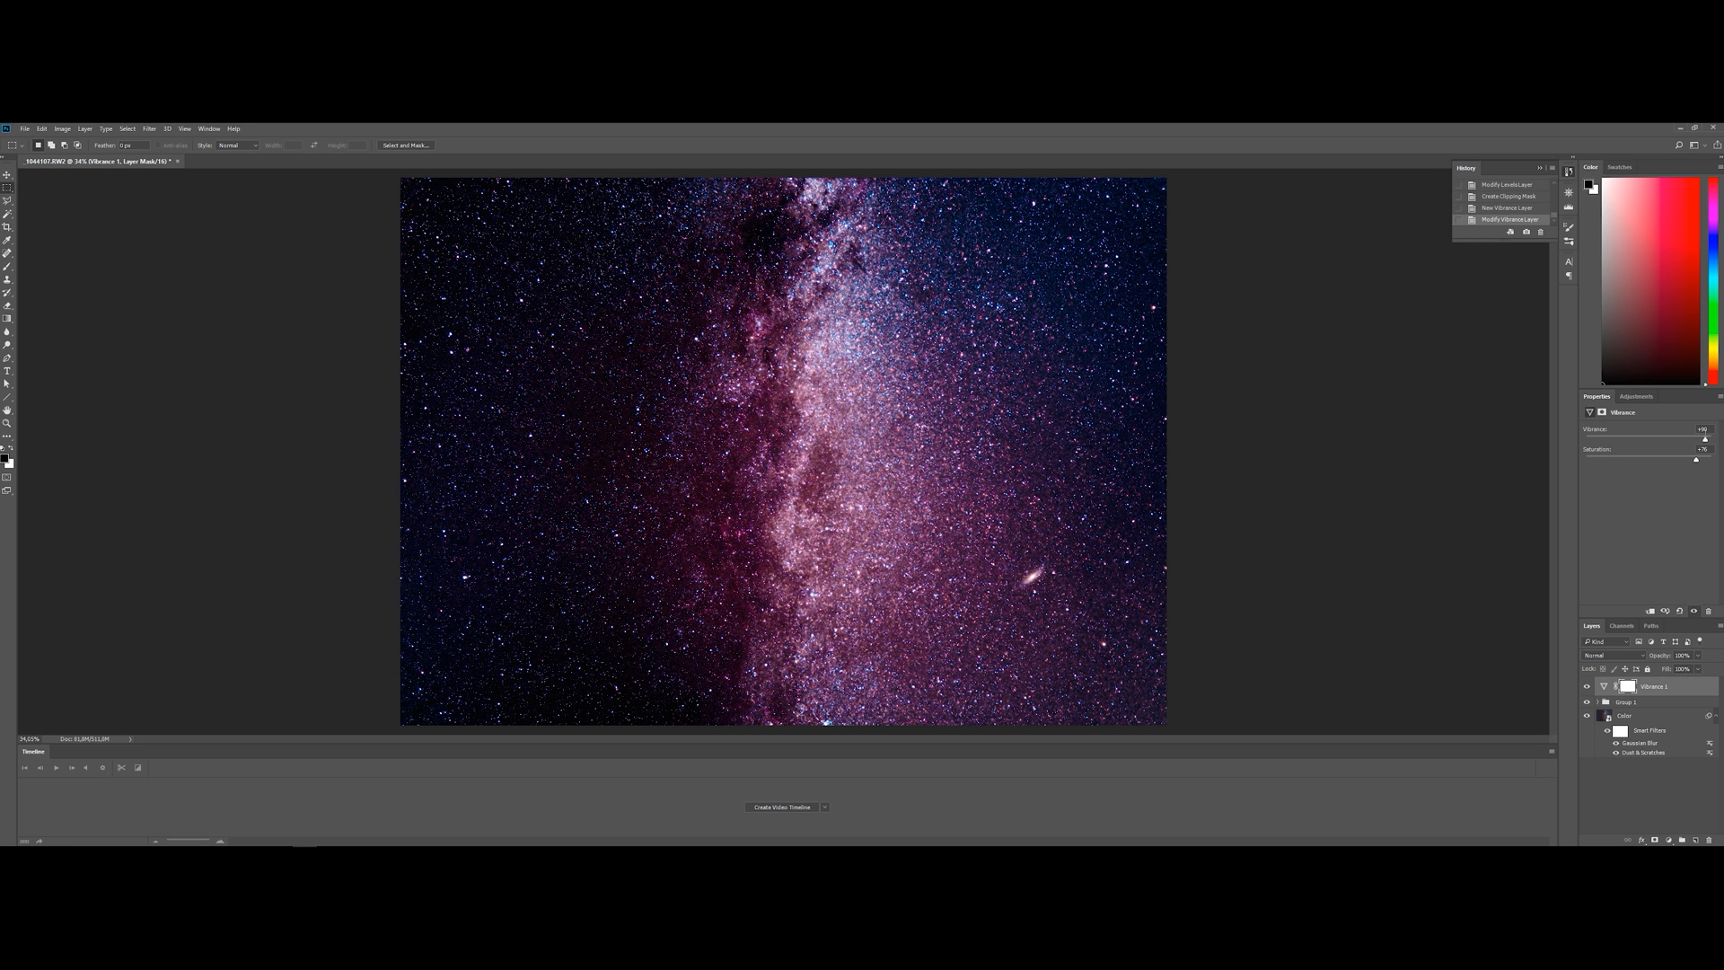
drag(1703, 441, 1691, 461)
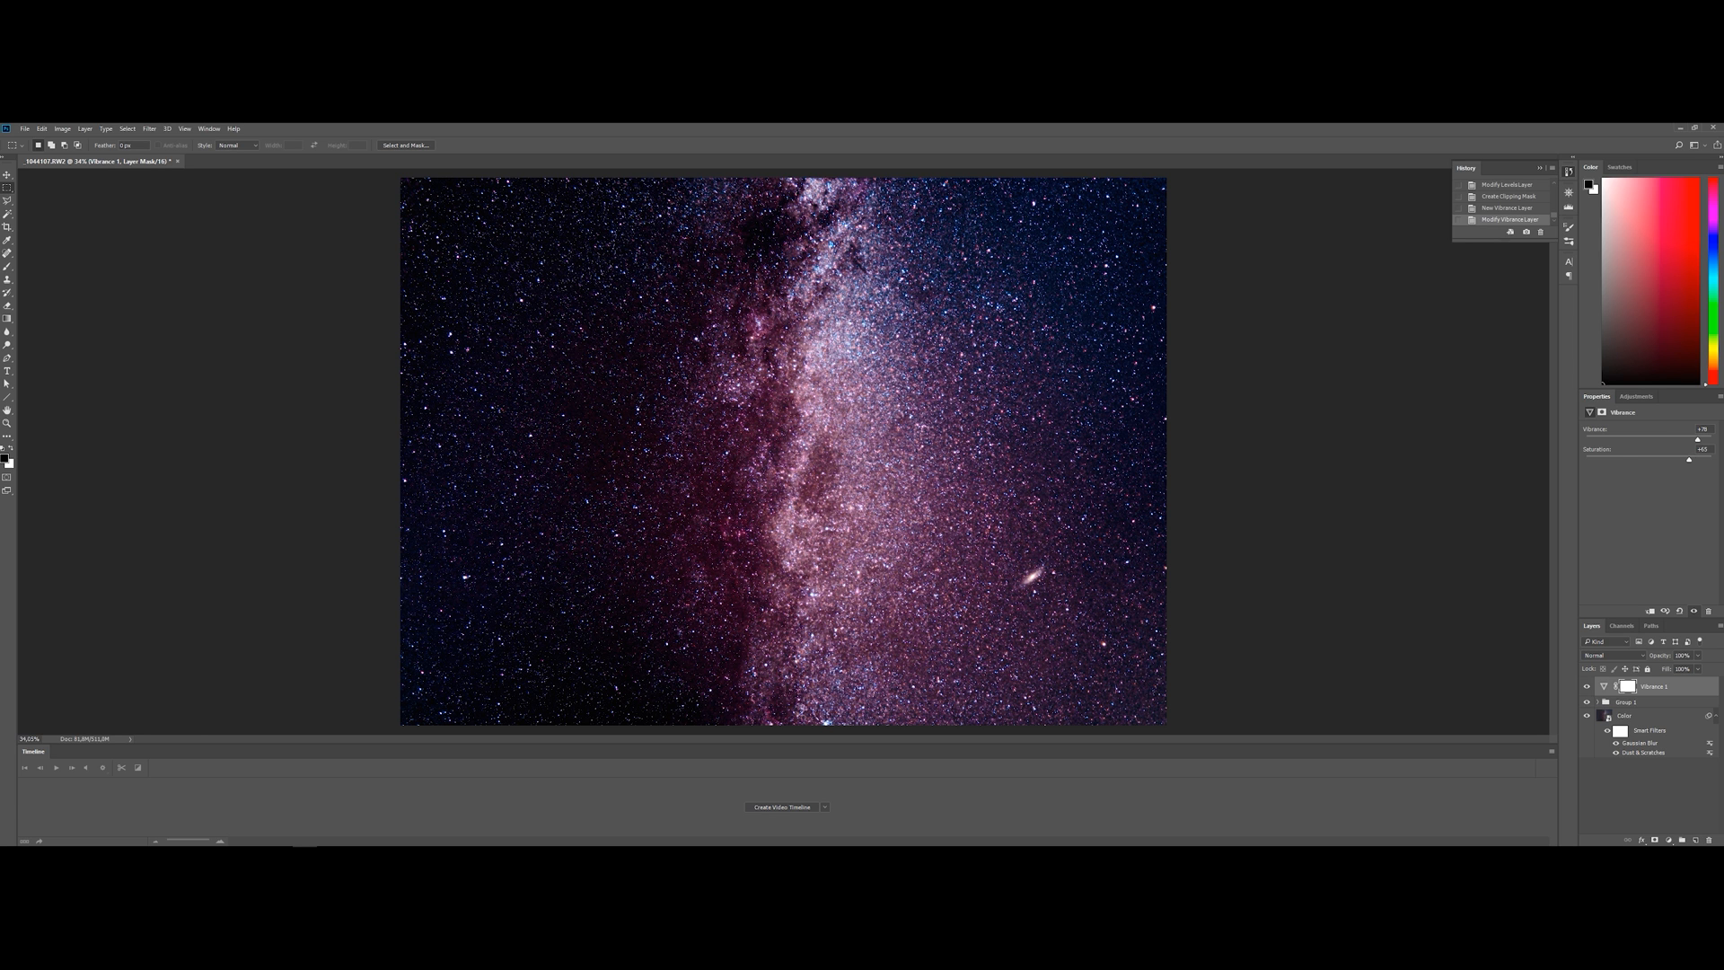
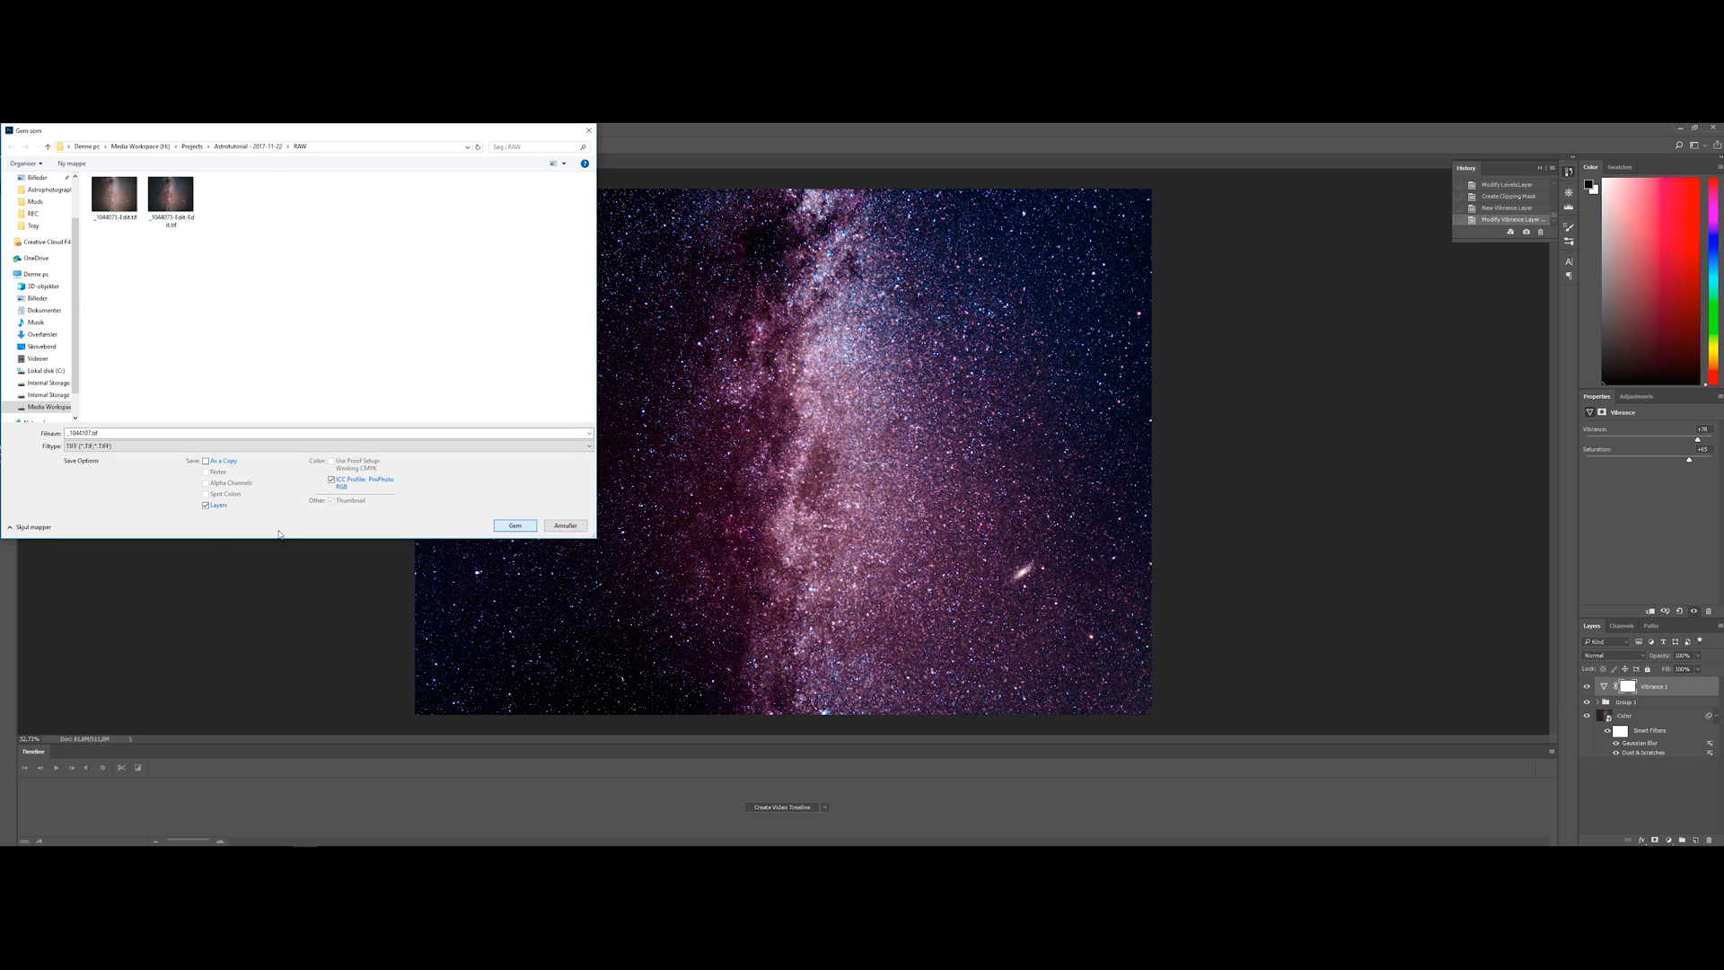
Save a flattened, uncompressed TIFF copy of the Milky Way image without layers in the RAW folder
click(206, 505)
click(516, 526)
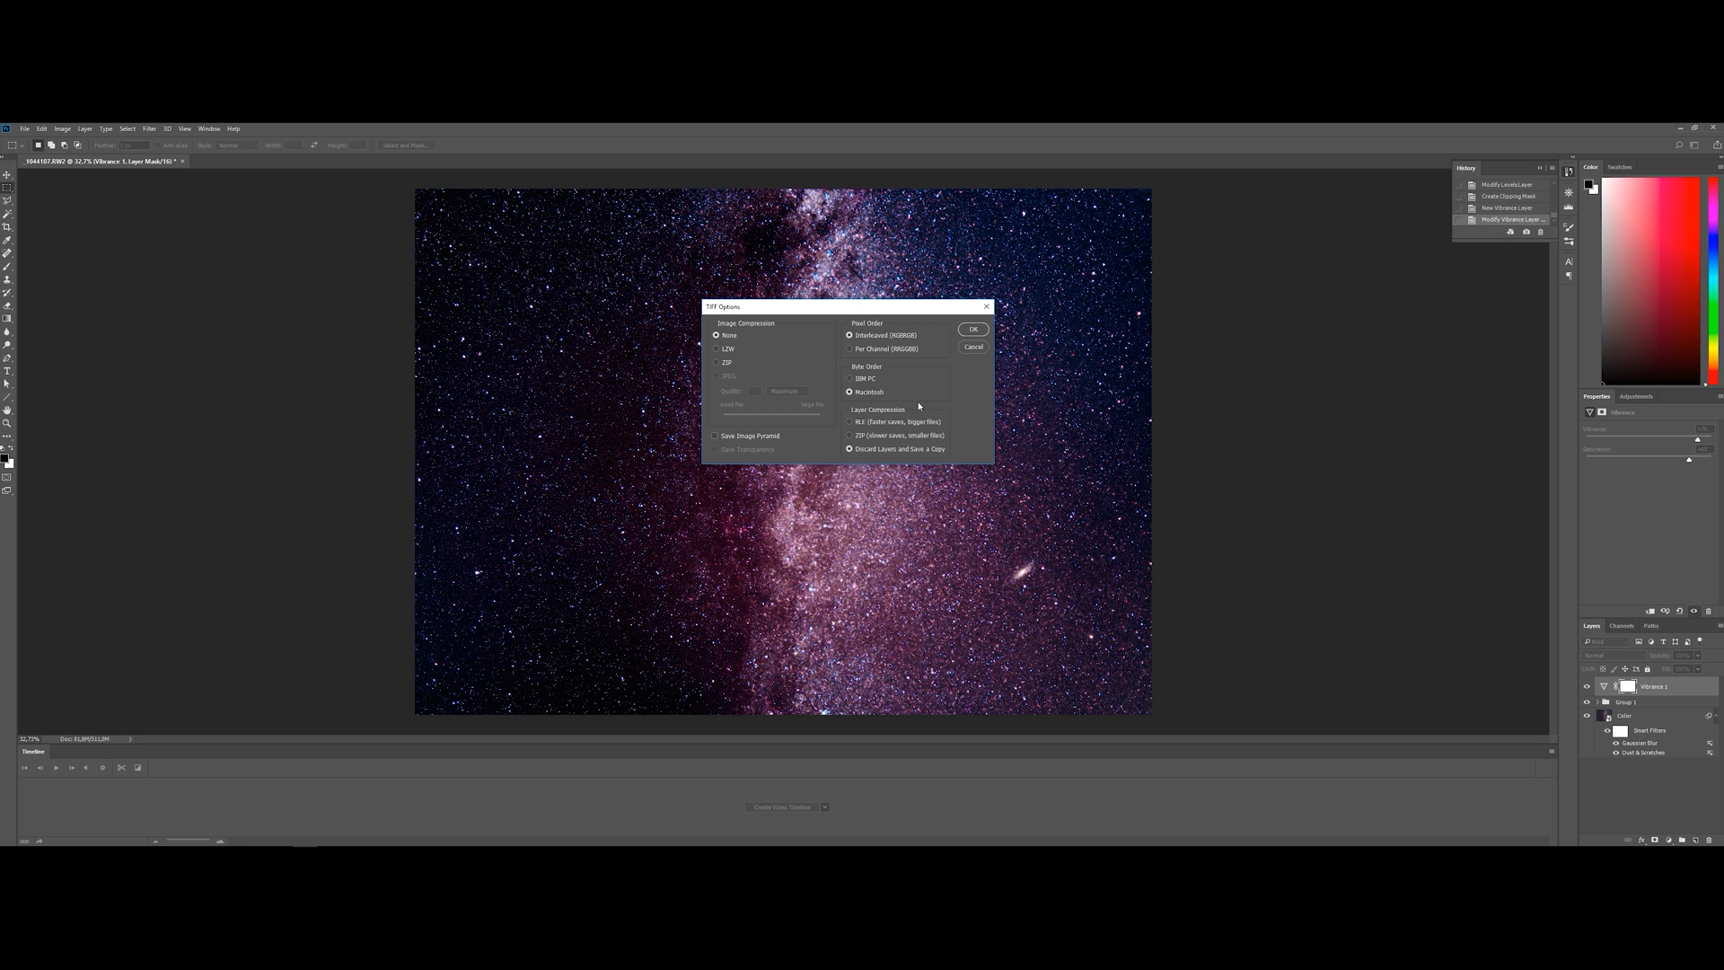
click(970, 329)
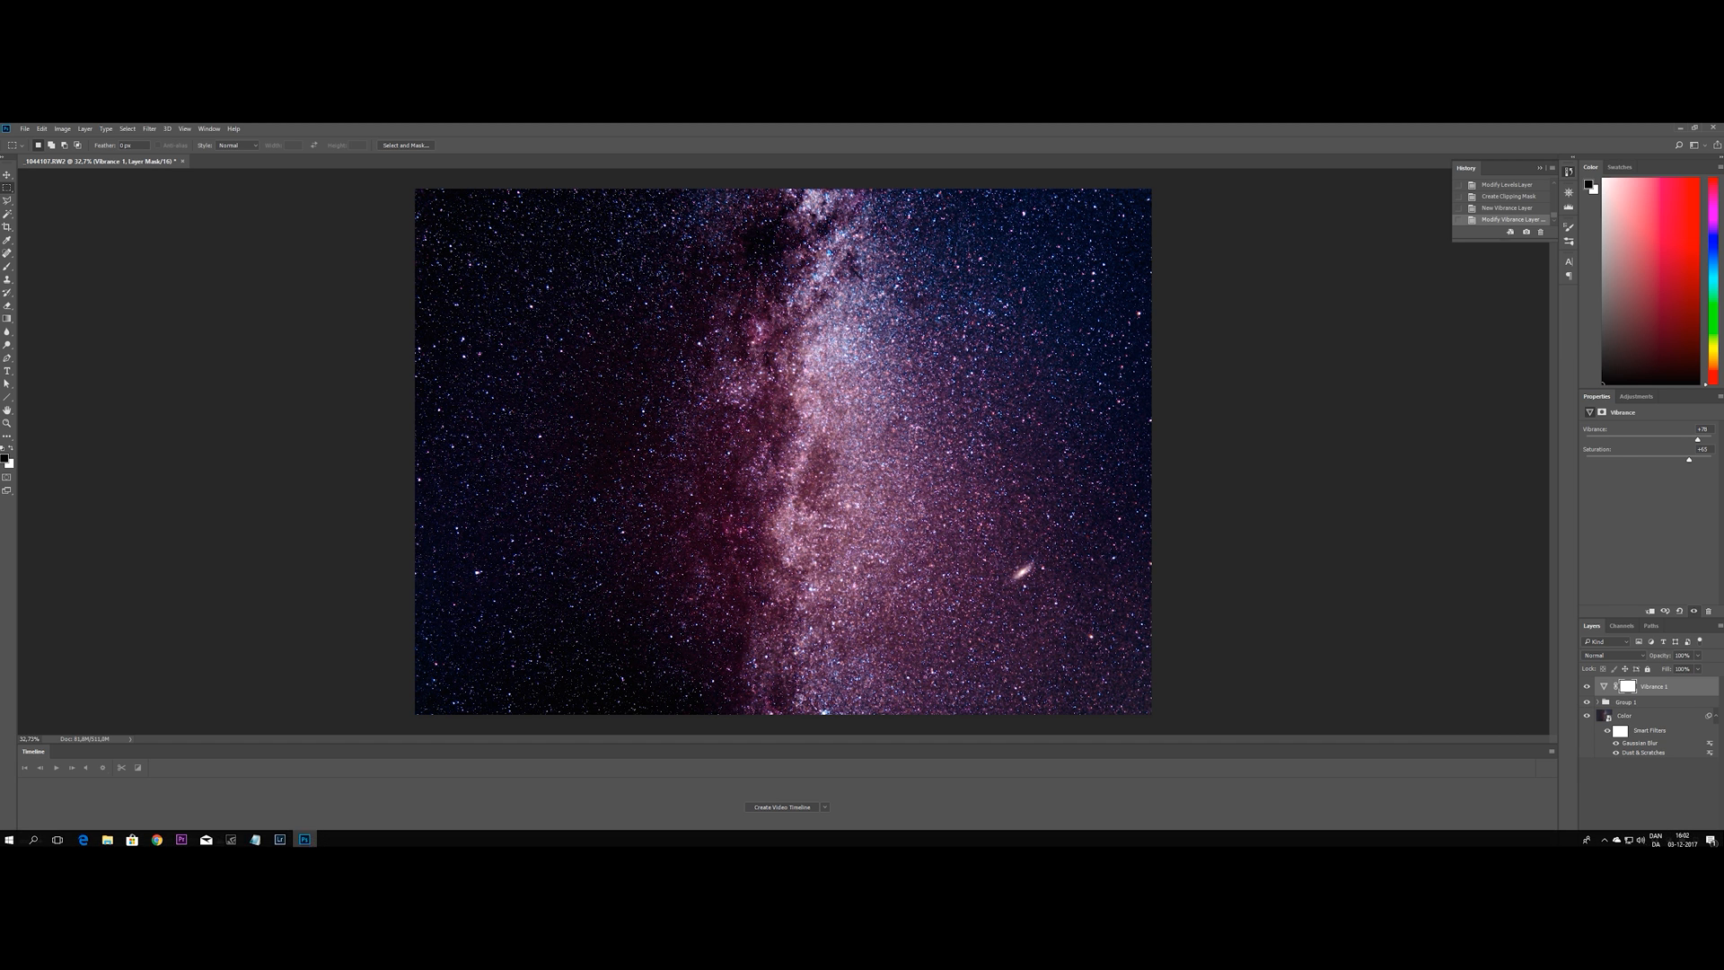
Switch to Lightroom and look at the earlier Milky Way edit and the rest of the collection's photos
click(280, 836)
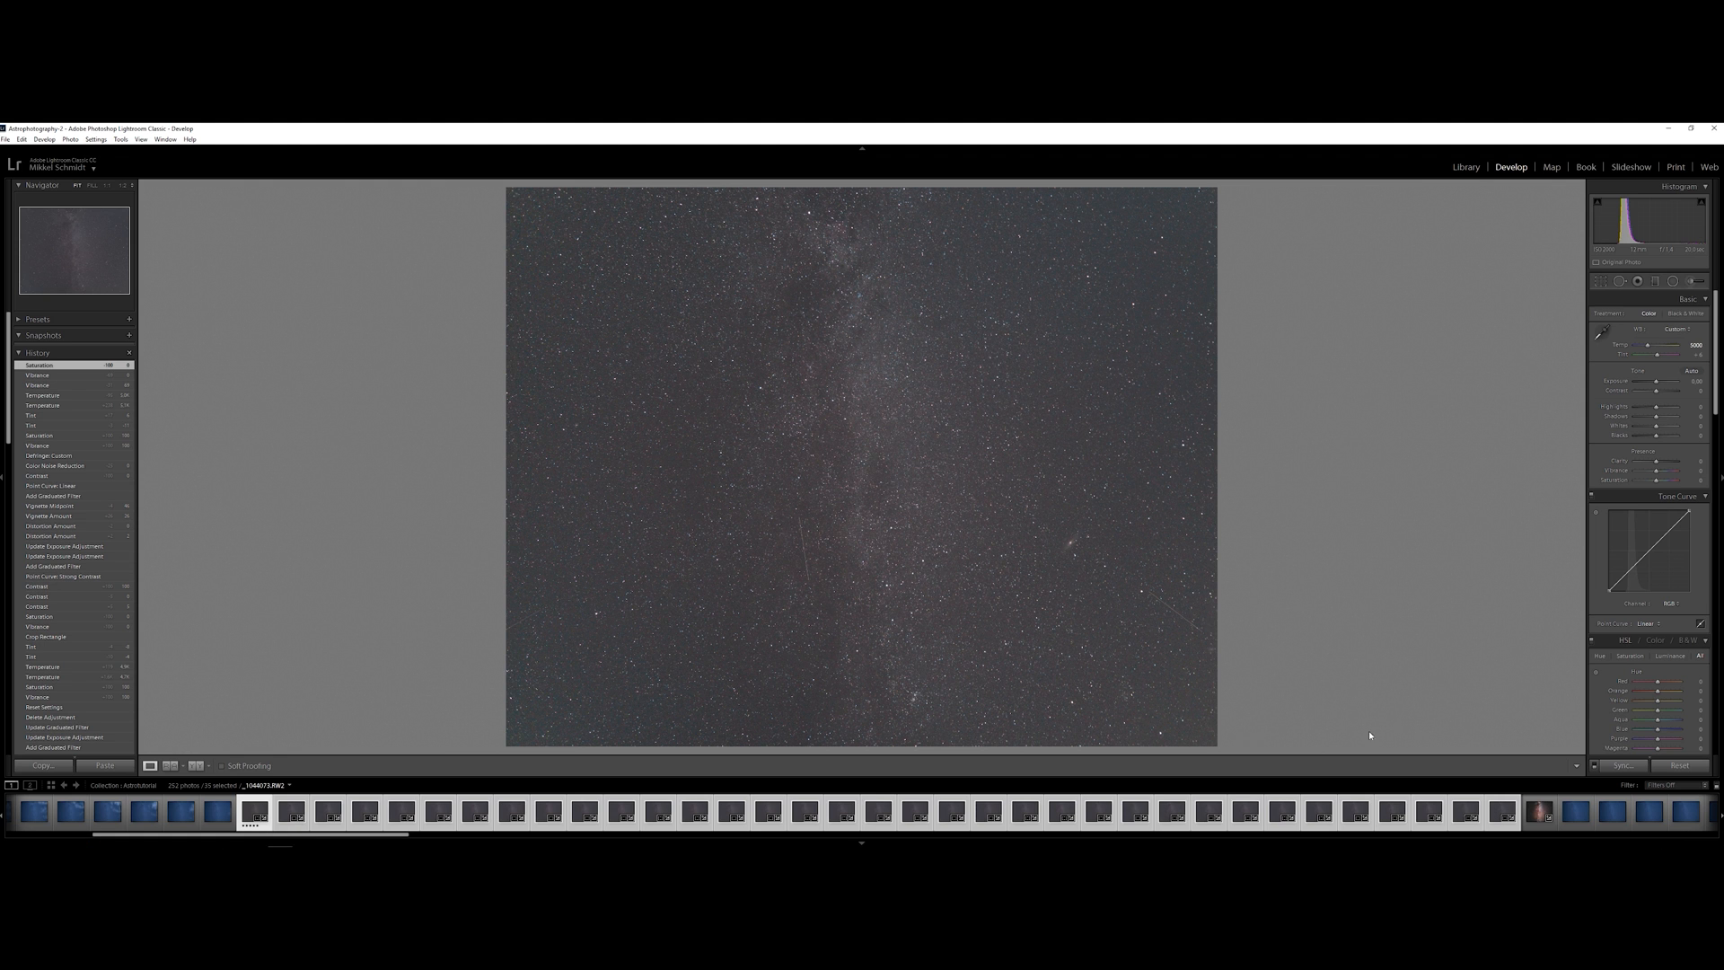
drag(350, 835, 498, 832)
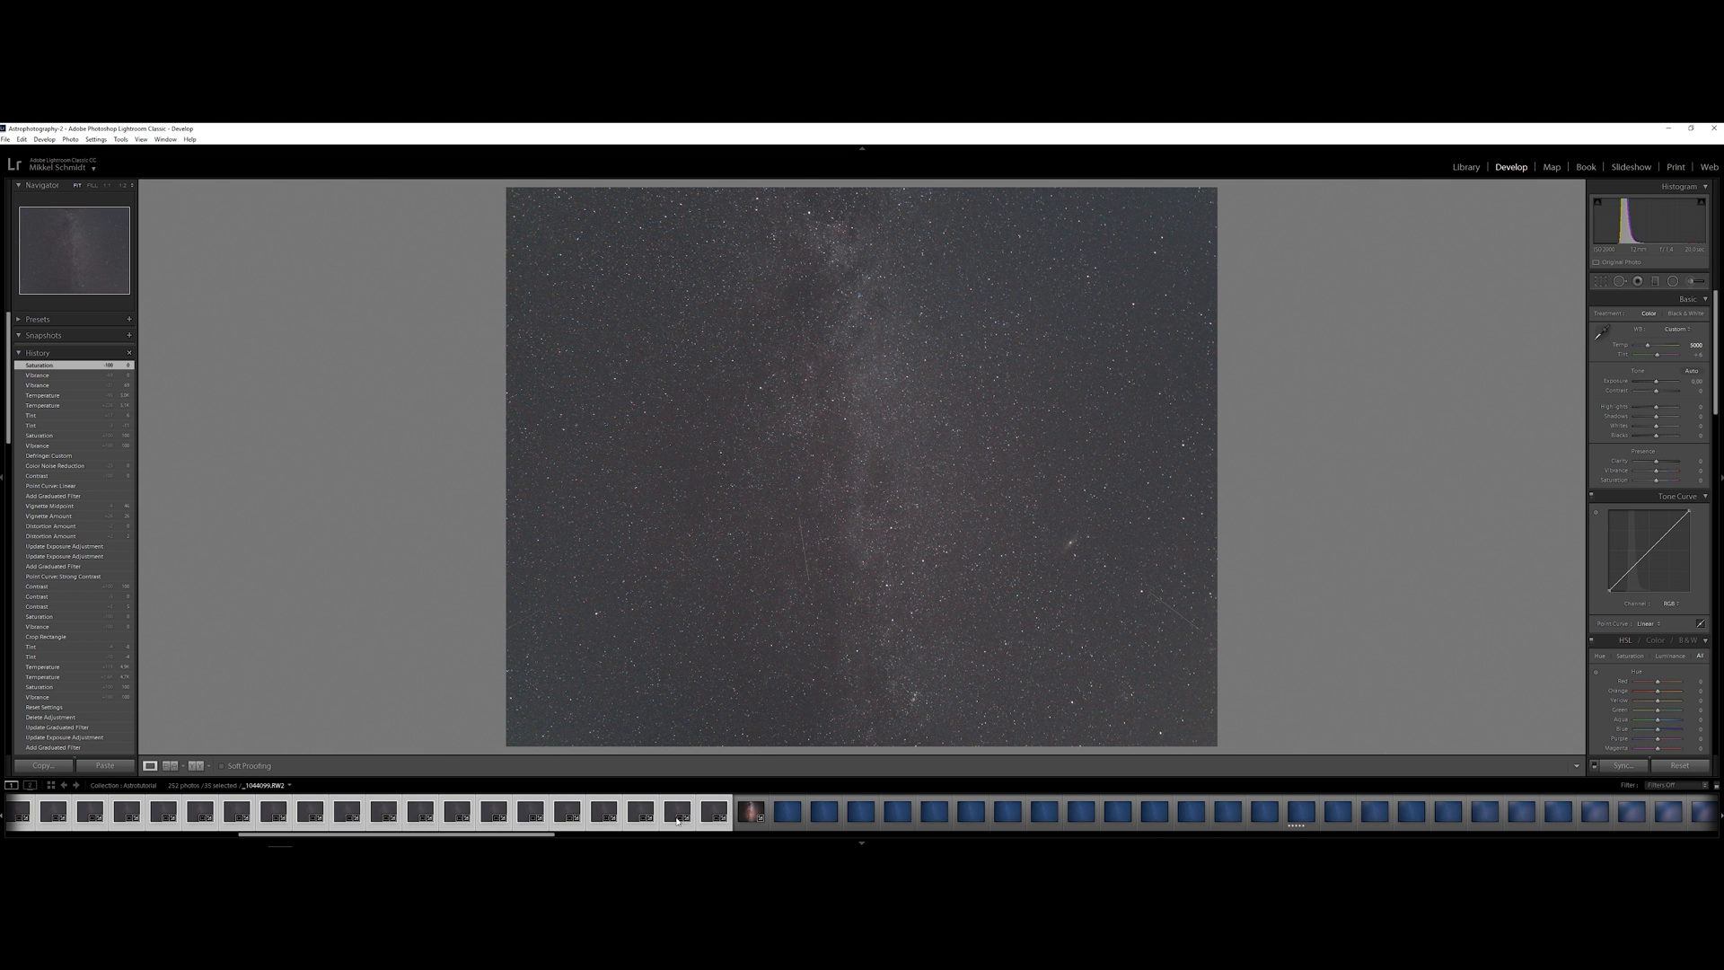
click(752, 811)
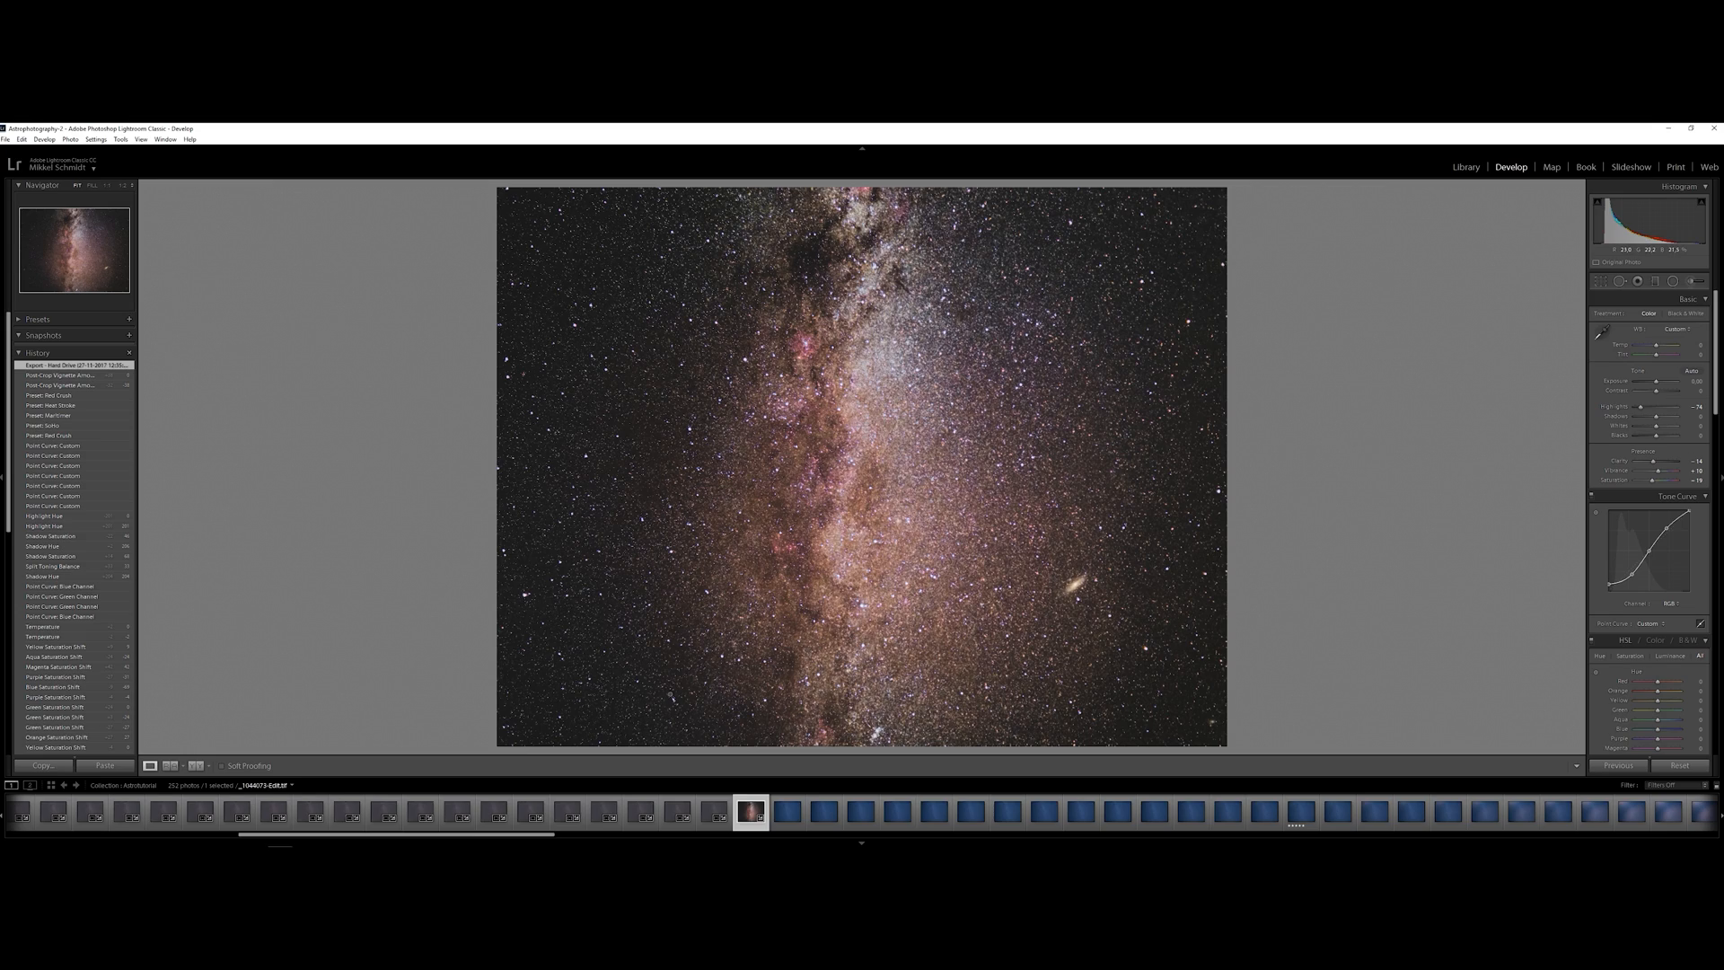
drag(544, 845, 1697, 844)
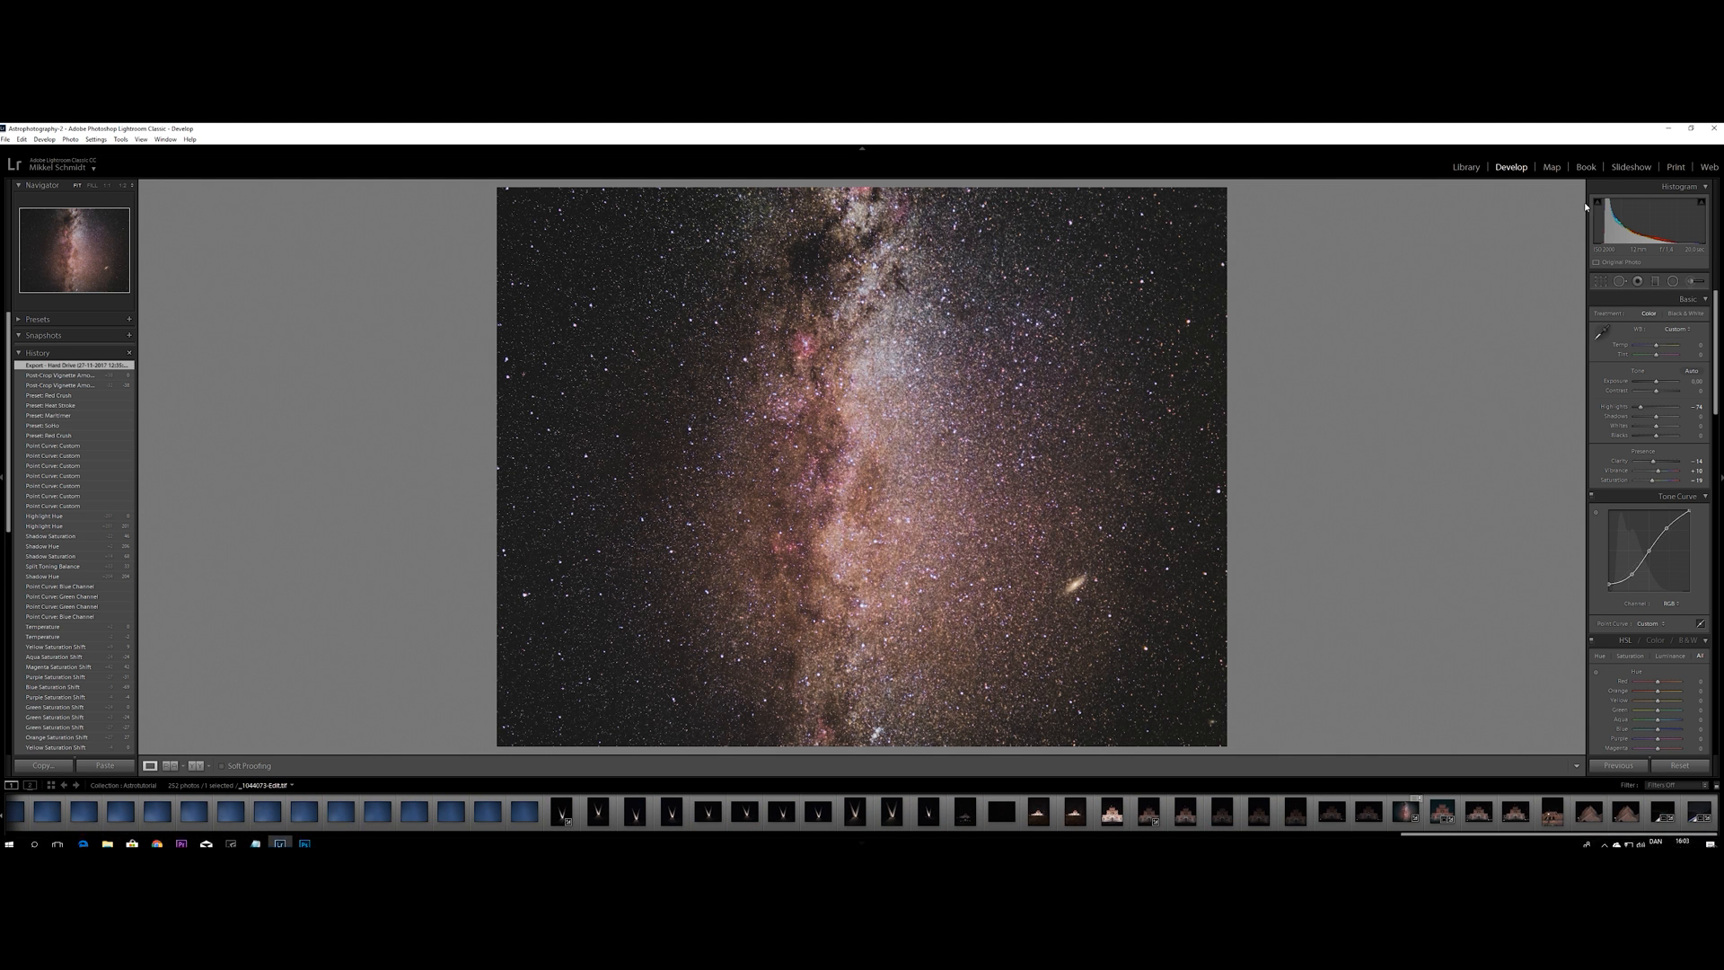
Import the saved TIFF copy from the project's RAW folder and open it for developing
click(1466, 167)
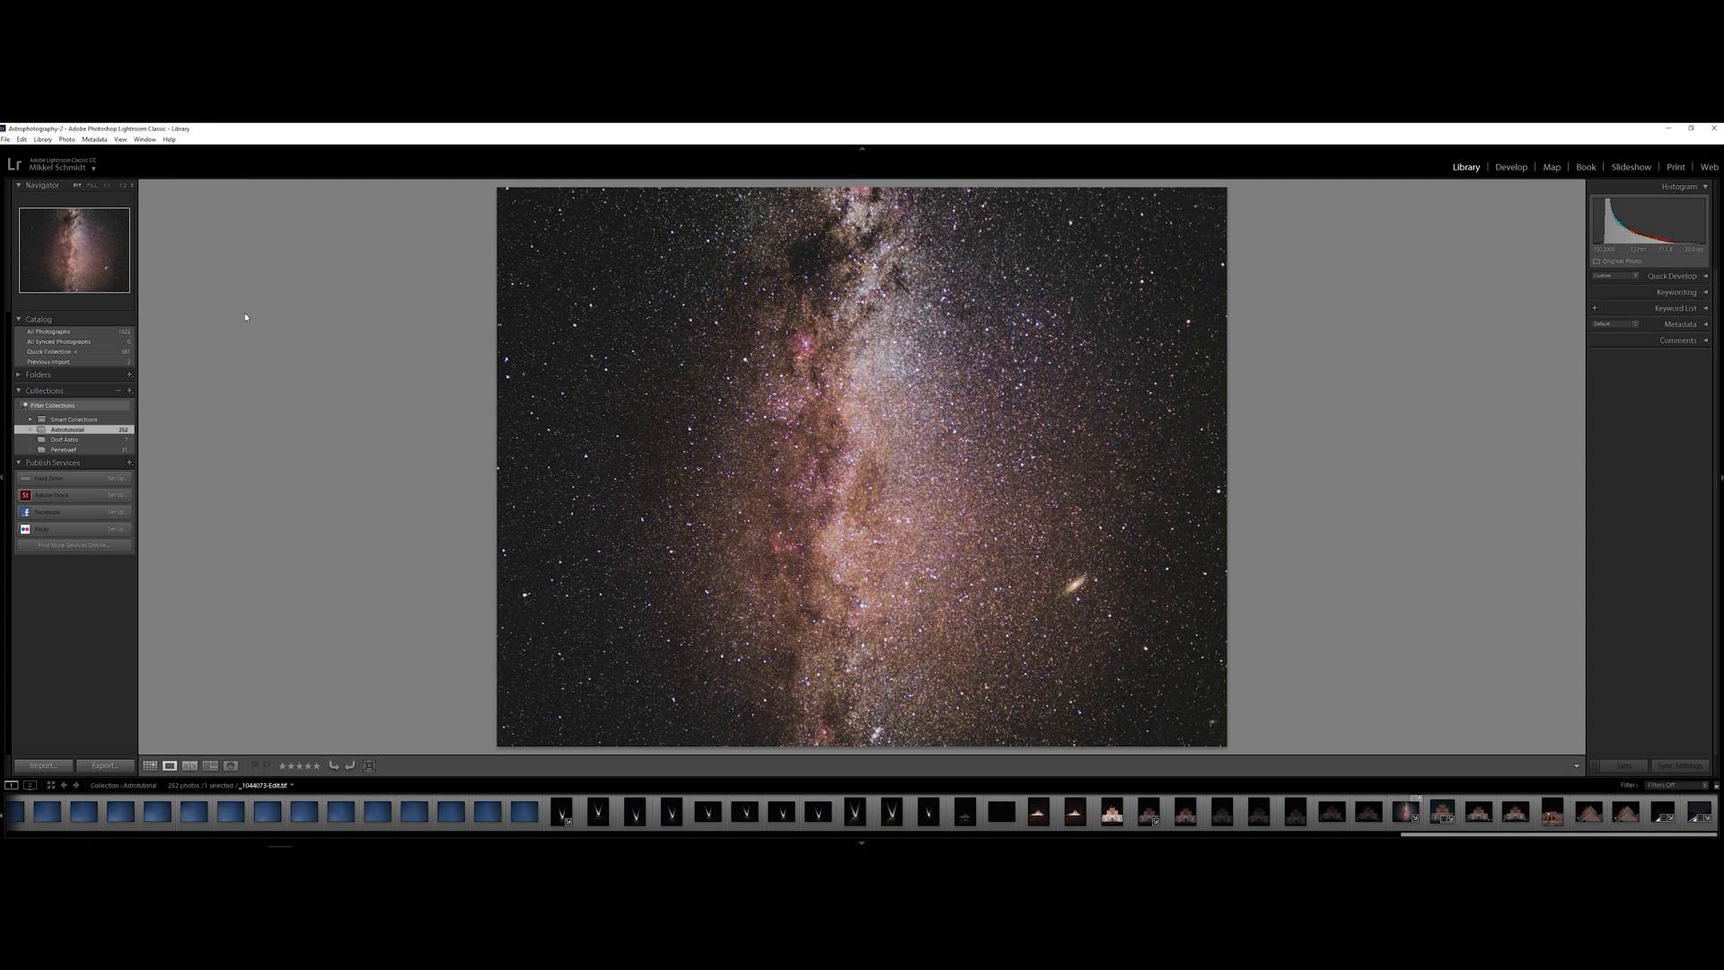
click(42, 766)
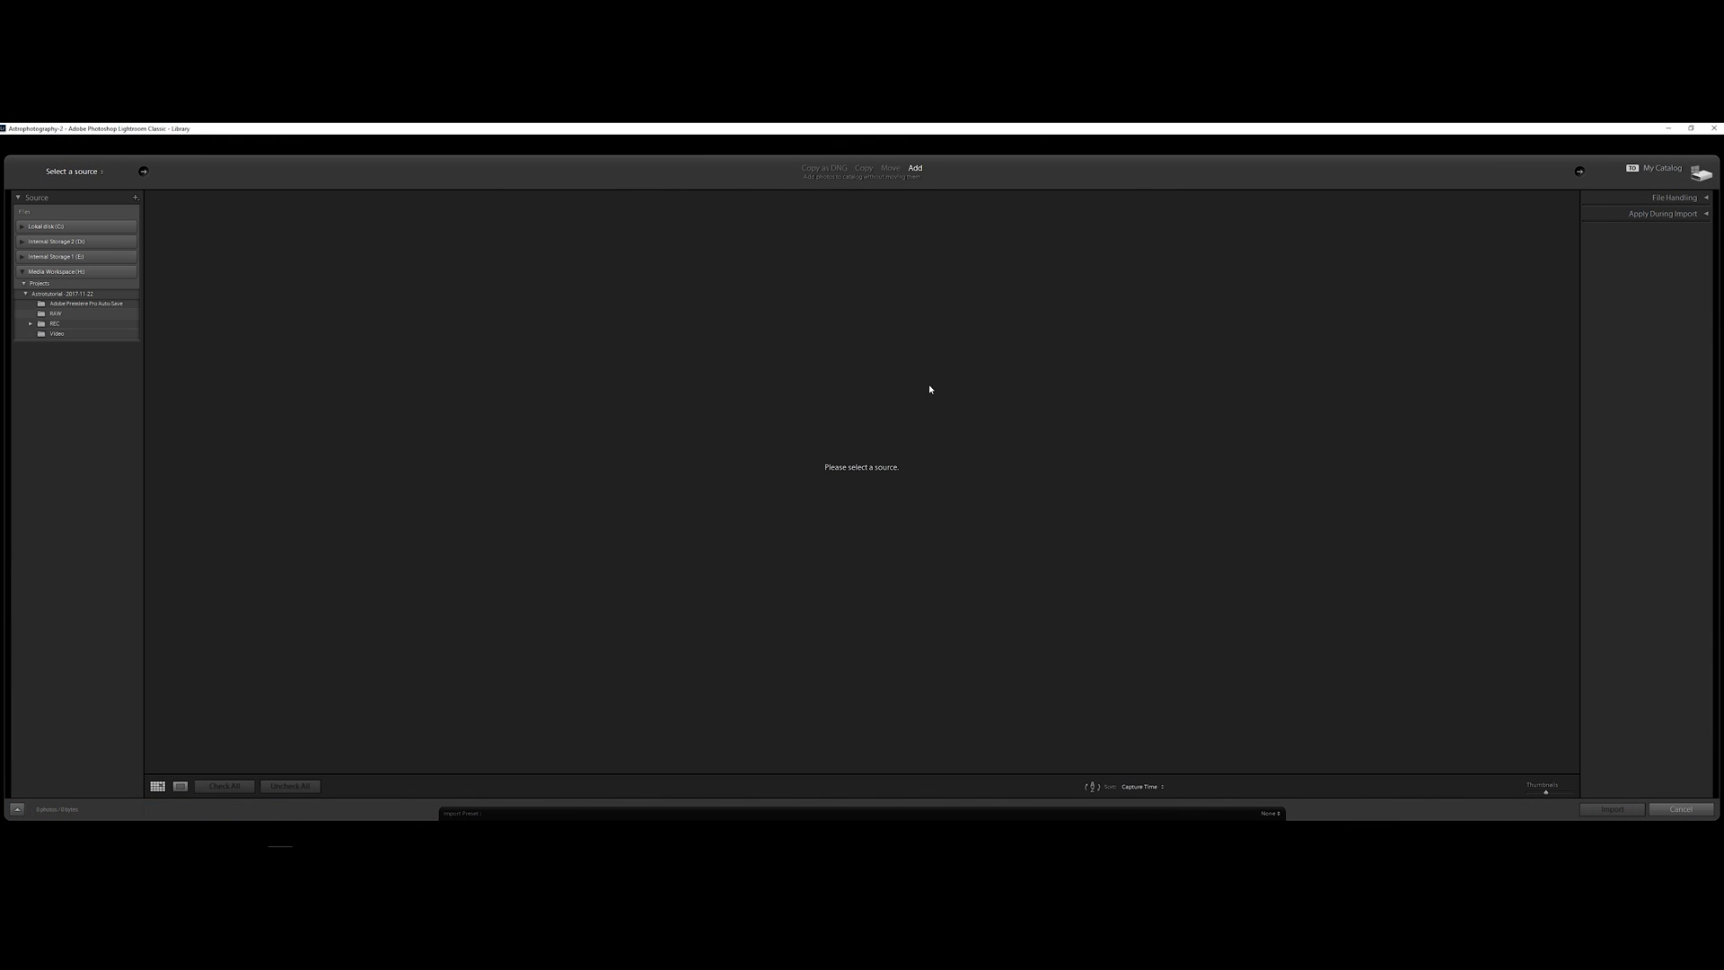
click(56, 316)
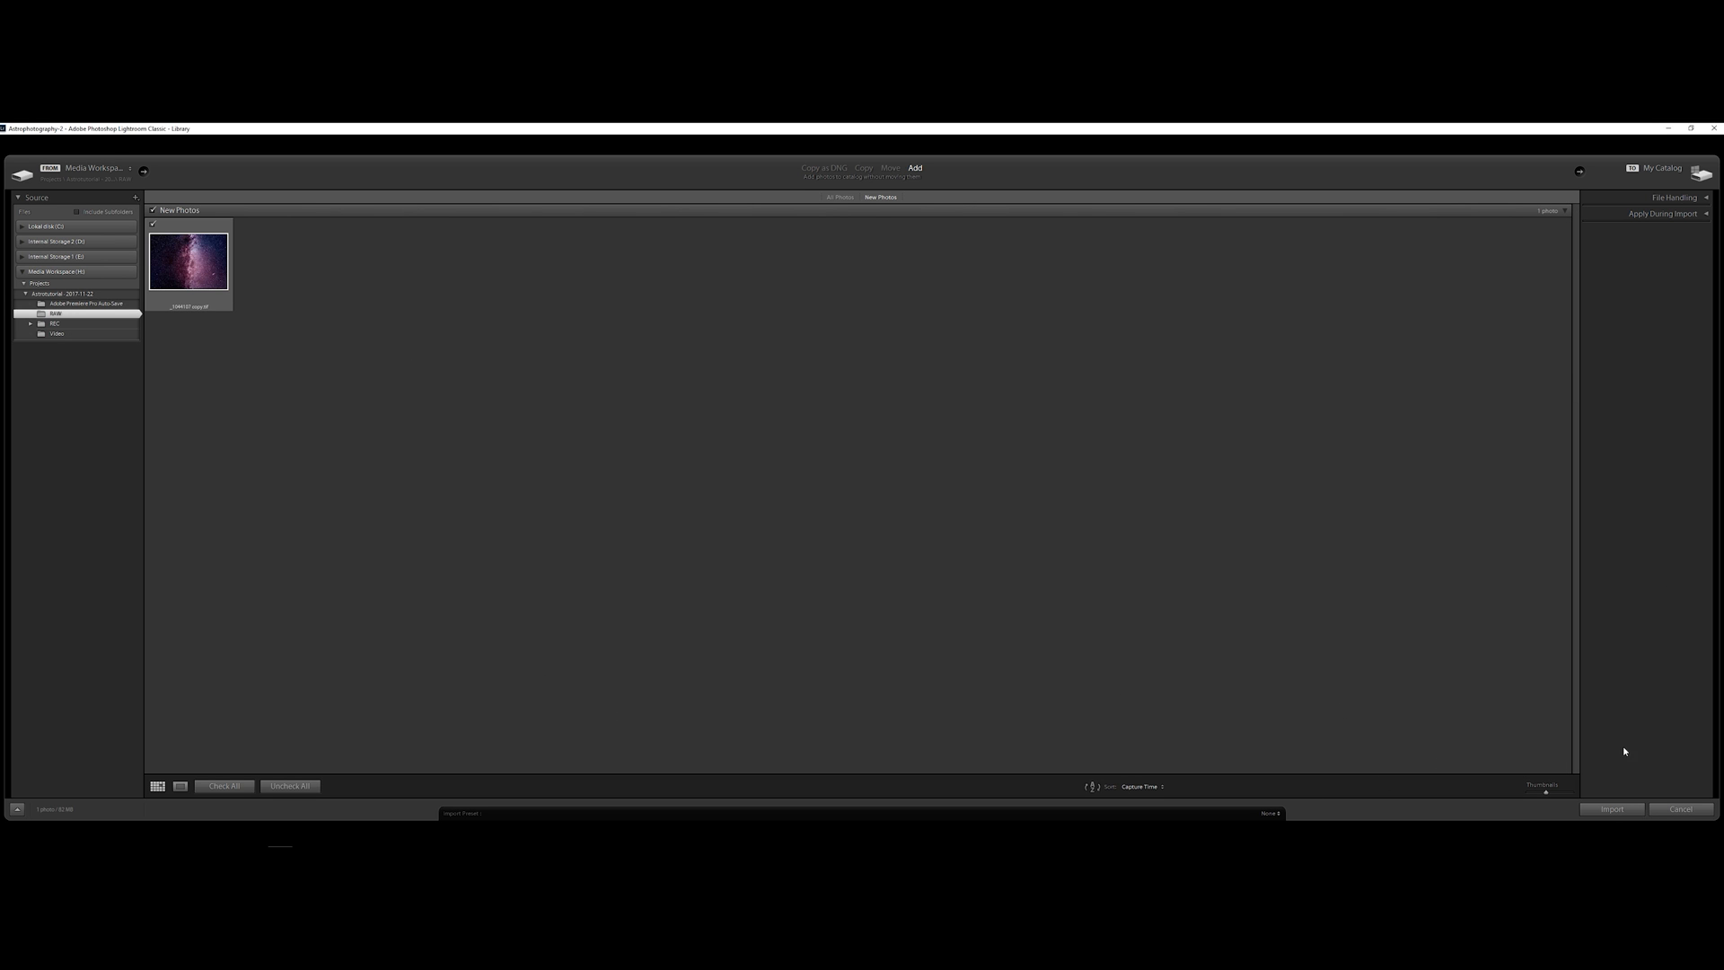
click(1612, 809)
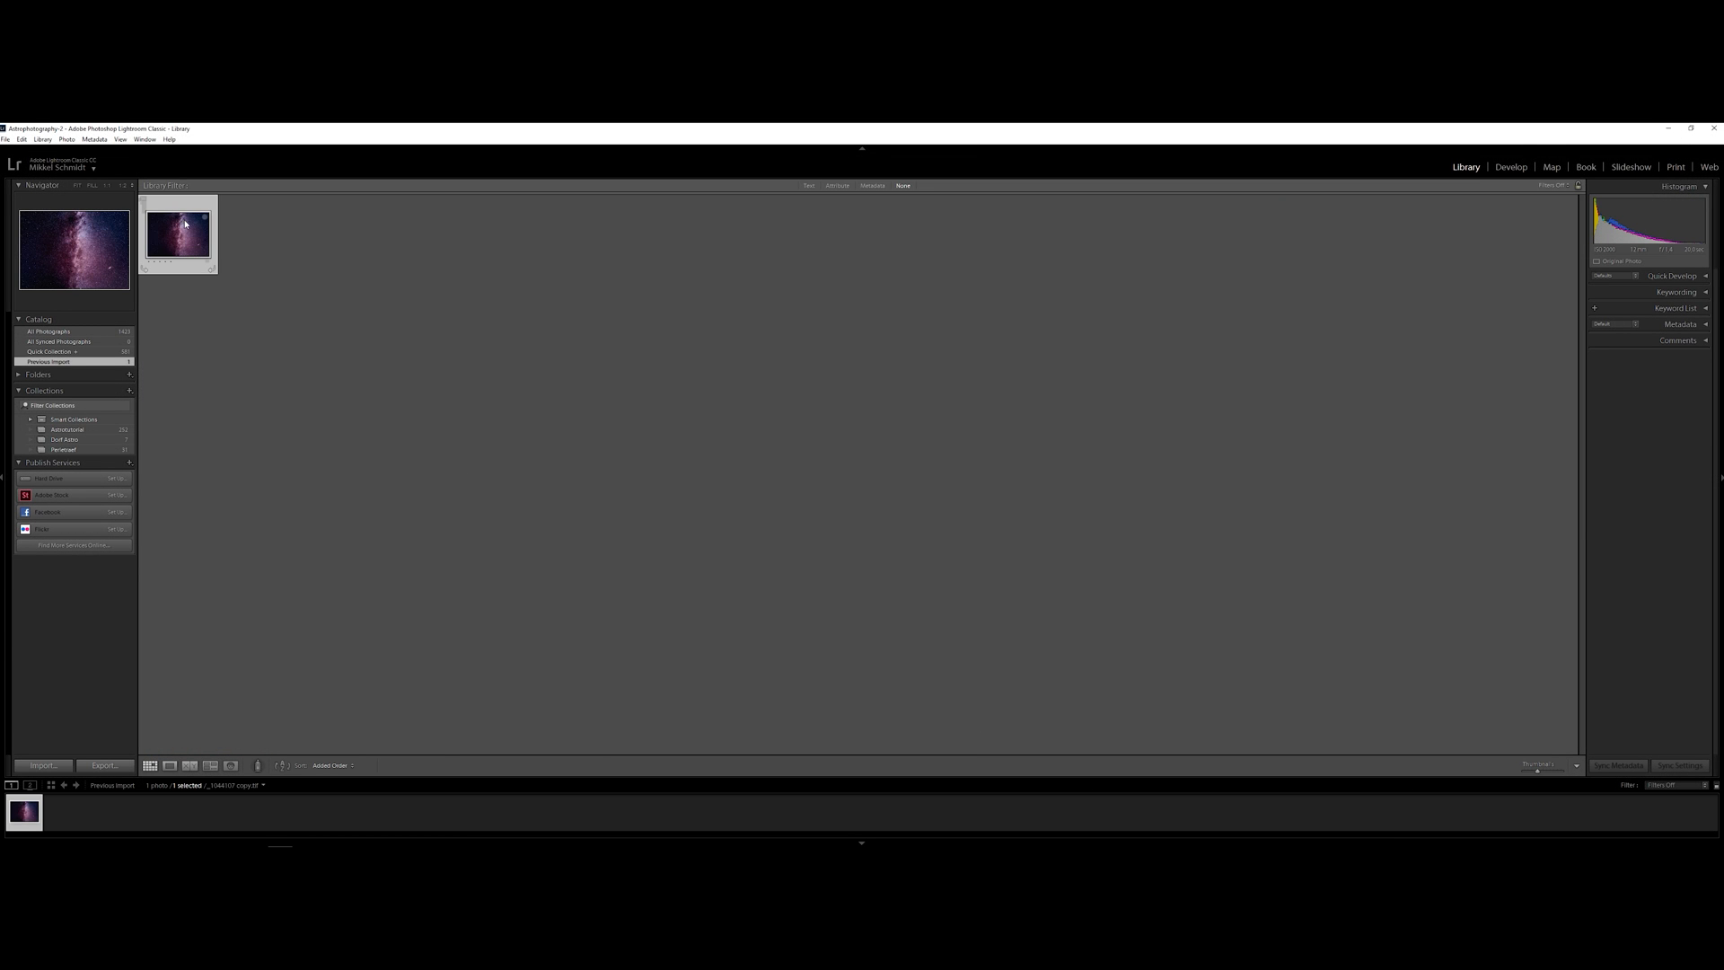
double_click(186, 224)
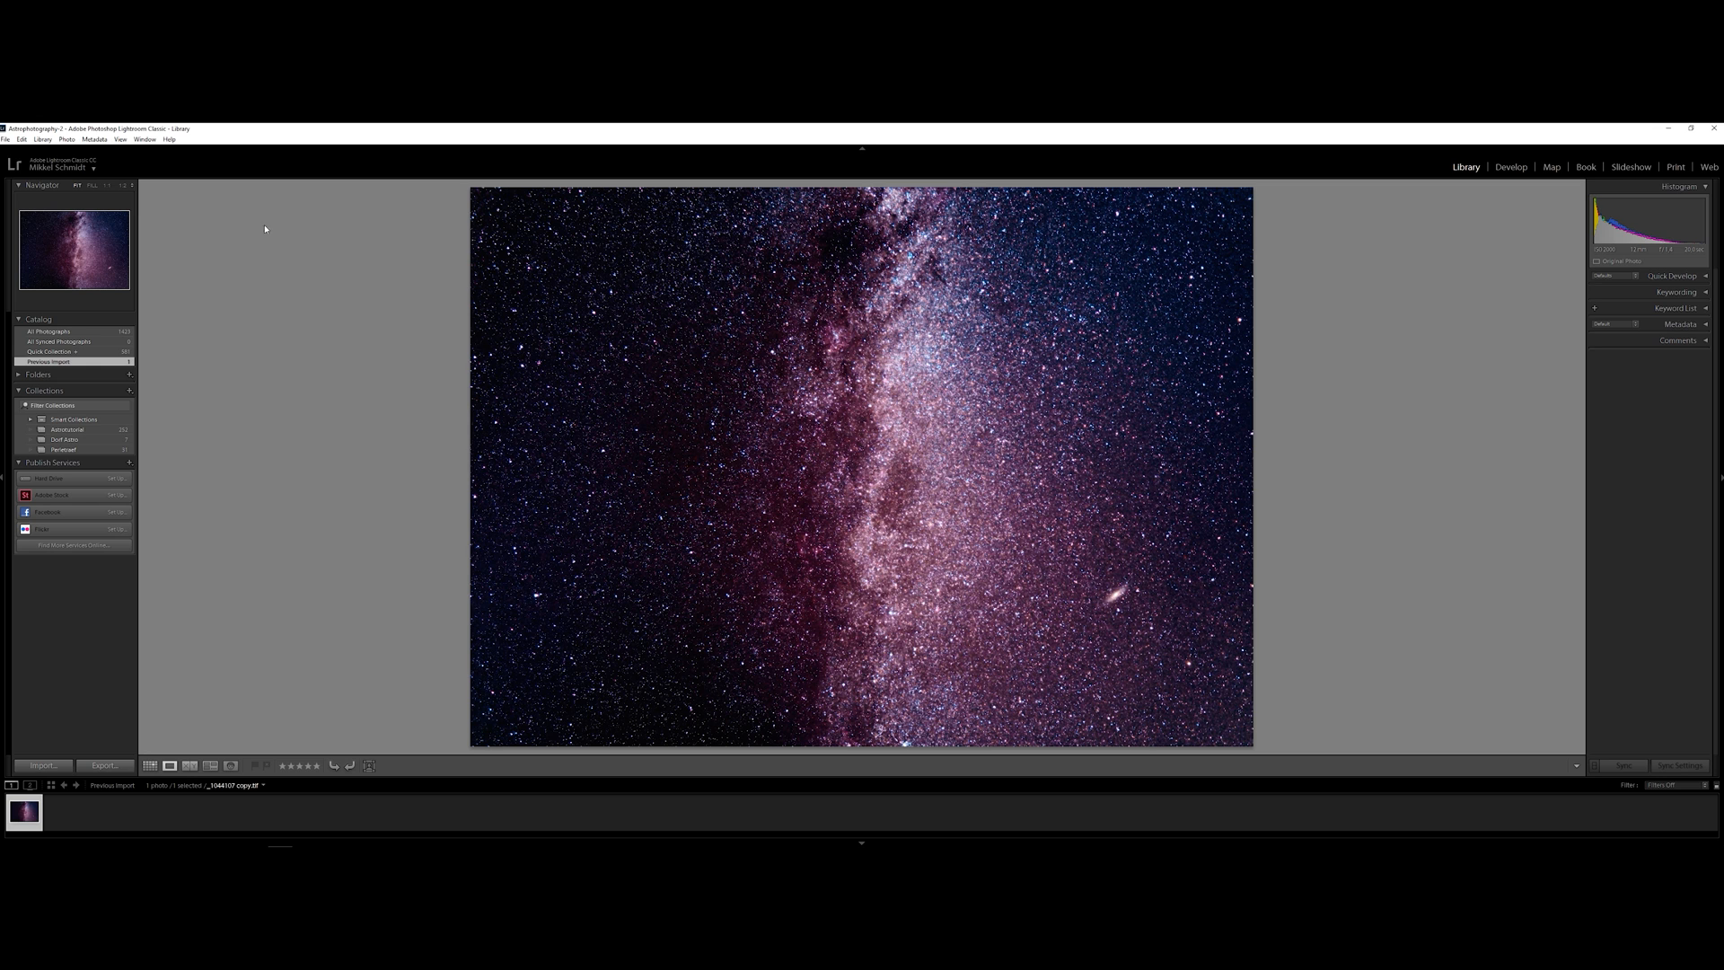
click(1509, 167)
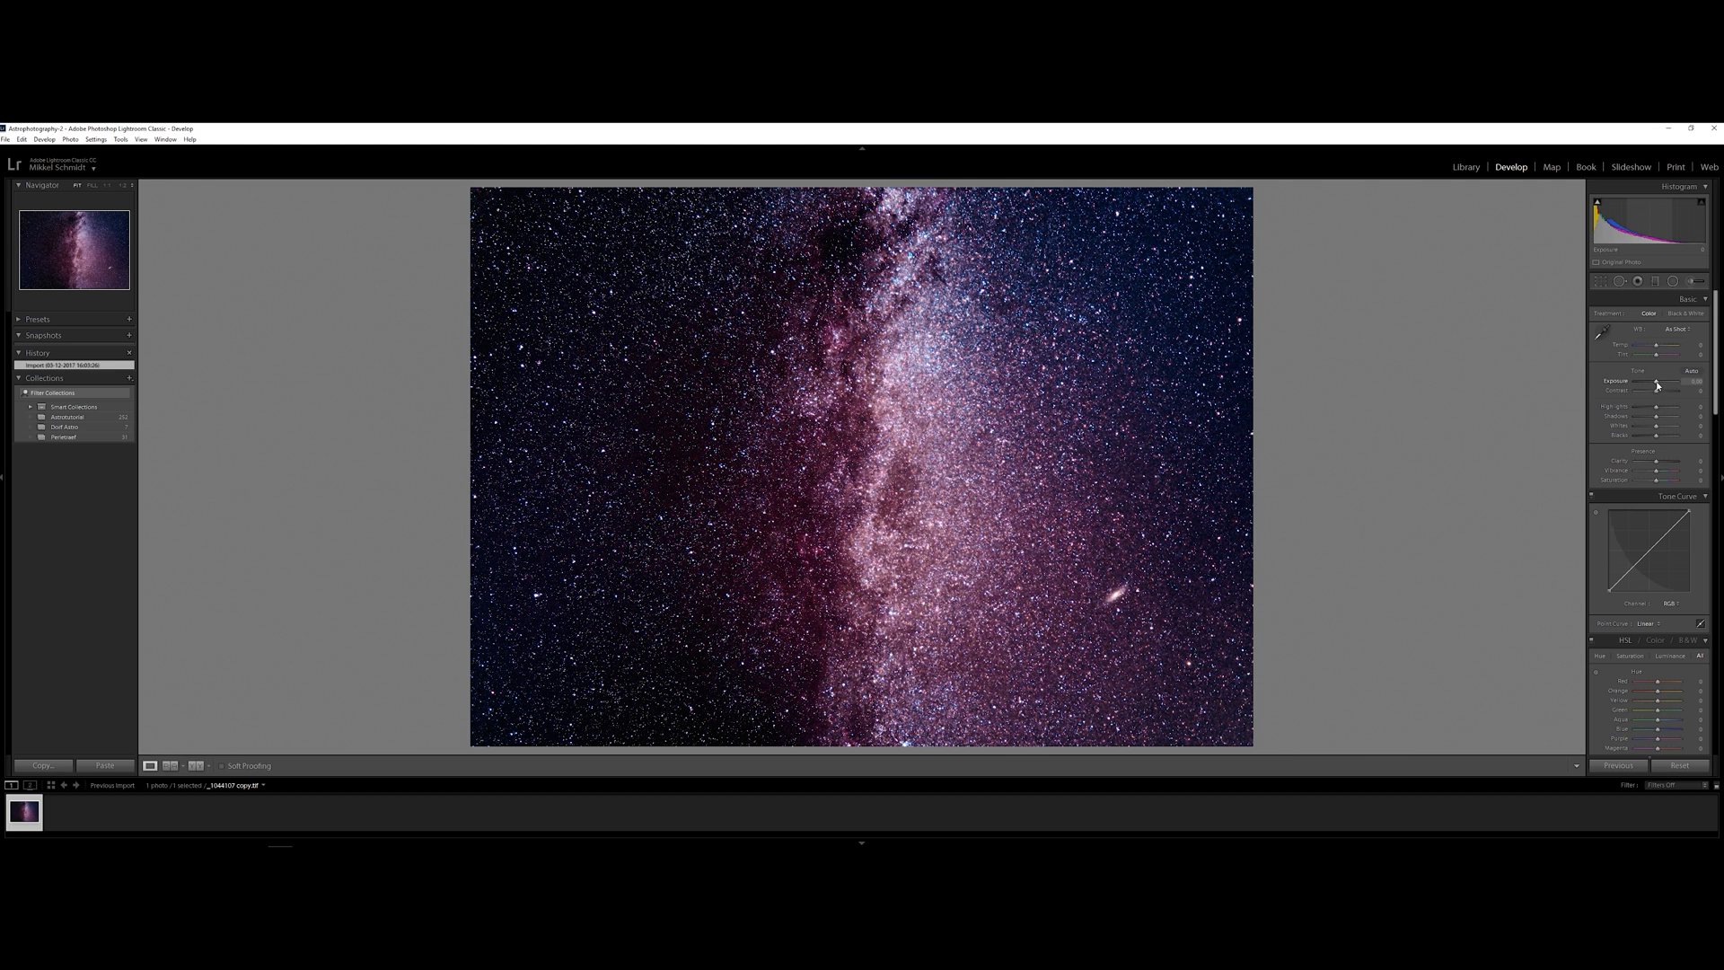
Lower the exposure slightly, set contrast to about -40 and shadows to about -36, and slightly adjust the blacks
mouse_move(1657, 385)
mouse_down()
mouse_move(1647, 417)
mouse_move(1686, 422)
mouse_move(1632, 421)
mouse_move(1668, 395)
mouse_up()
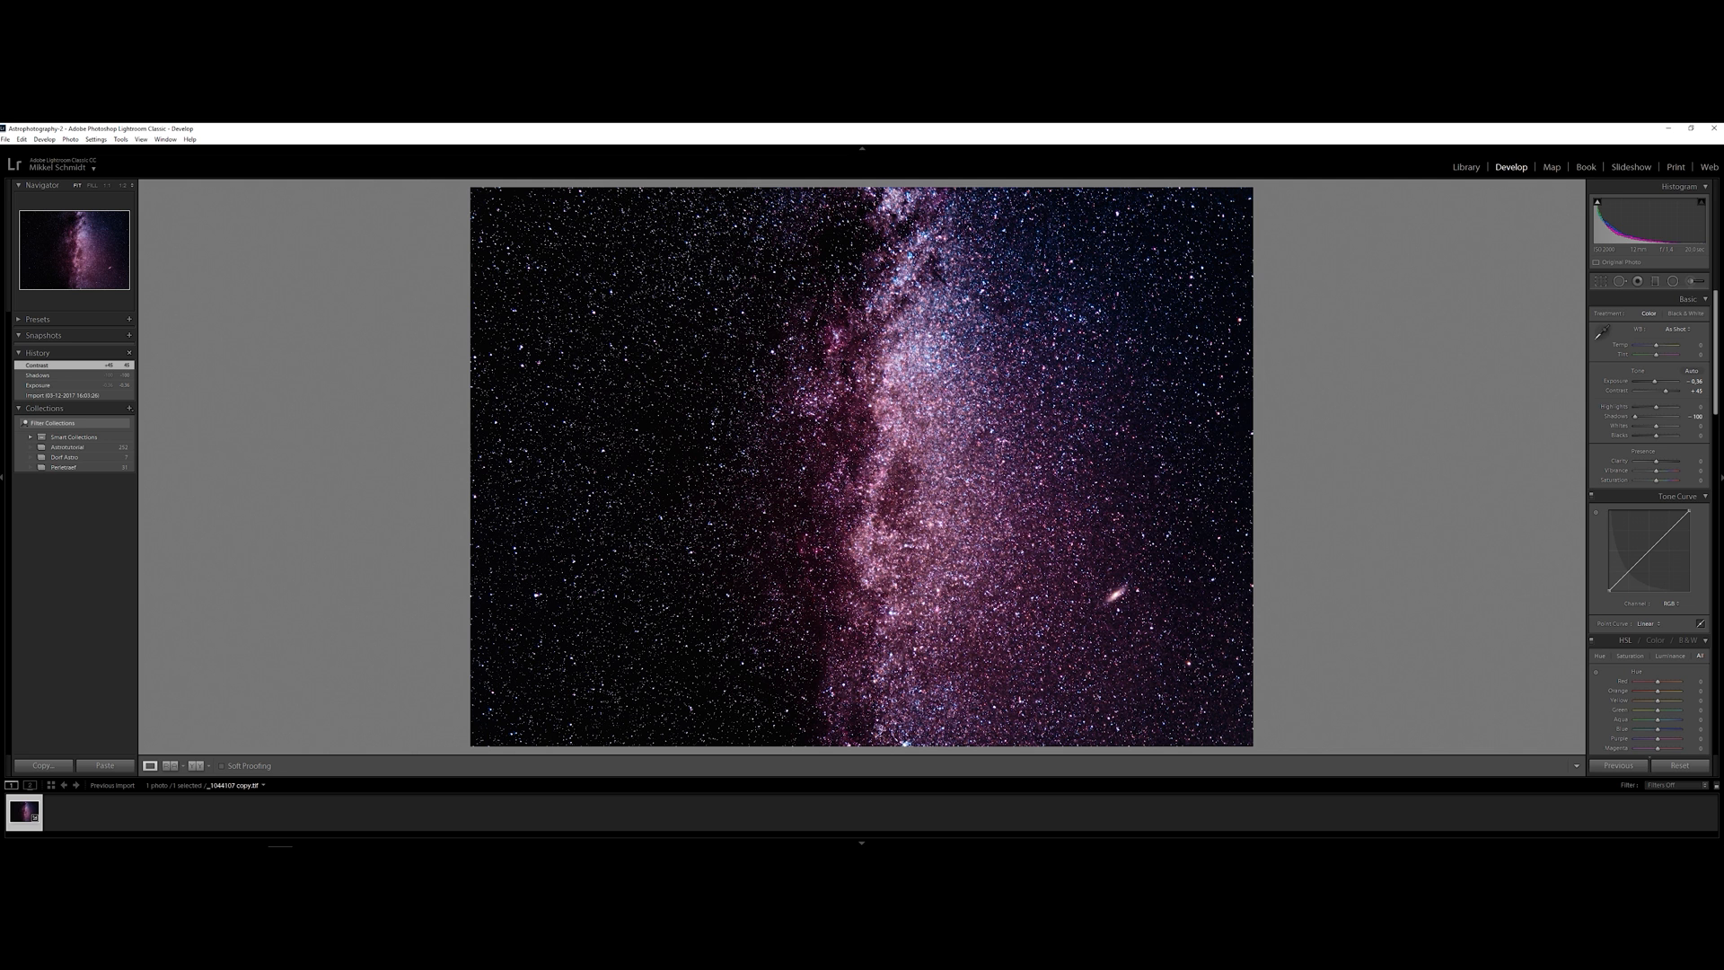
drag(1666, 391, 1648, 392)
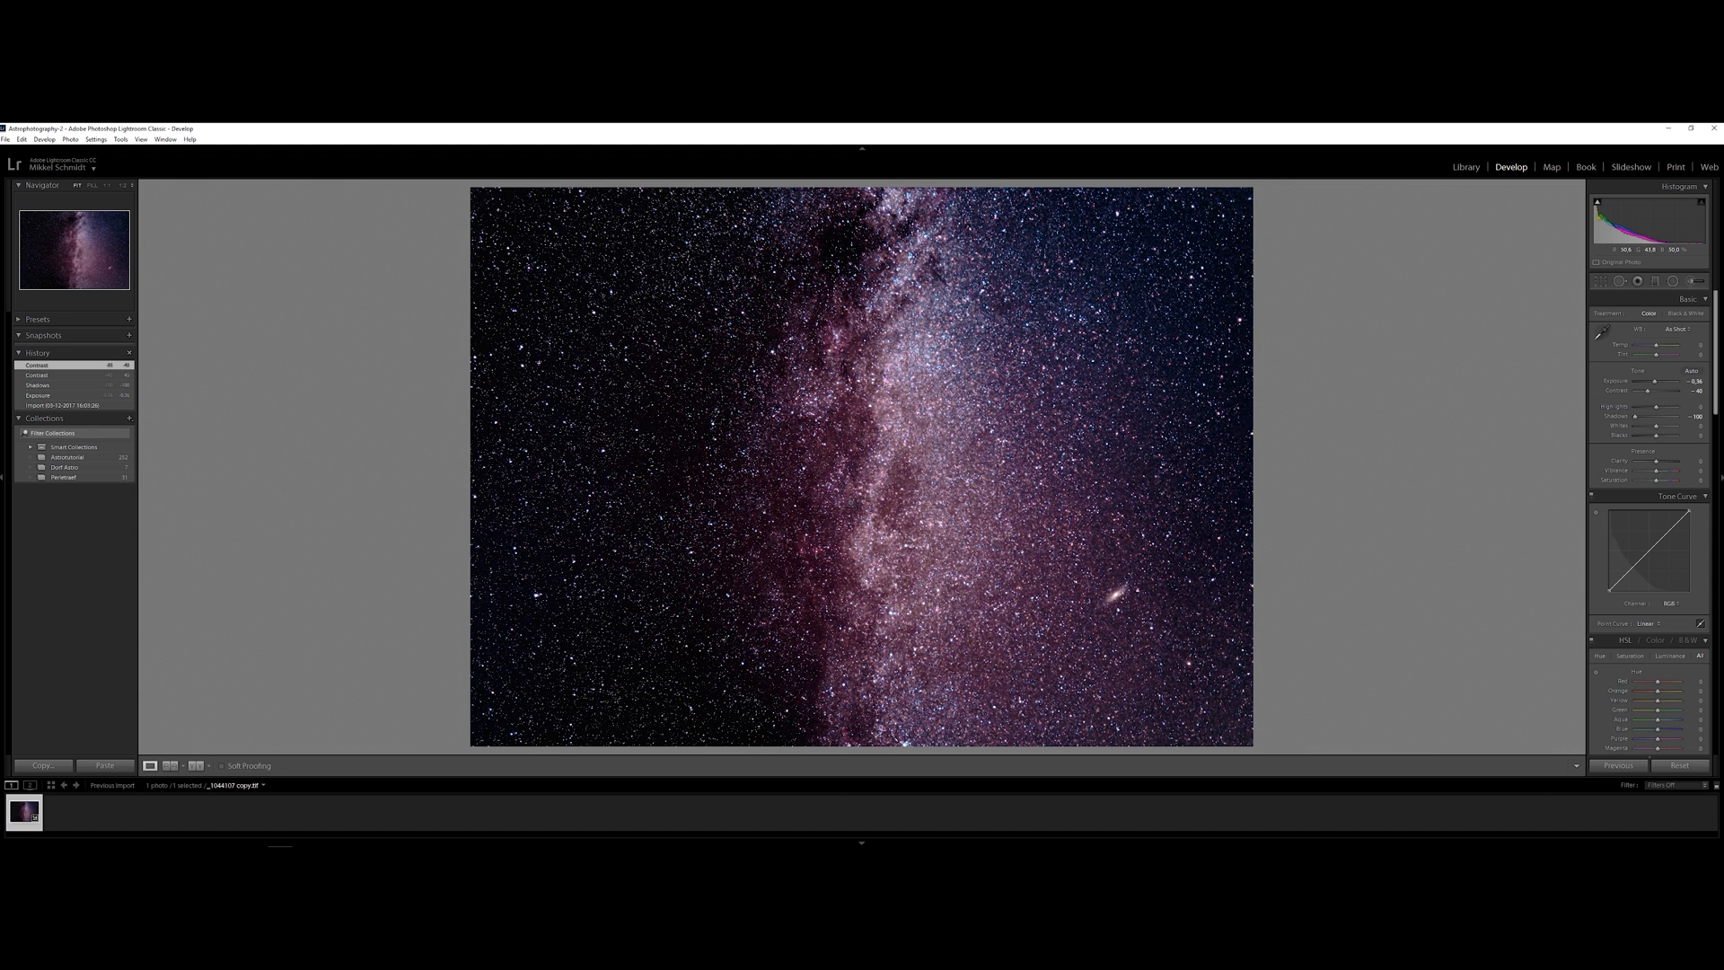
mouse_move(1634, 416)
mouse_down()
mouse_move(1655, 417)
mouse_move(1655, 438)
mouse_up()
click(1671, 604)
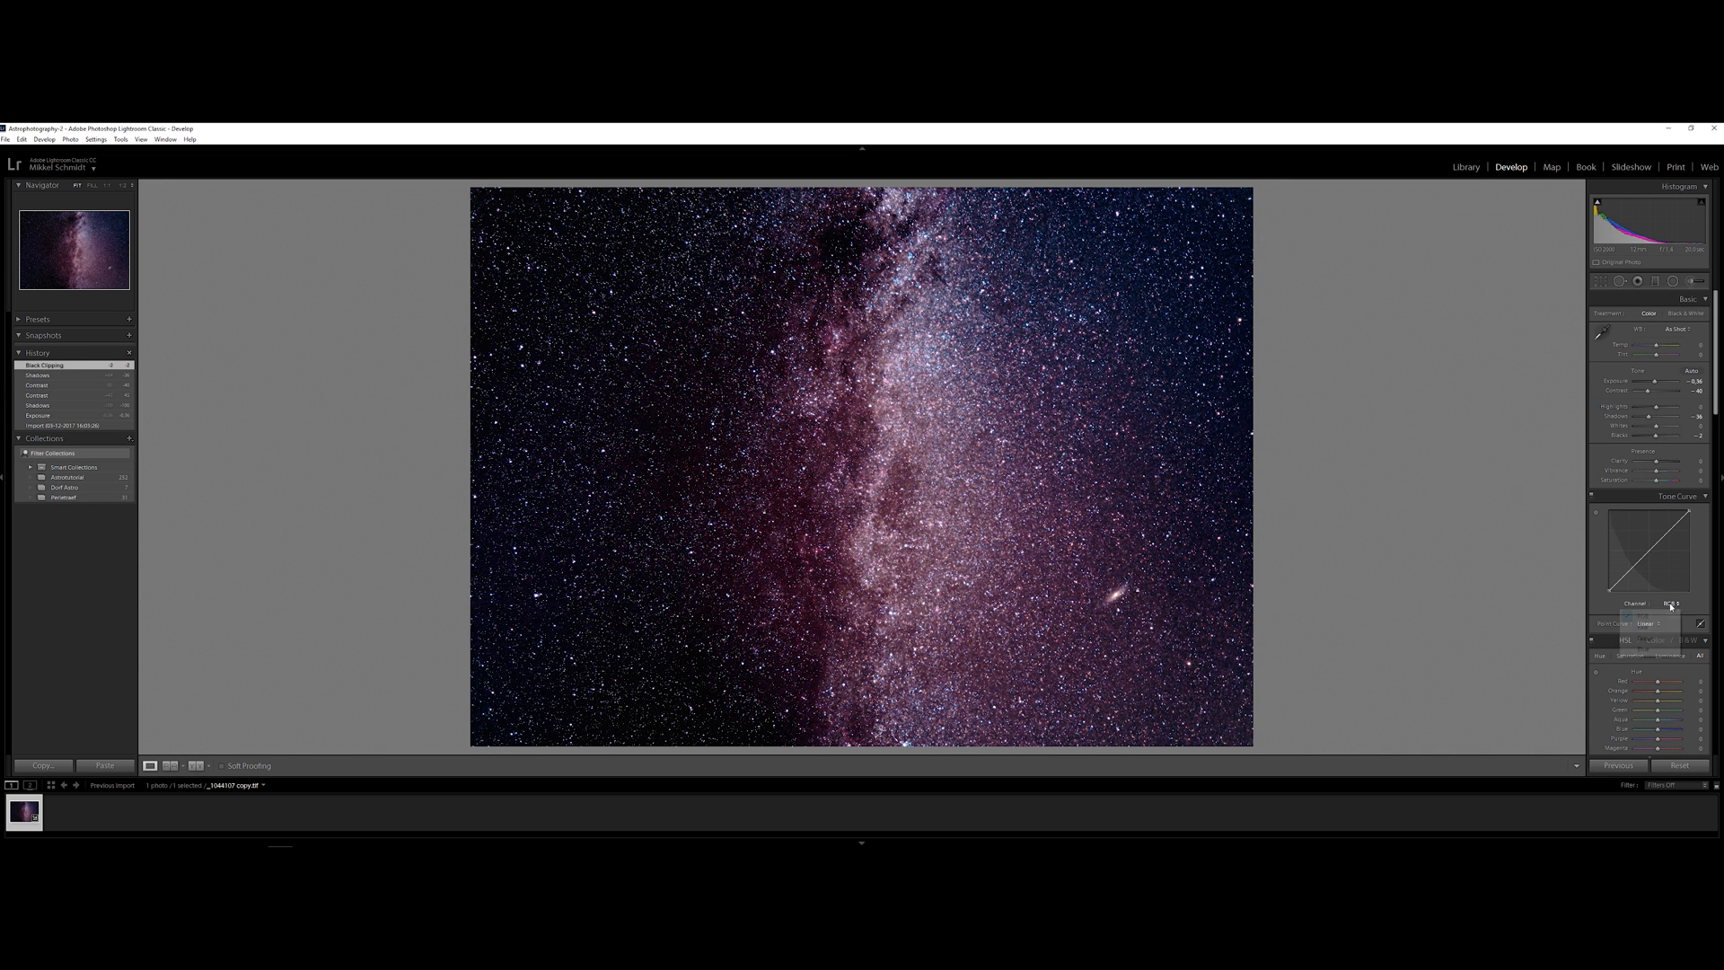
click(1643, 616)
click(1662, 624)
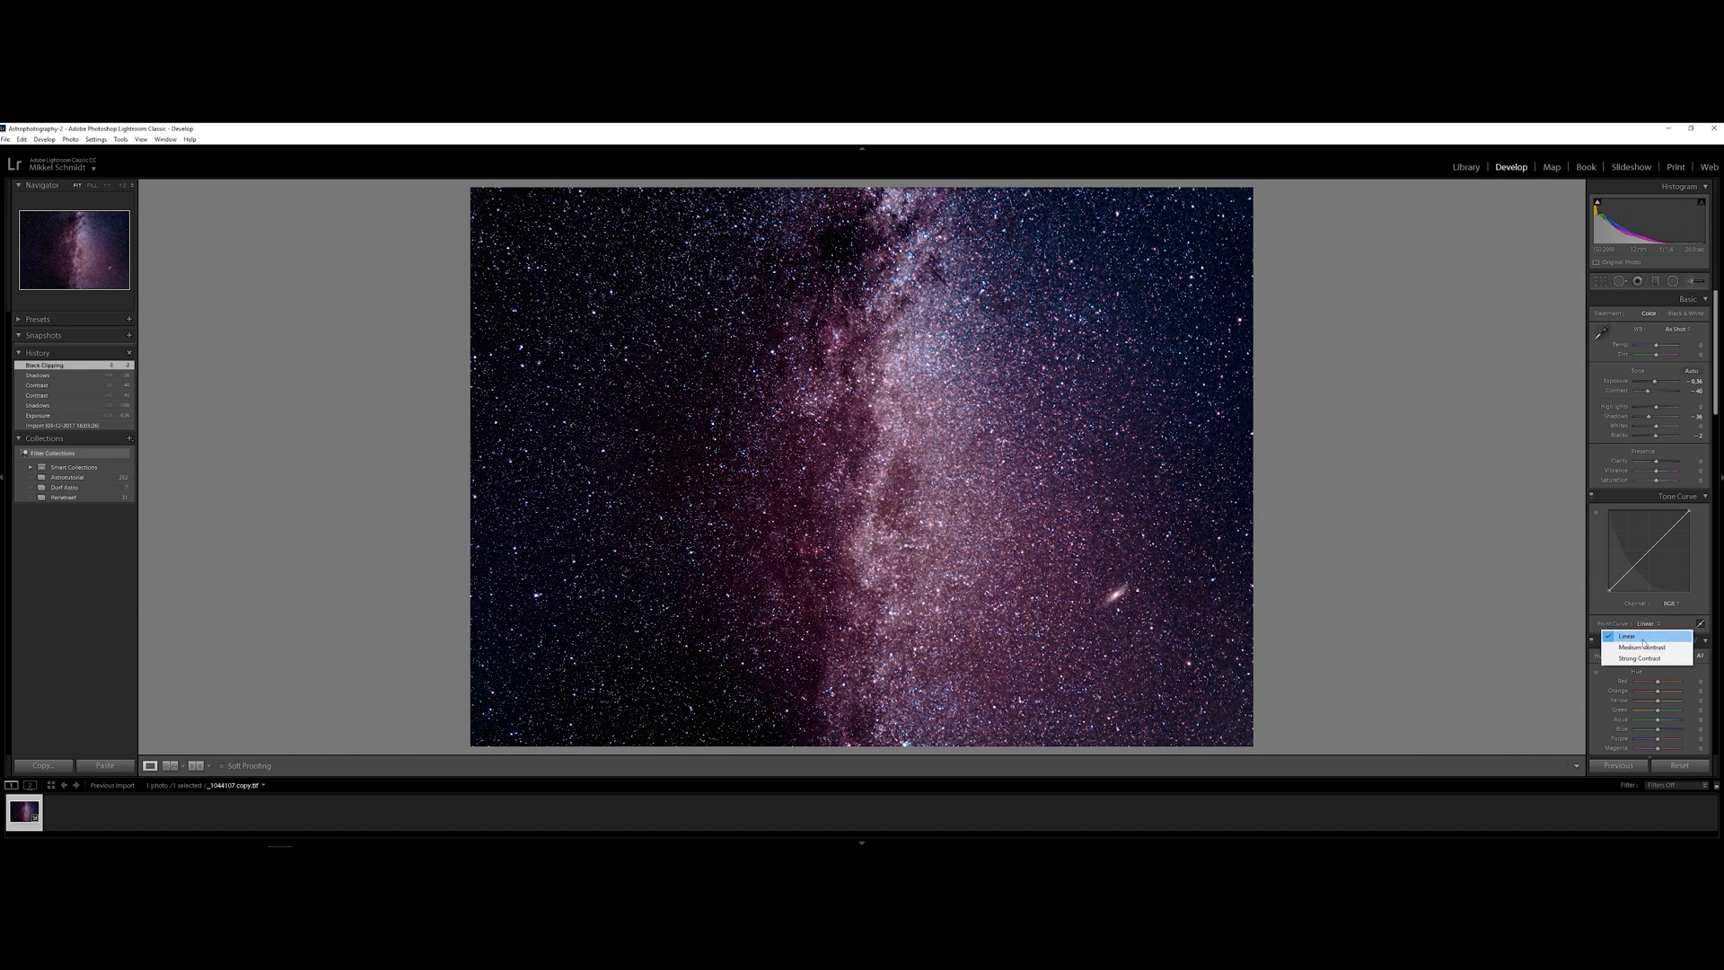
click(1648, 646)
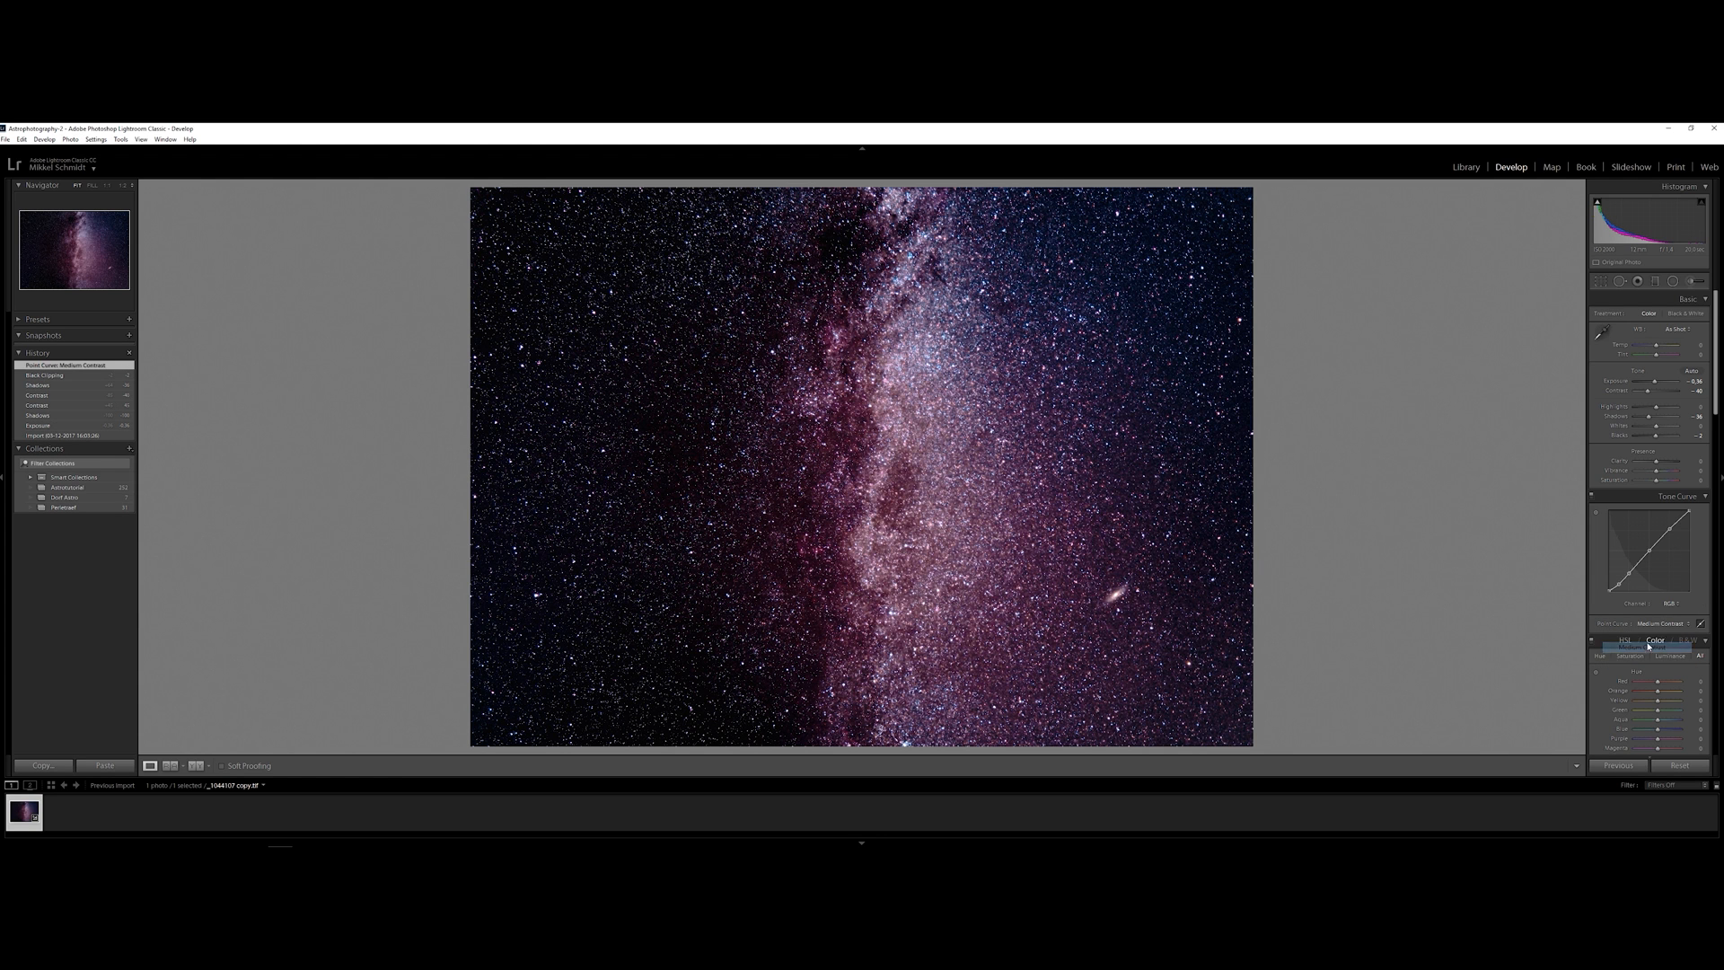
click(1670, 605)
right_click(1659, 543)
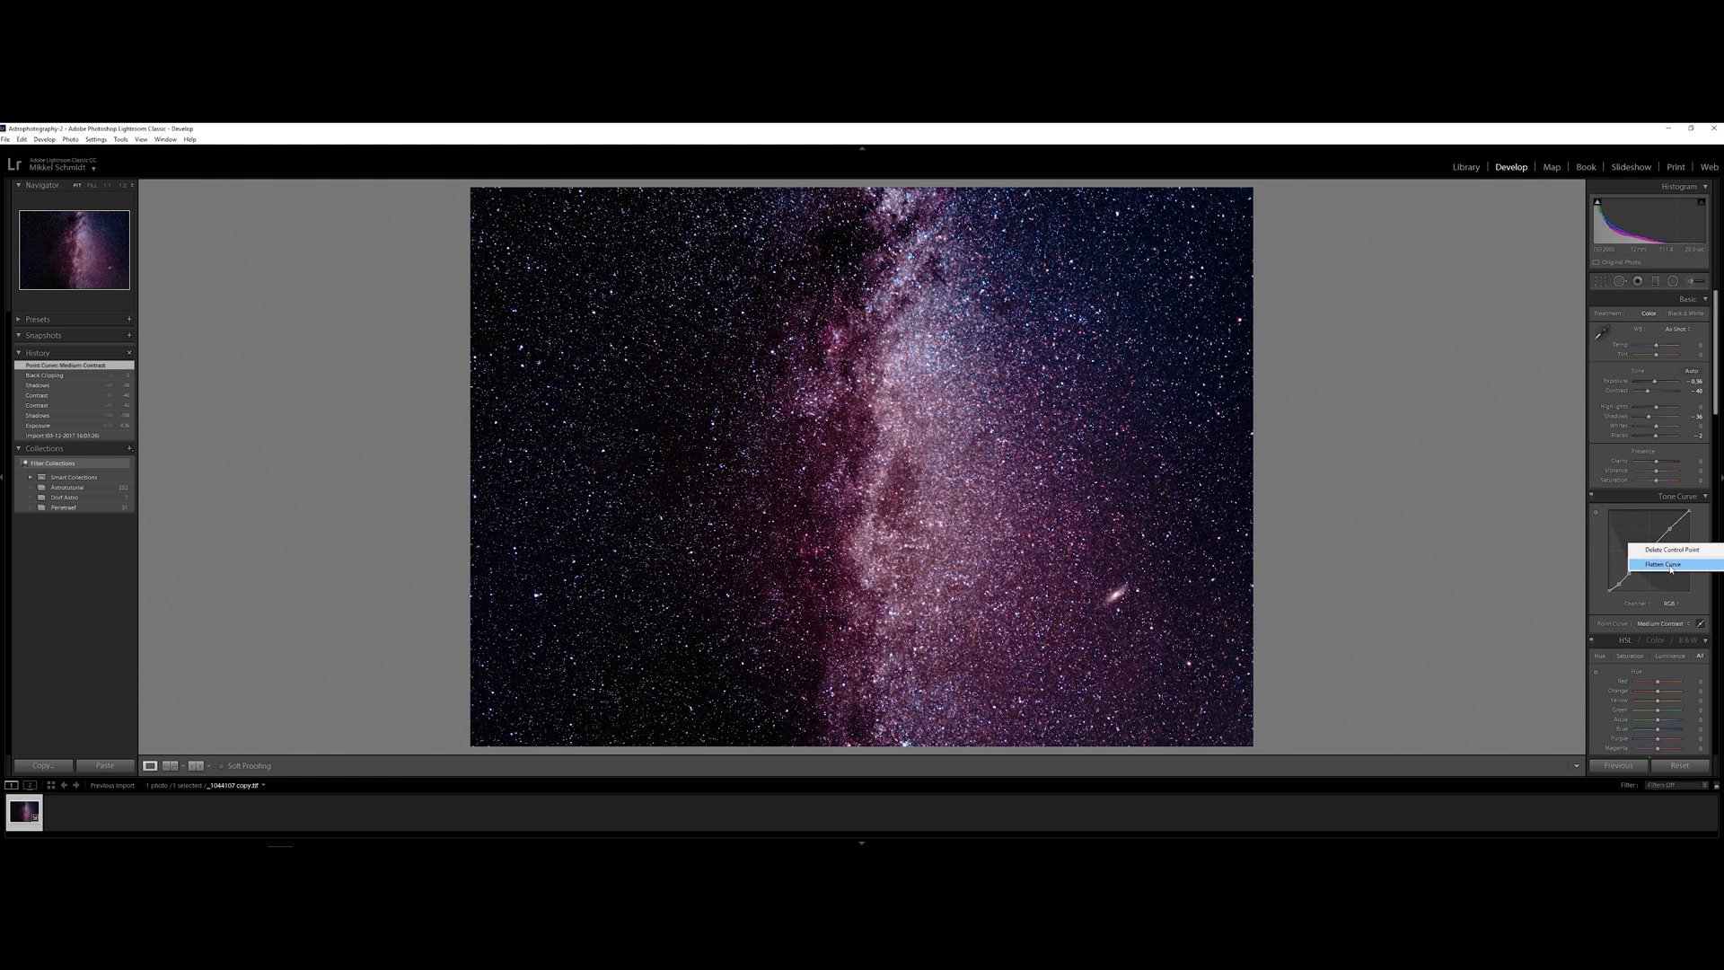
click(1663, 564)
Shape the RGB point curve with three control points into a gentle S-curve with a lifted black point
click(1630, 570)
click(1651, 549)
click(1670, 529)
mouse_move(1630, 571)
mouse_down()
mouse_move(1667, 527)
mouse_move(1607, 587)
mouse_up()
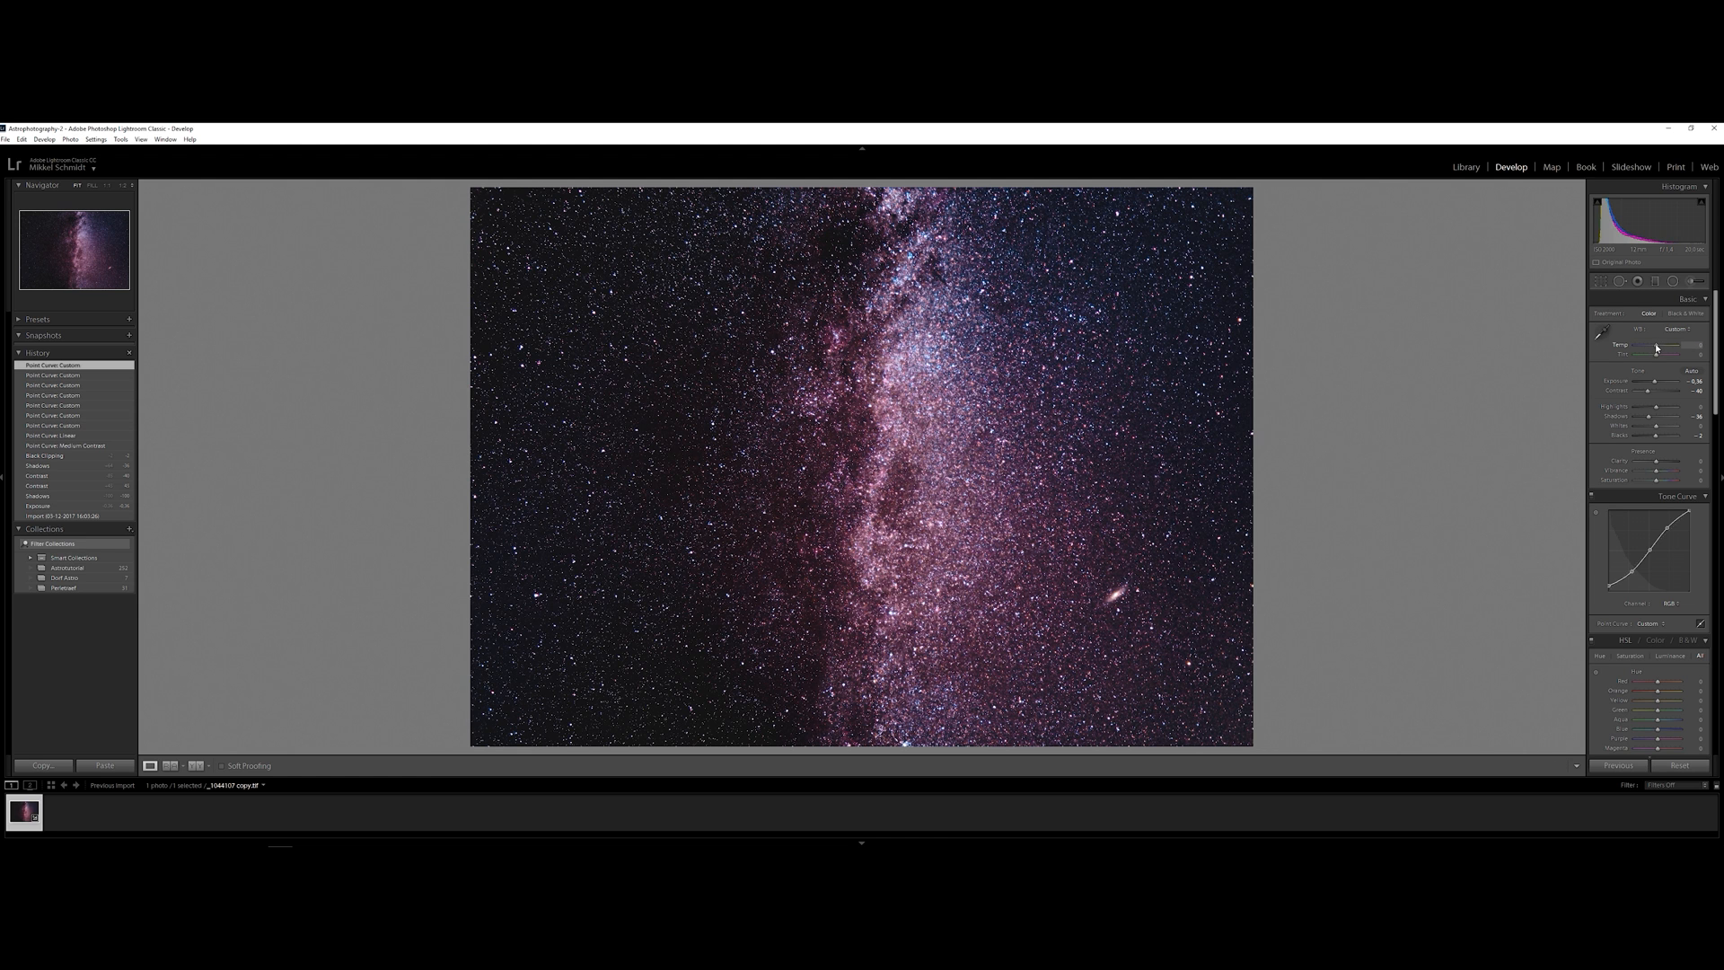
Try a warmer temperature, reset it to default, and set the tint to about -11
drag(1657, 346, 1659, 346)
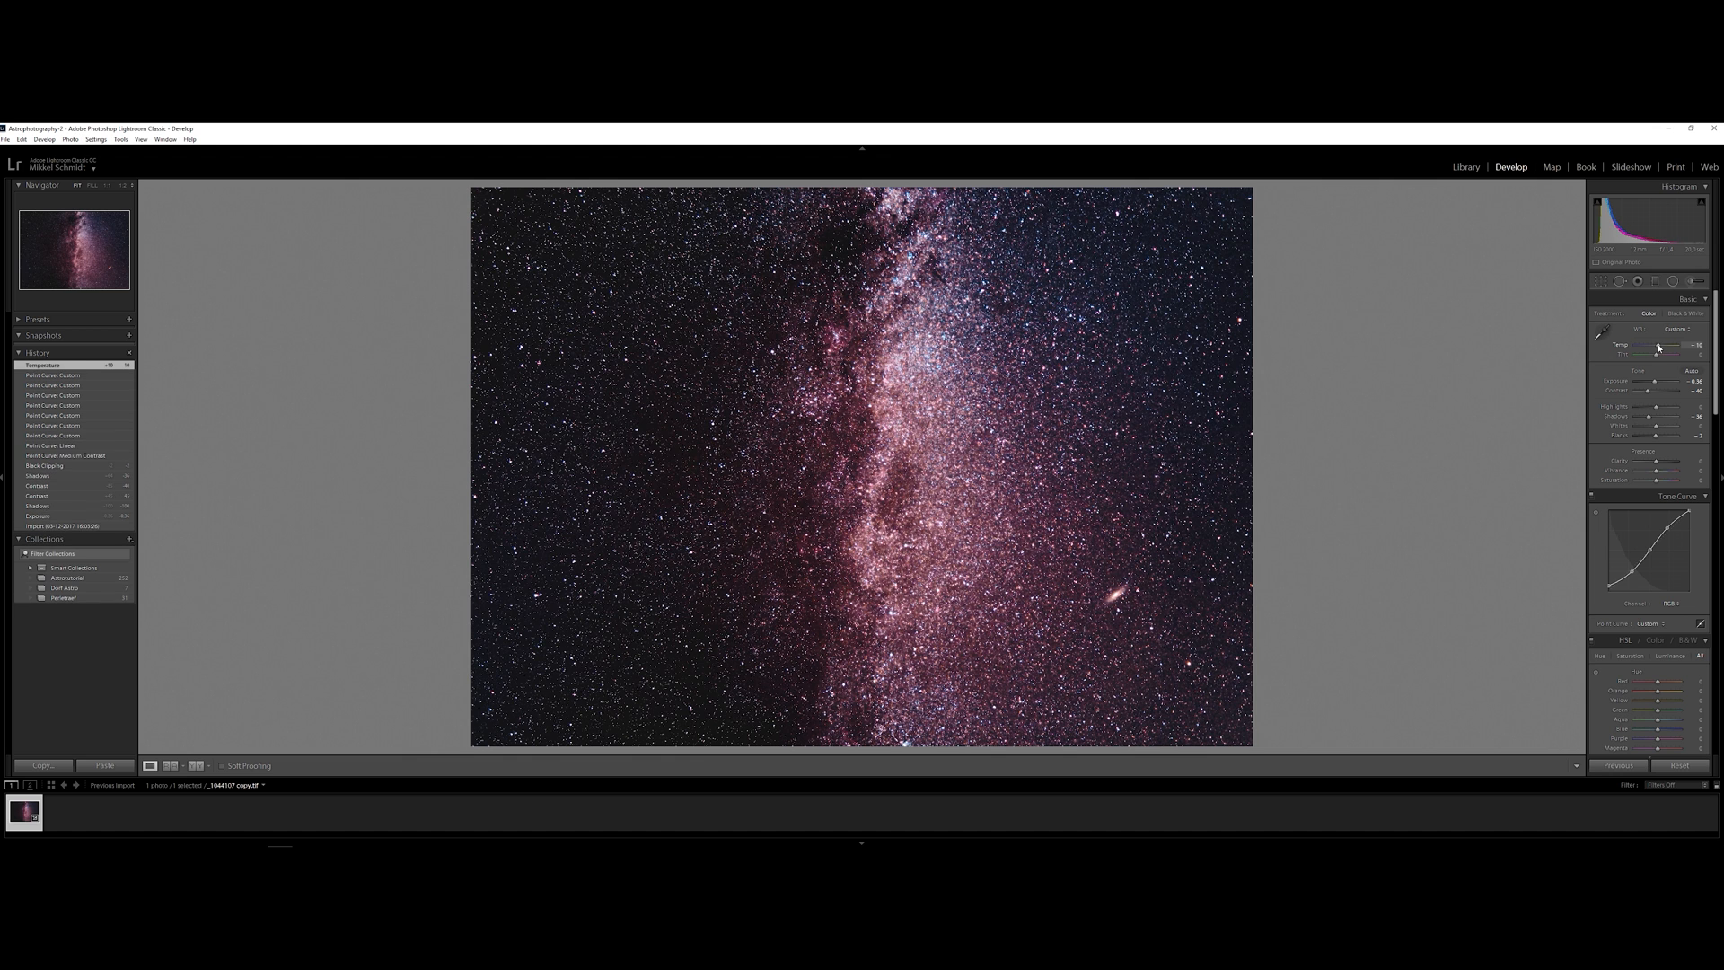
double_click(1659, 346)
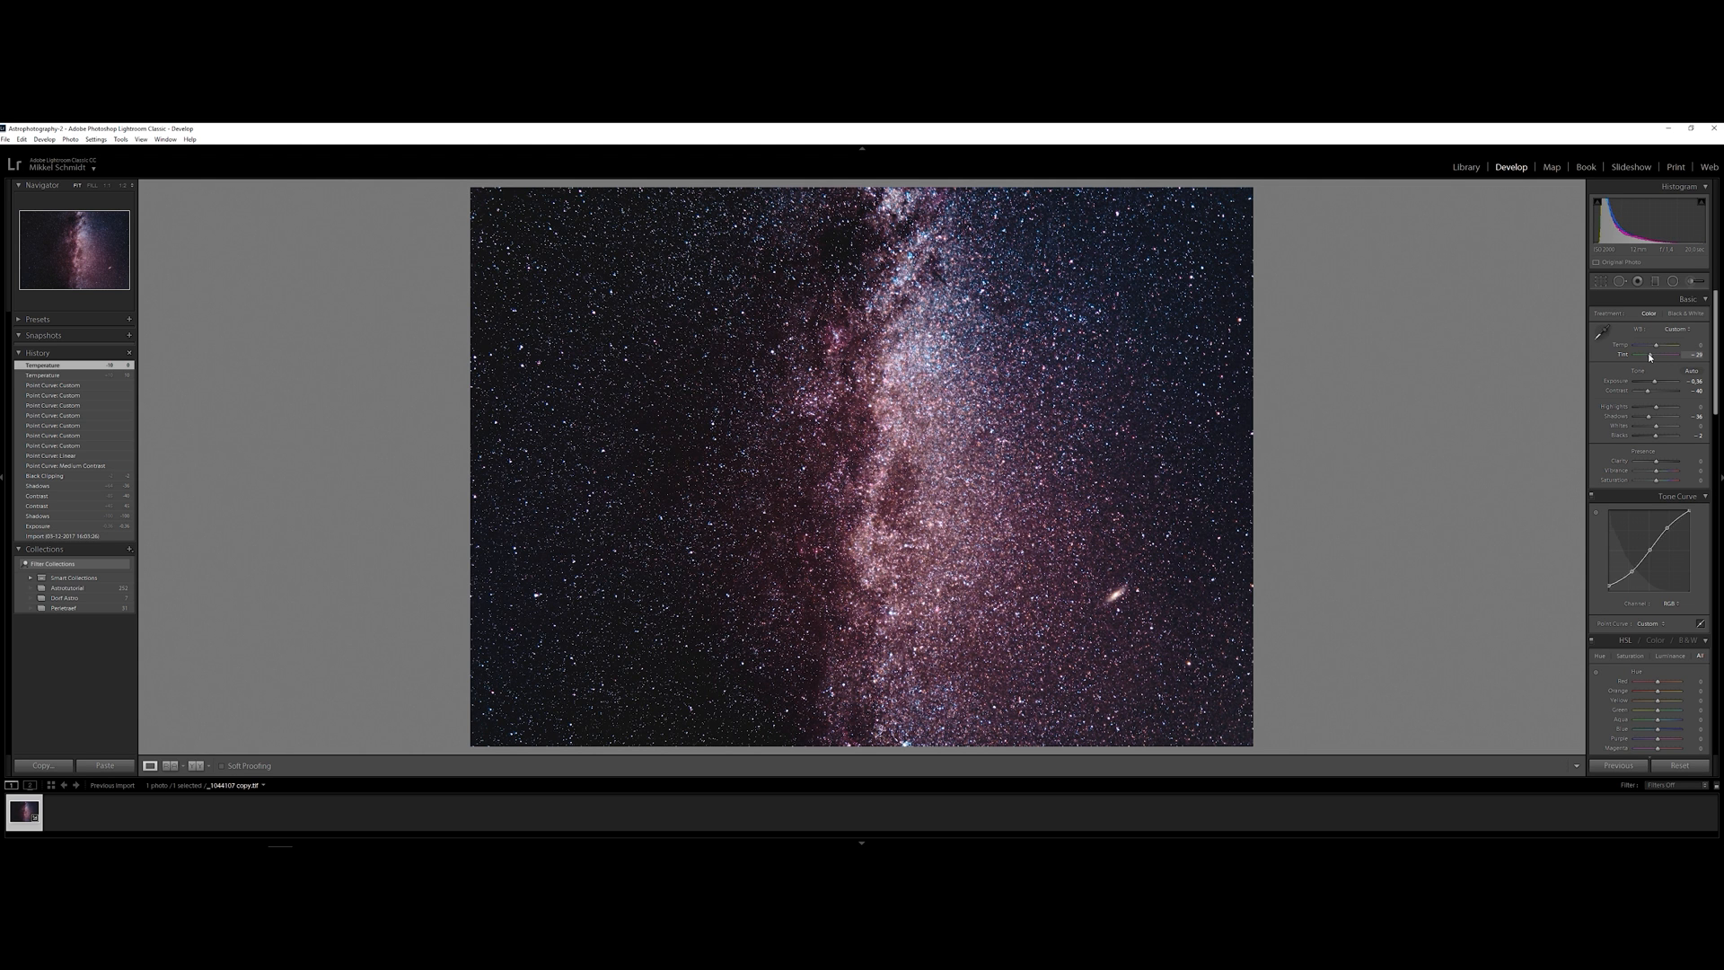
mouse_move(1652, 357)
mouse_down()
mouse_move(1668, 357)
mouse_move(1651, 354)
mouse_up()
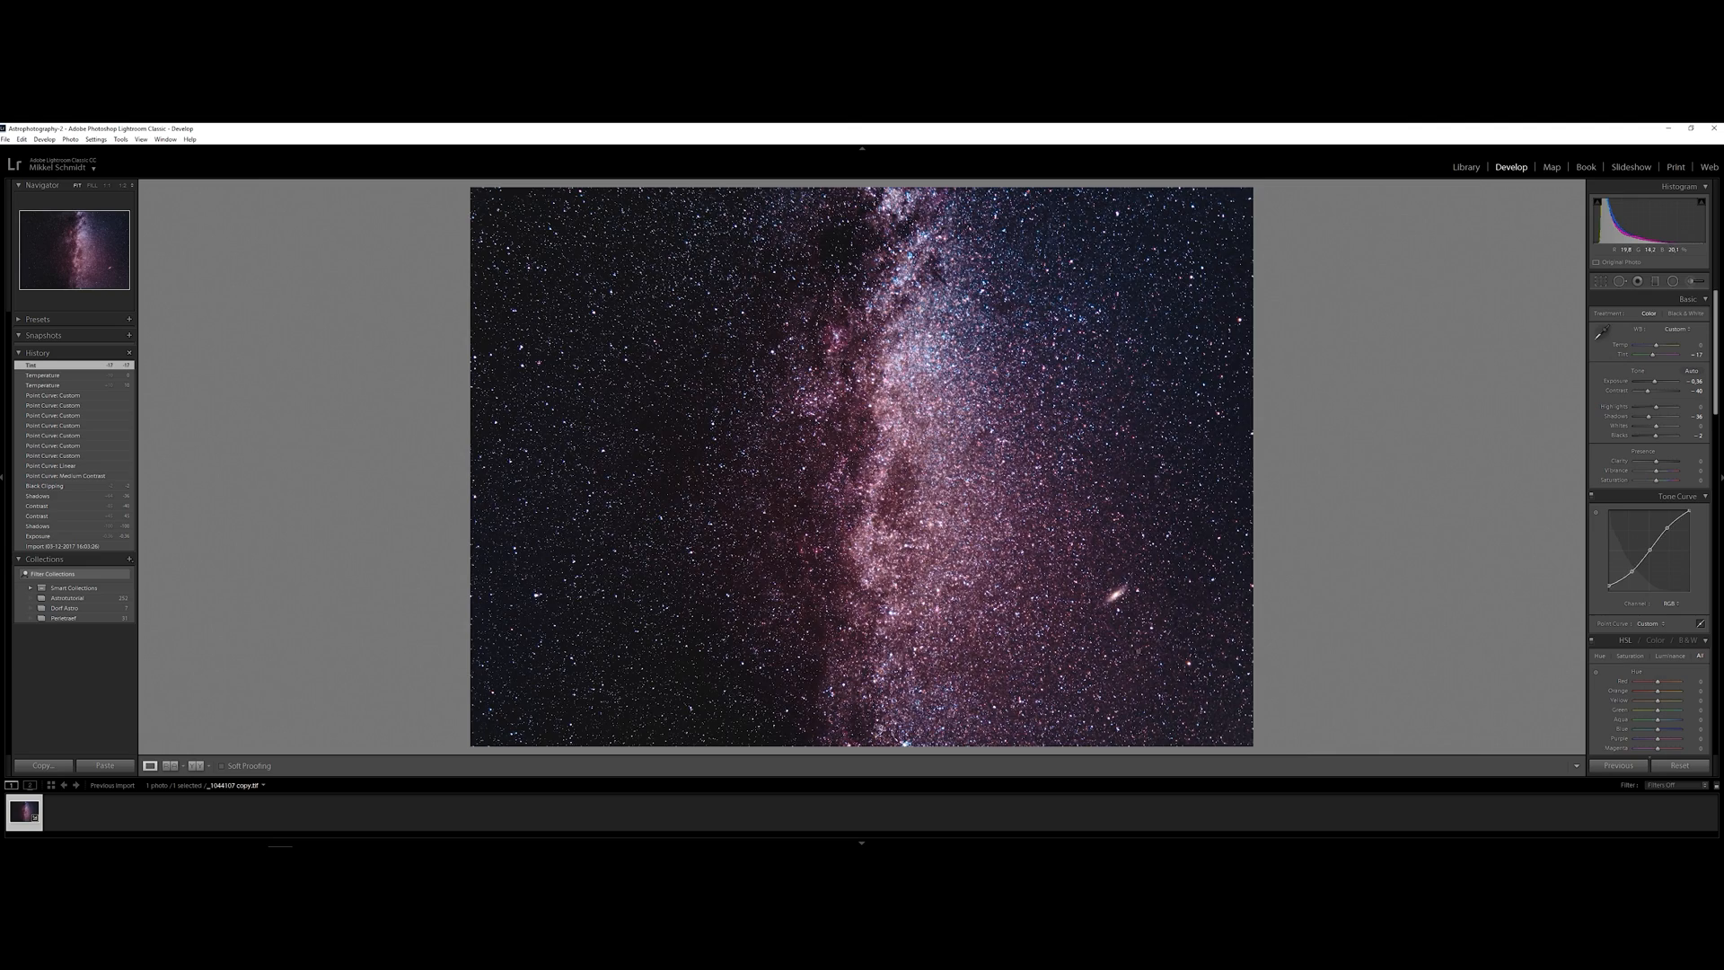
Examine the bright galaxy and the Milky Way core close up, and return to the full-frame view
click(1115, 606)
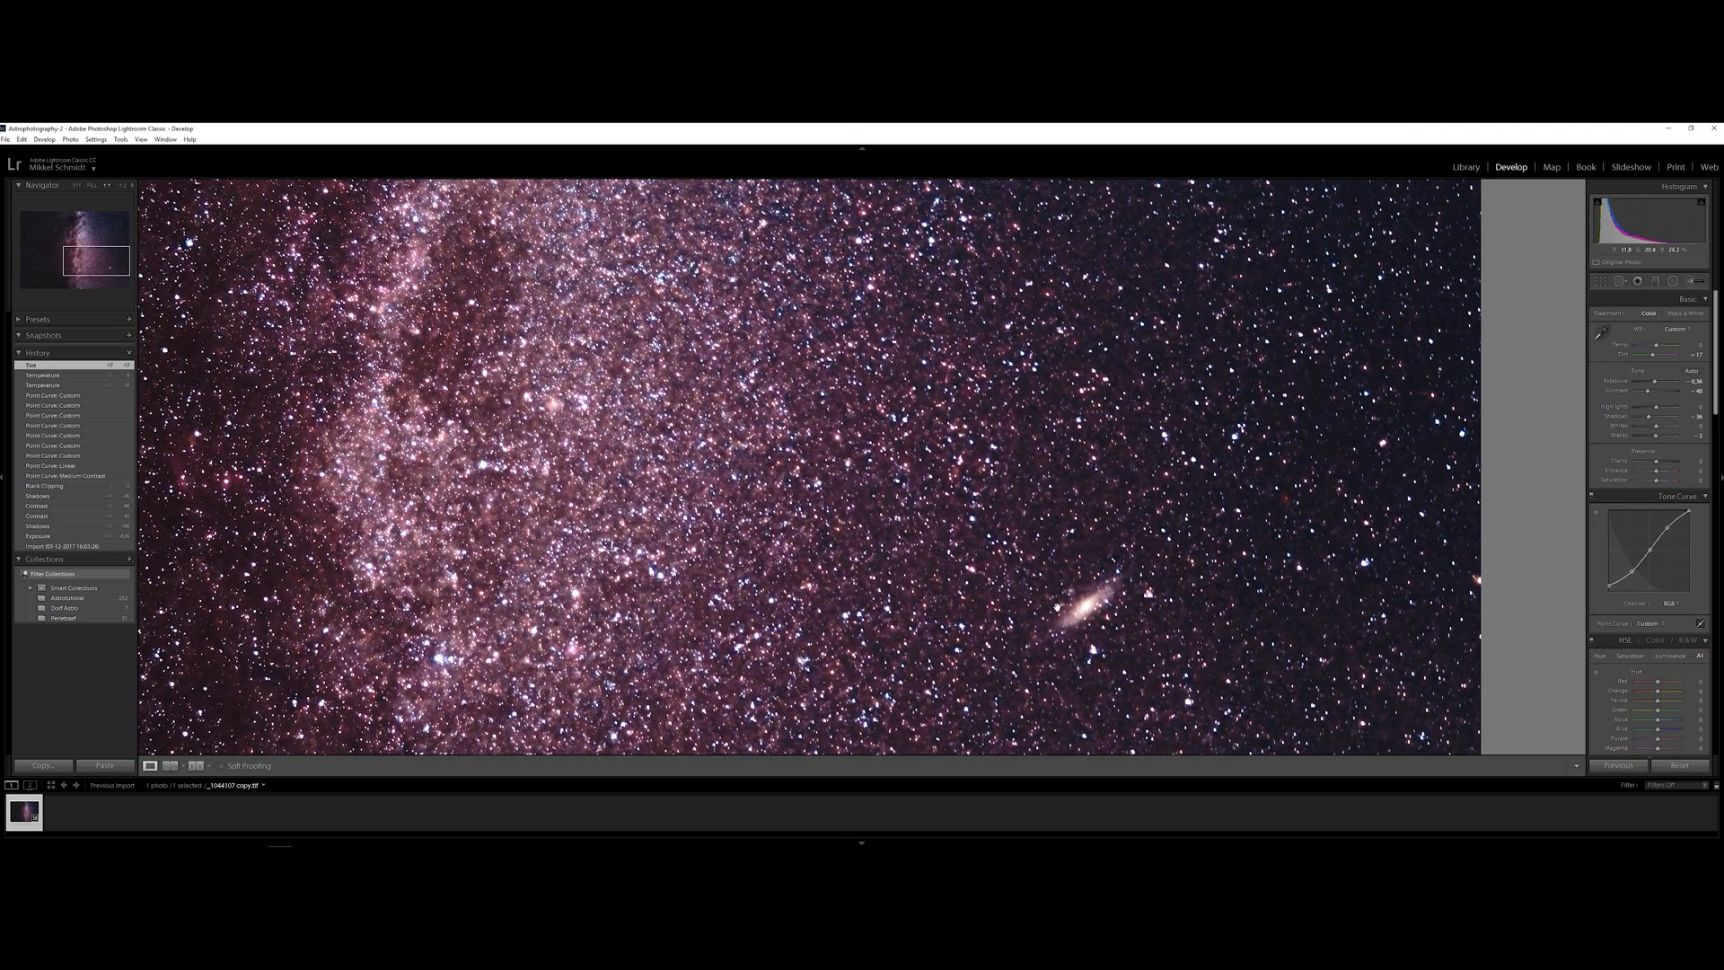
drag(1088, 620, 1072, 552)
scroll(1068, 584, up, 8)
scroll(1067, 618, down, 10)
scroll(1066, 618, up, 10)
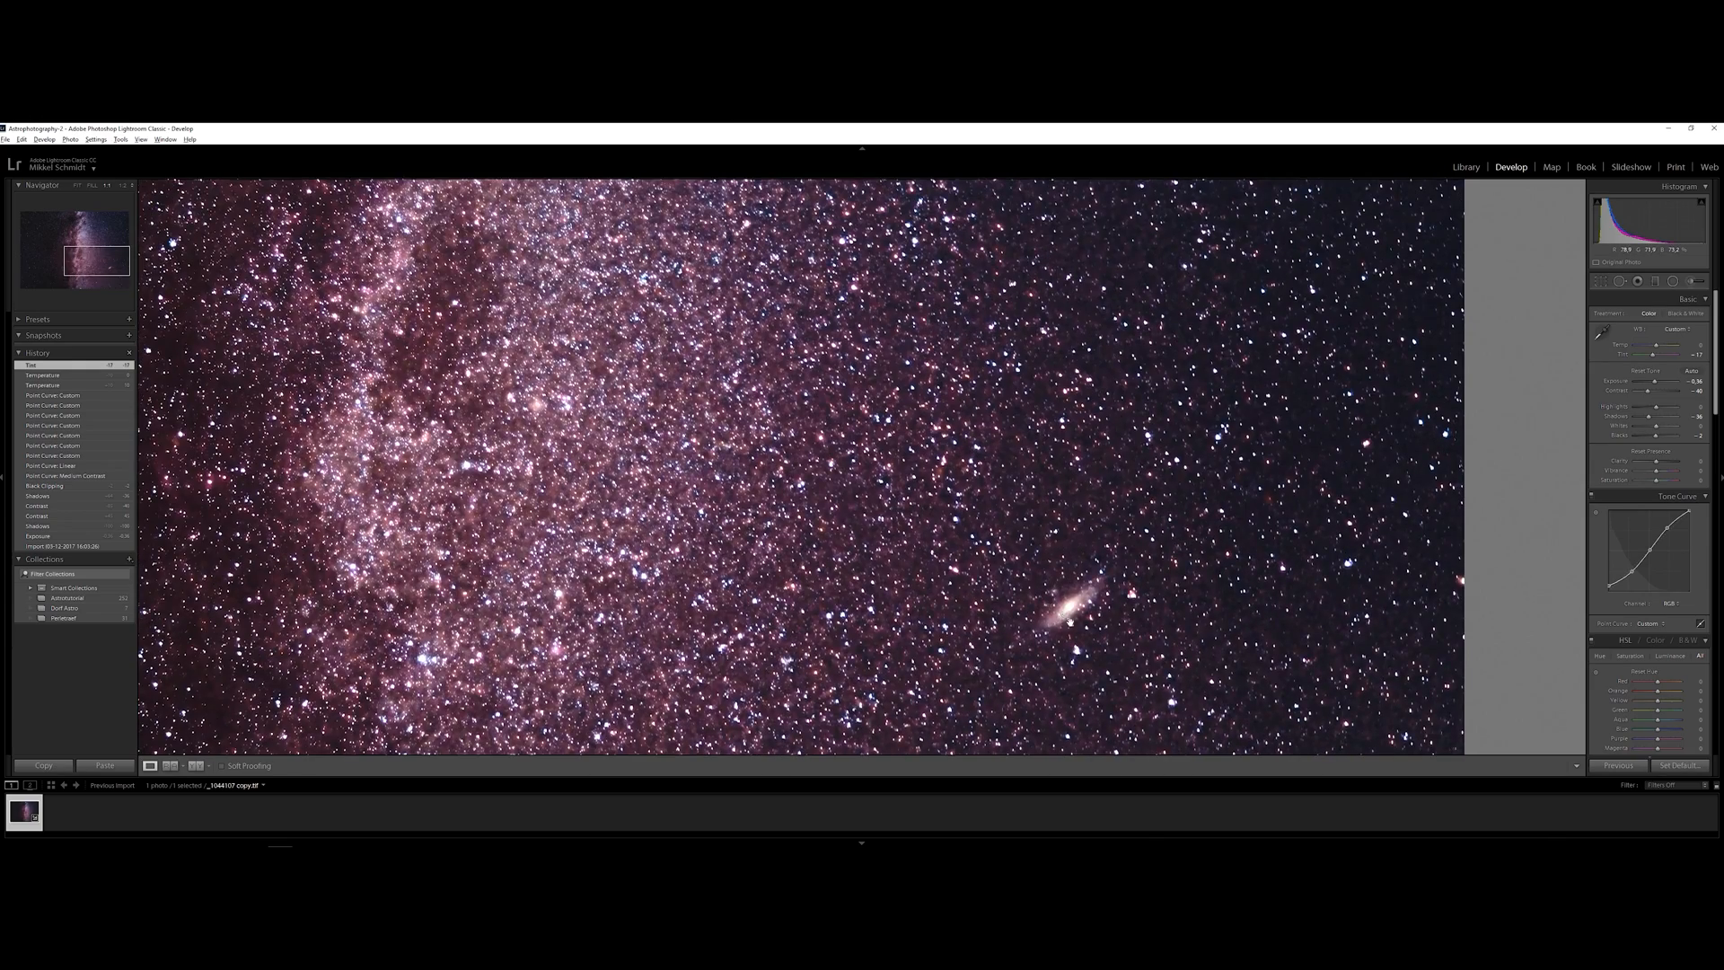
scroll(1083, 640, down, 10)
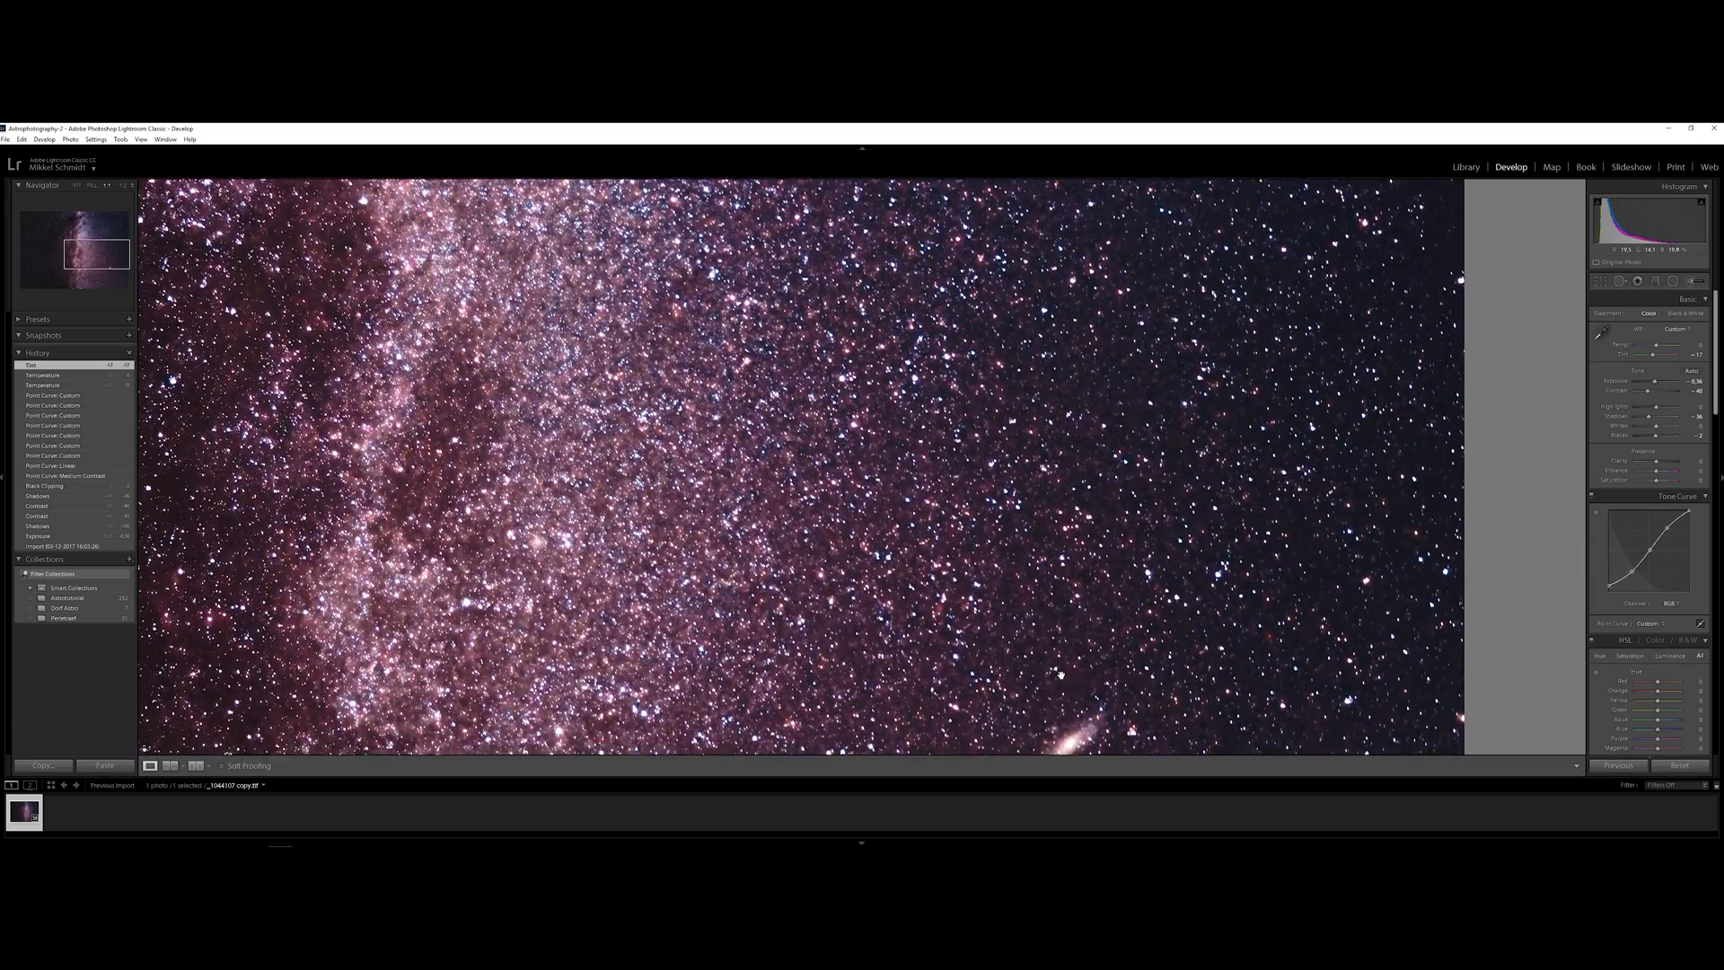
drag(1065, 365, 988, 454)
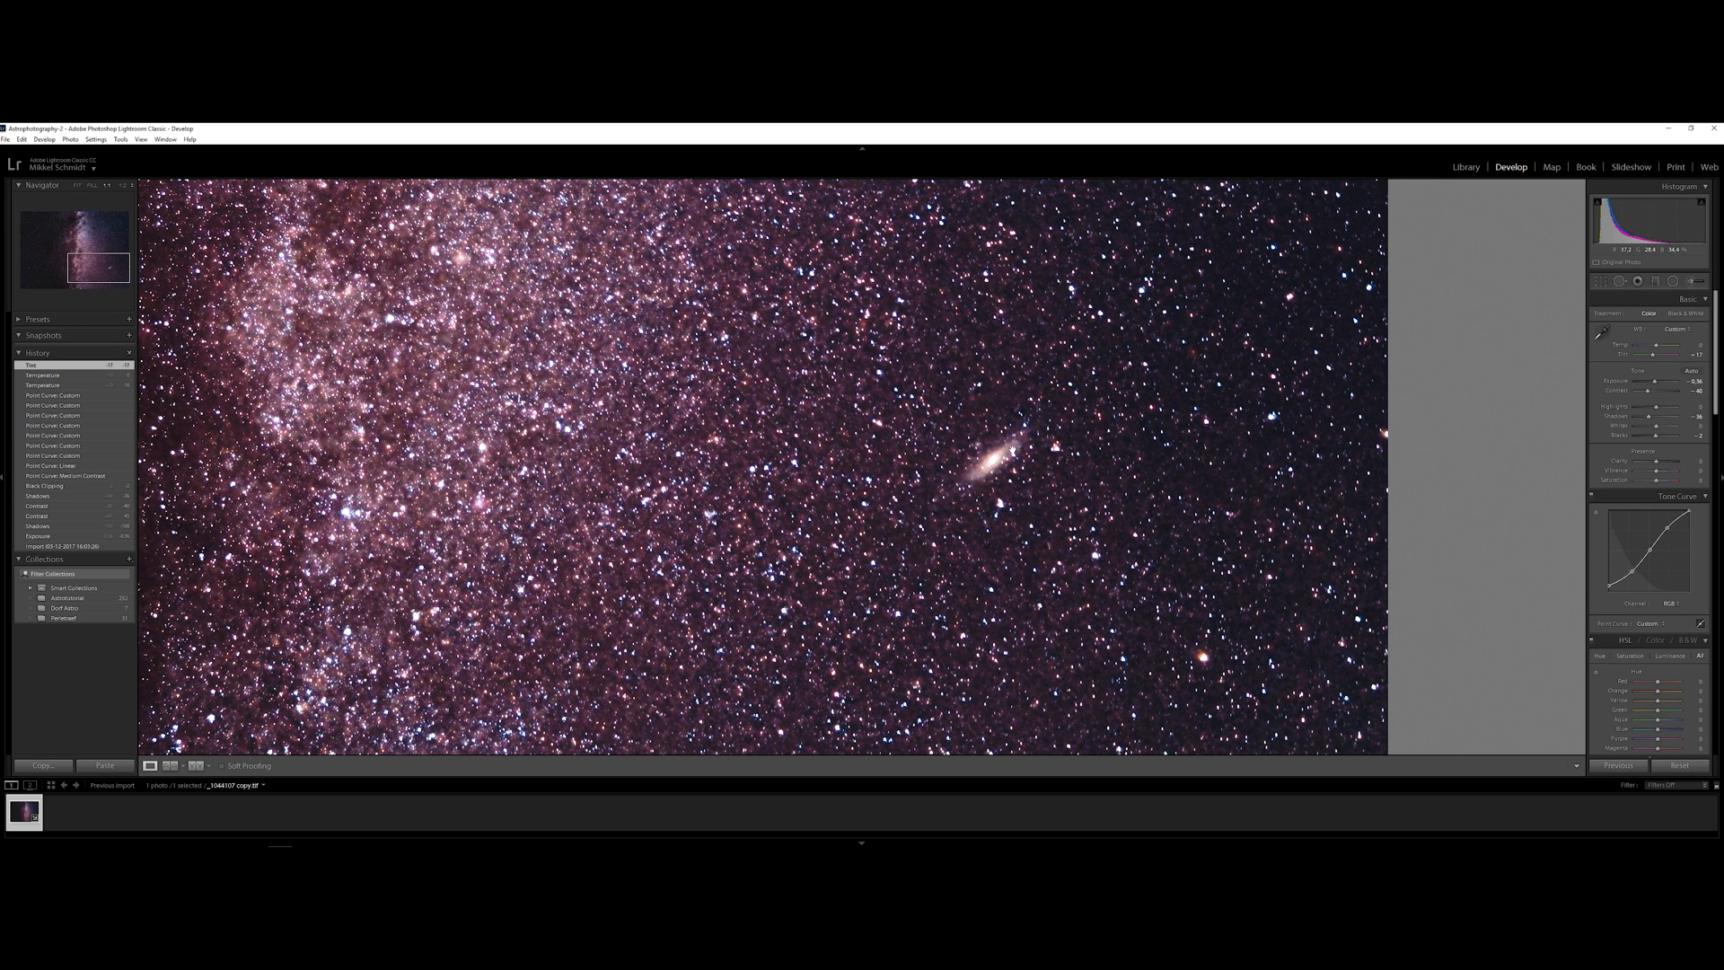
drag(1050, 447, 1269, 447)
drag(1015, 353, 1013, 585)
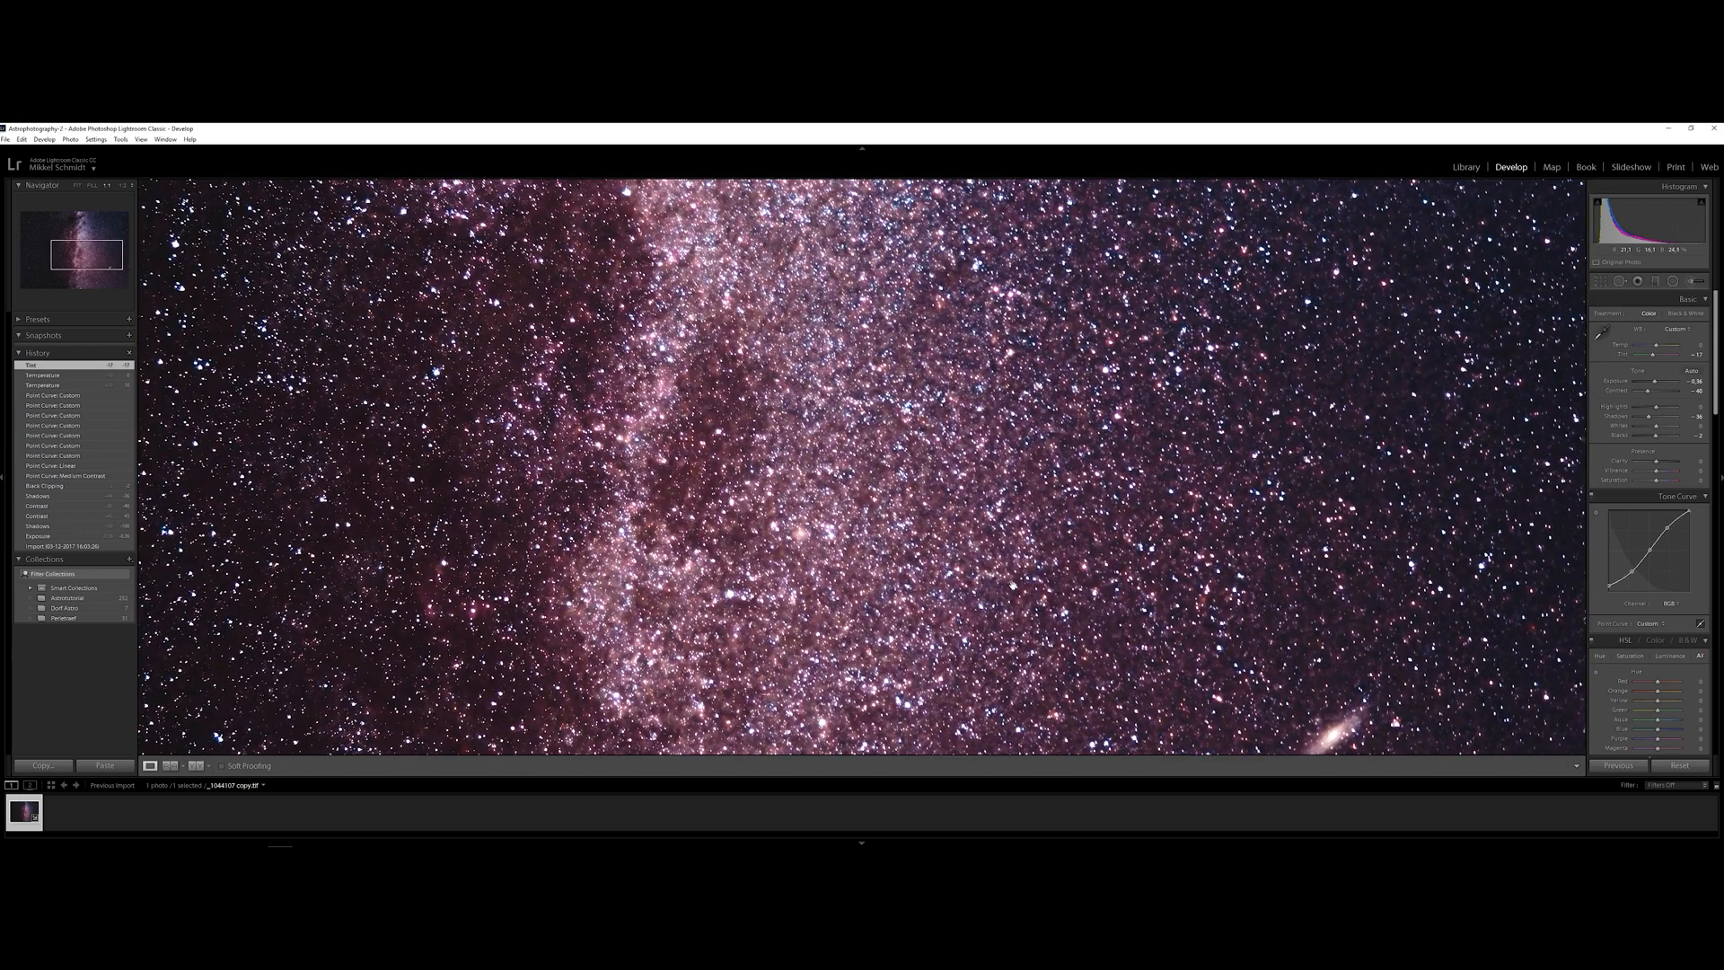
key(z)
key(z)
key(z)
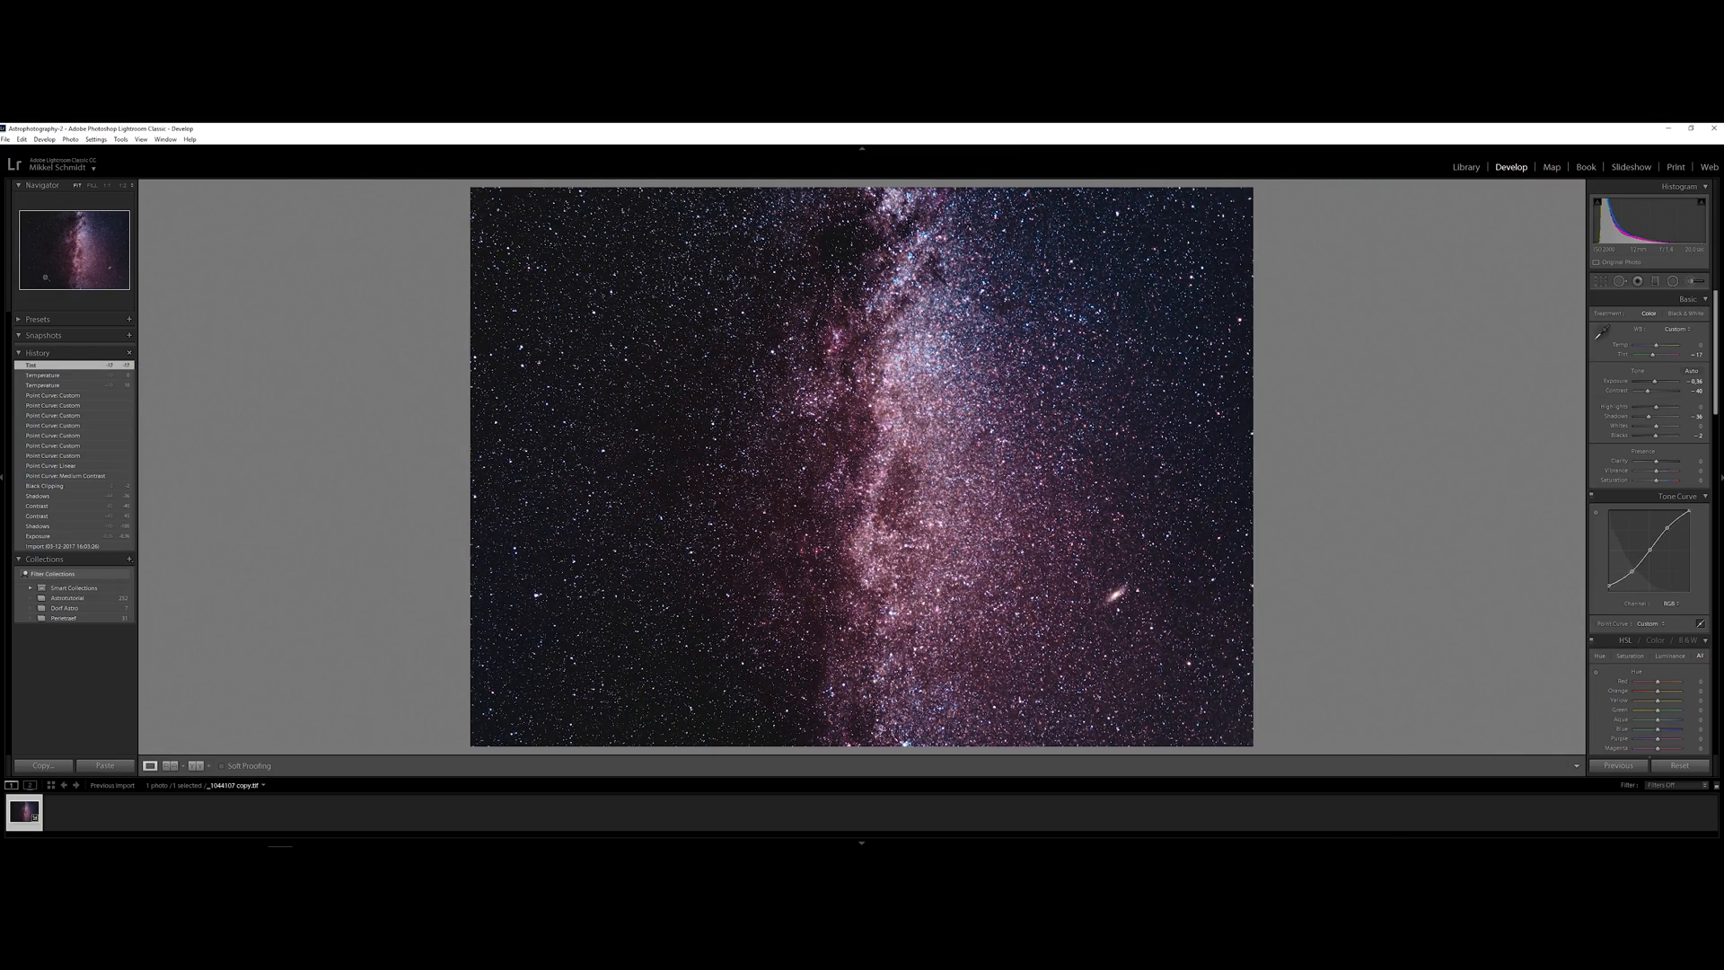
Add the developed Milky Way image to the Astrotutorial collection and open the edited brick castle photo from it
click(67, 598)
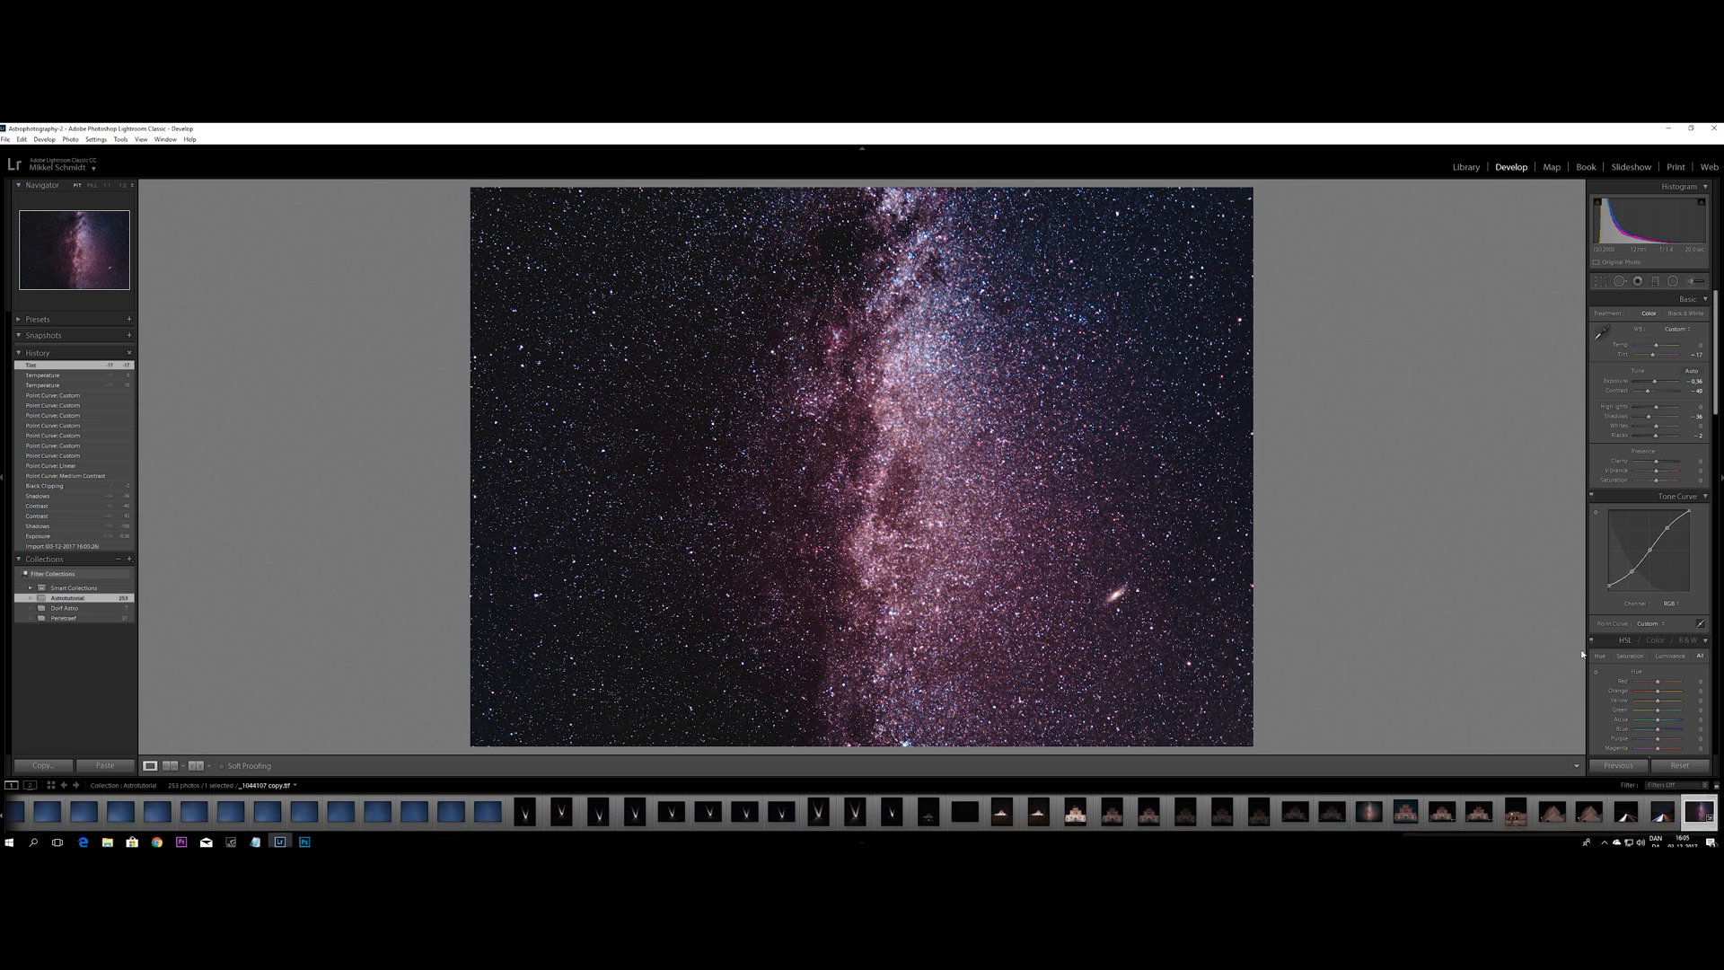
click(1407, 813)
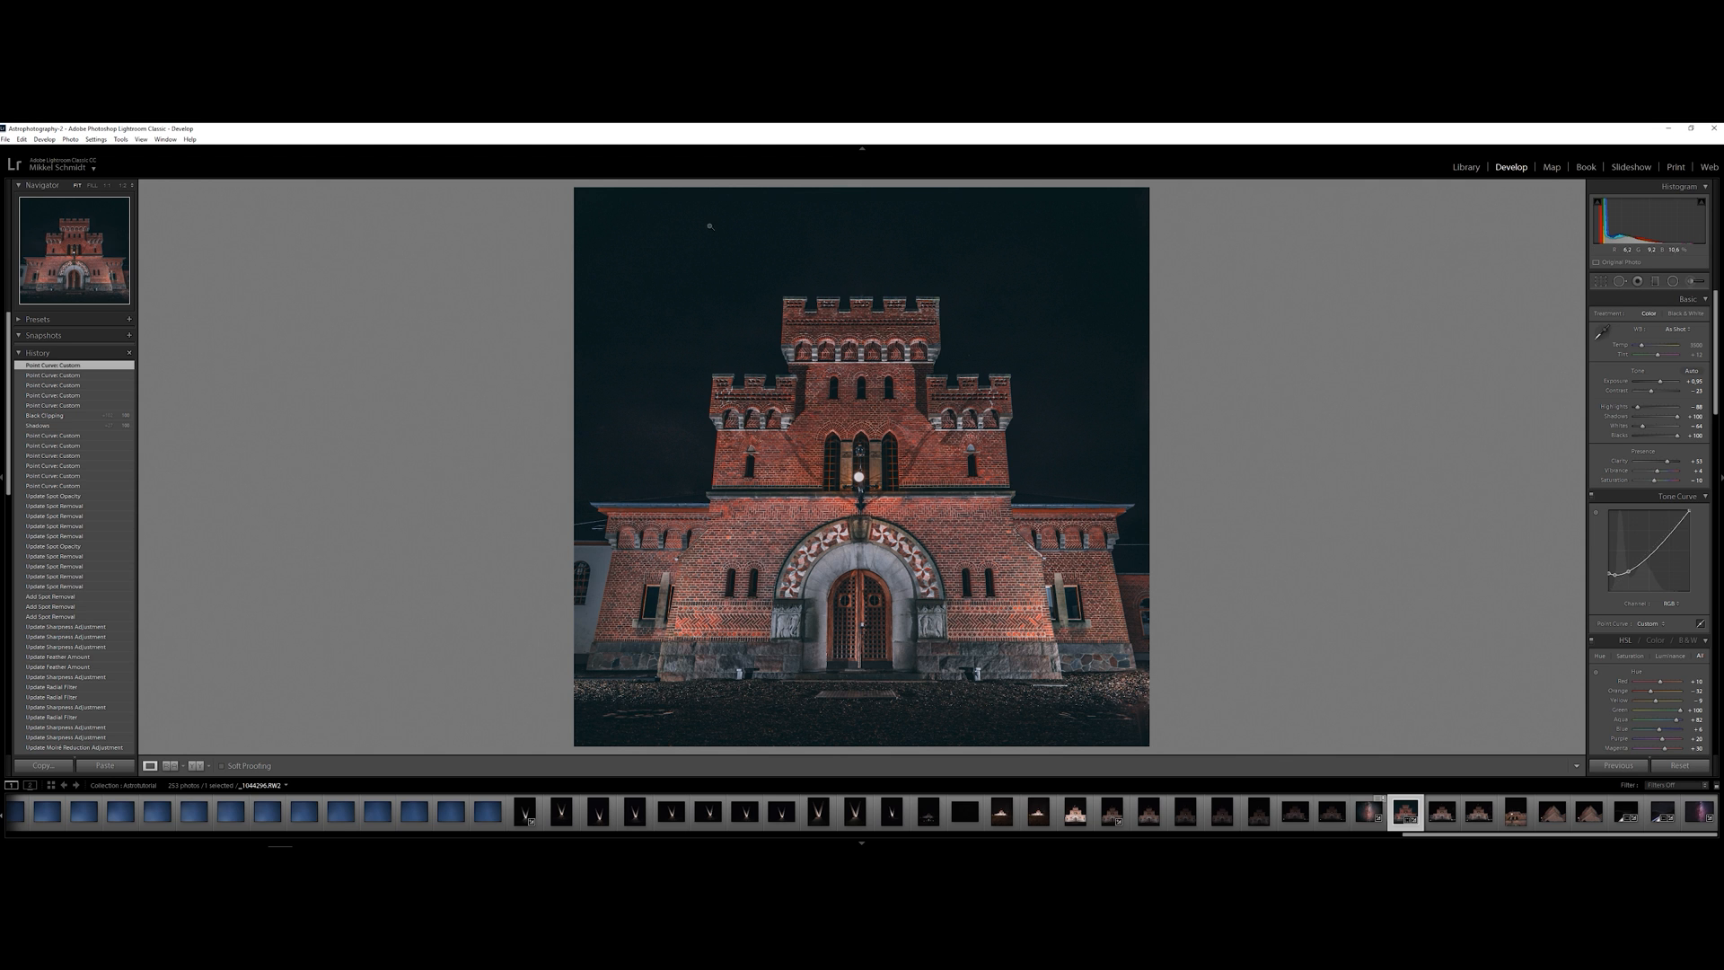
right_click(1645, 575)
click(1663, 581)
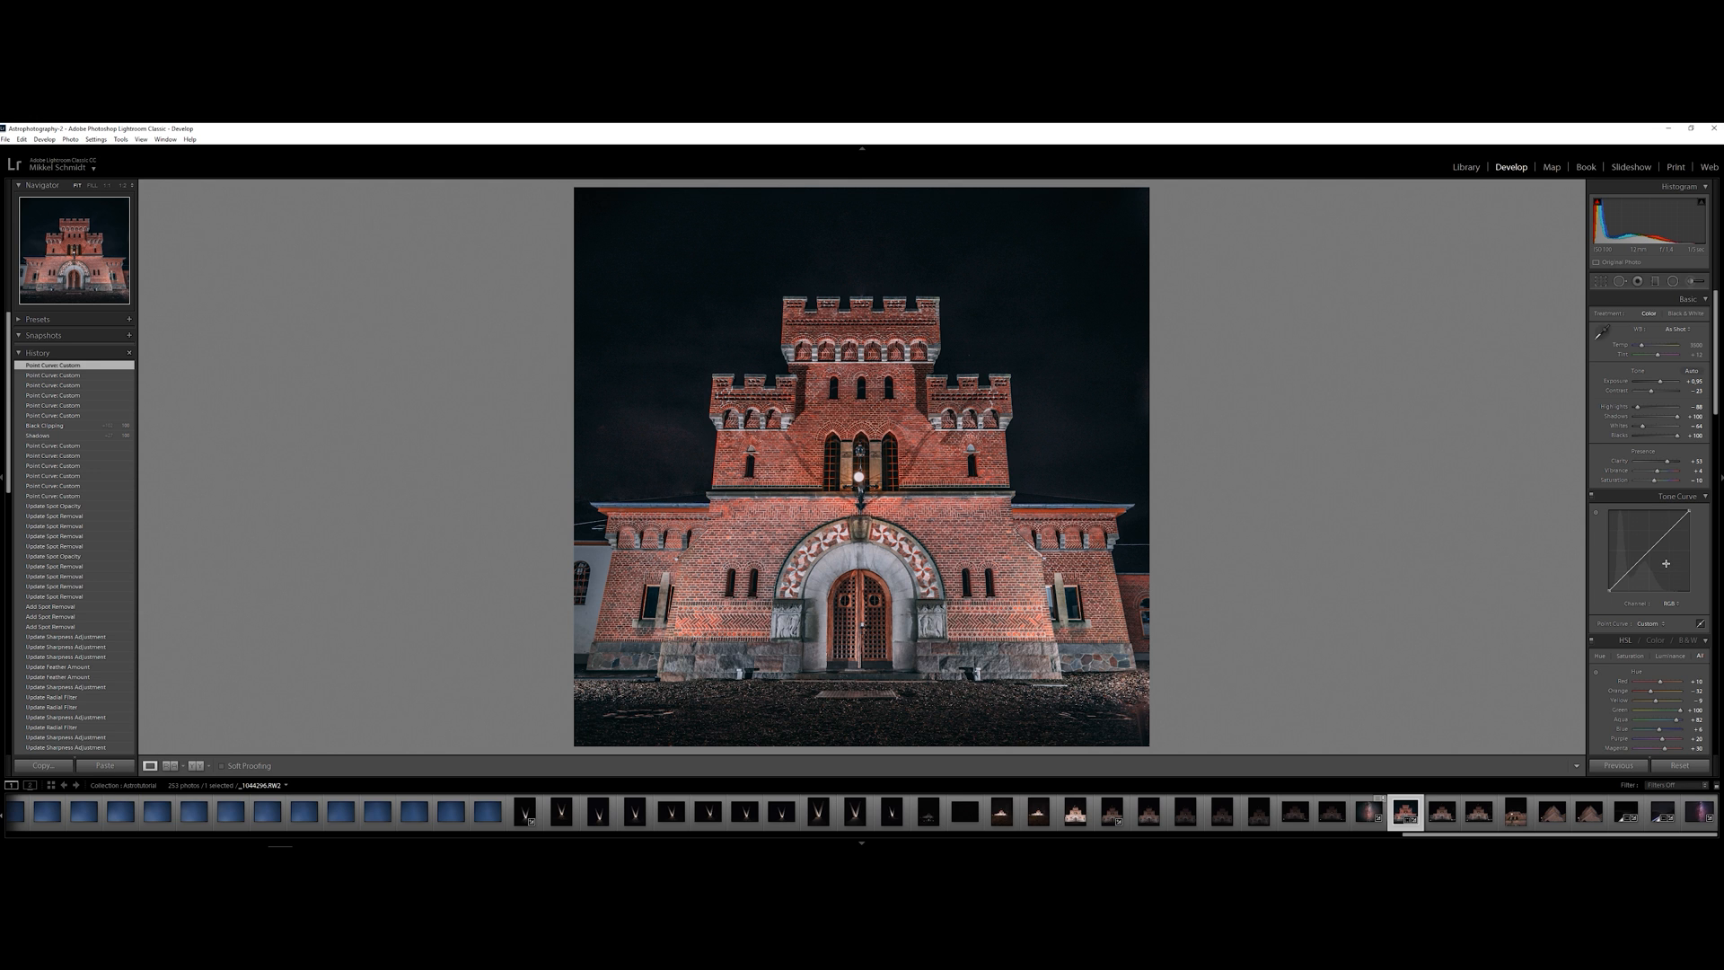
key(ctrl+z)
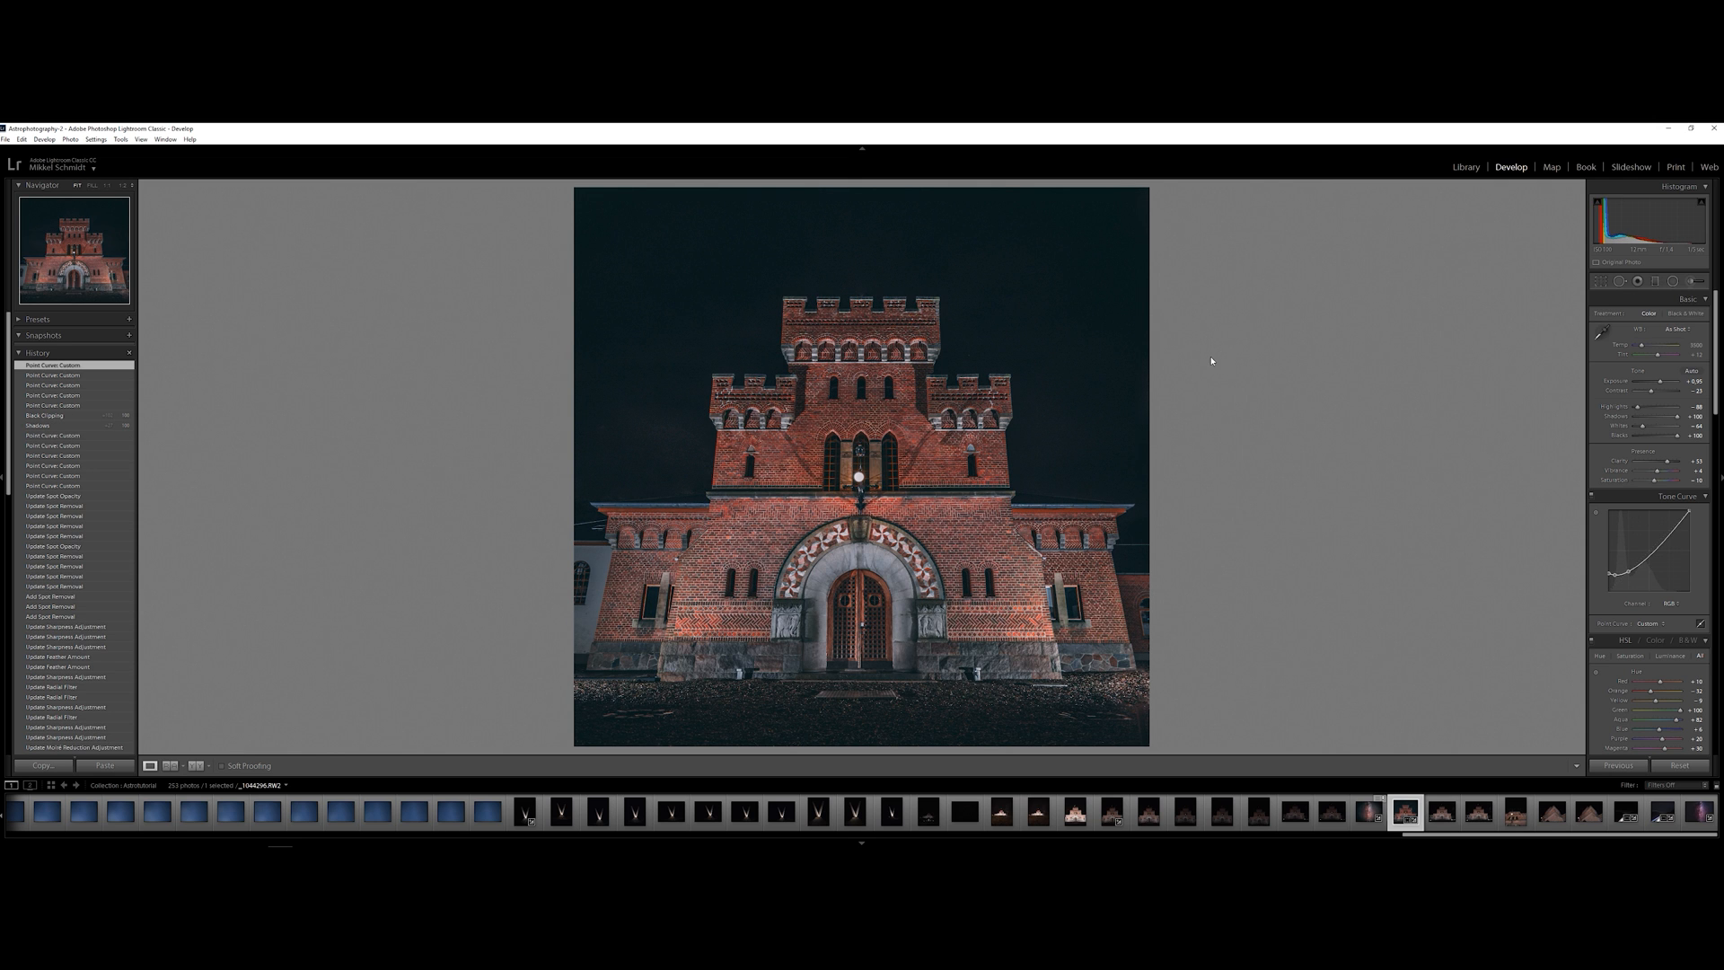
Select the developed Milky Way image together with the castle photo and send both to Photoshop
ctrl+click(1698, 812)
right_click(1698, 813)
mouse_move(1697, 706)
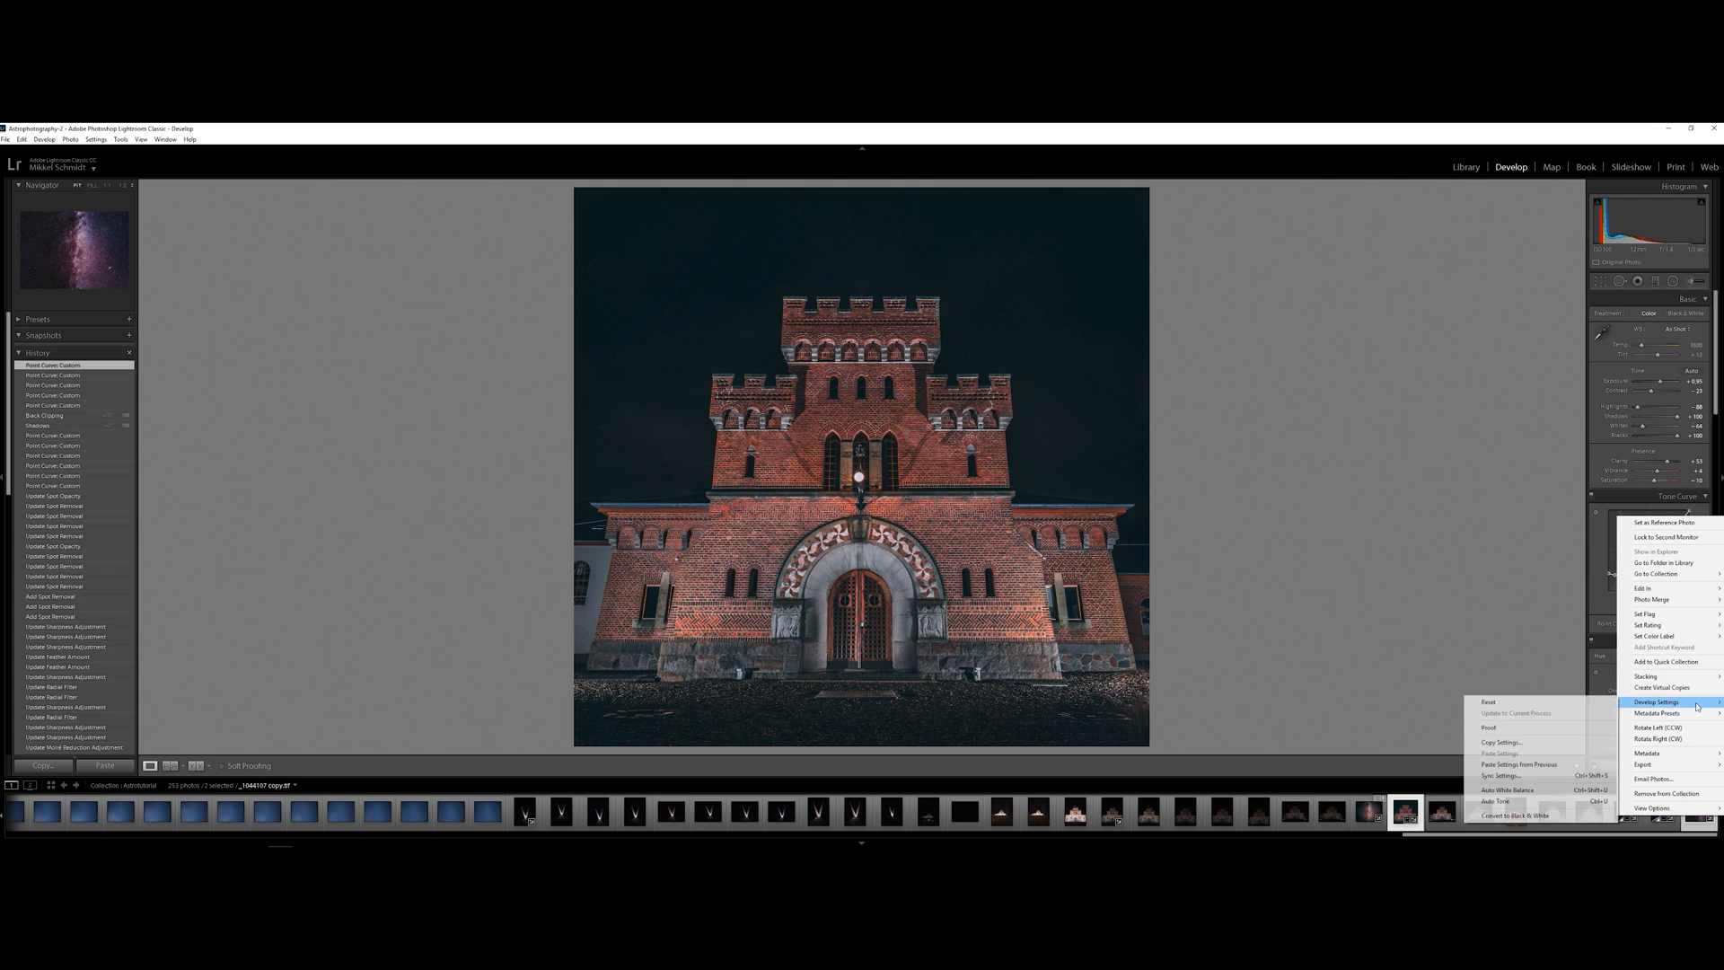
mouse_move(1662, 589)
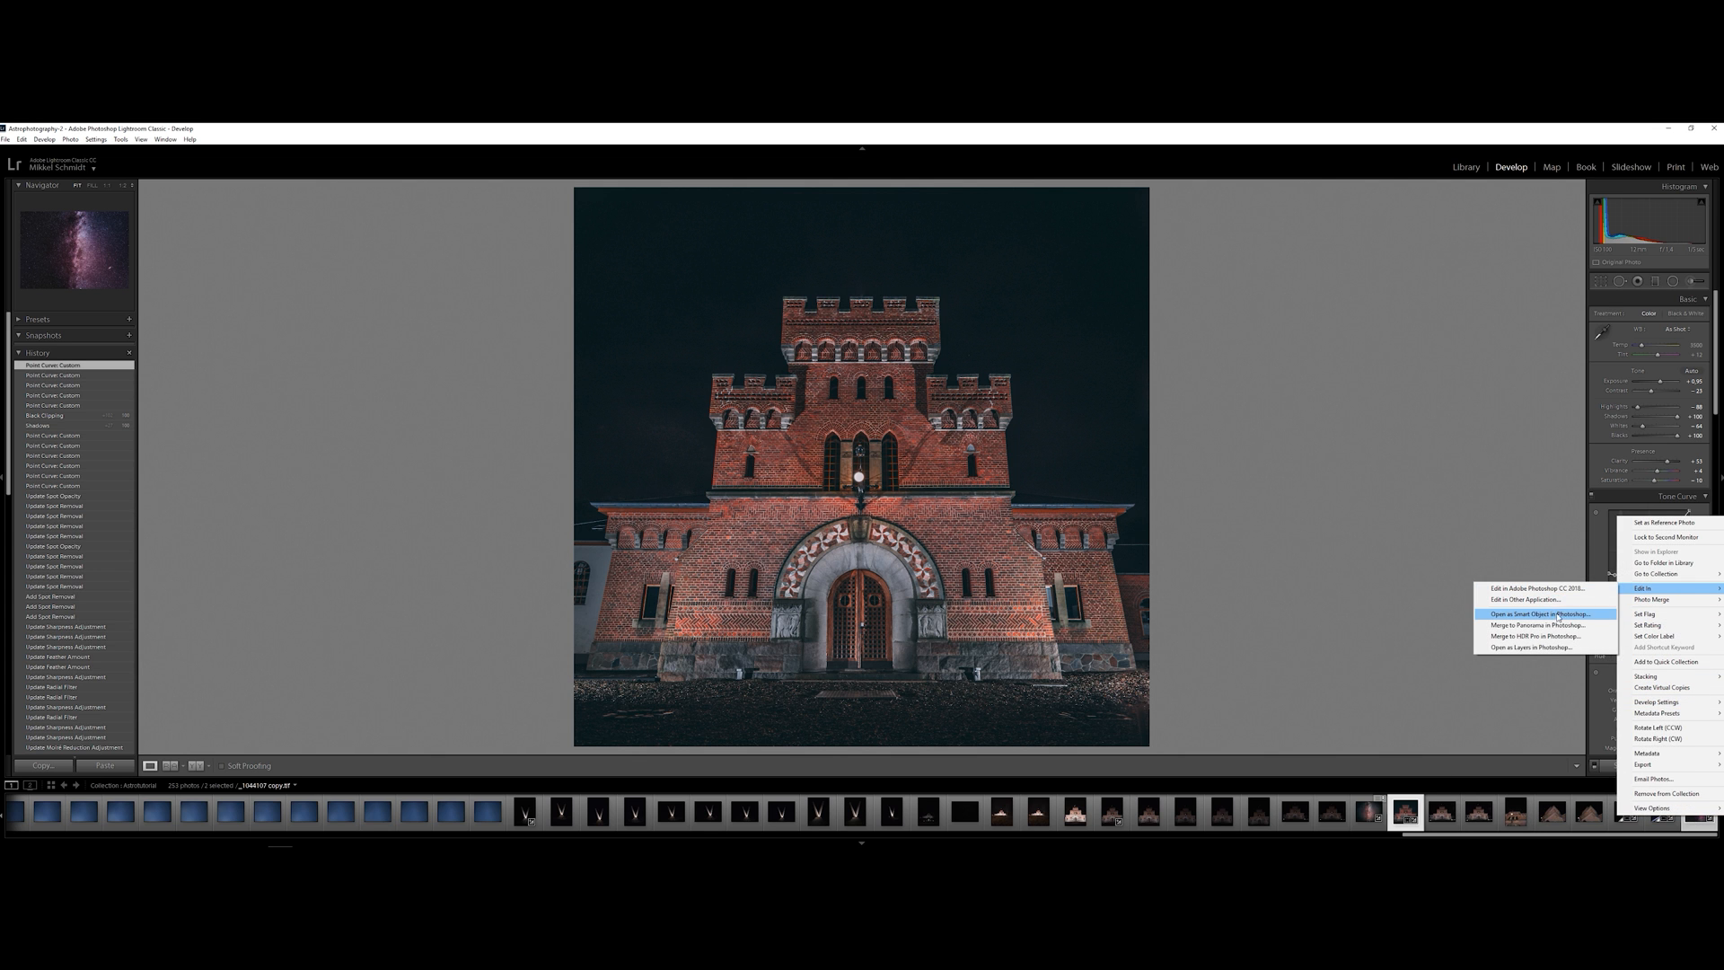
click(1543, 636)
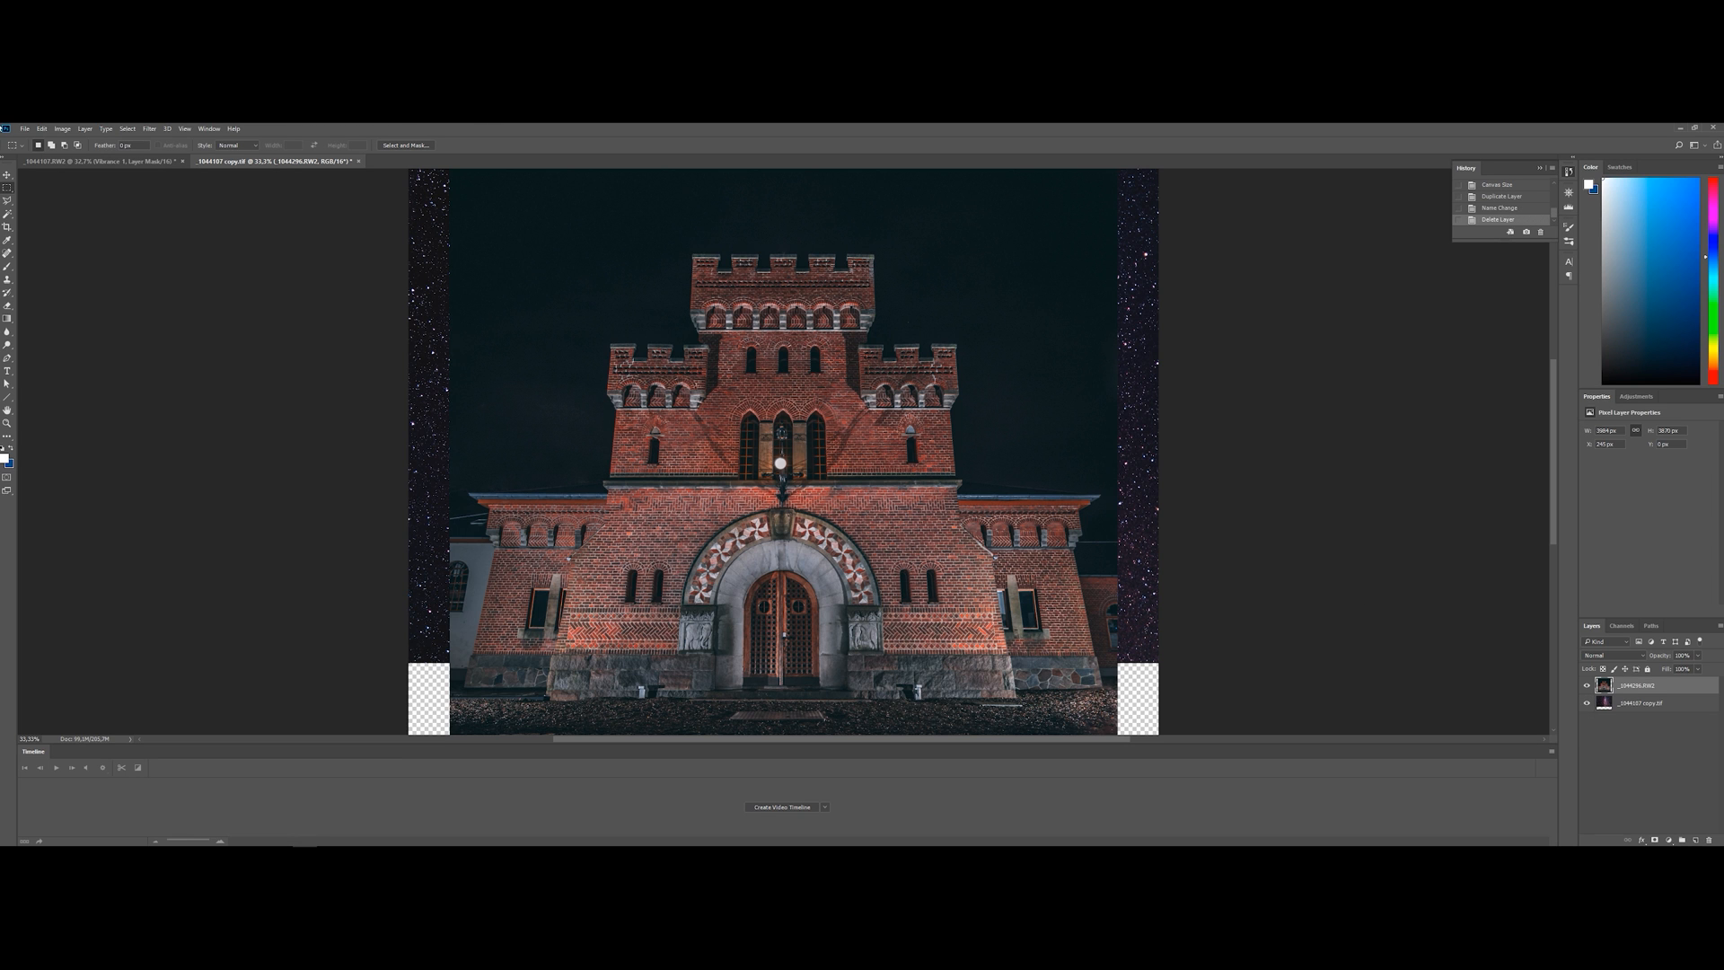
Enlarge the canvas height to 6000 pixels, anchoring the existing image at the base so the new space is added above
click(62, 129)
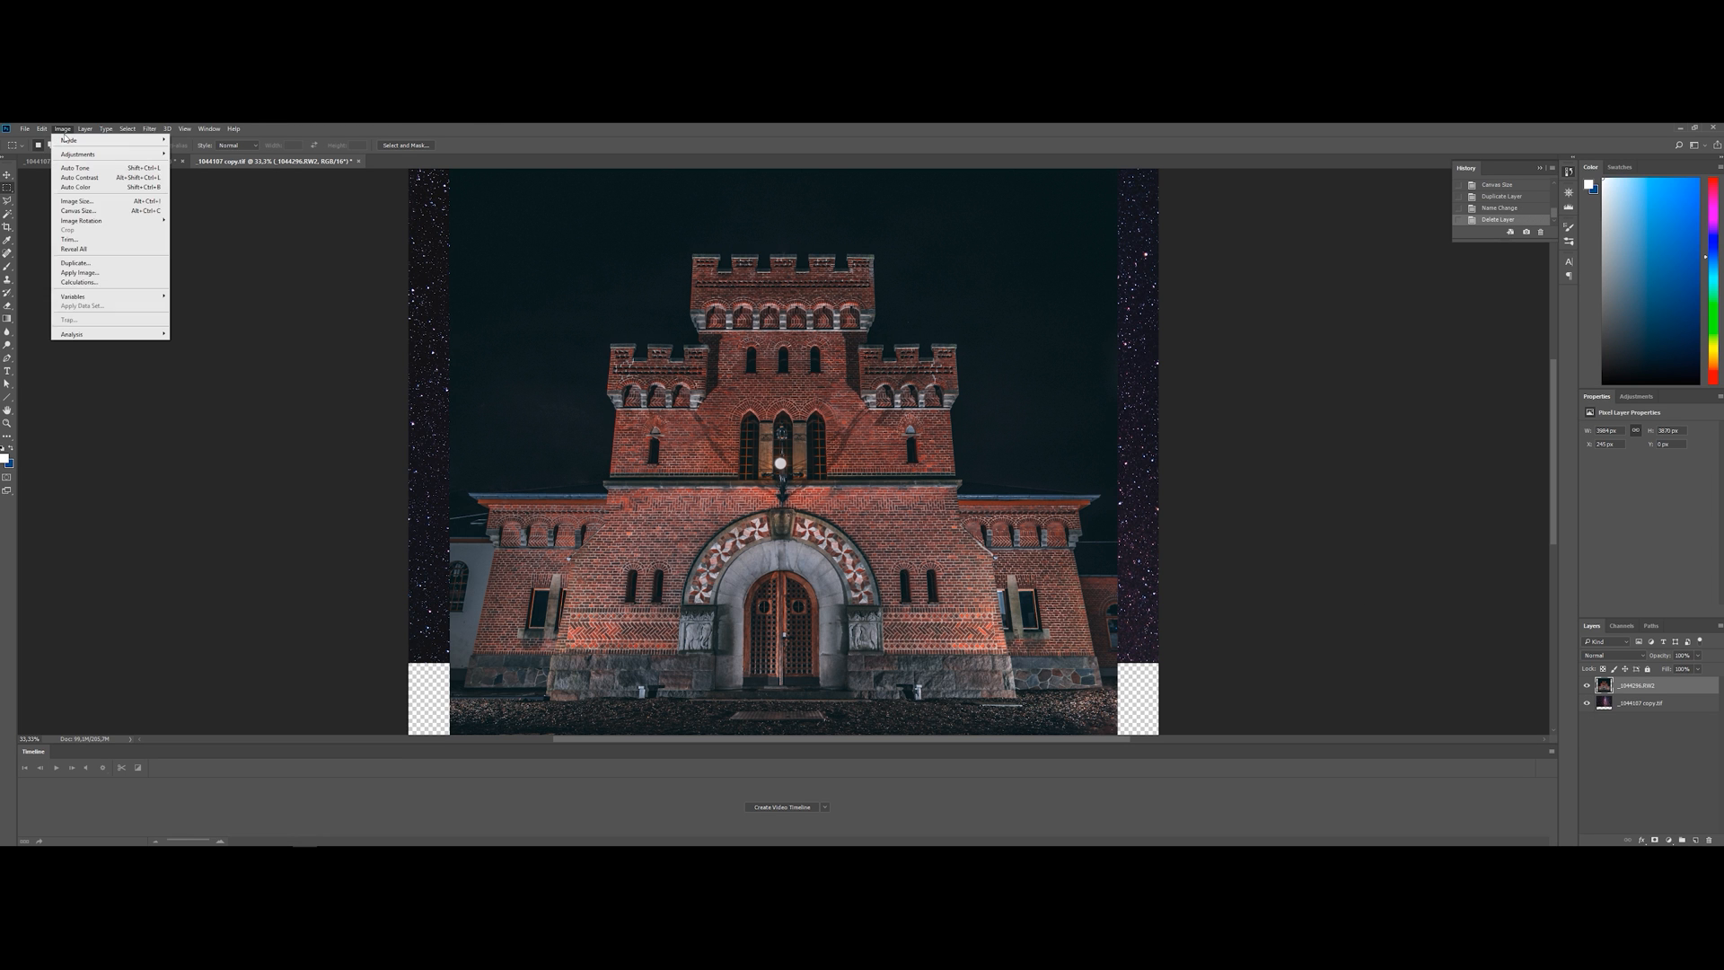
click(130, 211)
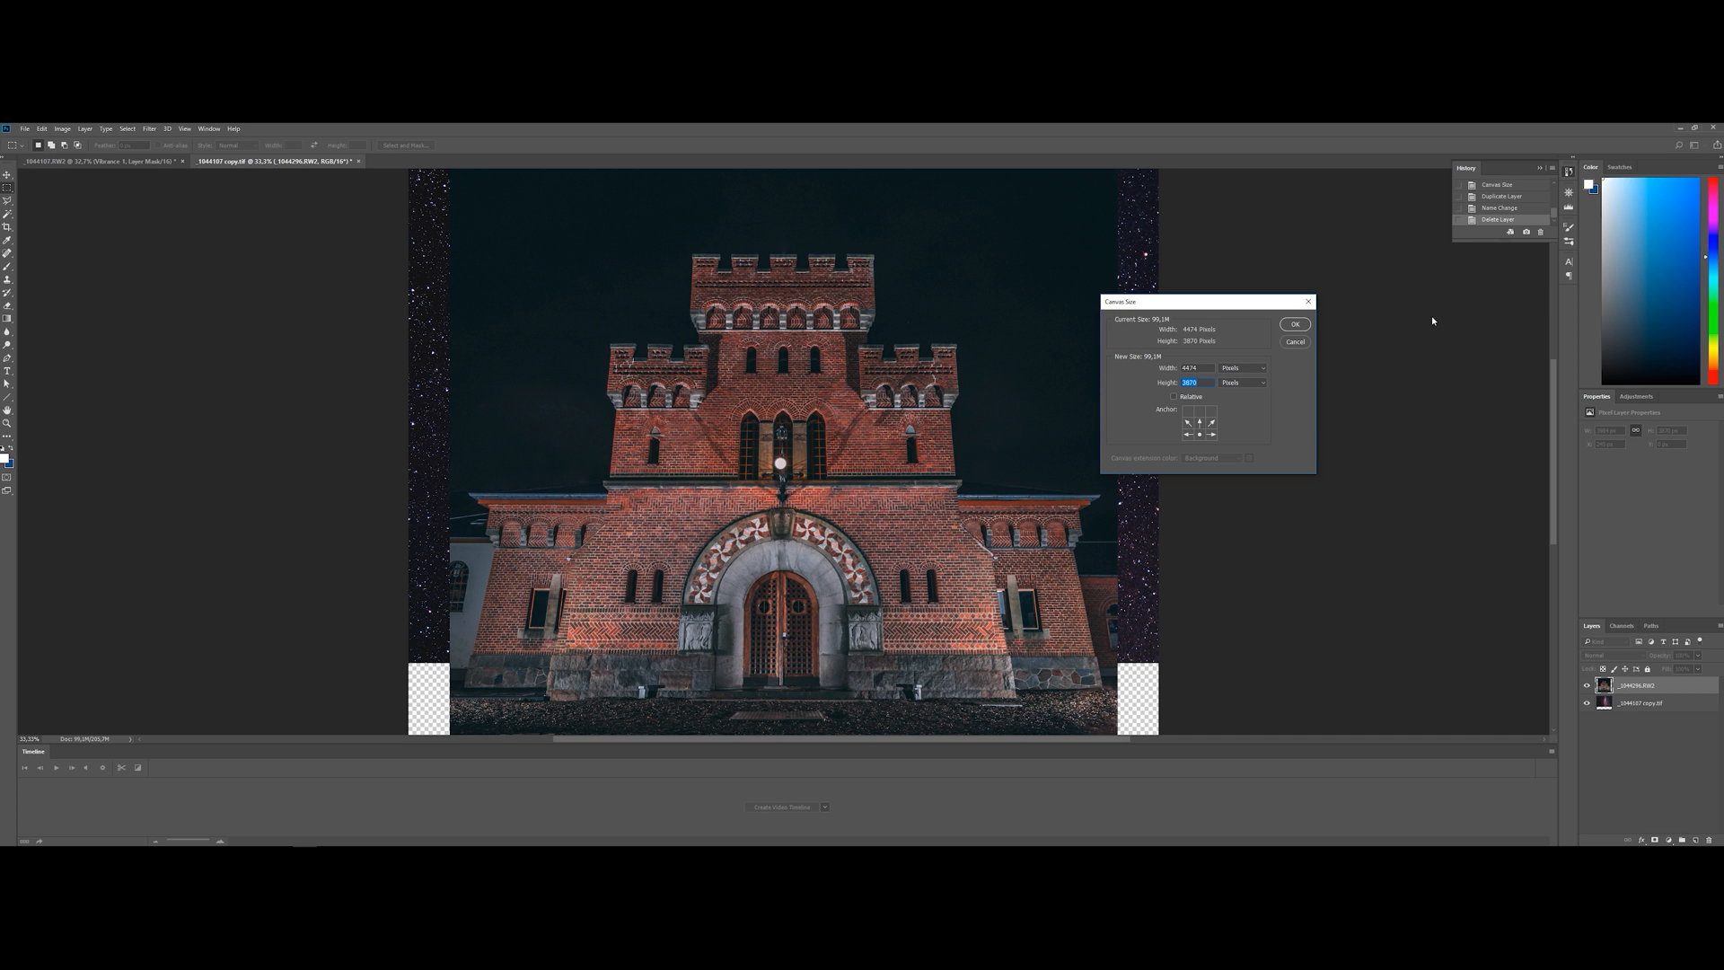
text(6000)
key(Return)
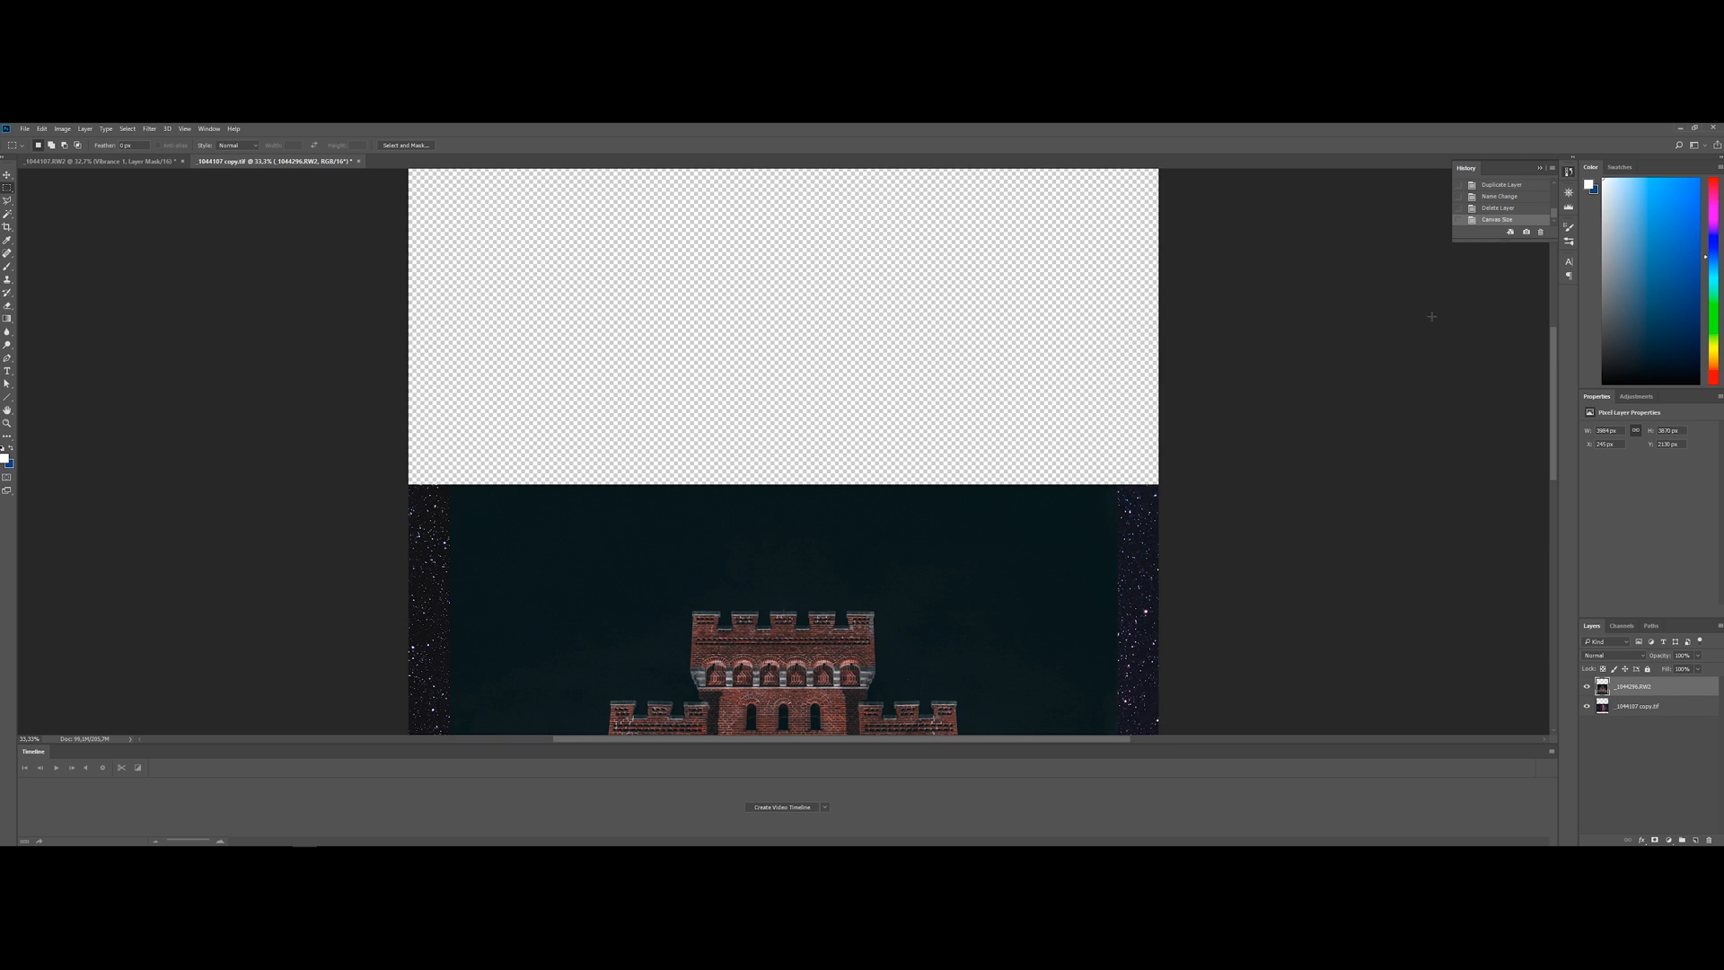
scroll(1034, 575, down, 4)
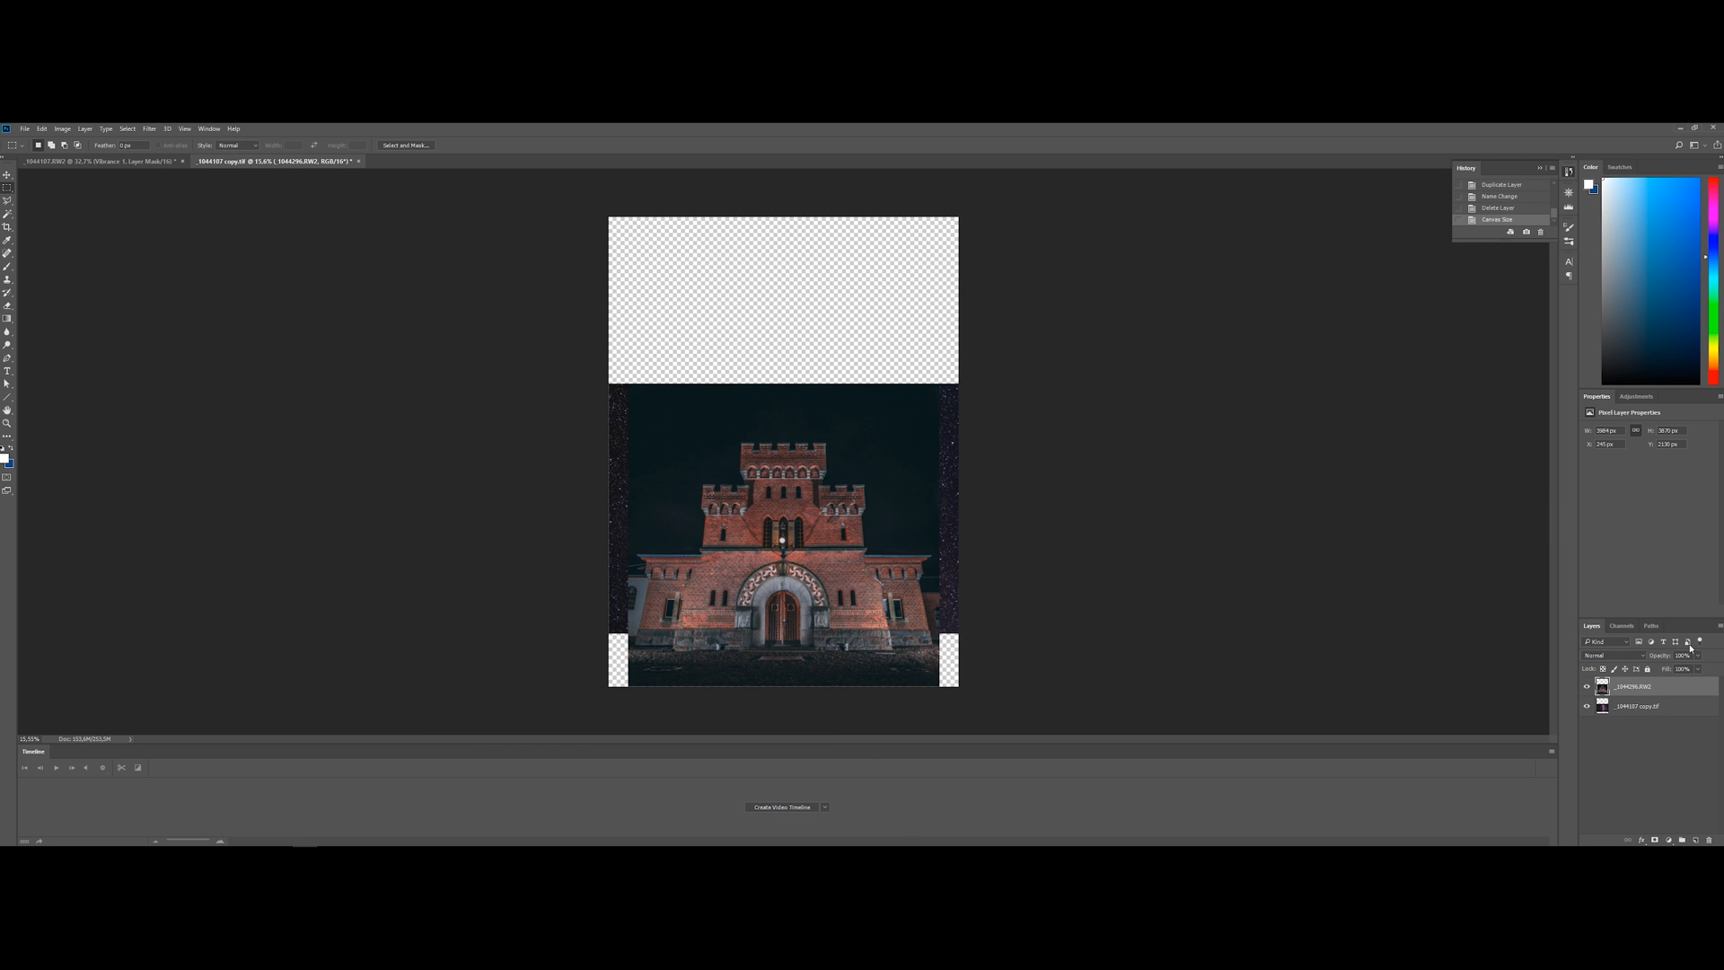
Move the Milky Way layer upward behind the castle photo so its galaxy band rises above the castle image
click(1647, 708)
key(v)
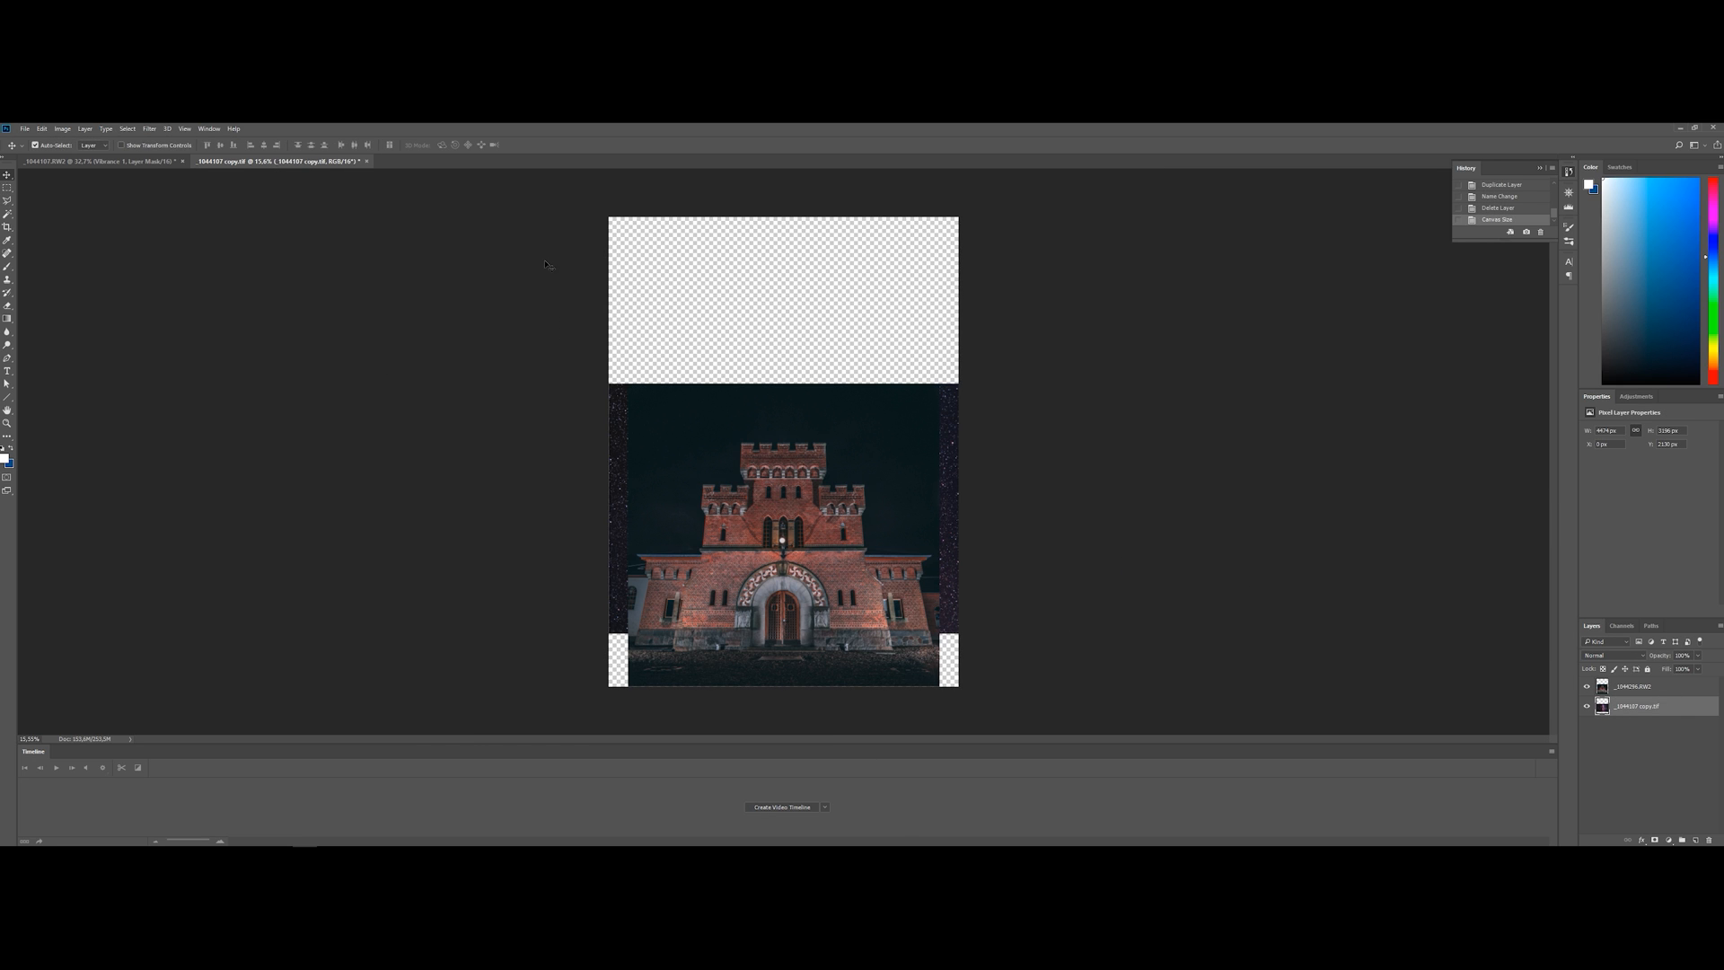
drag(944, 516, 977, 449)
scroll(1062, 508, up, 5)
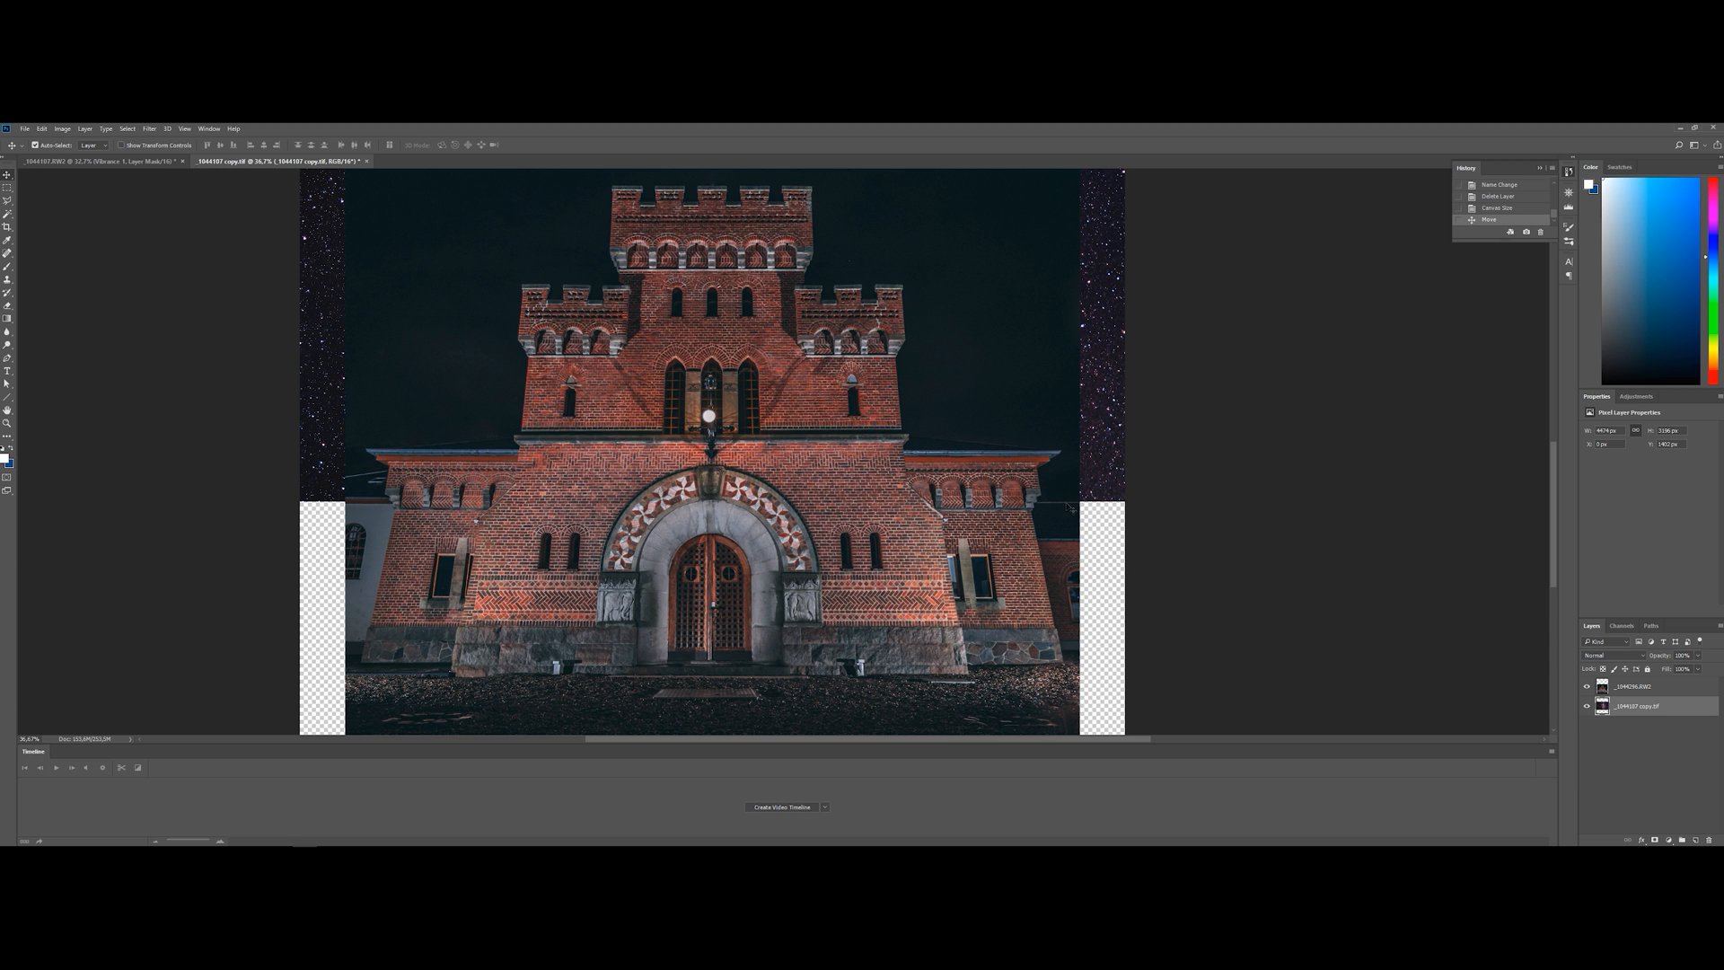
scroll(1057, 508, up, 8)
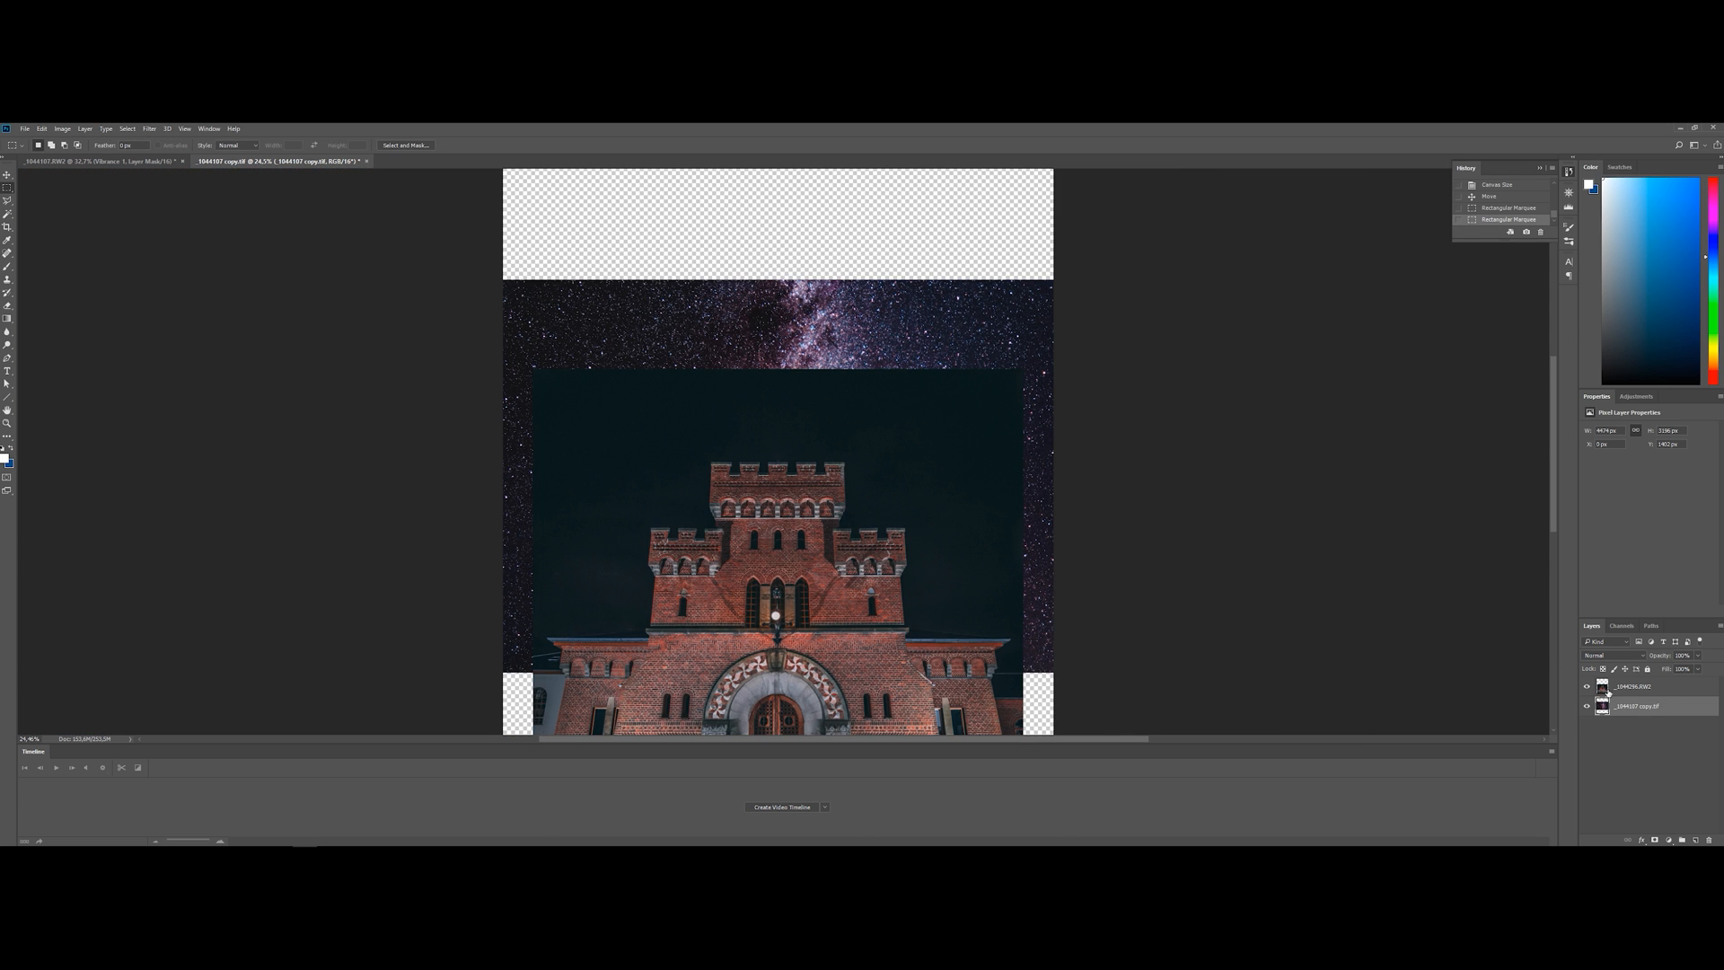
On the castle layer, select the full-width area above the photo and fill it with Content-Aware
click(1608, 690)
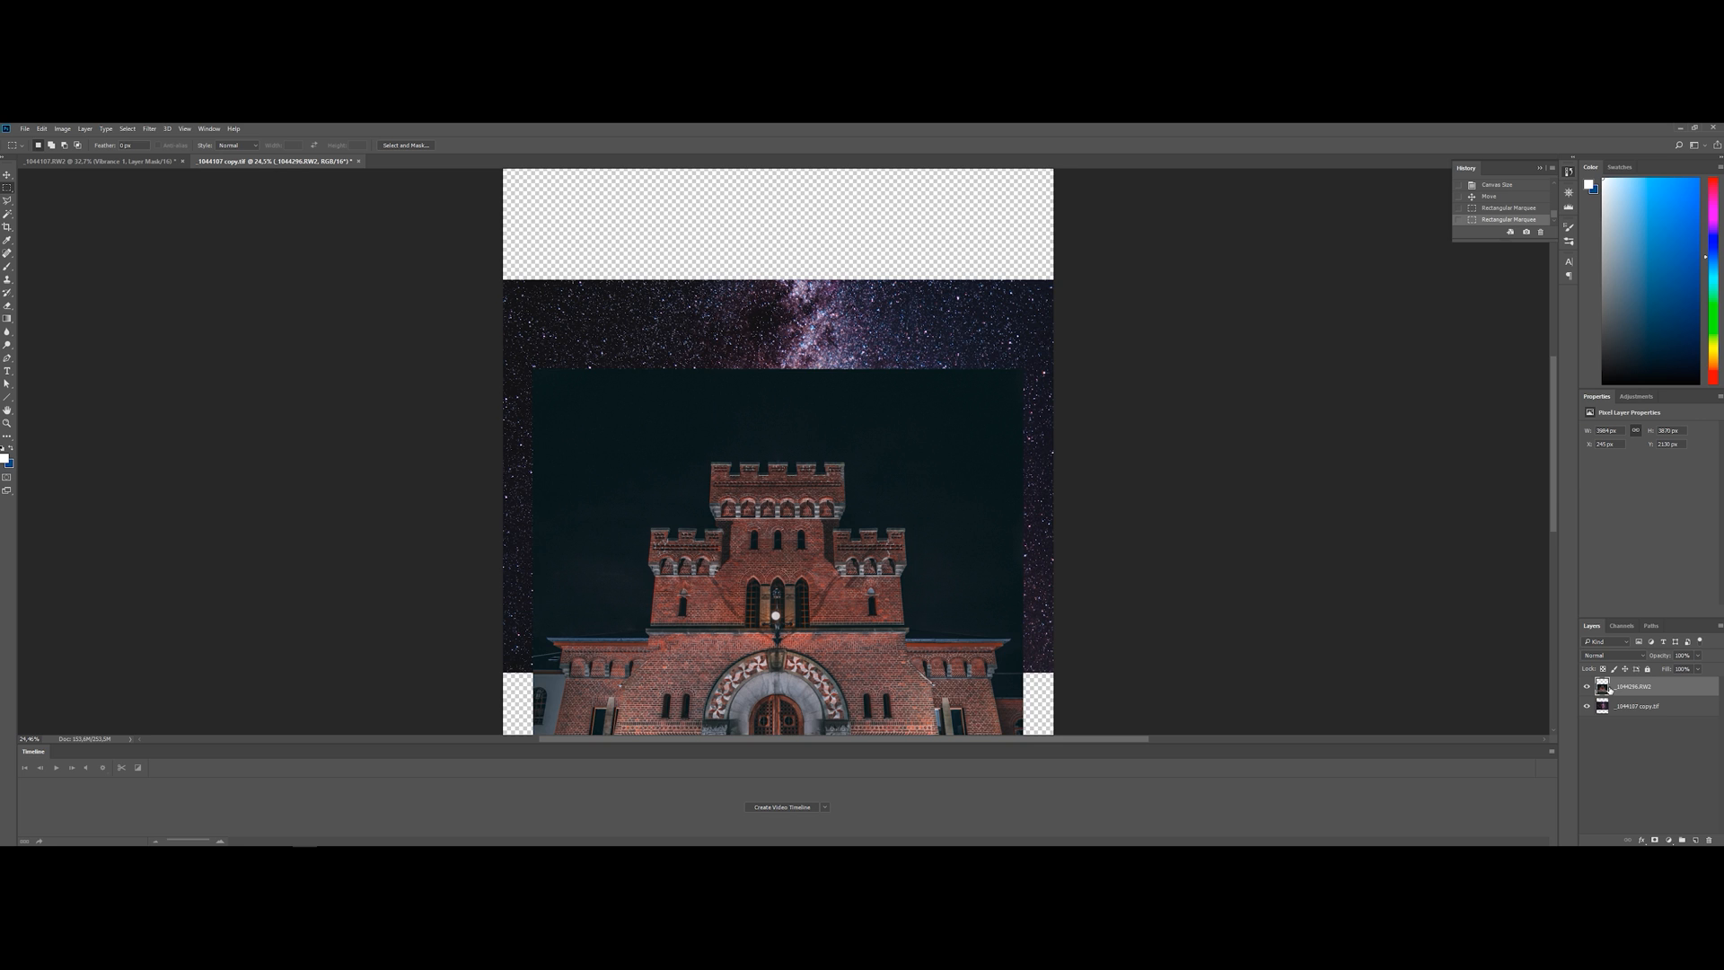
scroll(805, 434, up, 3)
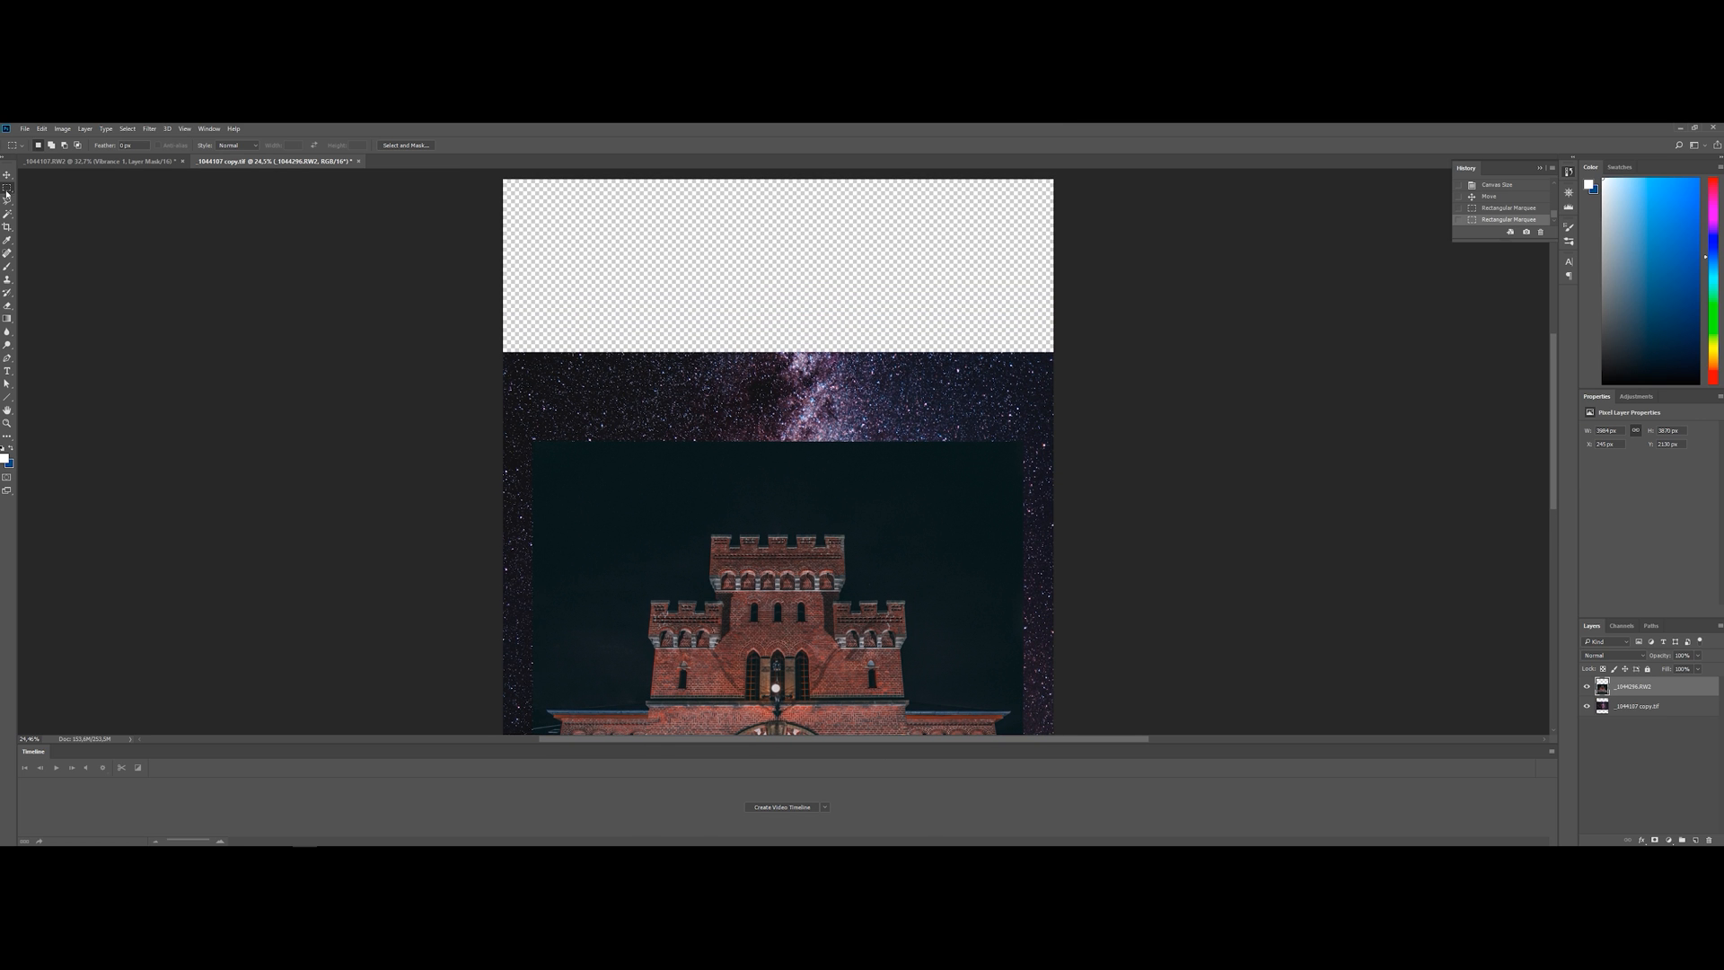
drag(499, 176, 1149, 442)
right_click(787, 312)
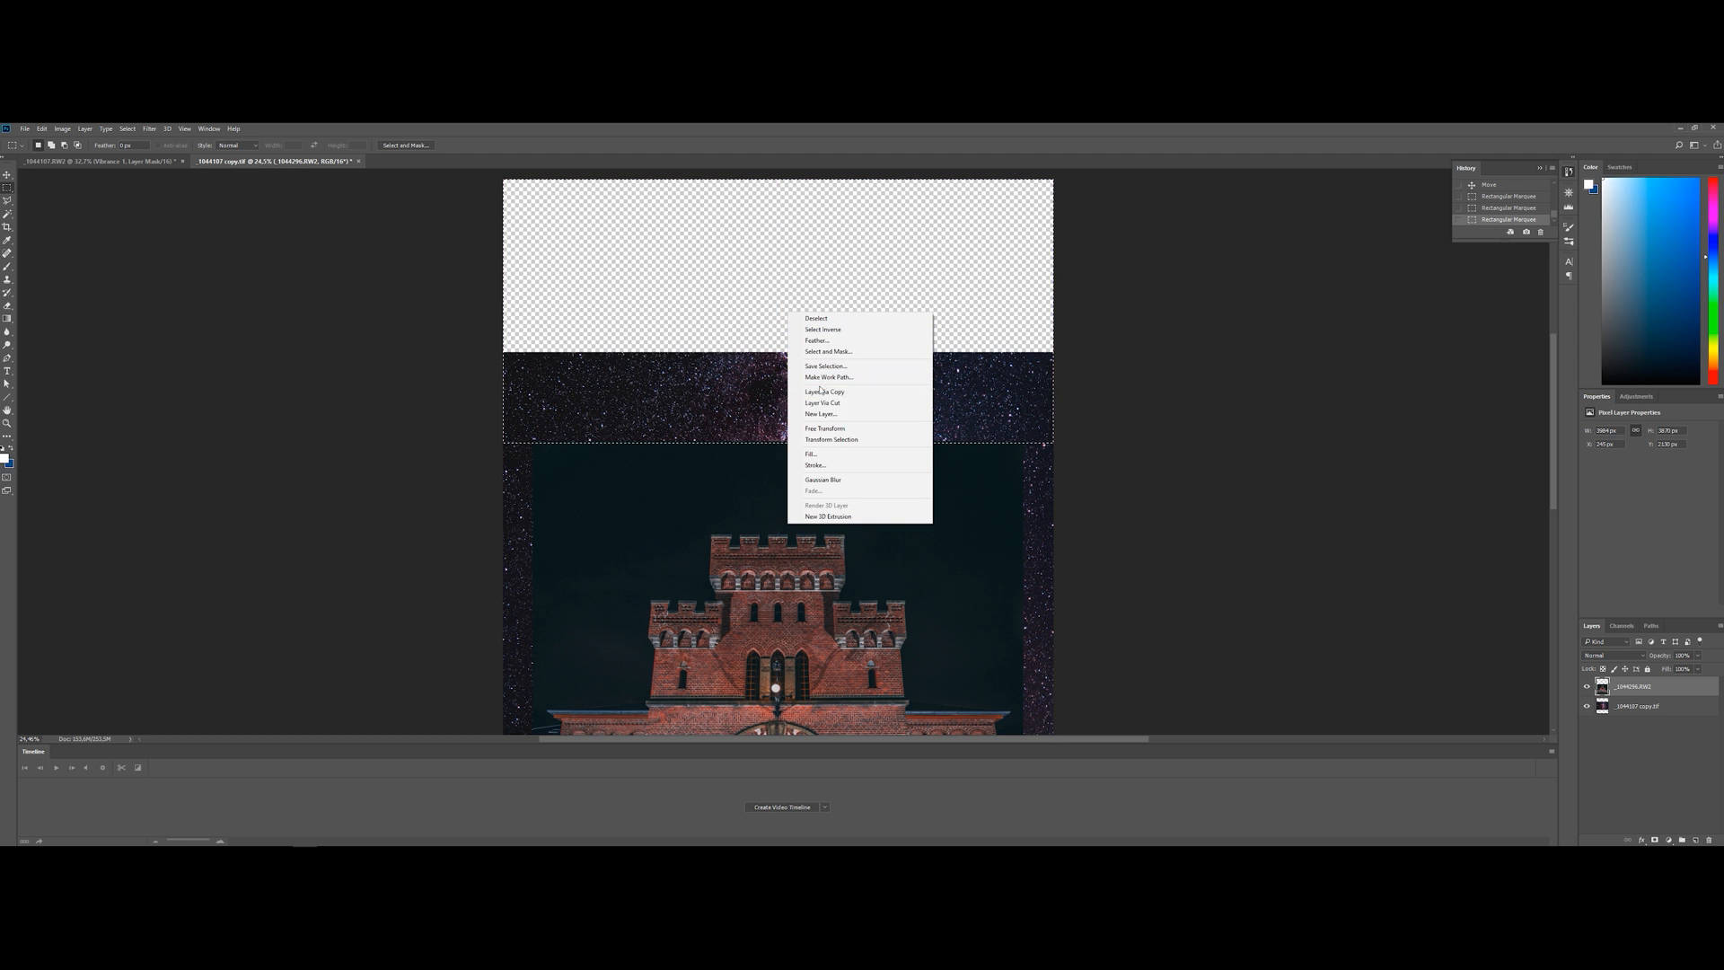
click(857, 454)
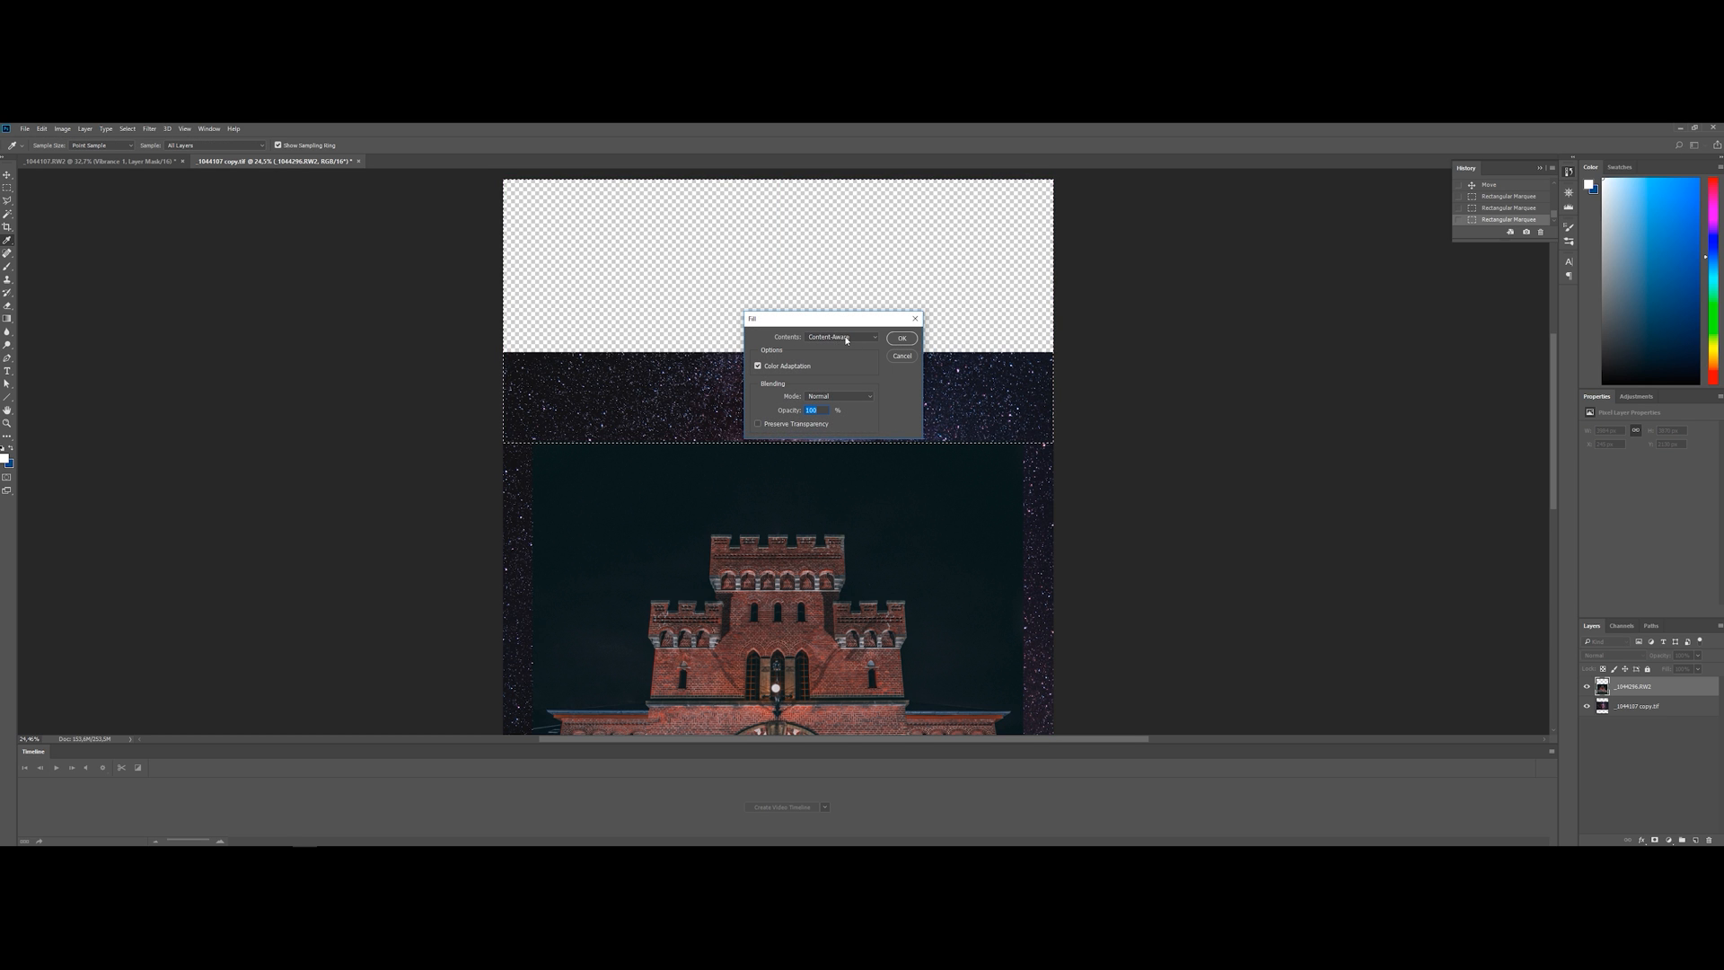
click(902, 337)
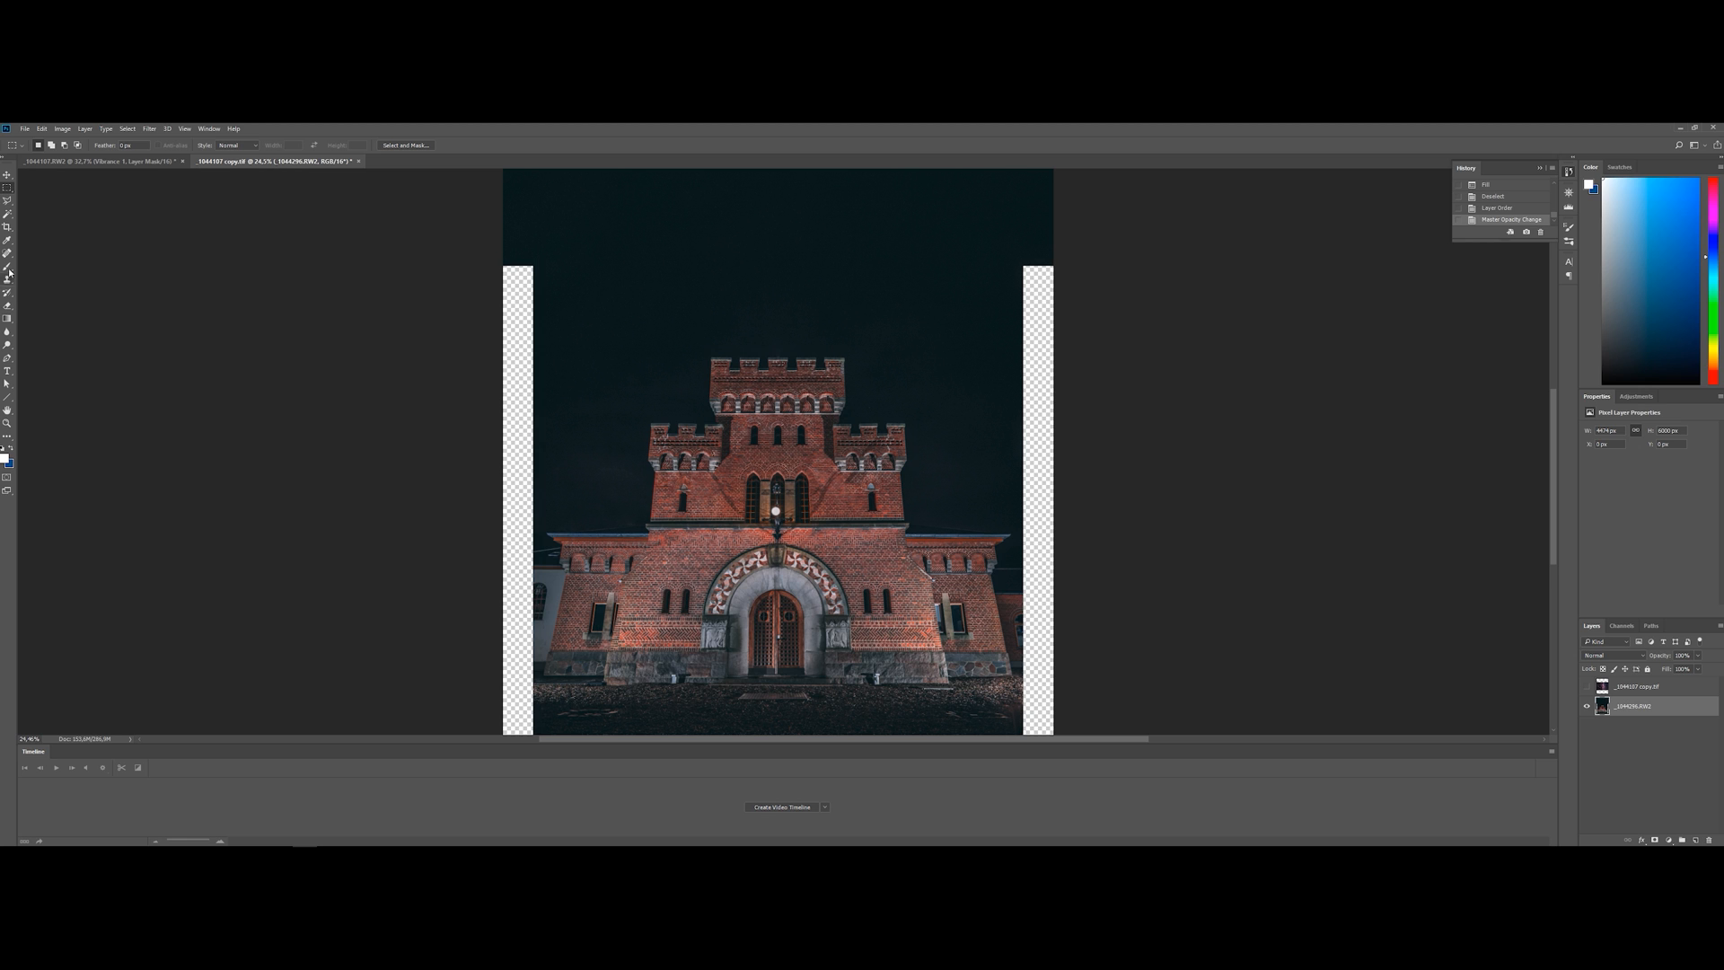
Select the dark sky around the castle on the castle layer with the Magic Wand
click(15, 214)
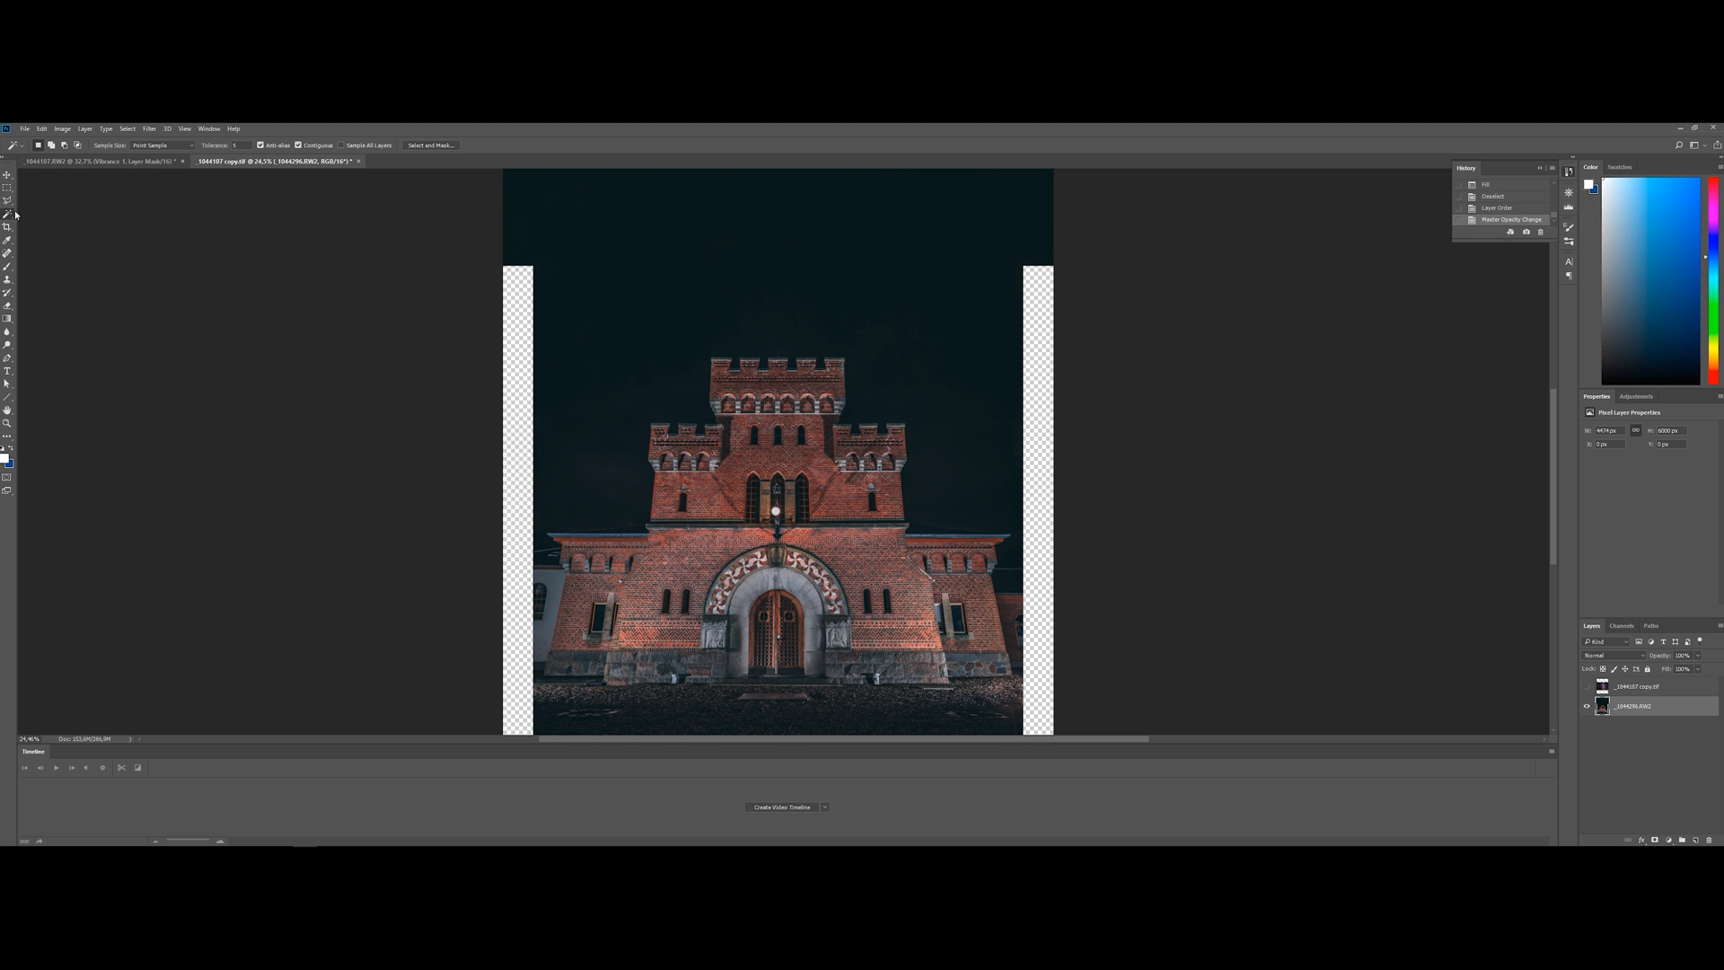
click(599, 494)
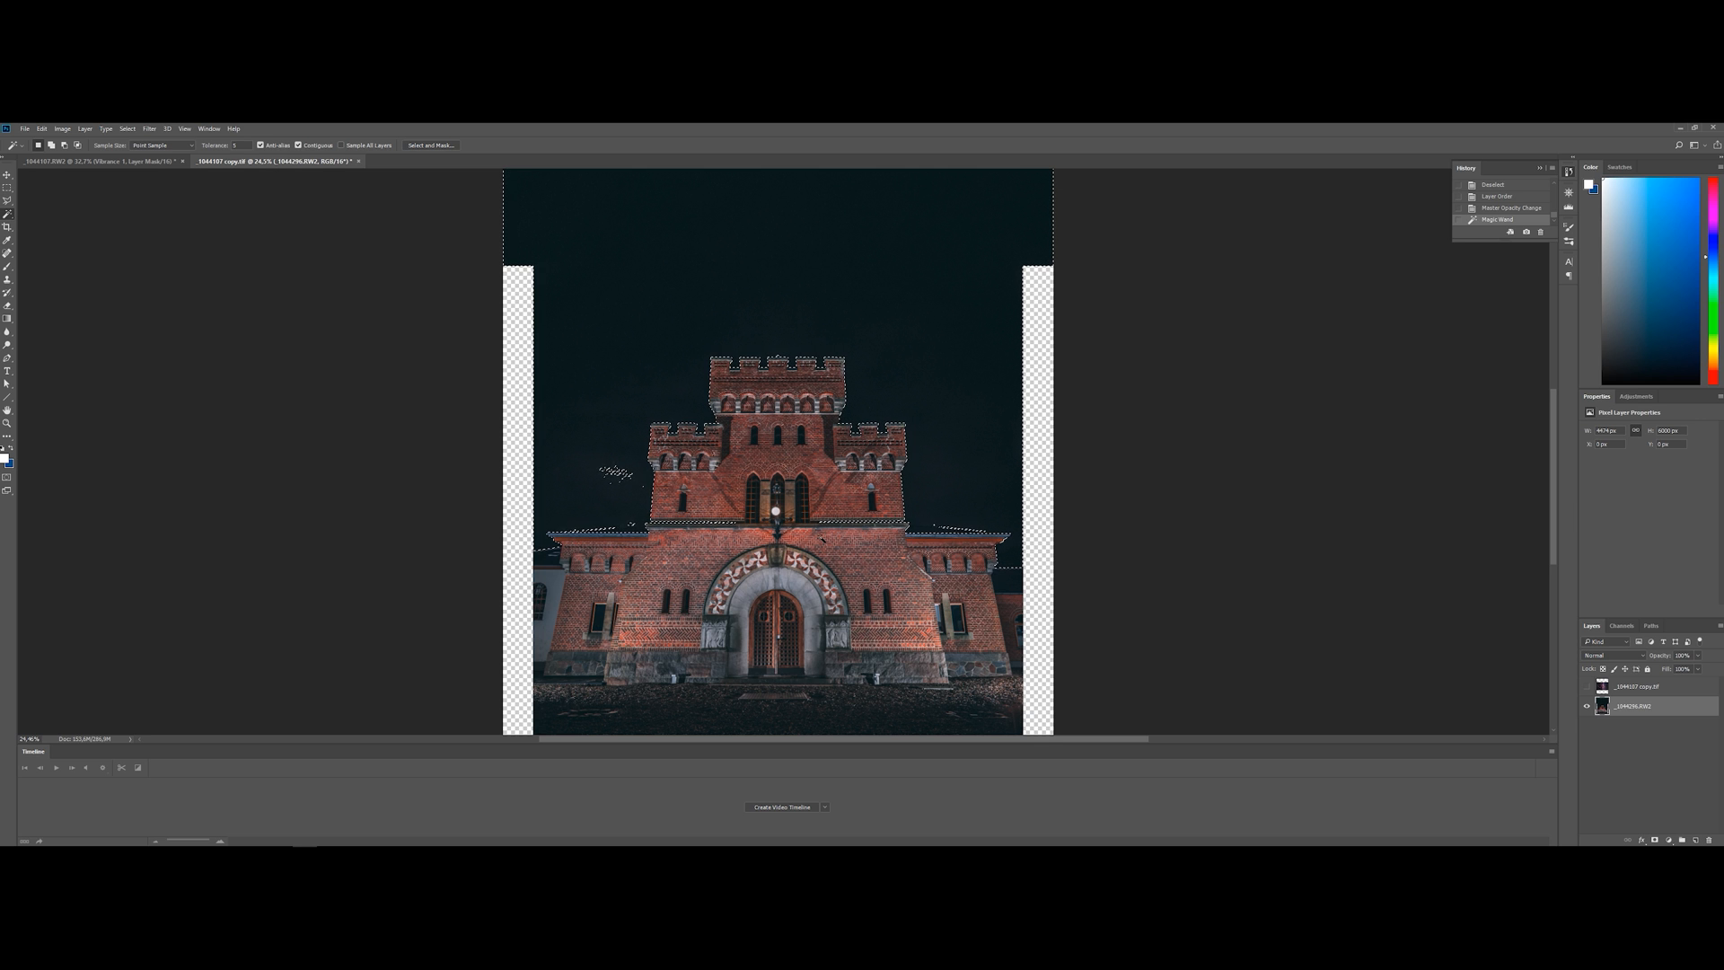
Add the missed speckles in the sky beside the castle's left tower to the selection with the Polygonal Lasso
click(7, 200)
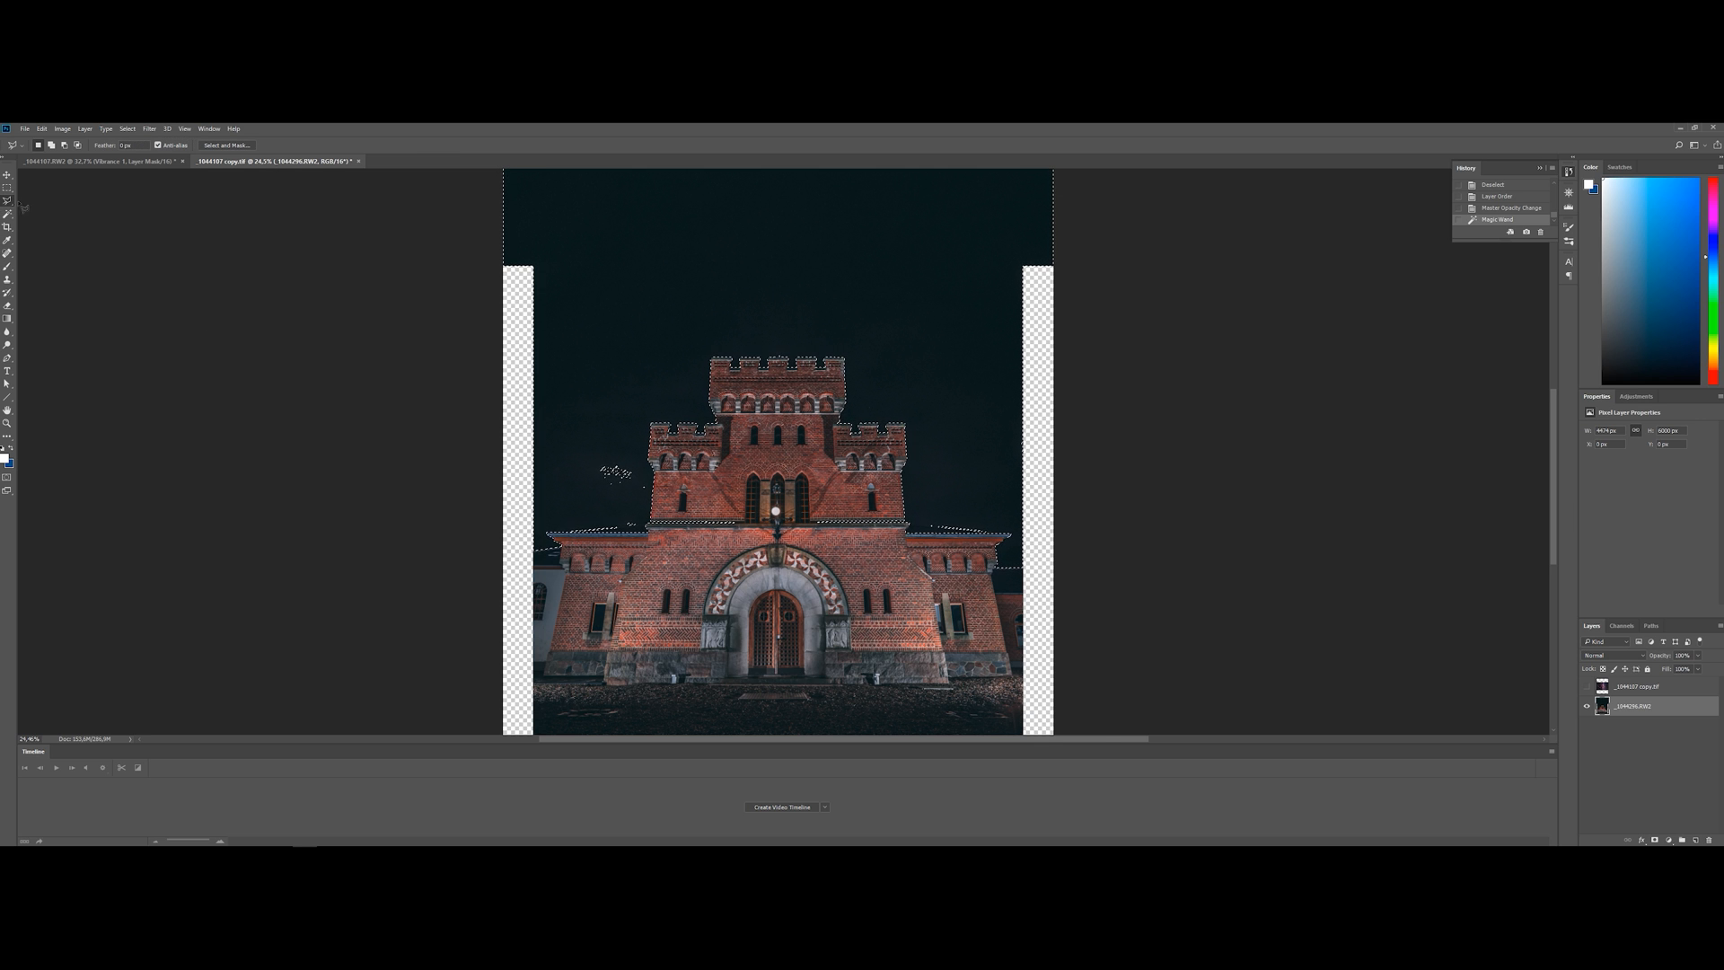
scroll(498, 557, up, 2)
scroll(499, 556, up, 4)
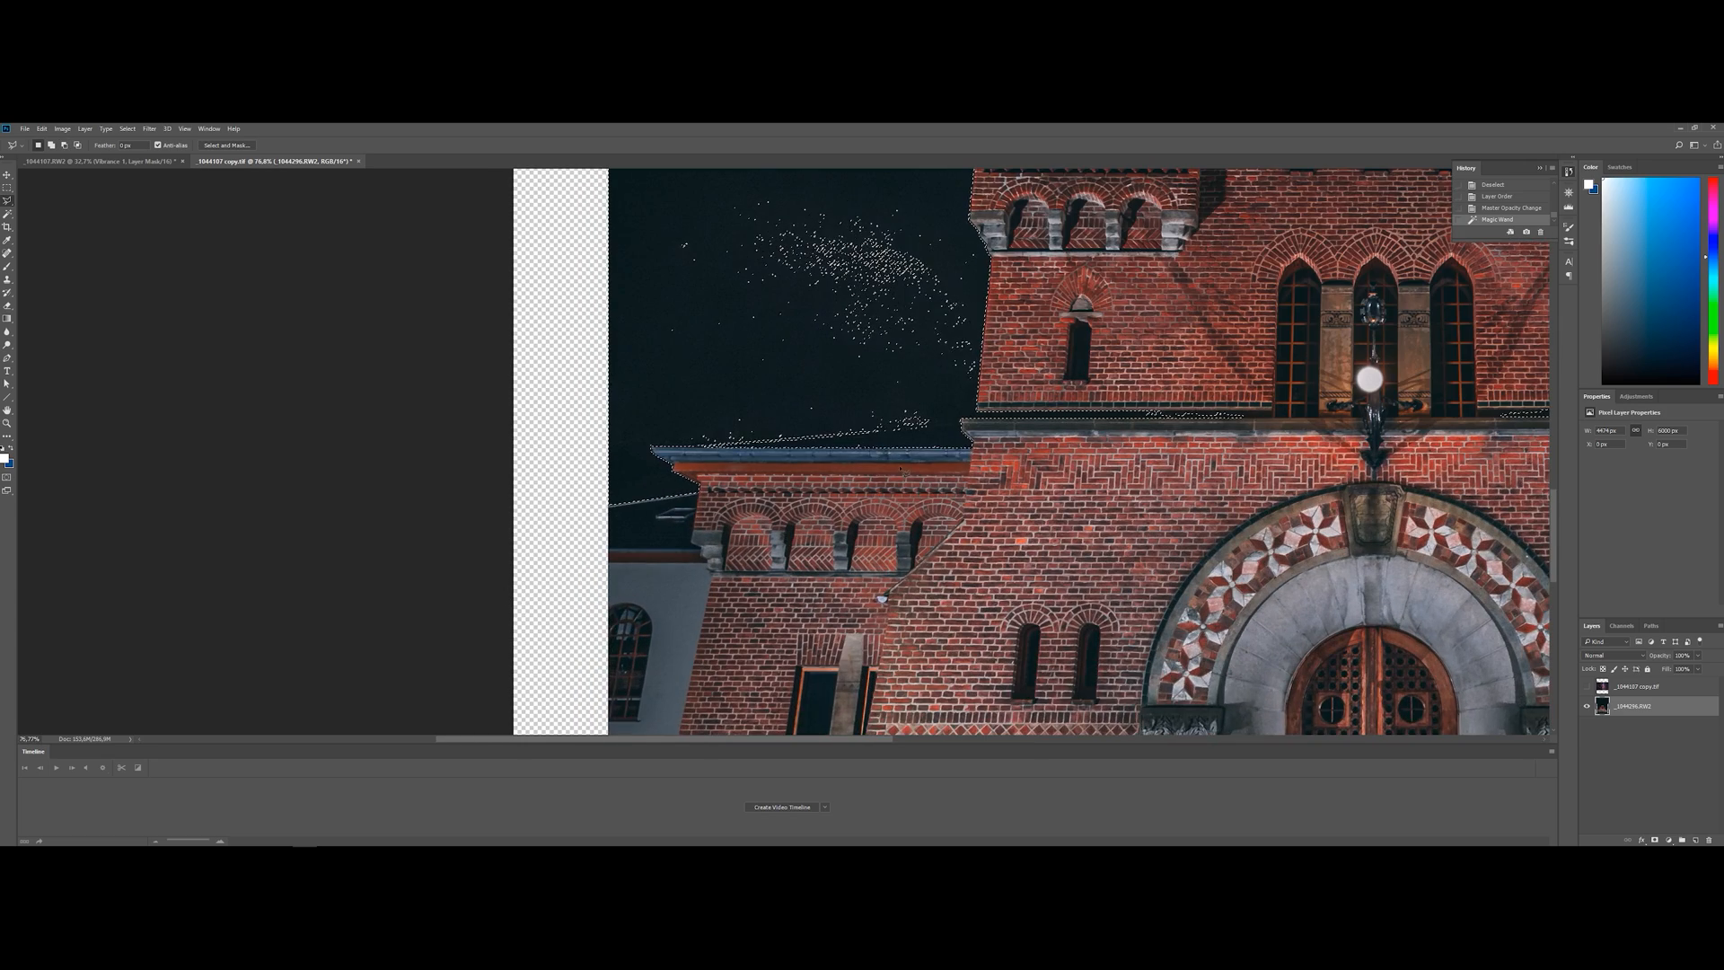
scroll(956, 570, up, 3)
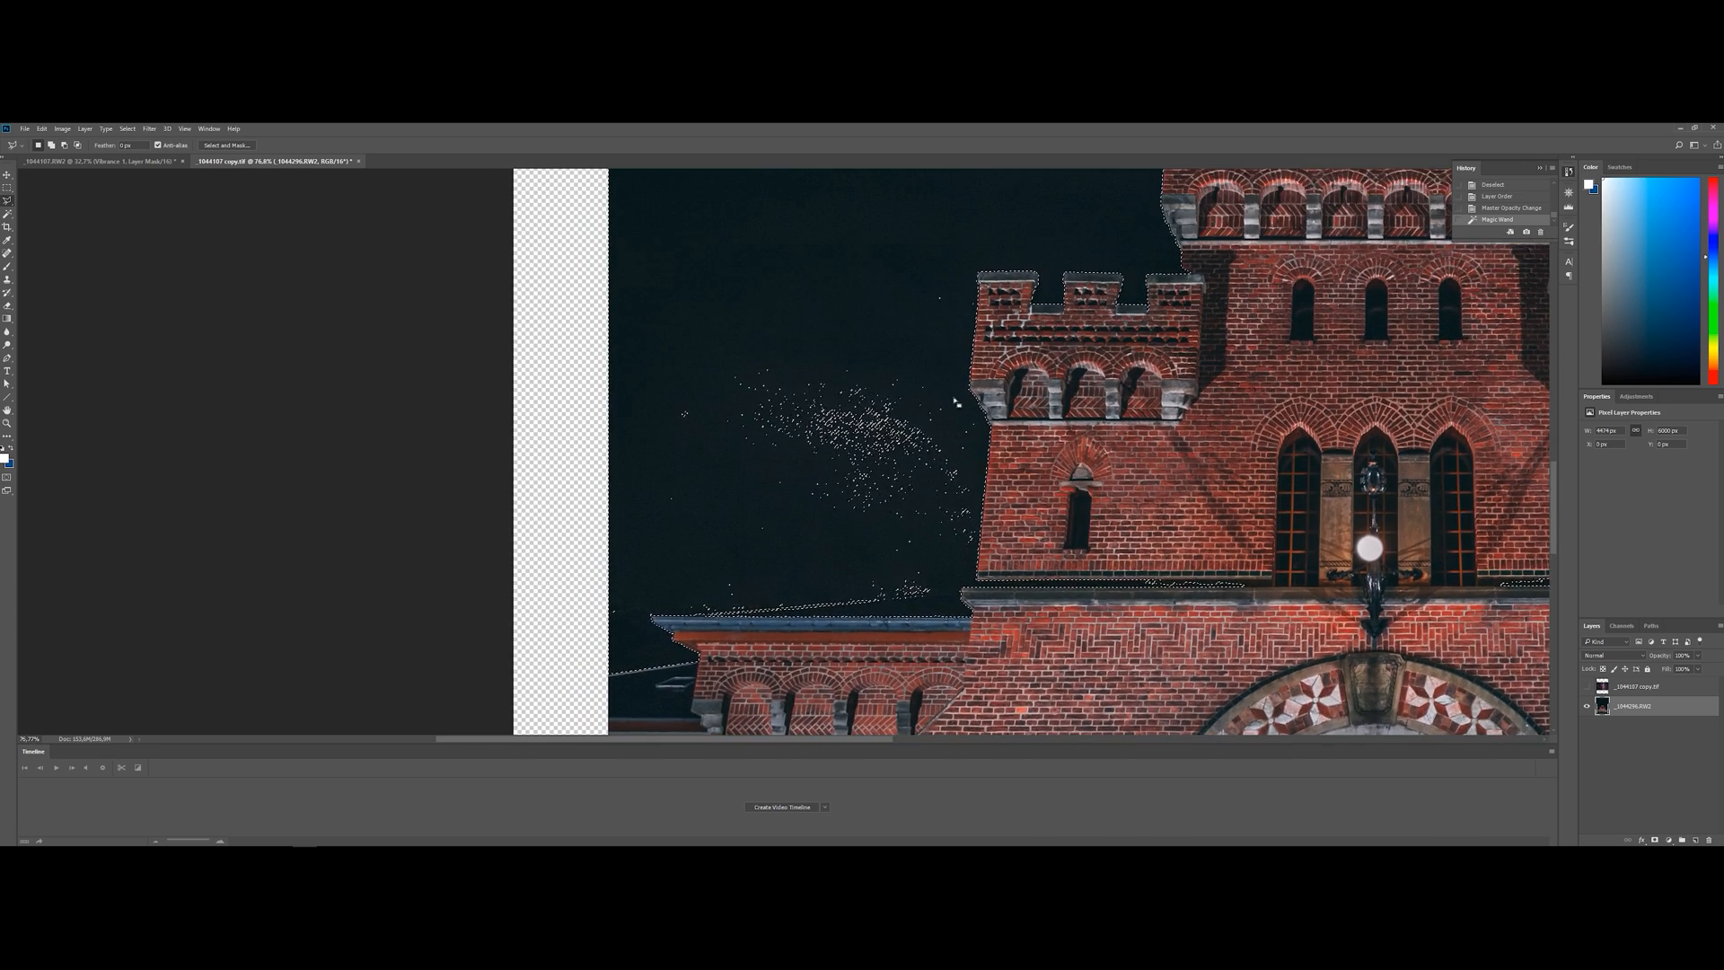
scroll(957, 571, up, 1)
shift+click(985, 255)
click(967, 403)
click(990, 447)
click(995, 537)
click(987, 624)
click(958, 676)
click(929, 690)
click(786, 706)
click(985, 254)
Clean up the sky selection above the castle's left wing roof with the Polygonal Lasso
scroll(669, 539, down, 3)
scroll(669, 539, up, 2)
alt+click(588, 552)
click(1023, 512)
click(588, 553)
click(1018, 593)
scroll(1019, 593, up, 4)
scroll(974, 520, up, 3)
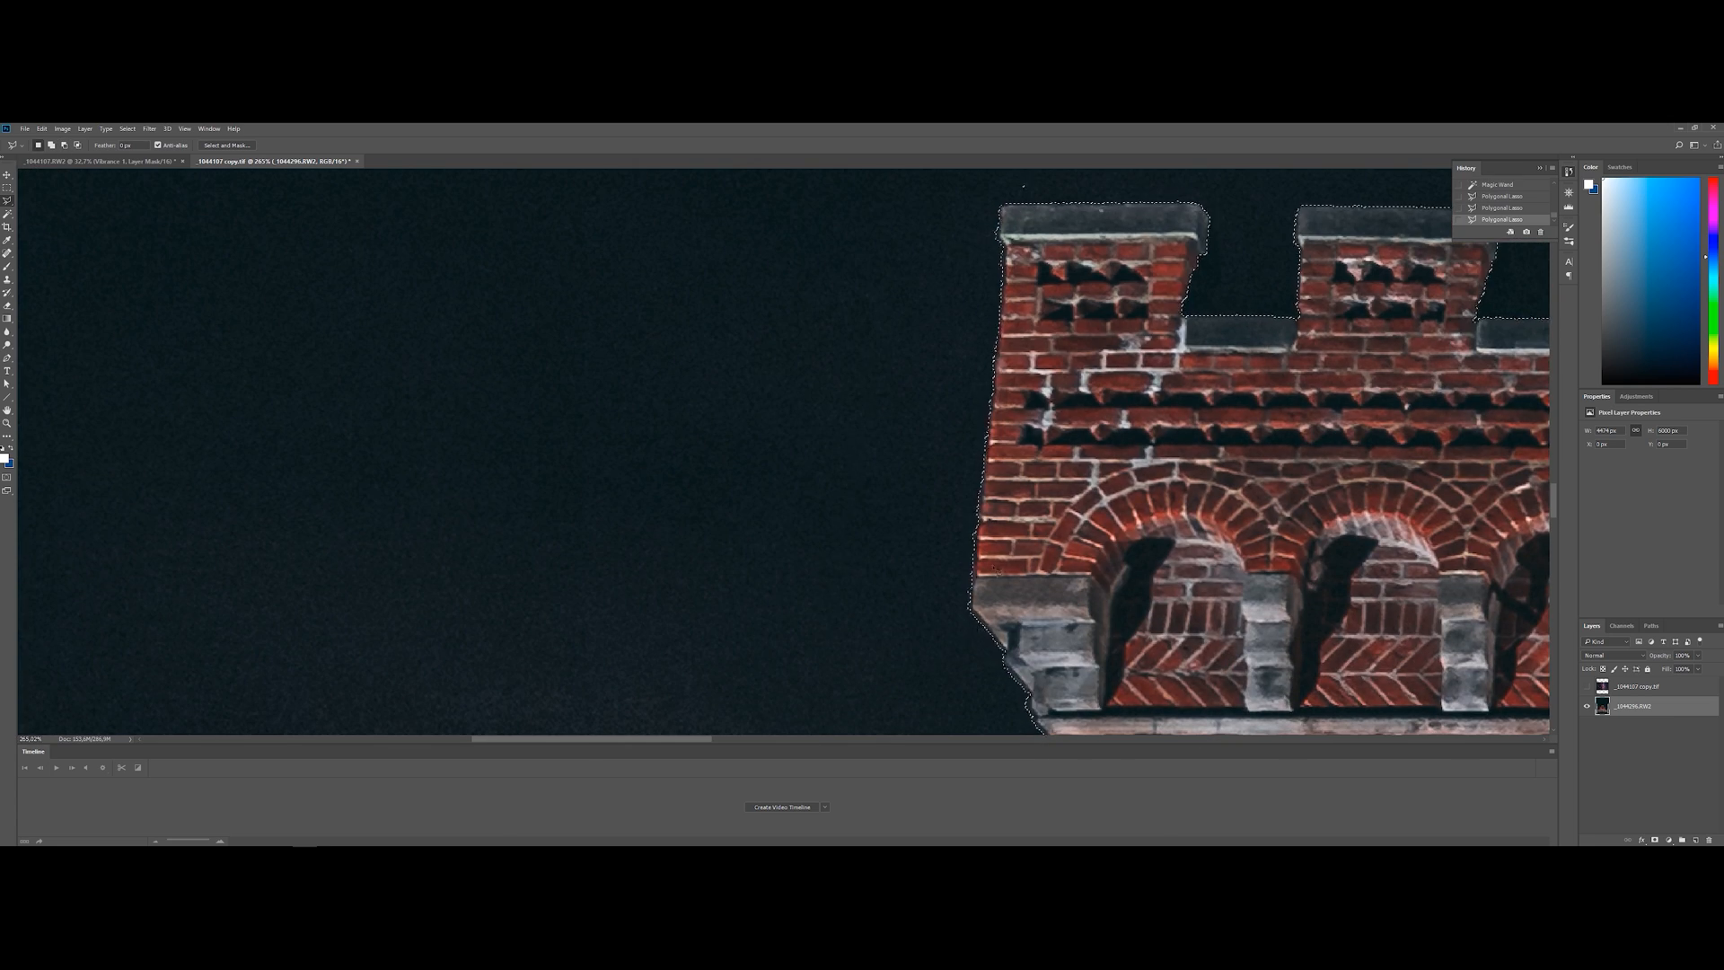
Add the remaining sky patches along the outer edge of the left tower to the selection
click(967, 627)
click(835, 658)
click(790, 547)
click(970, 239)
click(1007, 247)
scroll(1008, 247, up, 2)
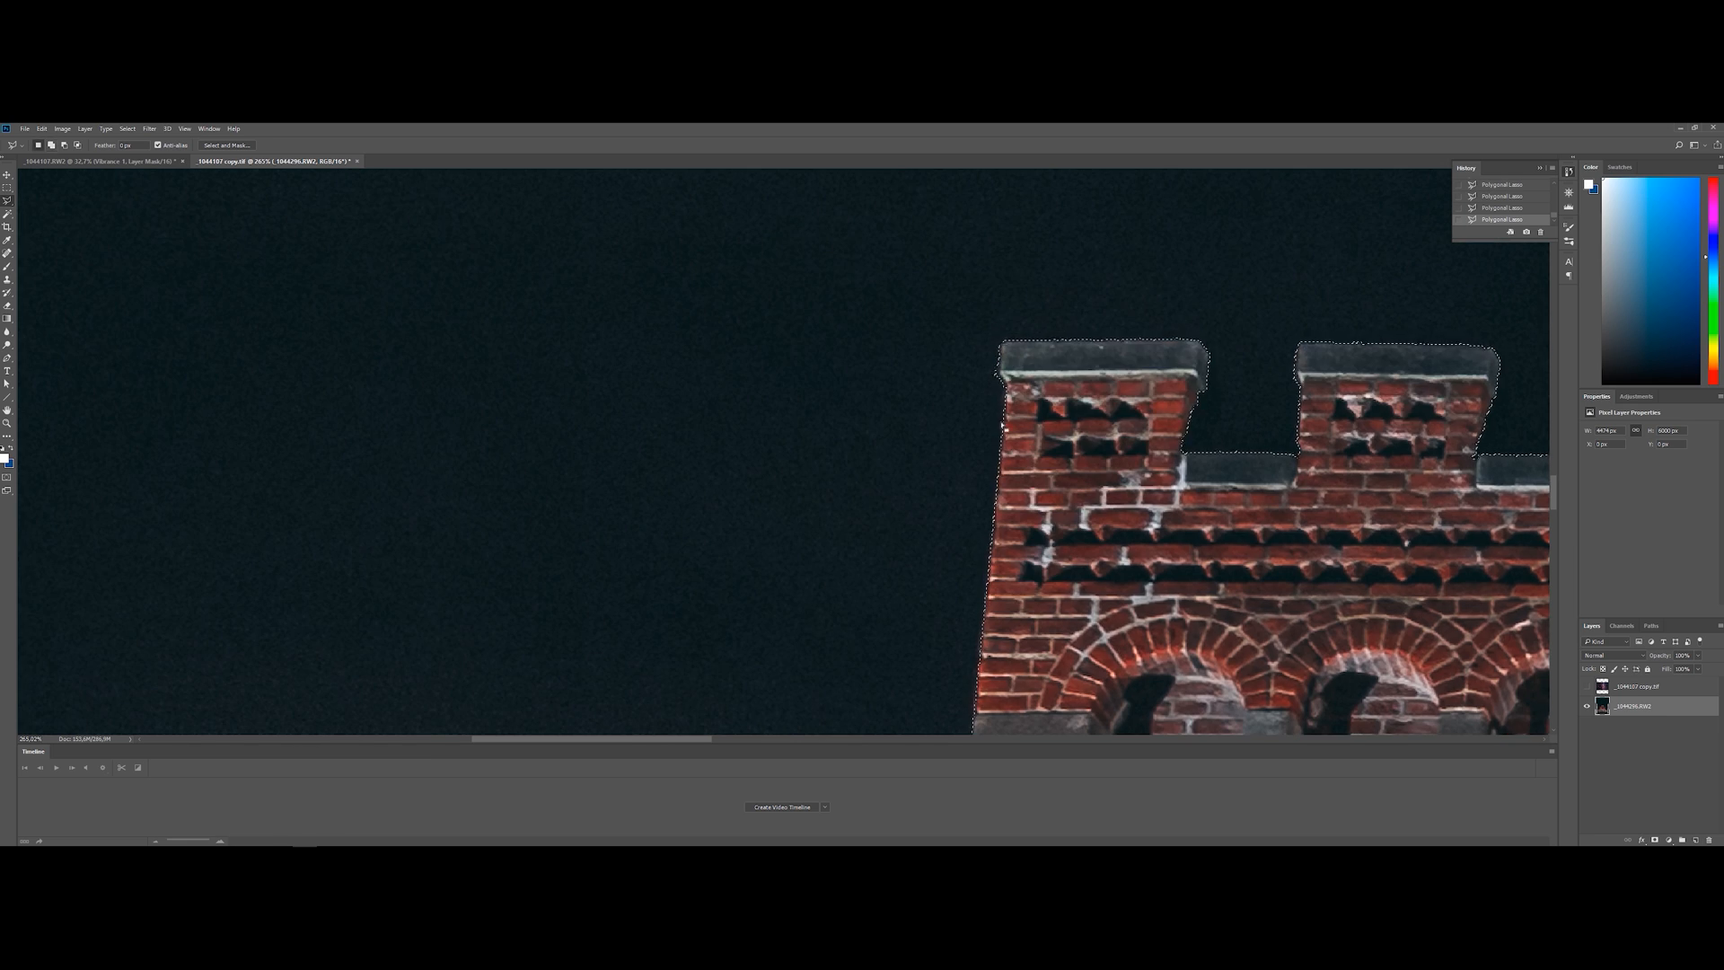
Tidy the sky selection above and between the left tower's battlements with the Polygonal Lasso
scroll(997, 333, right, 4)
click(471, 341)
click(1203, 347)
click(770, 217)
click(428, 285)
click(356, 335)
click(472, 341)
scroll(471, 341, up, 1)
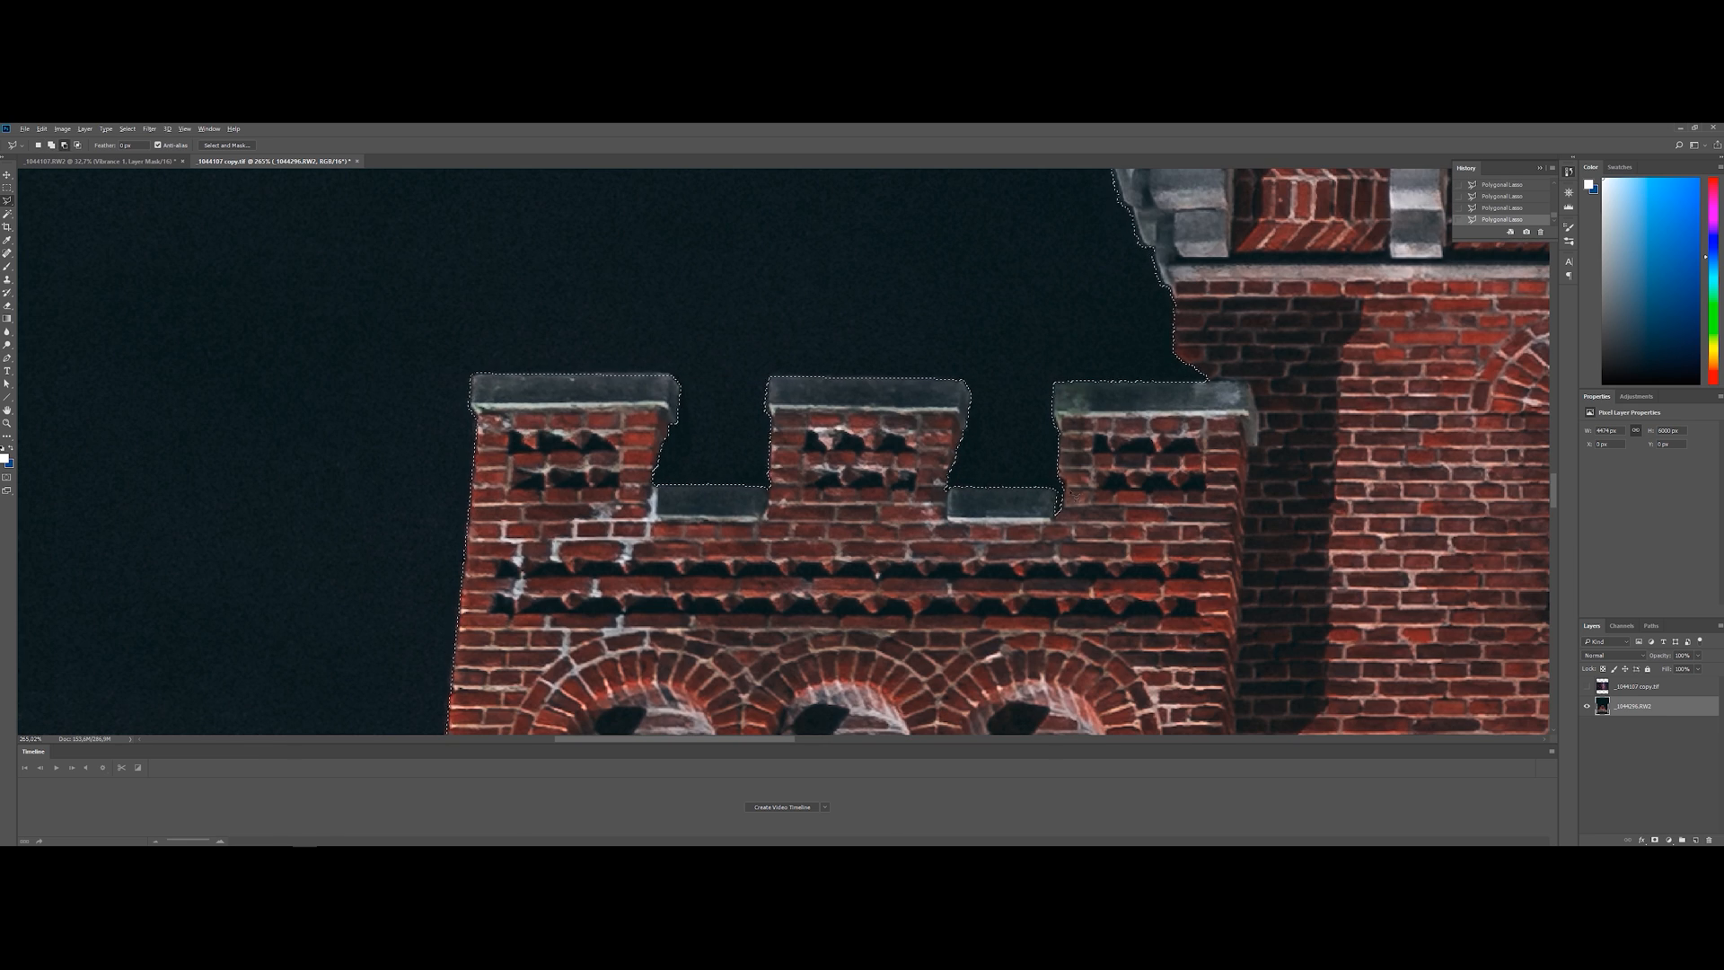
click(948, 522)
Outline the sky strip above the central tower and add it to the selection
scroll(463, 620, down, 10)
scroll(632, 351, up, 3)
click(1332, 362)
click(1289, 305)
click(961, 273)
click(686, 293)
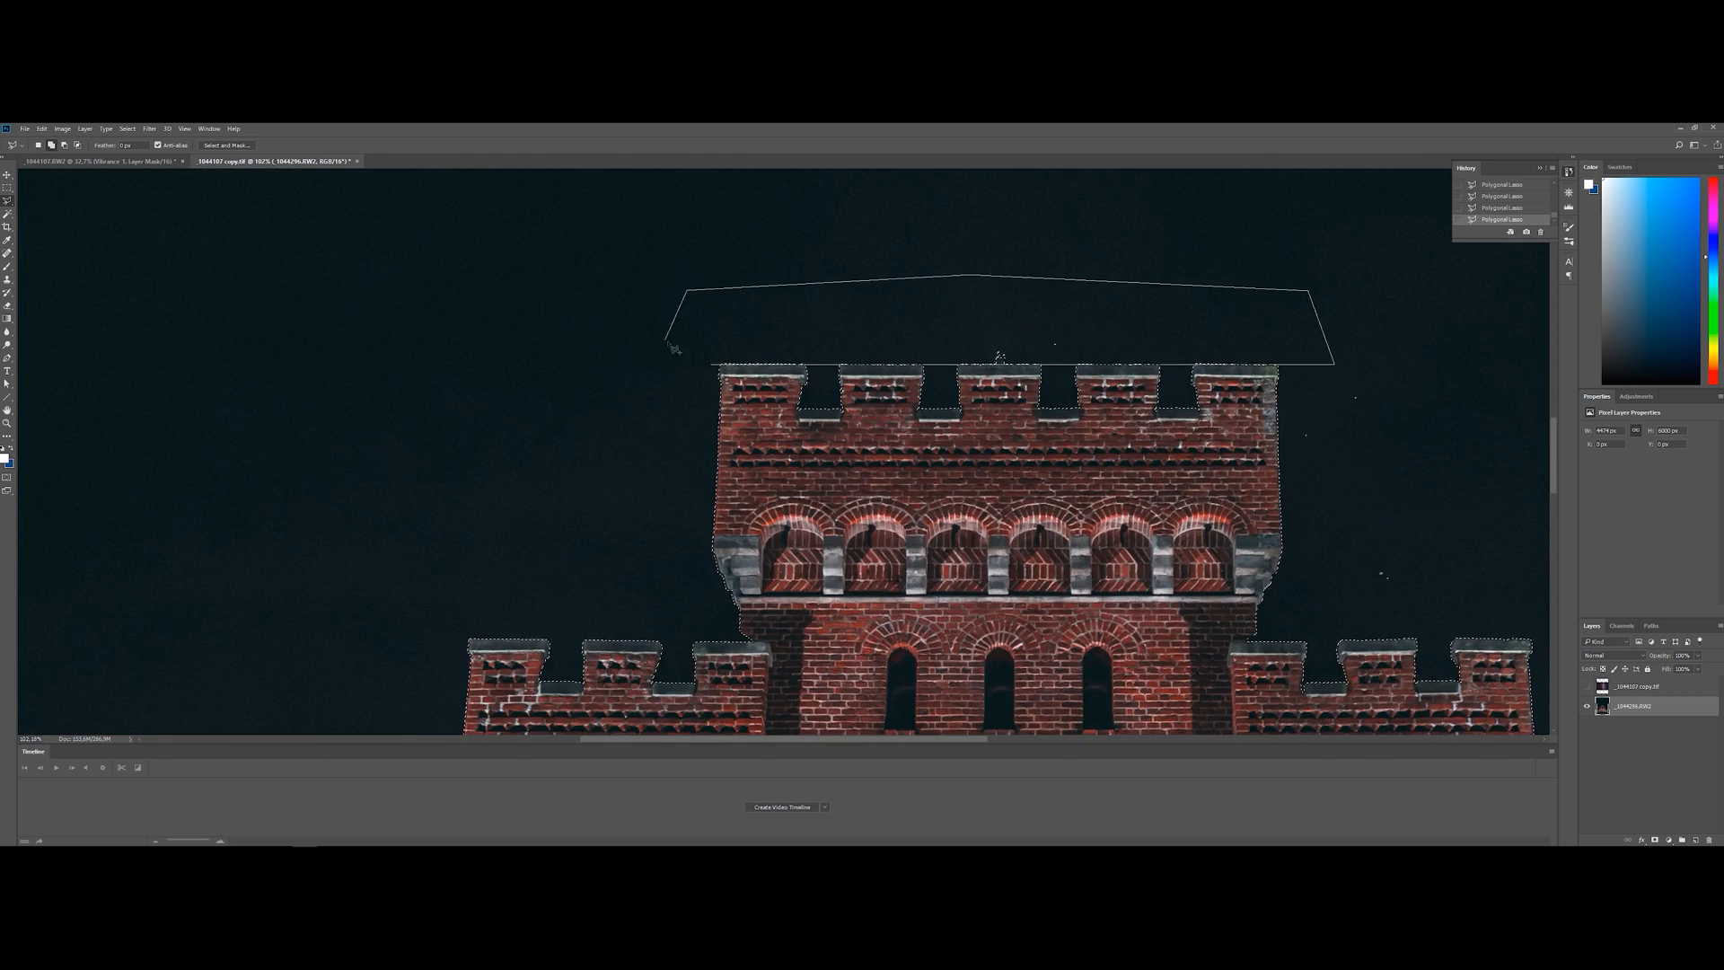
Correct the selection edge around the central tower's battlements, subtracting stray areas that cut into the stonework
scroll(954, 511, right, 5)
scroll(622, 301, up, 5)
scroll(610, 350, up, 8)
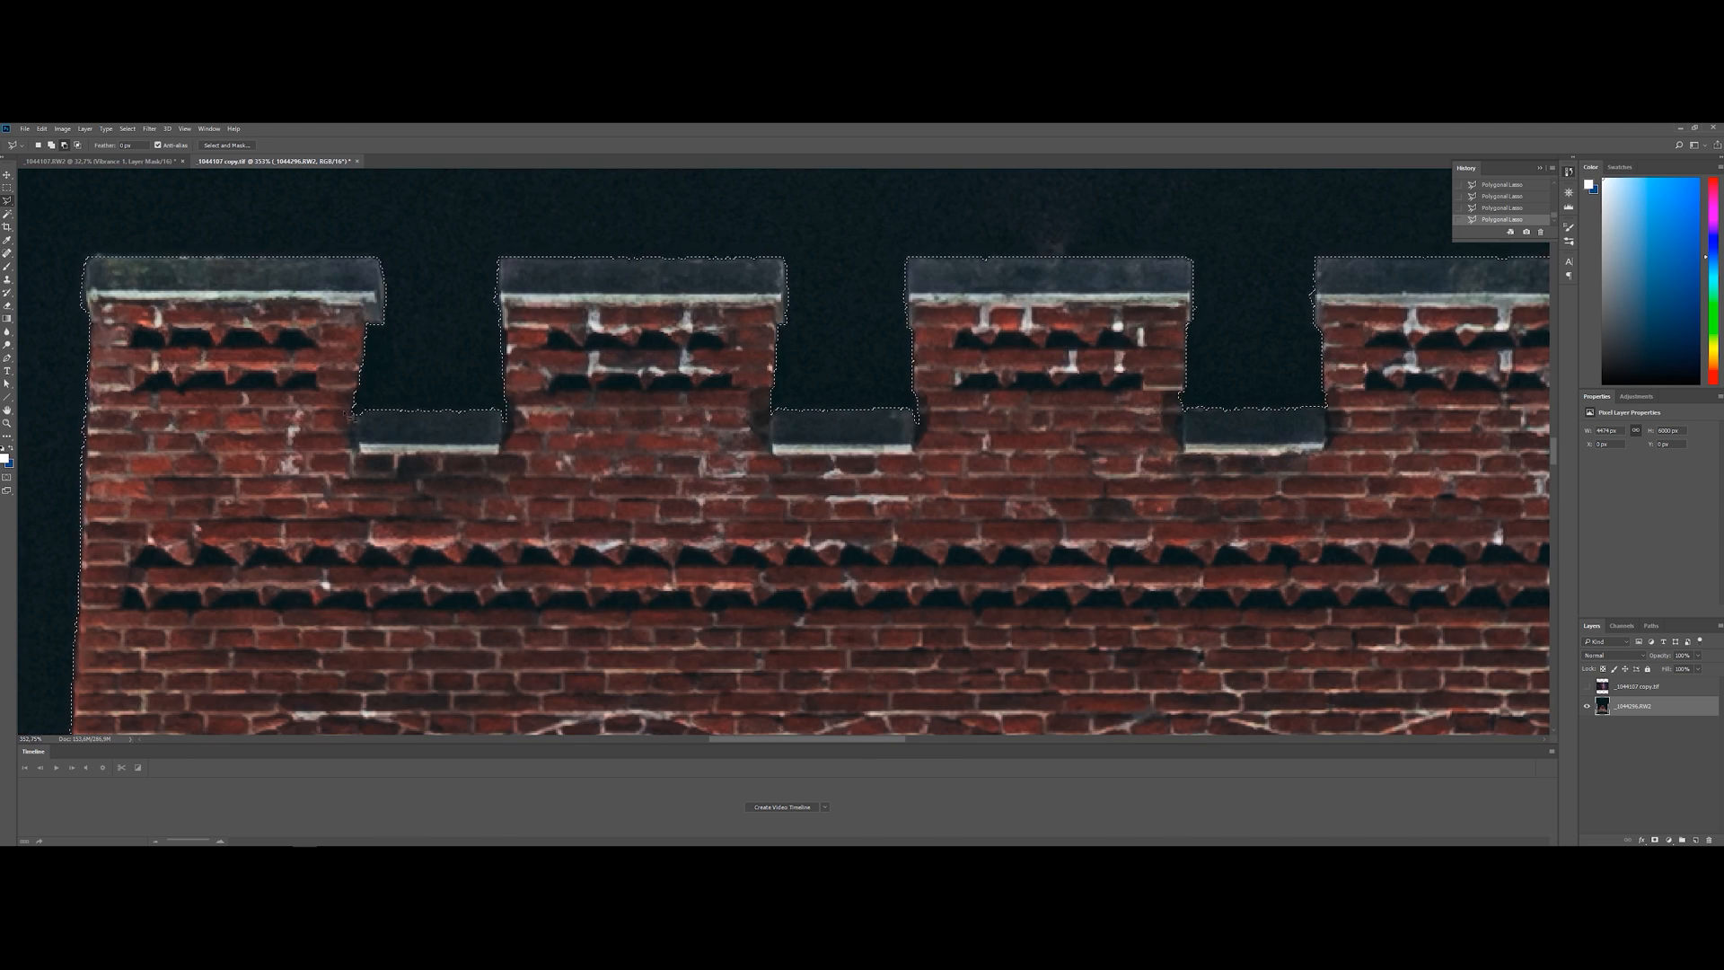
click(939, 250)
click(900, 251)
click(900, 361)
click(939, 250)
scroll(940, 270, right, 5)
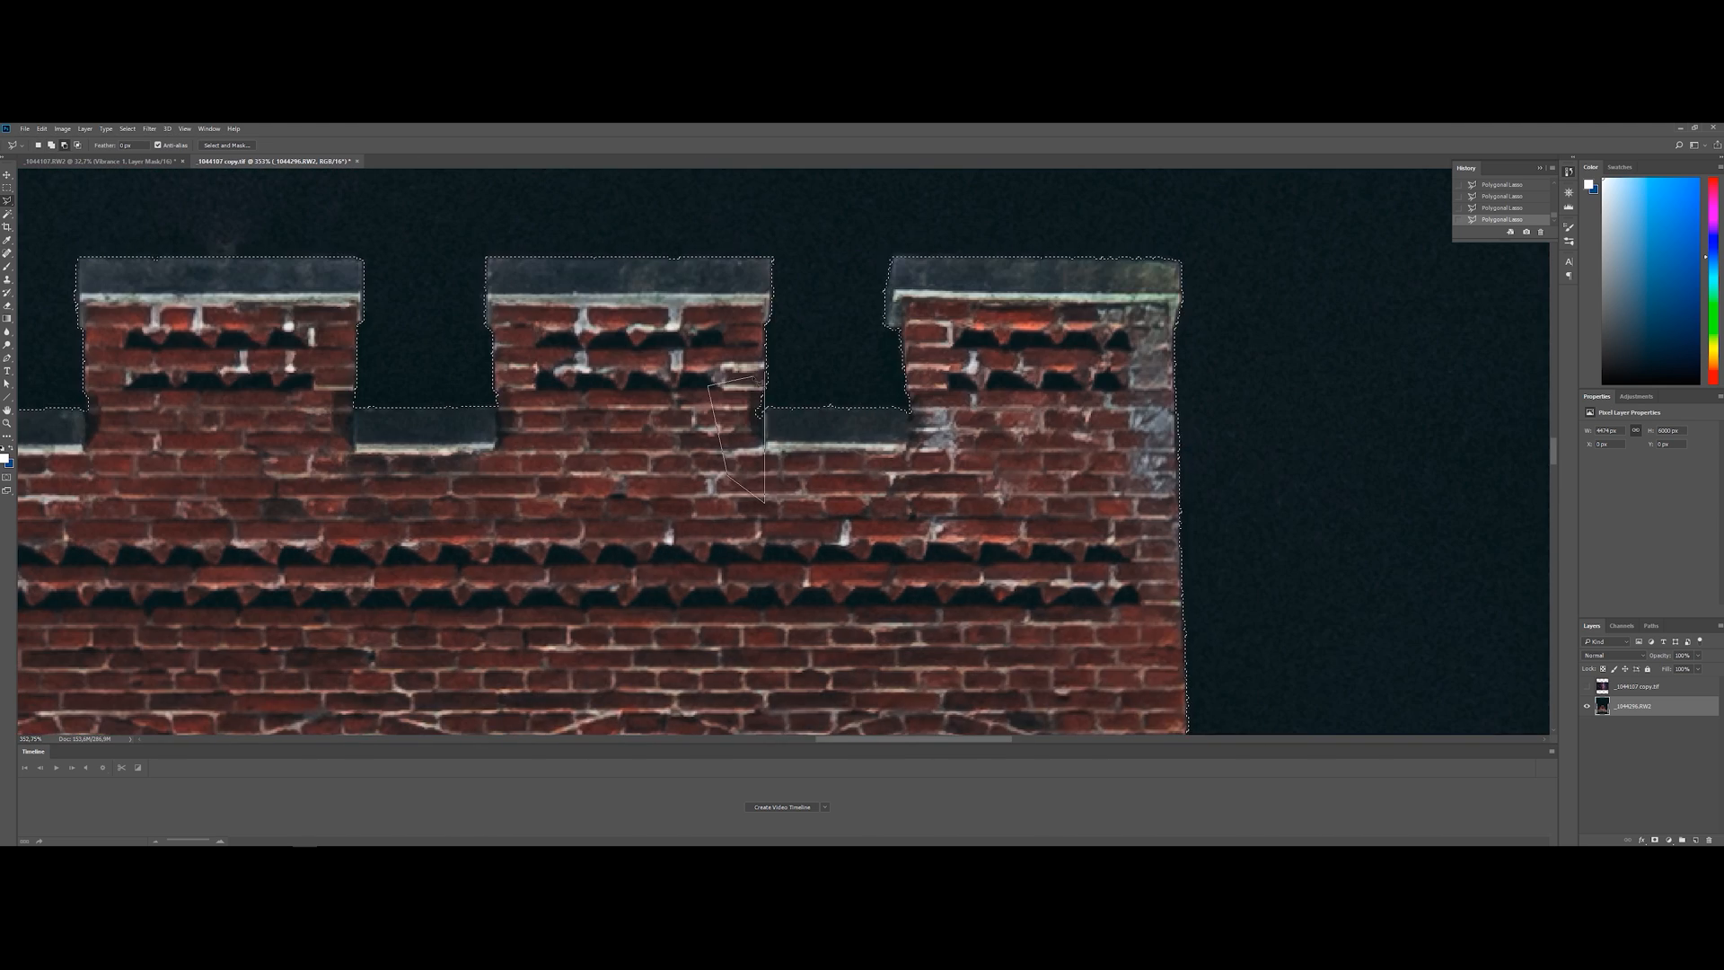
scroll(885, 360, up, 1)
click(867, 302)
click(857, 372)
click(885, 361)
click(882, 288)
click(1183, 278)
Refine the selection edge around the right tower's battlements with the Polygonal Lasso
scroll(889, 377, down, 10)
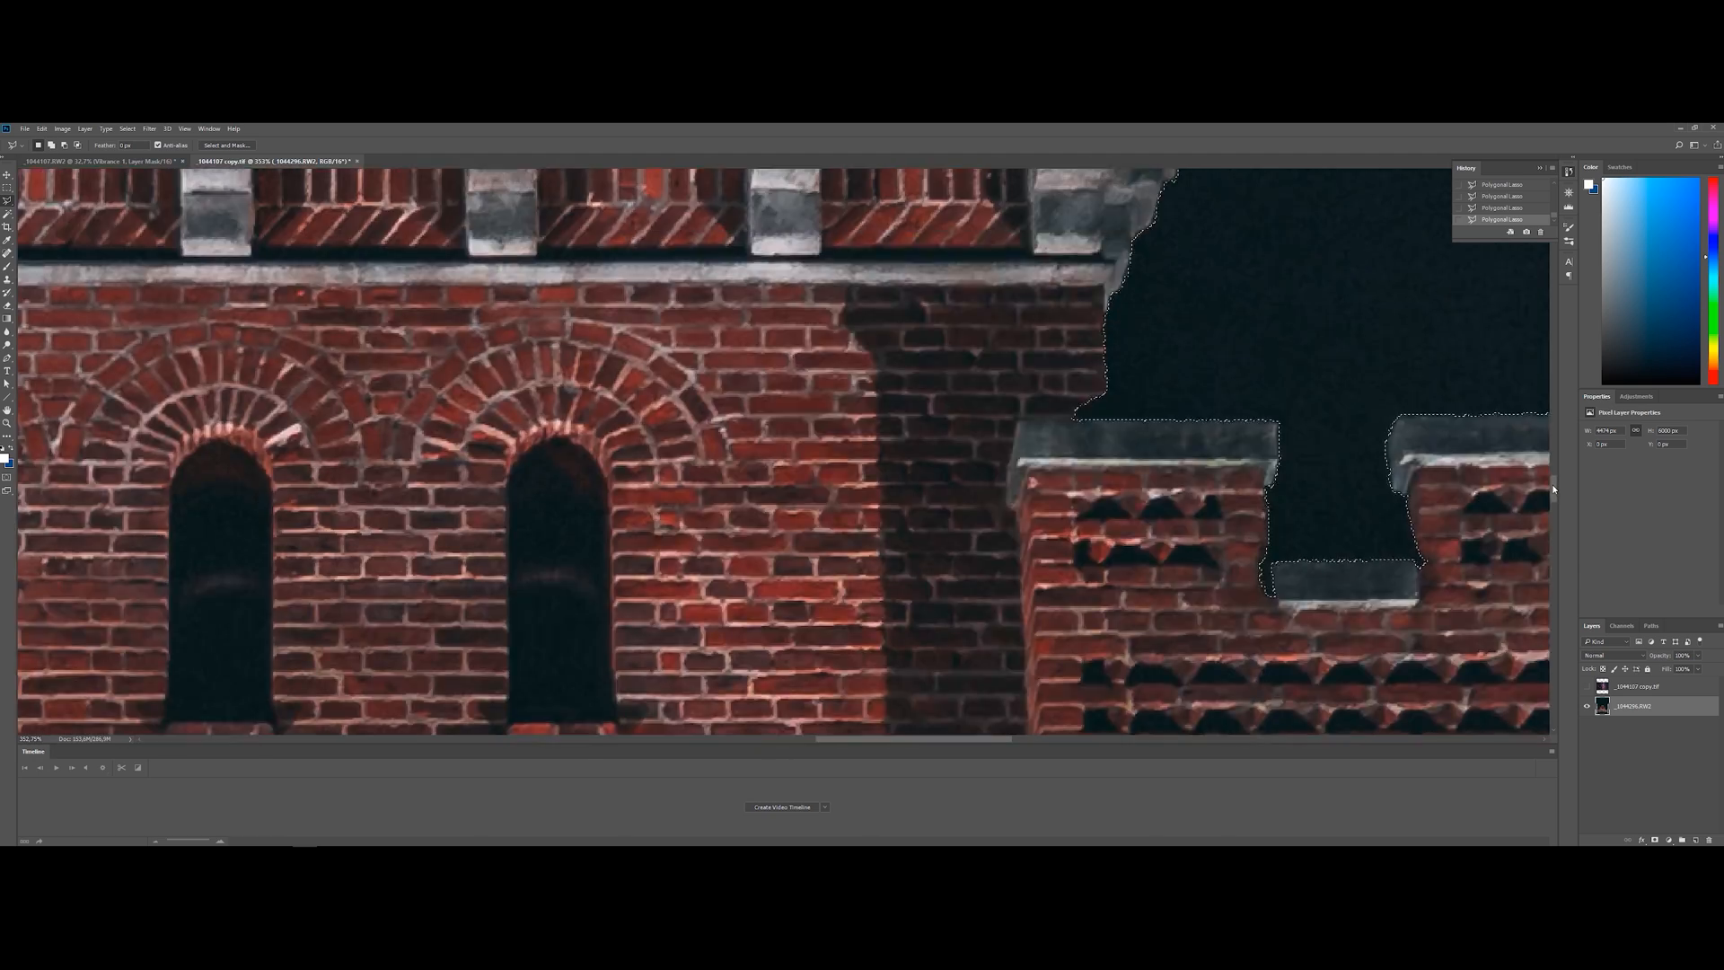
scroll(889, 377, right, 7)
scroll(889, 377, up, 1)
click(677, 608)
click(778, 615)
click(689, 643)
alt+click(832, 540)
click(833, 607)
click(889, 628)
click(832, 539)
click(497, 462)
key(Escape)
Add the unselected speckles in the sky beside the right tower and above the right wing roof to the selection
scroll(1268, 509, down, 9)
scroll(1092, 682, down, 7)
alt+click(1228, 215)
click(1089, 239)
click(1066, 705)
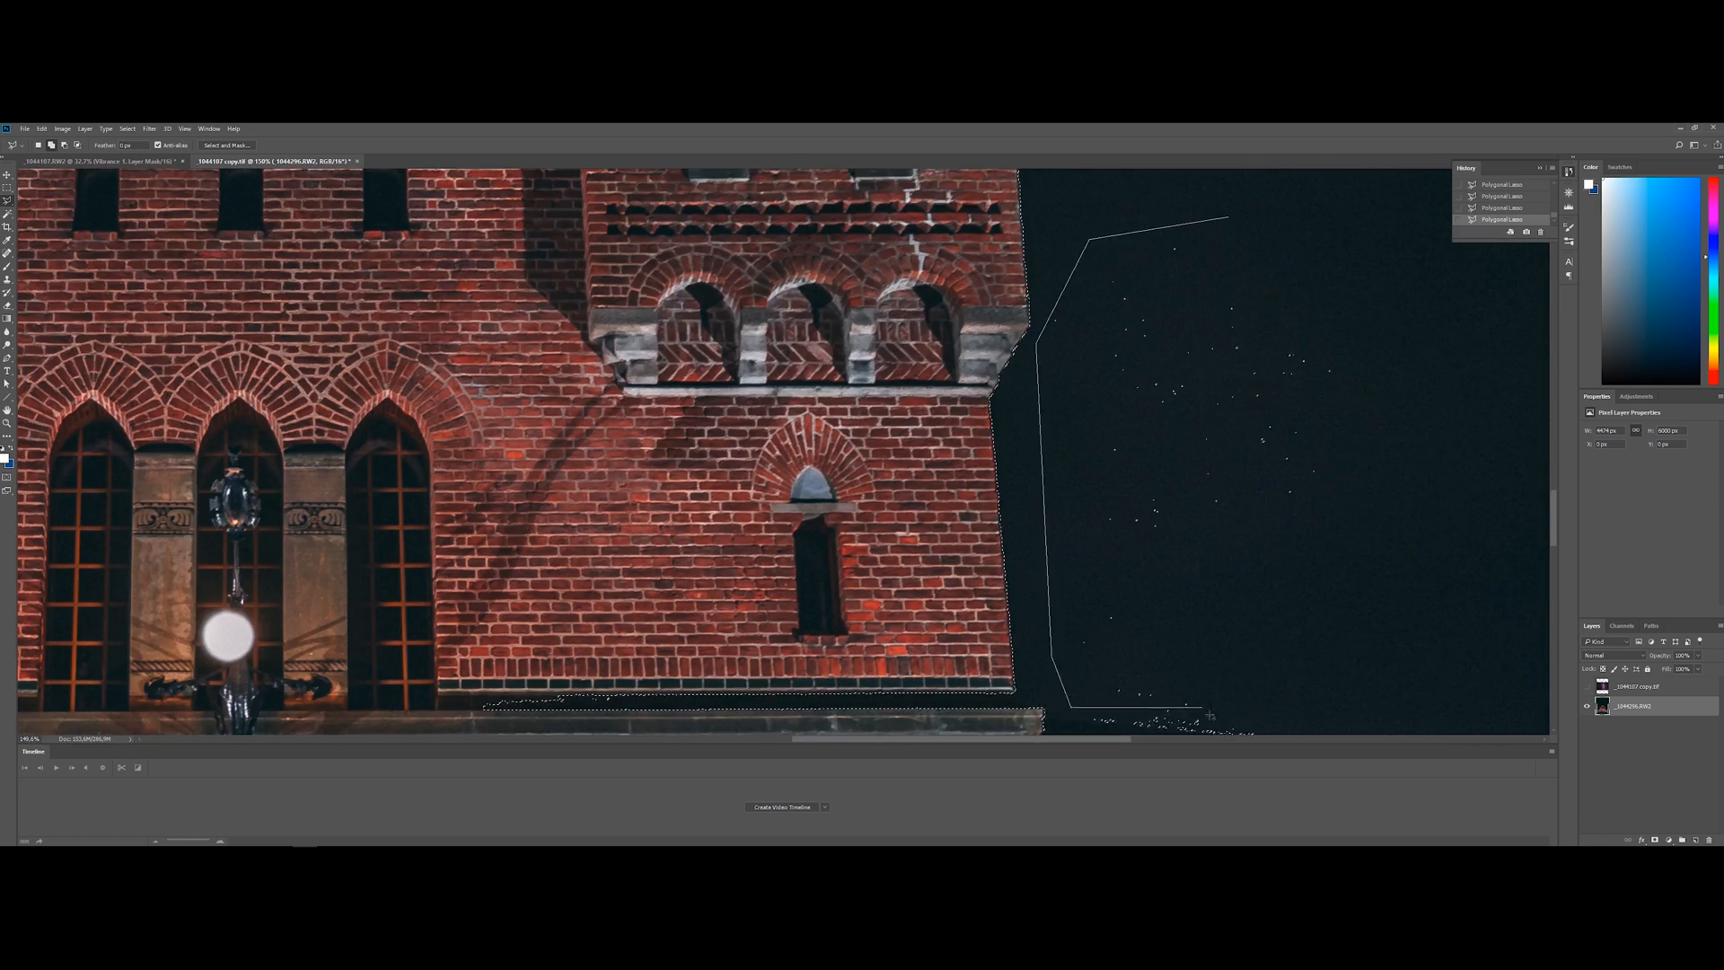
scroll(1093, 629, right, 10)
alt+click(664, 514)
click(665, 514)
shift+click(664, 513)
click(704, 435)
click(1208, 571)
Remove the stray selection along the ledge below the right tower and check the selection around the whole castle
scroll(704, 449, down, 3)
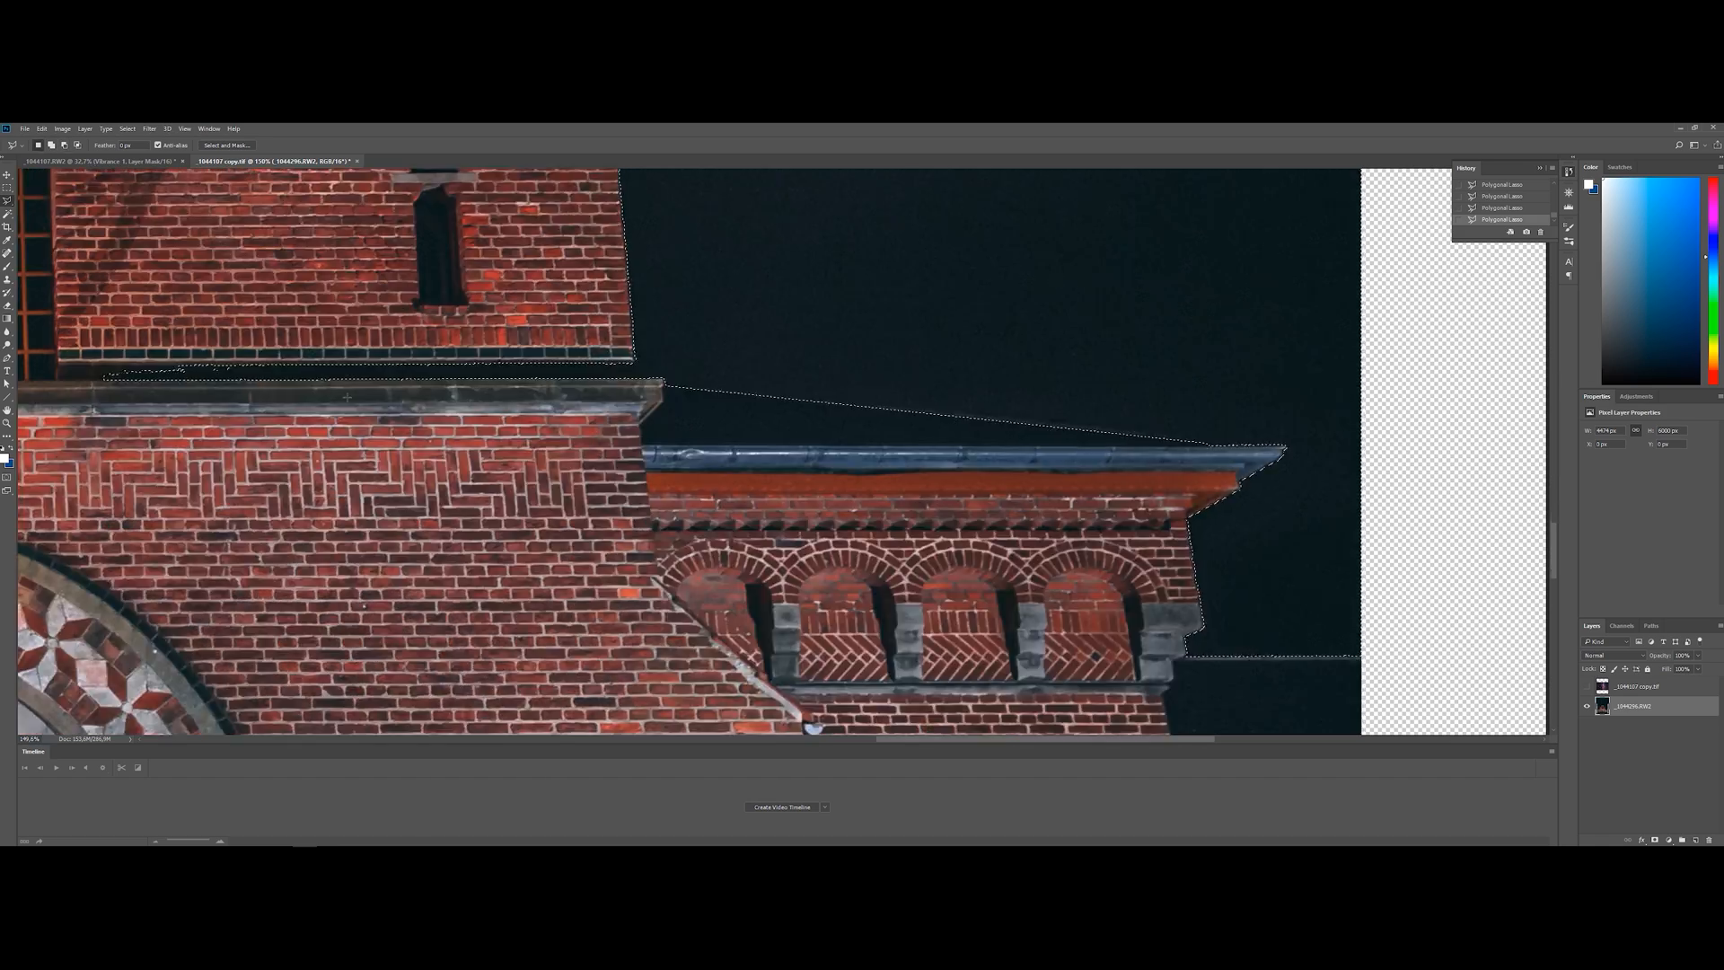
scroll(358, 417, down, 1)
alt+click(611, 365)
click(637, 386)
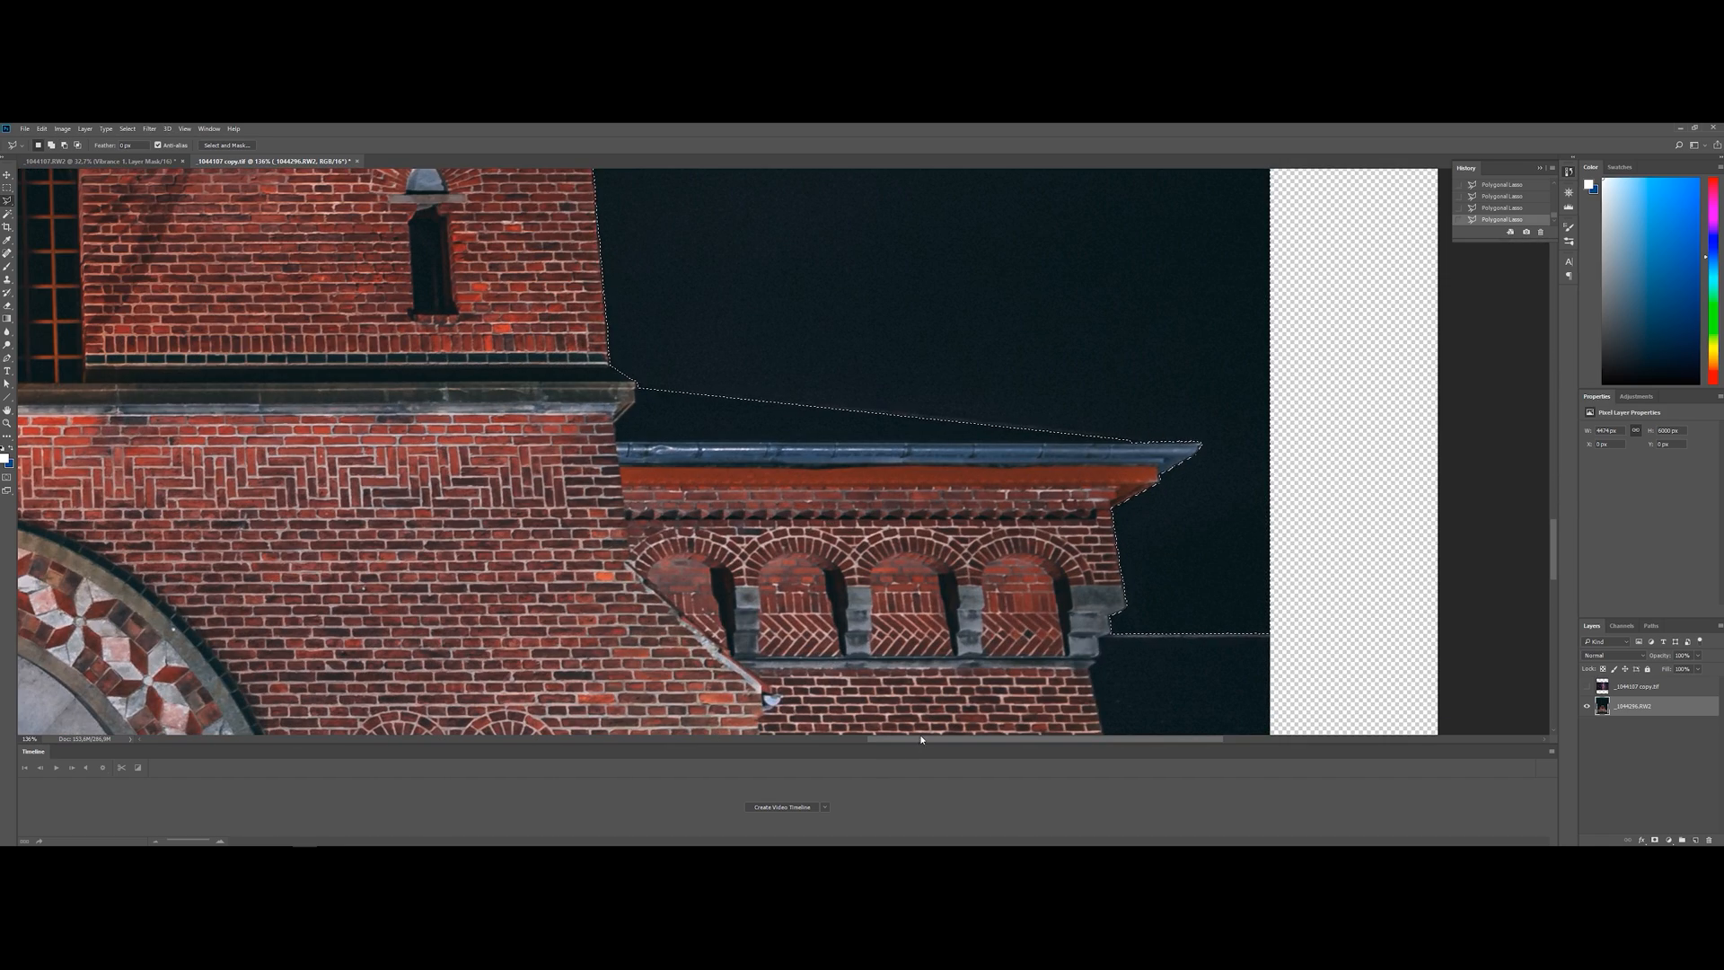
drag(919, 740, 753, 740)
scroll(705, 598, down, 14)
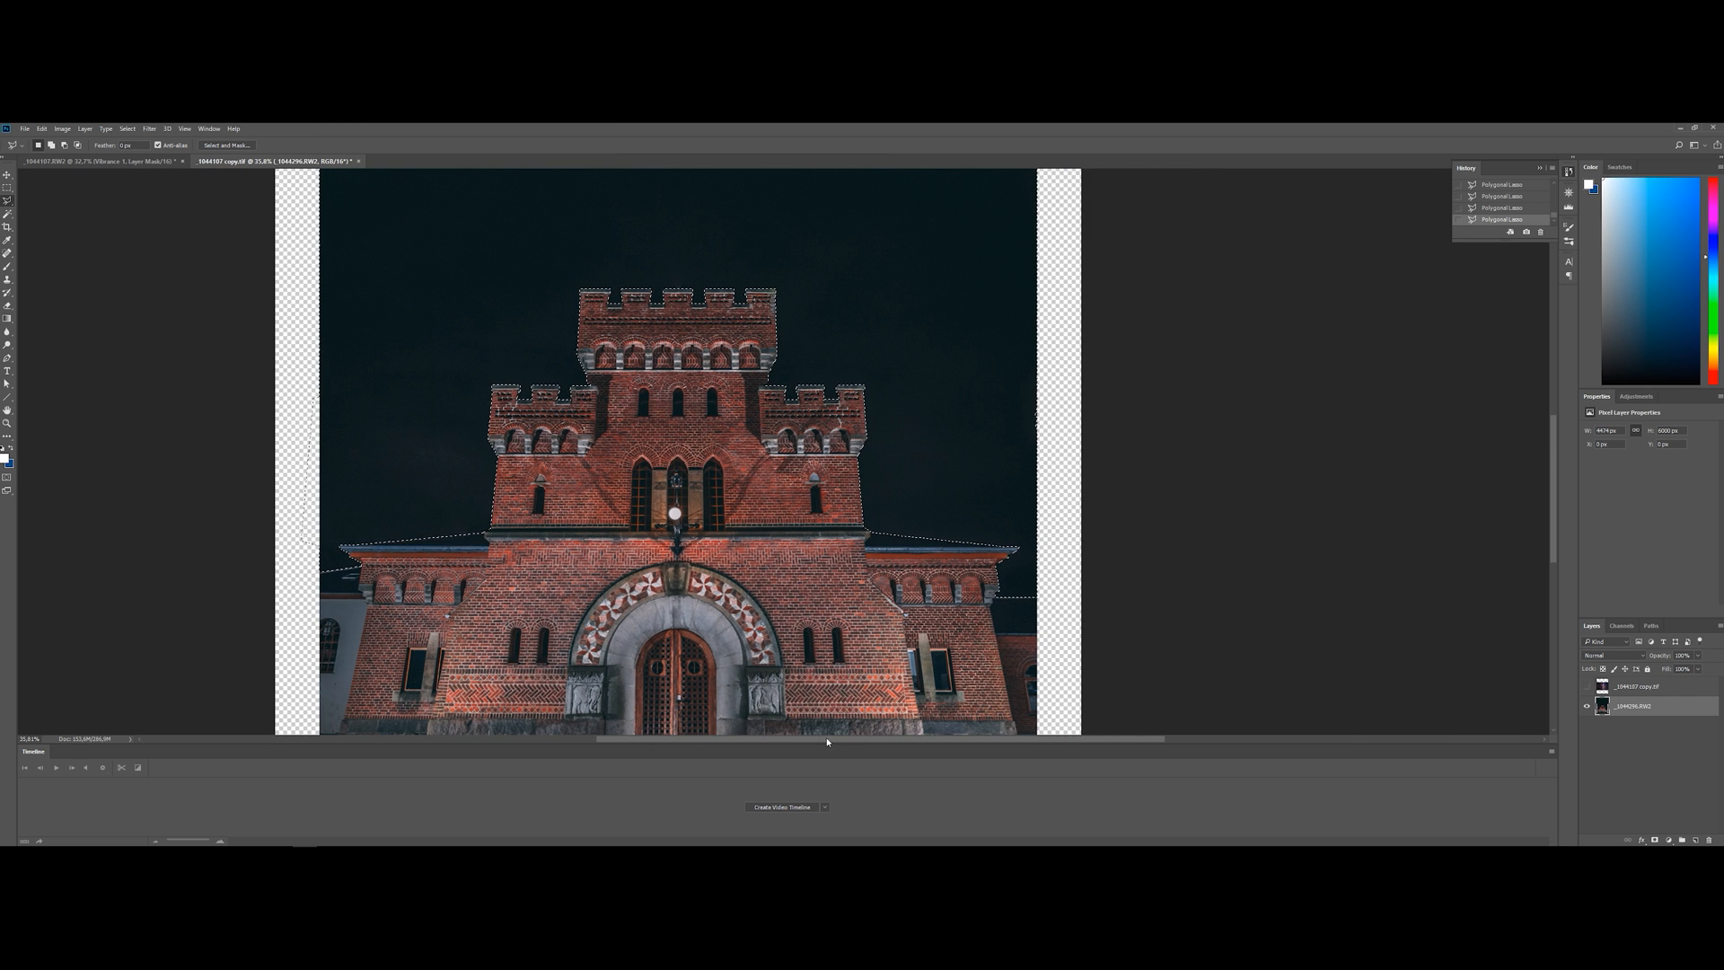
drag(835, 739, 776, 736)
scroll(776, 730, down, 2)
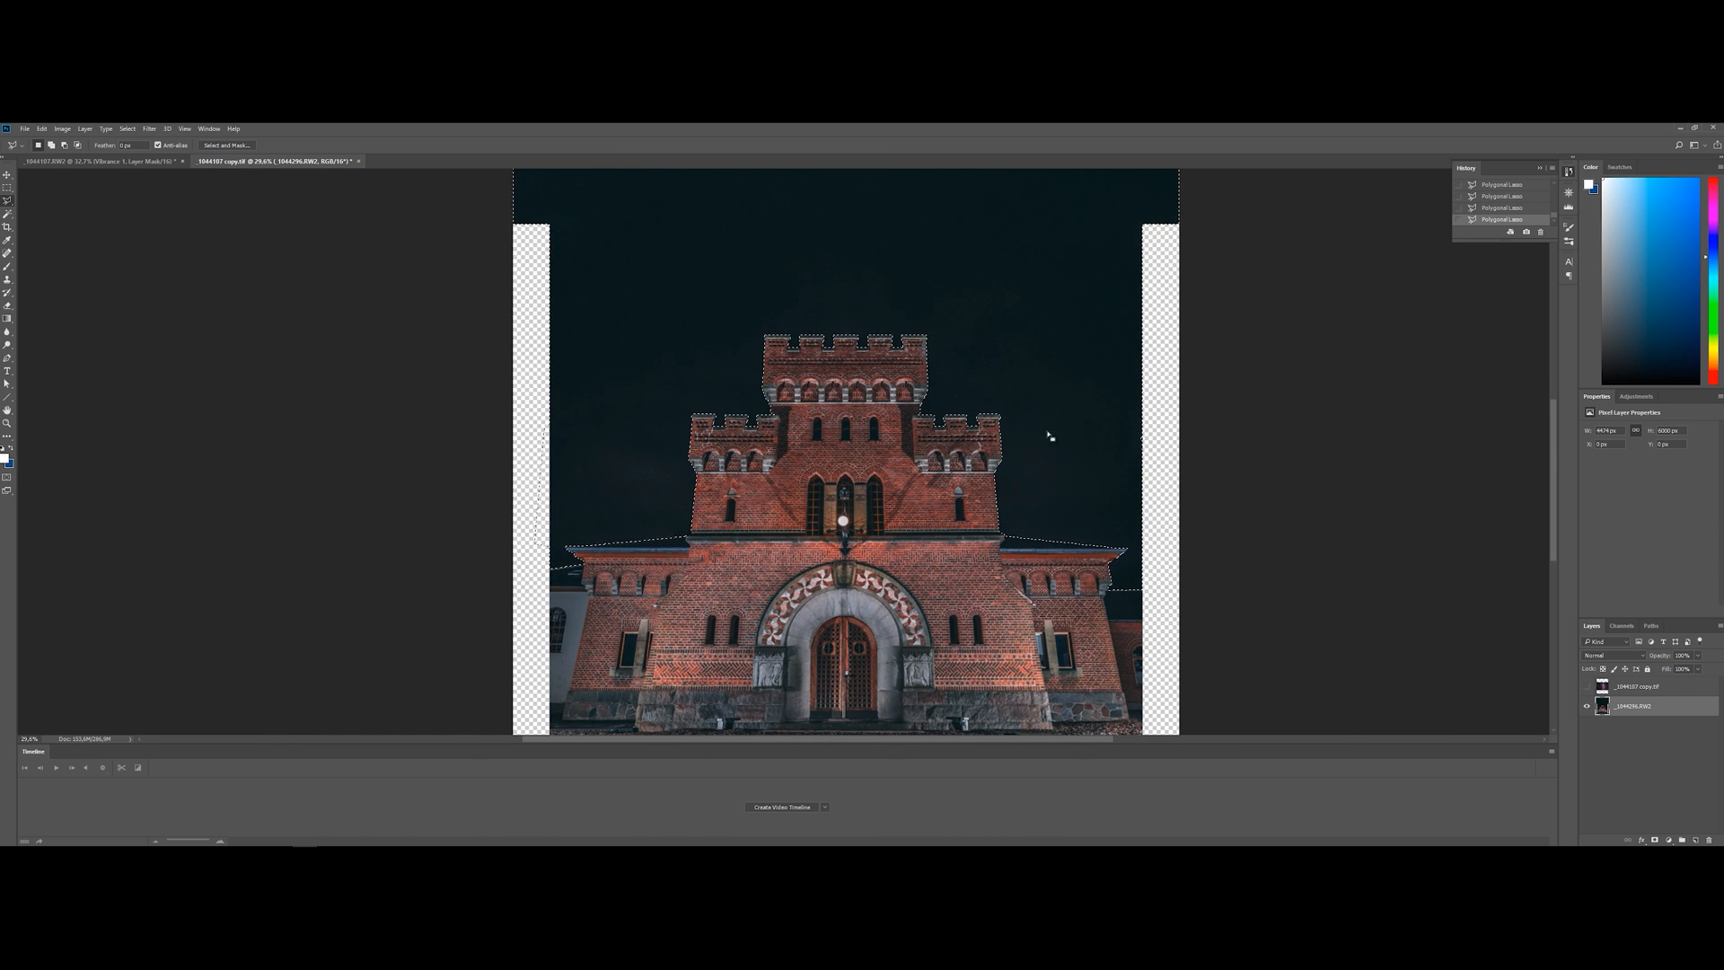
scroll(1047, 434, up, 5)
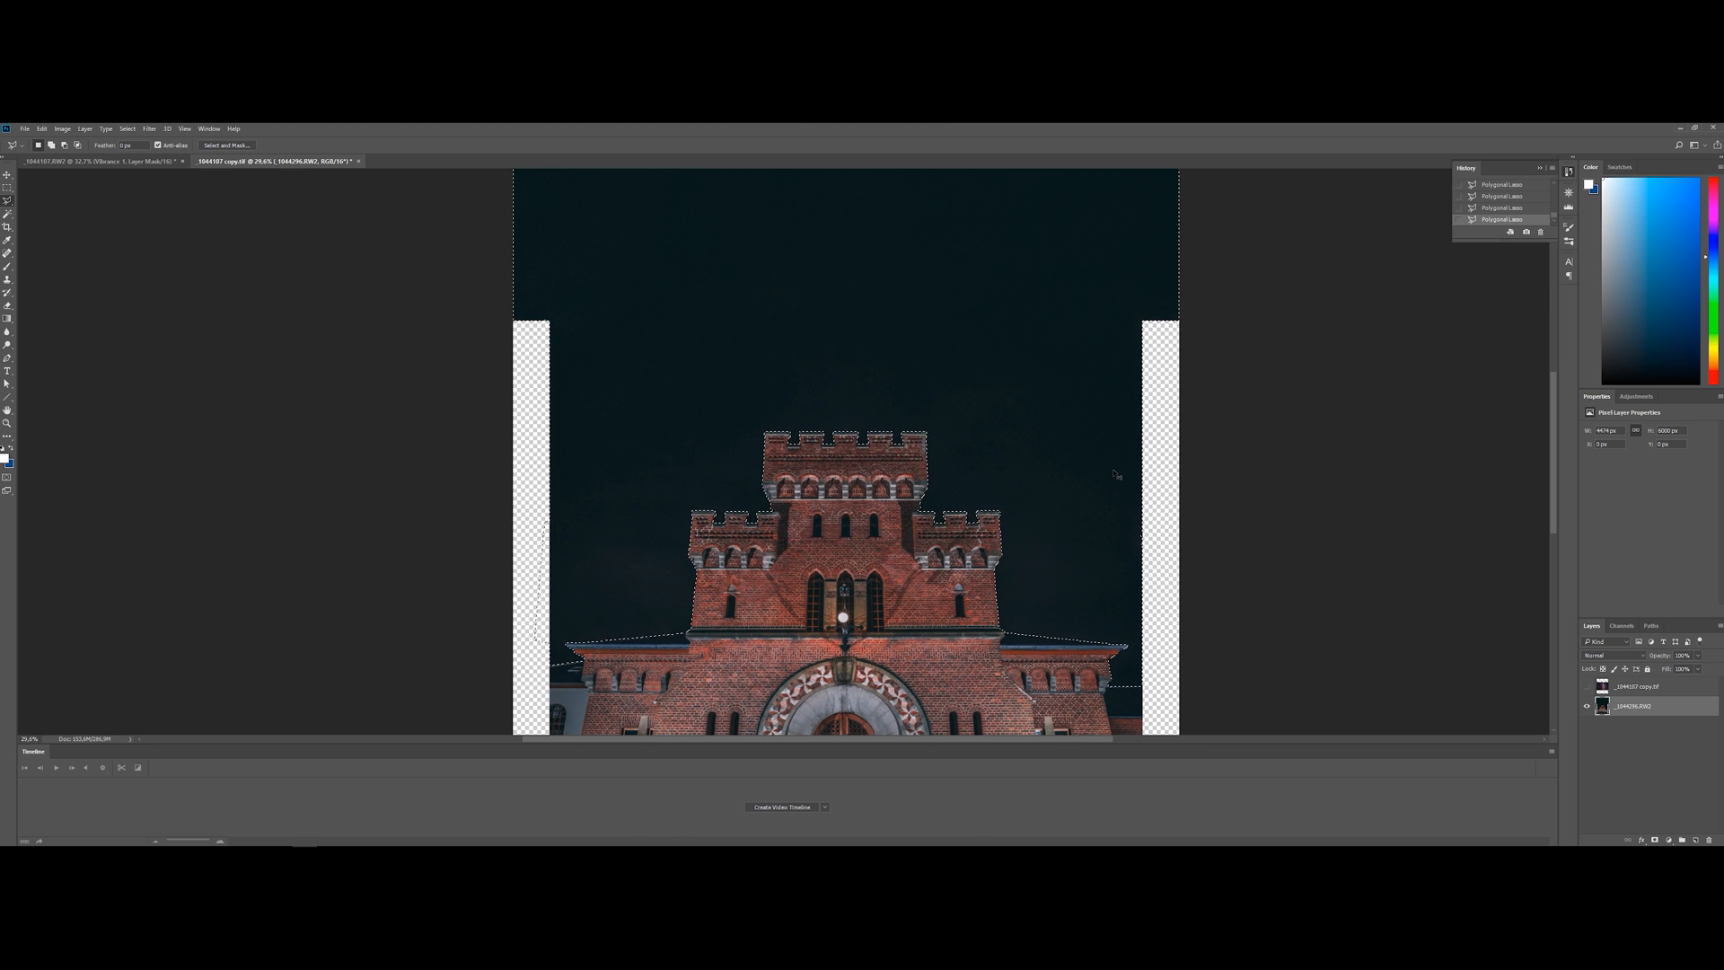
Inverse the selection, show the Milky Way layer, add a layer mask to it, and invert the mask to confine it to the sky
key(ctrl+shift+i)
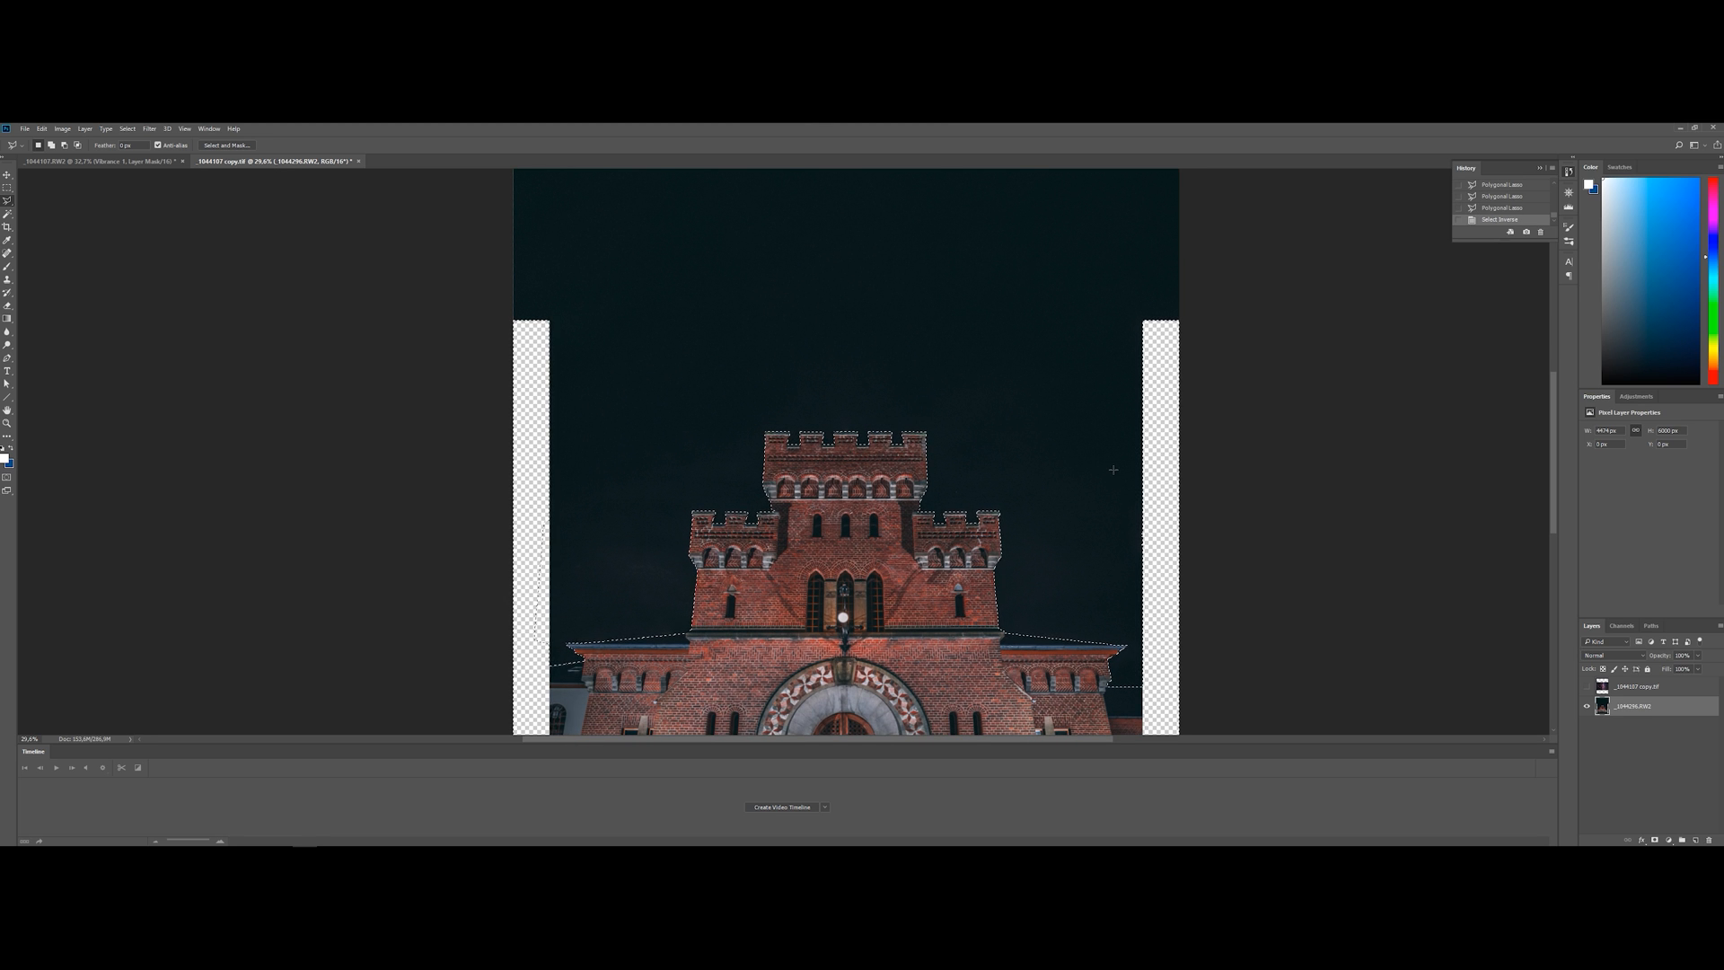
click(1635, 687)
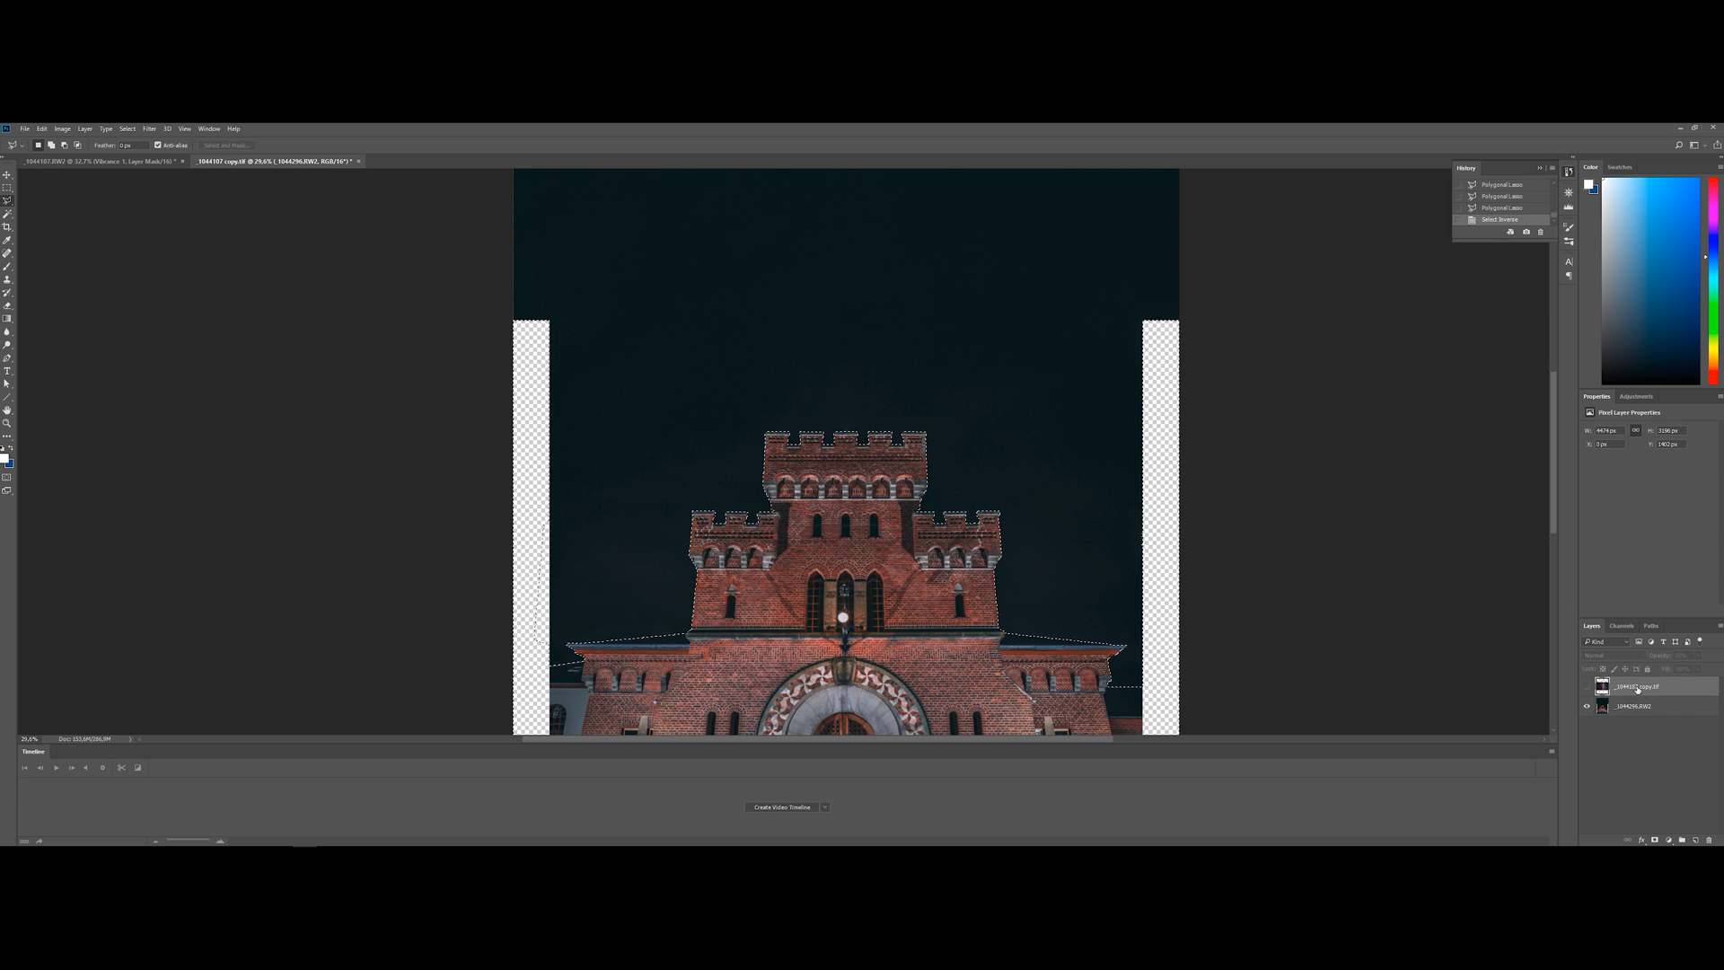
click(1587, 688)
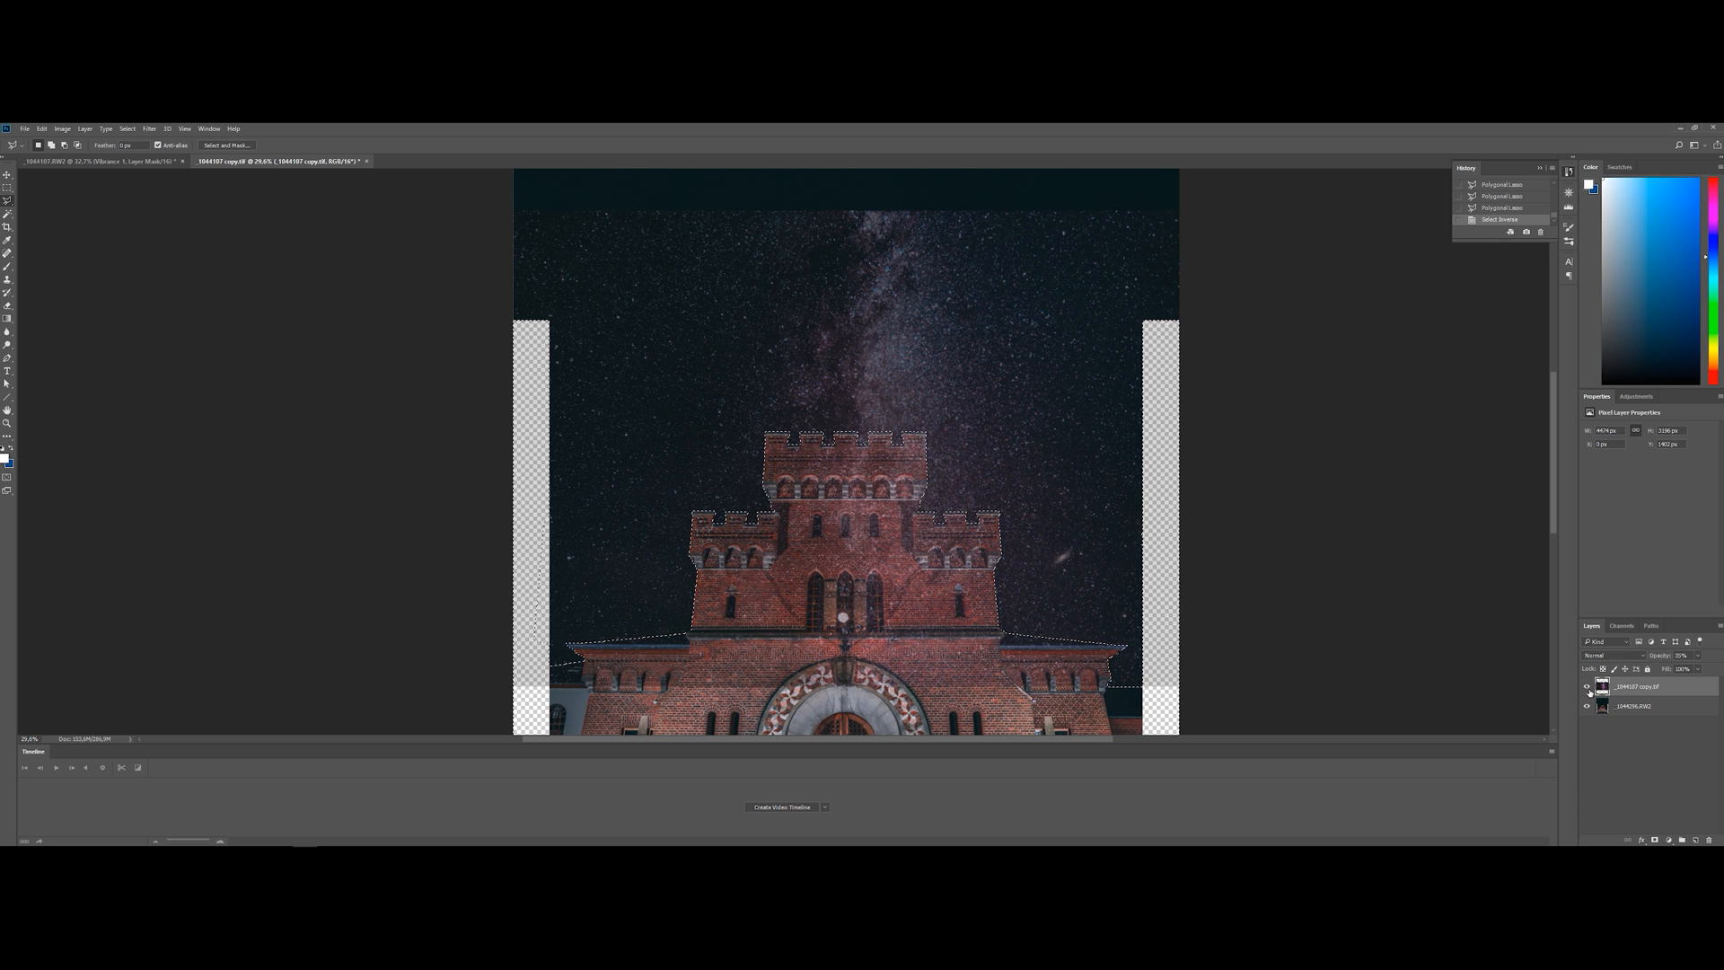
click(1655, 839)
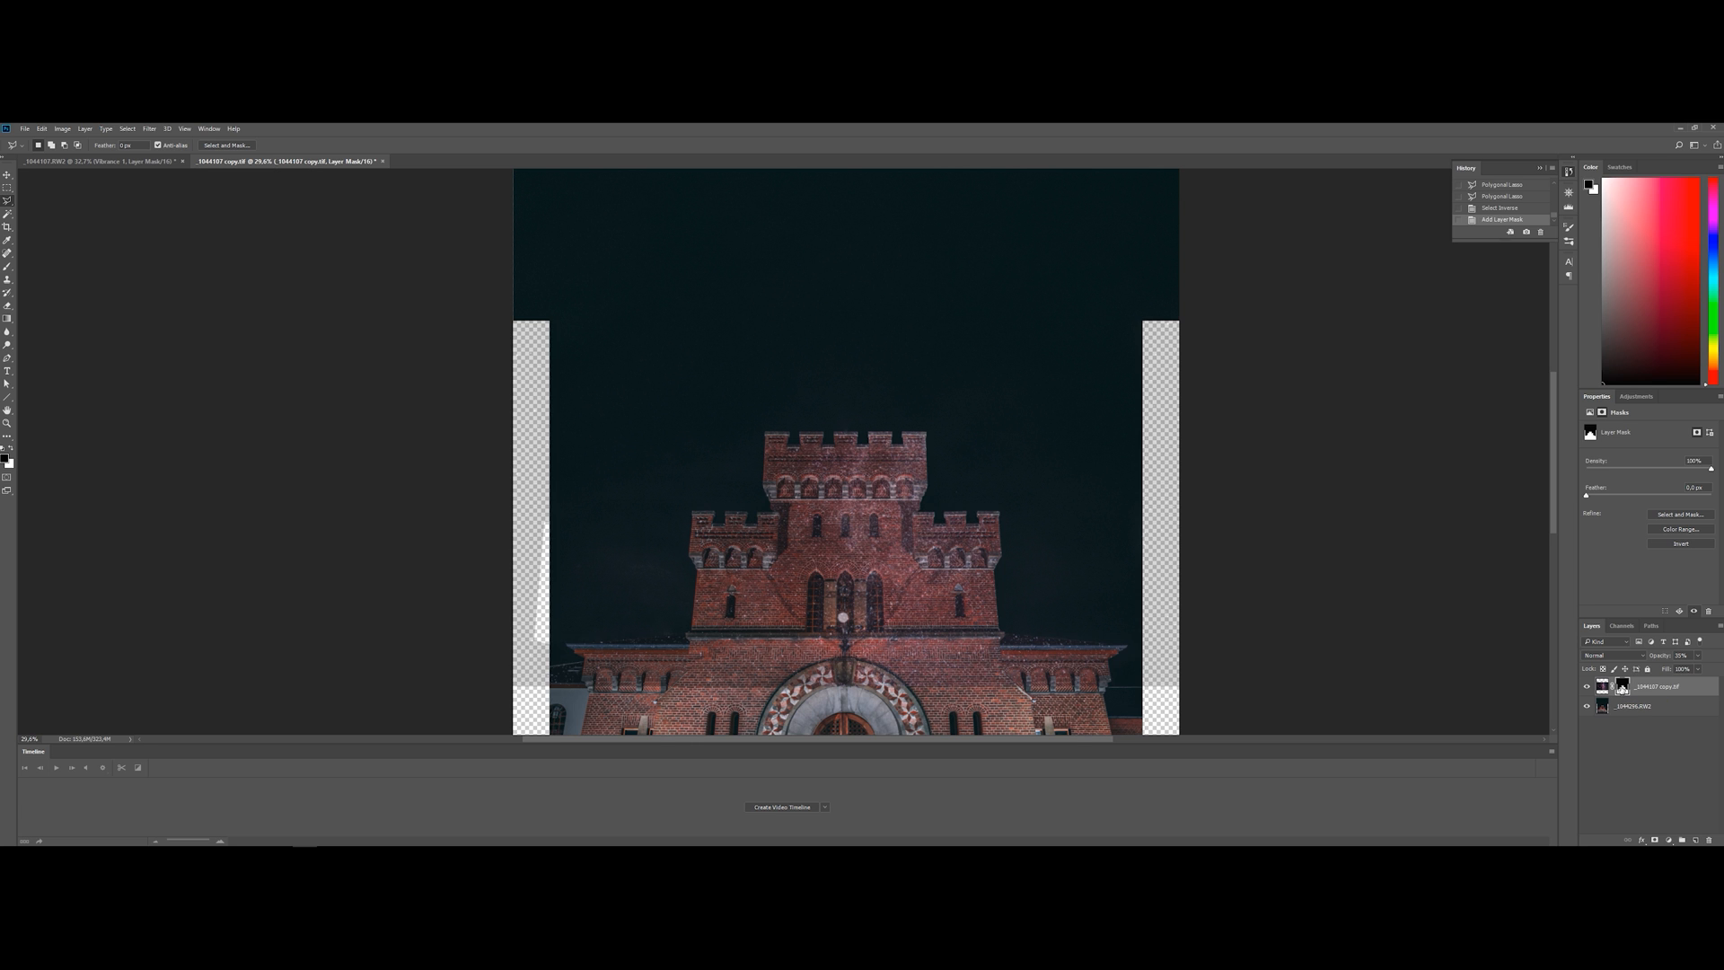
key(ctrl+i)
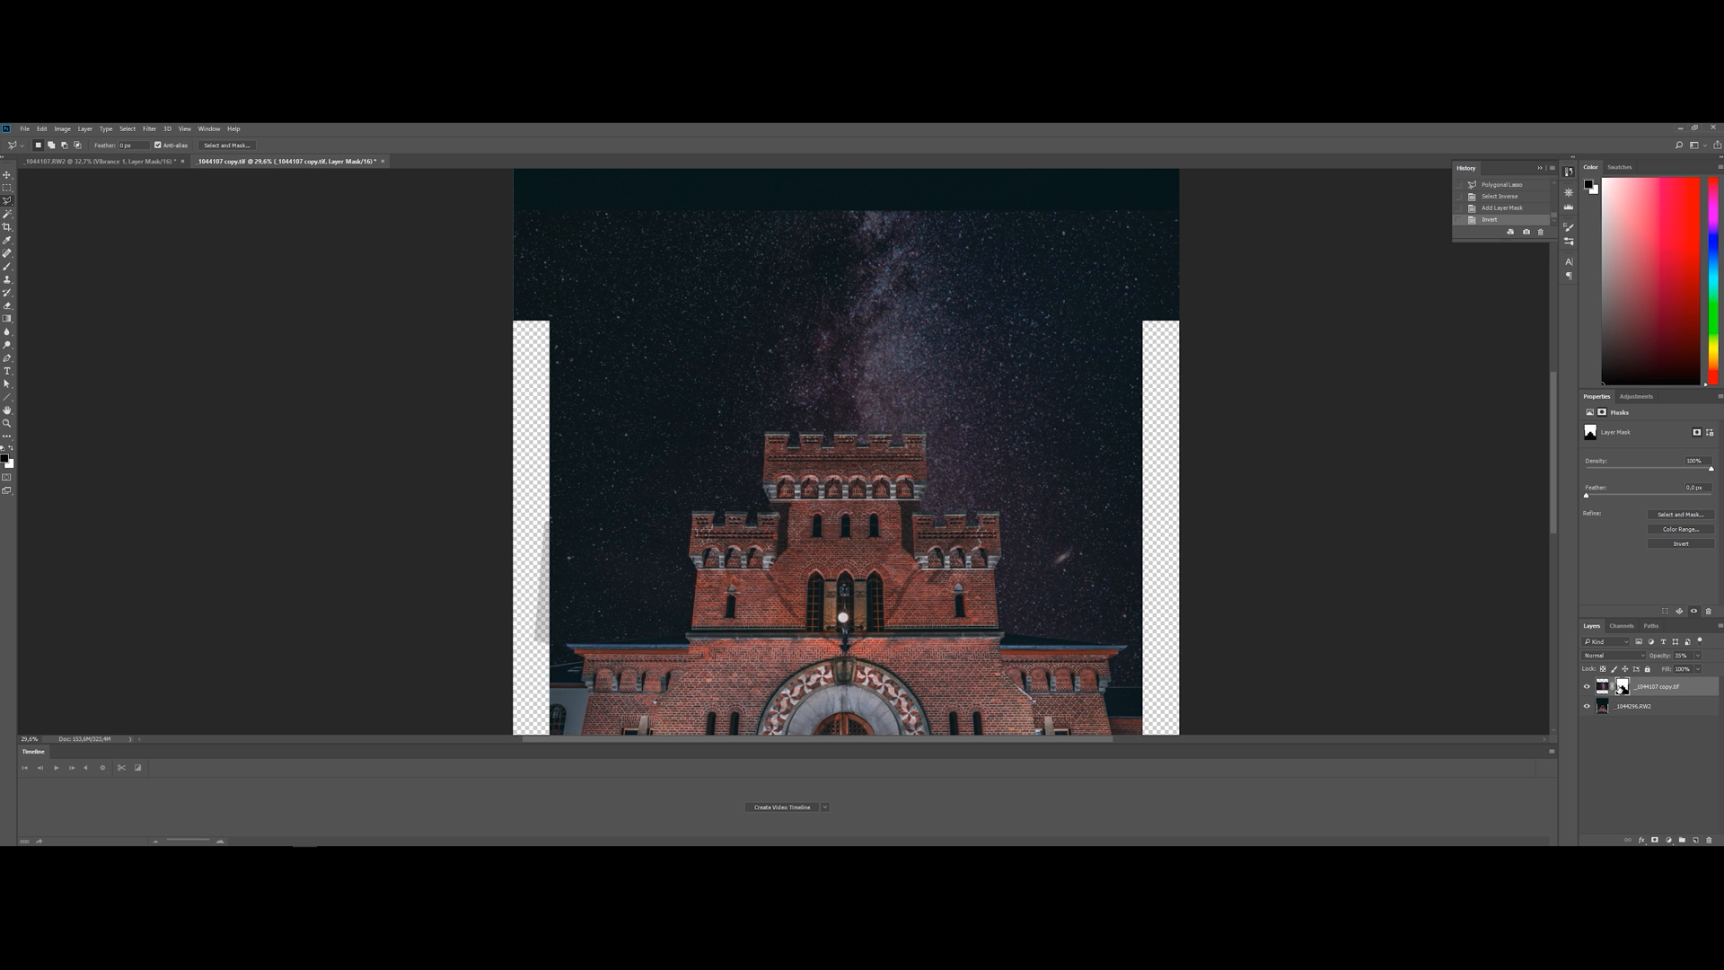
Set the opacity of the masked Milky Way layer to 100%
scroll(1078, 639, down, 2)
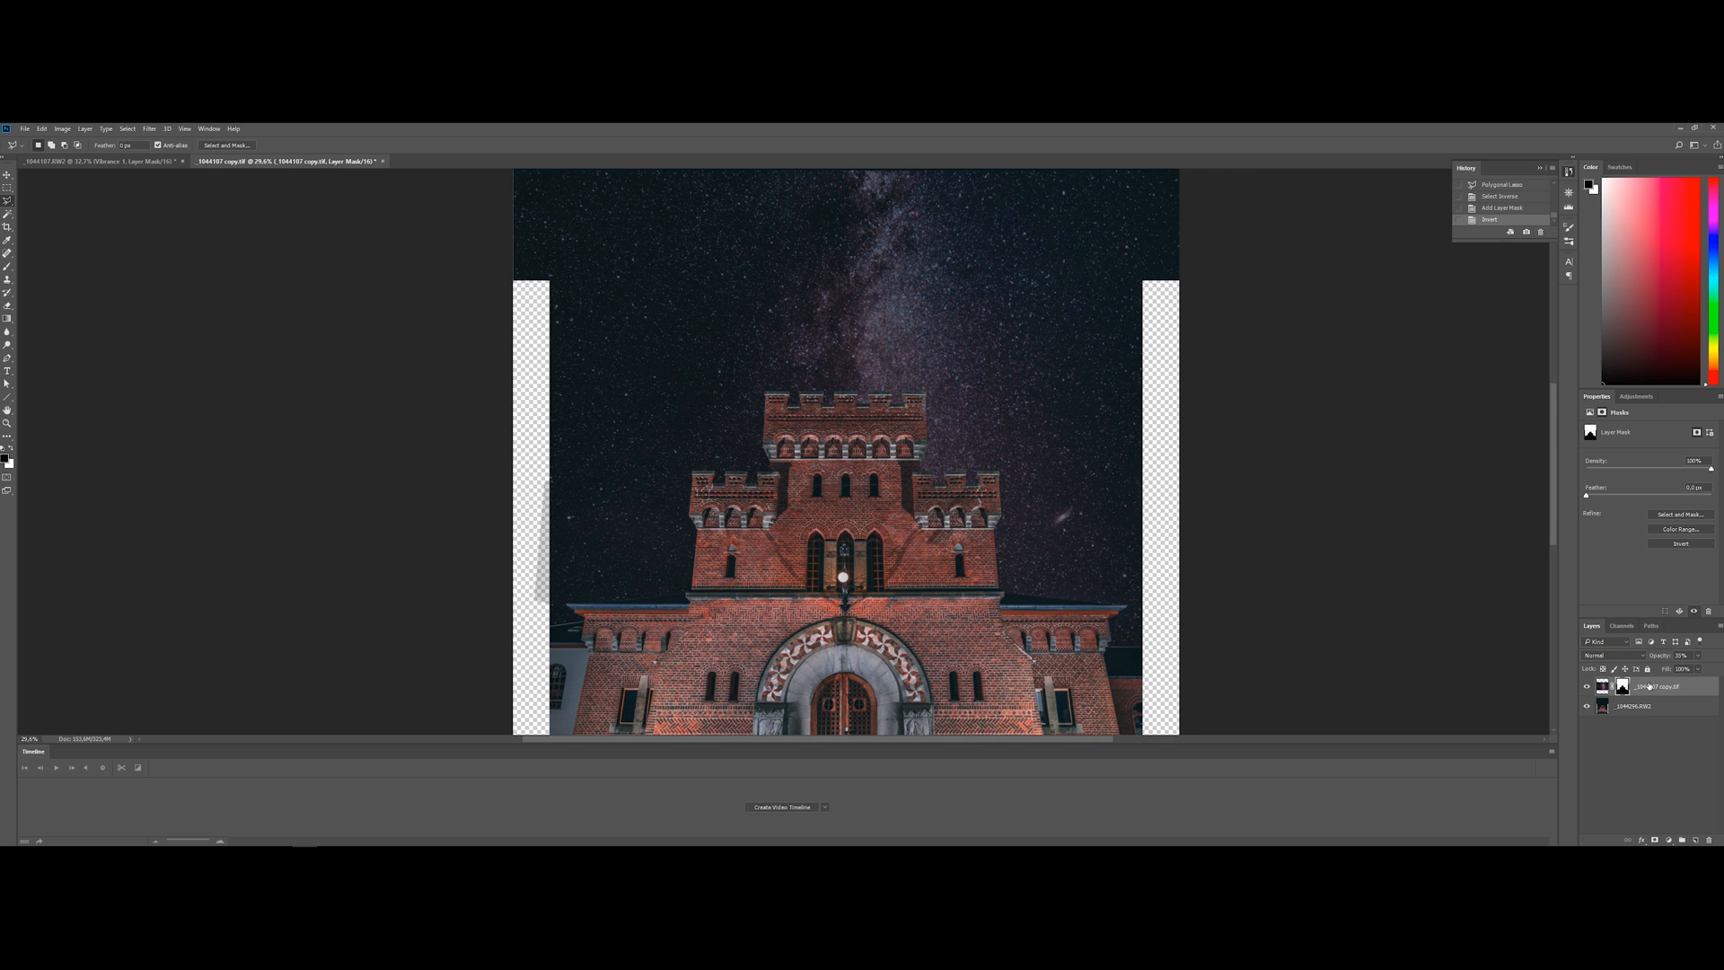
click(1697, 657)
drag(1709, 670, 1721, 671)
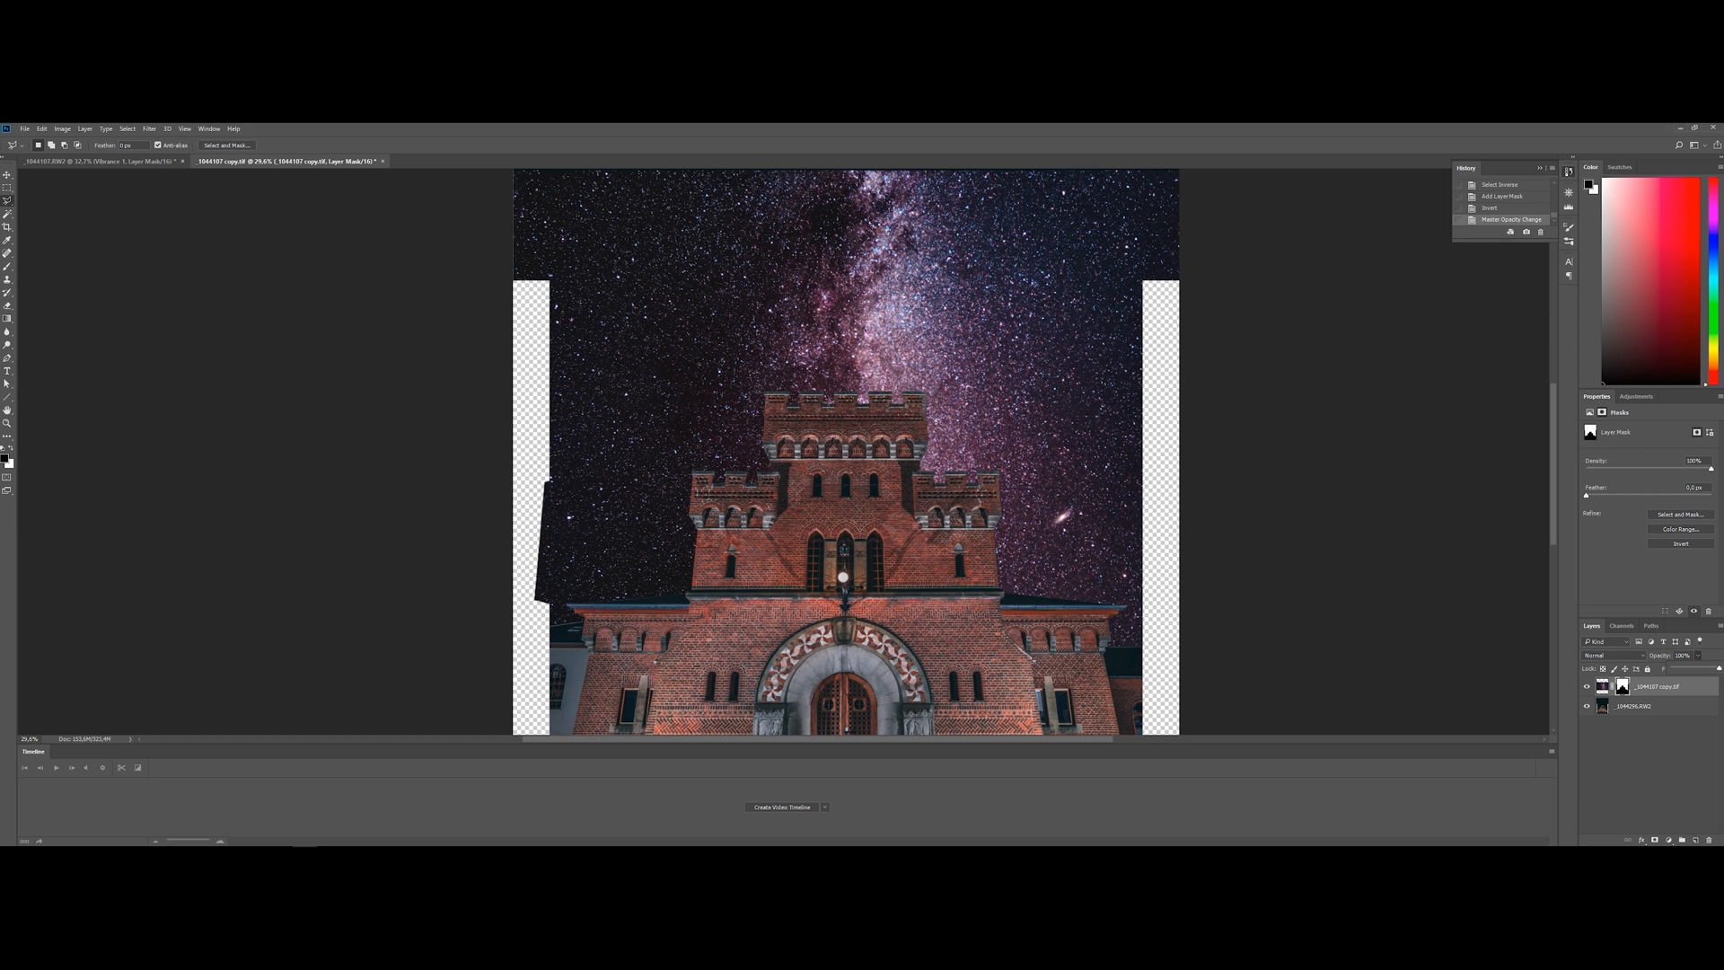
Crop the canvas to the castle photo's width, cutting off the transparent side strips and the empty band above the Milky Way, and deselect
scroll(681, 523, down, 4)
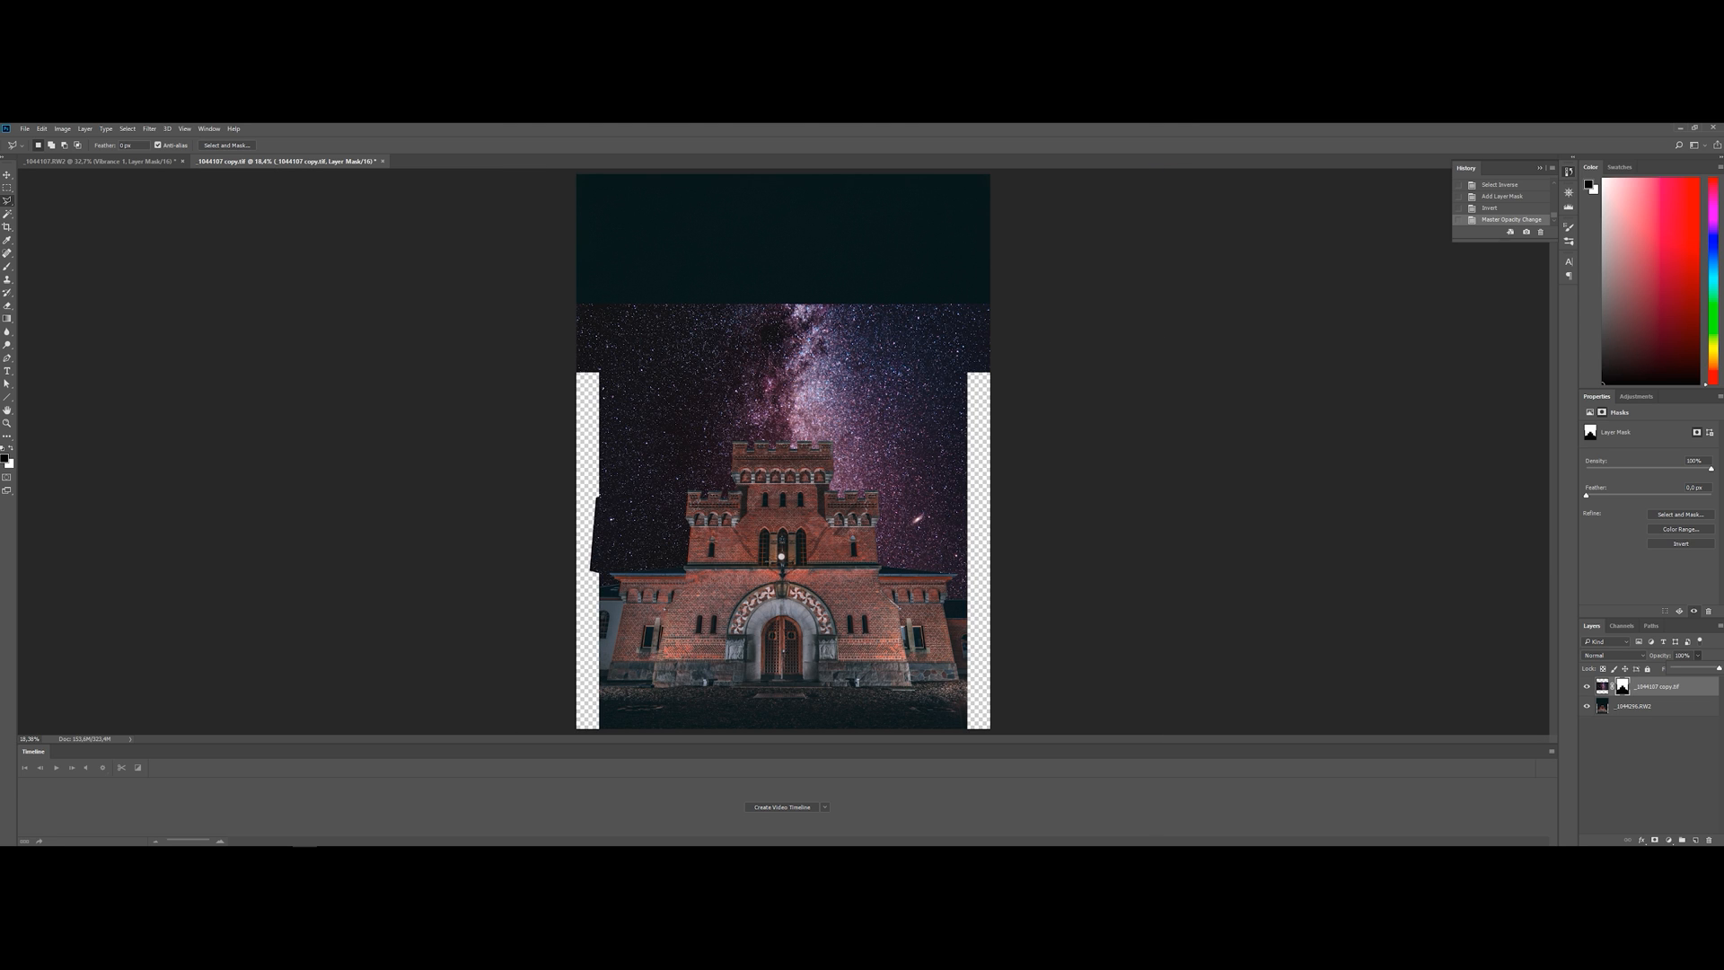
key(m)
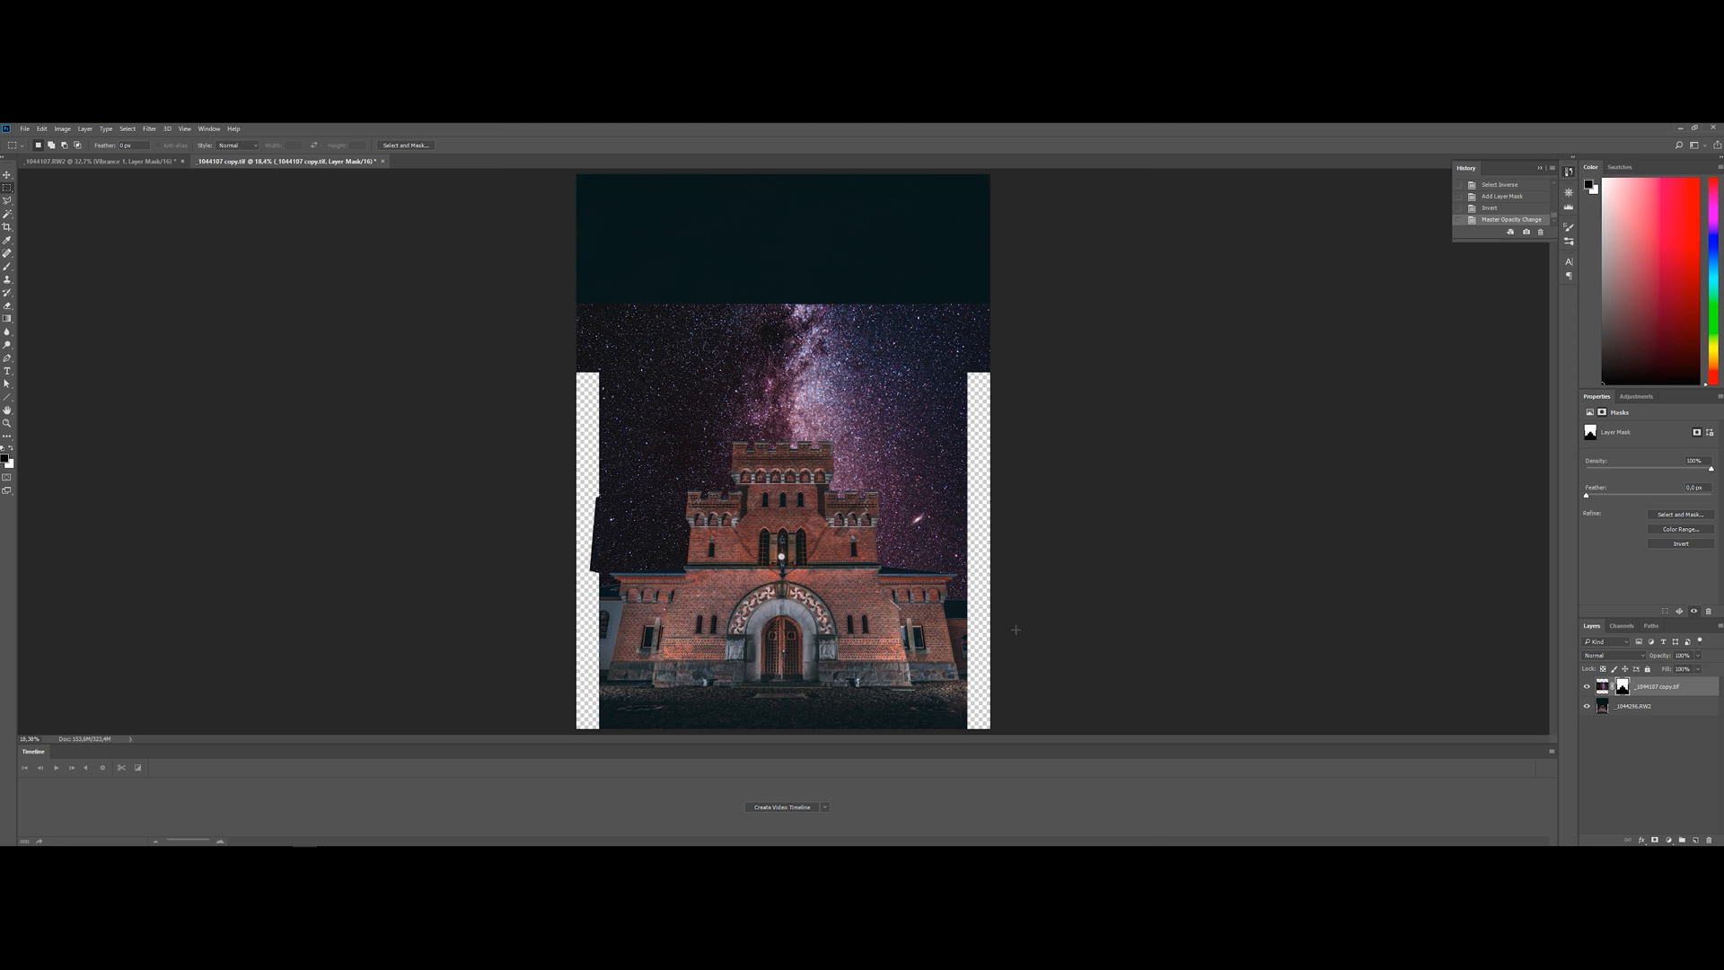
drag(600, 728, 967, 303)
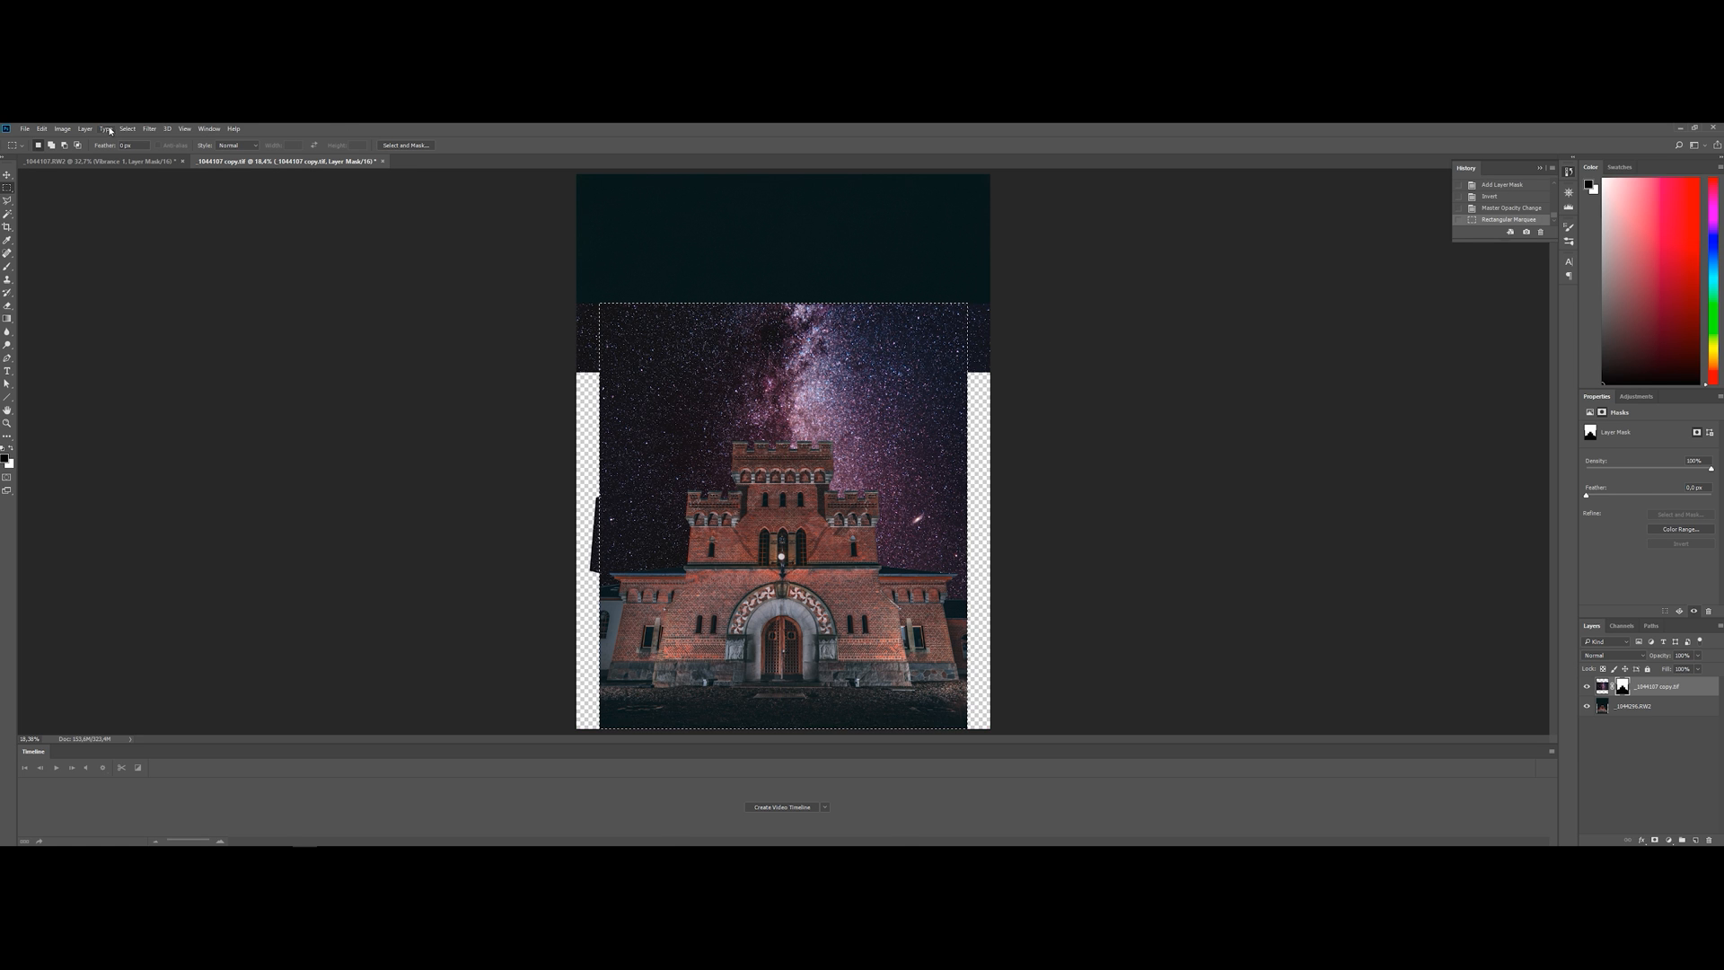
click(62, 128)
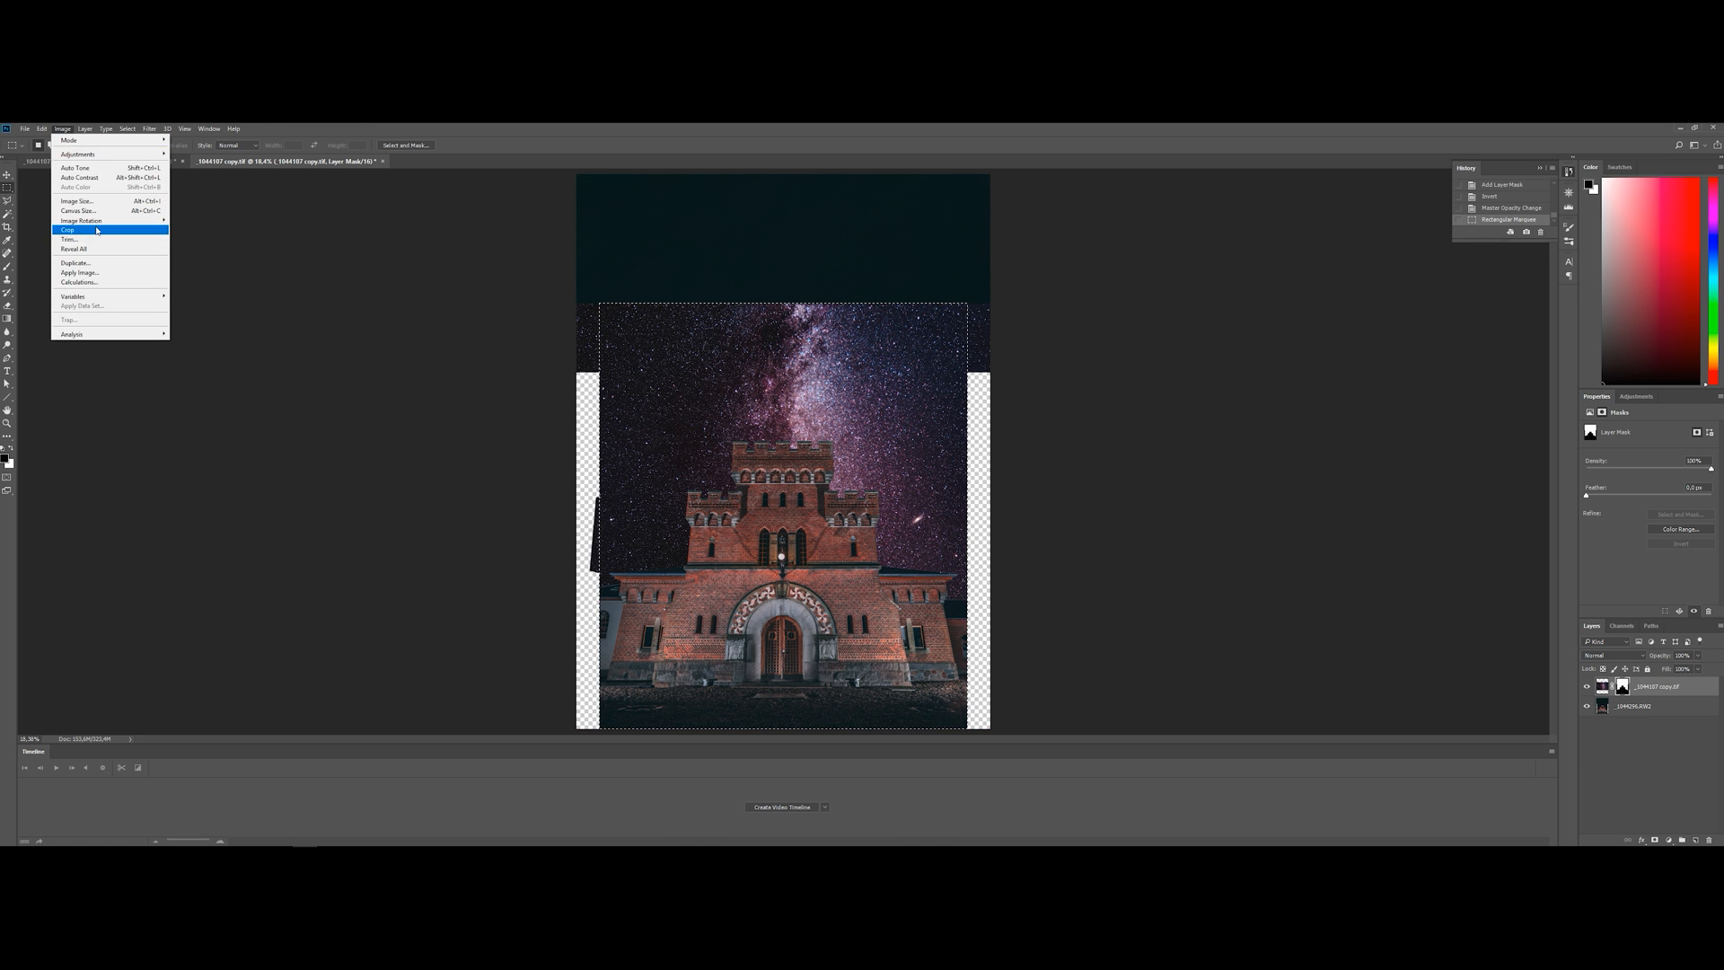
click(97, 231)
key(ctrl+d)
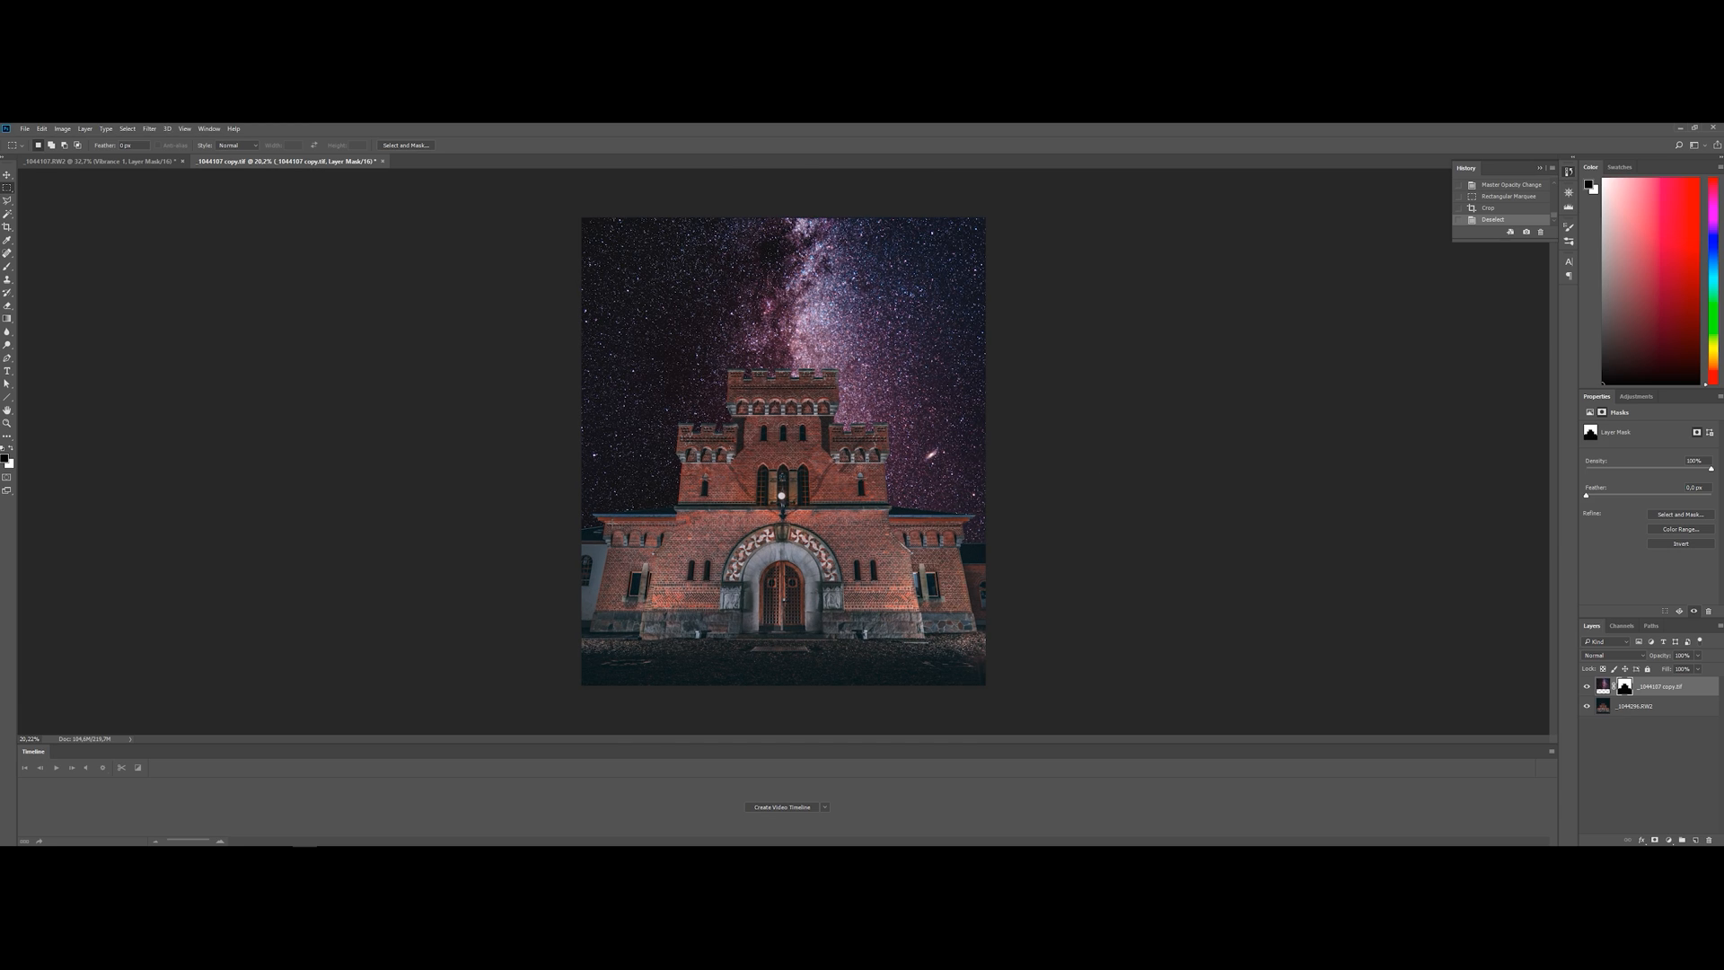
Examine the mask edges along the castle's roofs, towers and battlements up close, and check the overall composite
scroll(613, 534, up, 17)
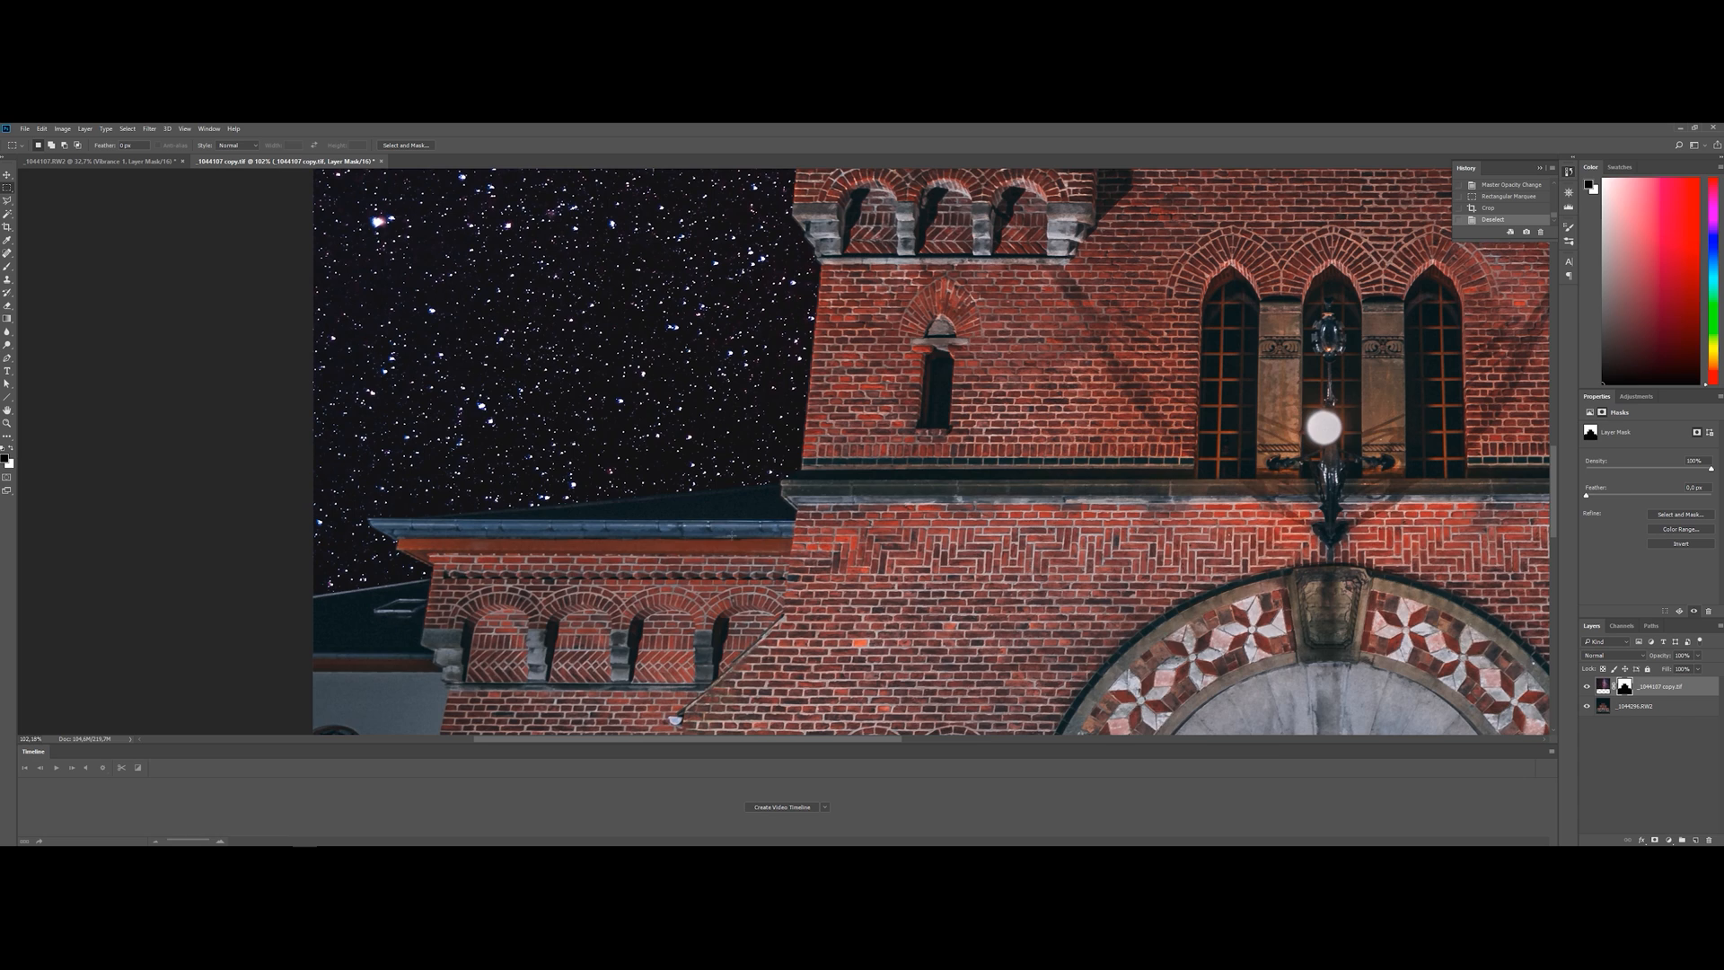
scroll(375, 514, up, 10)
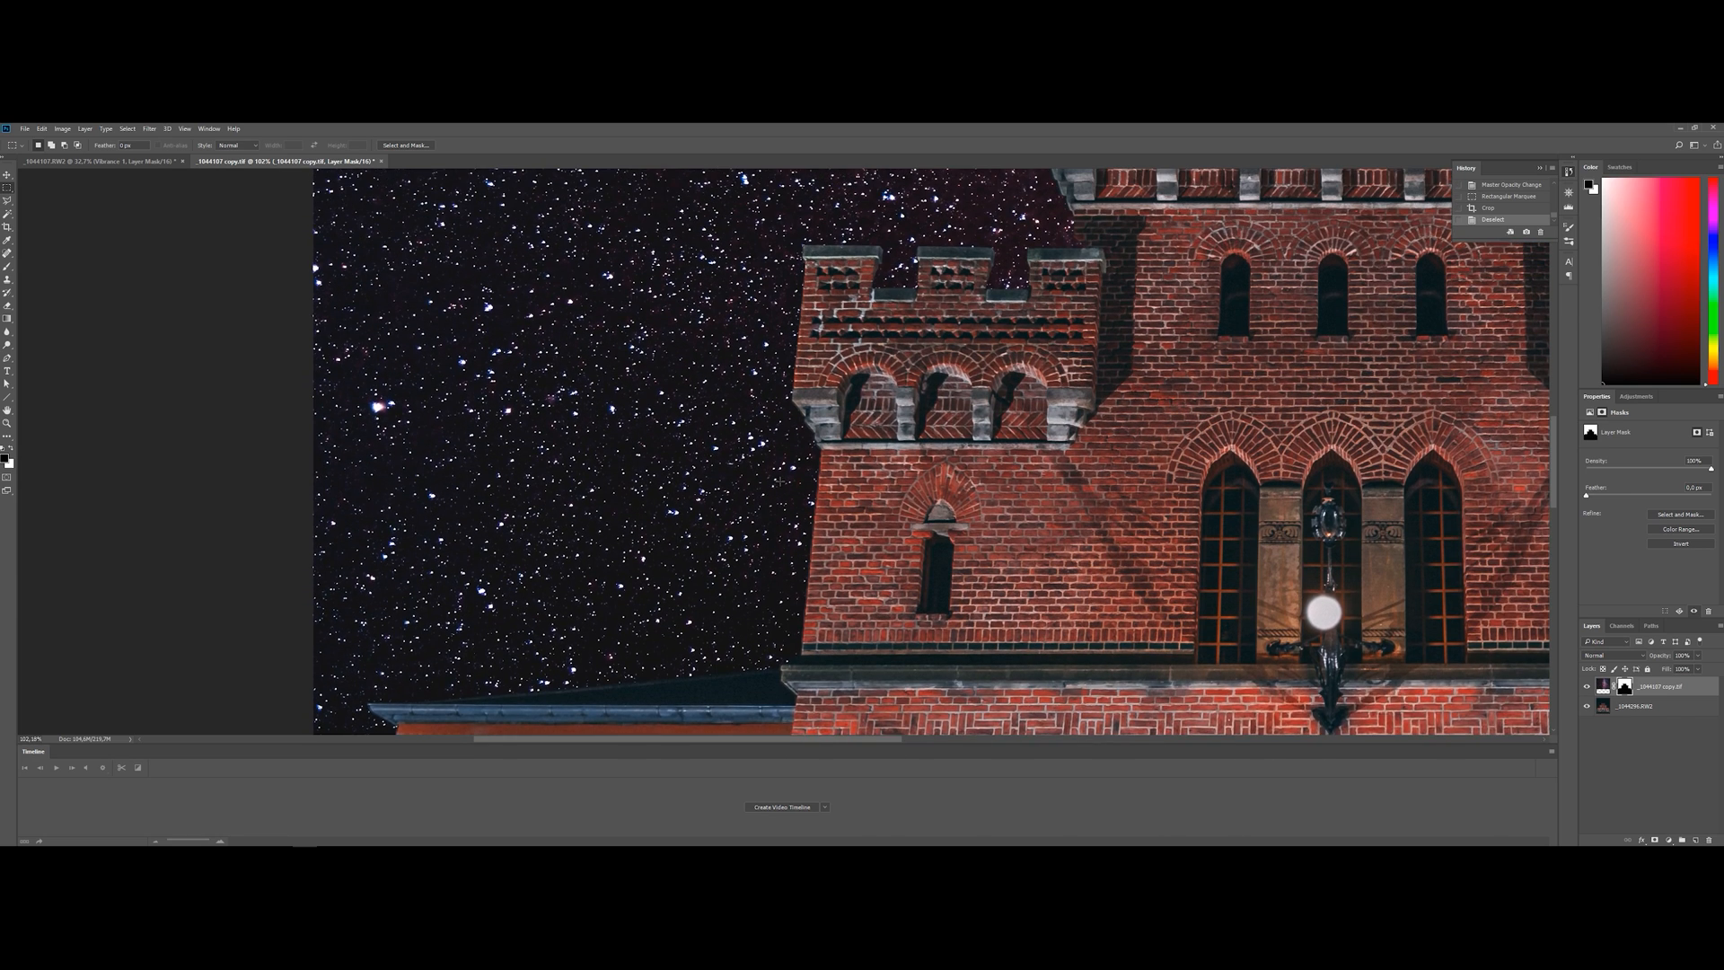
scroll(932, 450, up, 5)
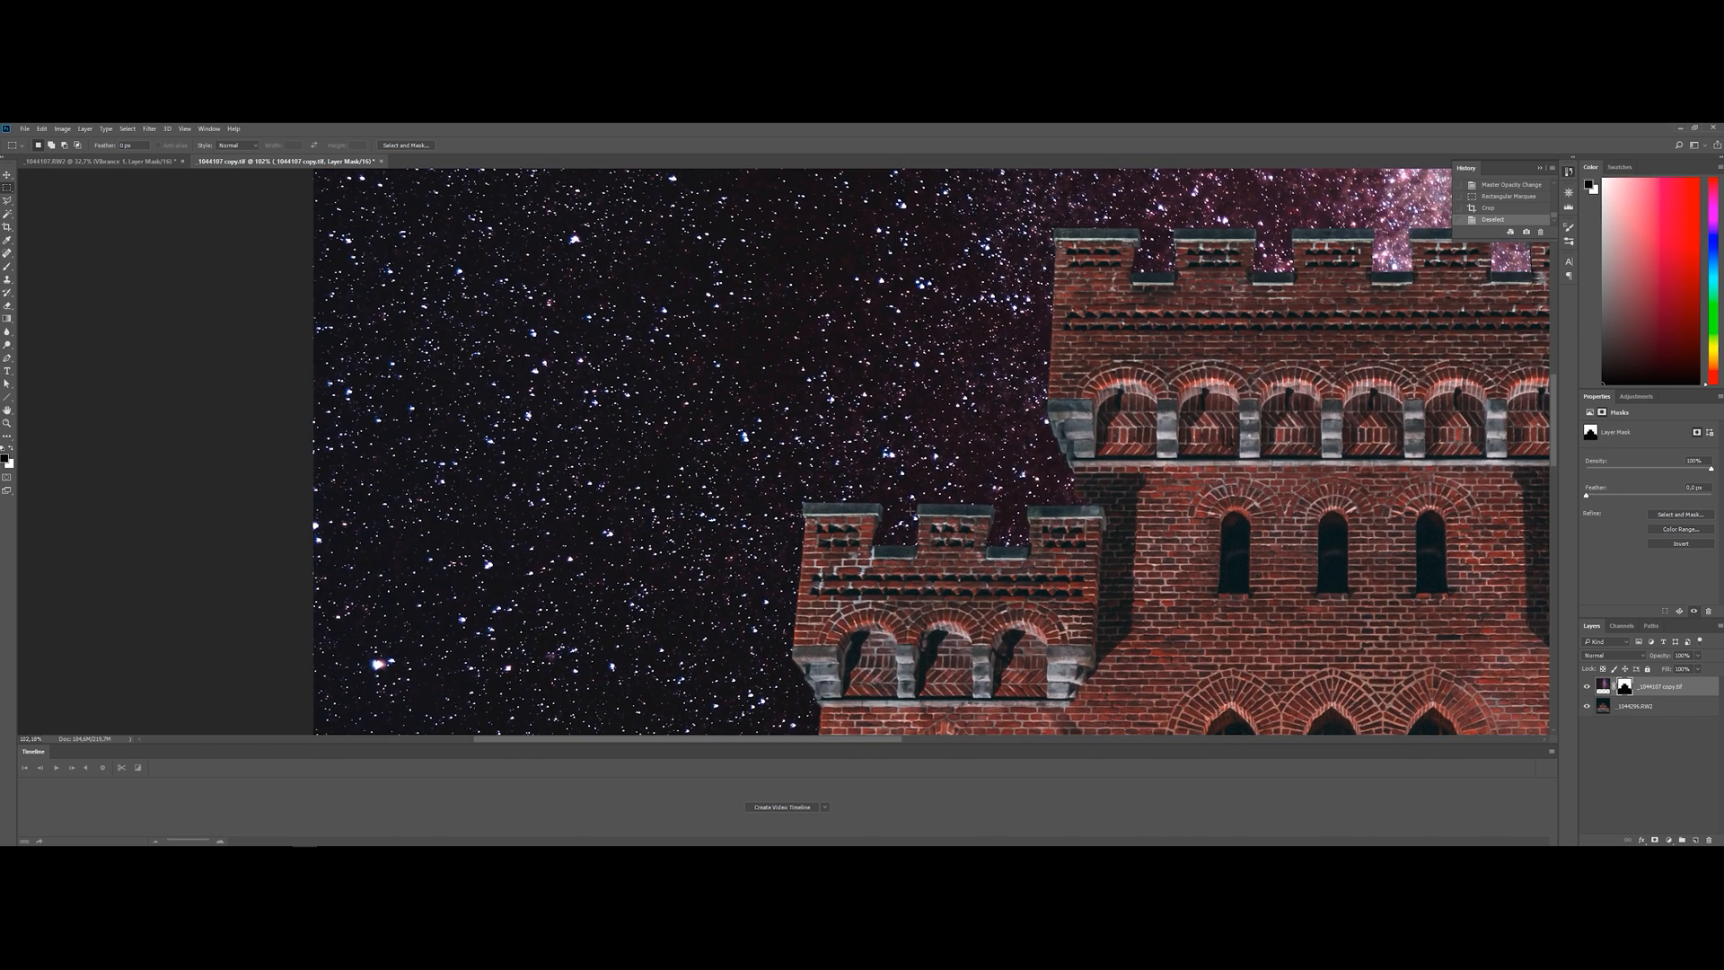
drag(831, 738, 988, 747)
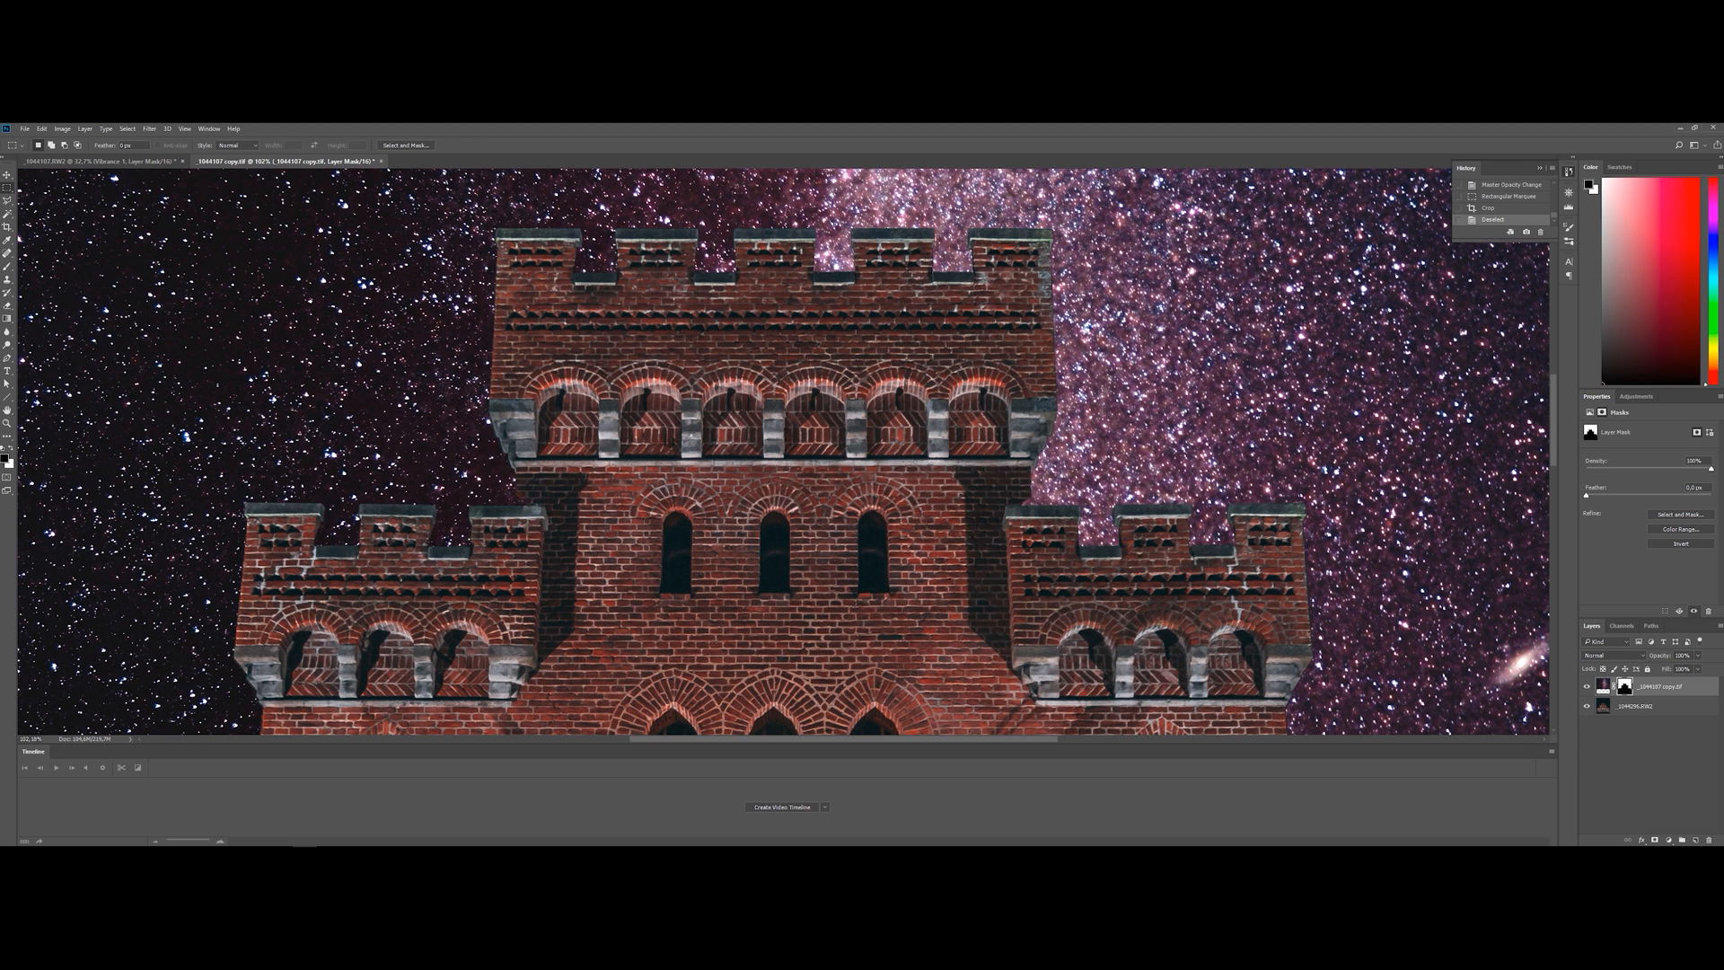
drag(1033, 742, 1123, 732)
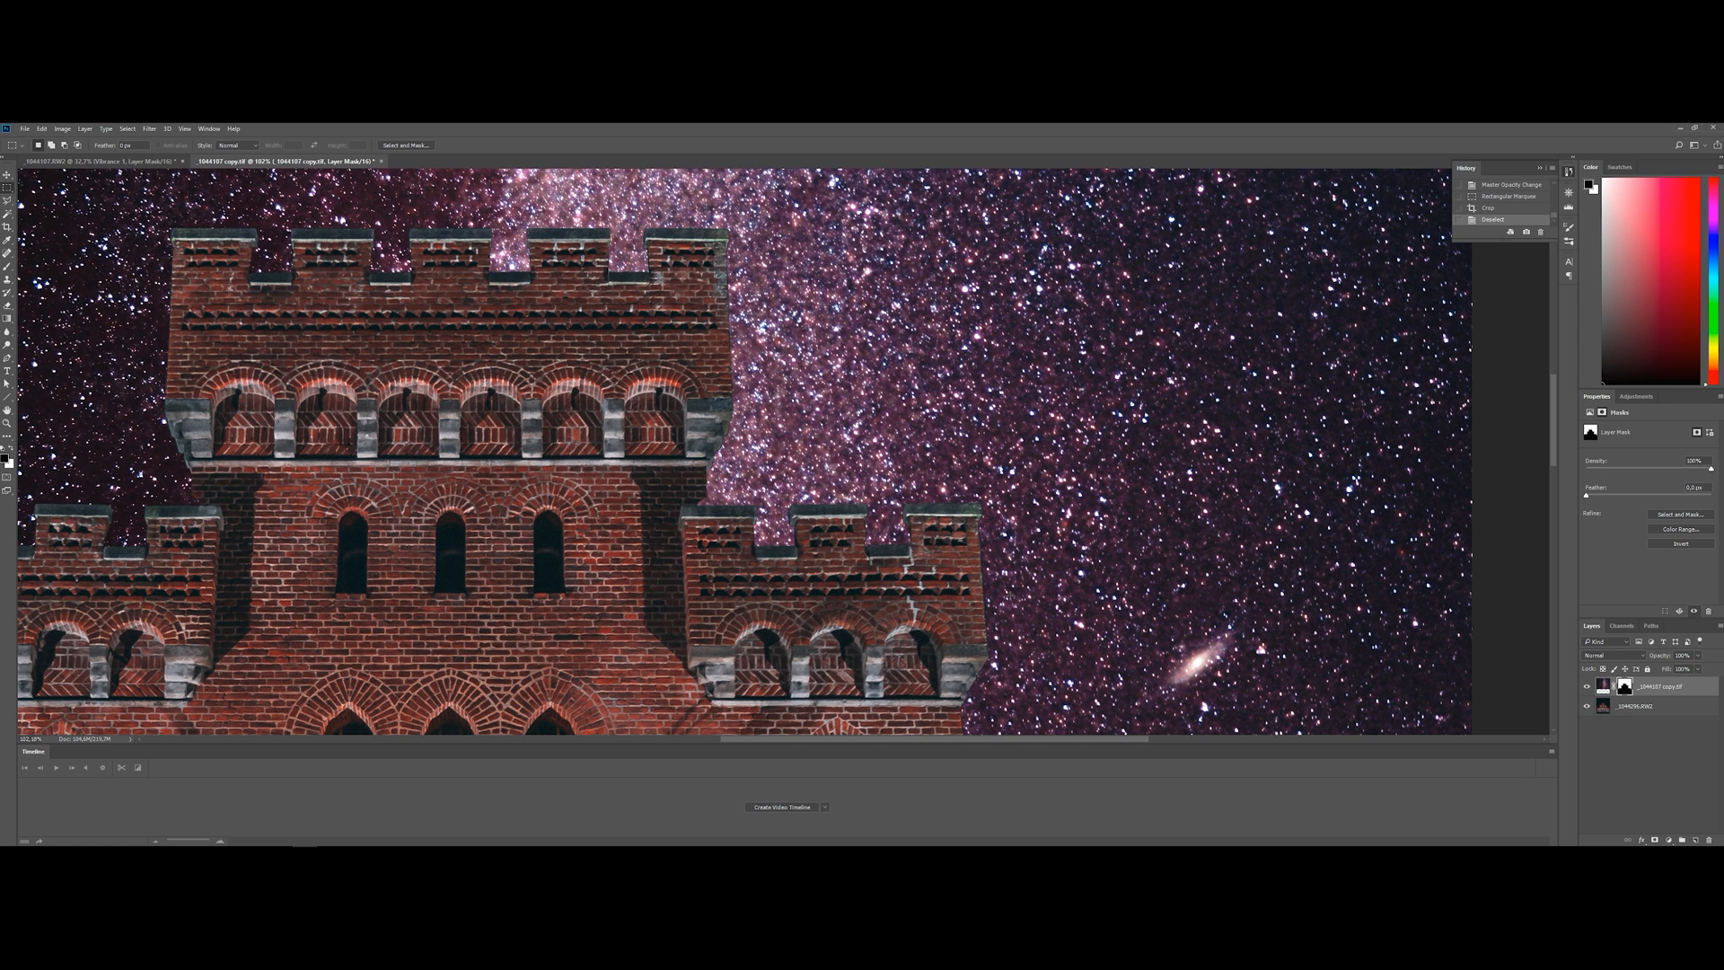
scroll(1006, 559, down, 1)
scroll(1006, 558, down, 3)
scroll(1006, 558, down, 3)
scroll(343, 447, down, 5)
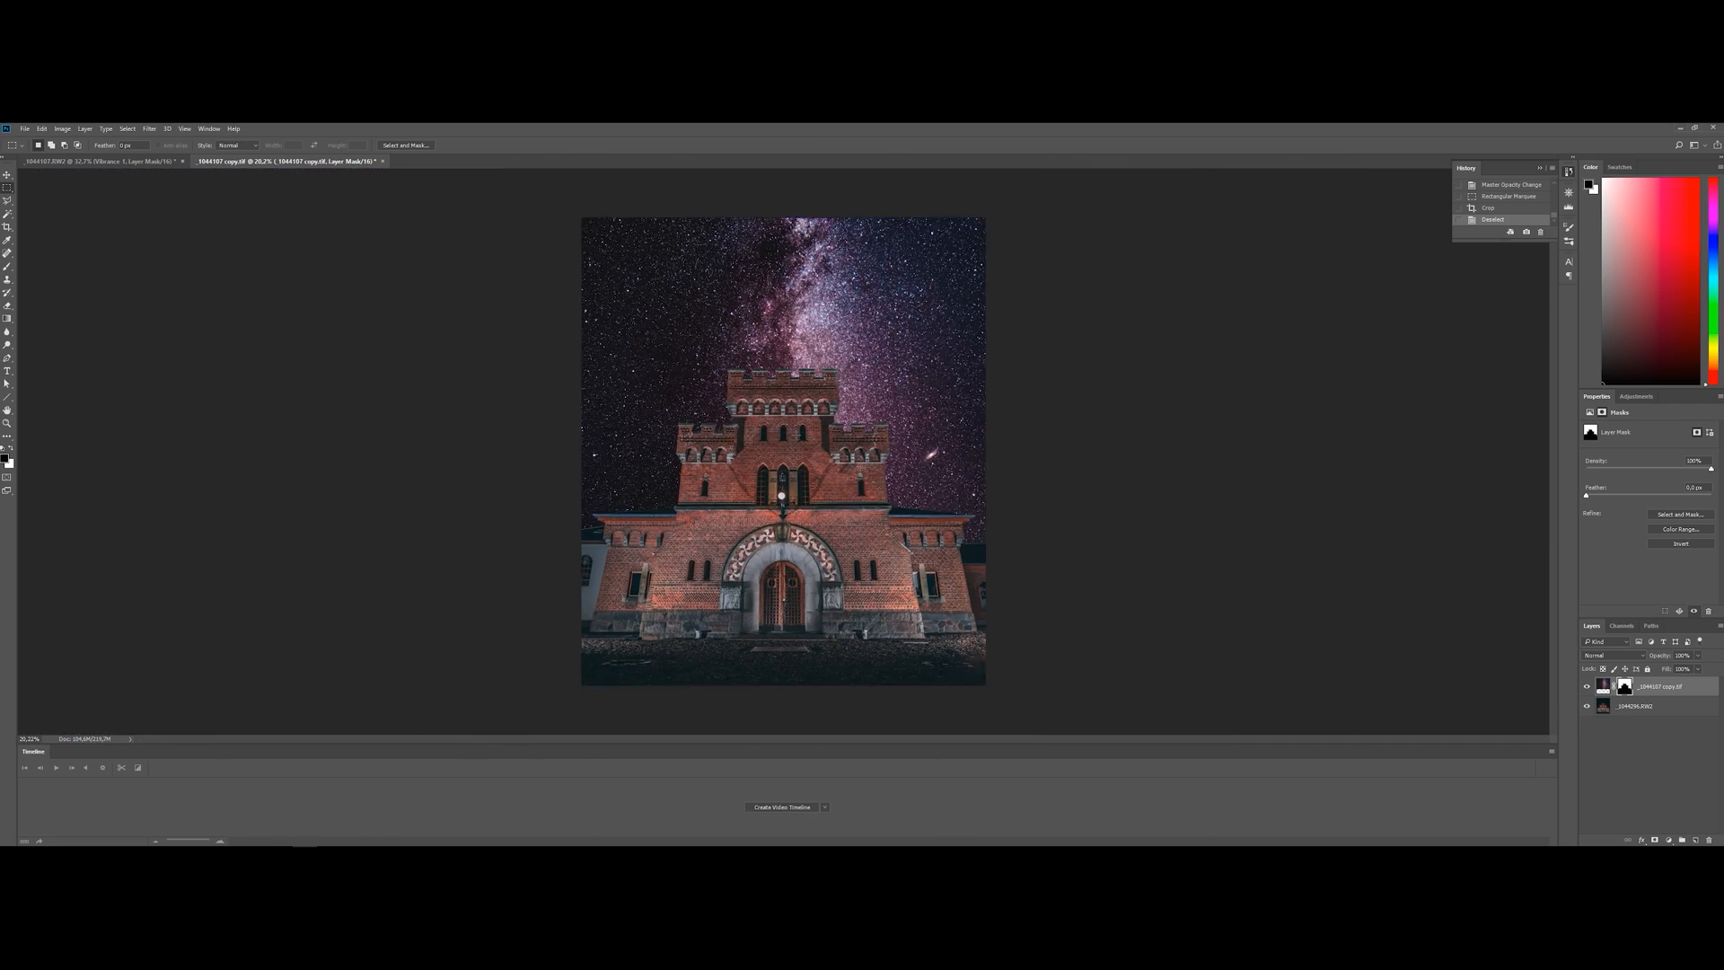
scroll(783, 451, down, 1)
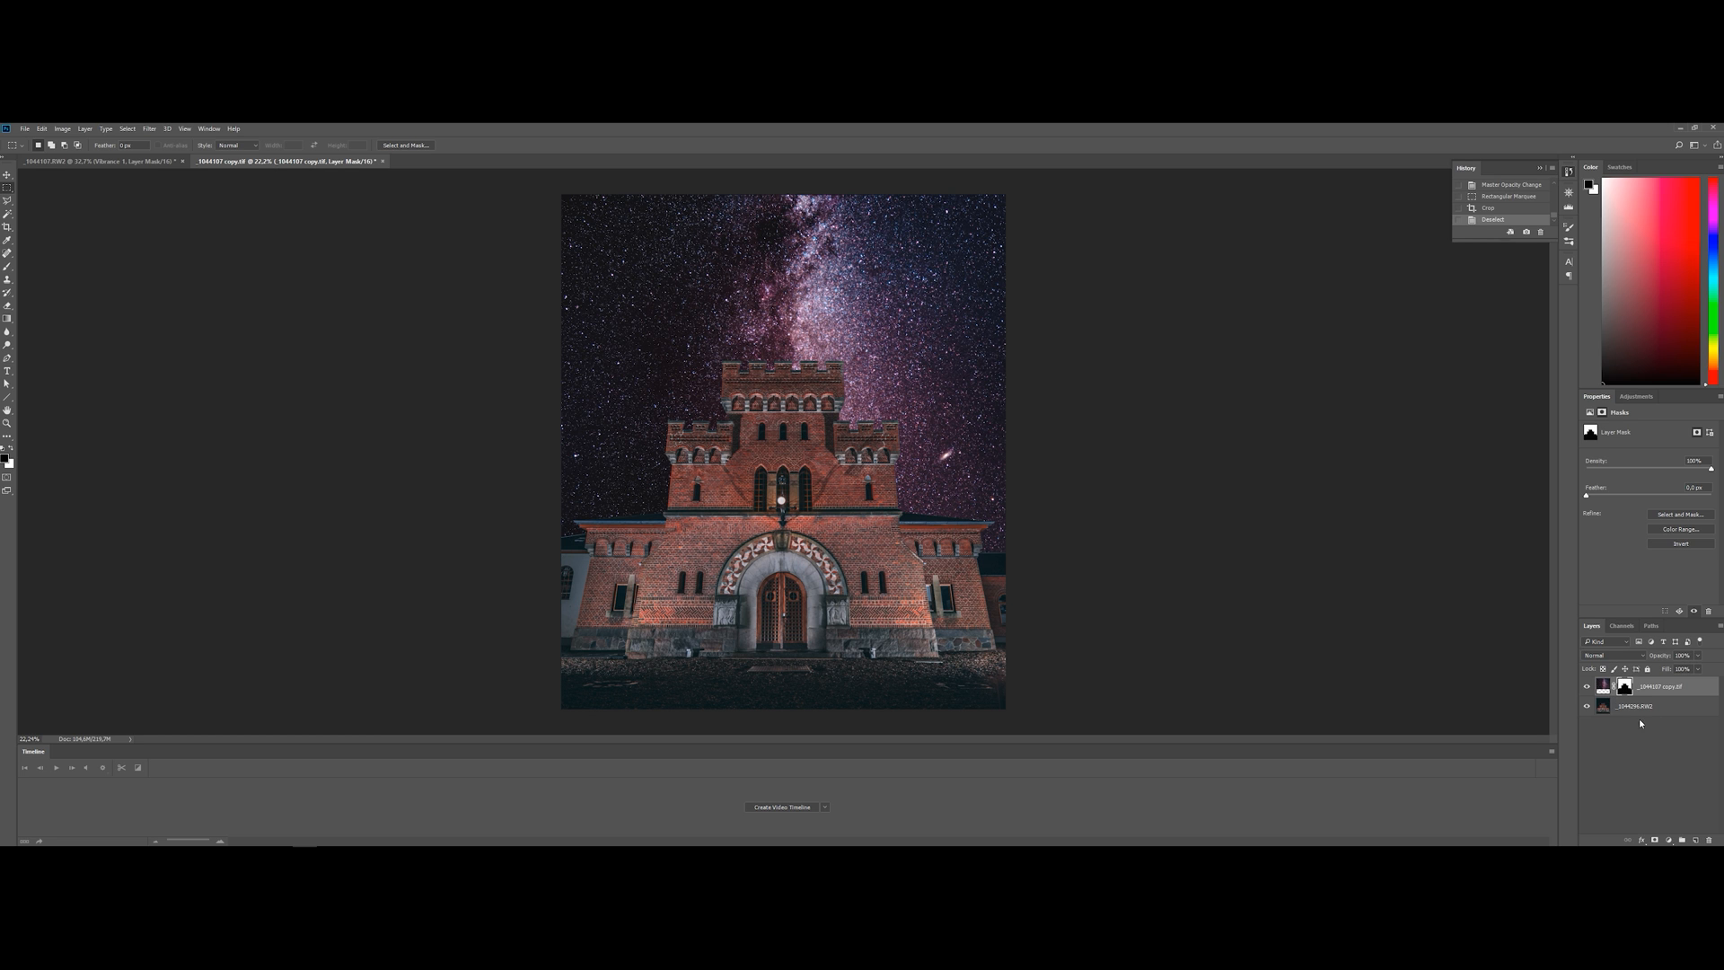
Apply Hue/Saturation to the Milky Way layer's image with hue 0, saturation +18 and reduced lightness
click(1682, 689)
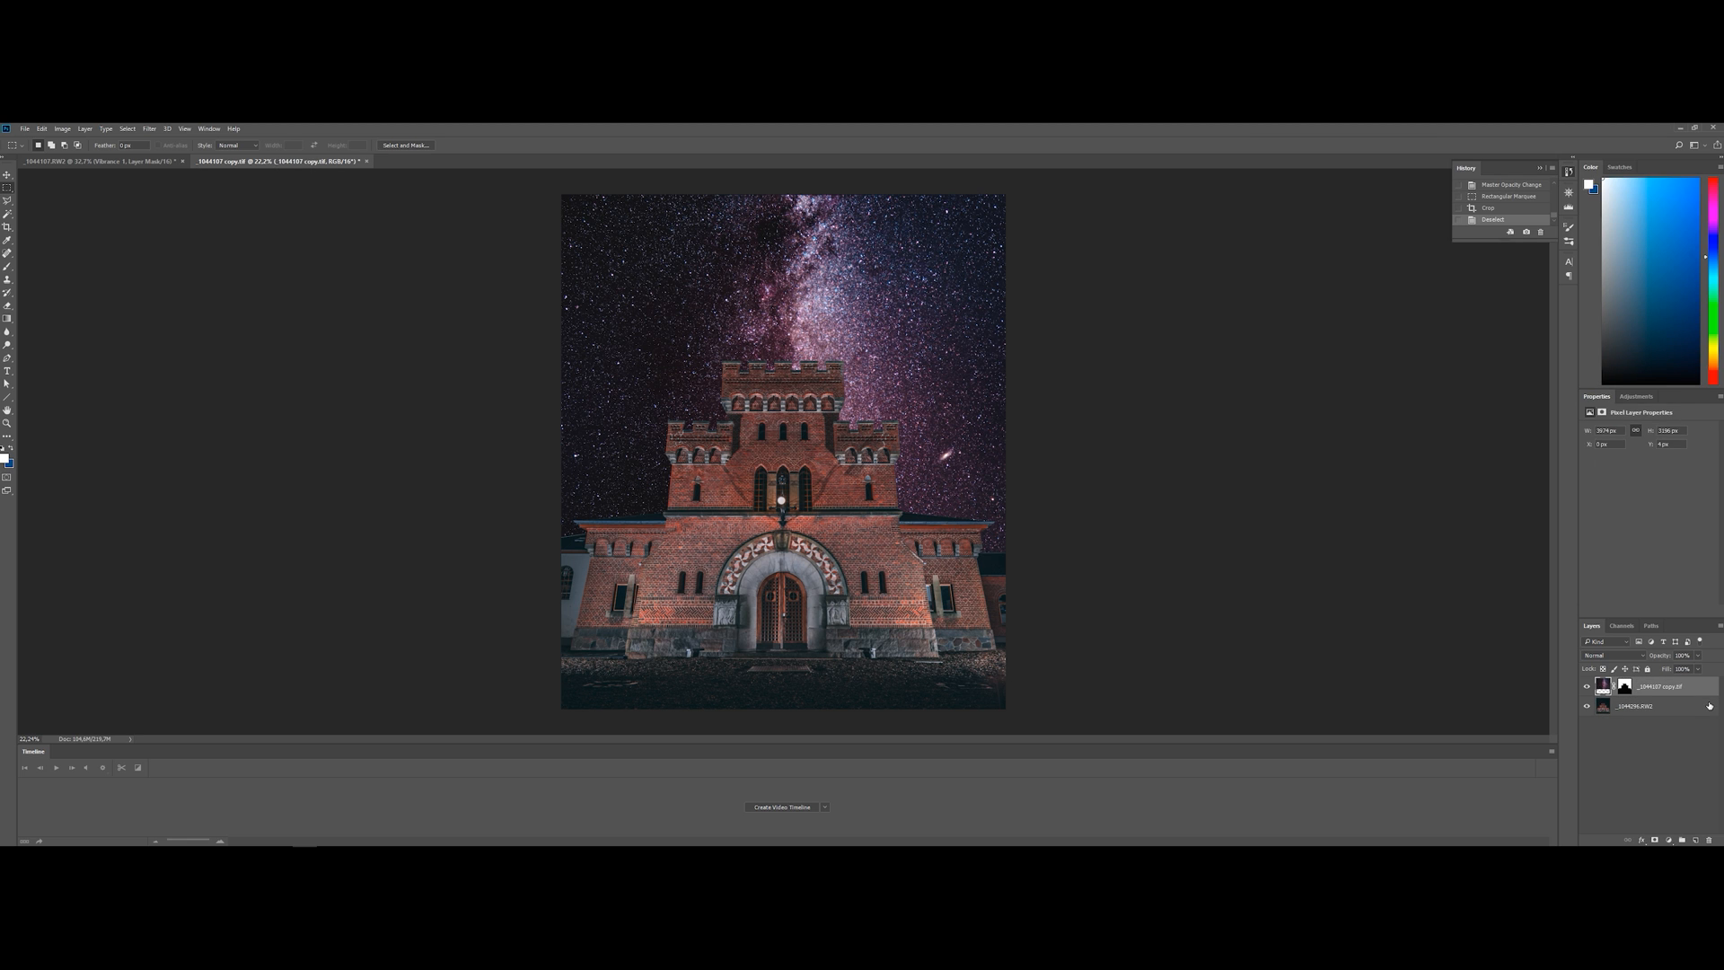
key(ctrl+u)
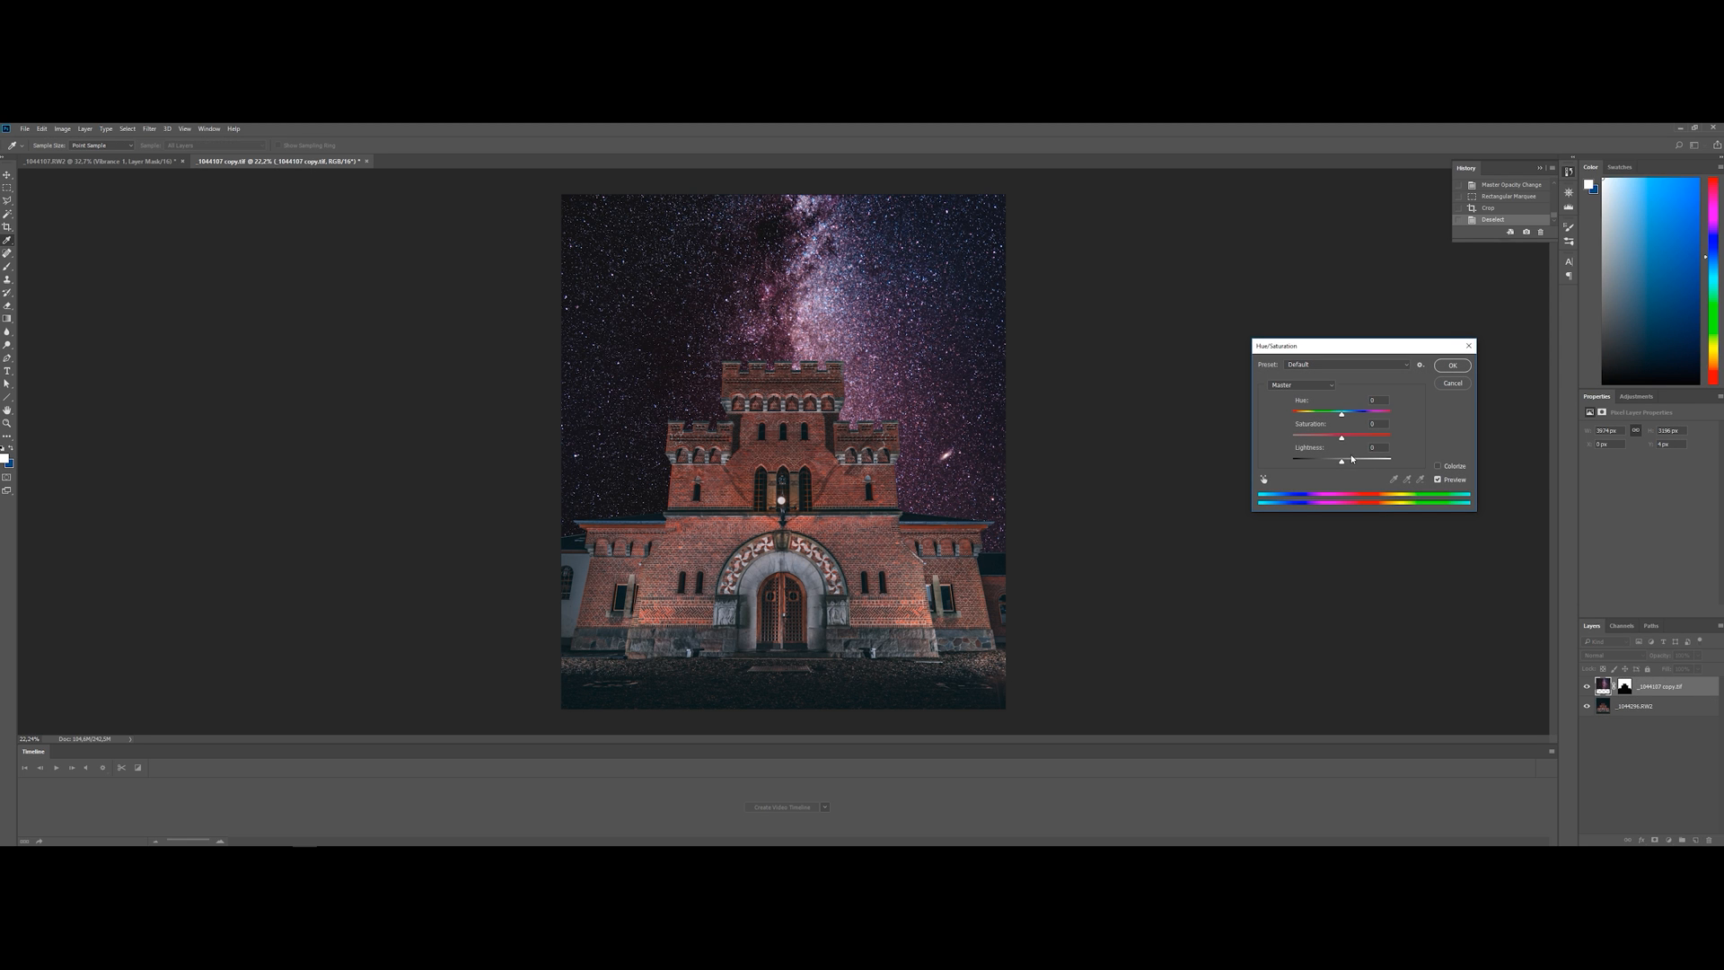
drag(1337, 463, 1347, 417)
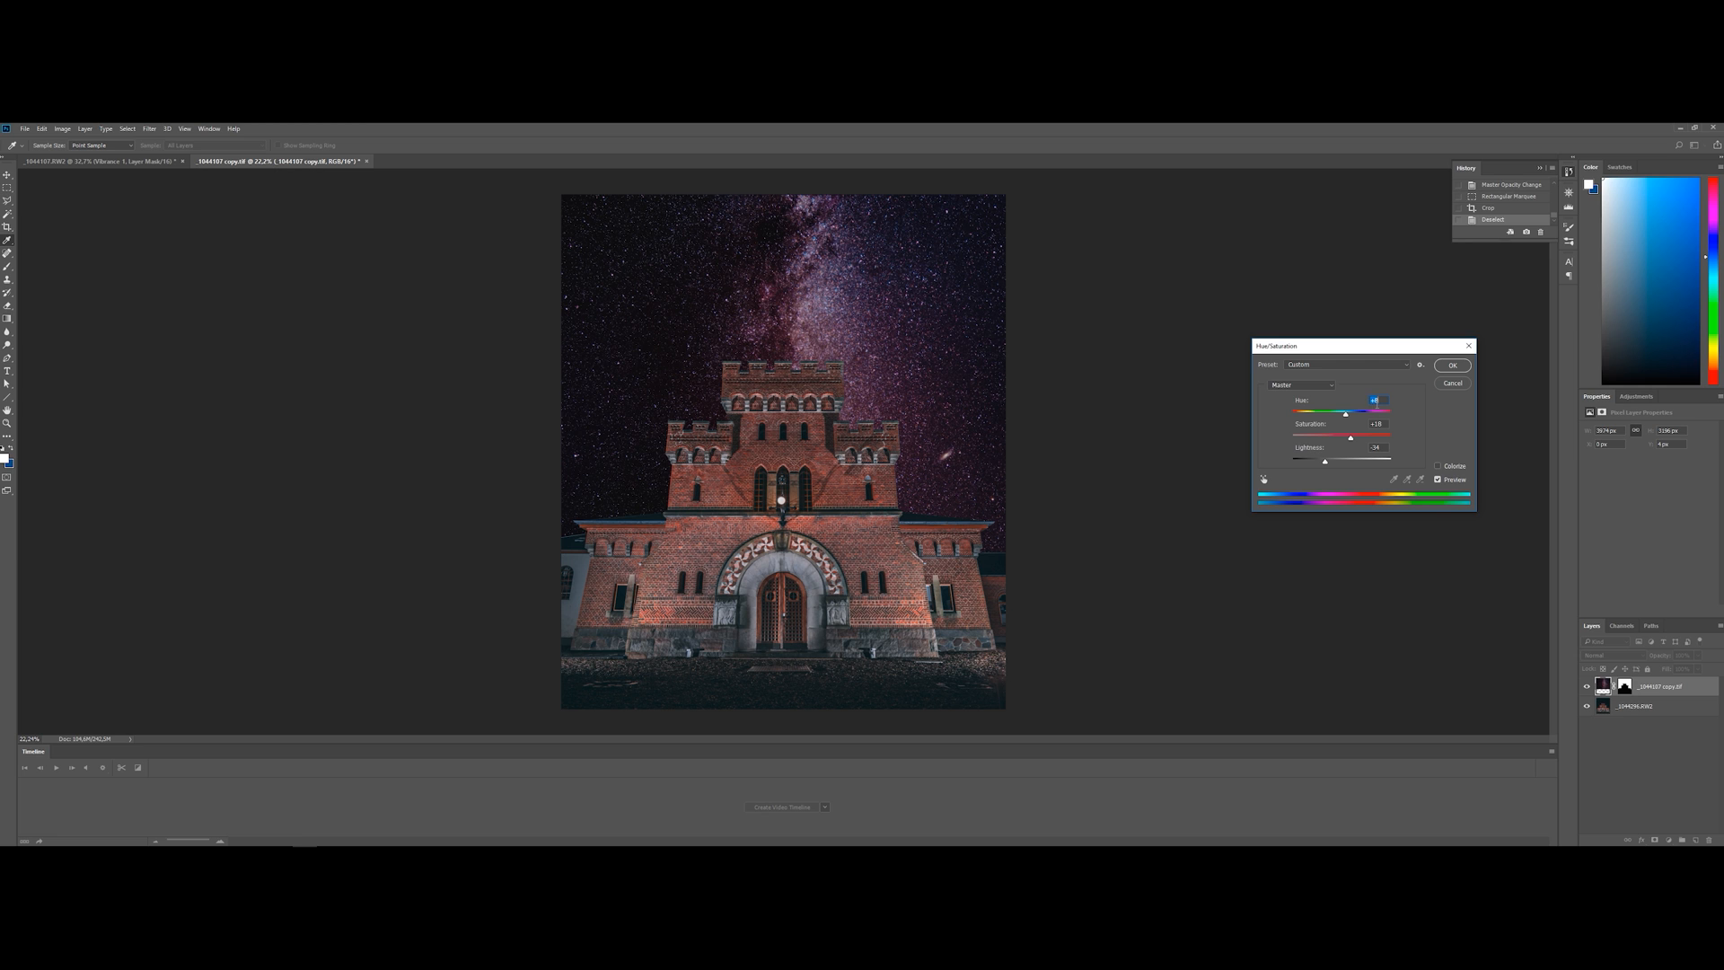
text(0)
drag(1325, 463, 1330, 466)
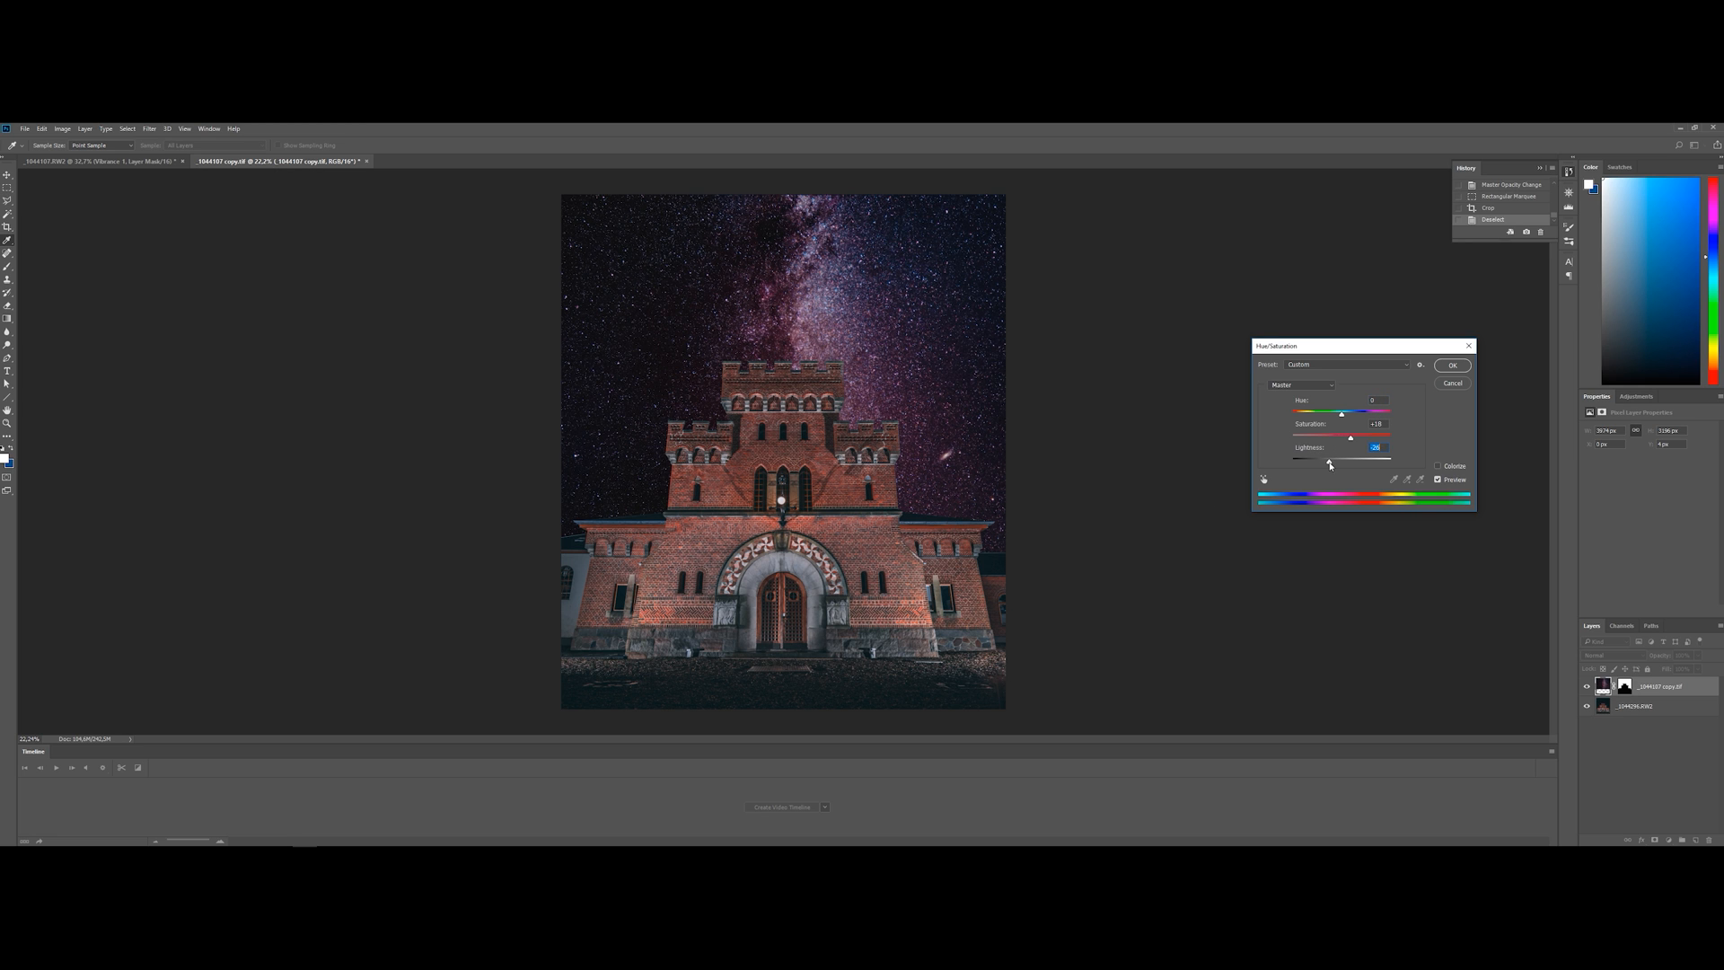
click(1453, 365)
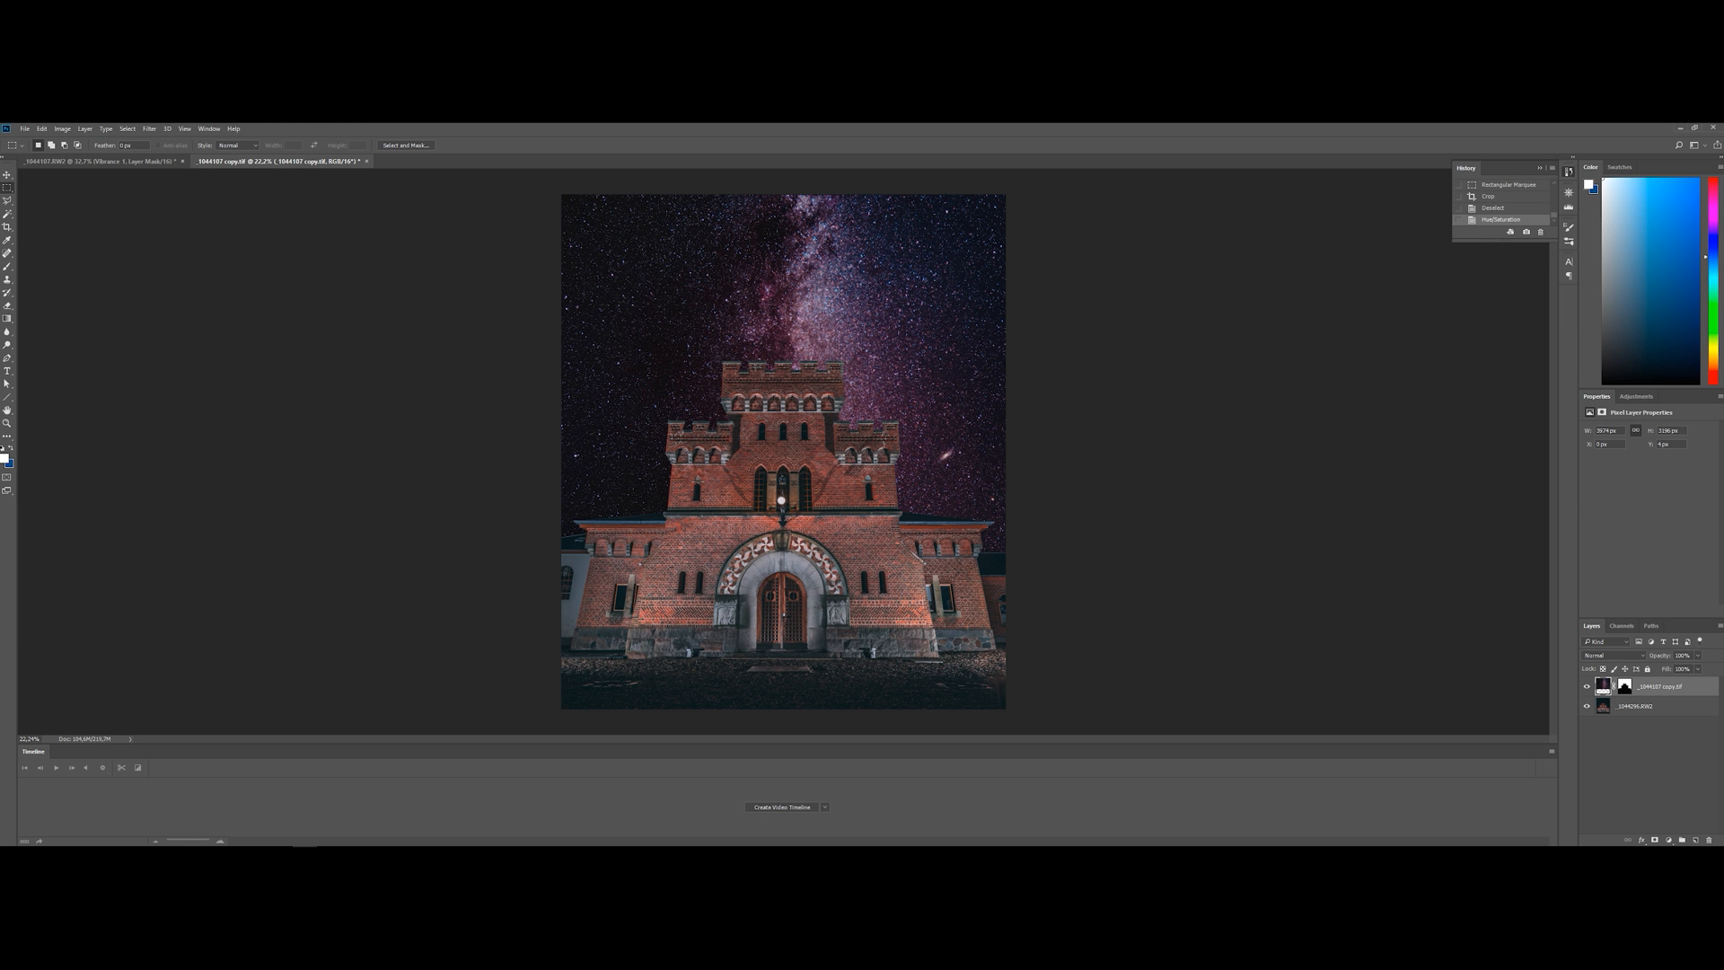
scroll(783, 451, down, 1)
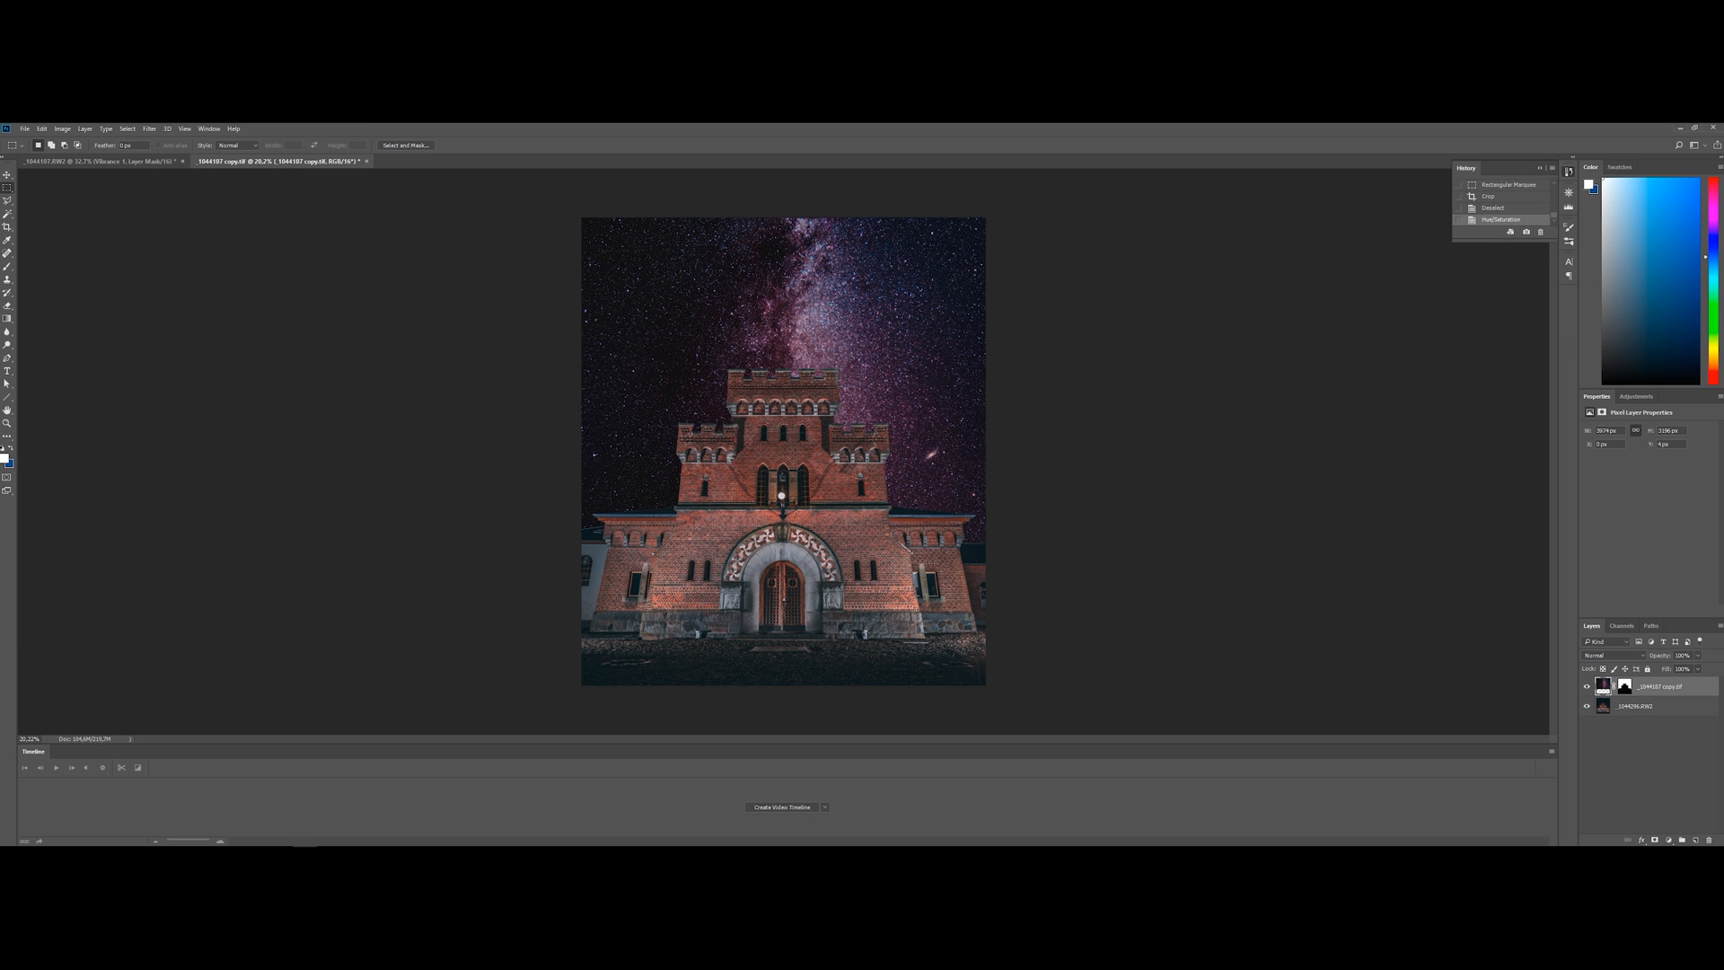
Add a Curves adjustment clipped to the Milky Way layer, raising its black point and pulling down the shadows around a midtone anchor
right_click(1662, 690)
click(1660, 714)
click(1668, 840)
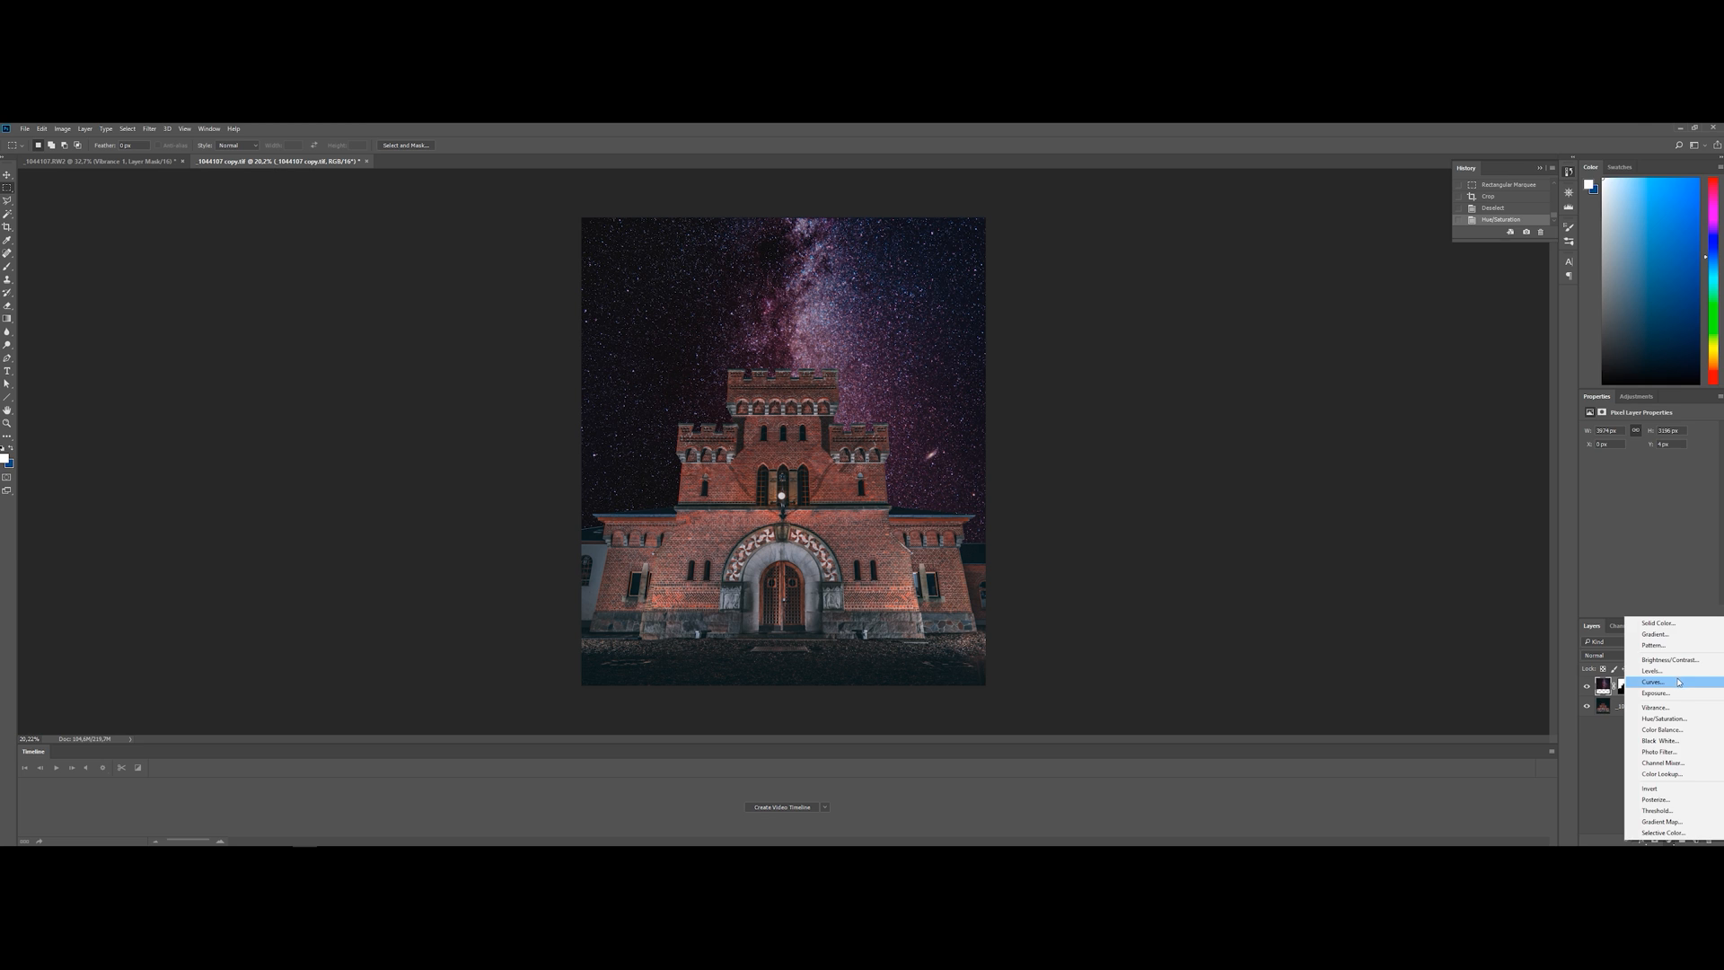
click(1678, 683)
drag(1605, 556, 1606, 552)
click(1651, 612)
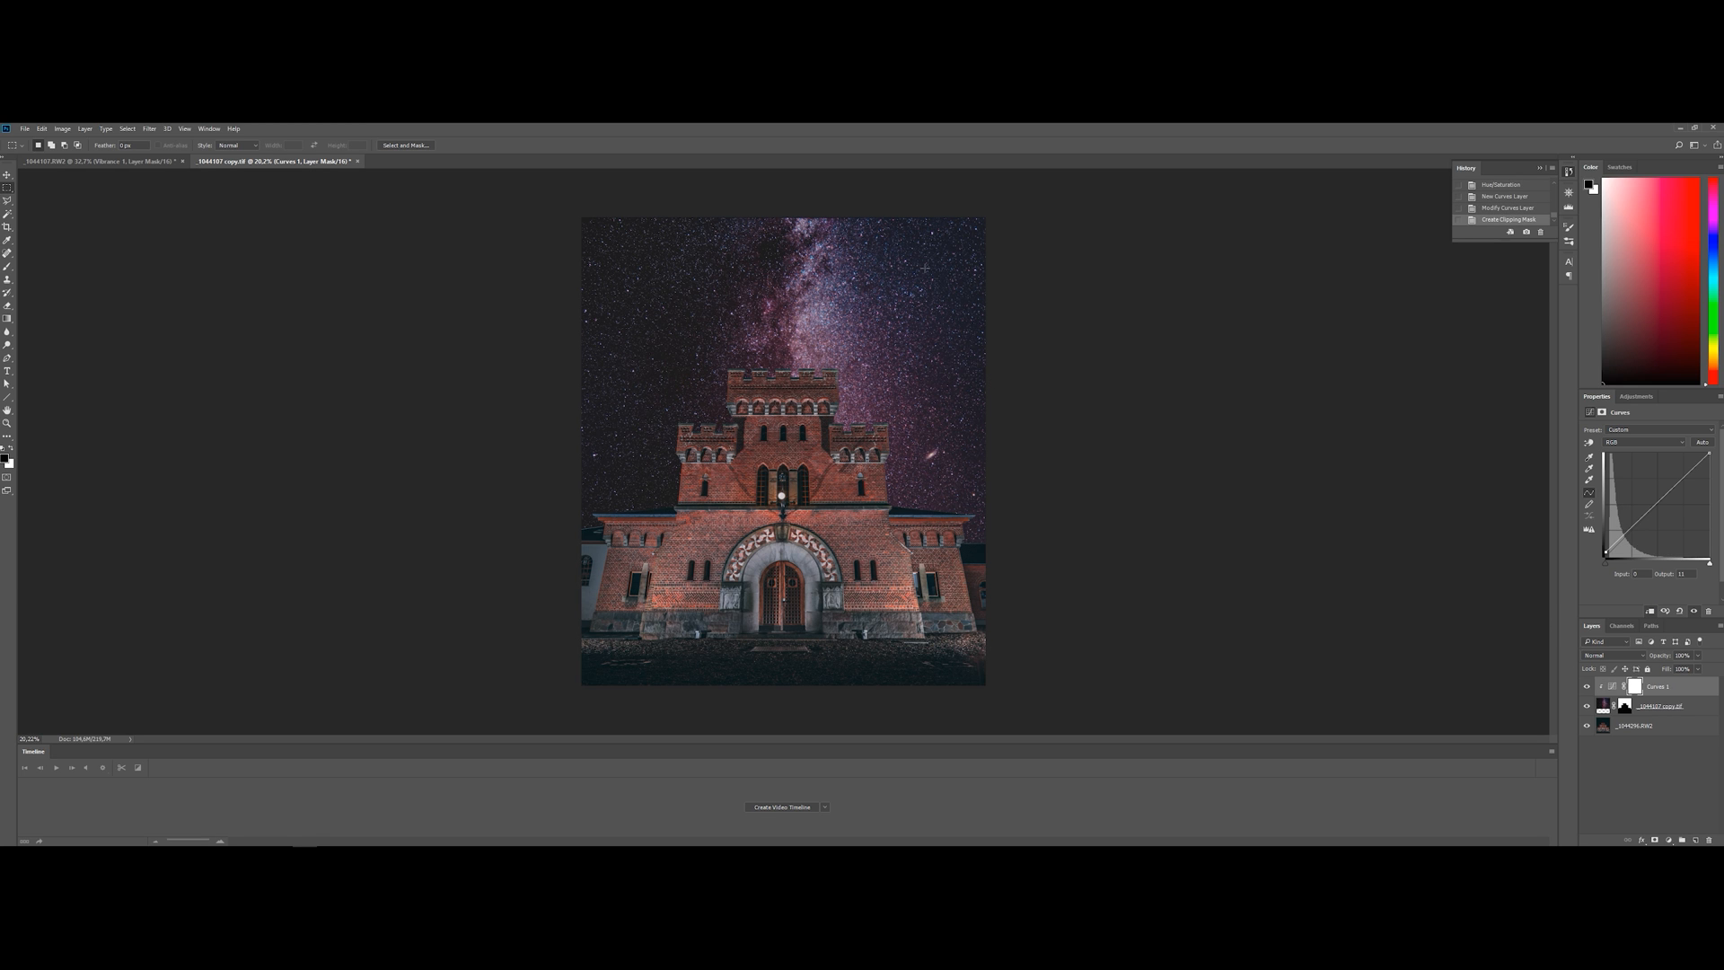
drag(1605, 553, 1605, 548)
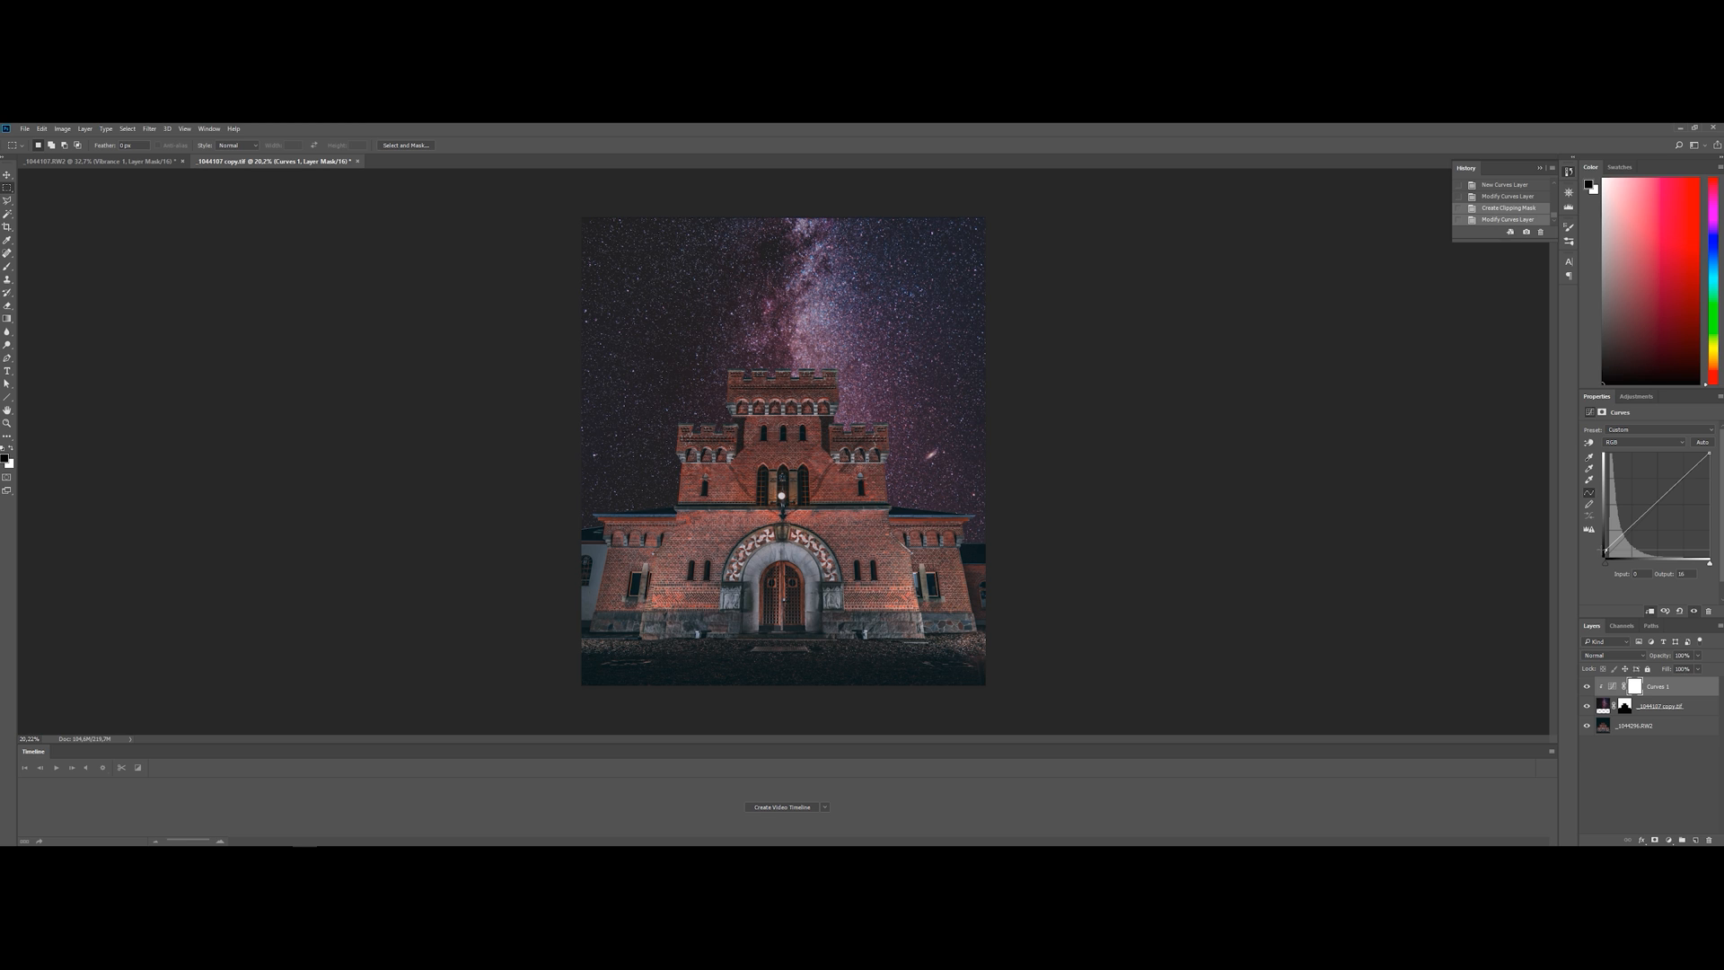
drag(1617, 541, 1649, 515)
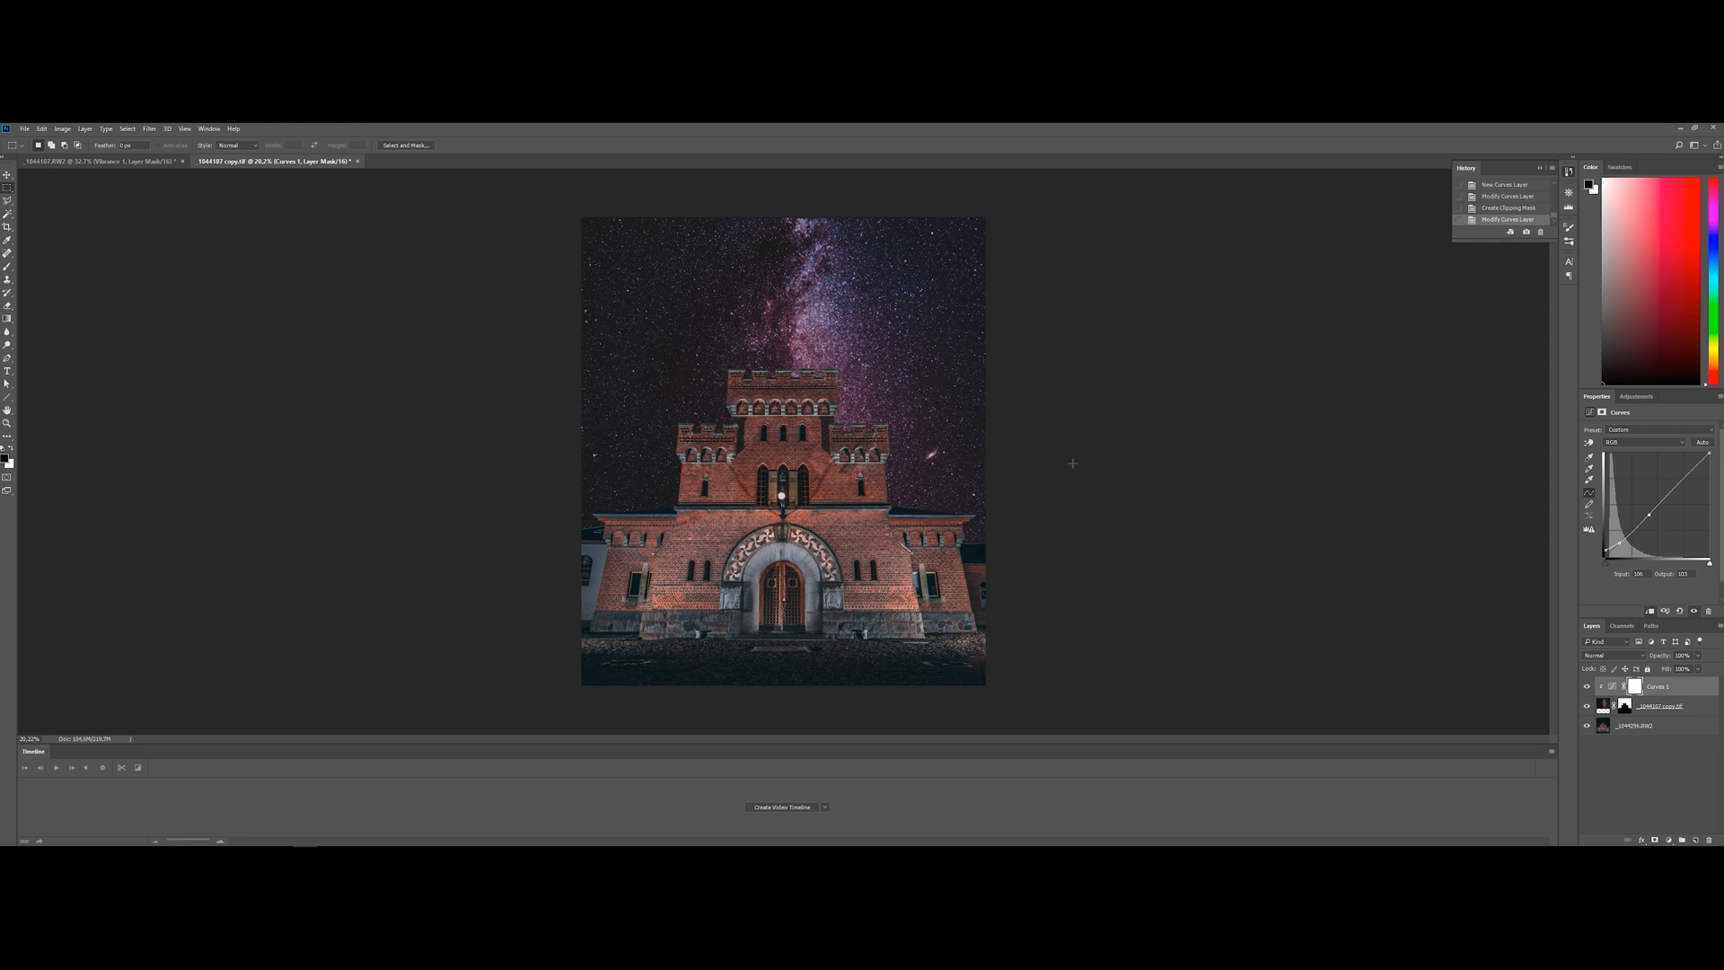
Save the layered composite and switch to Lightroom to open it for developing
click(1654, 773)
key(ctrl+s)
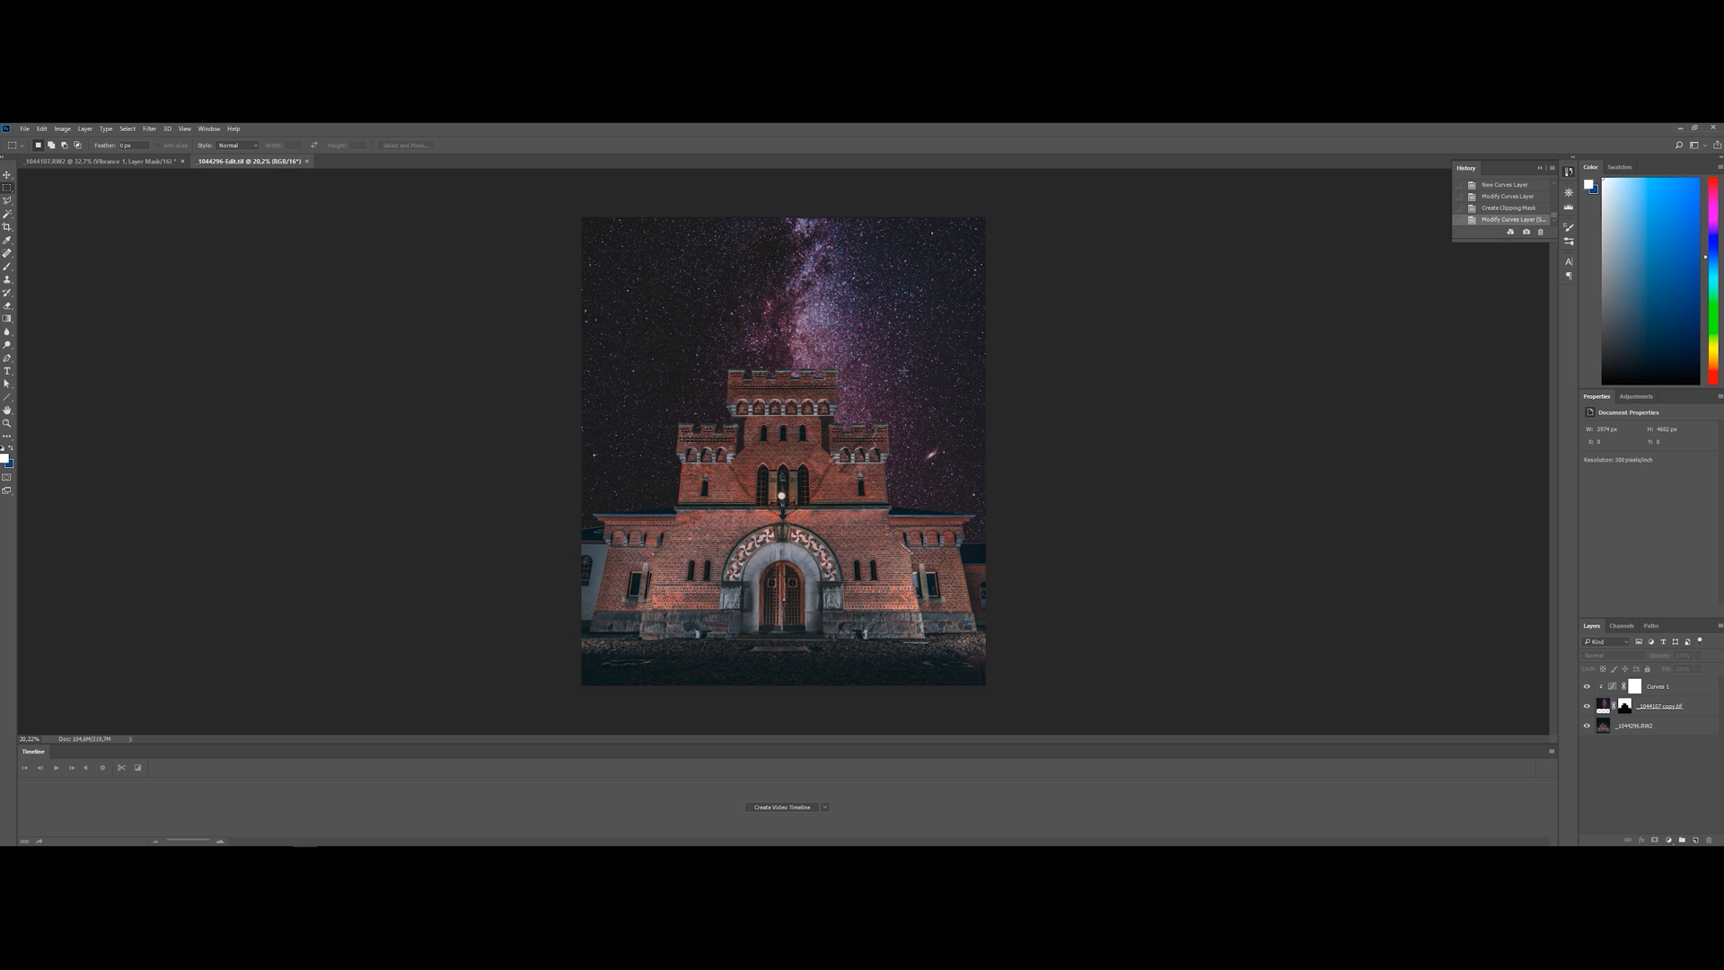
mouse_move(281, 844)
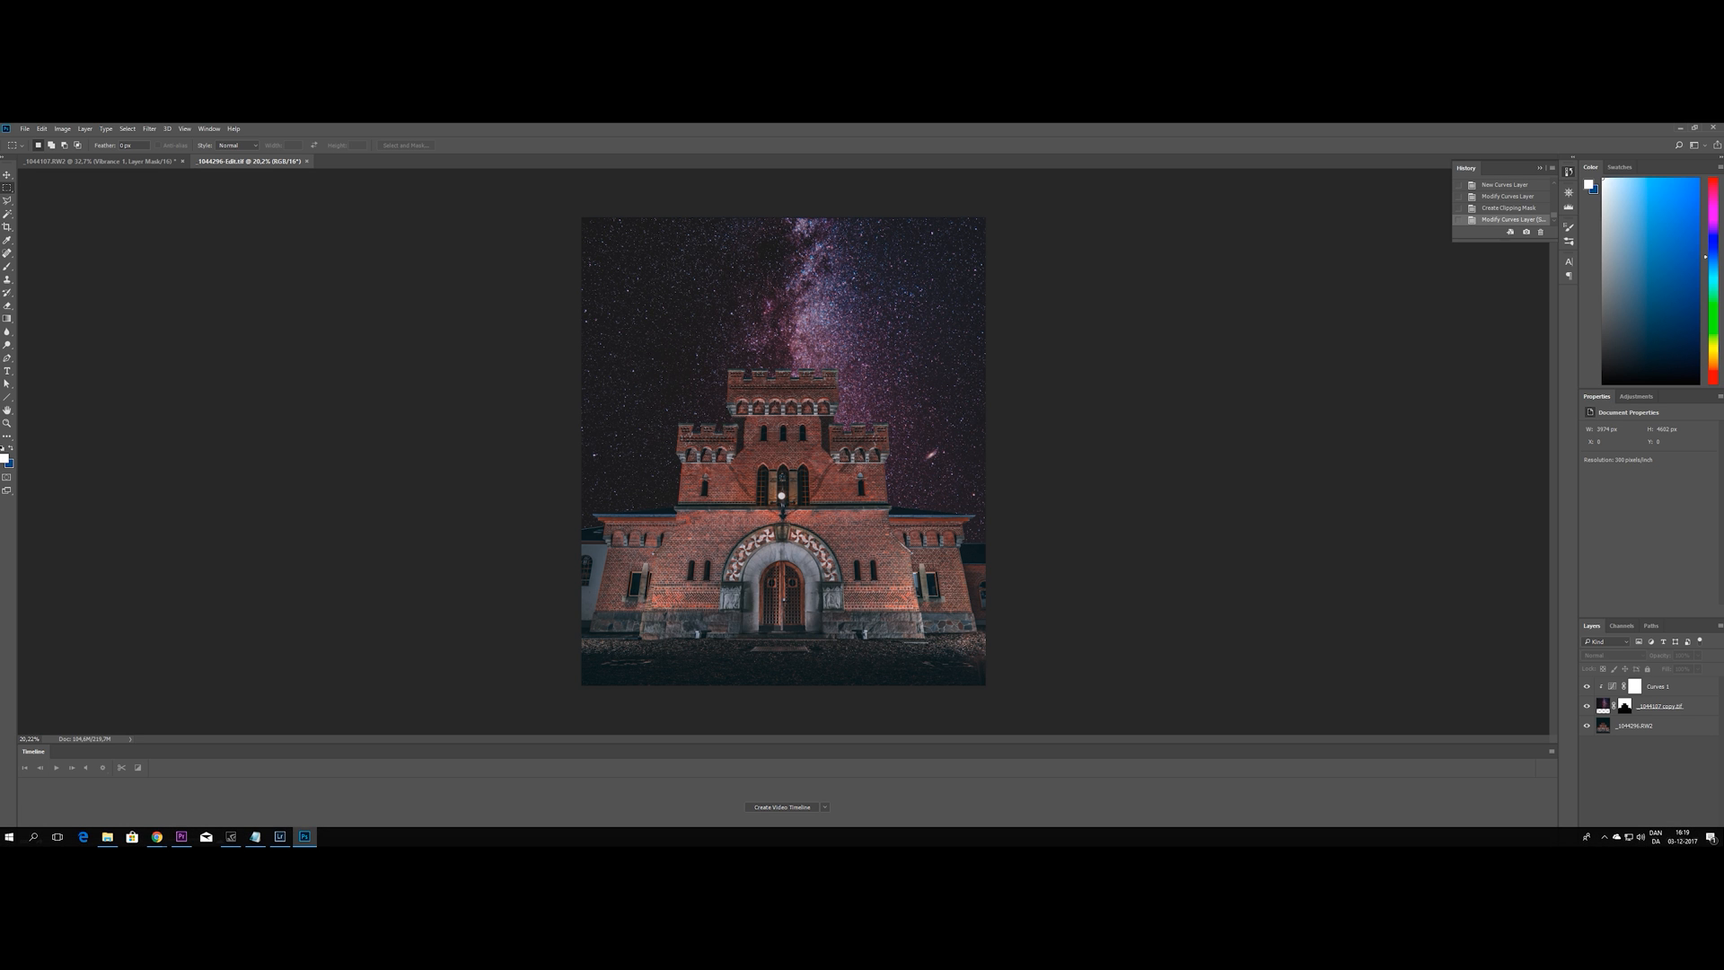
click(284, 842)
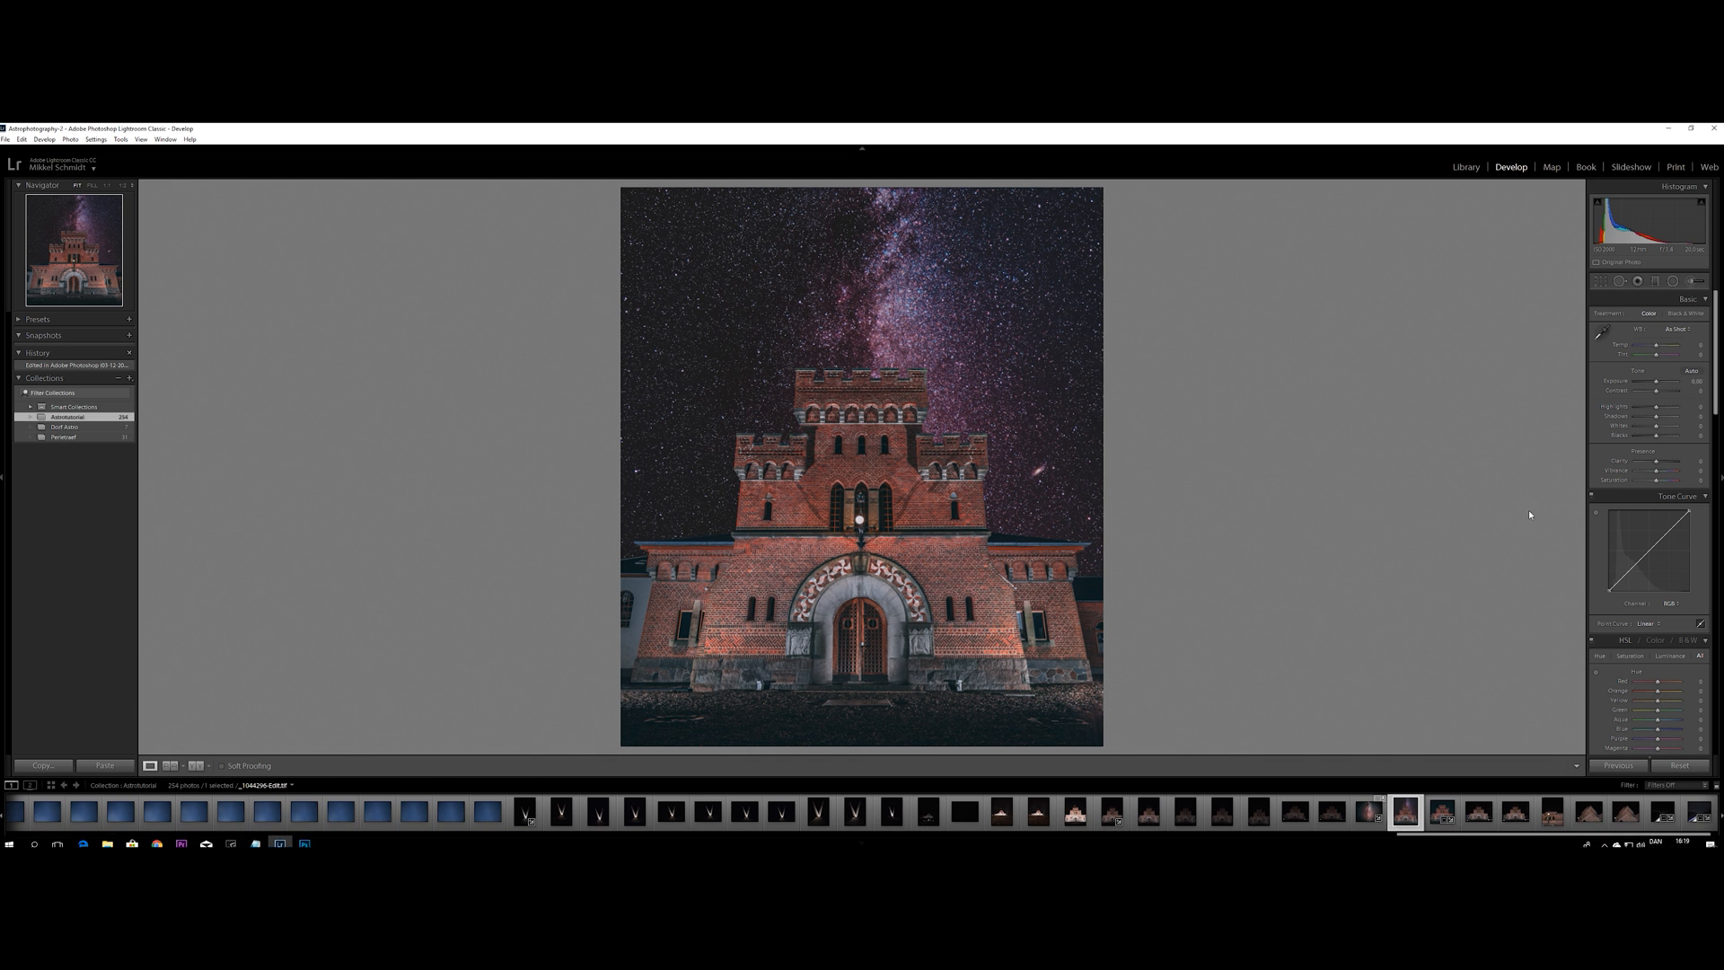
Shape the composite's point tone curve into a gentle S with lifted blacks, raise the highlights and lower the contrast
click(1633, 568)
click(1649, 551)
click(1667, 533)
drag(1633, 569, 1606, 595)
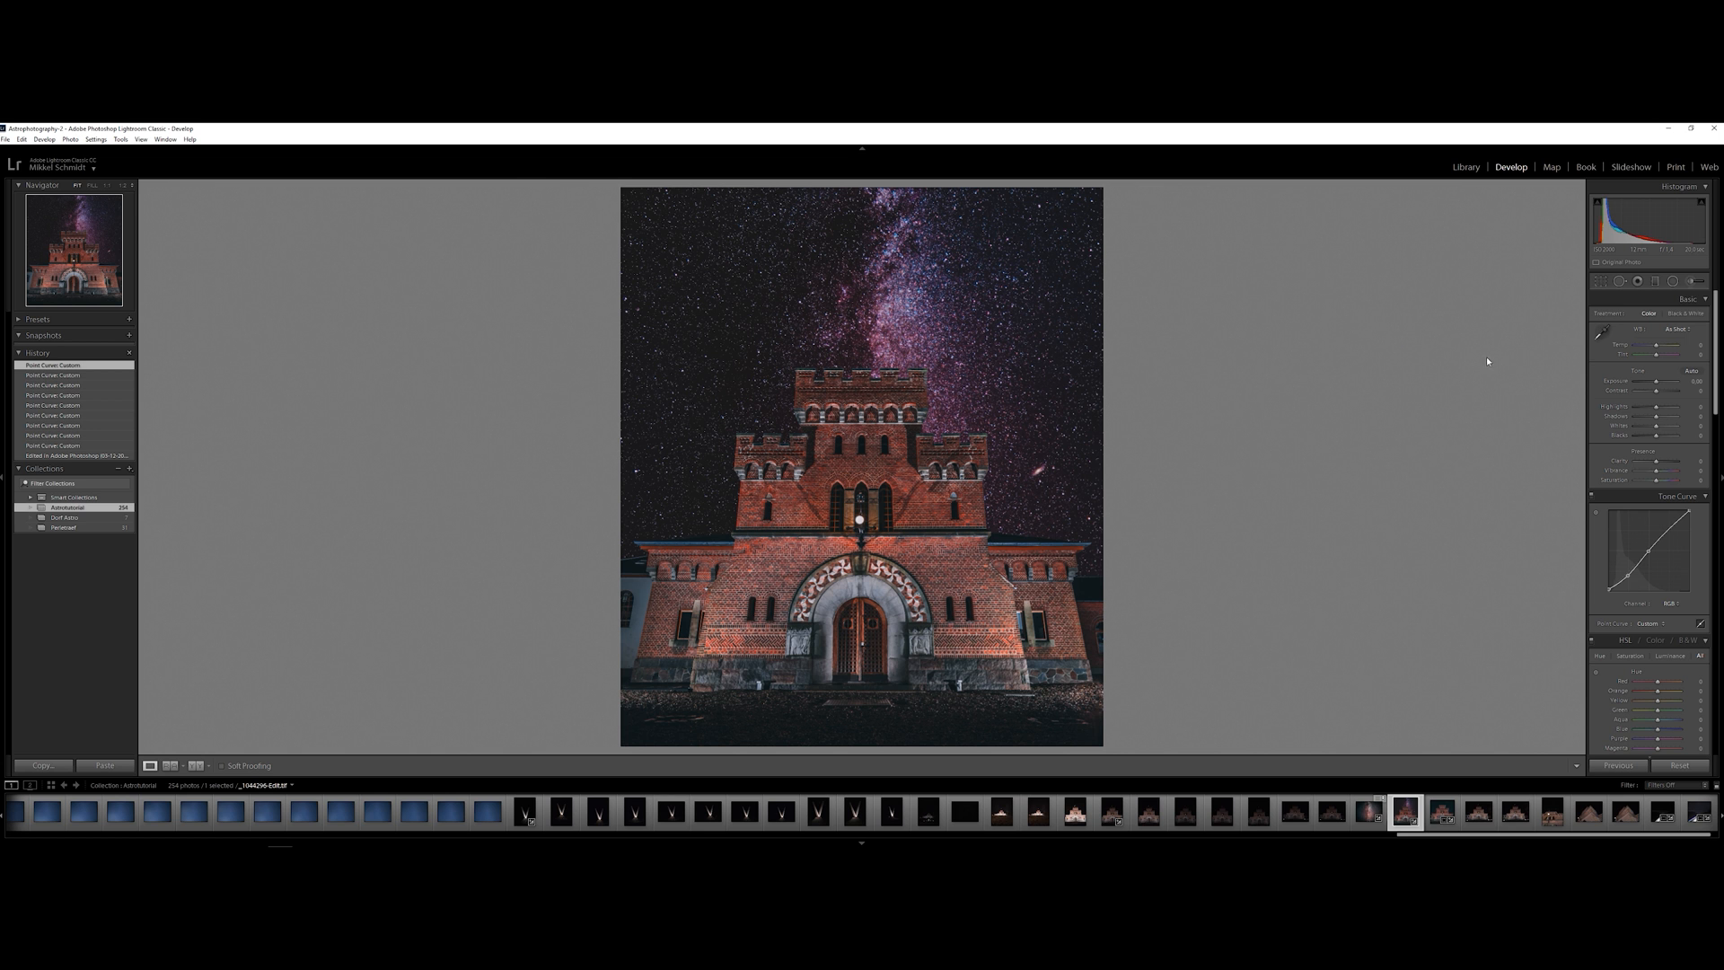
drag(1657, 408, 1652, 394)
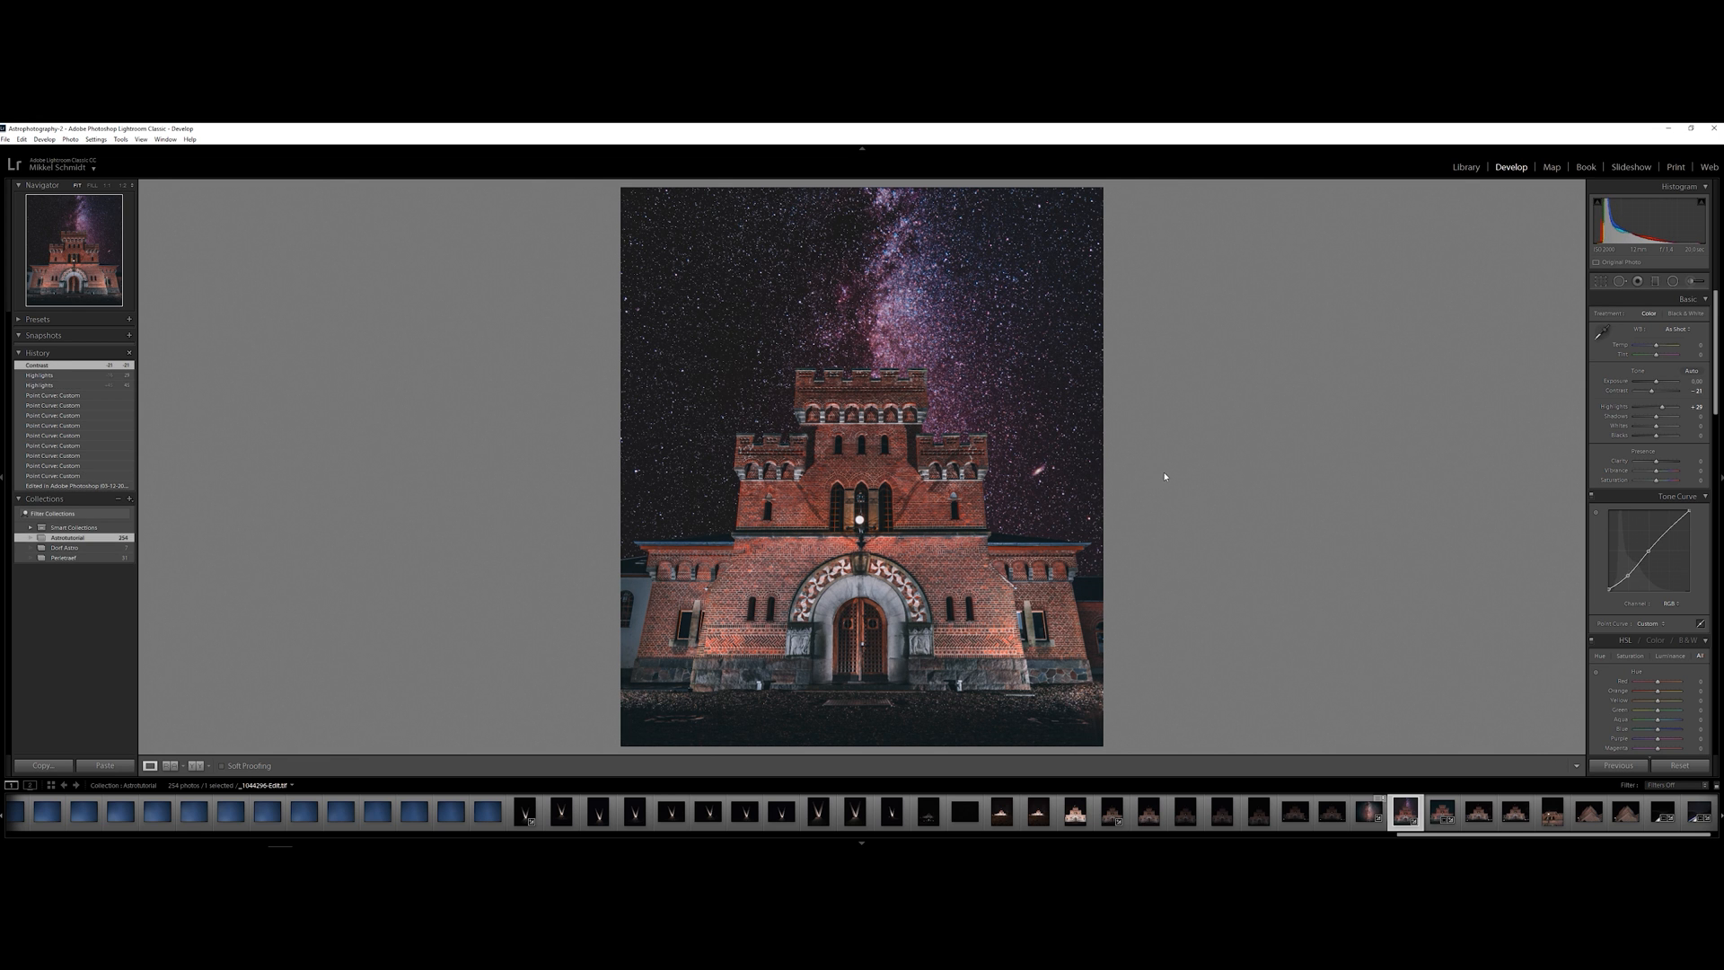